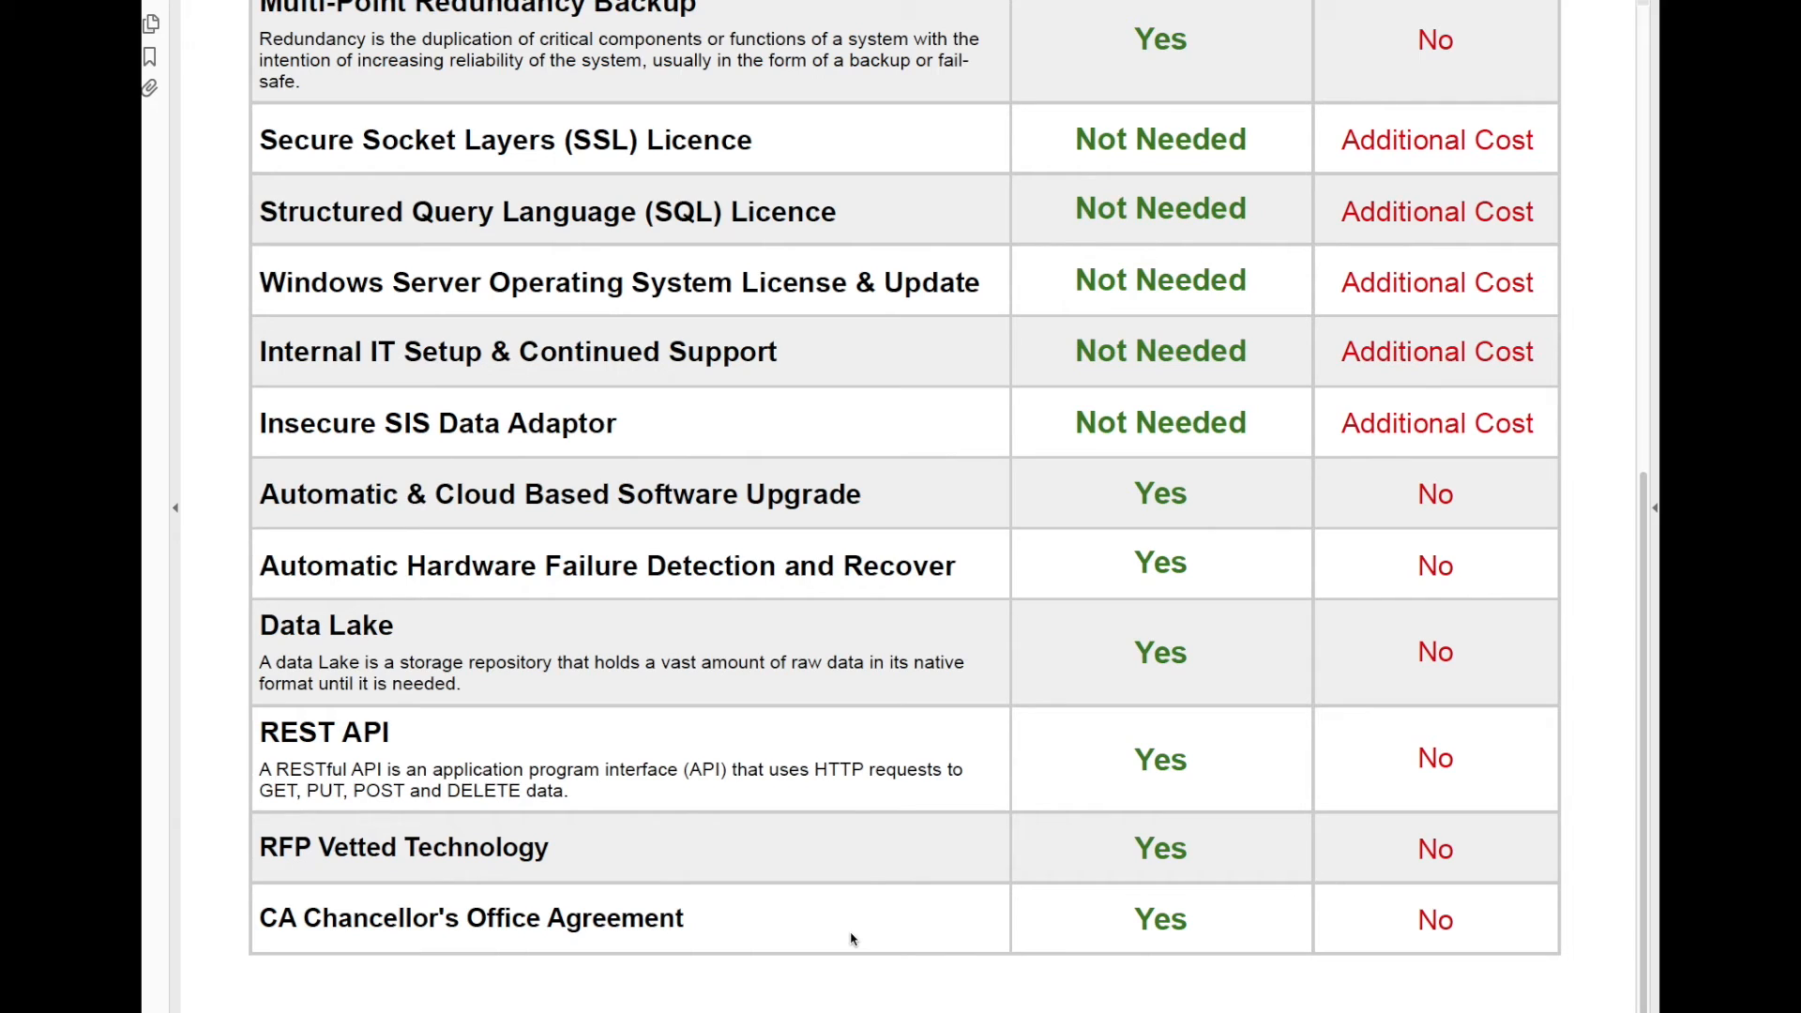
# Review the feature comparison table from the CA Chancellor's Office Agreement row back up to the 3rd Party Accessibility Certification row
pyautogui.scroll(1, 877, 933)
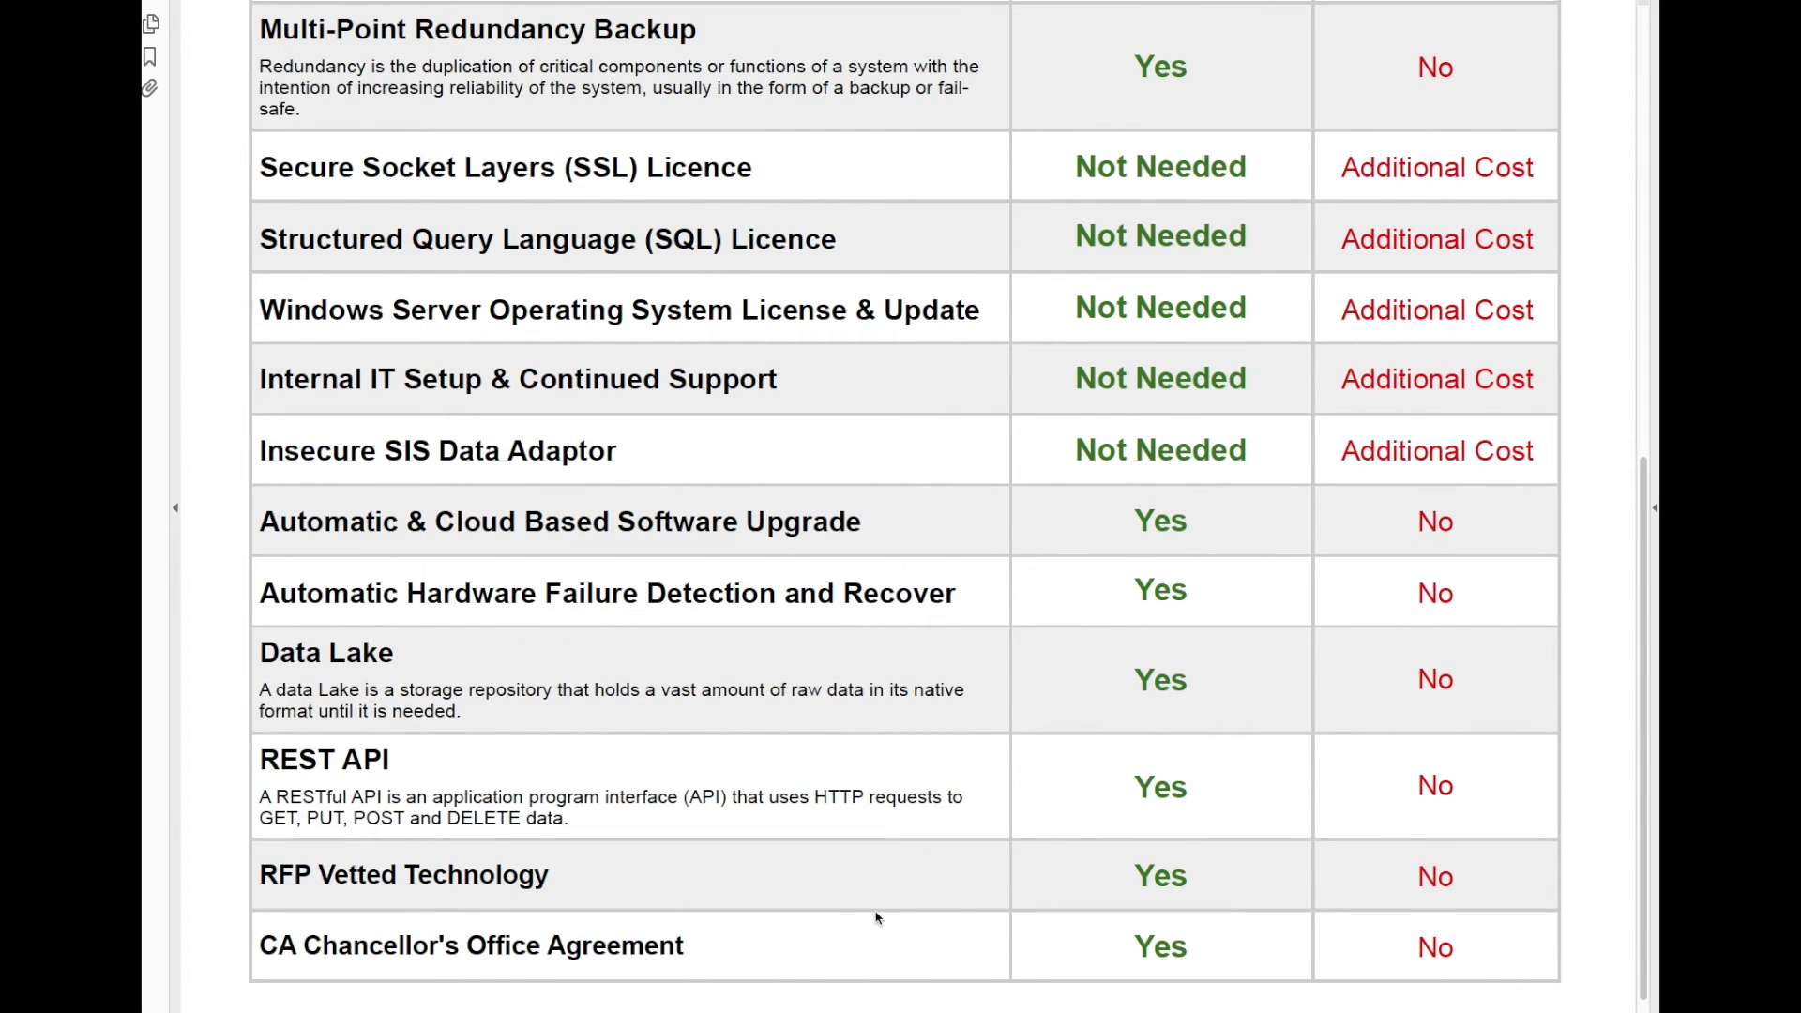
pyautogui.scroll(1, 877, 918)
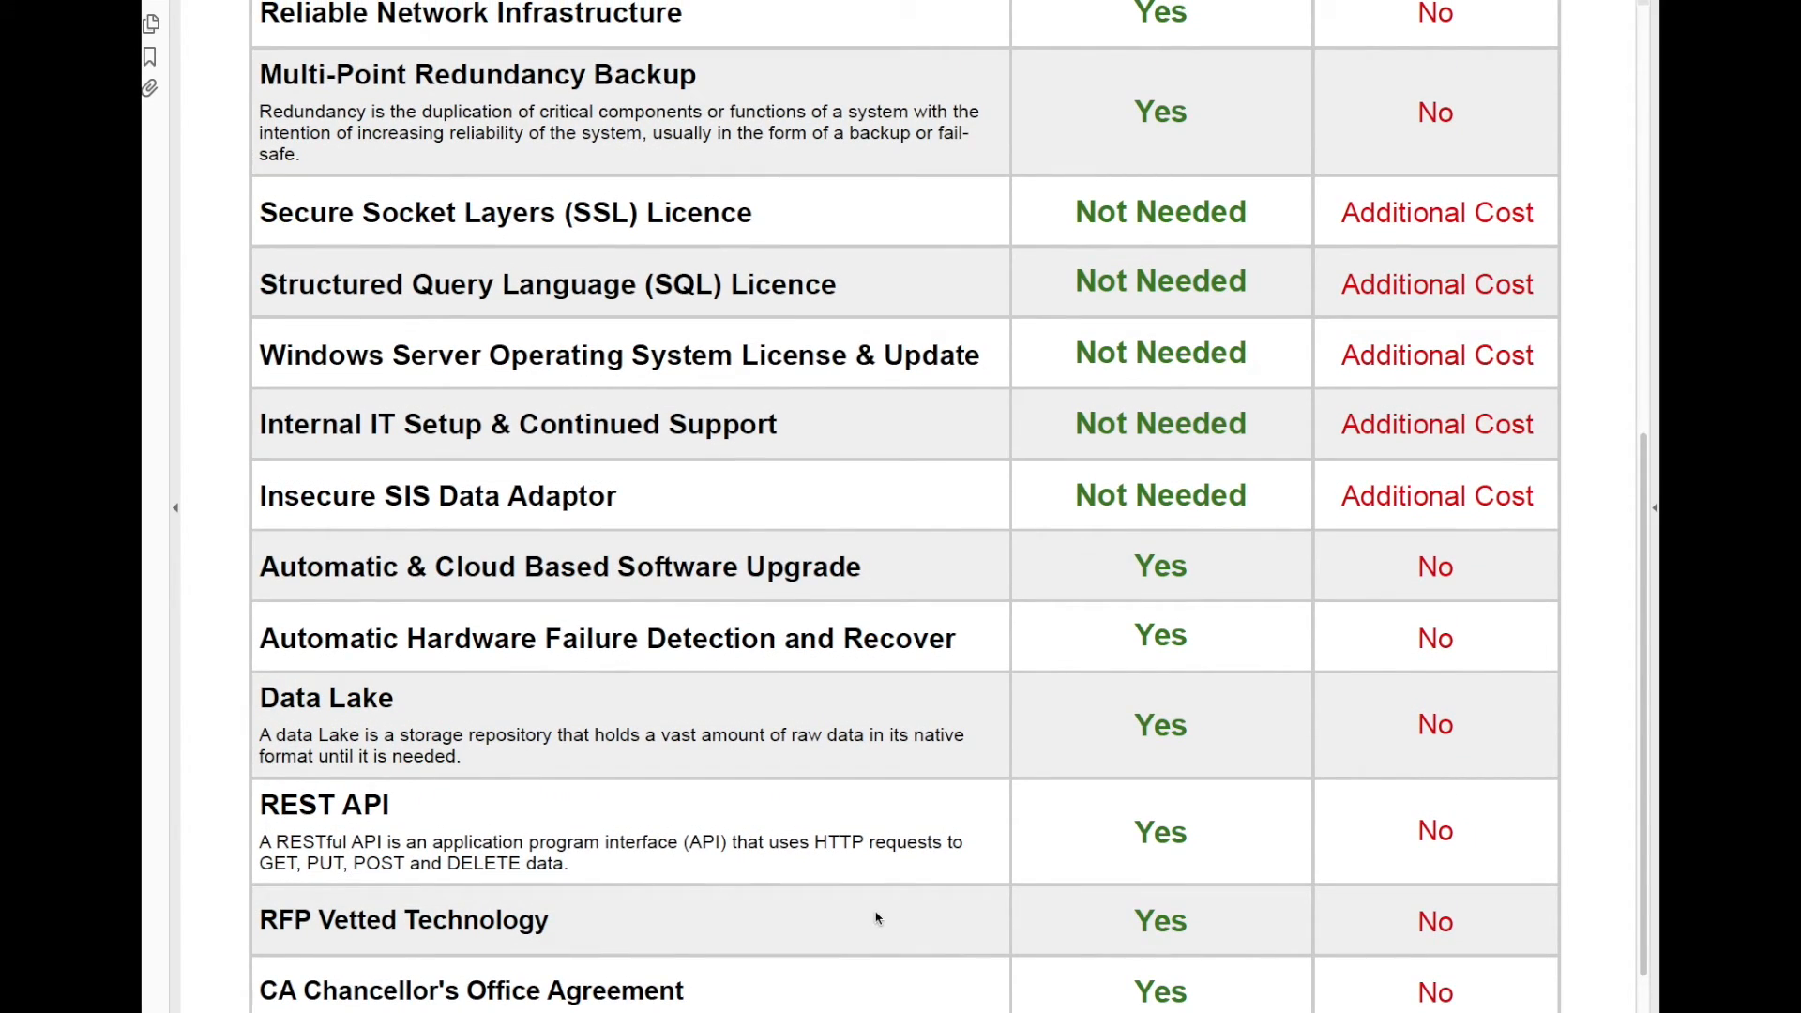
pyautogui.scroll(1, 877, 918)
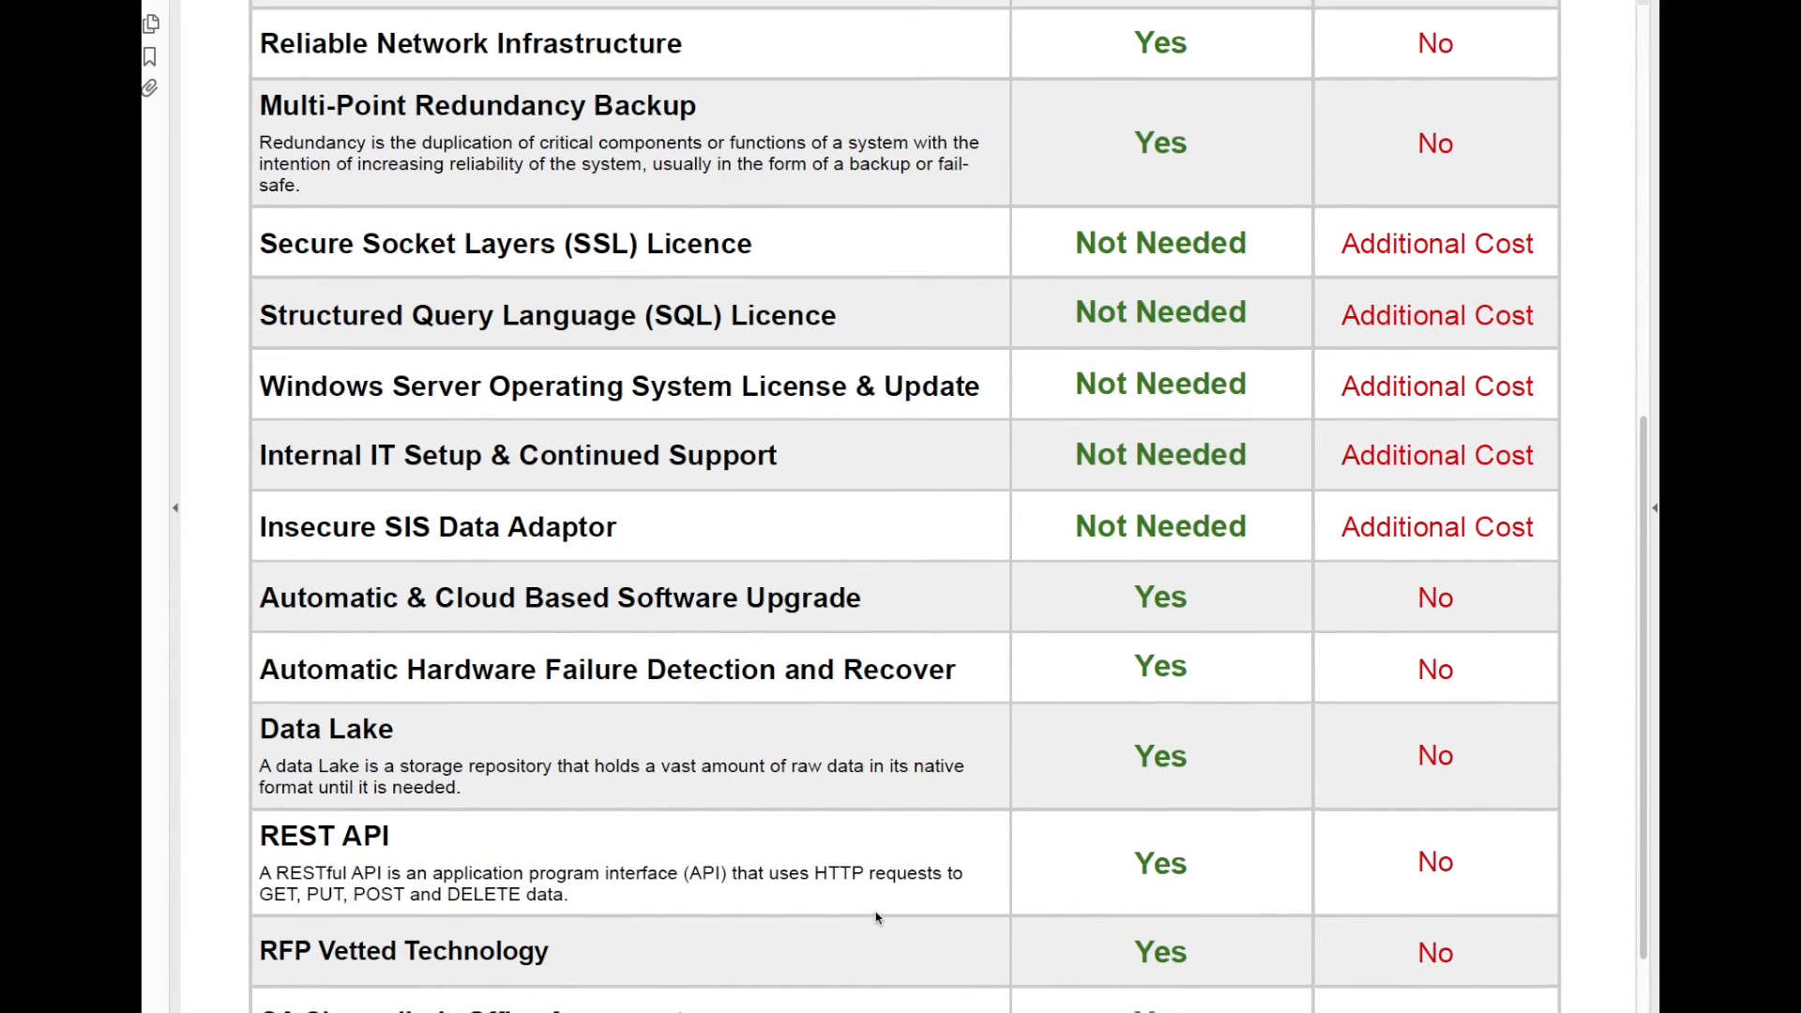
pyautogui.scroll(1, 877, 918)
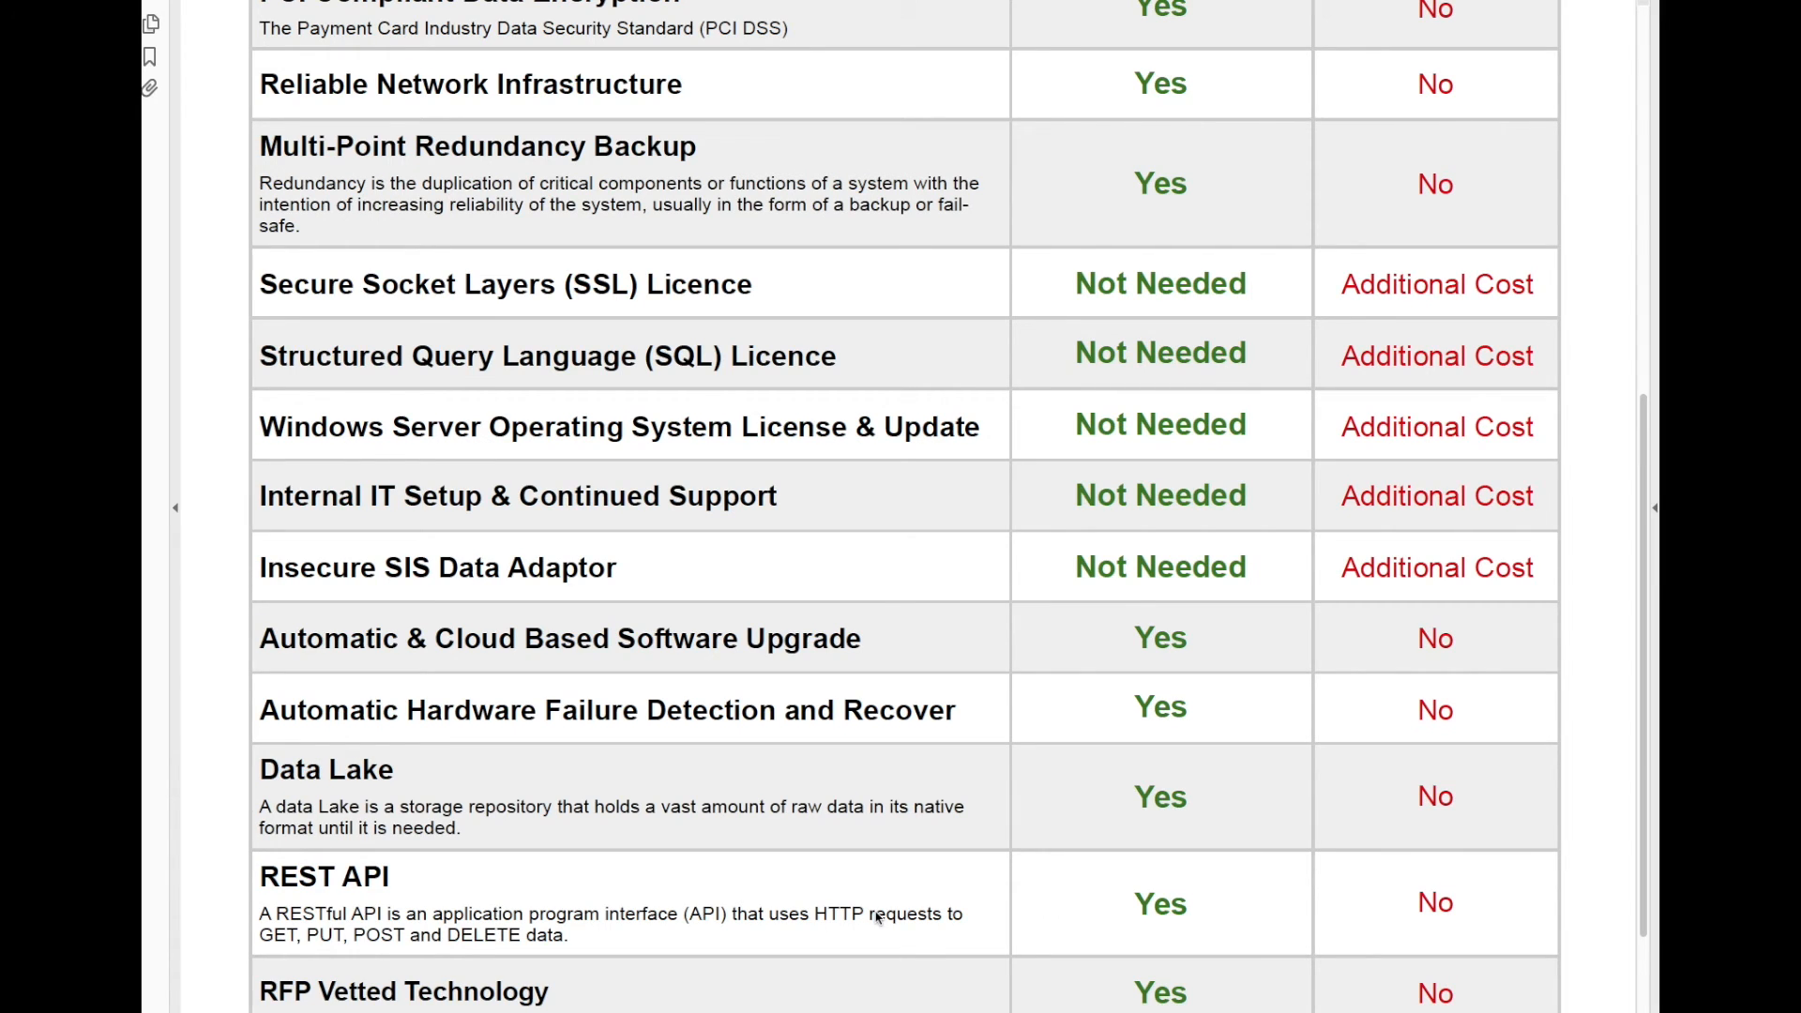
pyautogui.scroll(1, 877, 918)
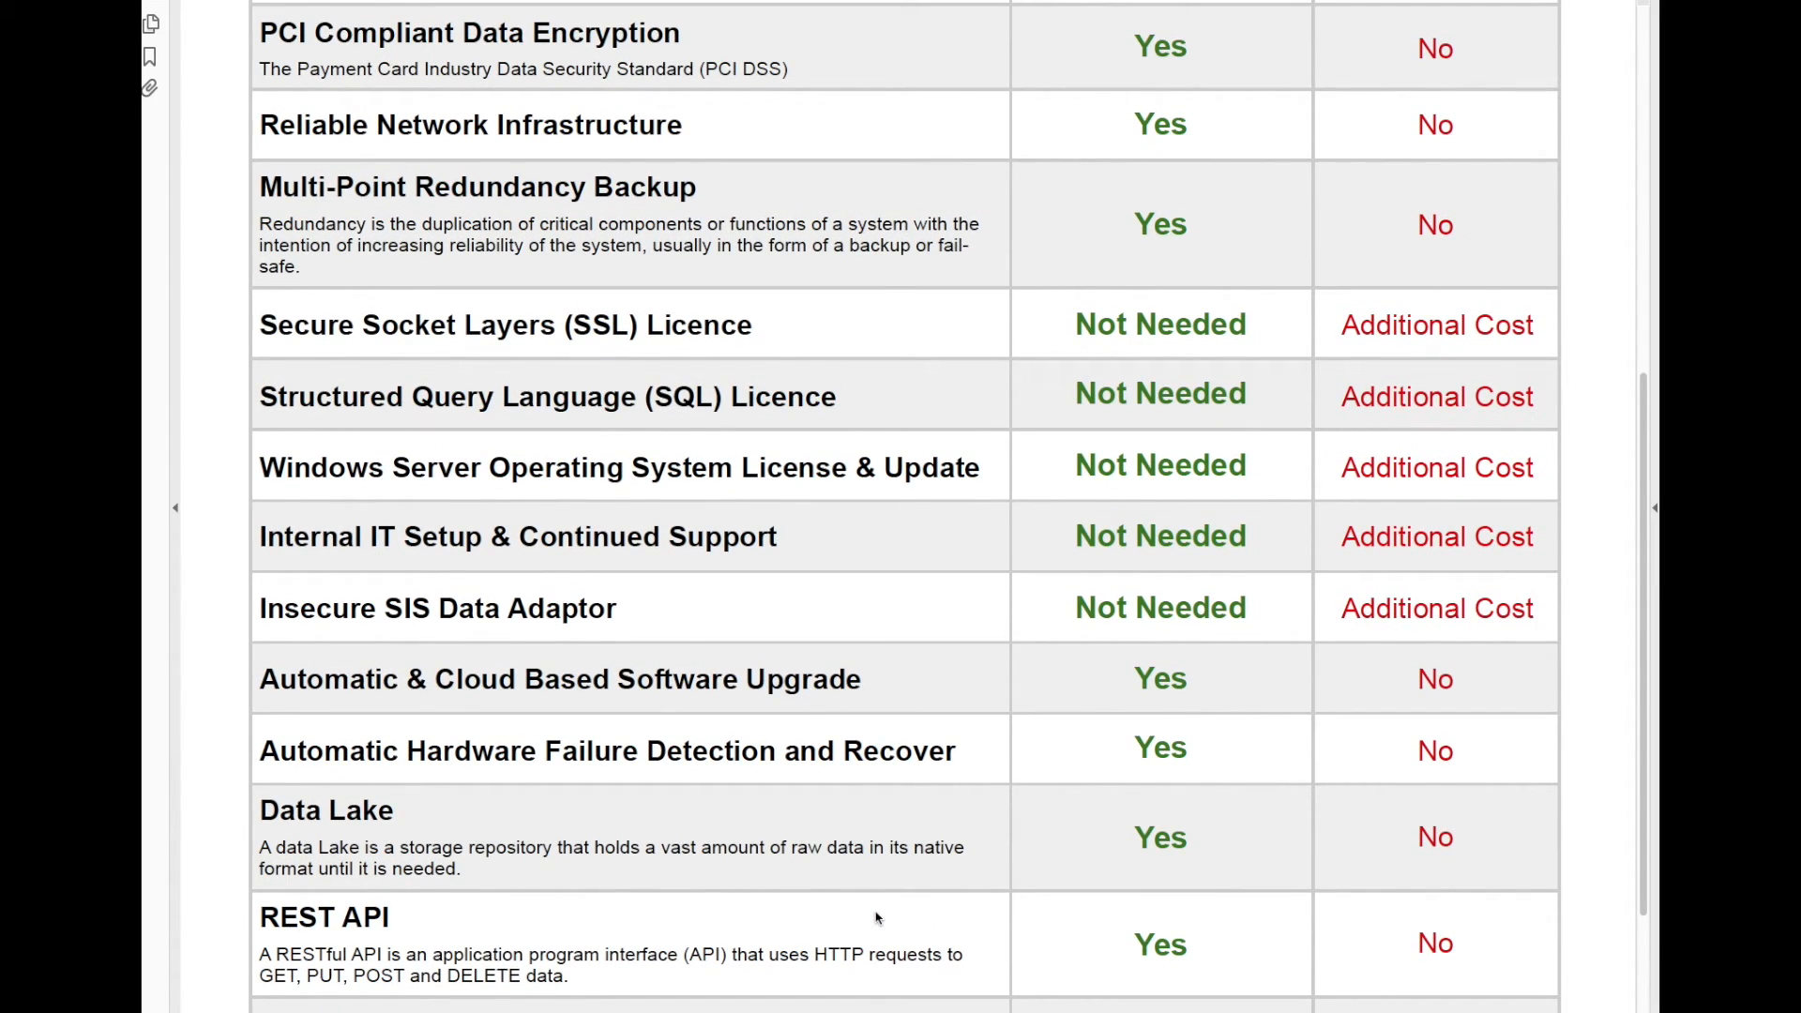
pyautogui.scroll(1, 877, 918)
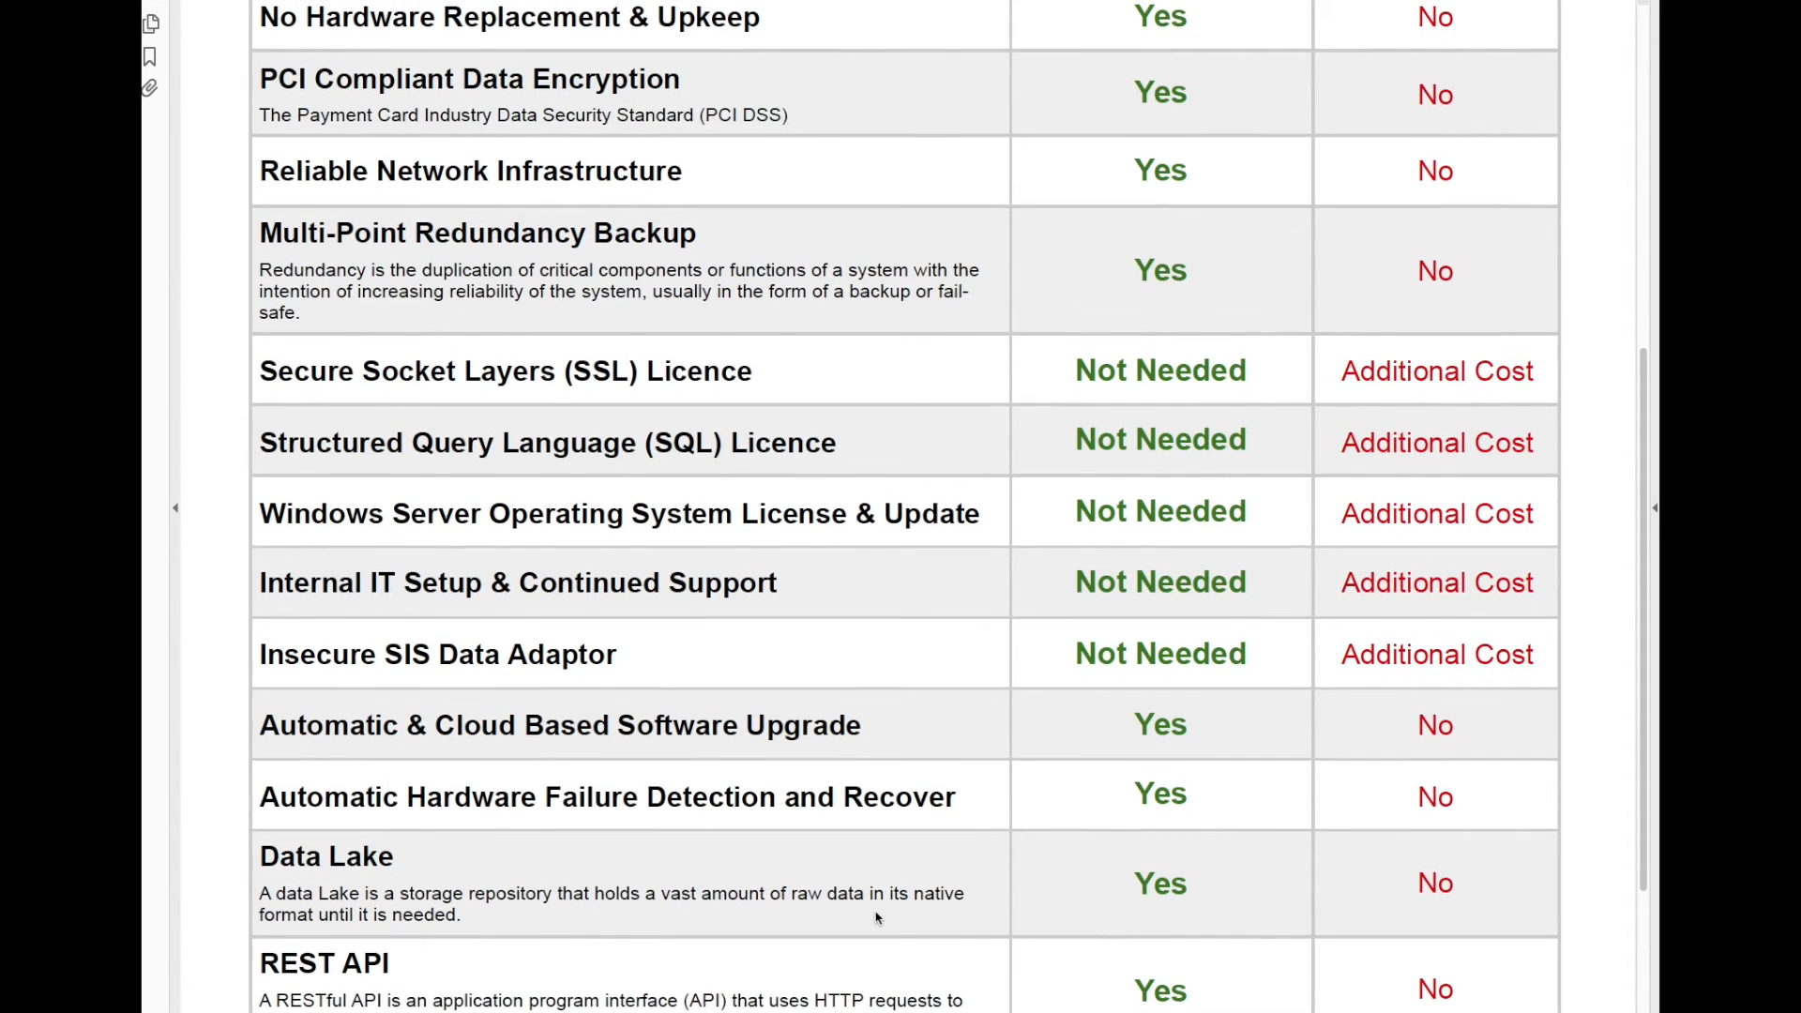
pyautogui.scroll(1, 877, 919)
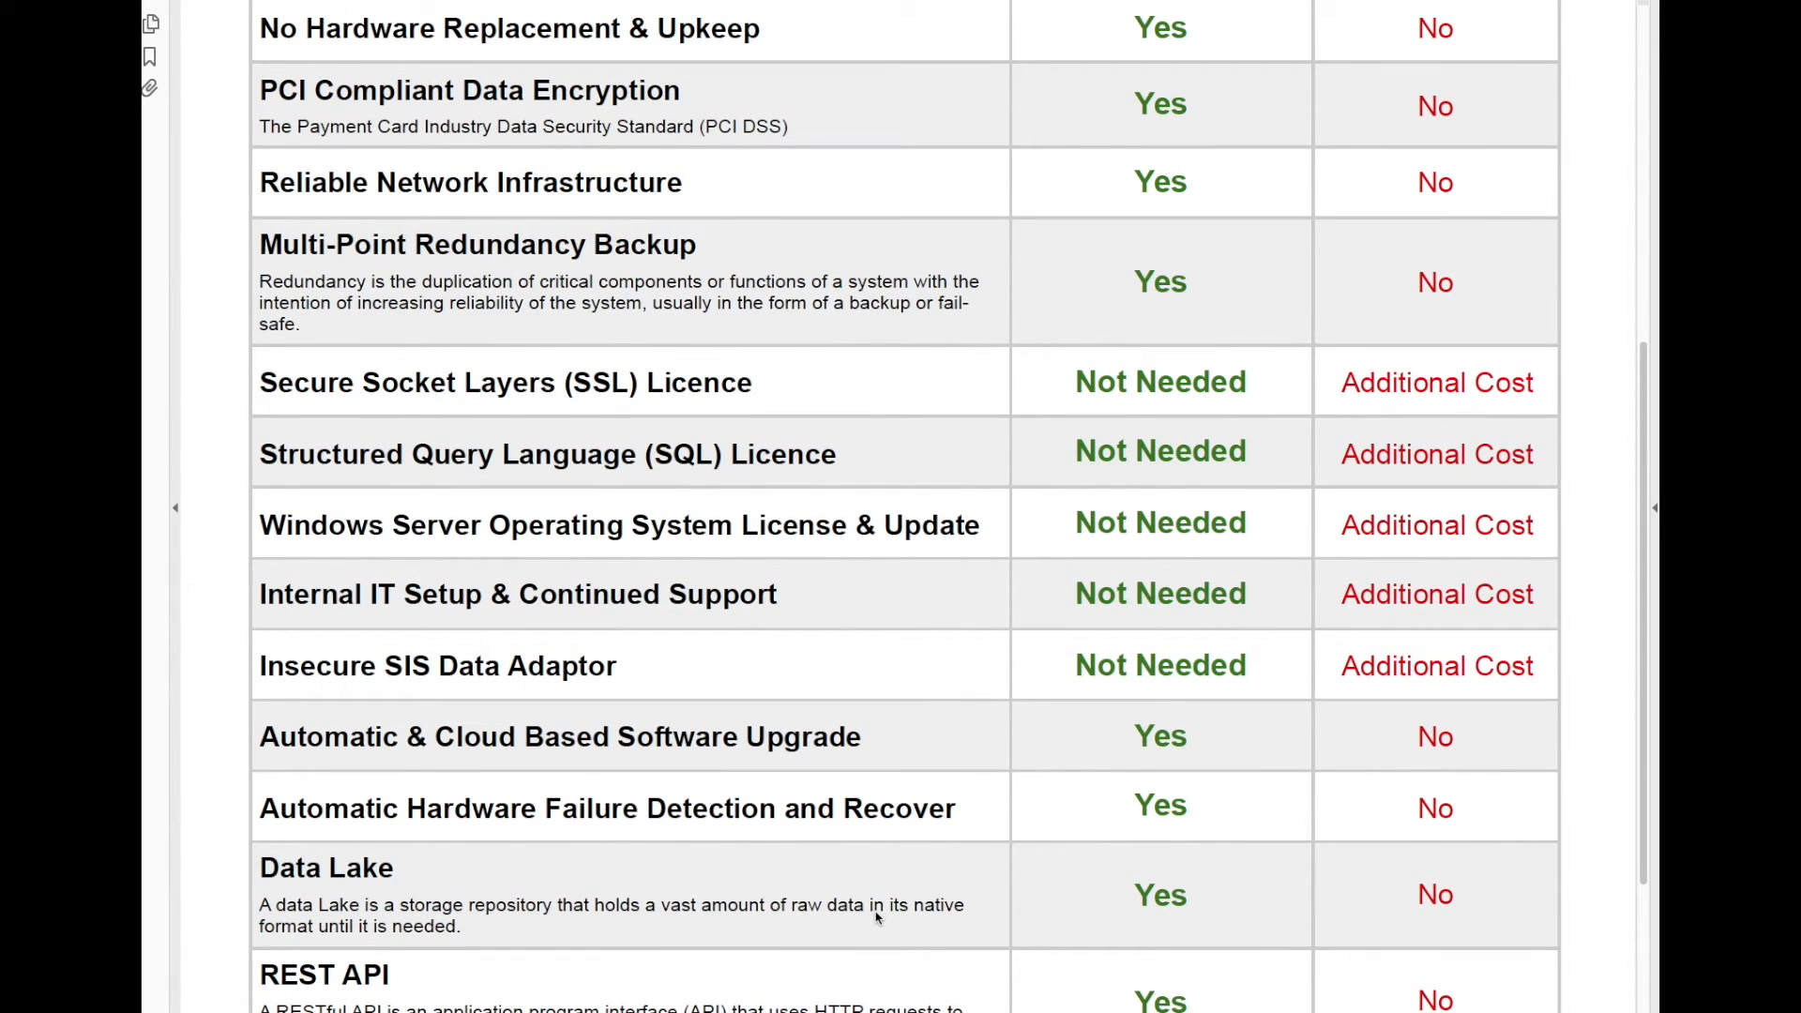
pyautogui.scroll(3, 877, 918)
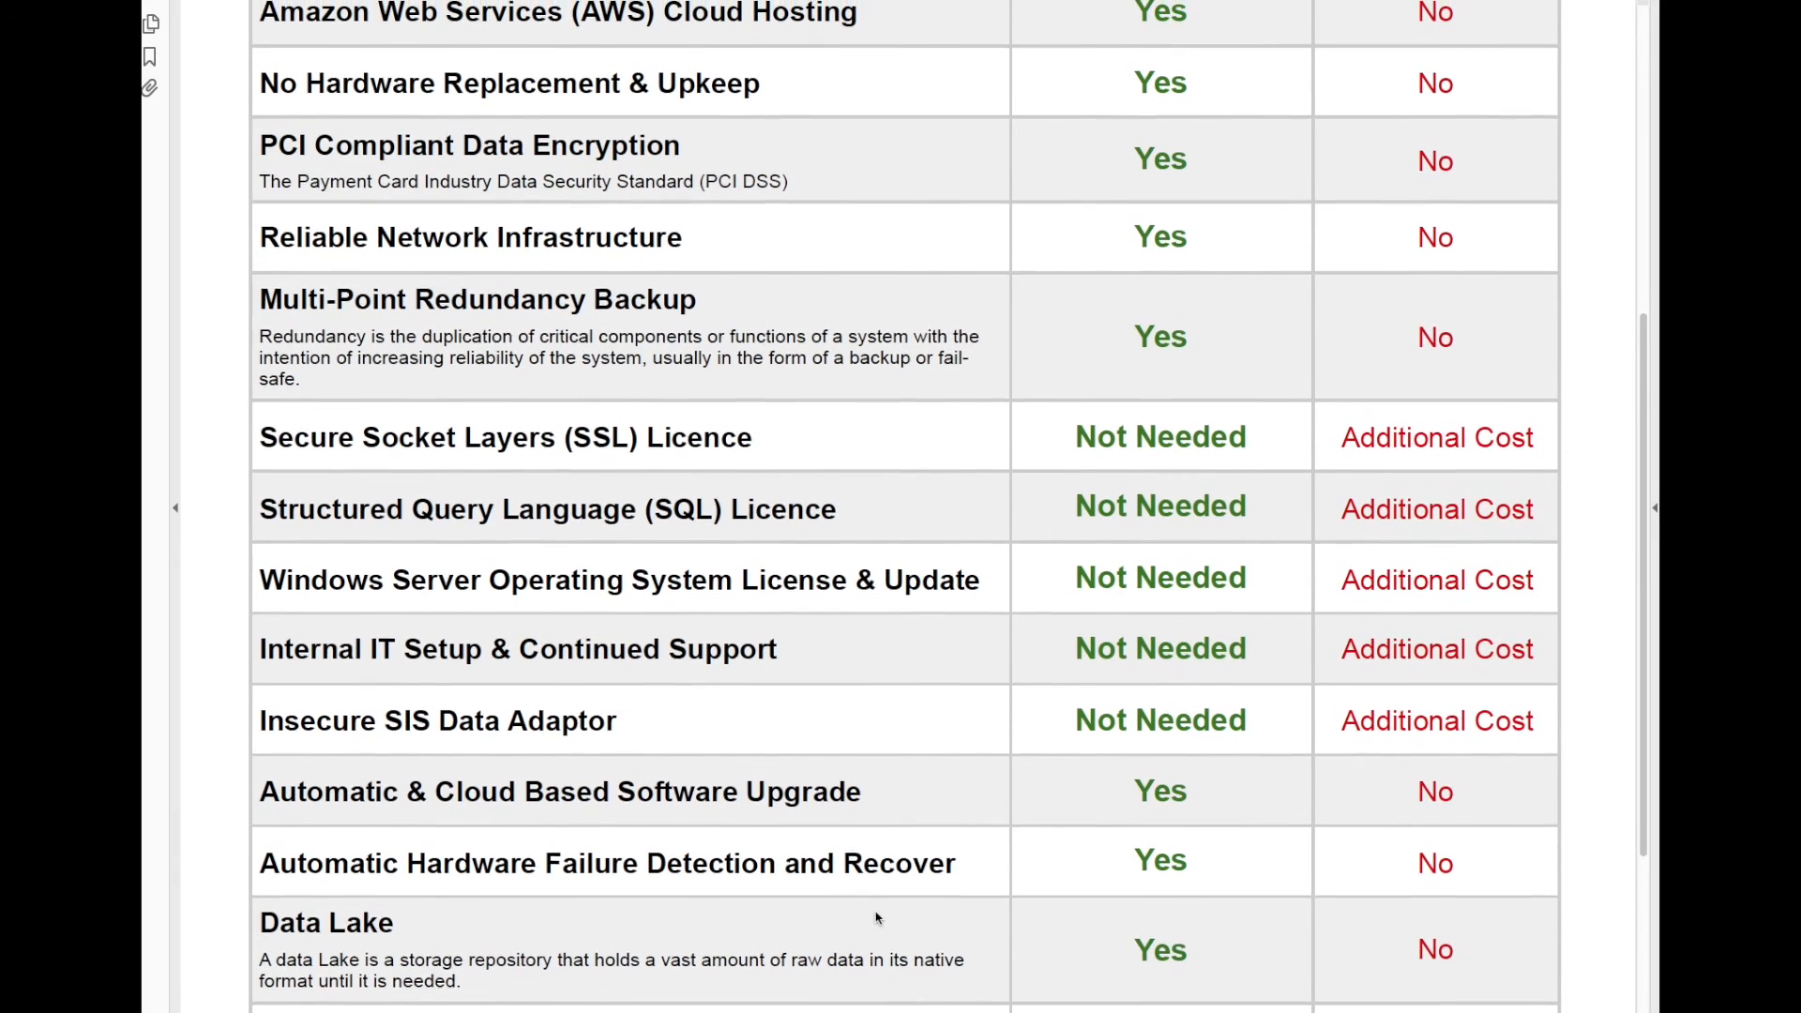
pyautogui.scroll(2, 877, 918)
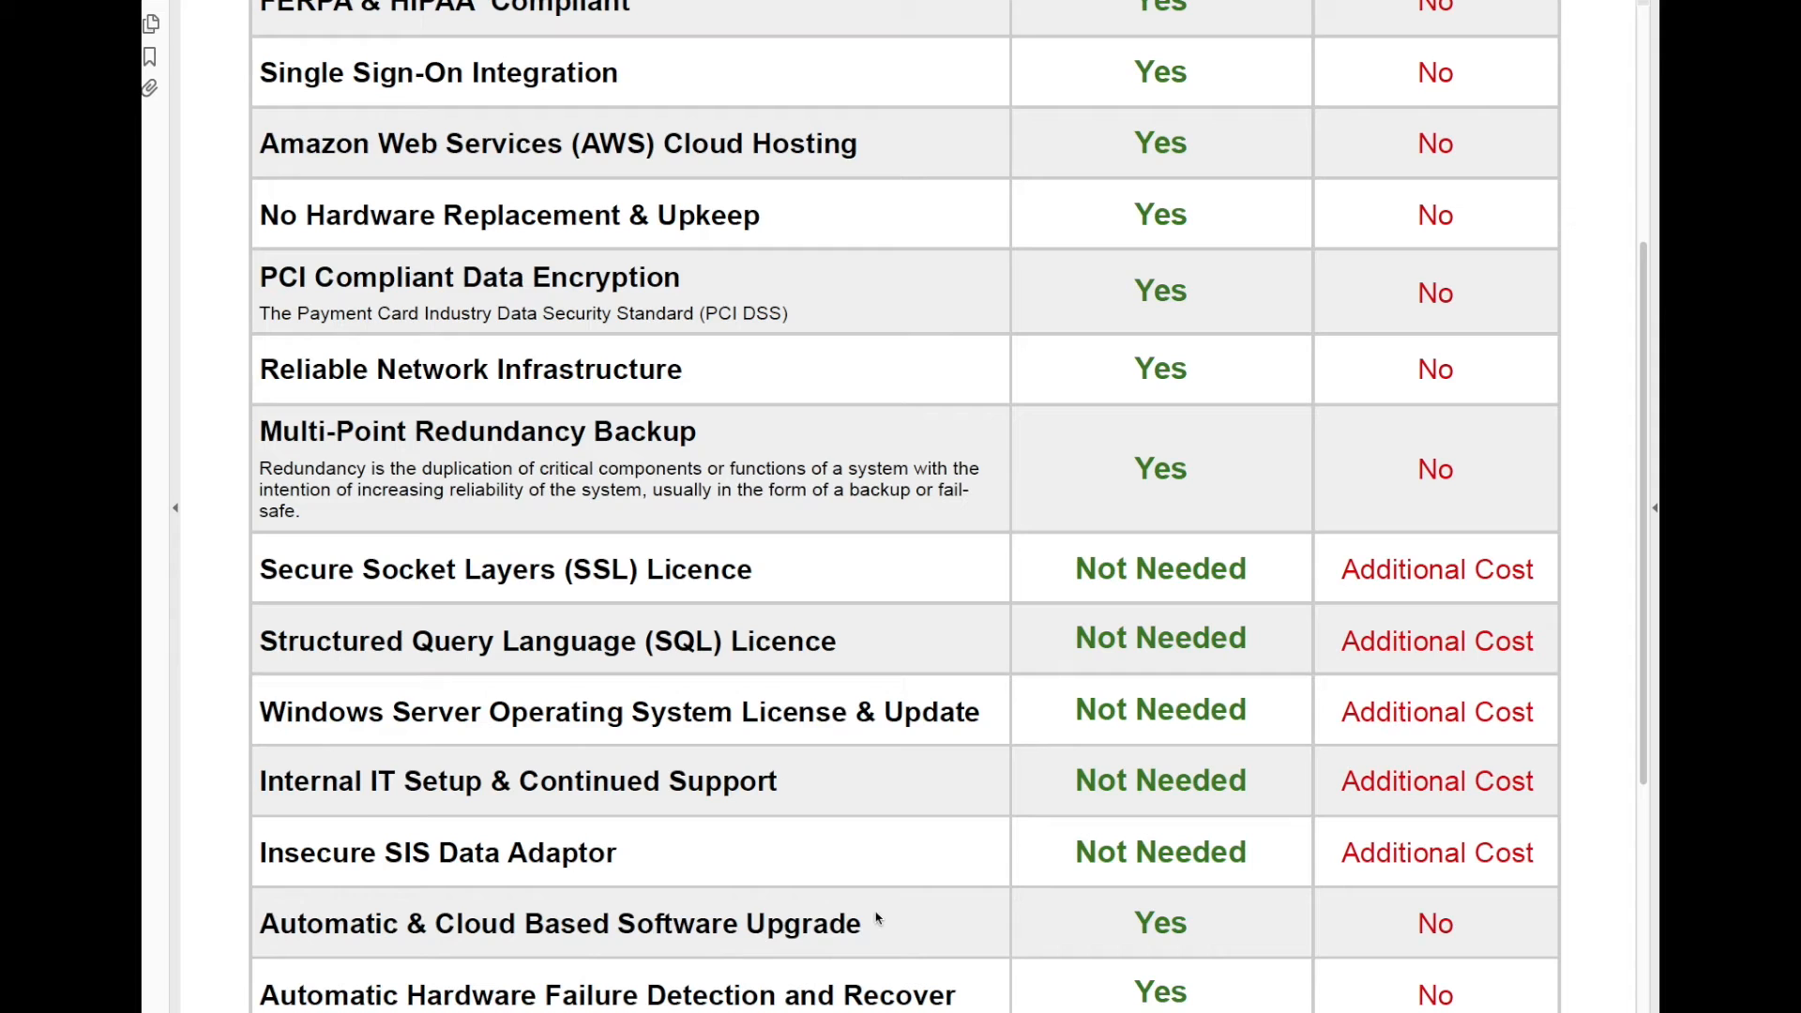
pyautogui.scroll(1, 877, 918)
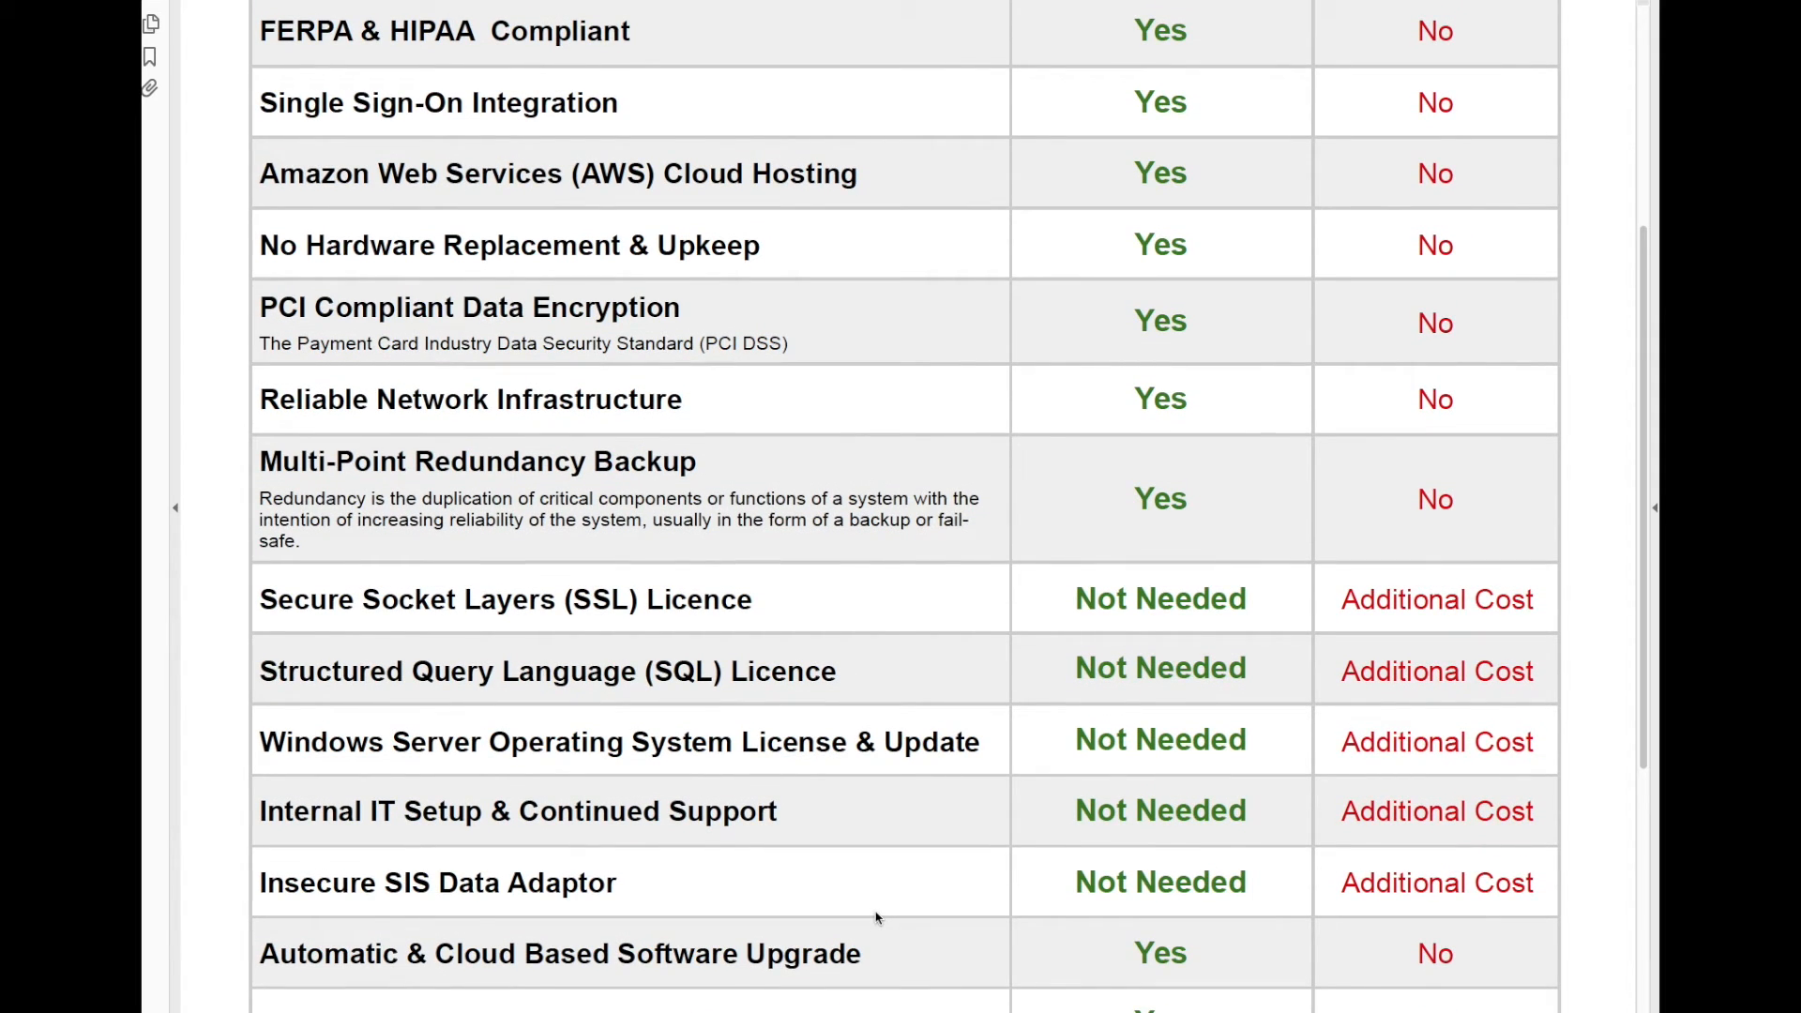
pyautogui.scroll(1, 877, 918)
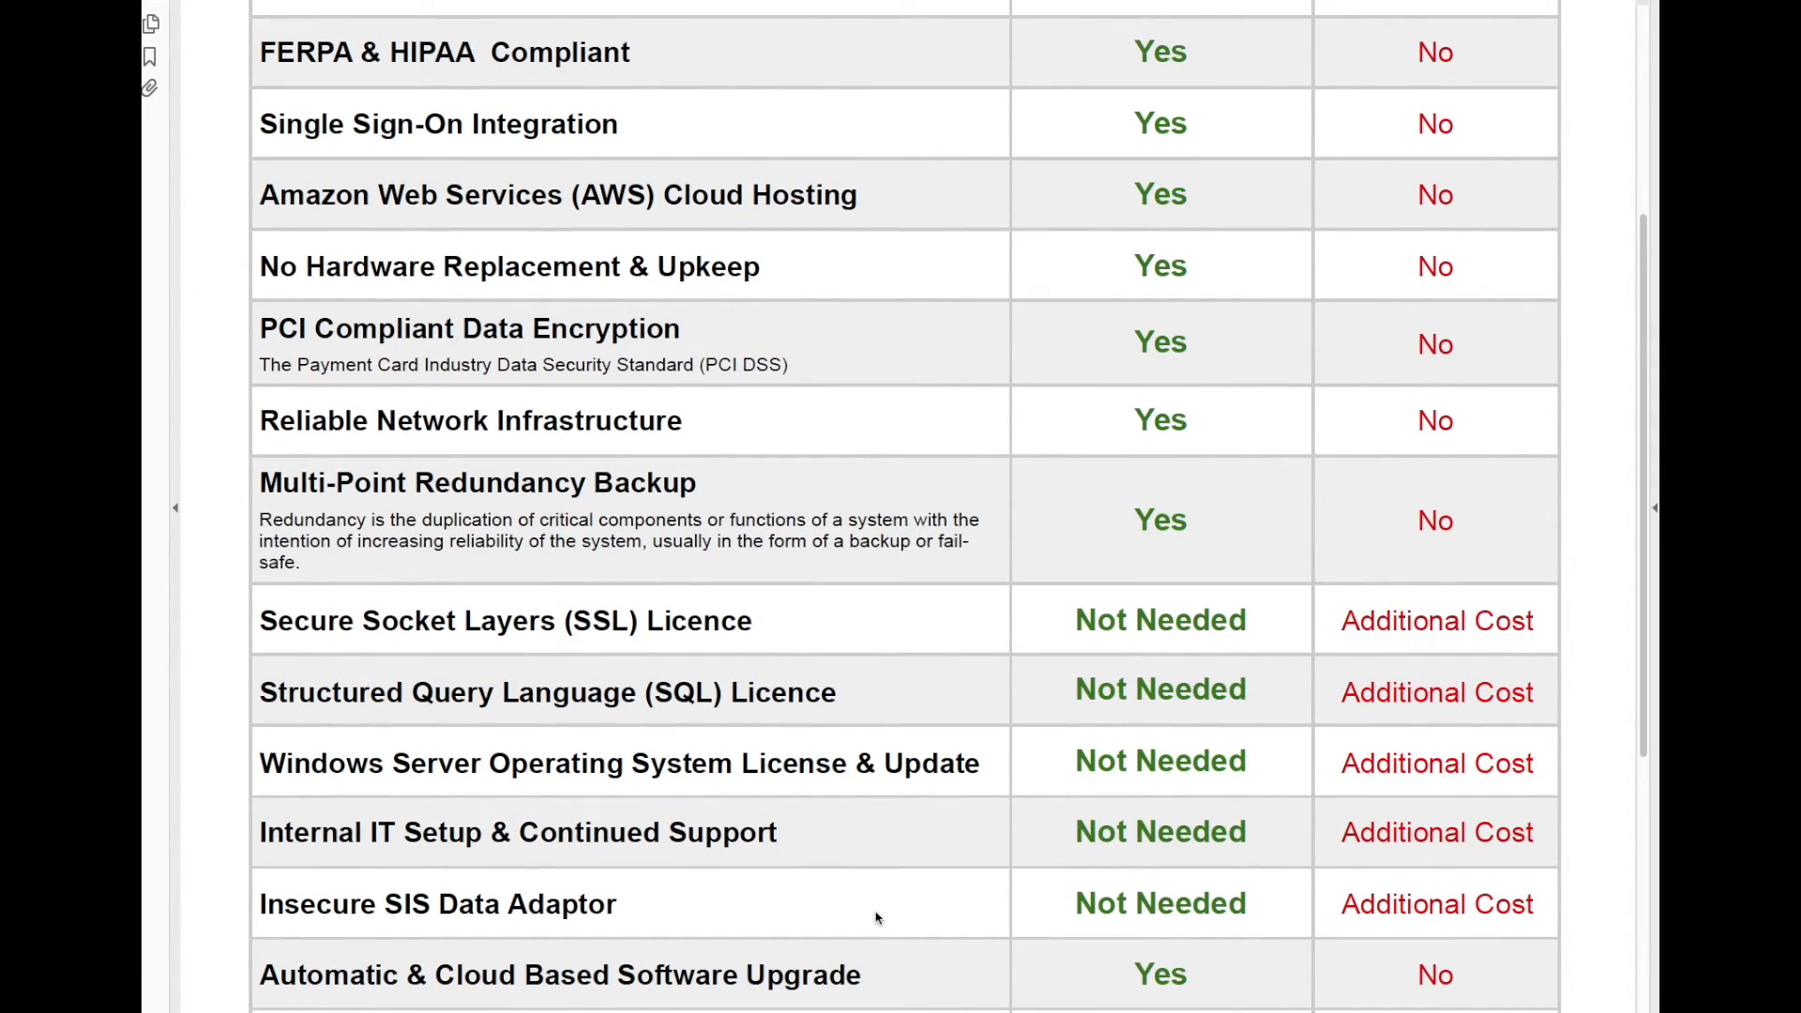
pyautogui.scroll(4, 877, 918)
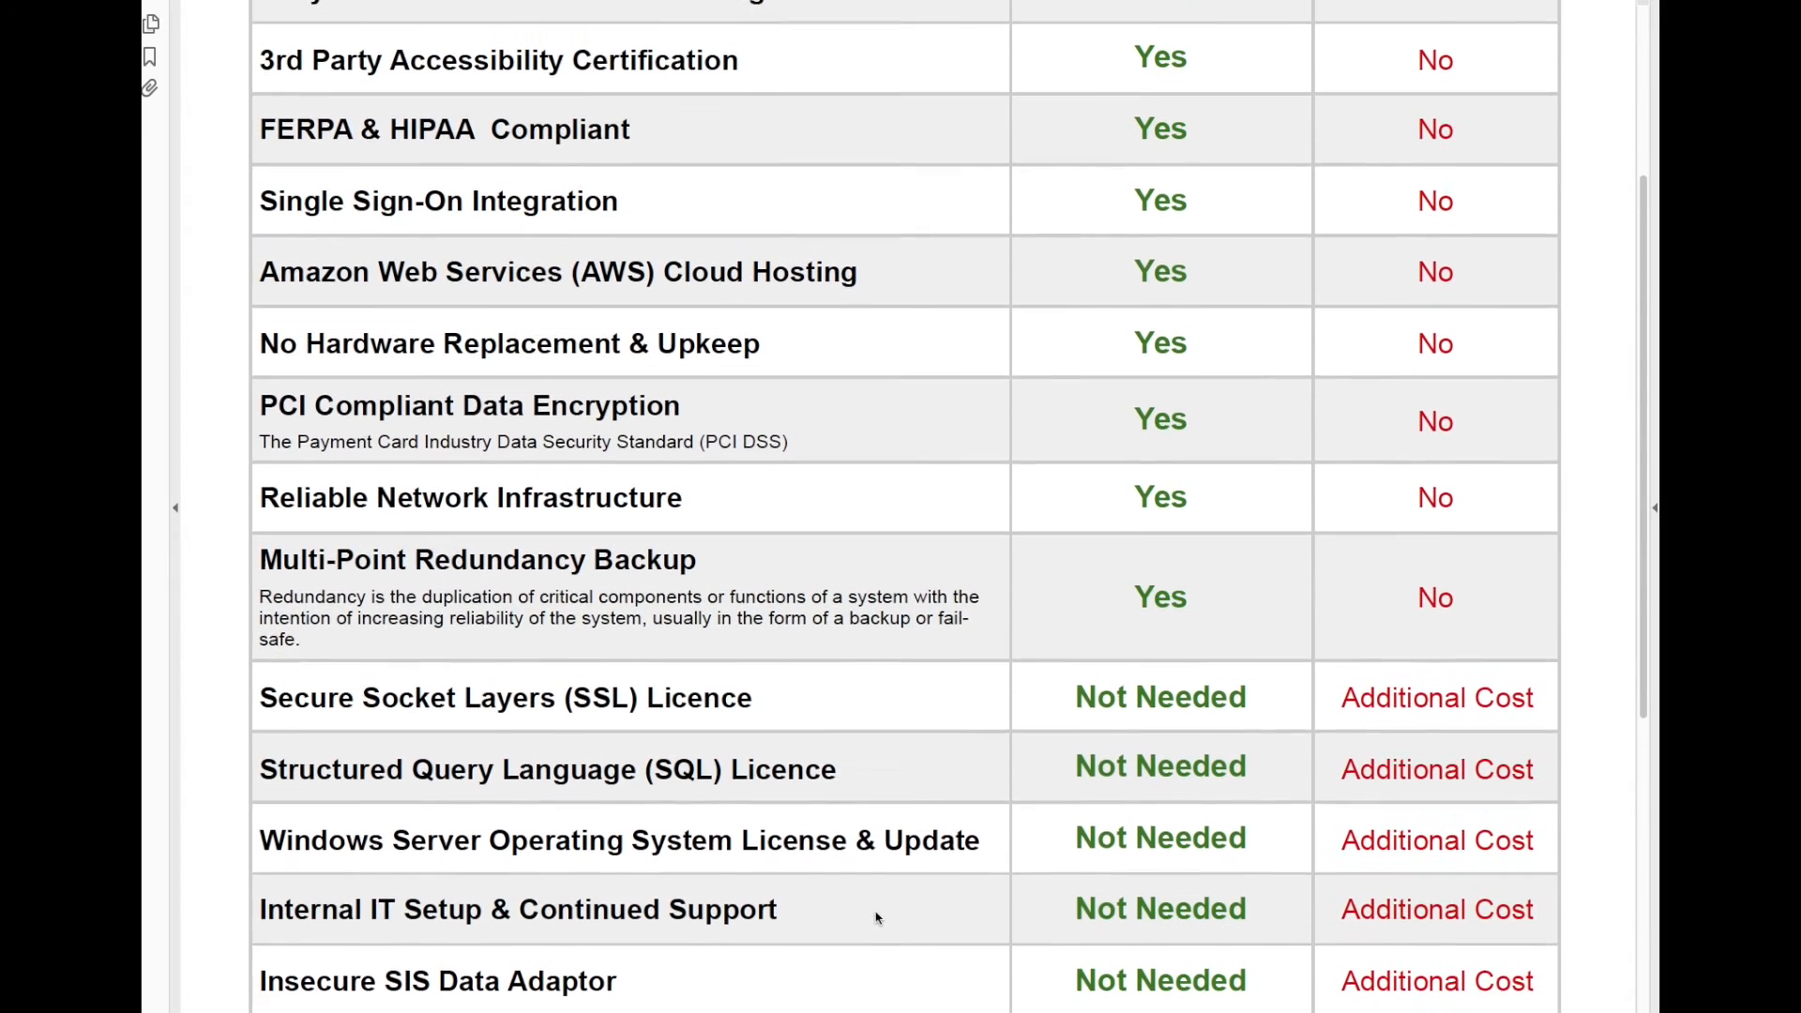
pyautogui.scroll(3, 877, 918)
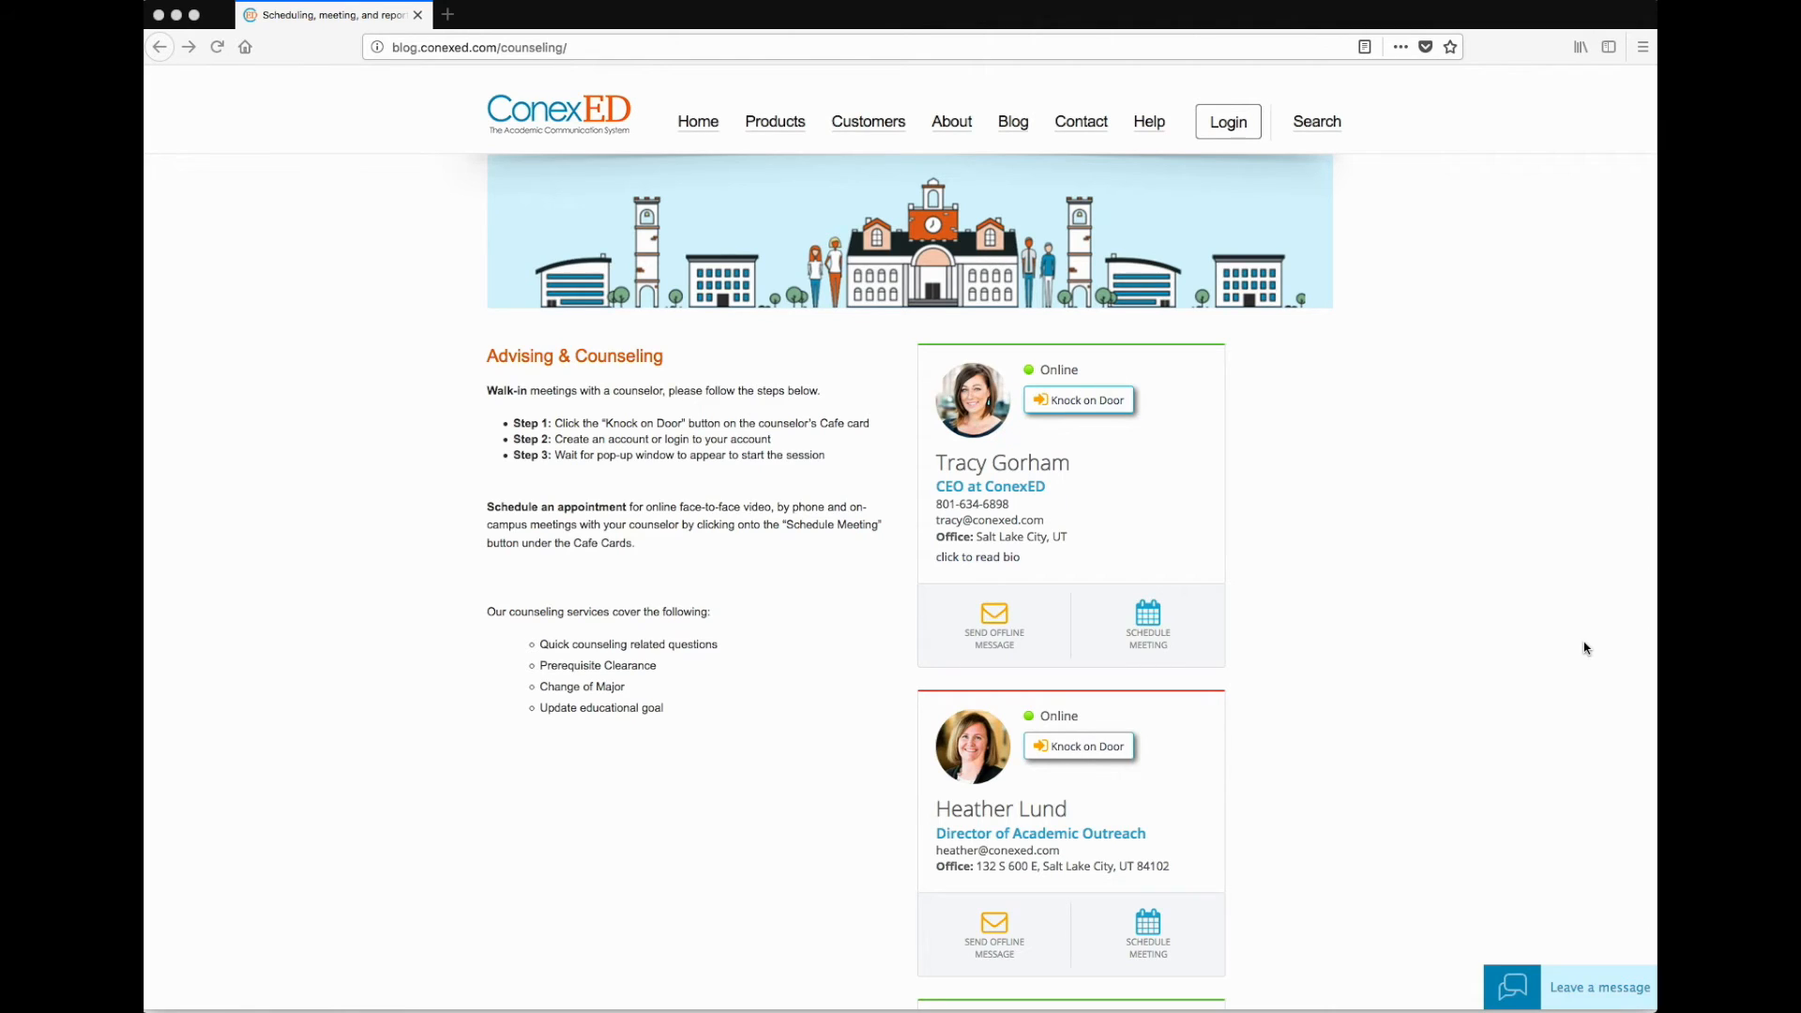
# Look through the counselor cards on the Advising & Counseling page and start scheduling a meeting from the ConexED CEO's card
pyautogui.scroll(-6, 1438, 670)
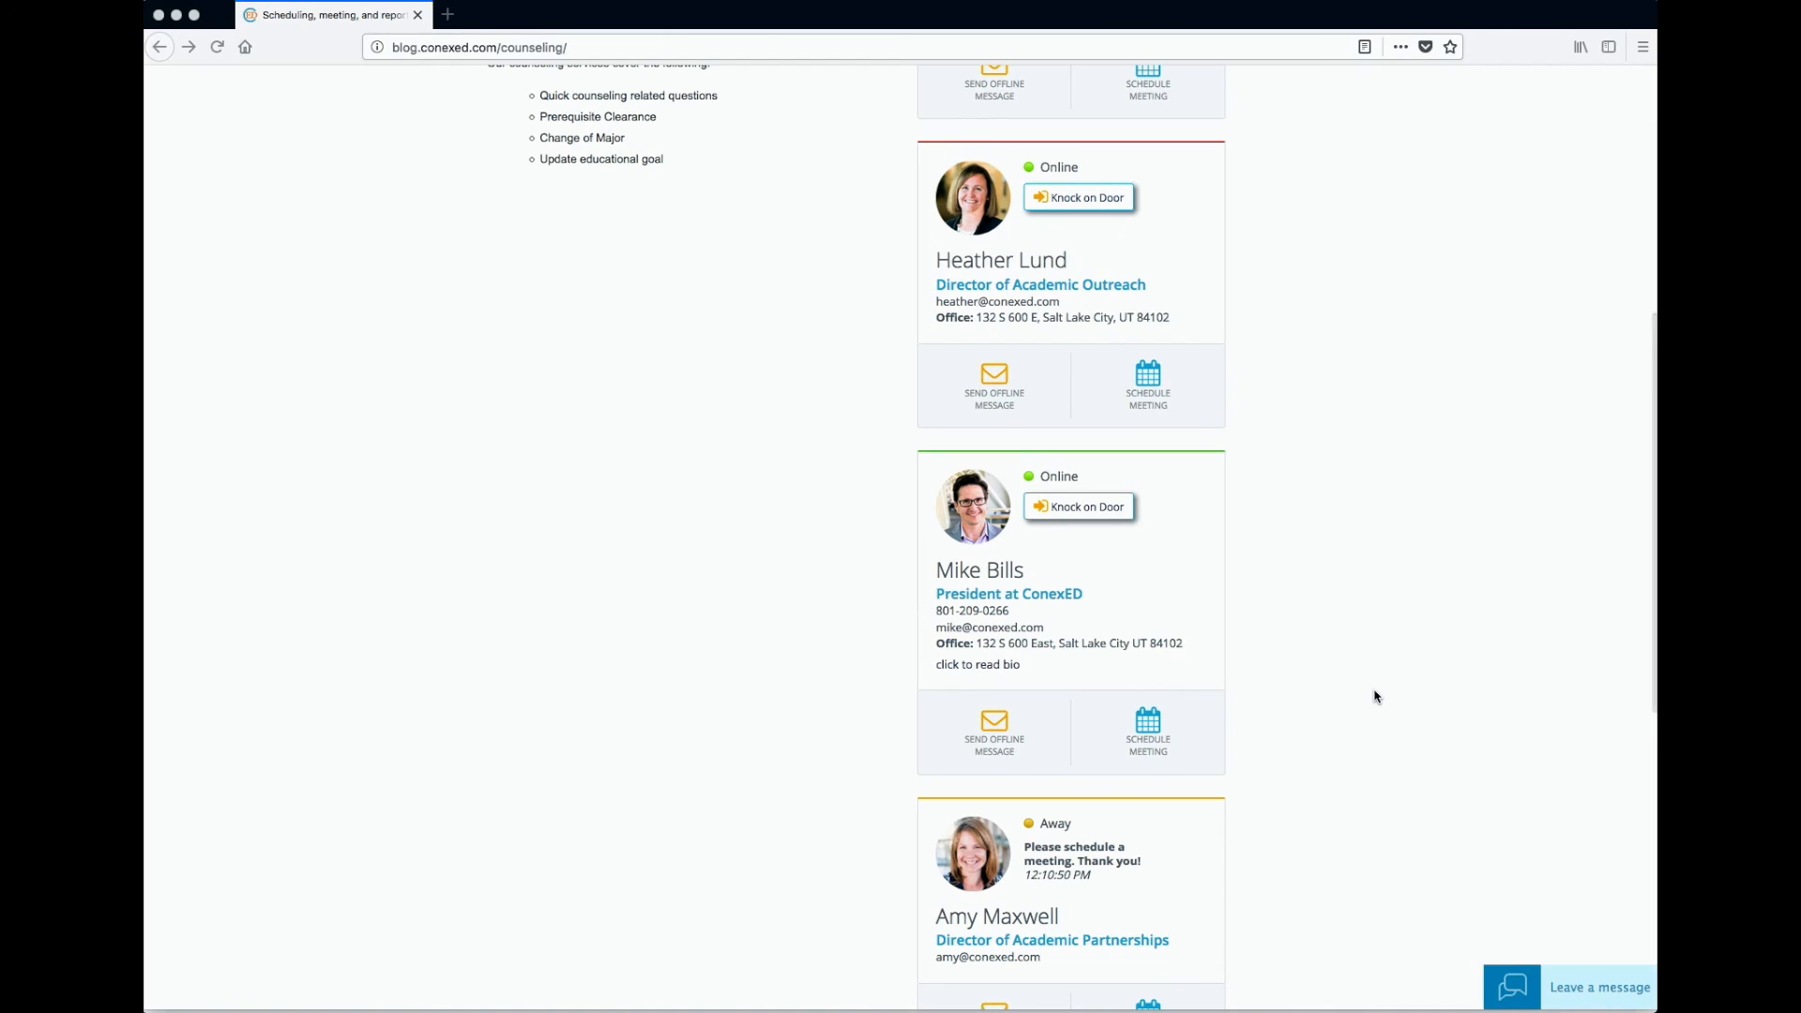
pyautogui.scroll(-3, 1368, 705)
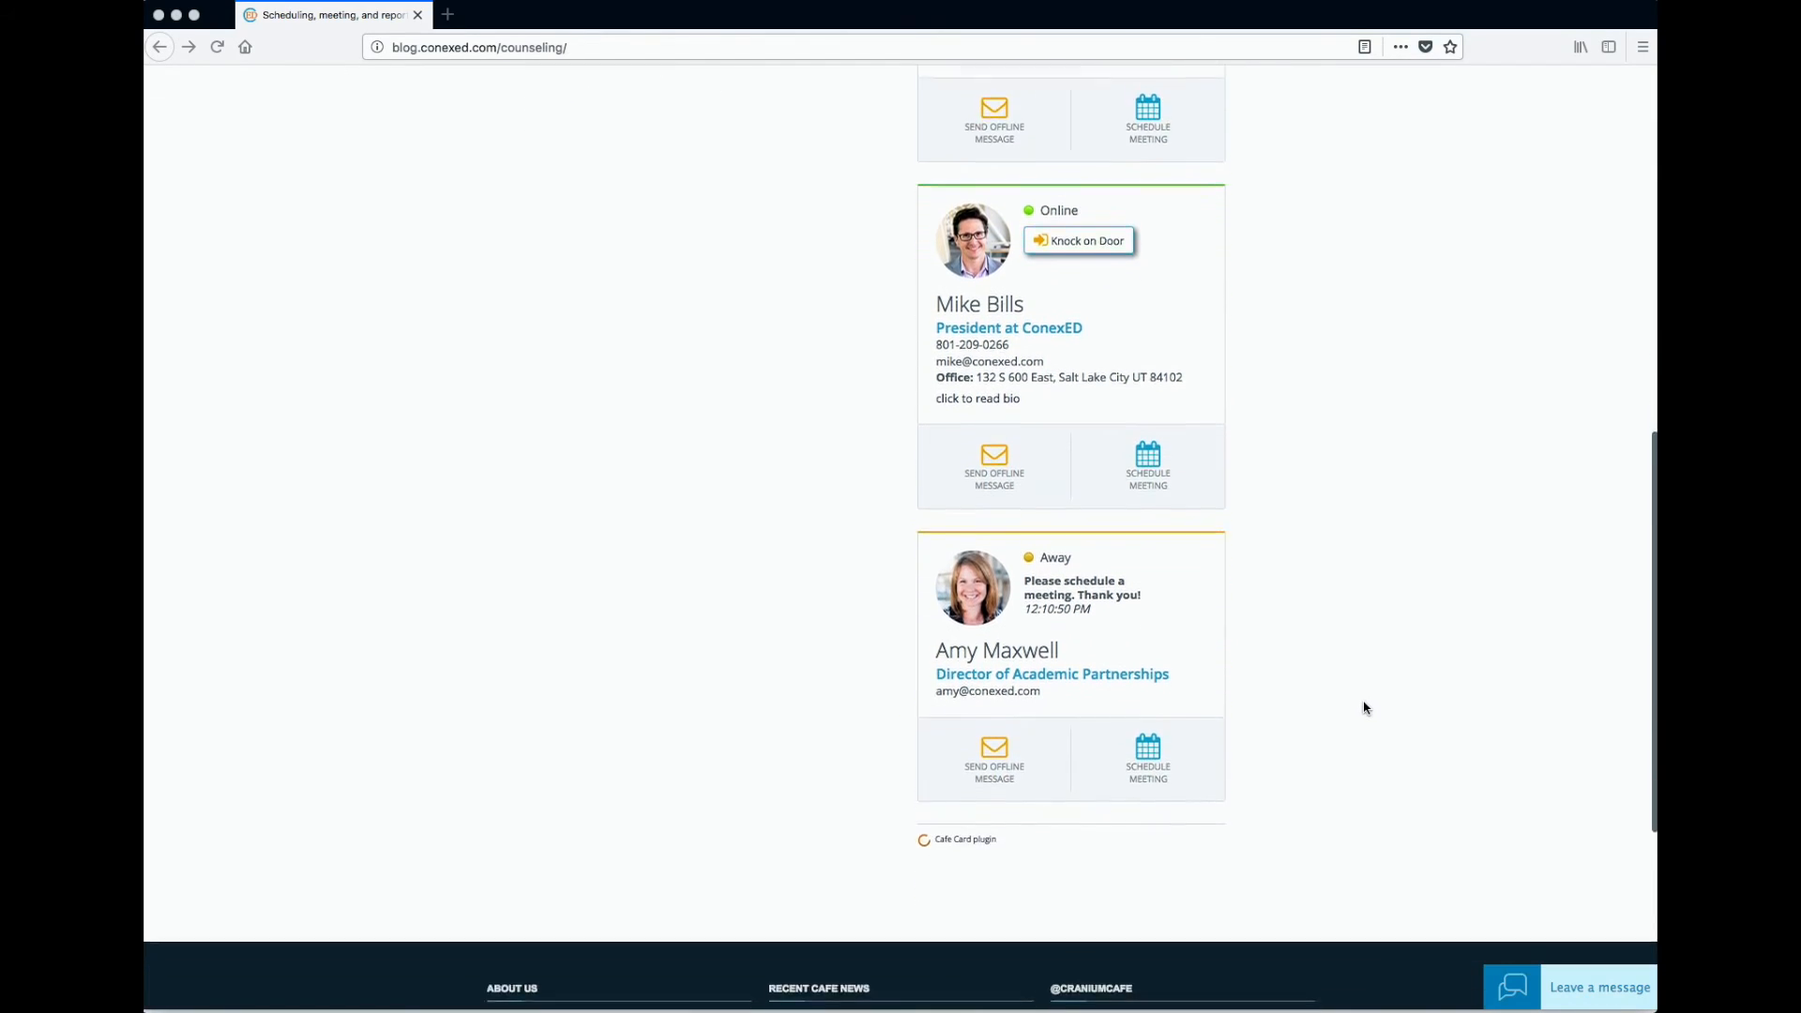
pyautogui.scroll(9, 1367, 714)
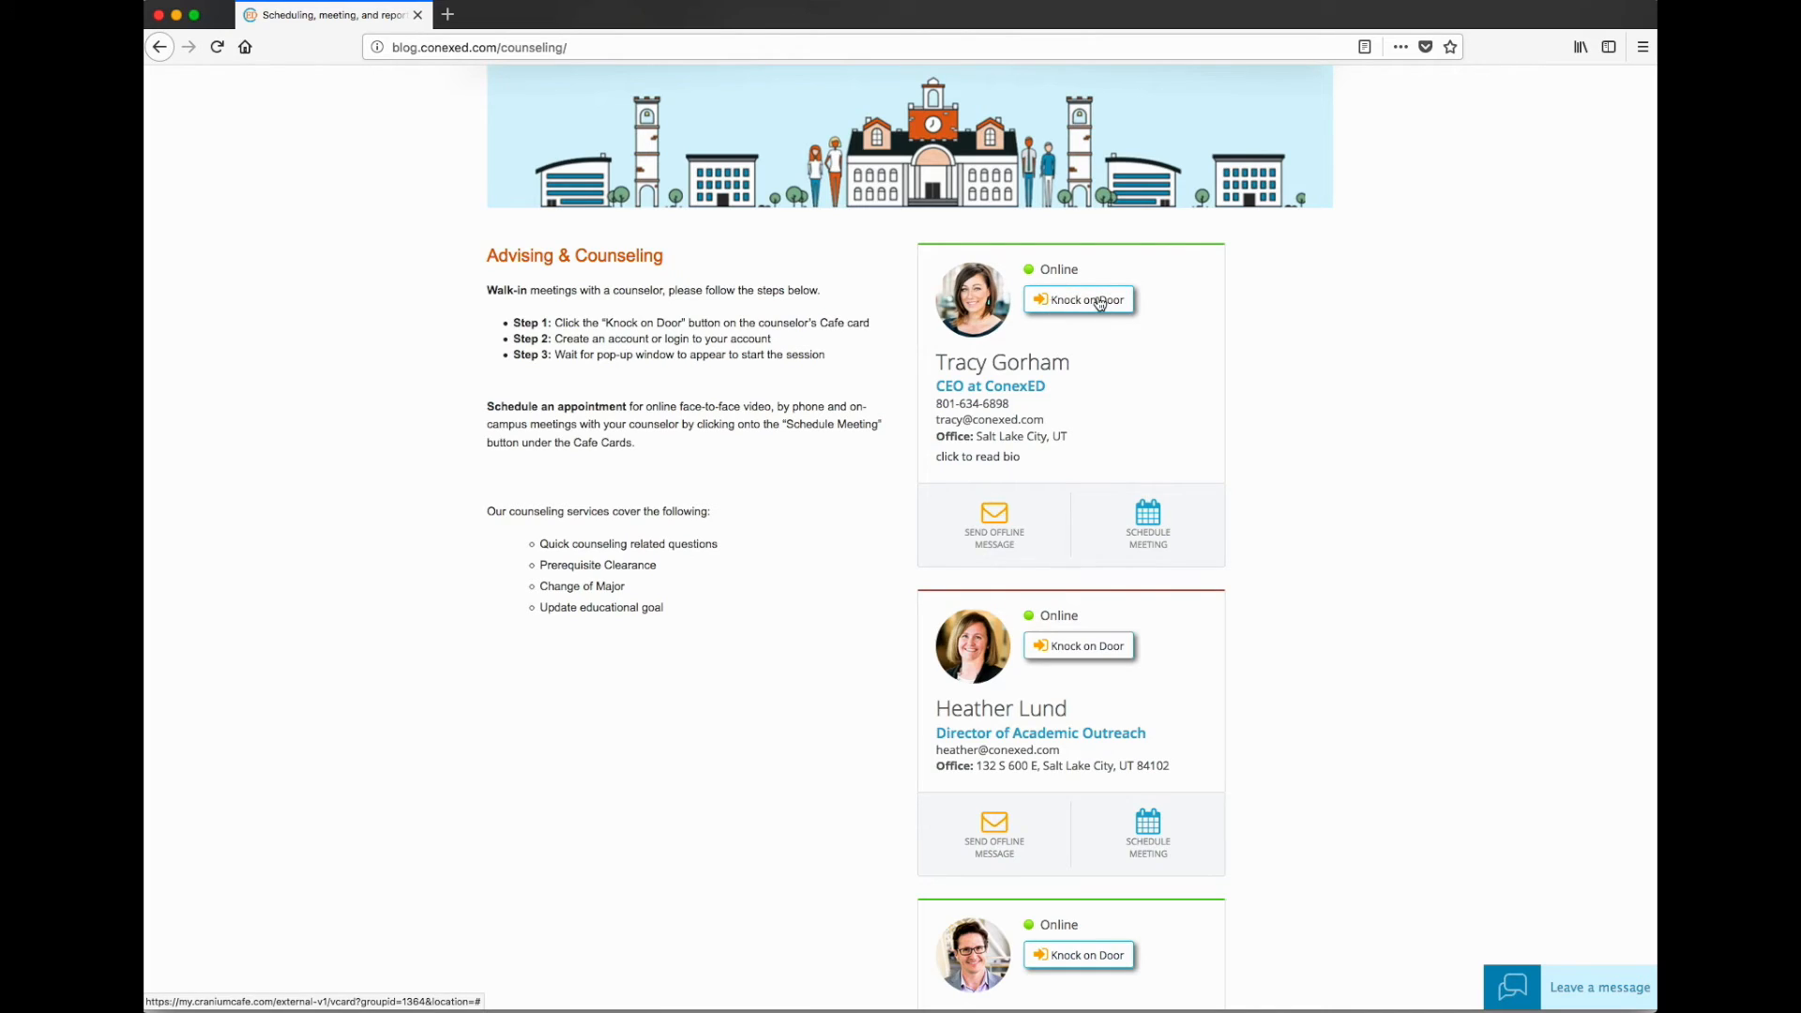
pyautogui.click(1155, 528)
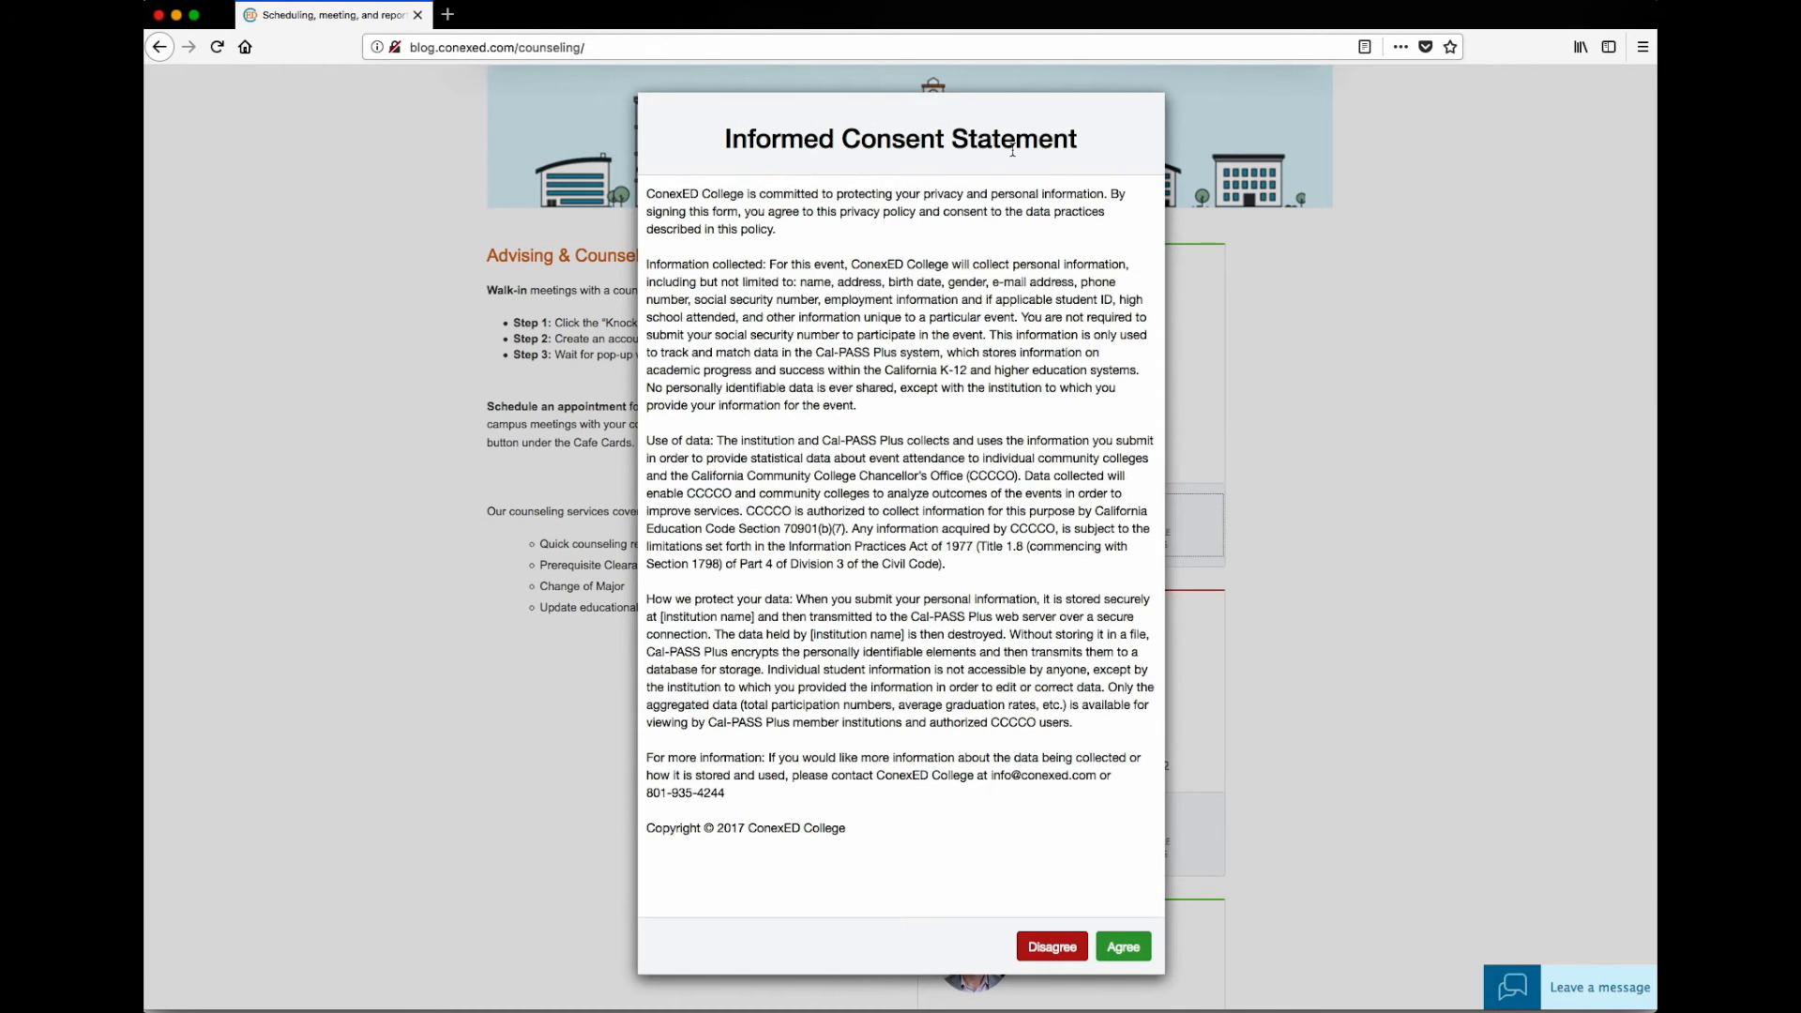
# Review and agree to the Informed Consent Statement, and log in to ConexED with Google
pyautogui.moveTo(646, 193); pyautogui.dragTo(859, 825)
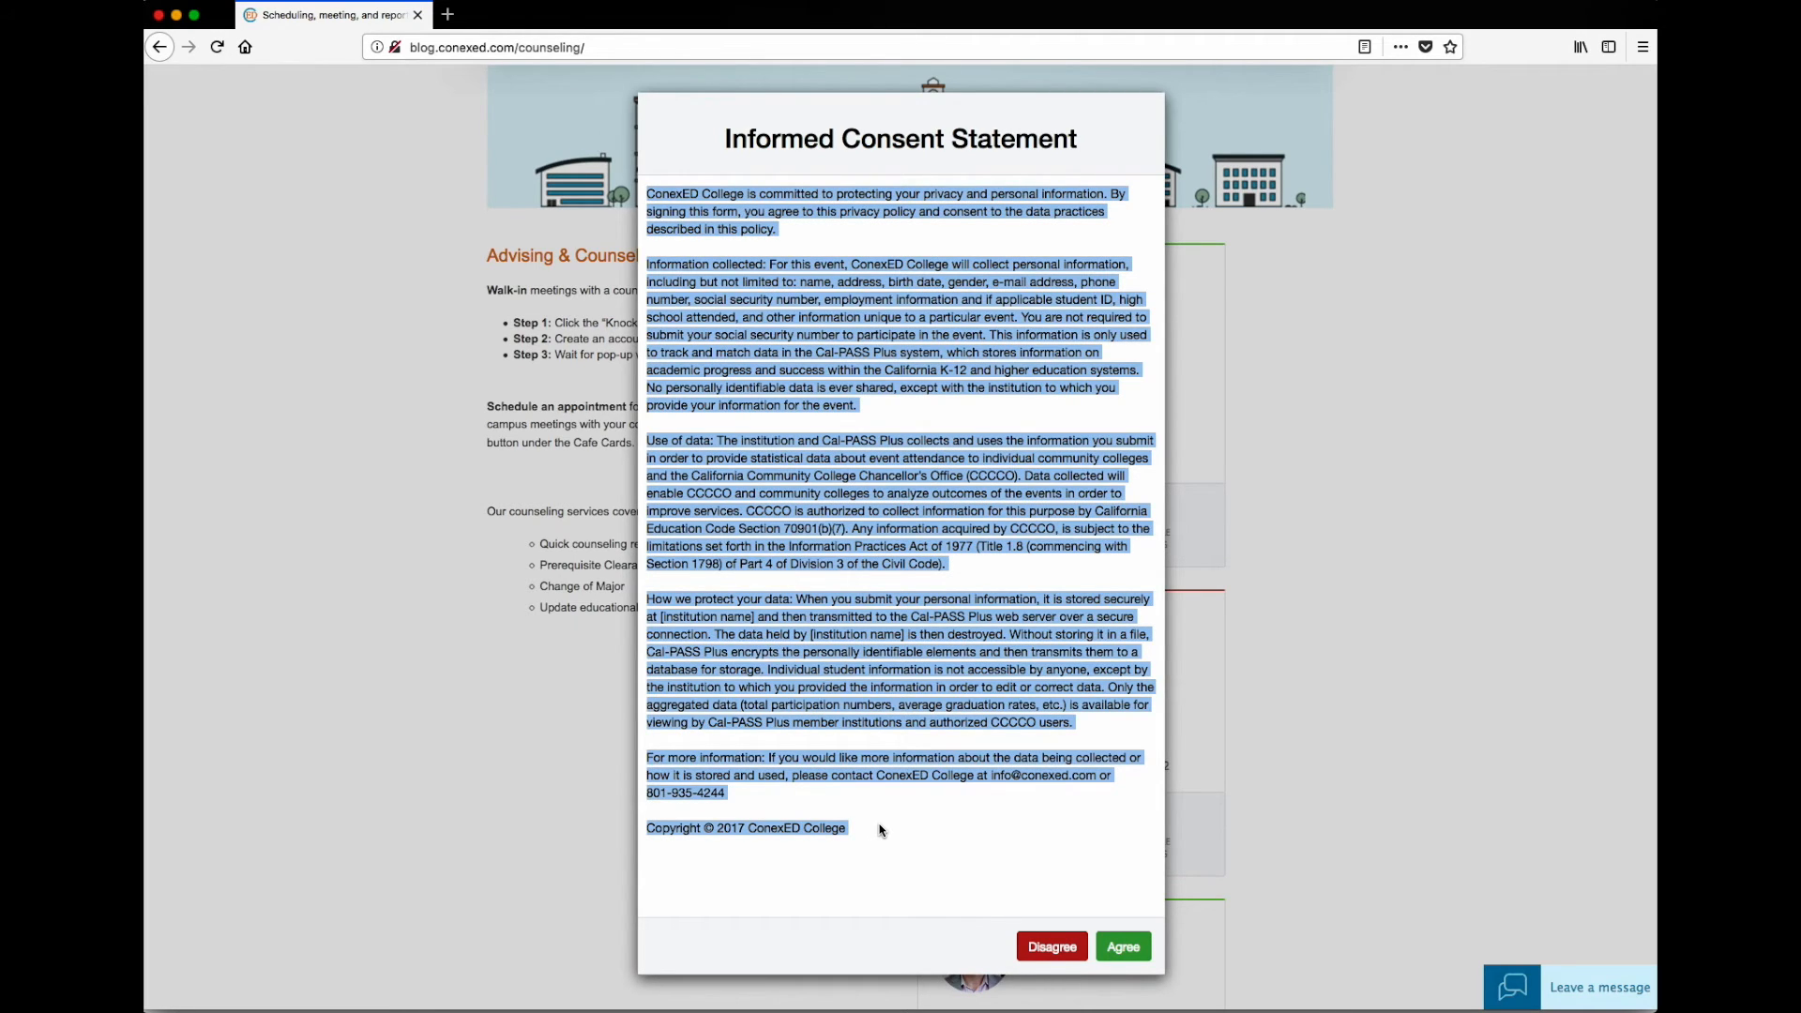
pyautogui.click(881, 829)
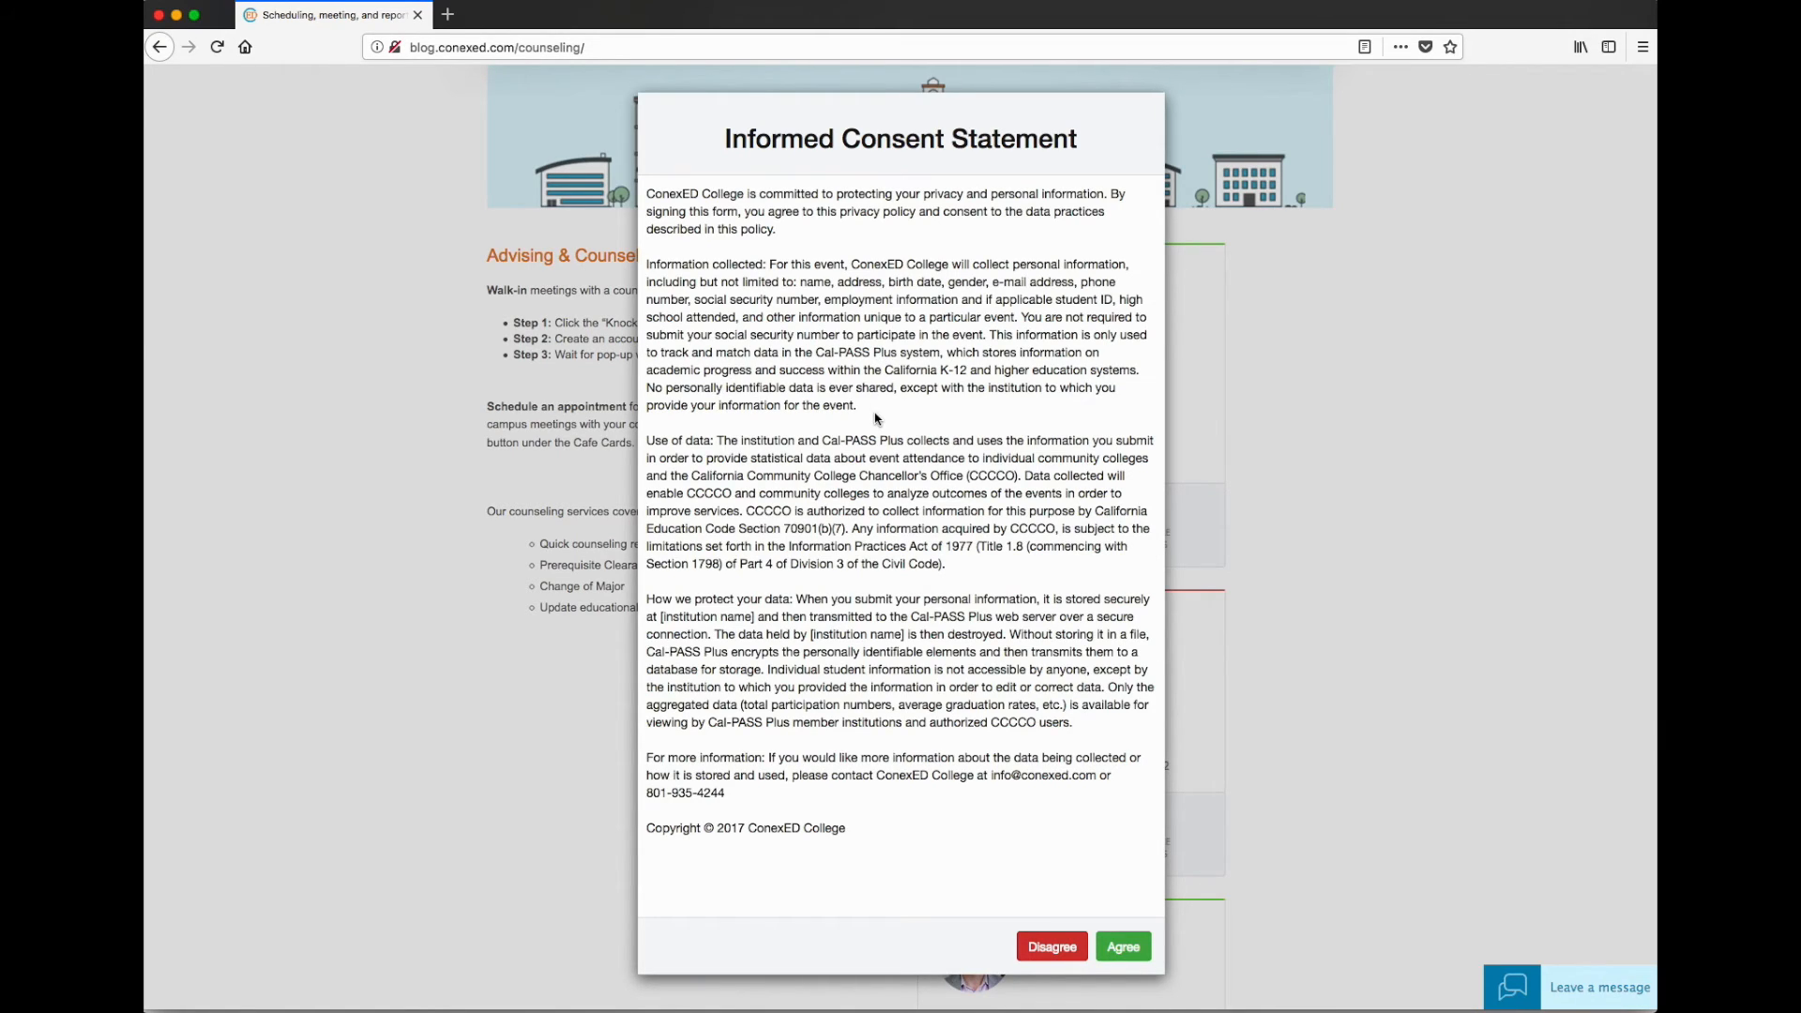
pyautogui.click(1125, 946)
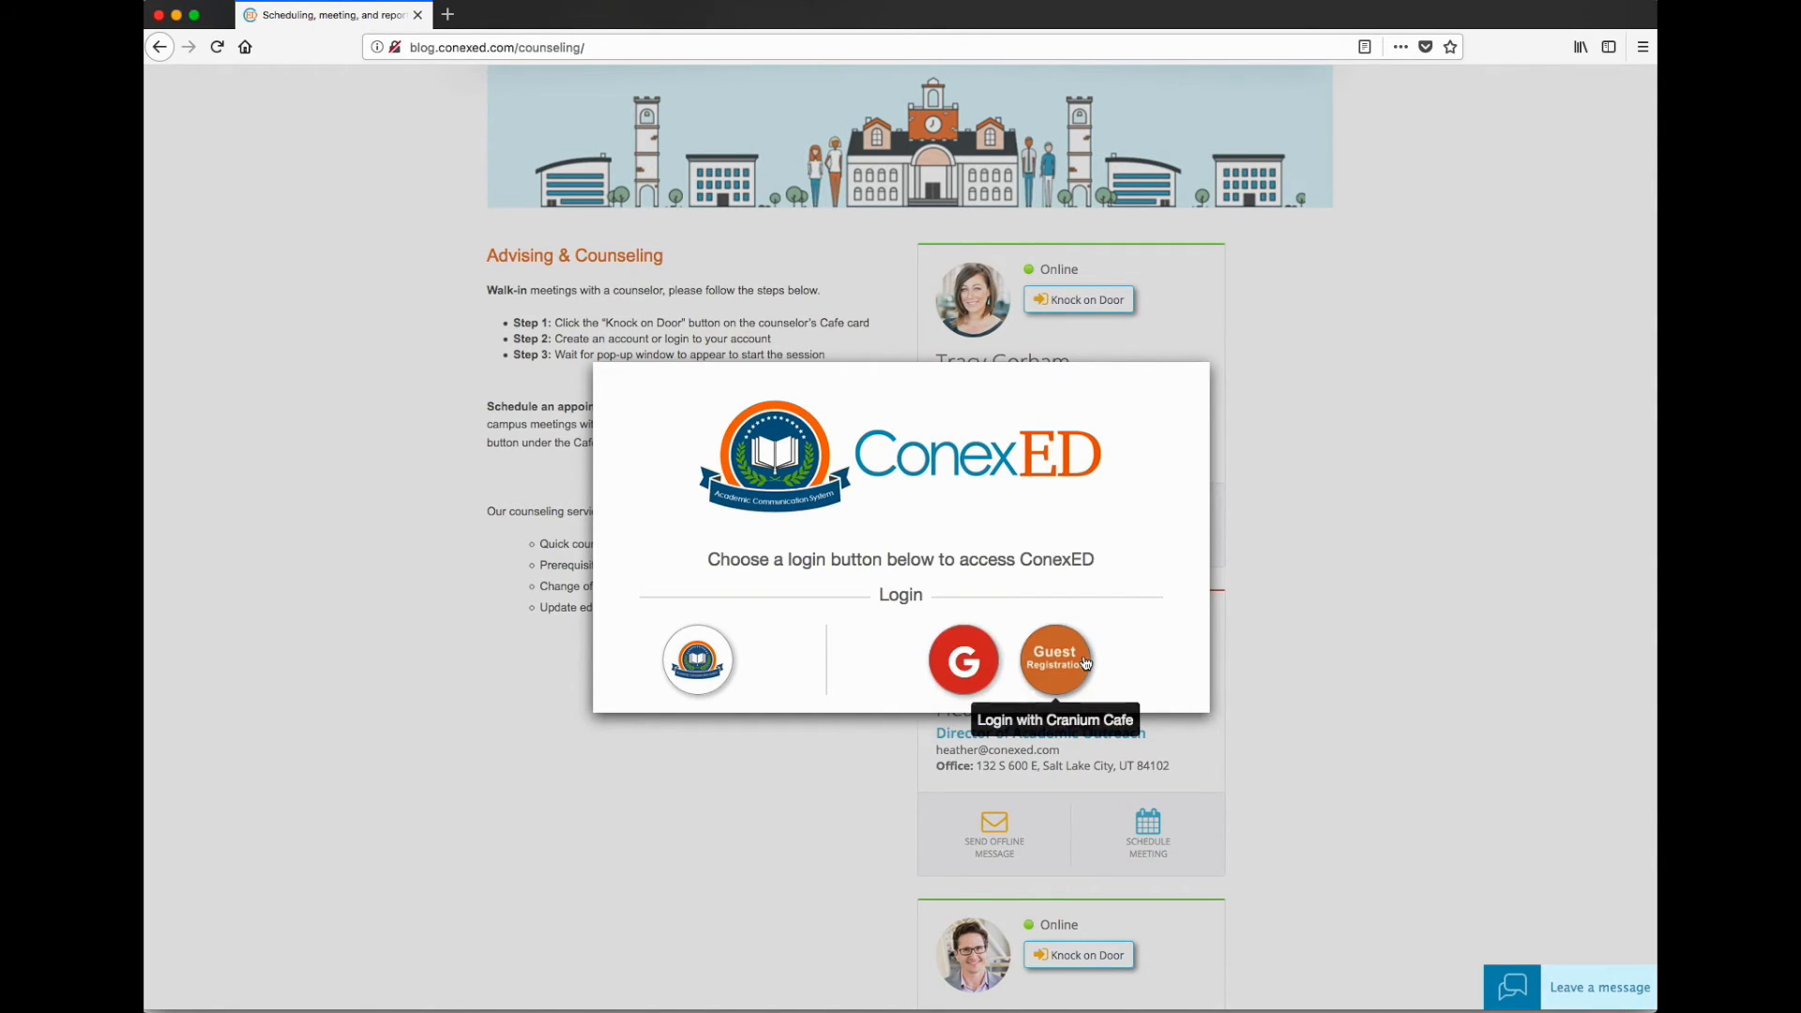
pyautogui.click(962, 663)
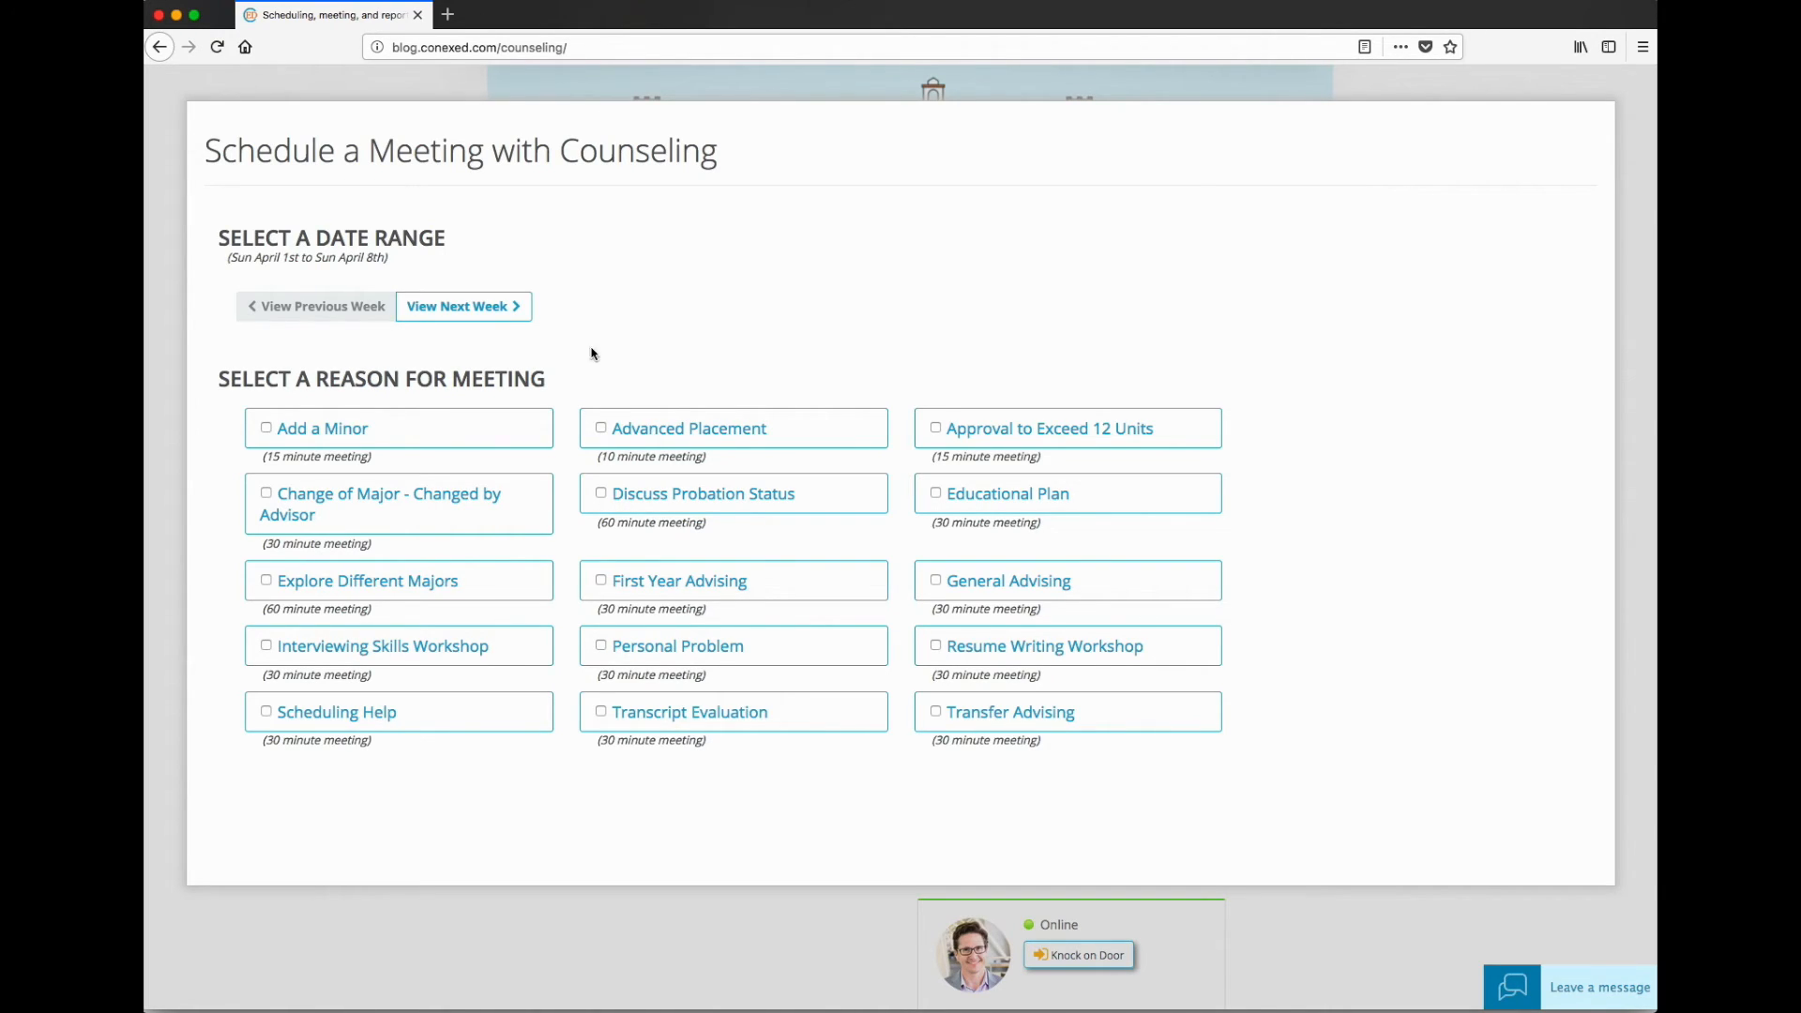
# Choose First Year Advising as the reason for the counseling meeting
pyautogui.moveTo(215, 378); pyautogui.dragTo(551, 382)
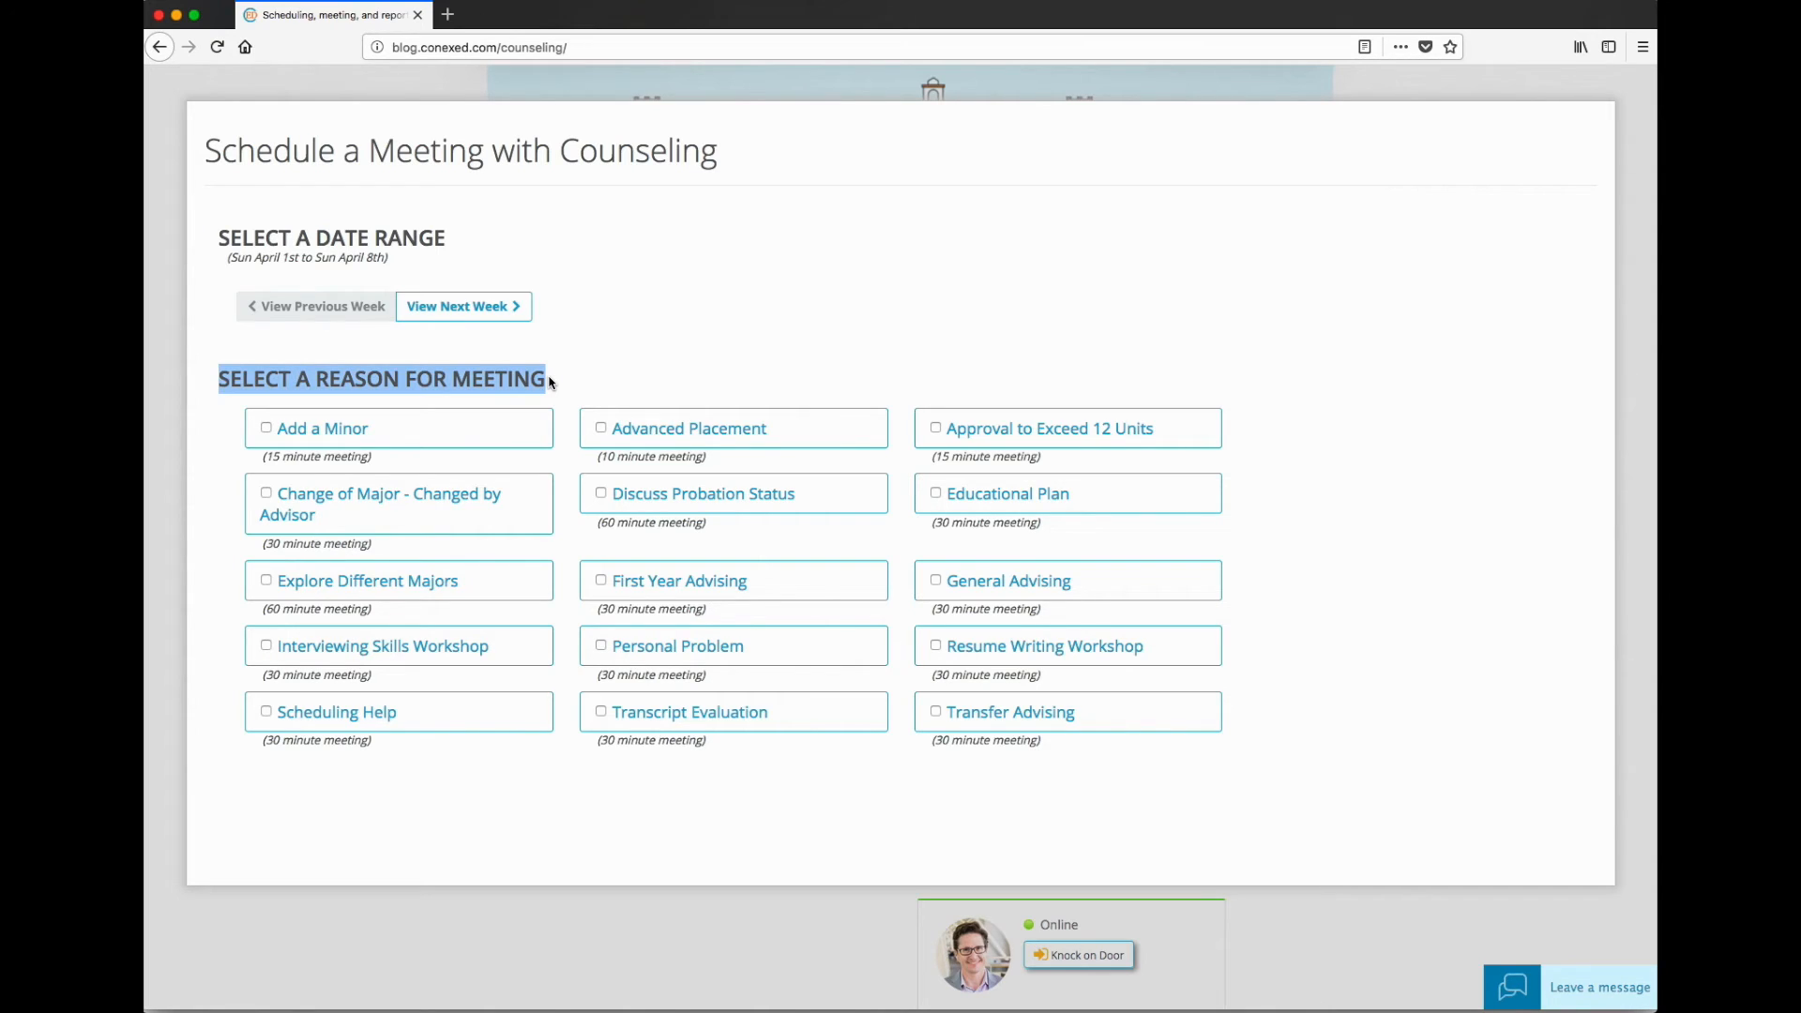
pyautogui.click(551, 382)
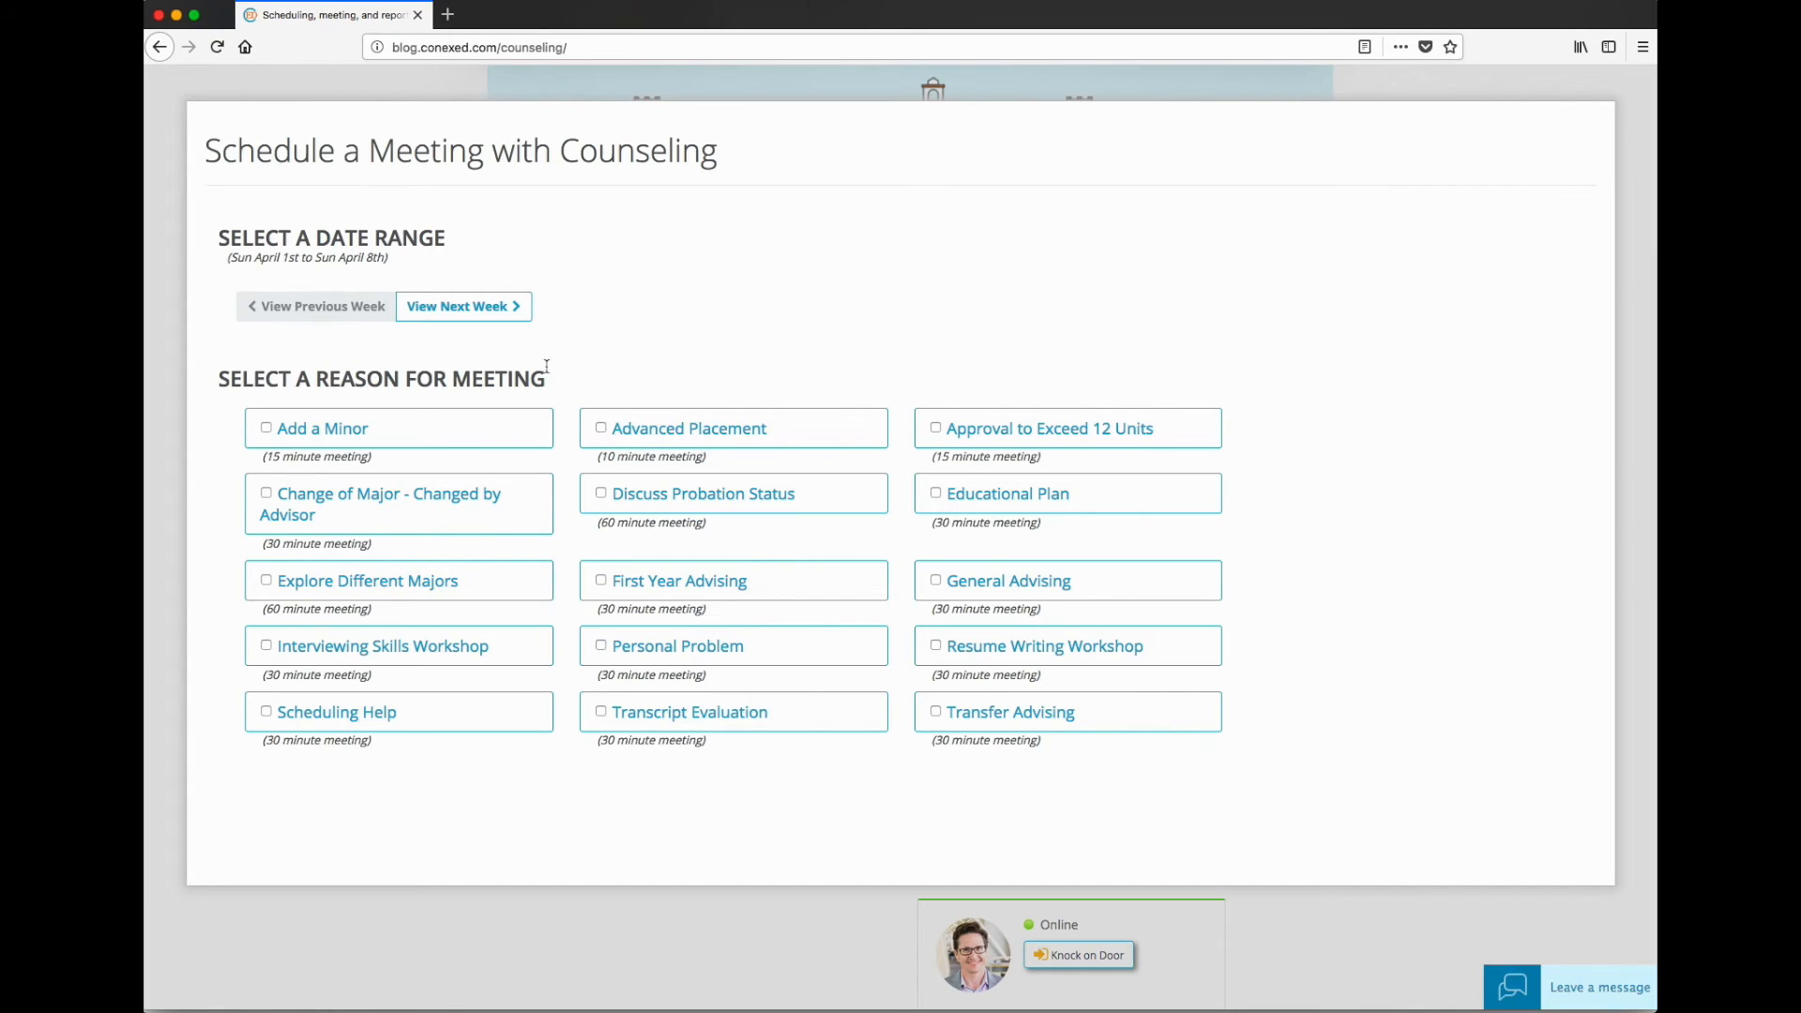
pyautogui.click(670, 591)
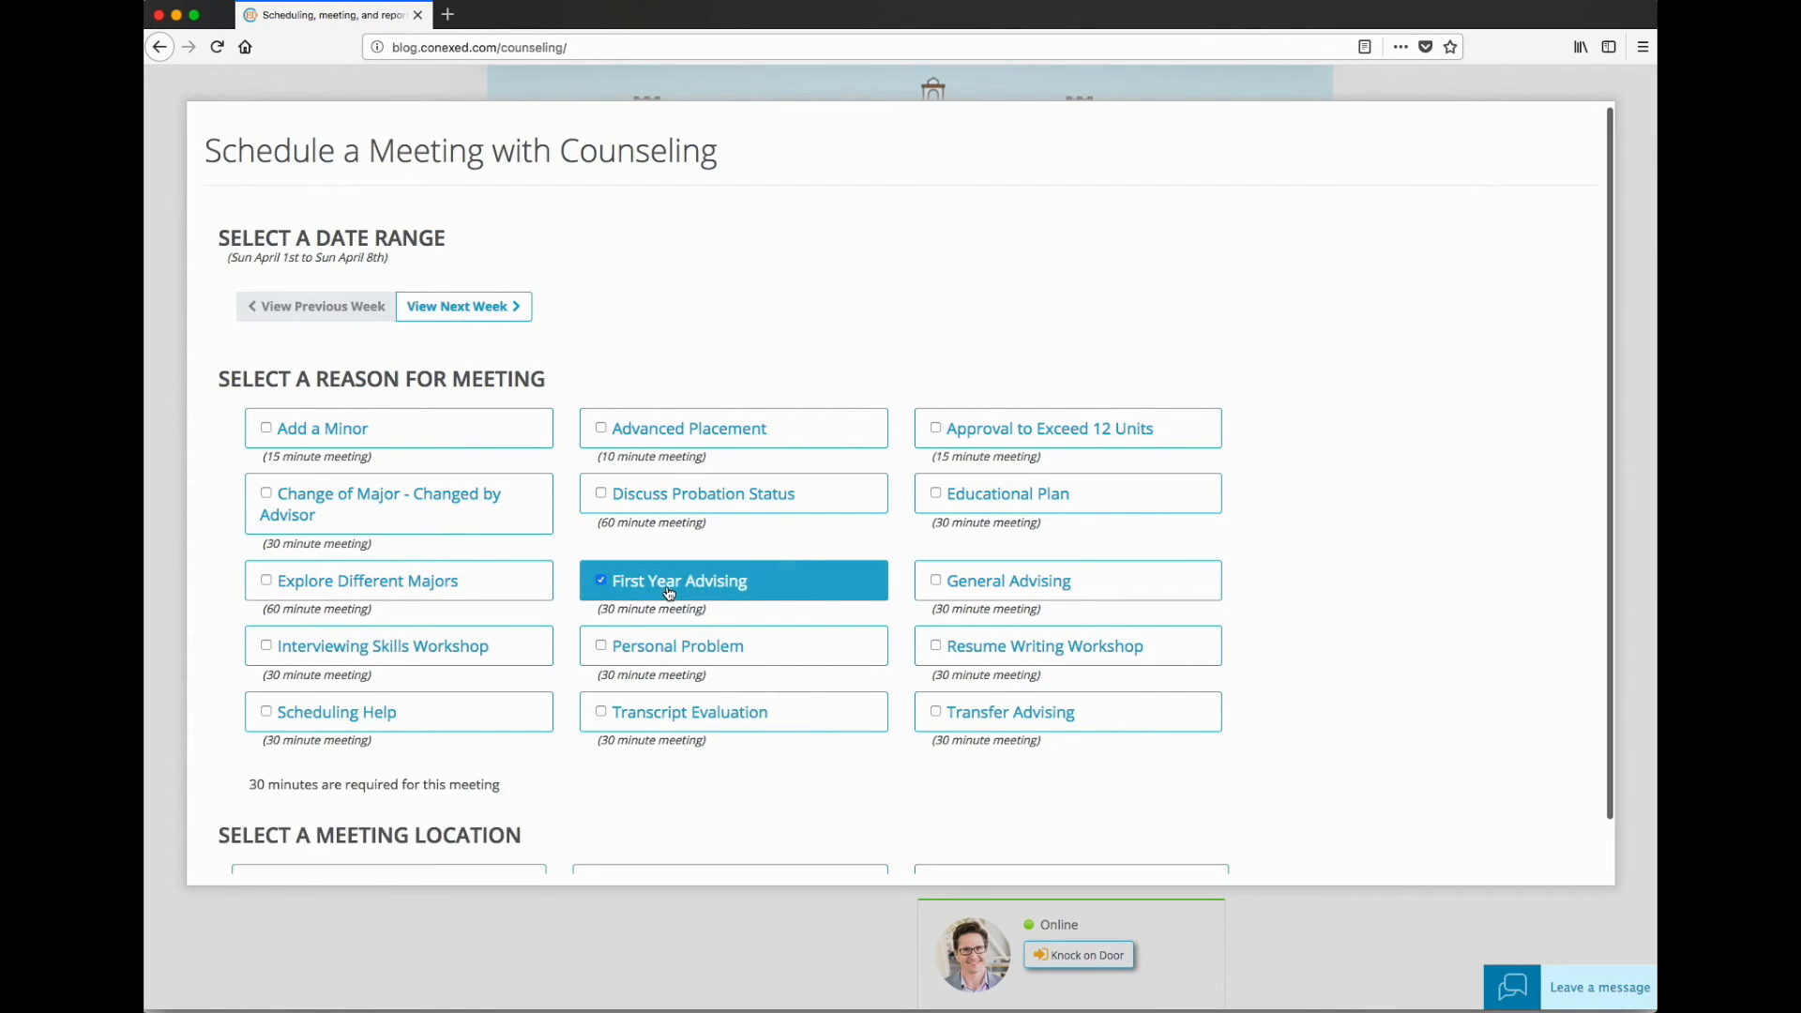
# Check the listed meeting durations and location options, and choose Escondido Campus as the meeting location
pyautogui.scroll(-1, 669, 592)
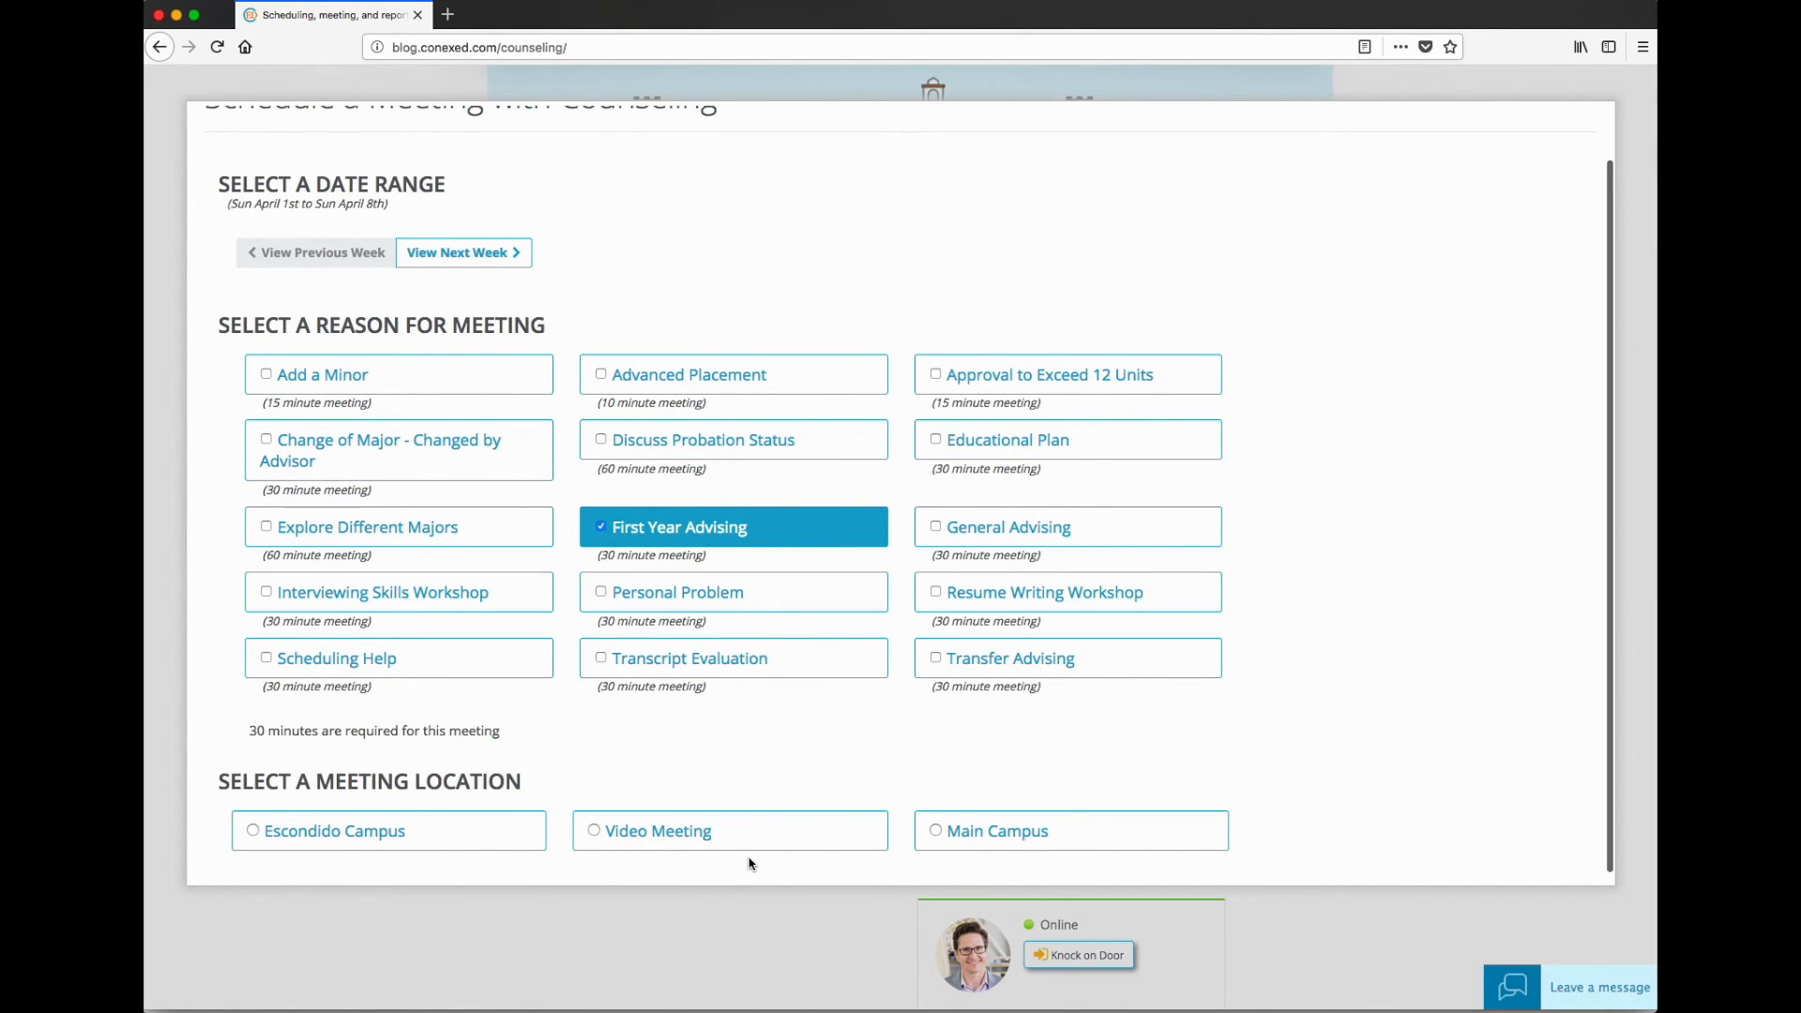
pyautogui.moveTo(619, 472); pyautogui.dragTo(601, 474)
pyautogui.moveTo(707, 473); pyautogui.dragTo(598, 473)
pyautogui.click(638, 475)
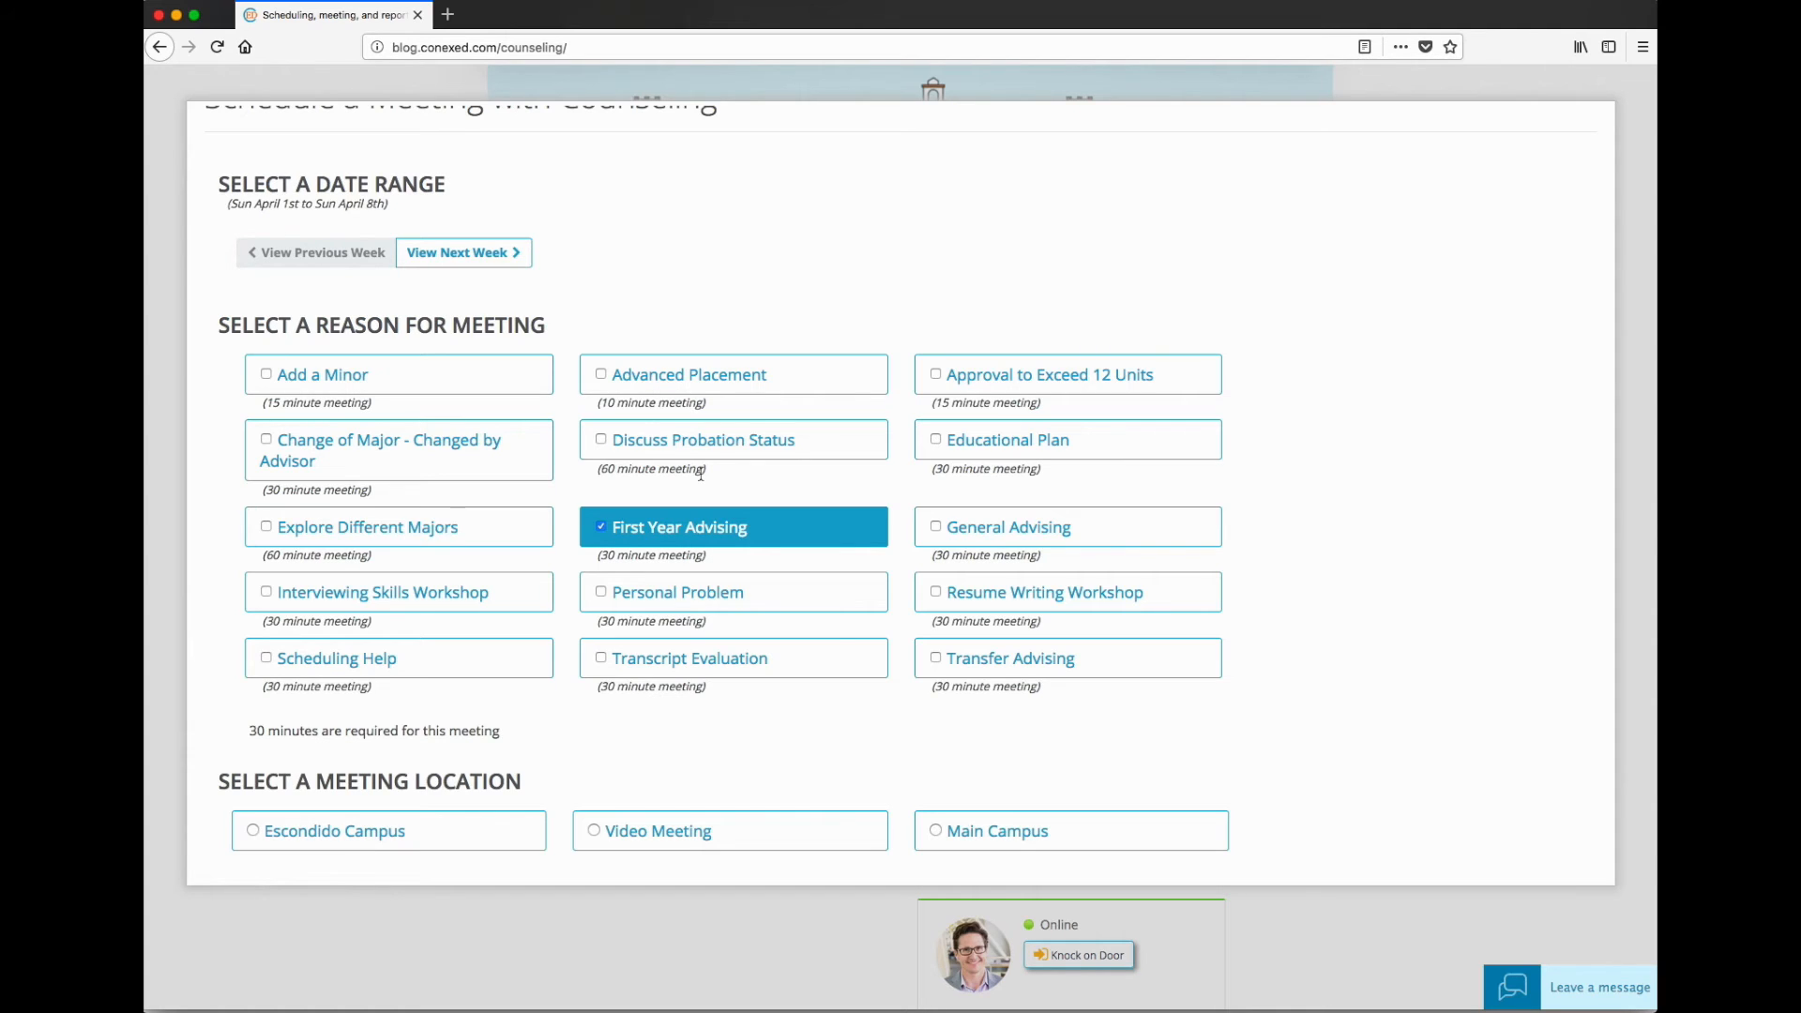
pyautogui.click(422, 831)
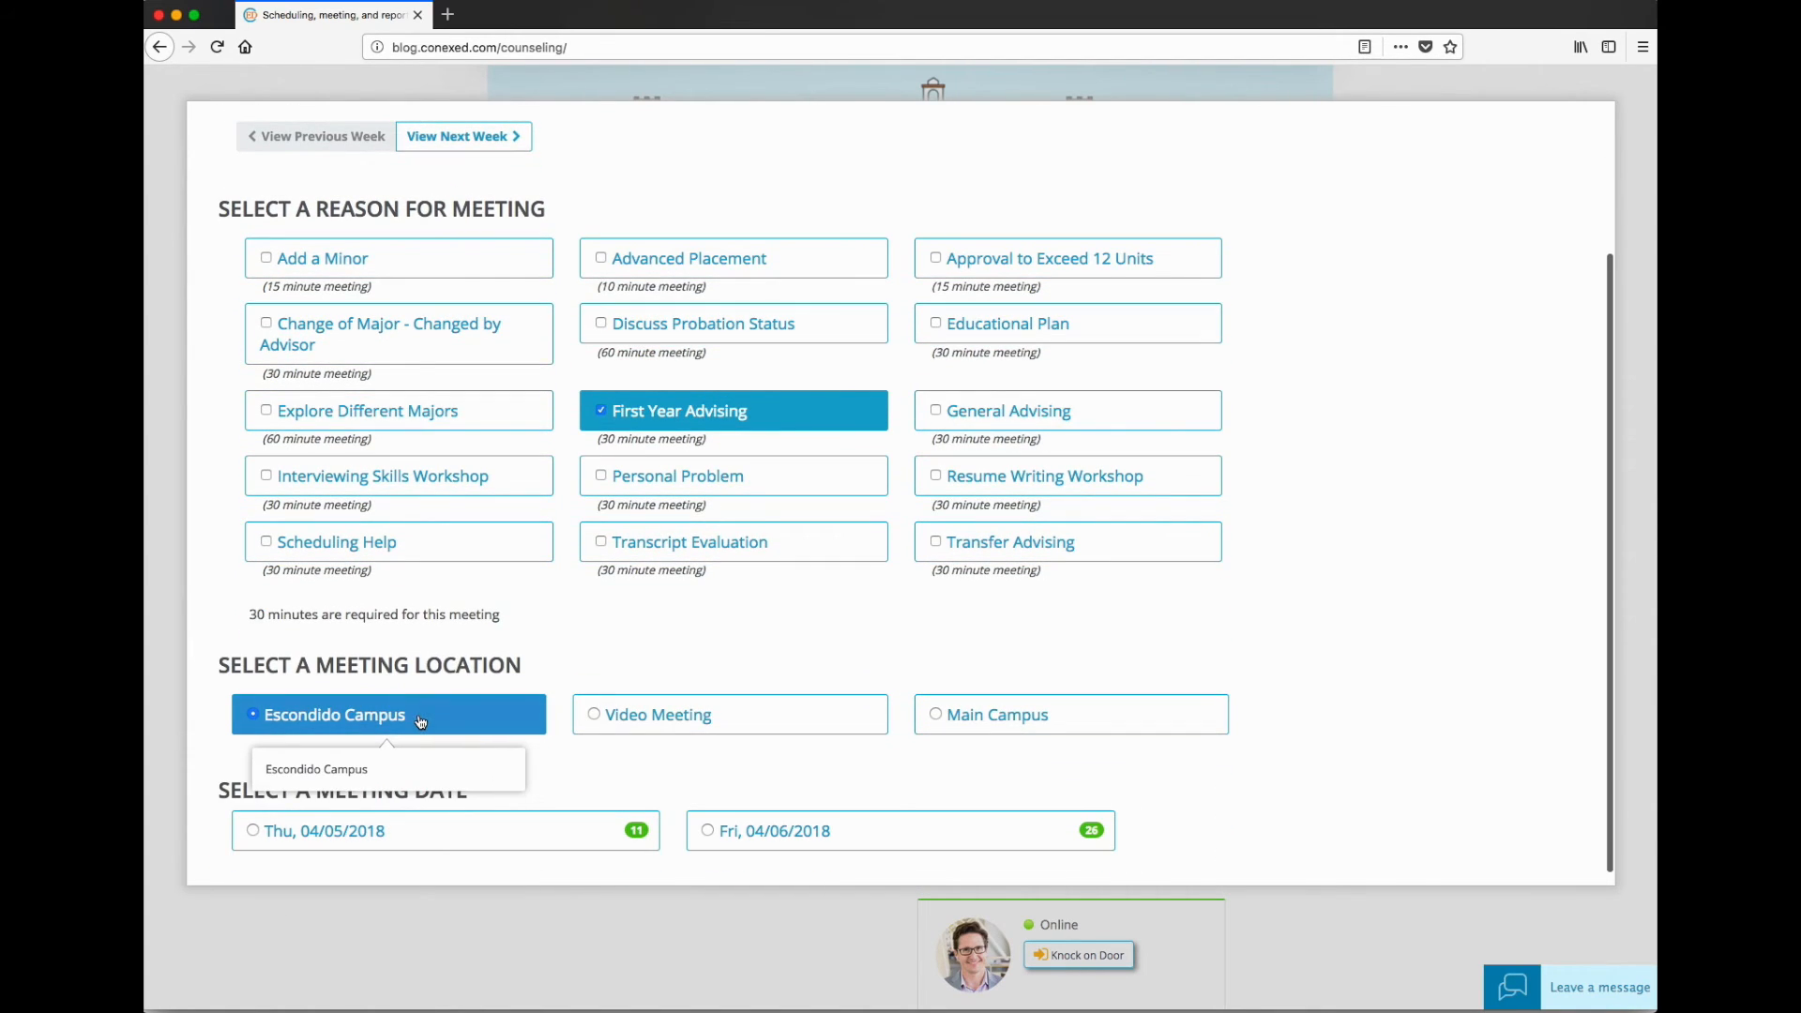
pyautogui.click(627, 719)
pyautogui.click(1003, 729)
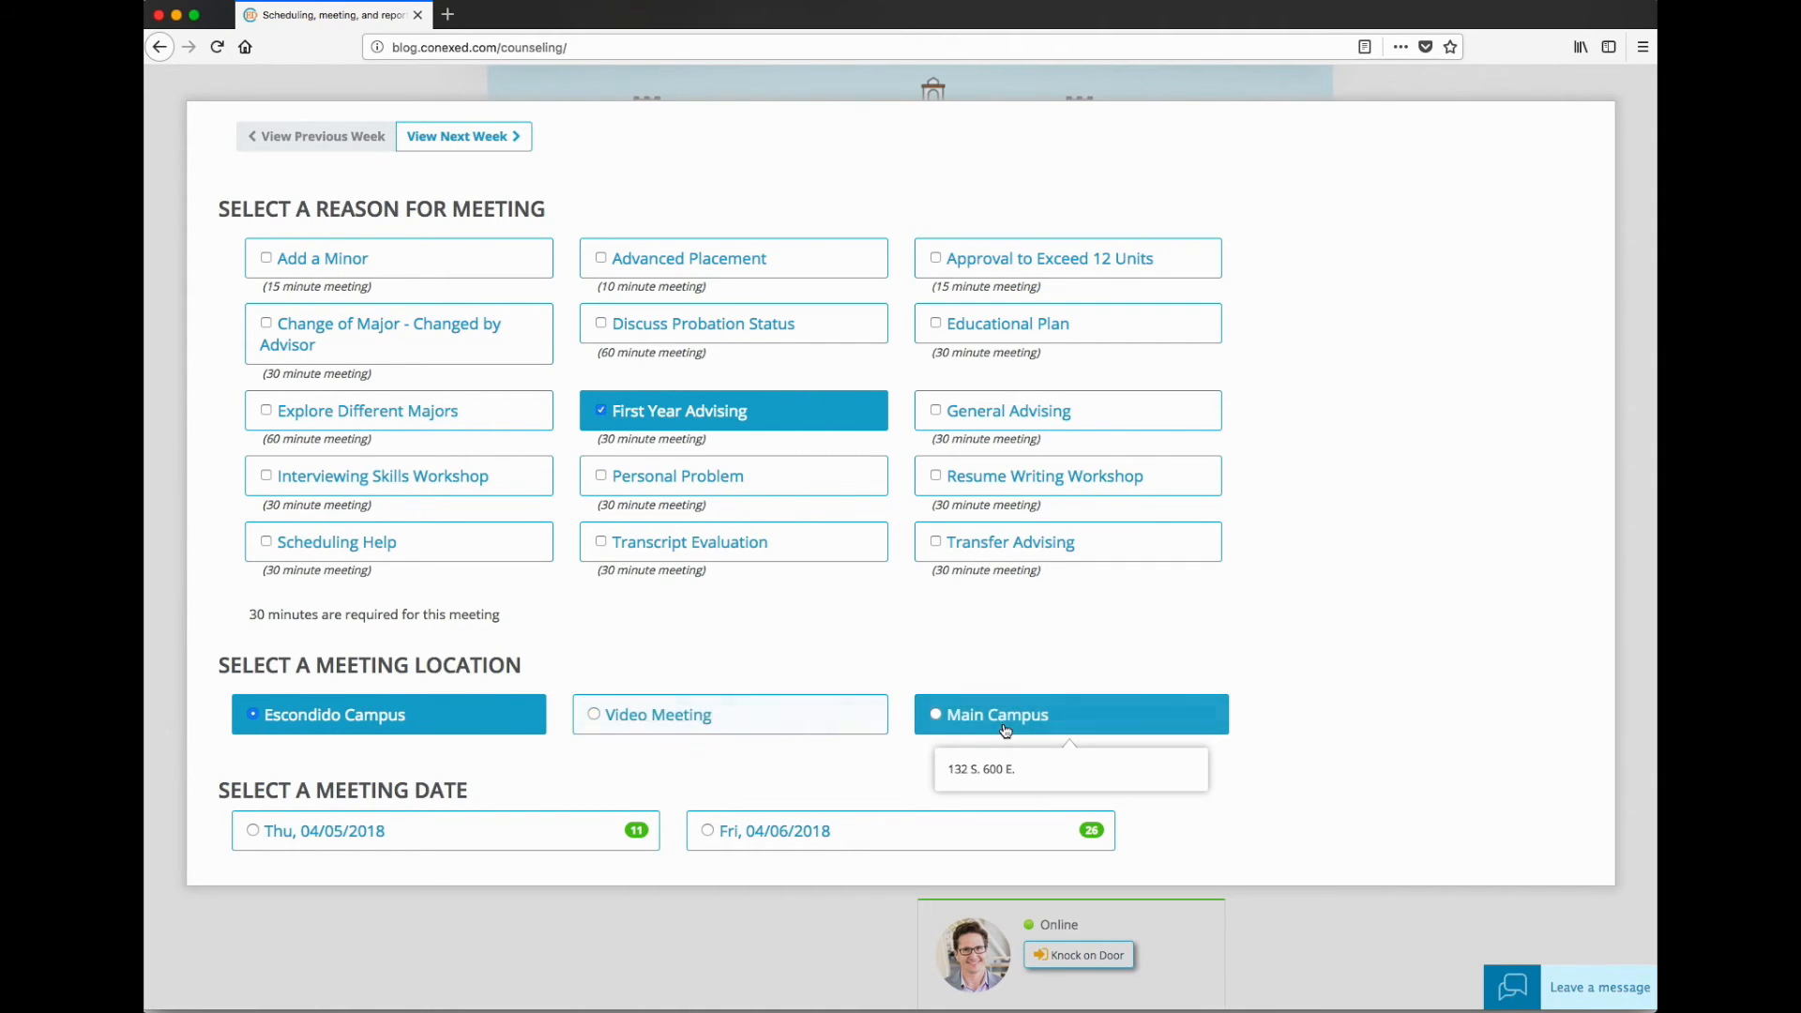
pyautogui.moveTo(551, 665); pyautogui.dragTo(219, 667)
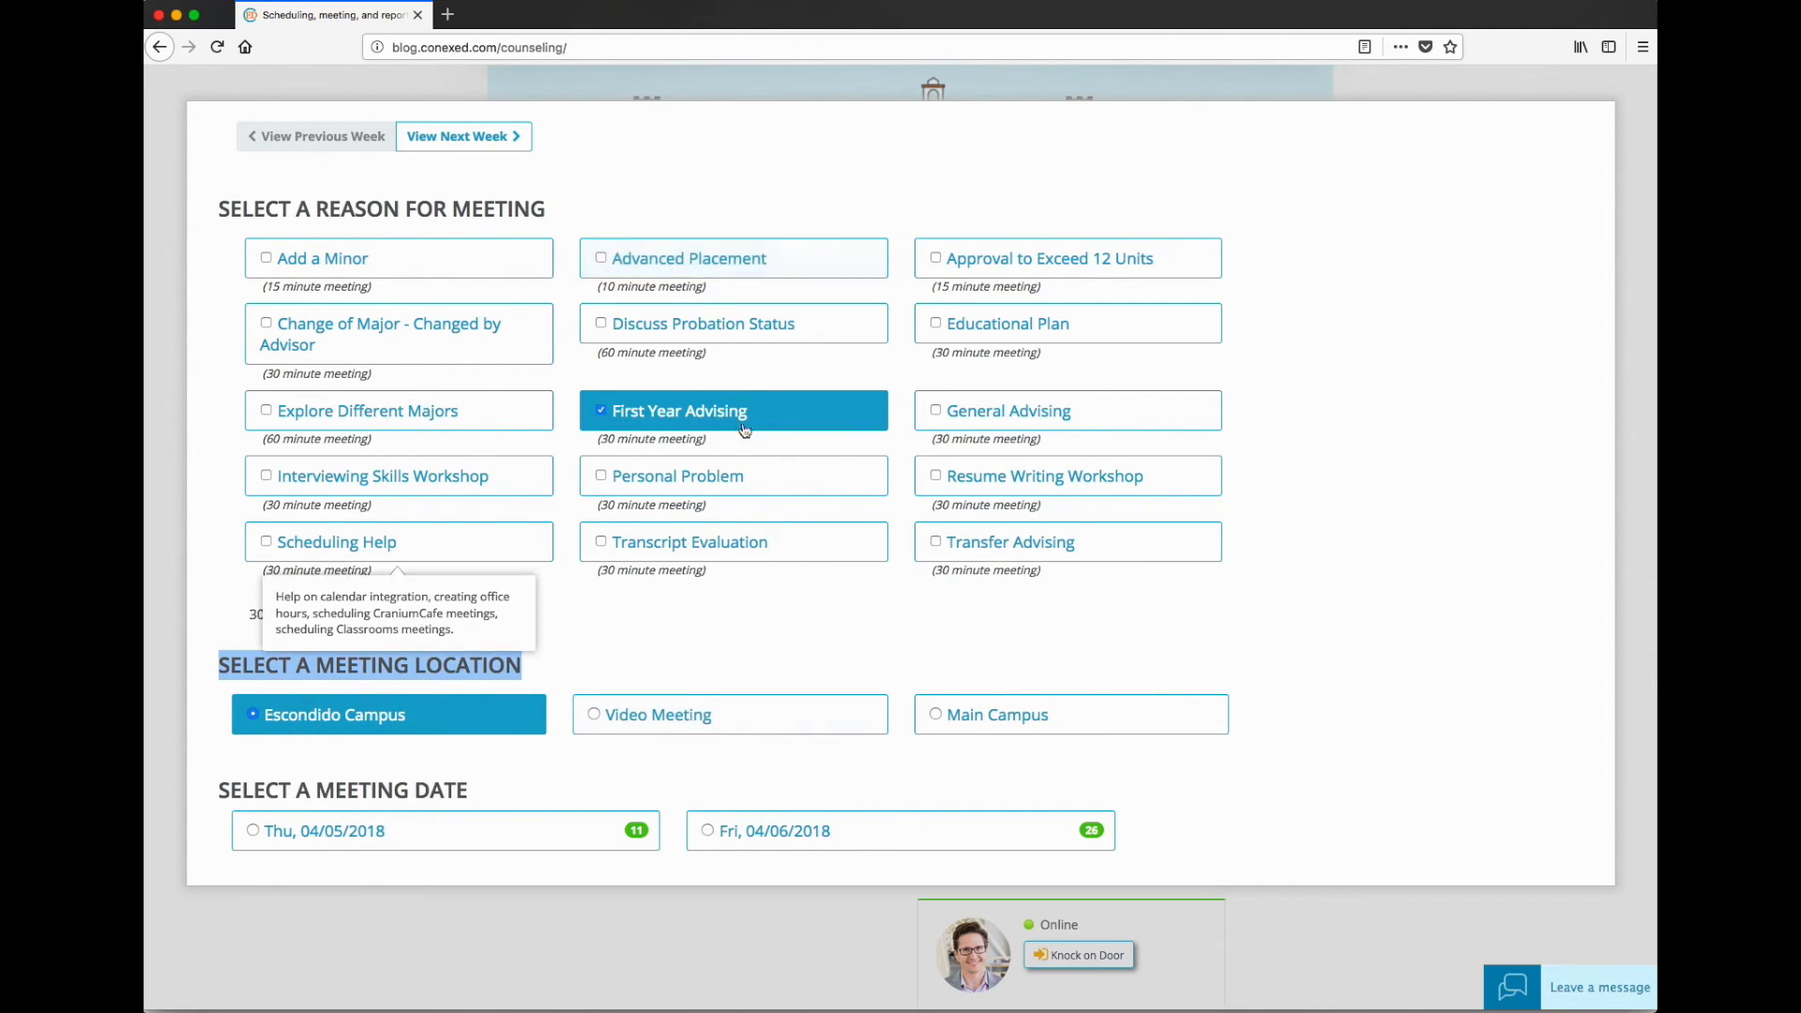
pyautogui.click(592, 646)
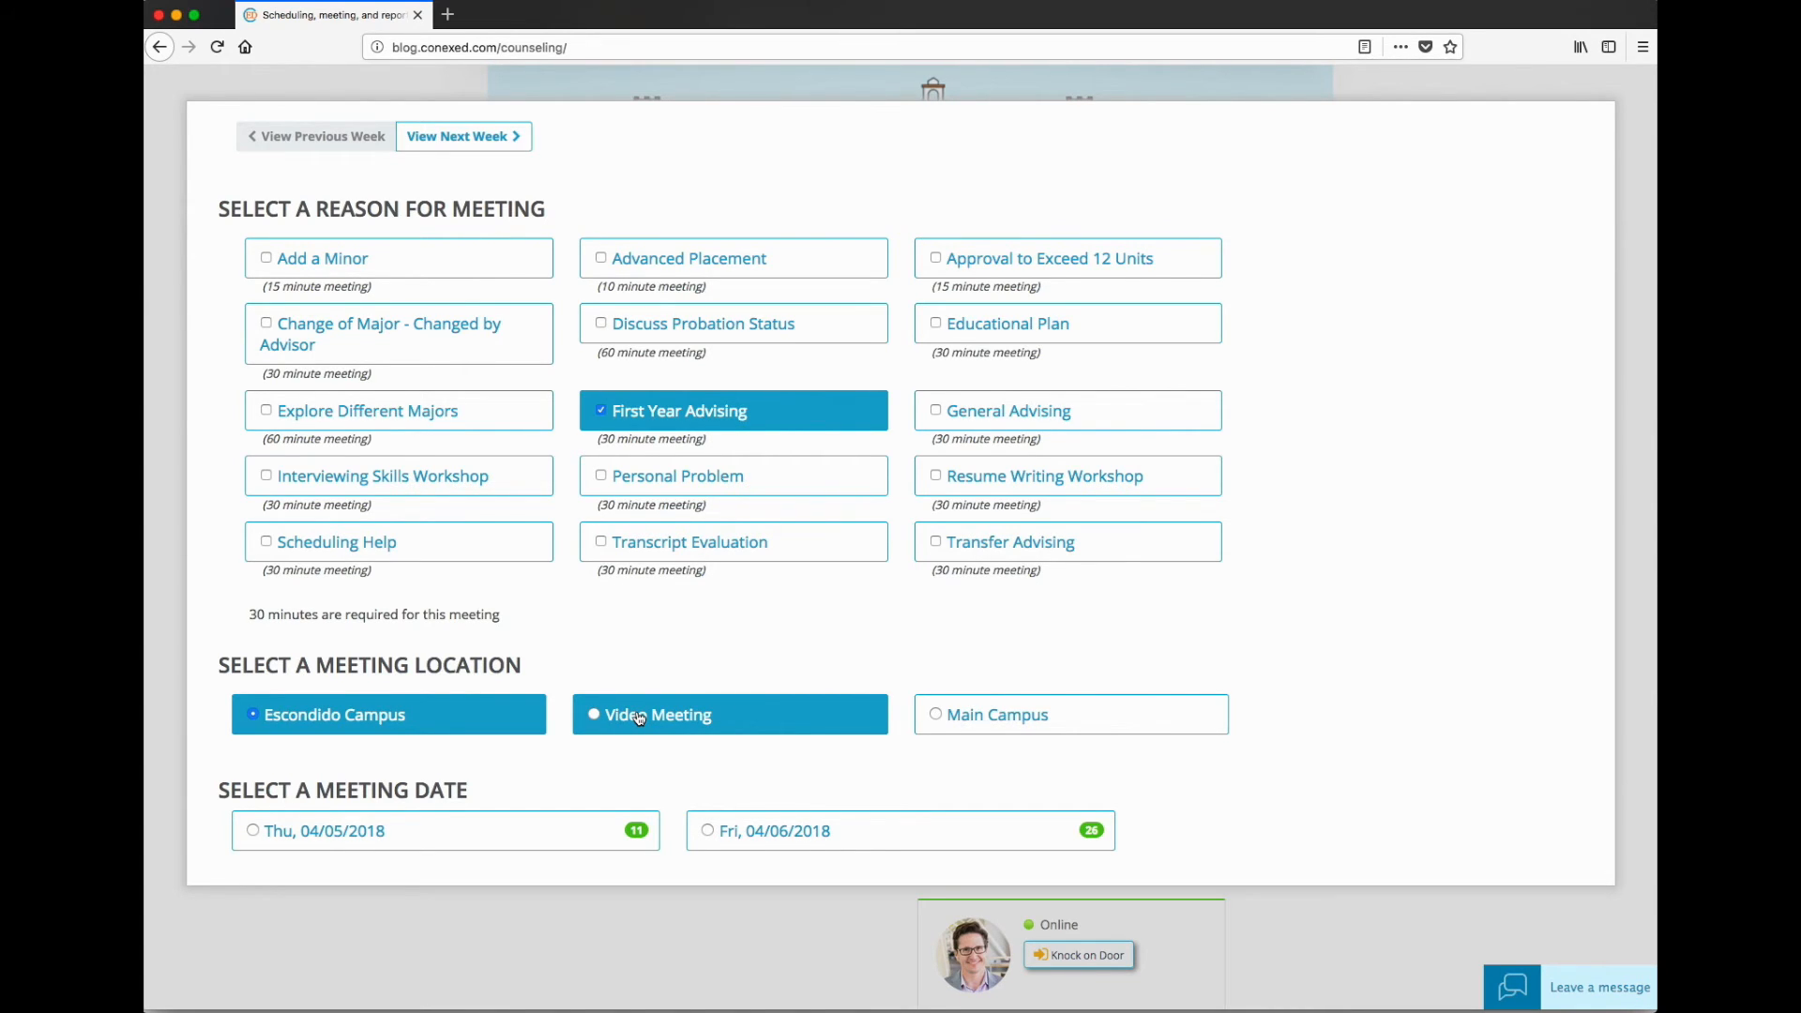
# Choose Thu, 04/05/2018 as the meeting date and pick the 2:18 PM - 2:48 PM time slot
pyautogui.click(502, 820)
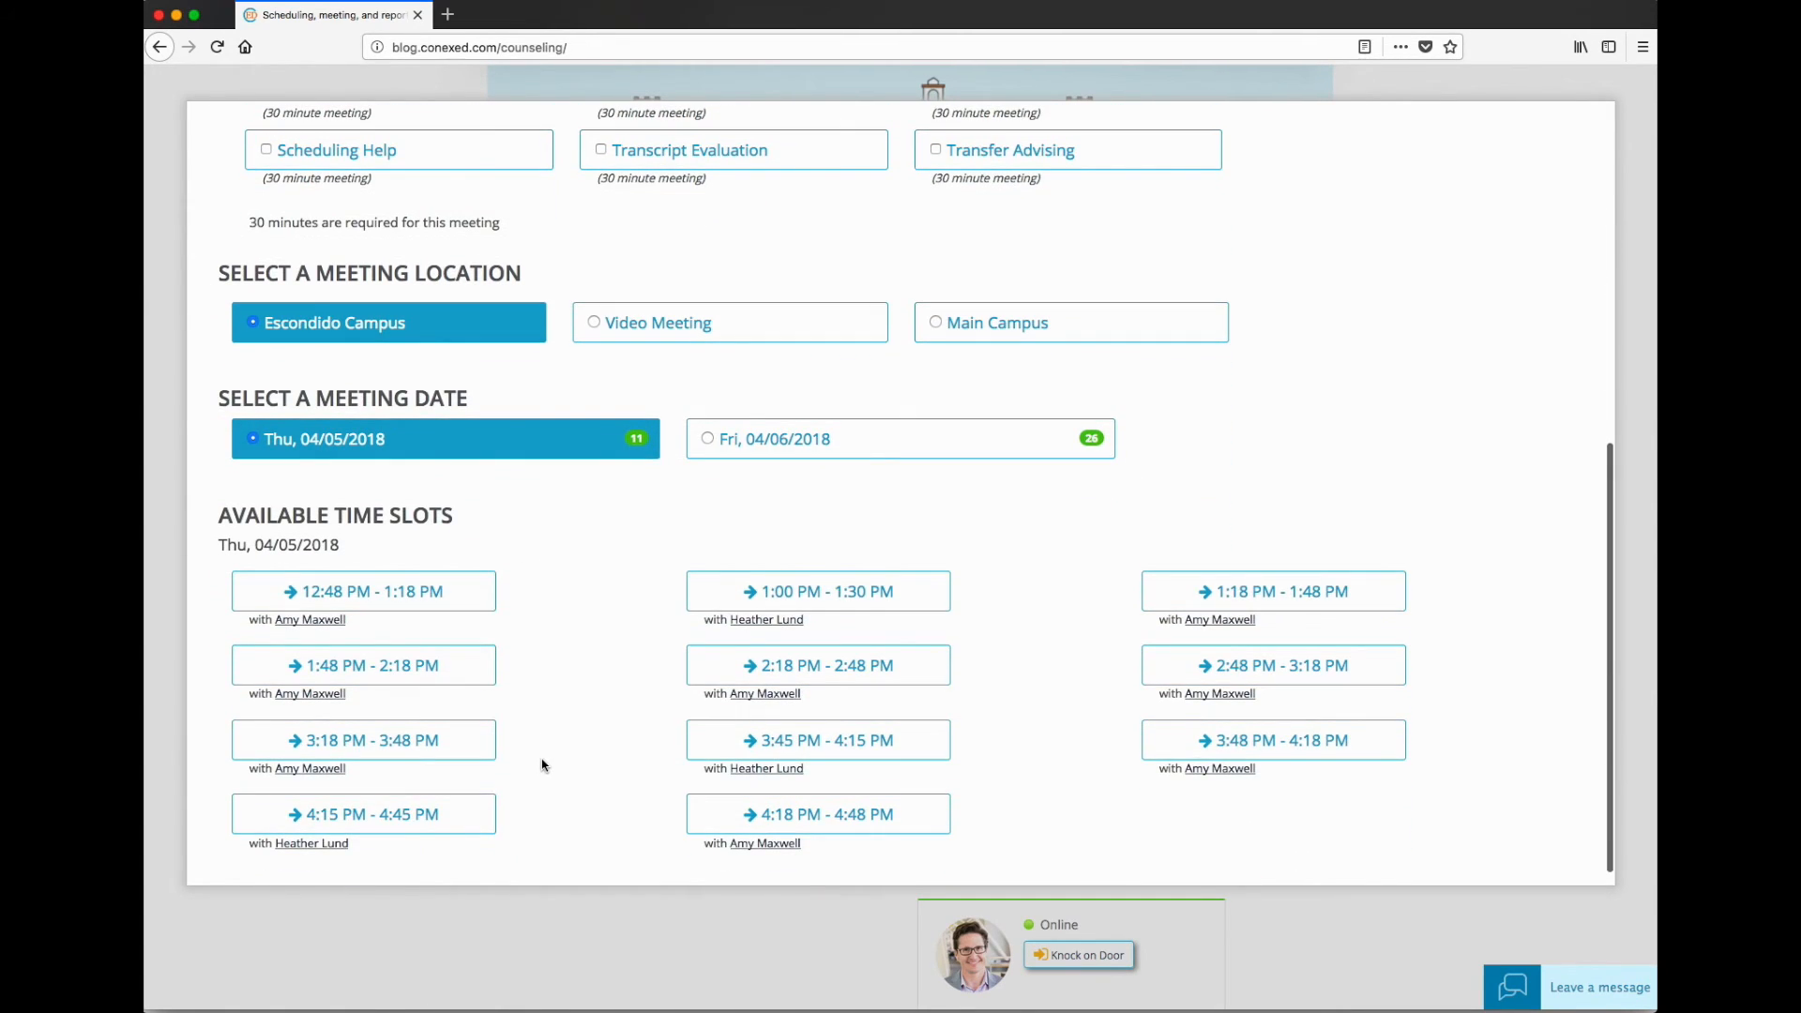
pyautogui.moveTo(755, 629)
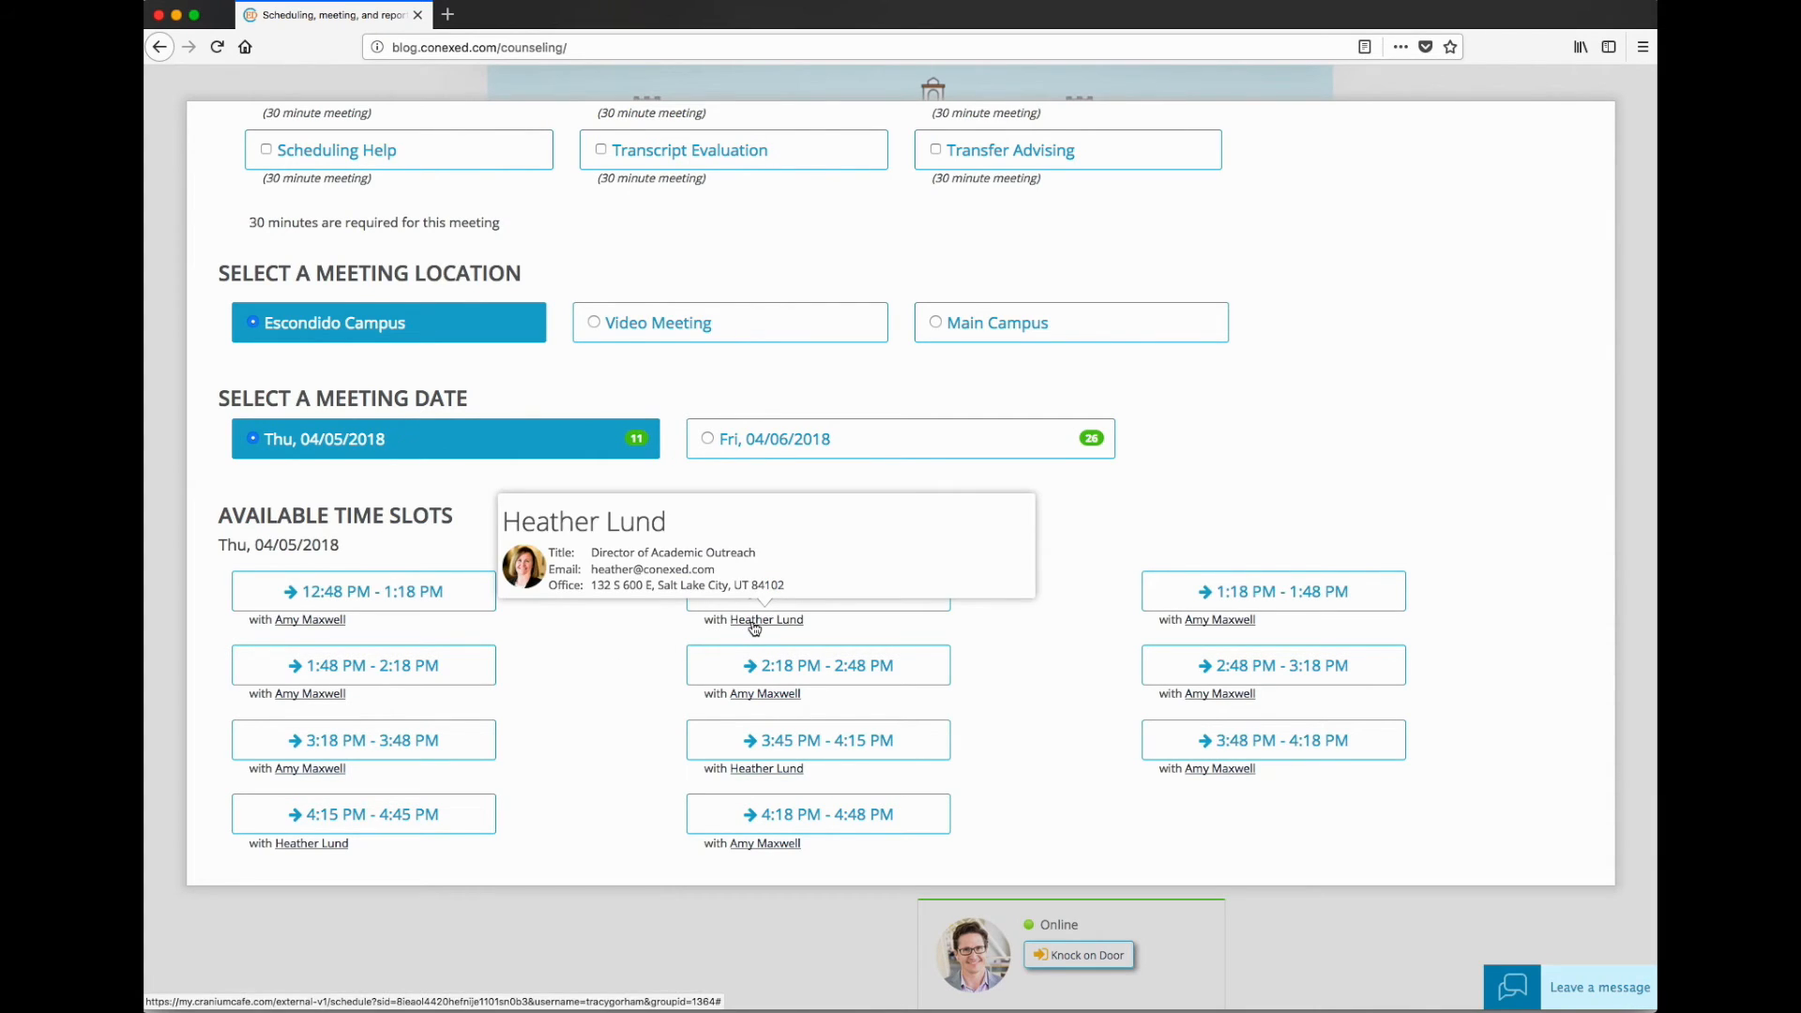
pyautogui.moveTo(755, 701)
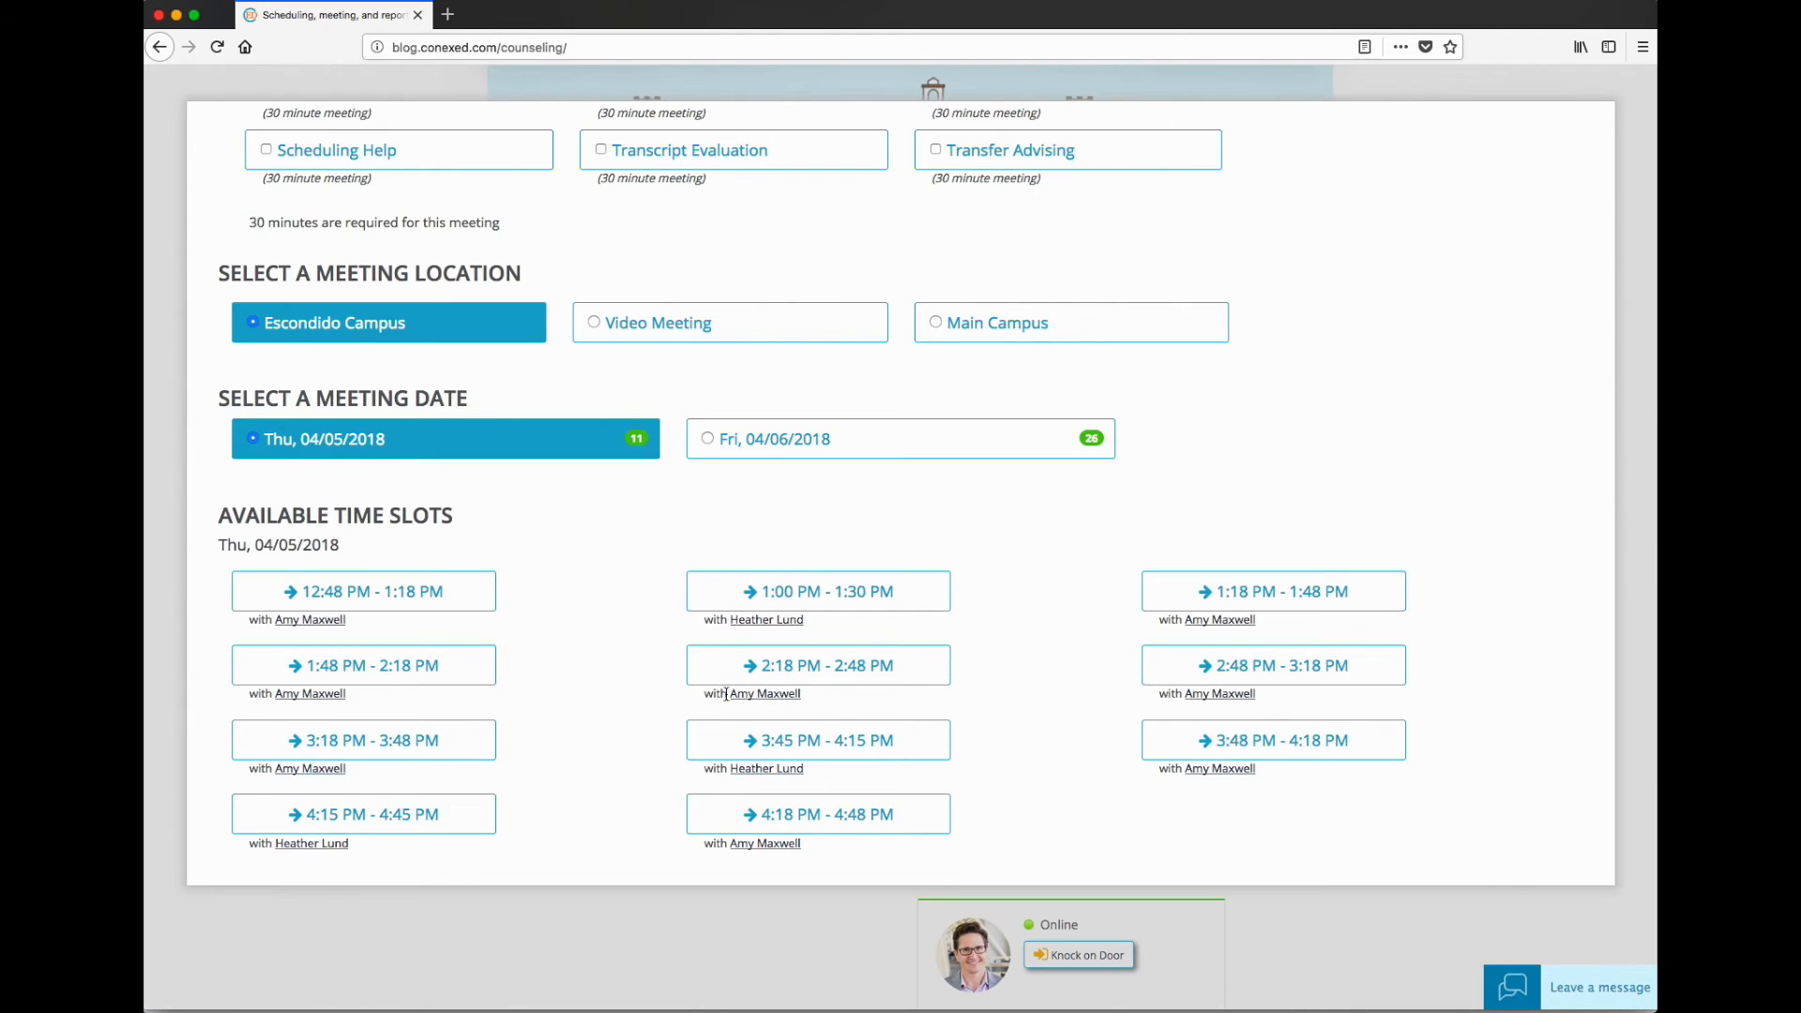
pyautogui.click(842, 668)
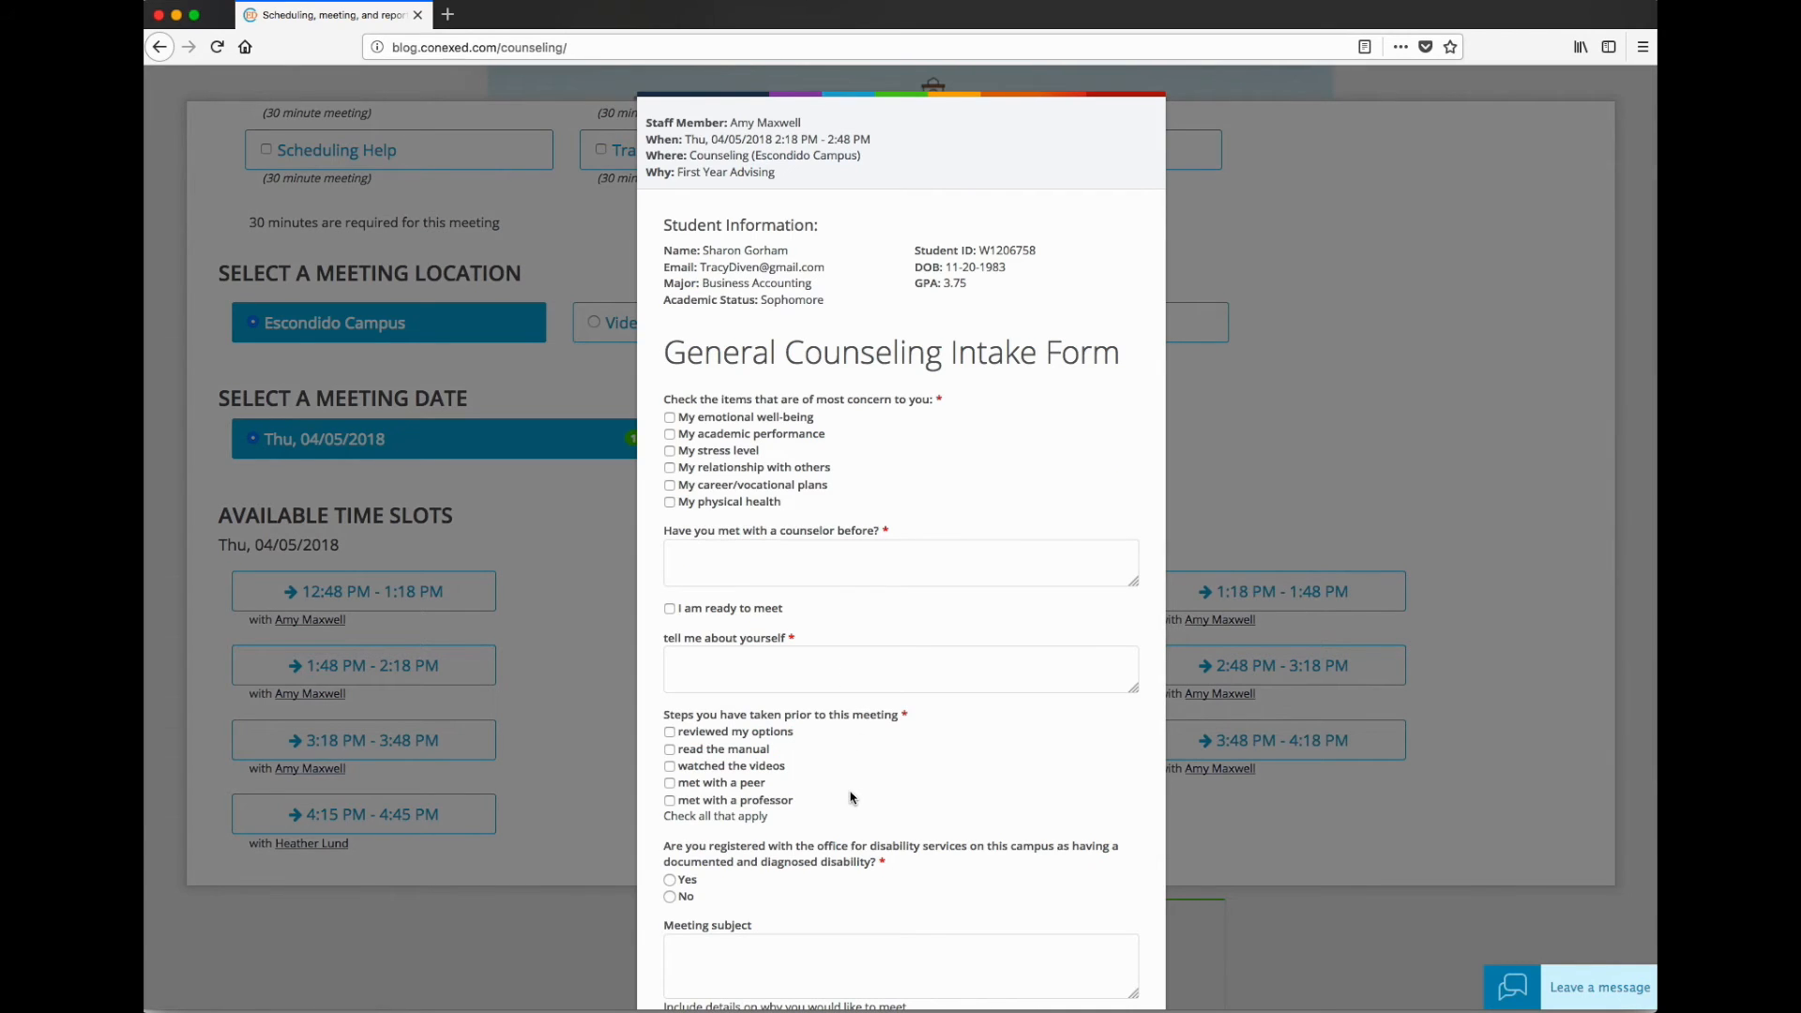
# Highlight the Student Information block above the General Counseling Intake Form to review it
pyautogui.moveTo(663, 223); pyautogui.dragTo(850, 312)
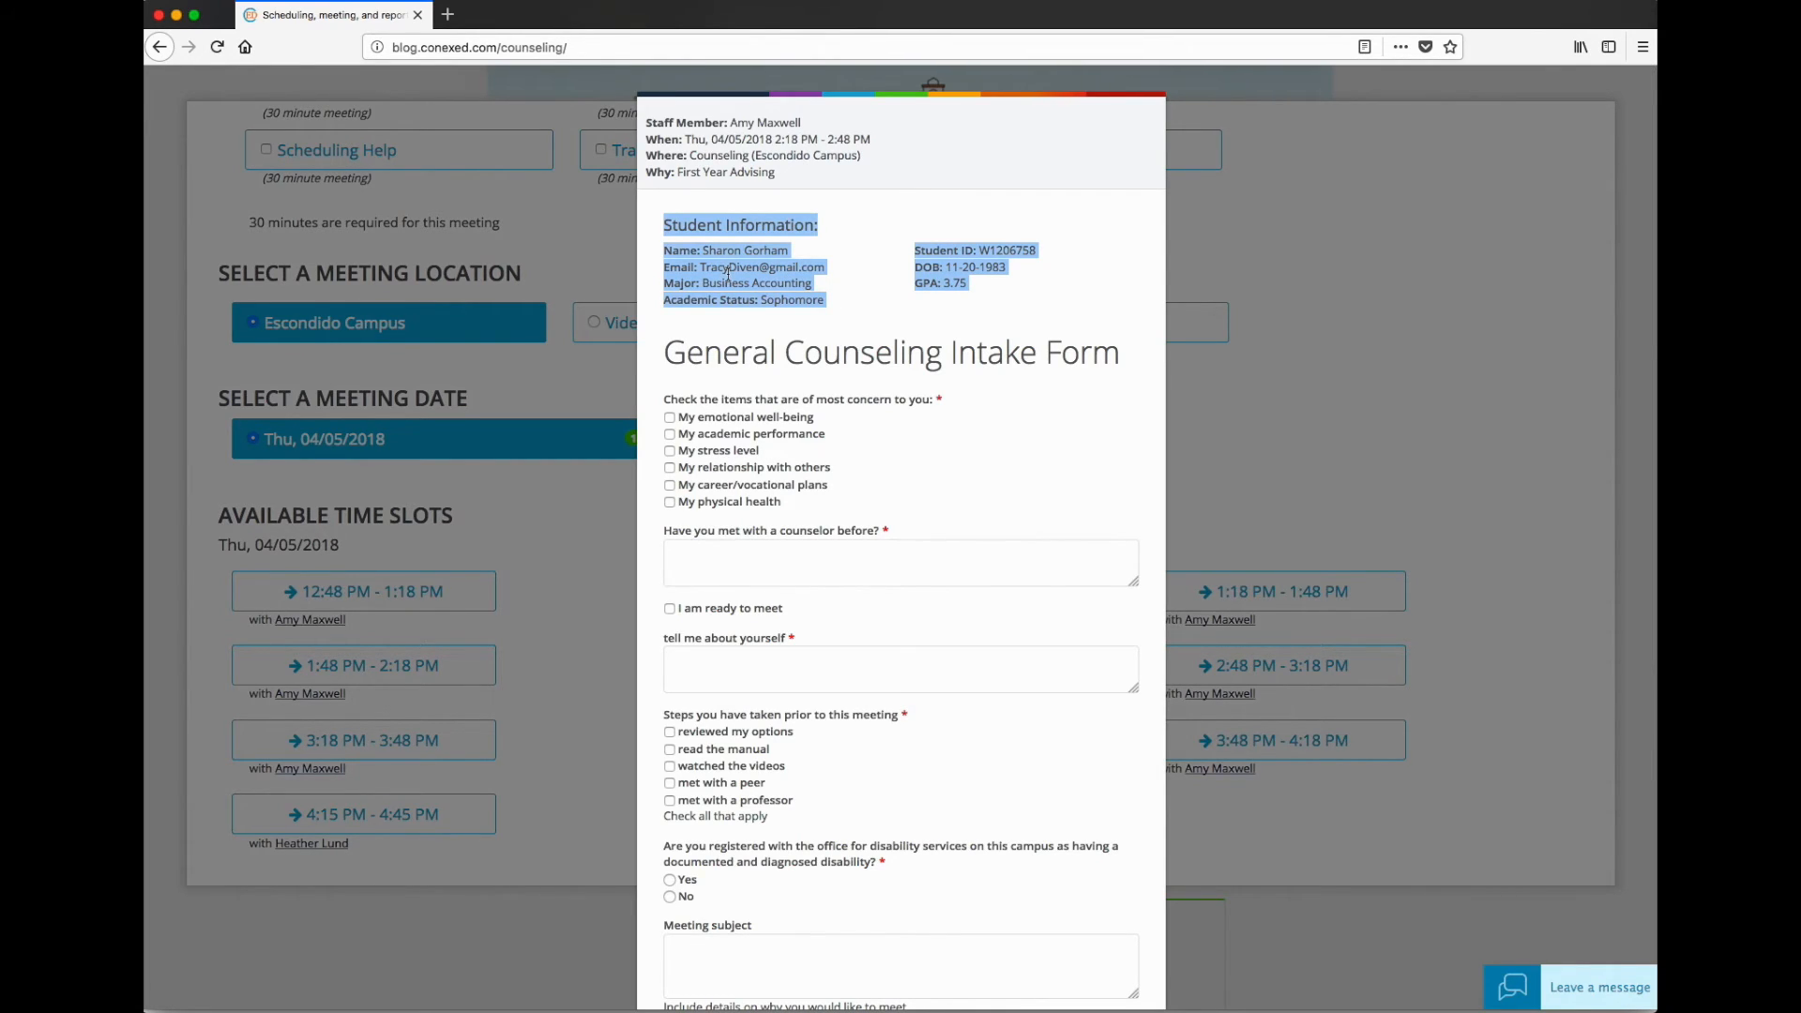
# Highlight the Student ID line in the Student Information block to review it
pyautogui.click(838, 282)
pyautogui.moveTo(1035, 247); pyautogui.dragTo(916, 253)
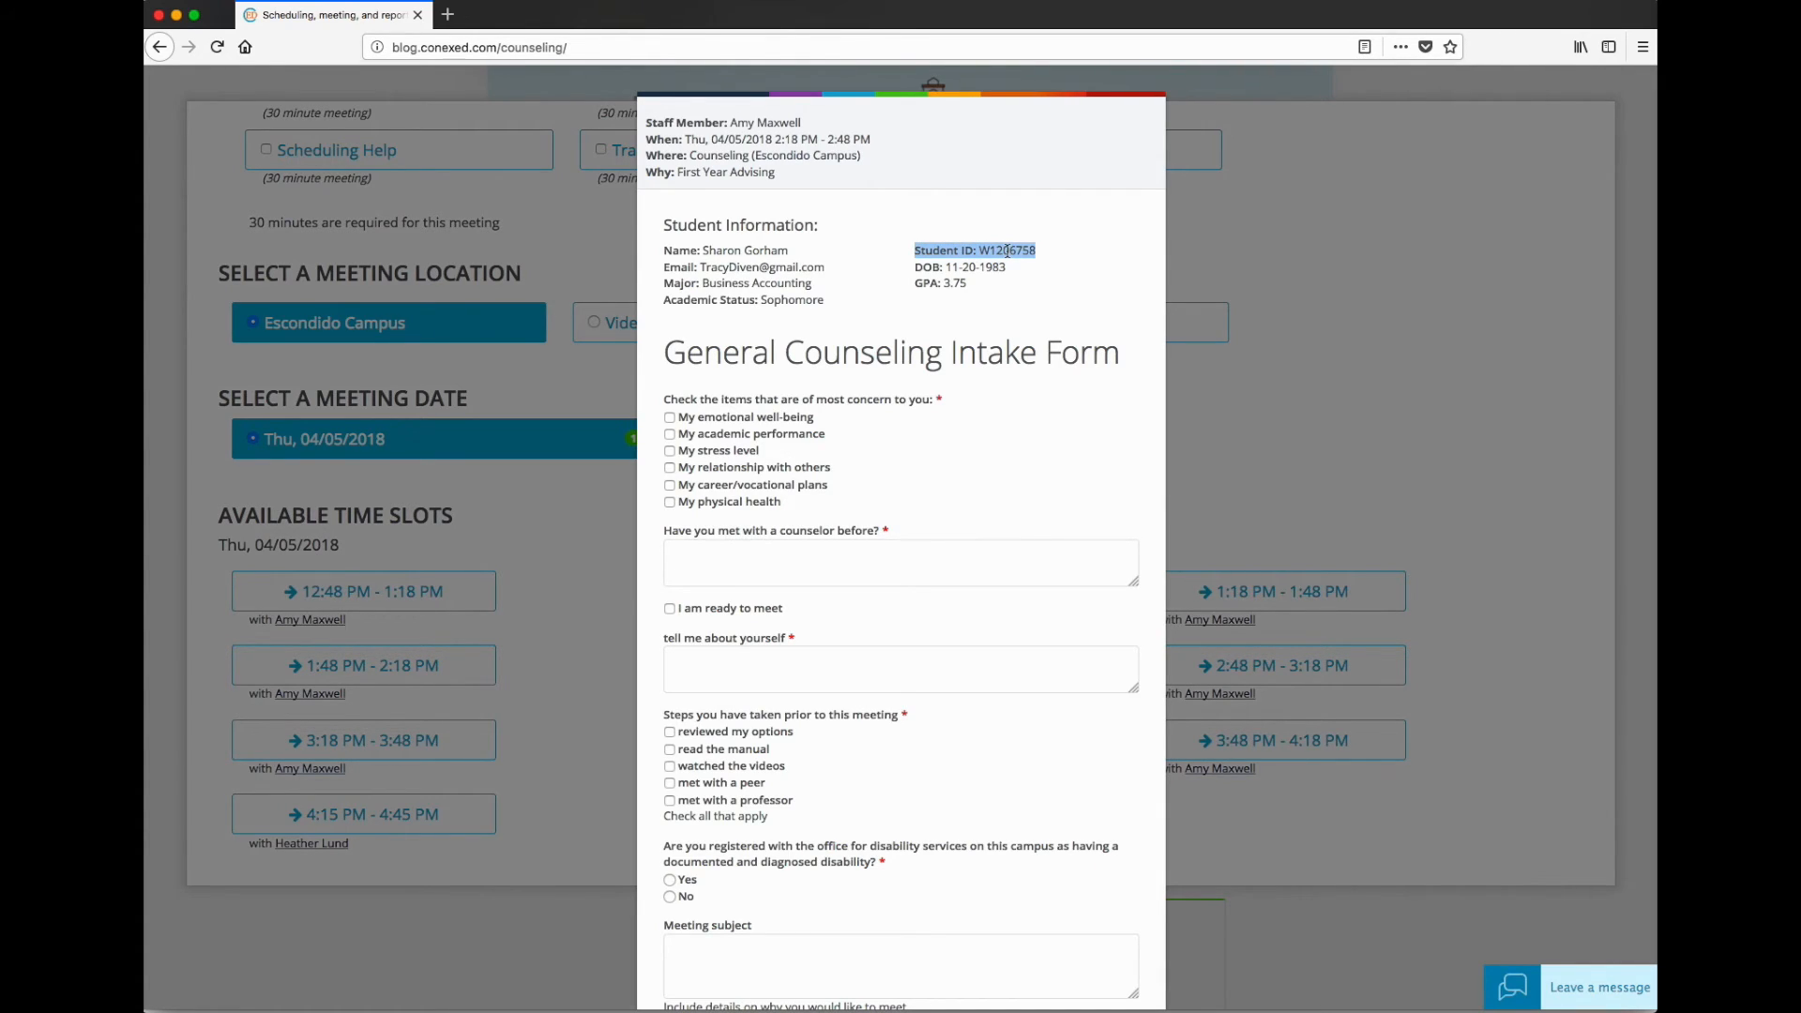
pyautogui.click(955, 292)
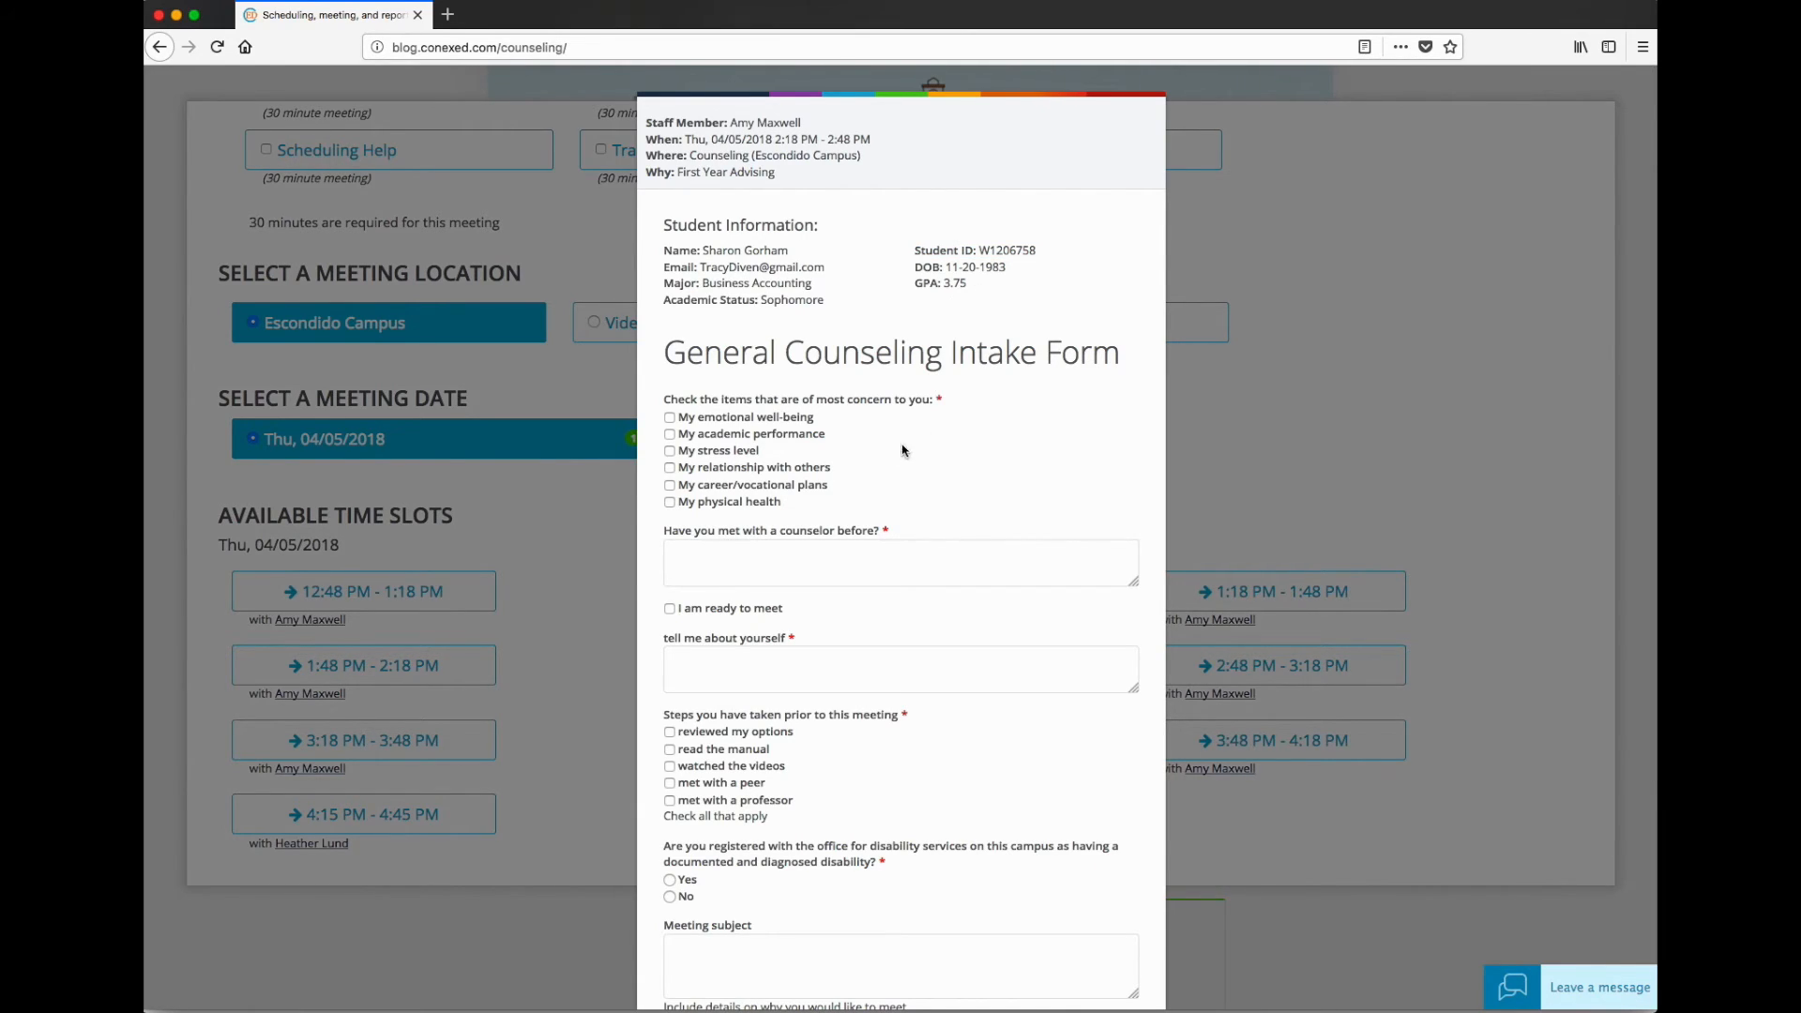
# Highlight the General Counseling Intake Form and read through its questions down to the cell phone fields
pyautogui.moveTo(663, 358); pyautogui.dragTo(1115, 788)
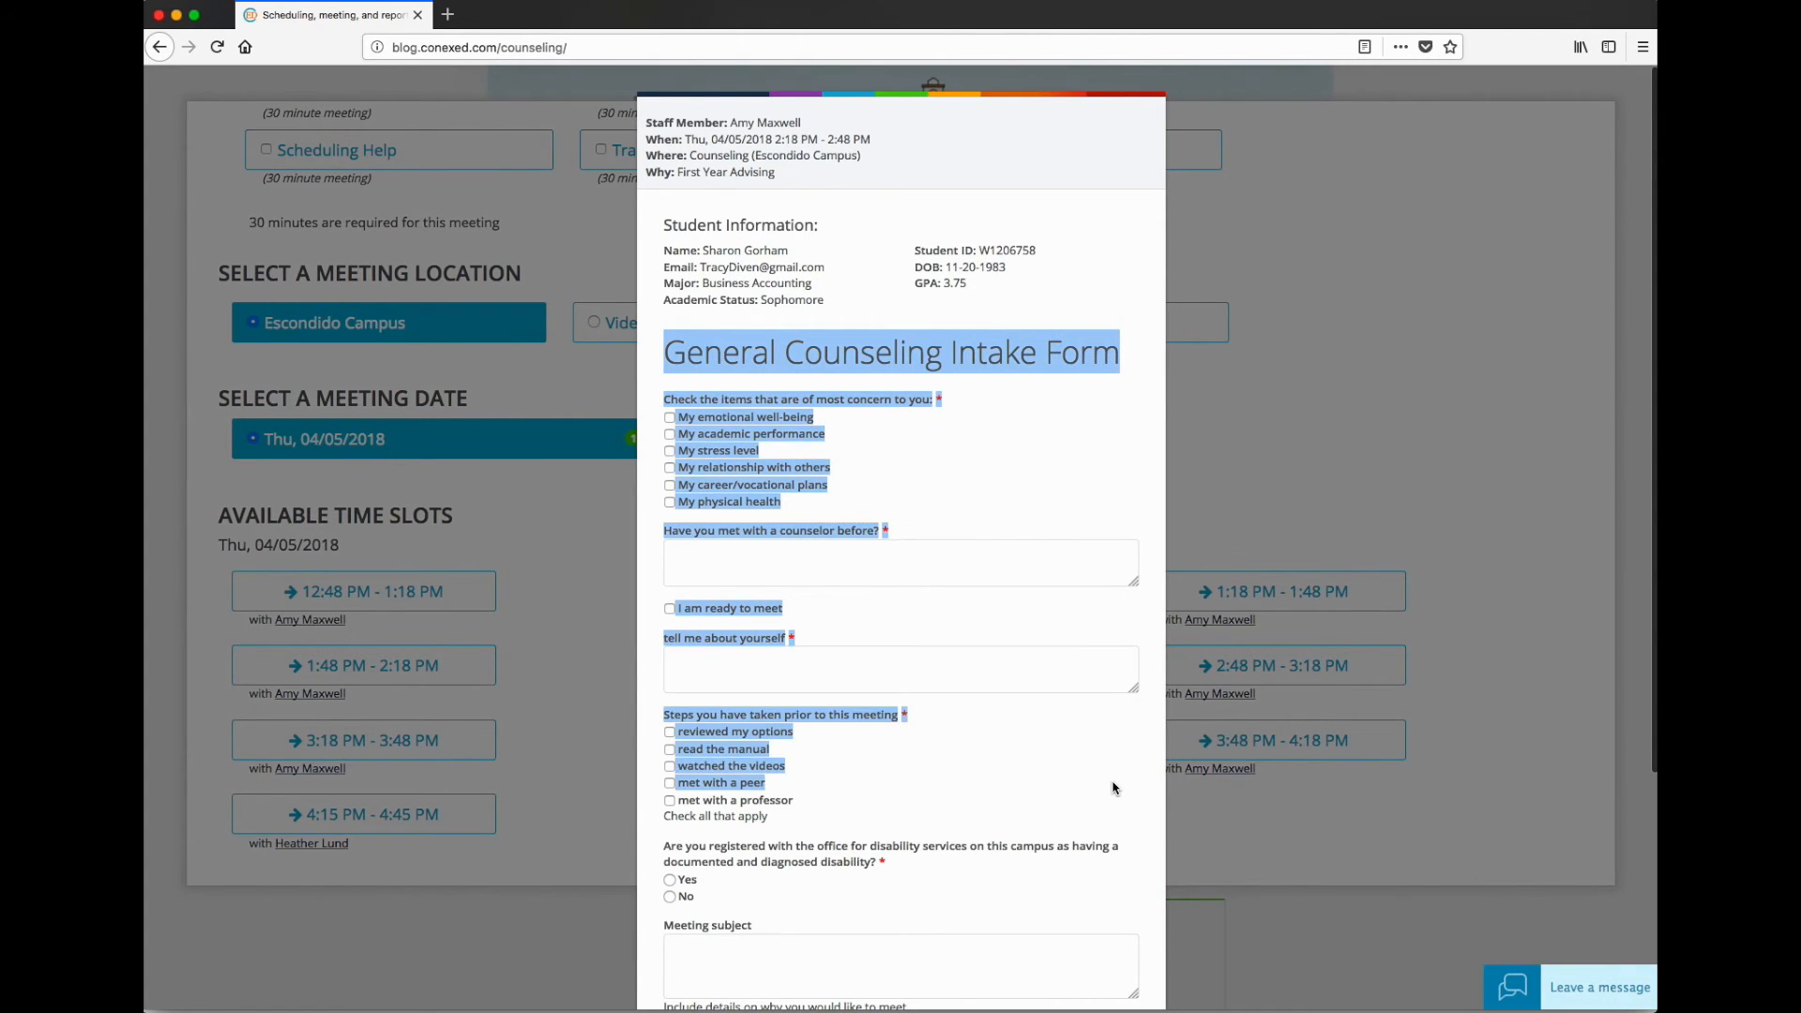
pyautogui.click(816, 813)
pyautogui.scroll(-2, 816, 802)
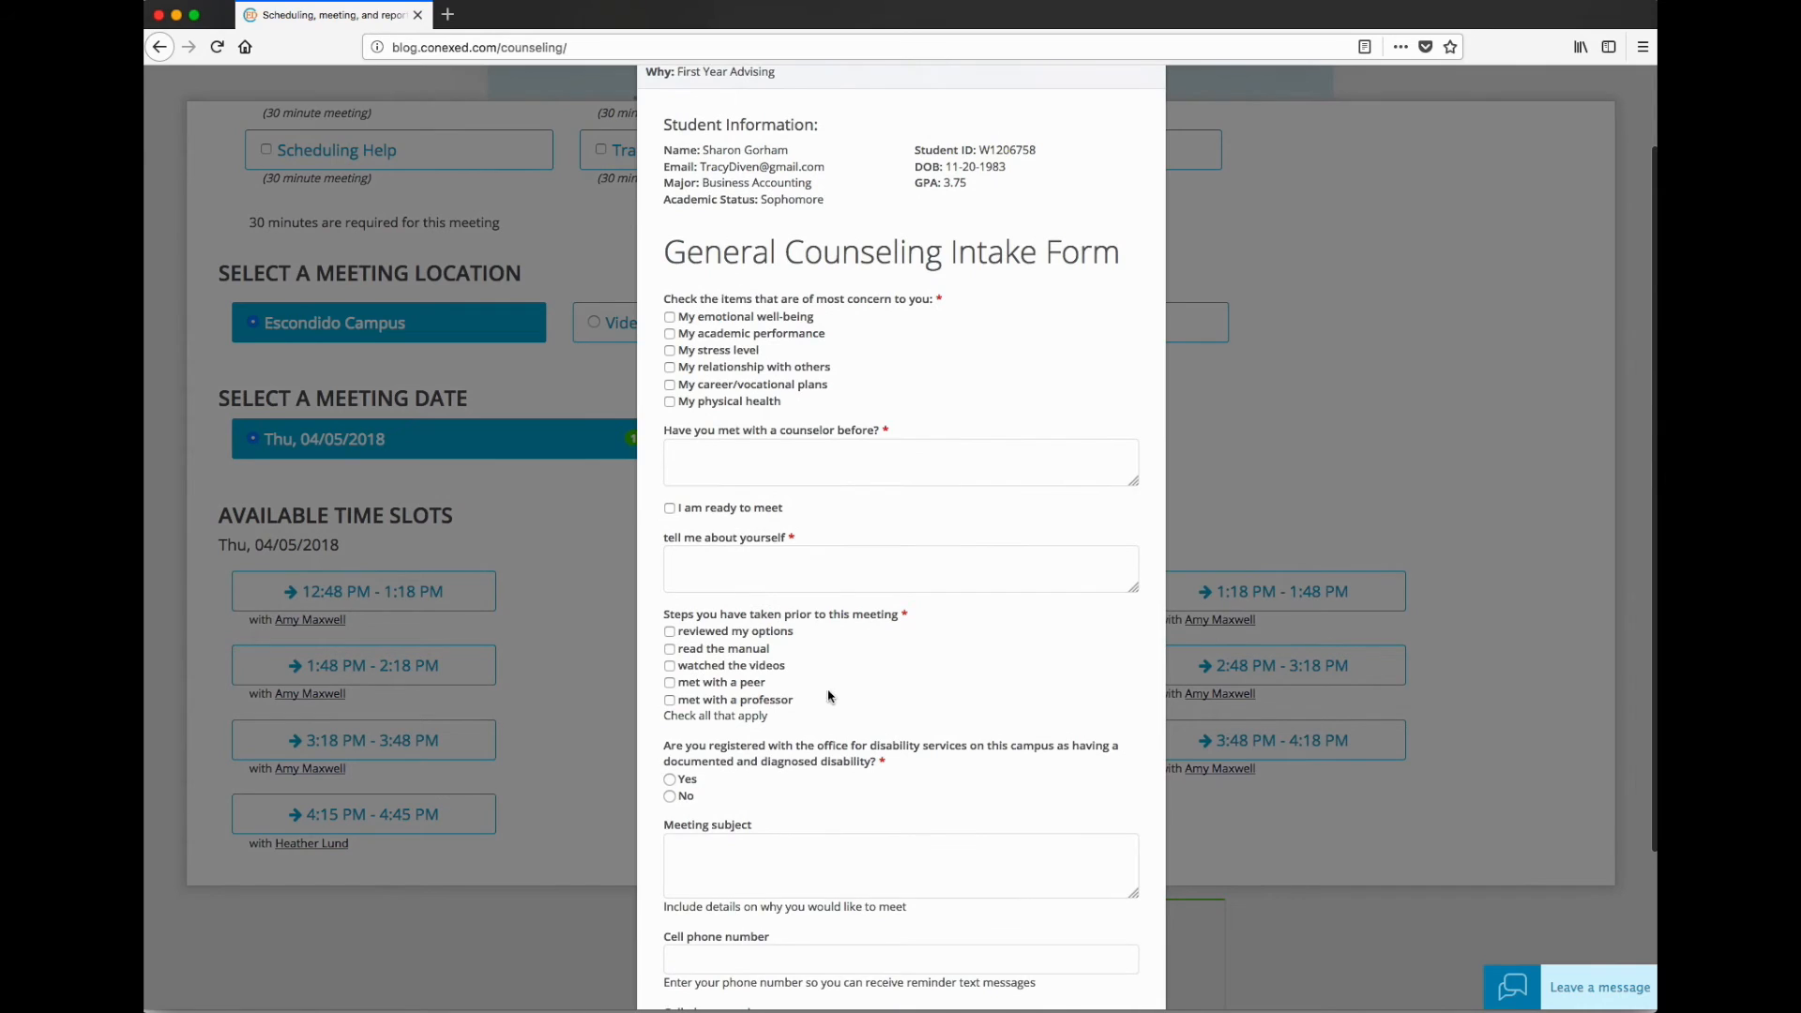
pyautogui.scroll(-1, 831, 704)
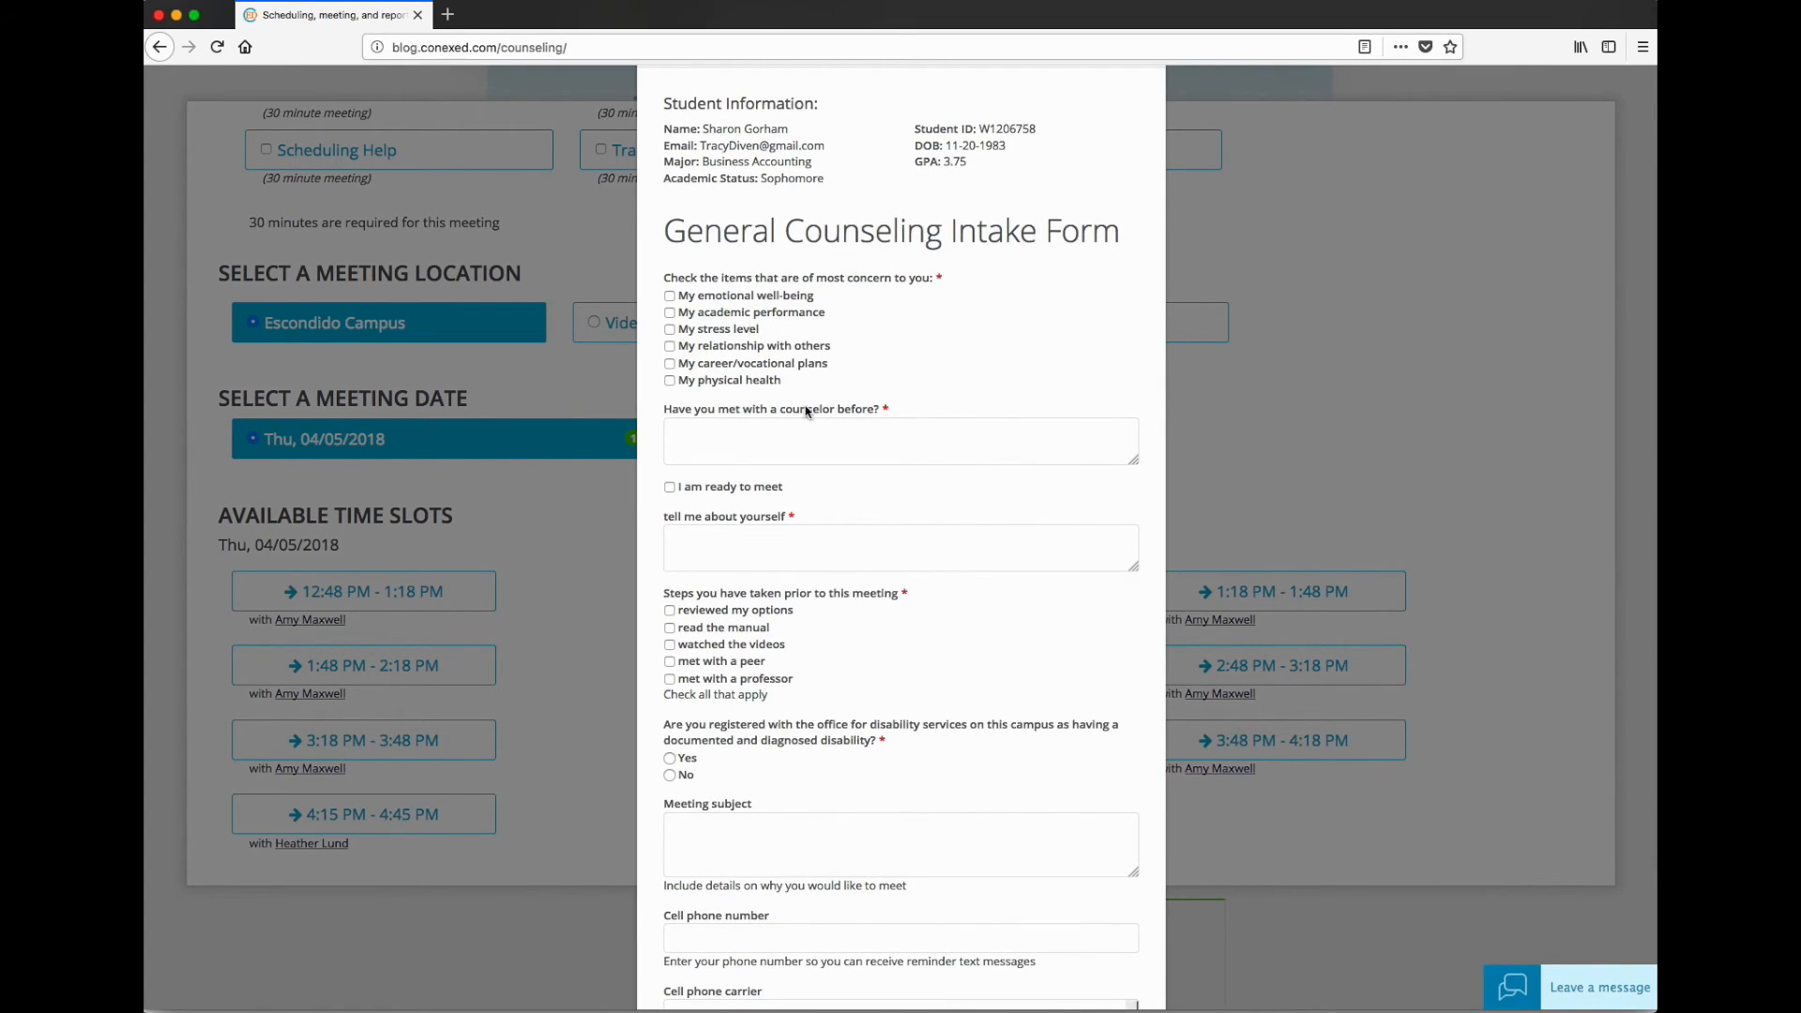
pyautogui.moveTo(665, 231); pyautogui.dragTo(1106, 220)
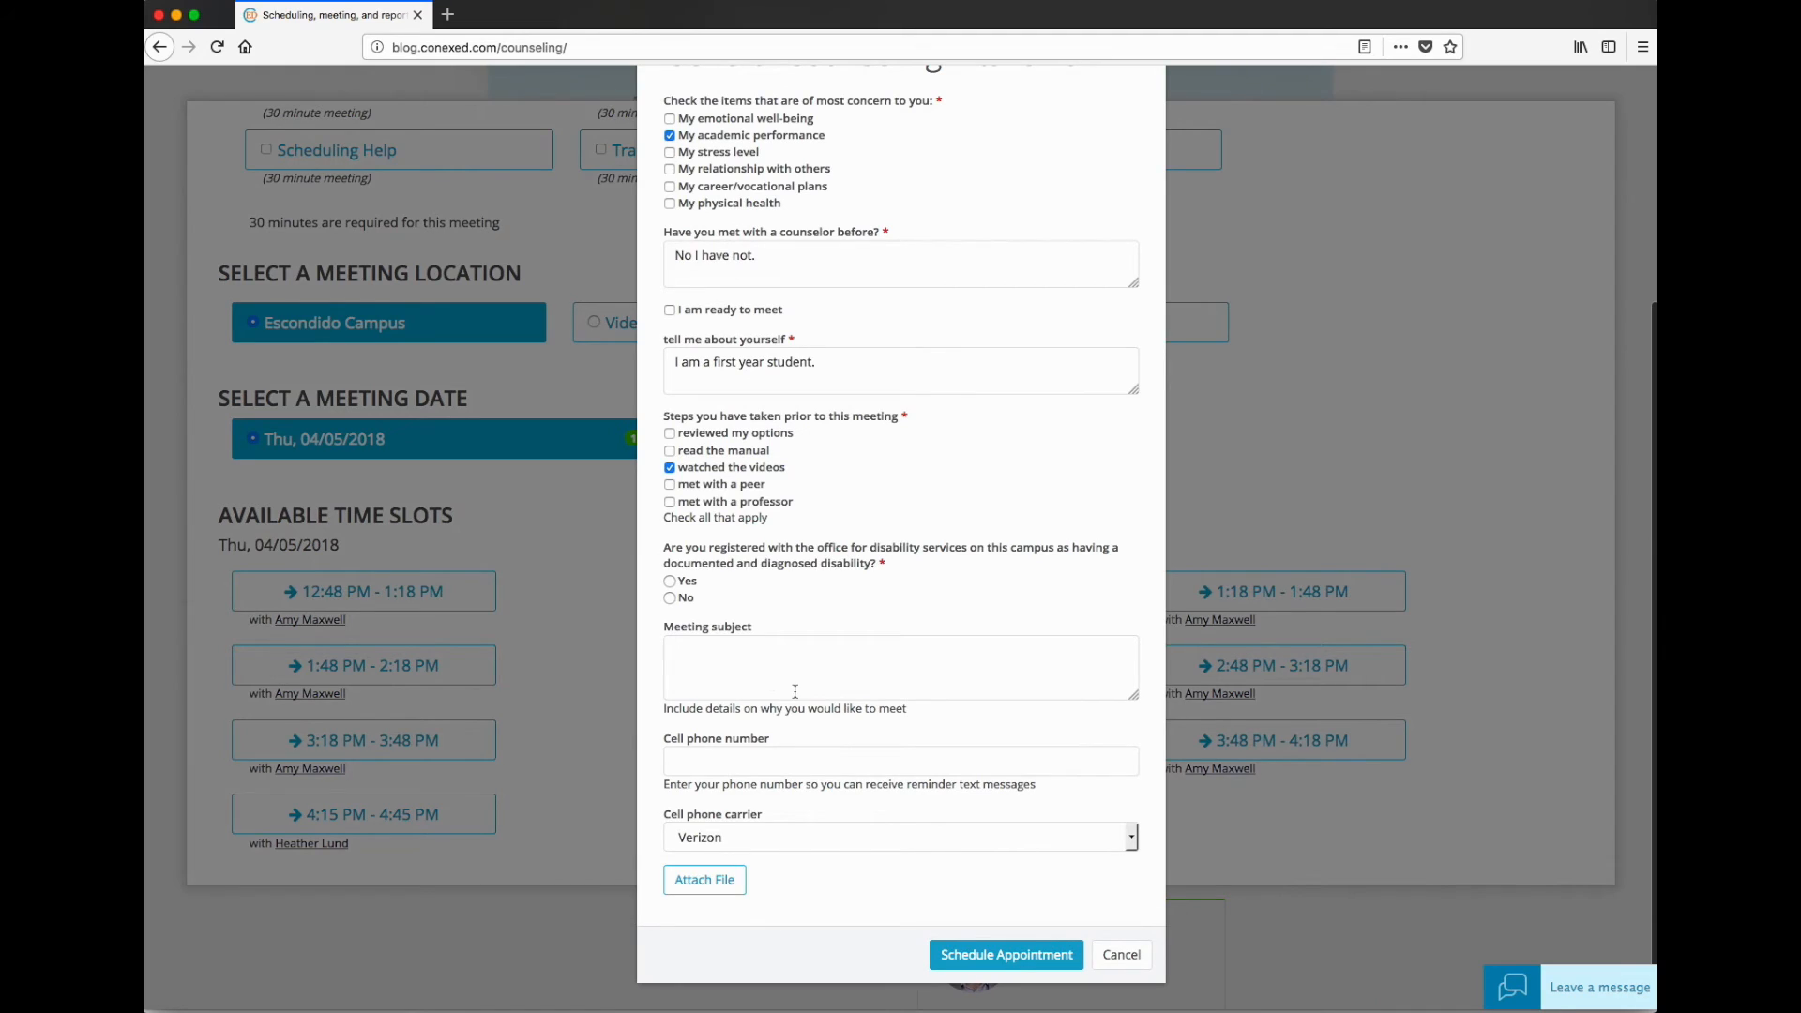
# Answer Yes to the disability services registration question and enter "More info about the program." as the meeting subject
pyautogui.click(669, 582)
pyautogui.click(702, 671)
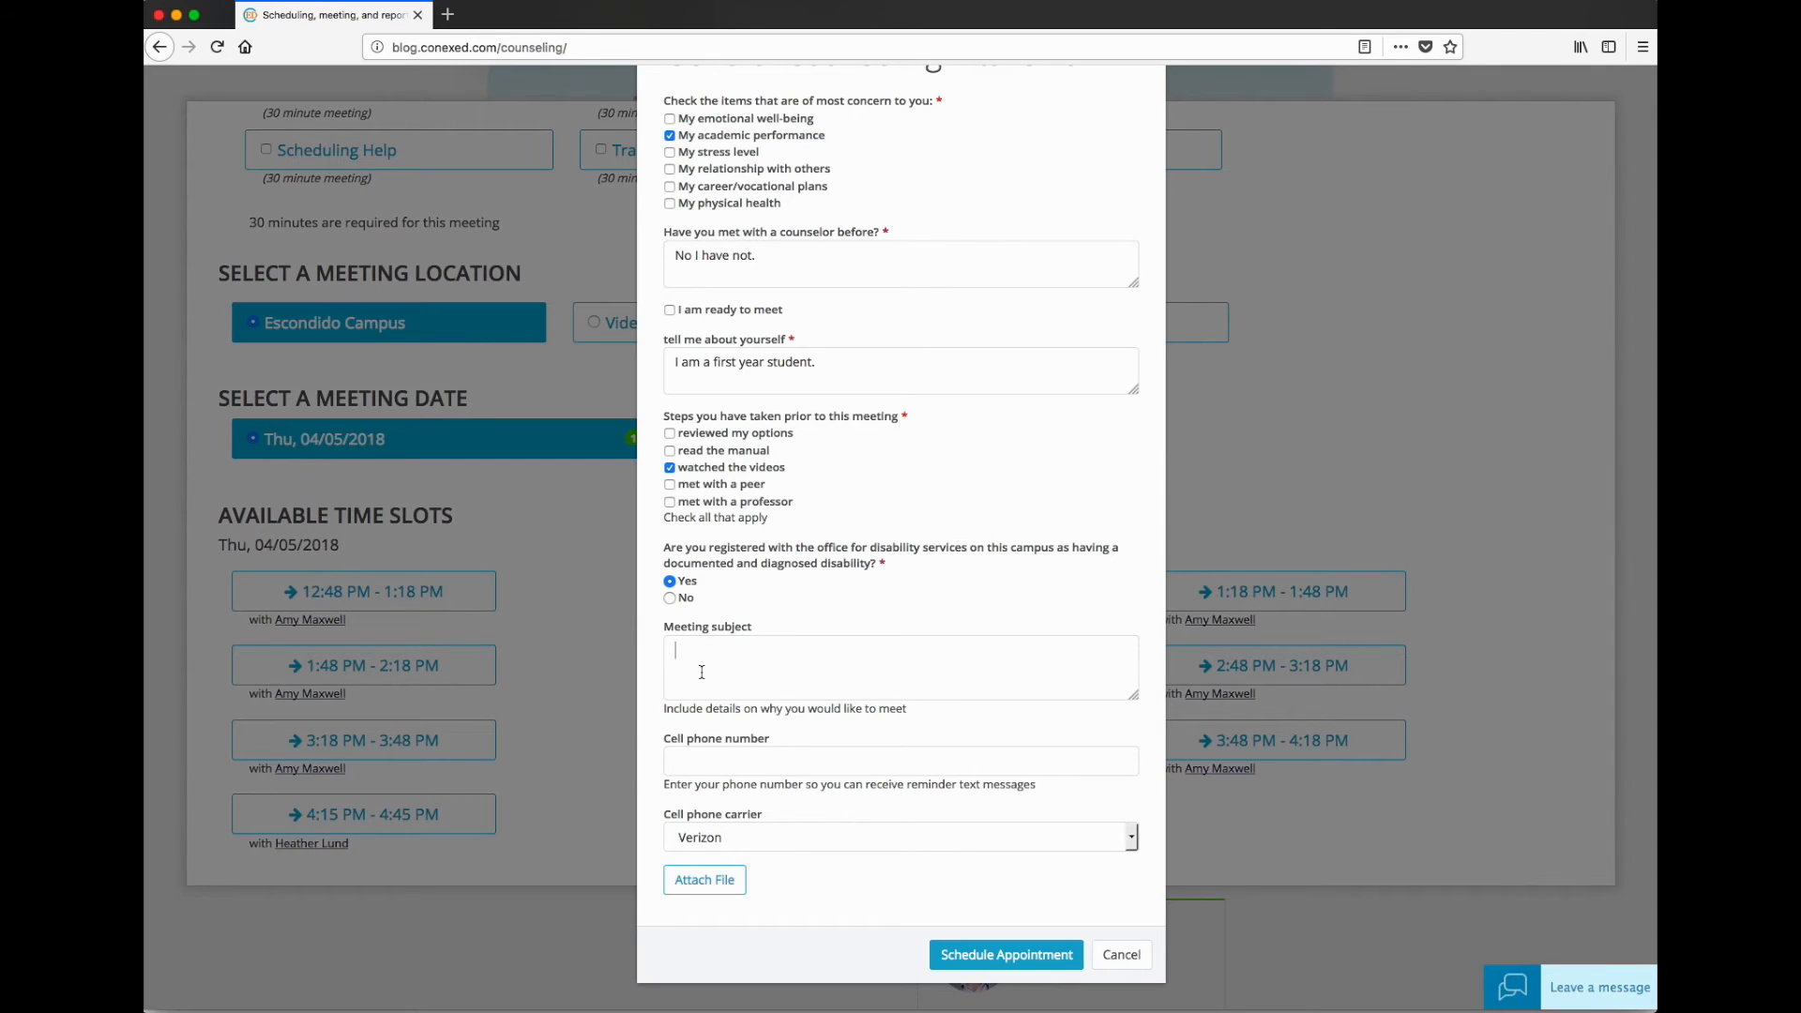
pyautogui.write('More info about the program.')
# Fill in the student's cell phone number for text reminders and choose AT&T as the carrier
pyautogui.click(724, 763)
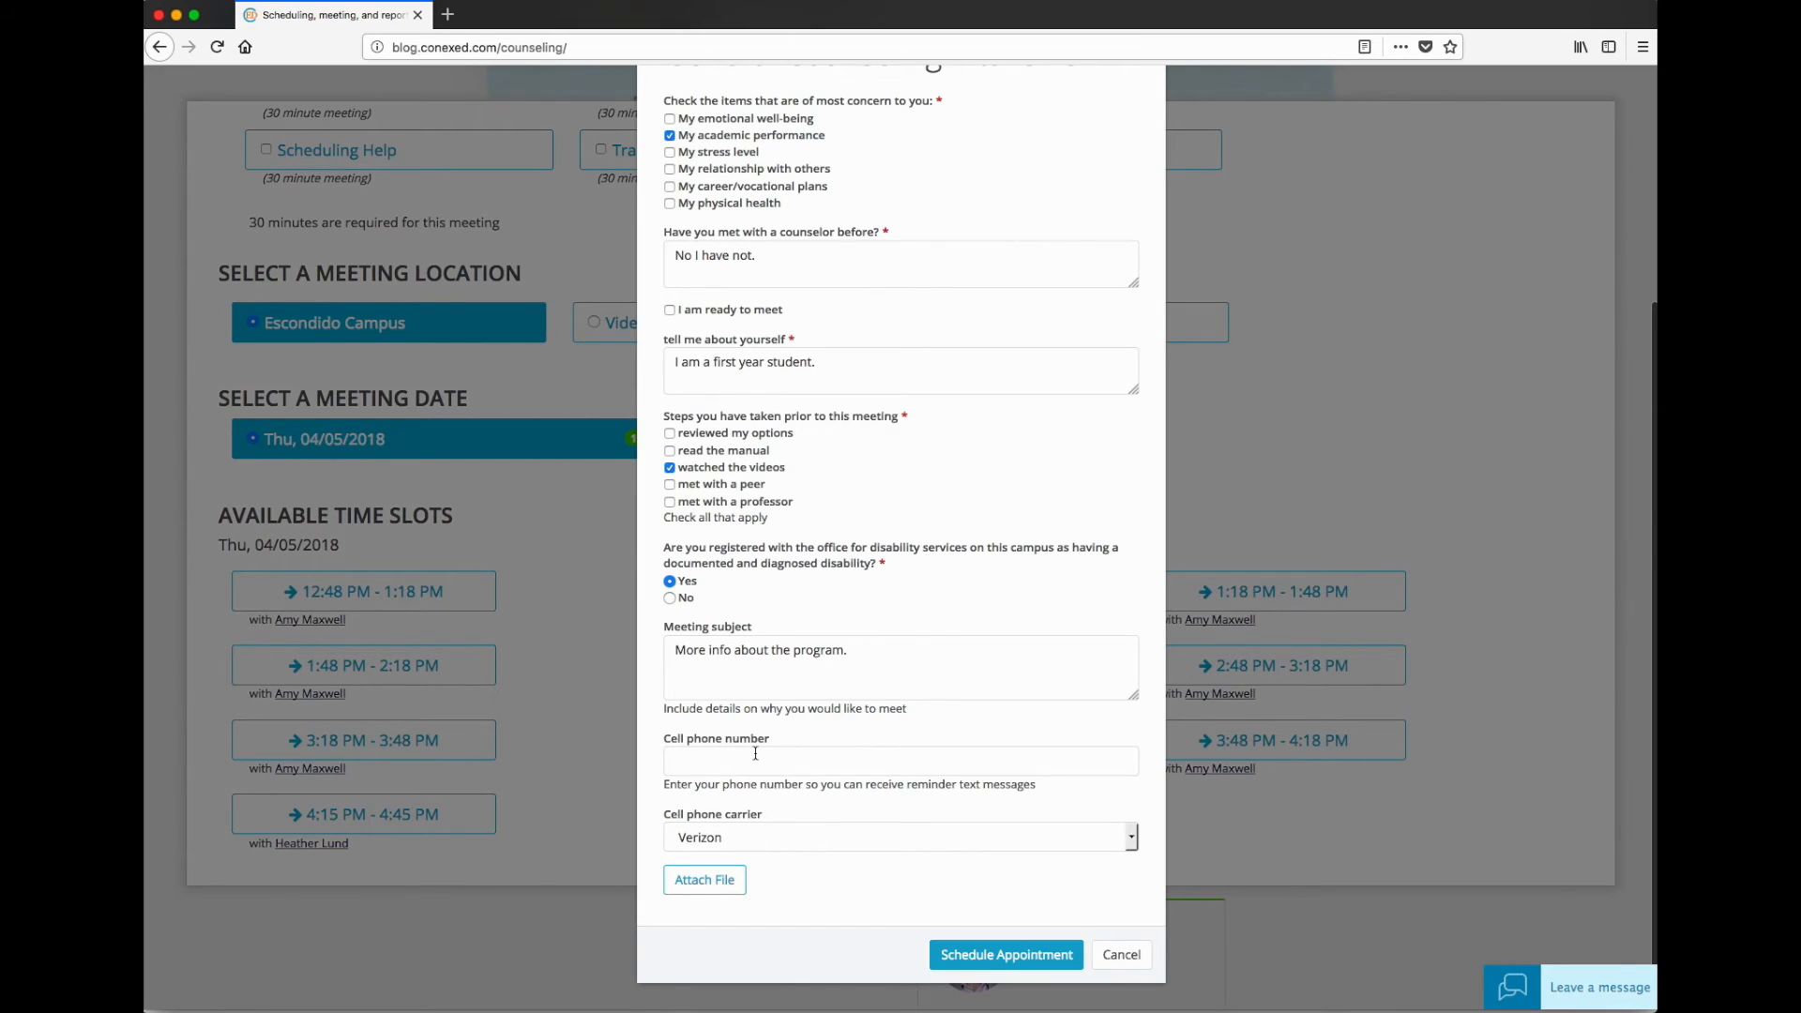
pyautogui.click(714, 836)
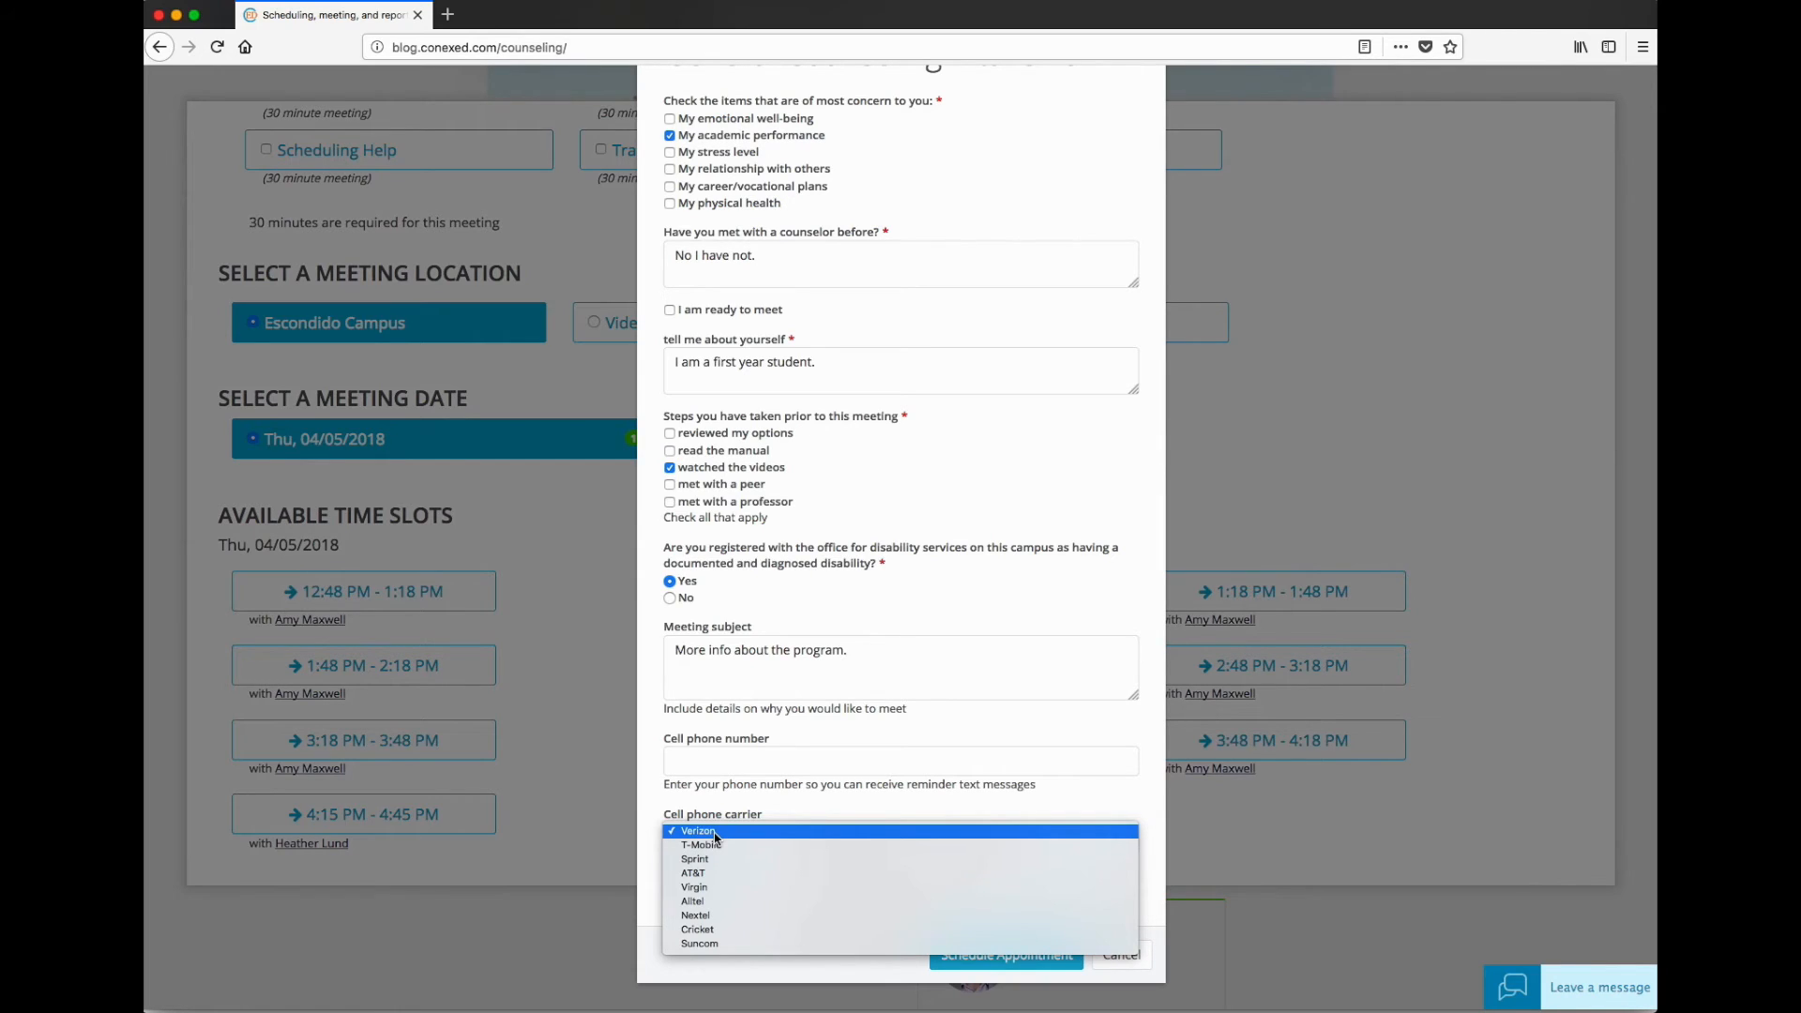
pyautogui.click(713, 831)
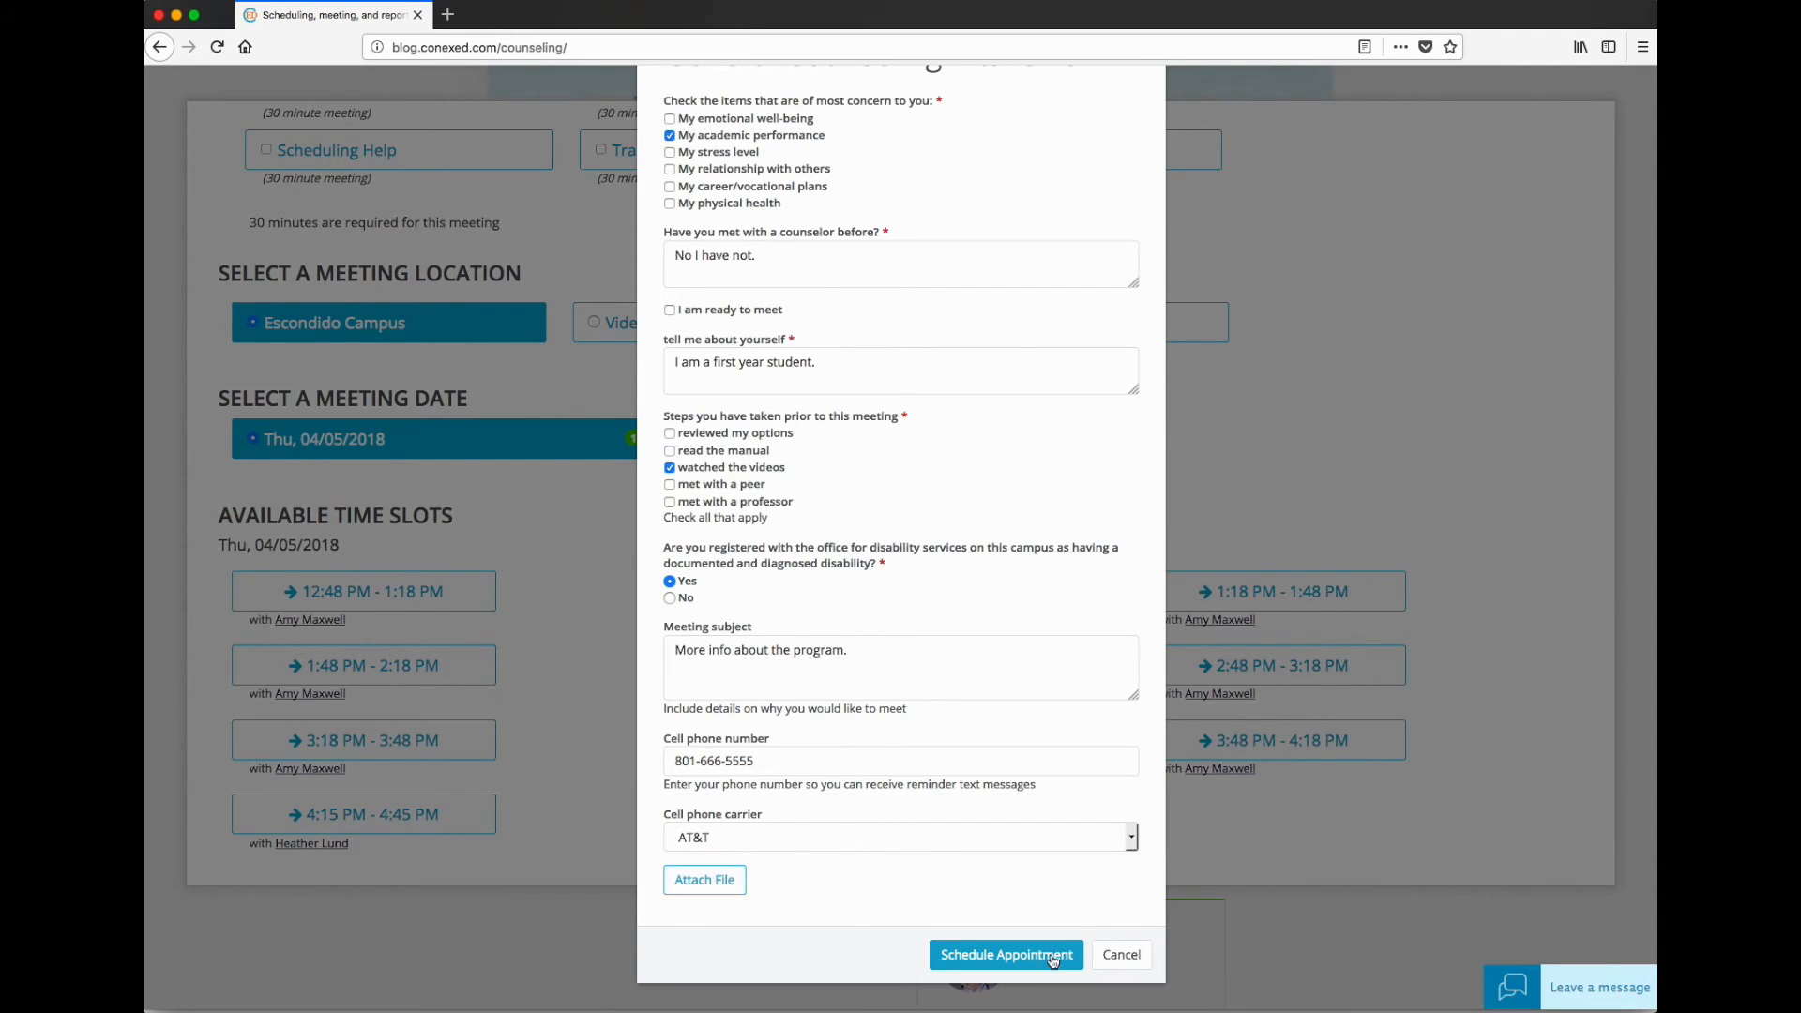
# Submit the intake form to schedule the appointment and return to the counselor cards on the Advising & Counseling page
pyautogui.click(991, 958)
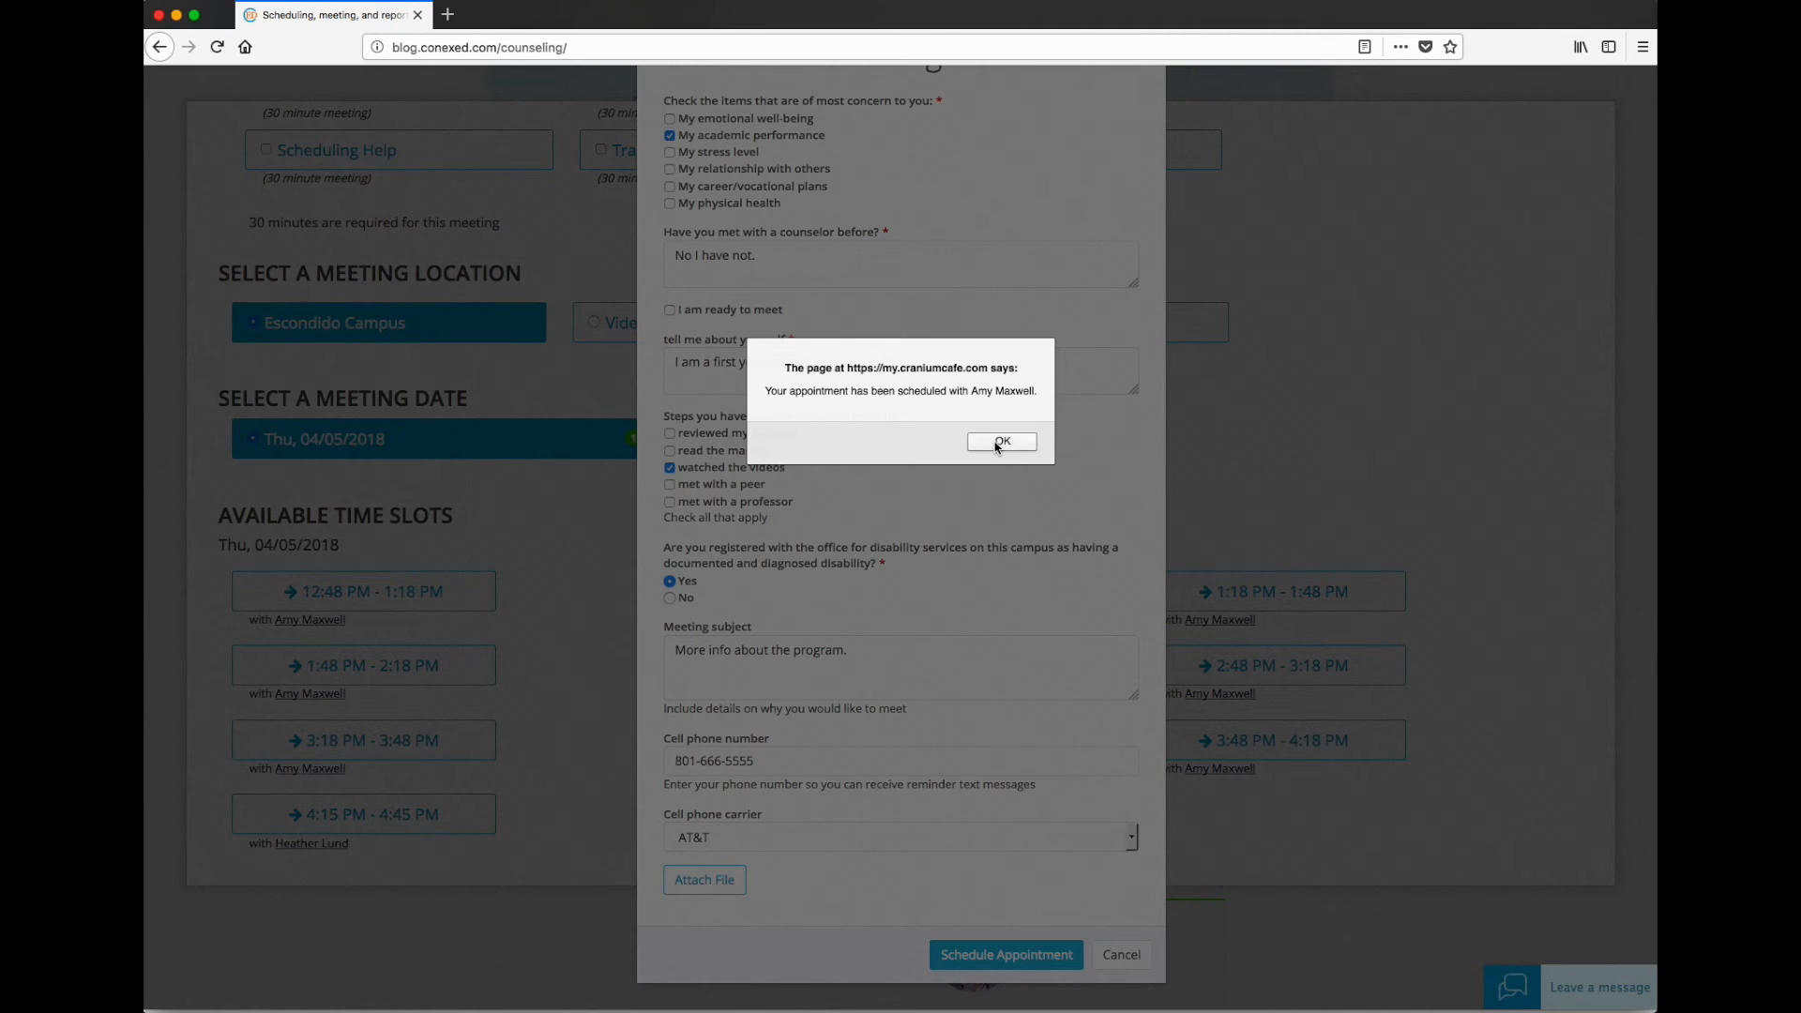
pyautogui.click(992, 448)
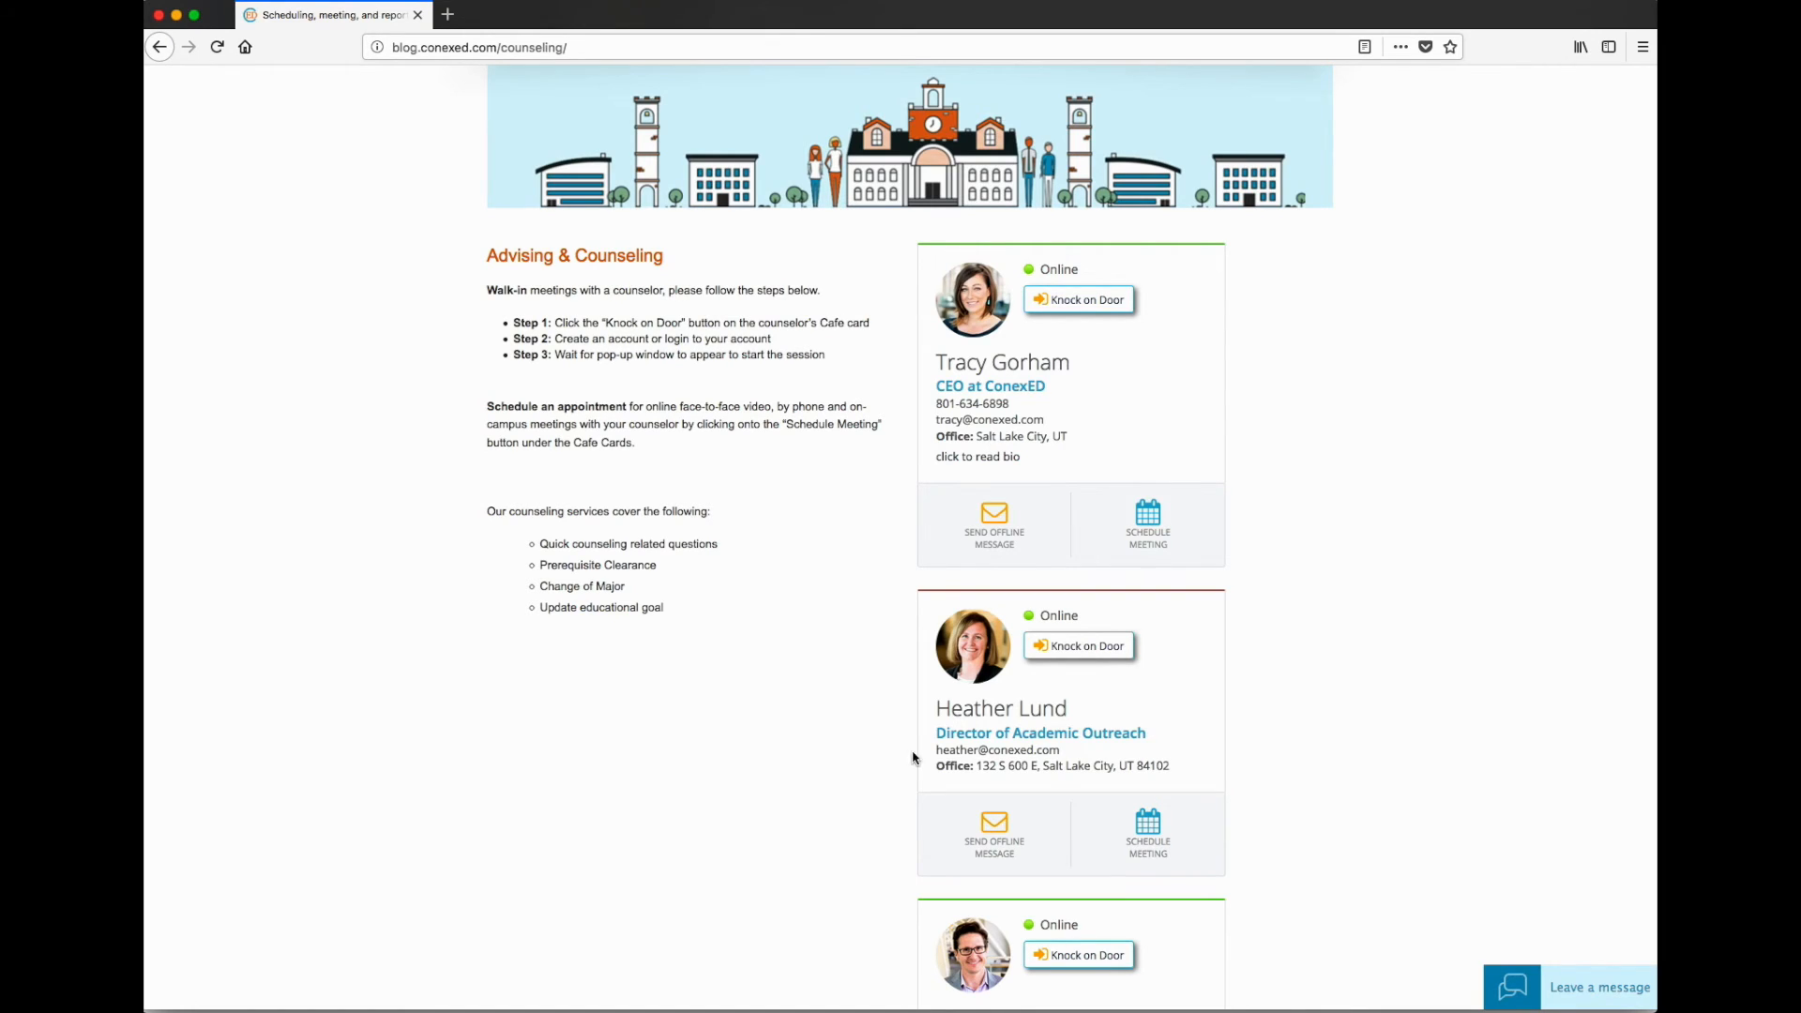
pyautogui.scroll(-6, 915, 760)
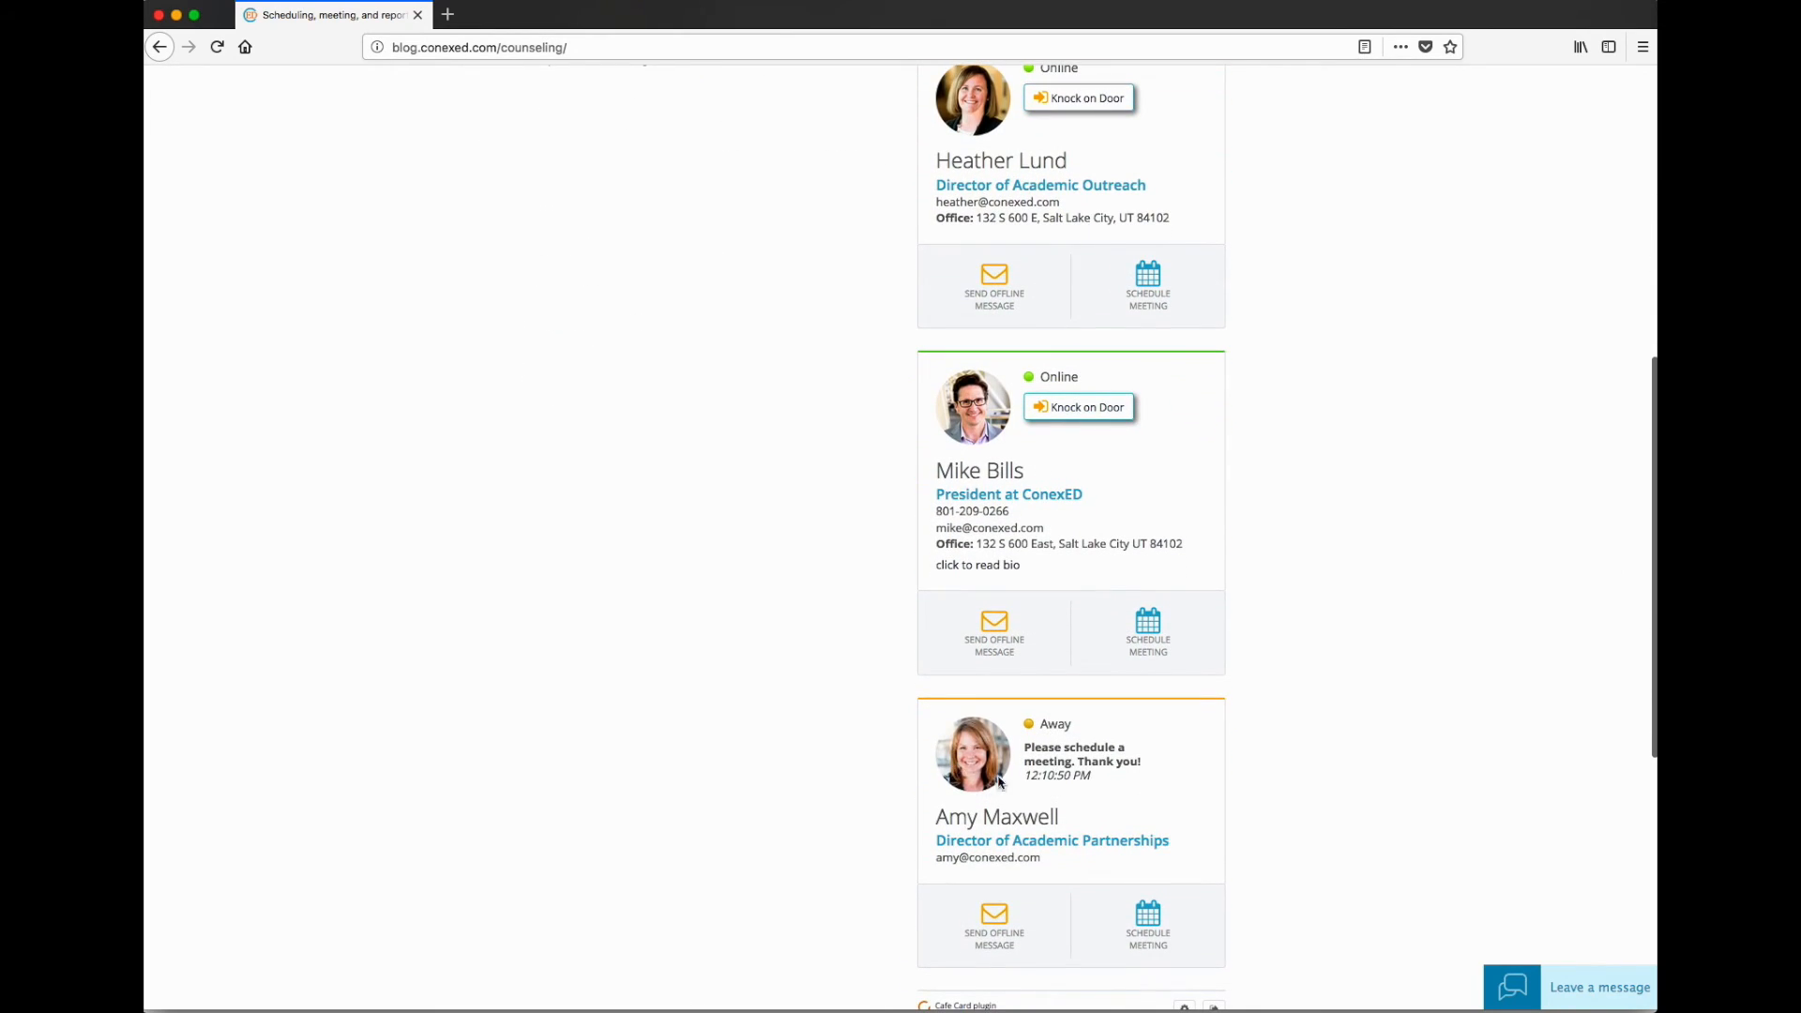
pyautogui.scroll(-1, 1210, 761)
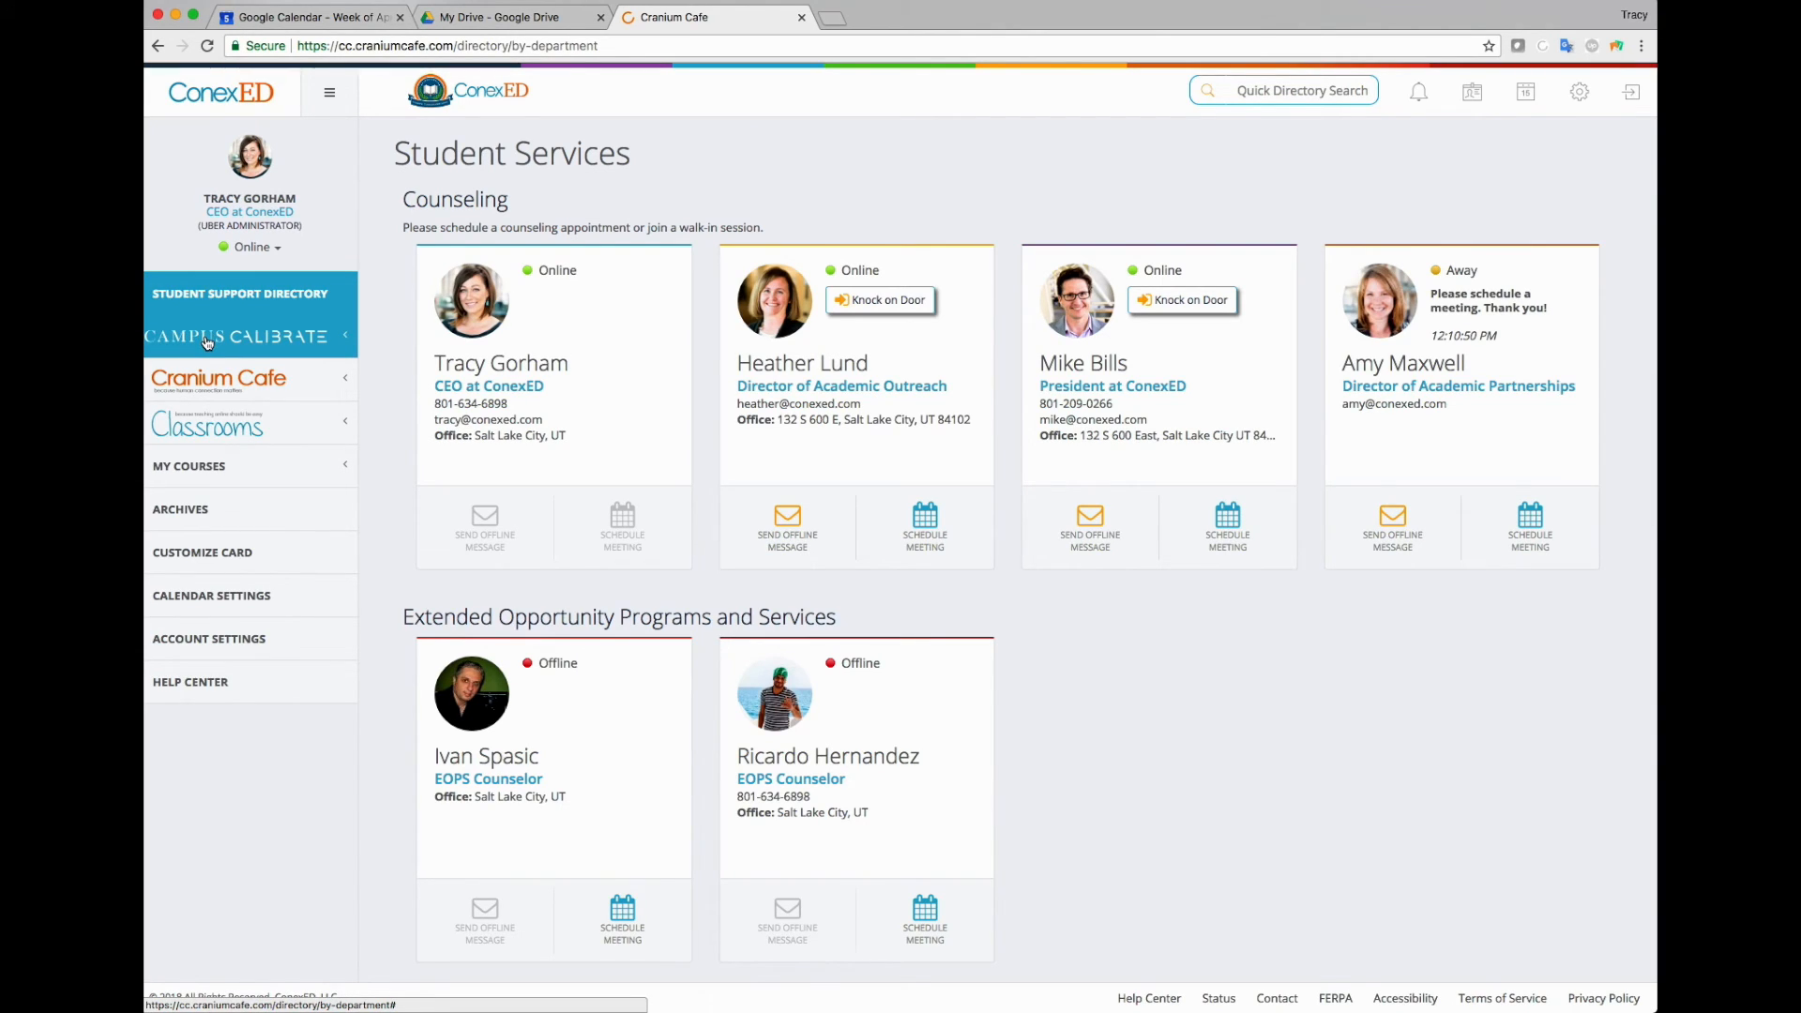
# Open the Department Manager in Campus Calibrate and add a group titled Tutoring to the Athletic Department
pyautogui.click(207, 343)
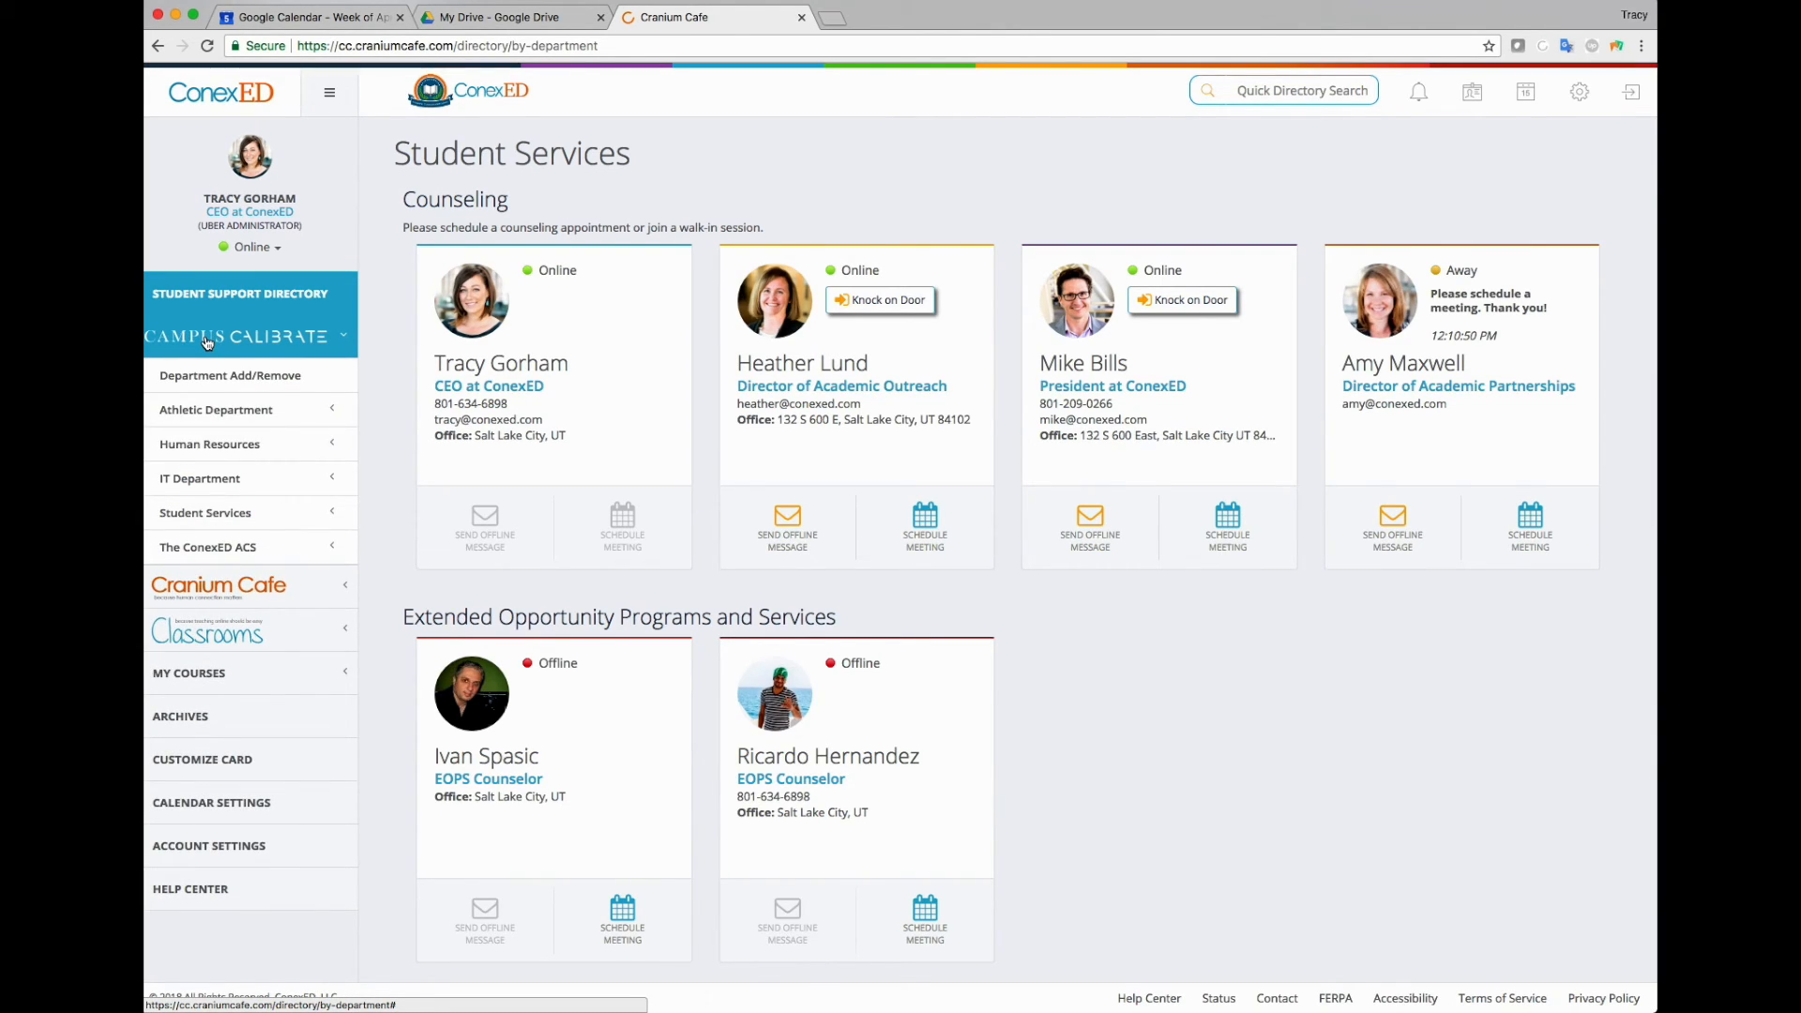
pyautogui.click(215, 513)
pyautogui.click(274, 380)
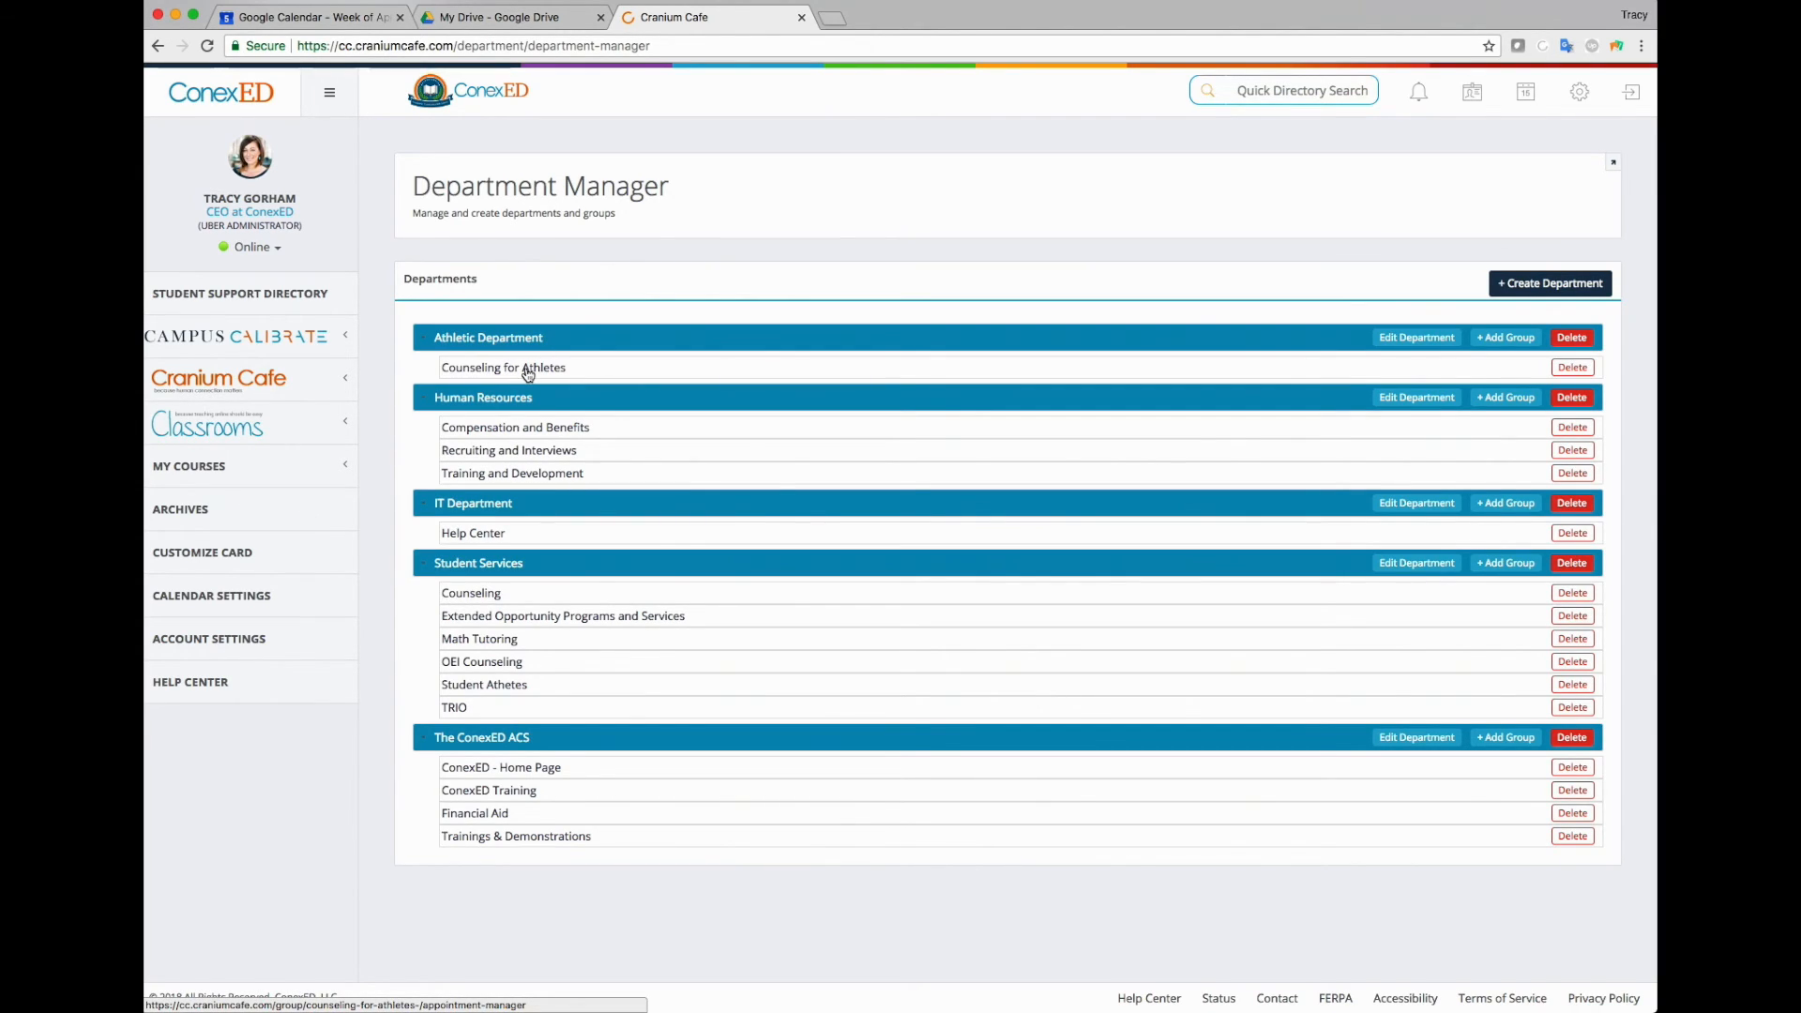
pyautogui.click(1489, 342)
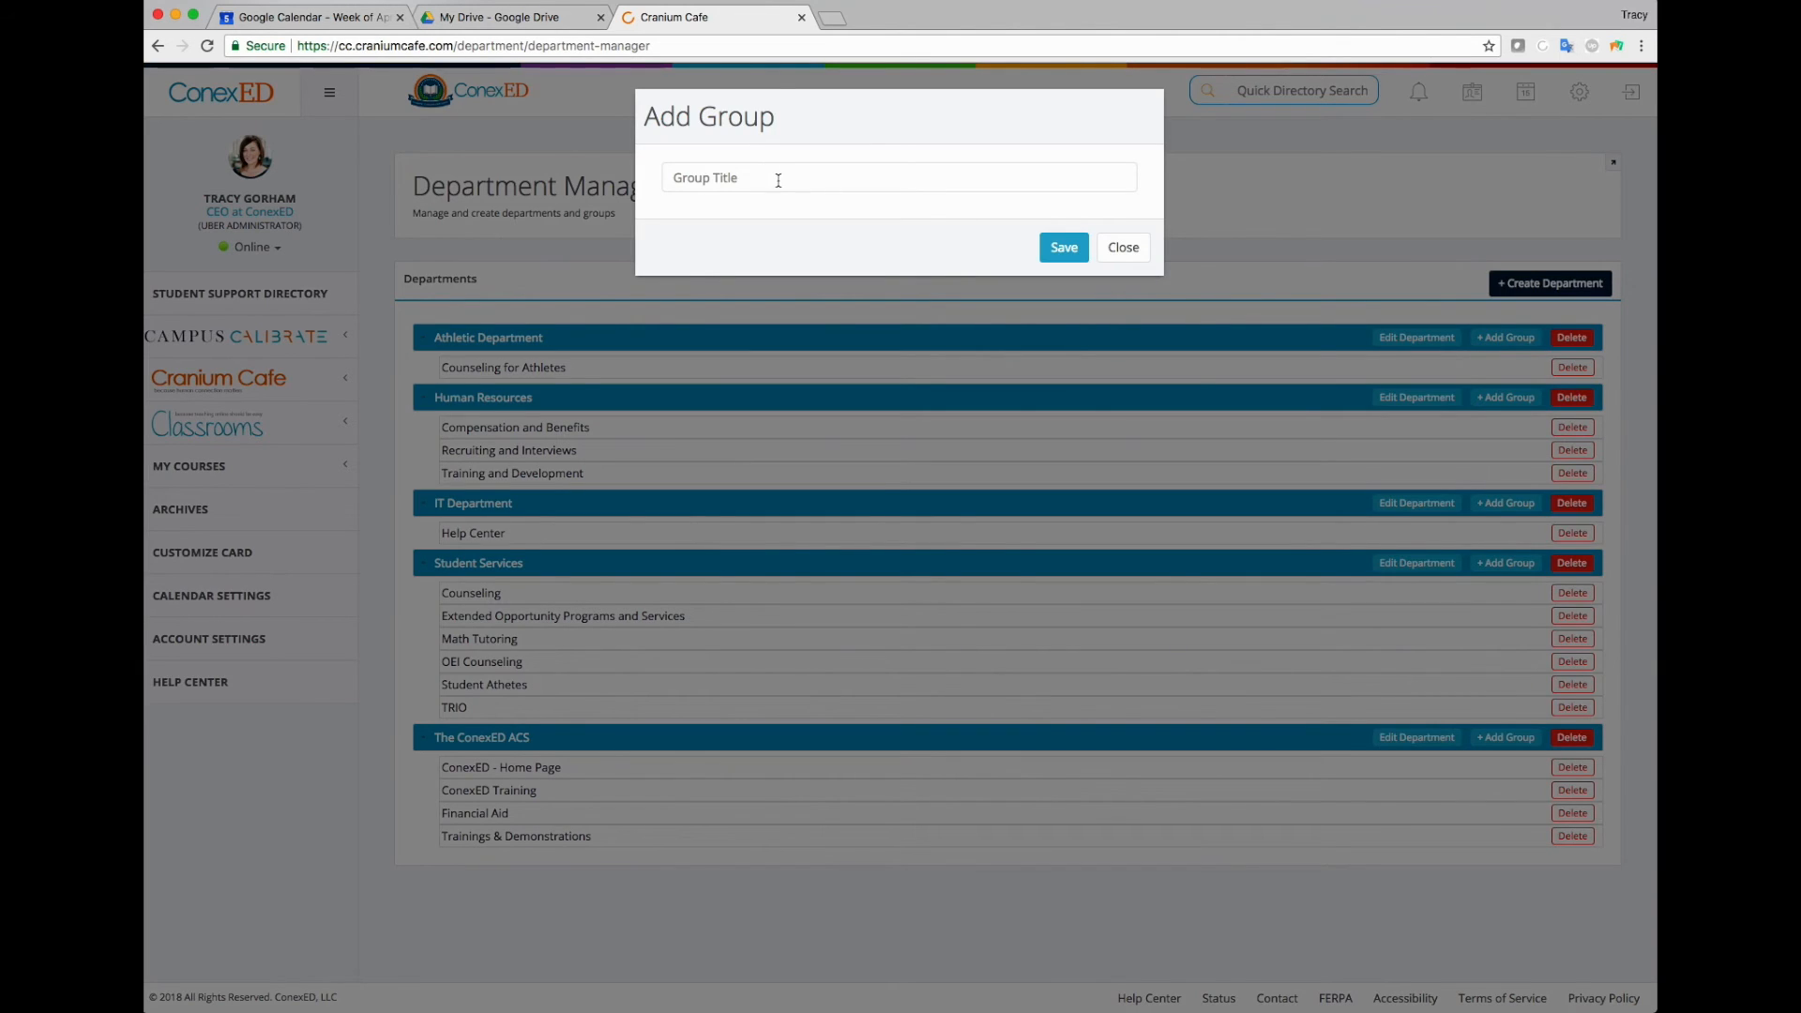
pyautogui.write('Tutoring')
pyautogui.click(1069, 249)
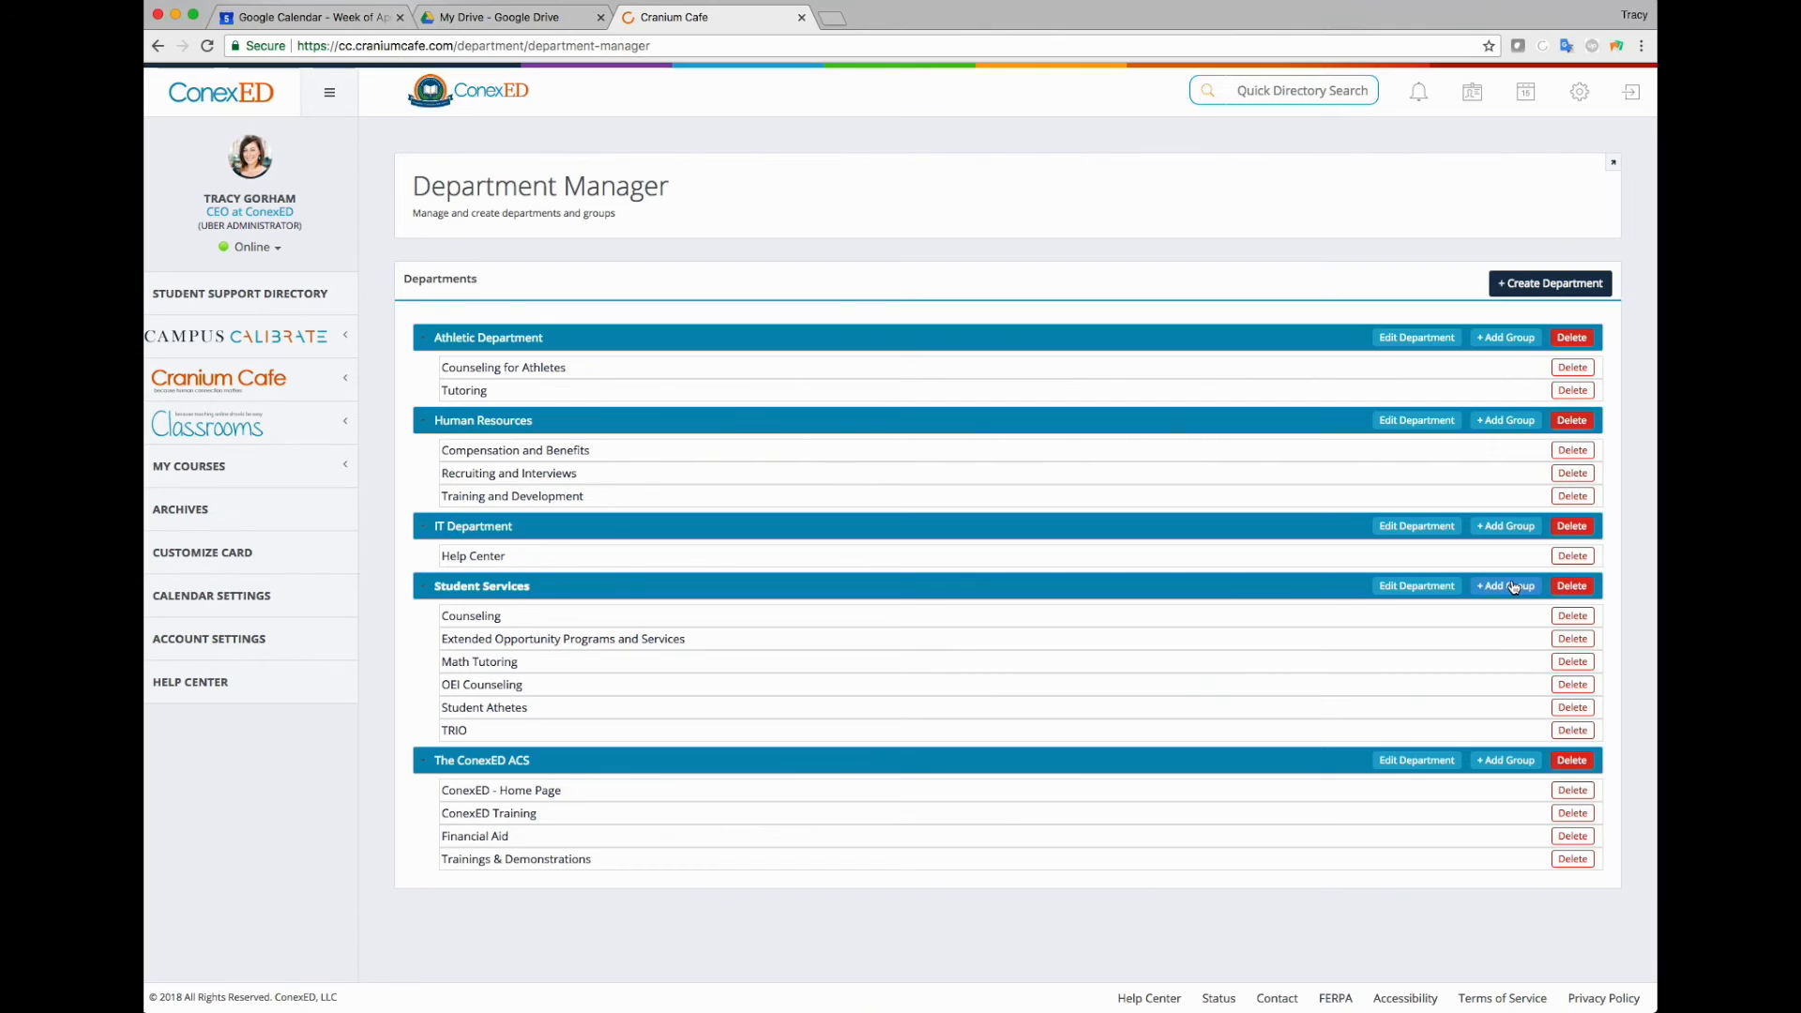
pyautogui.scroll(-1, 1567, 627)
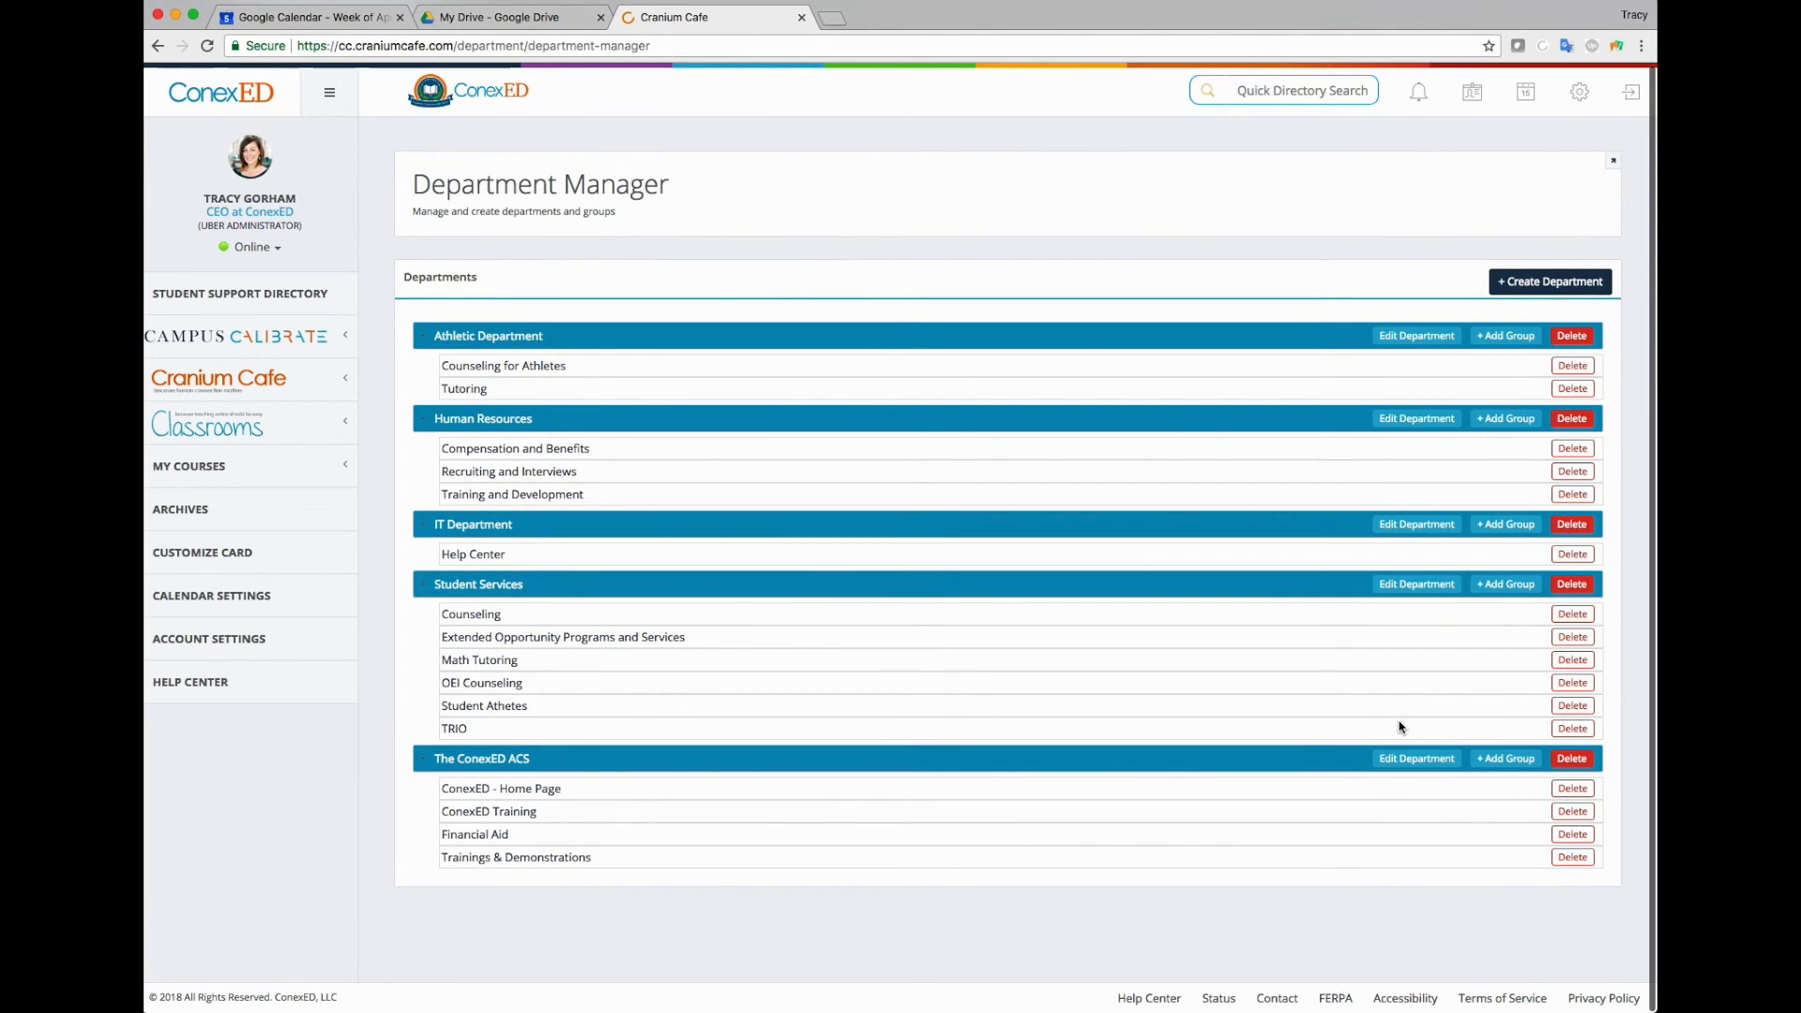
pyautogui.moveTo(877, 589); pyautogui.dragTo(856, 463)
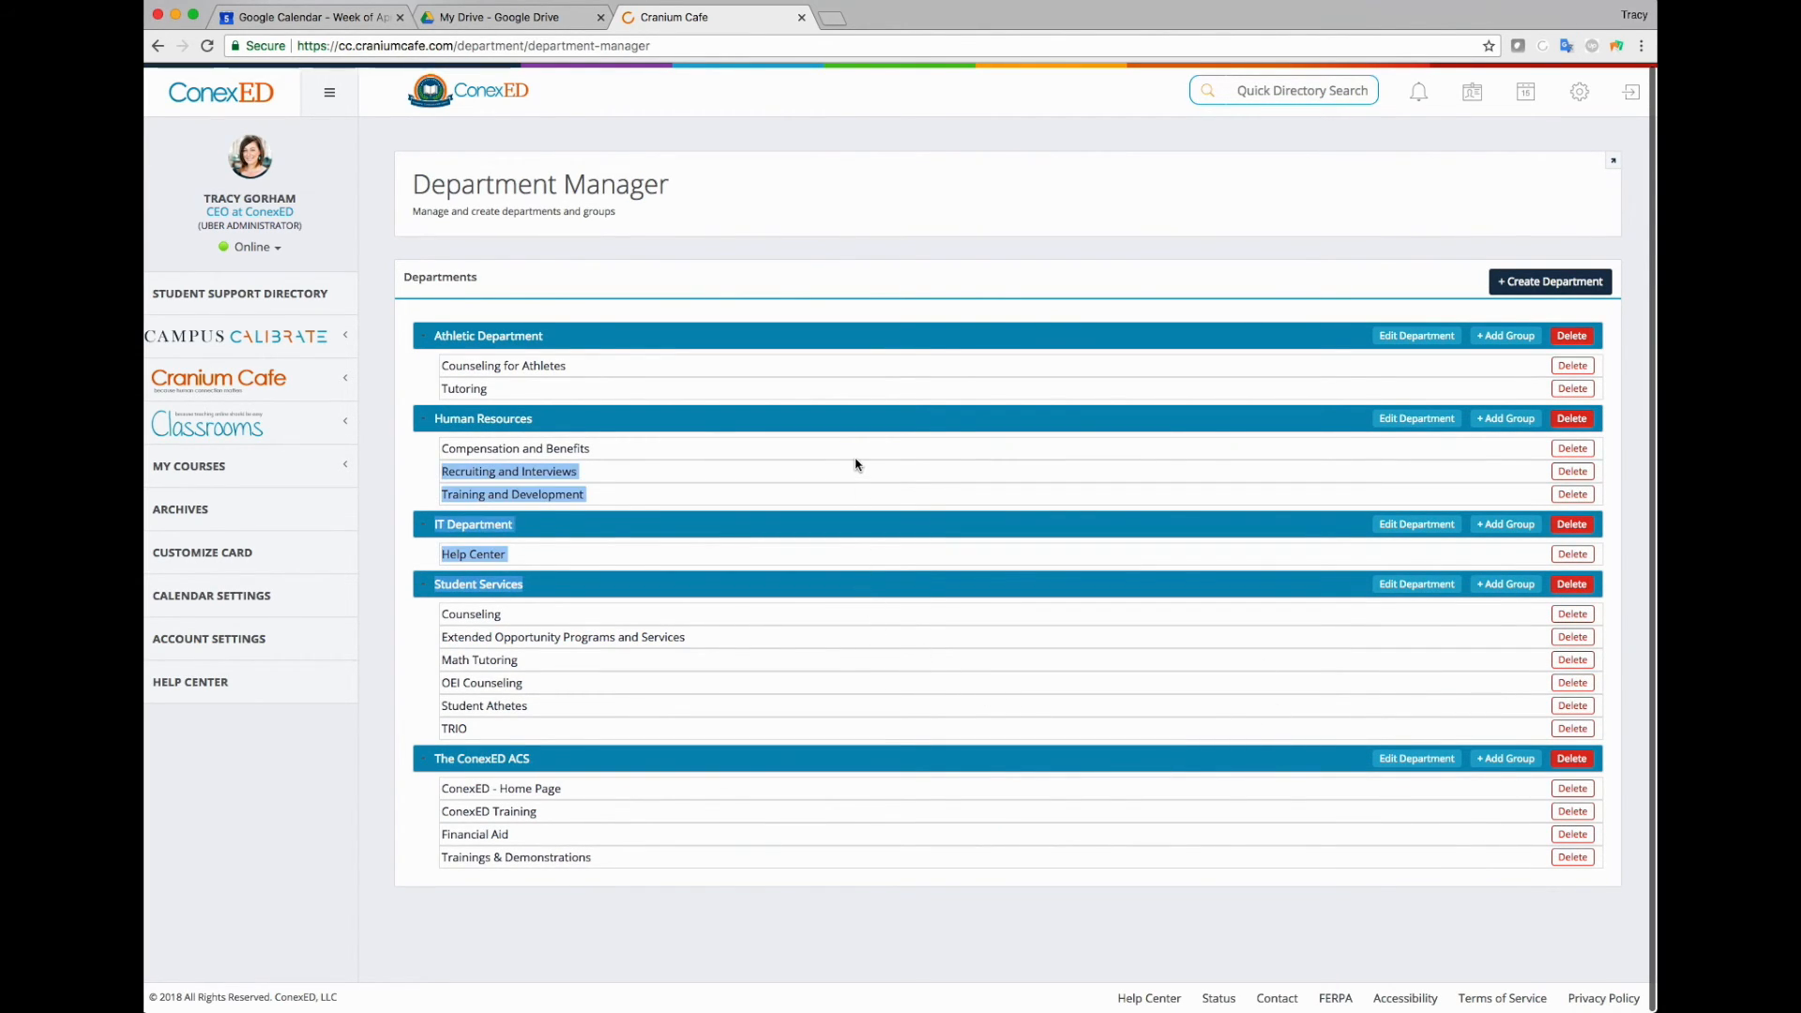
pyautogui.click(1307, 592)
# Open the Counseling group of the Student Services department in Campus Calibrate
pyautogui.click(323, 336)
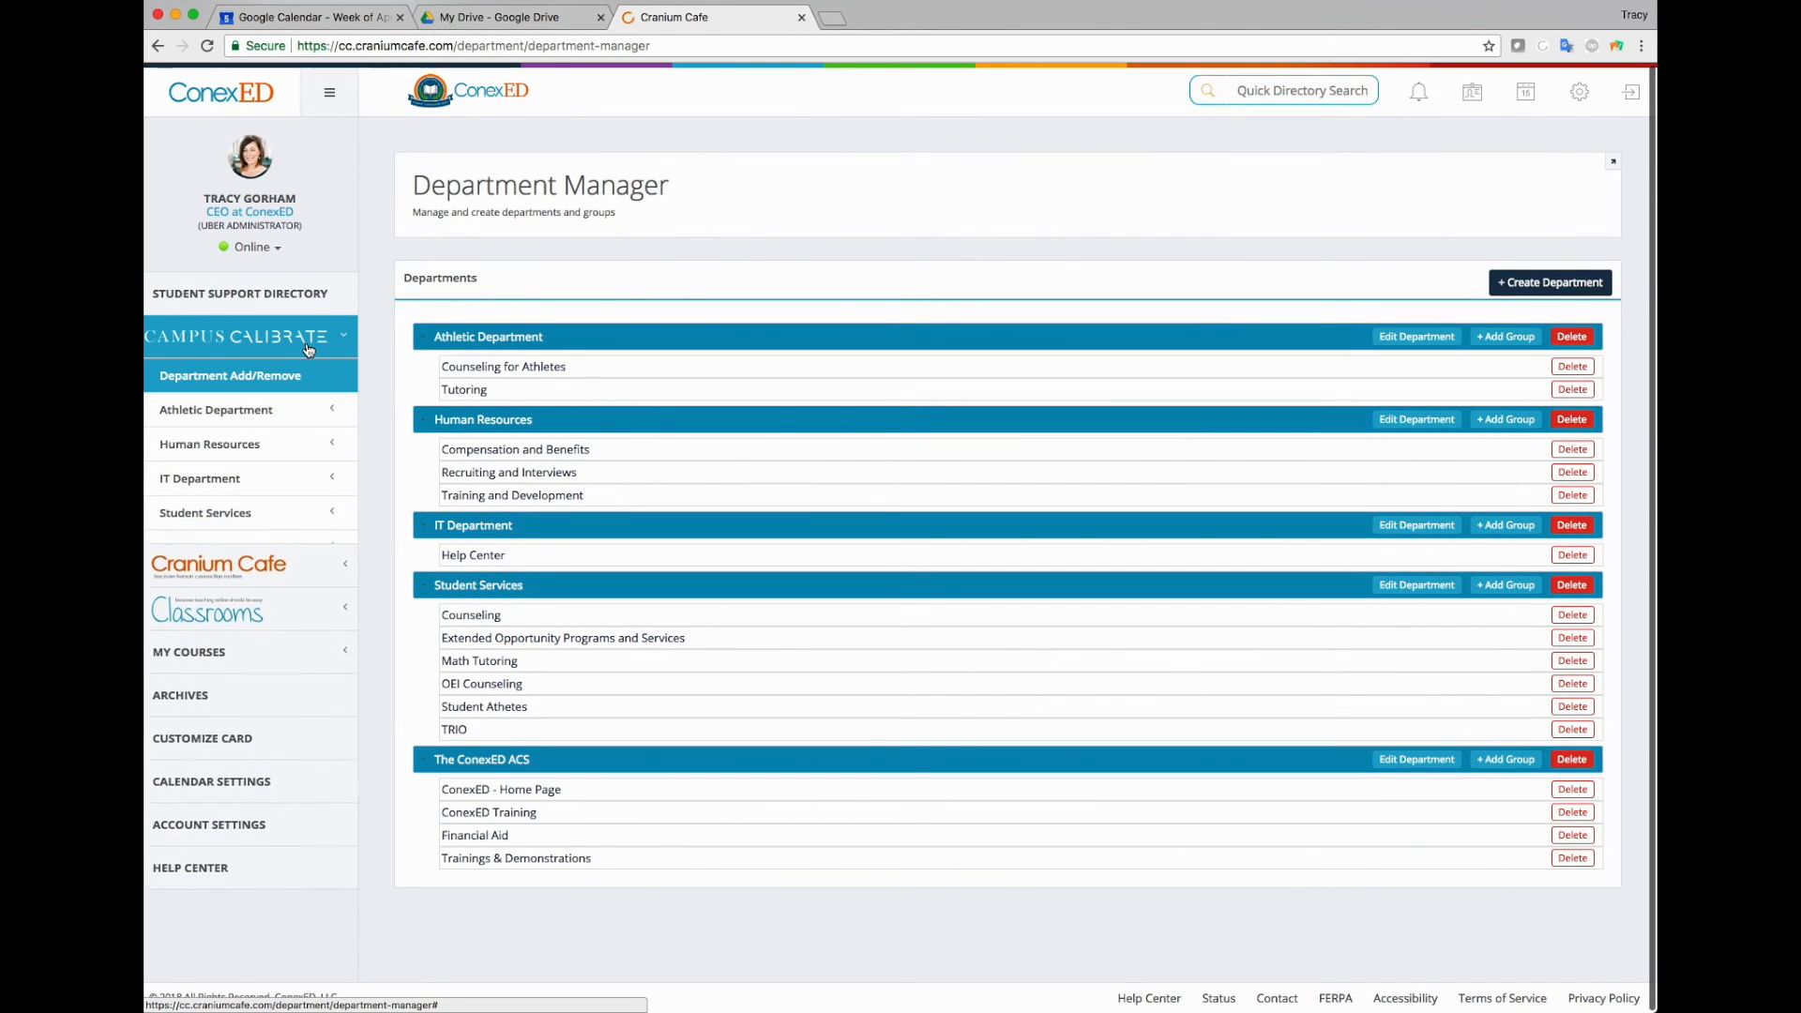
pyautogui.click(281, 512)
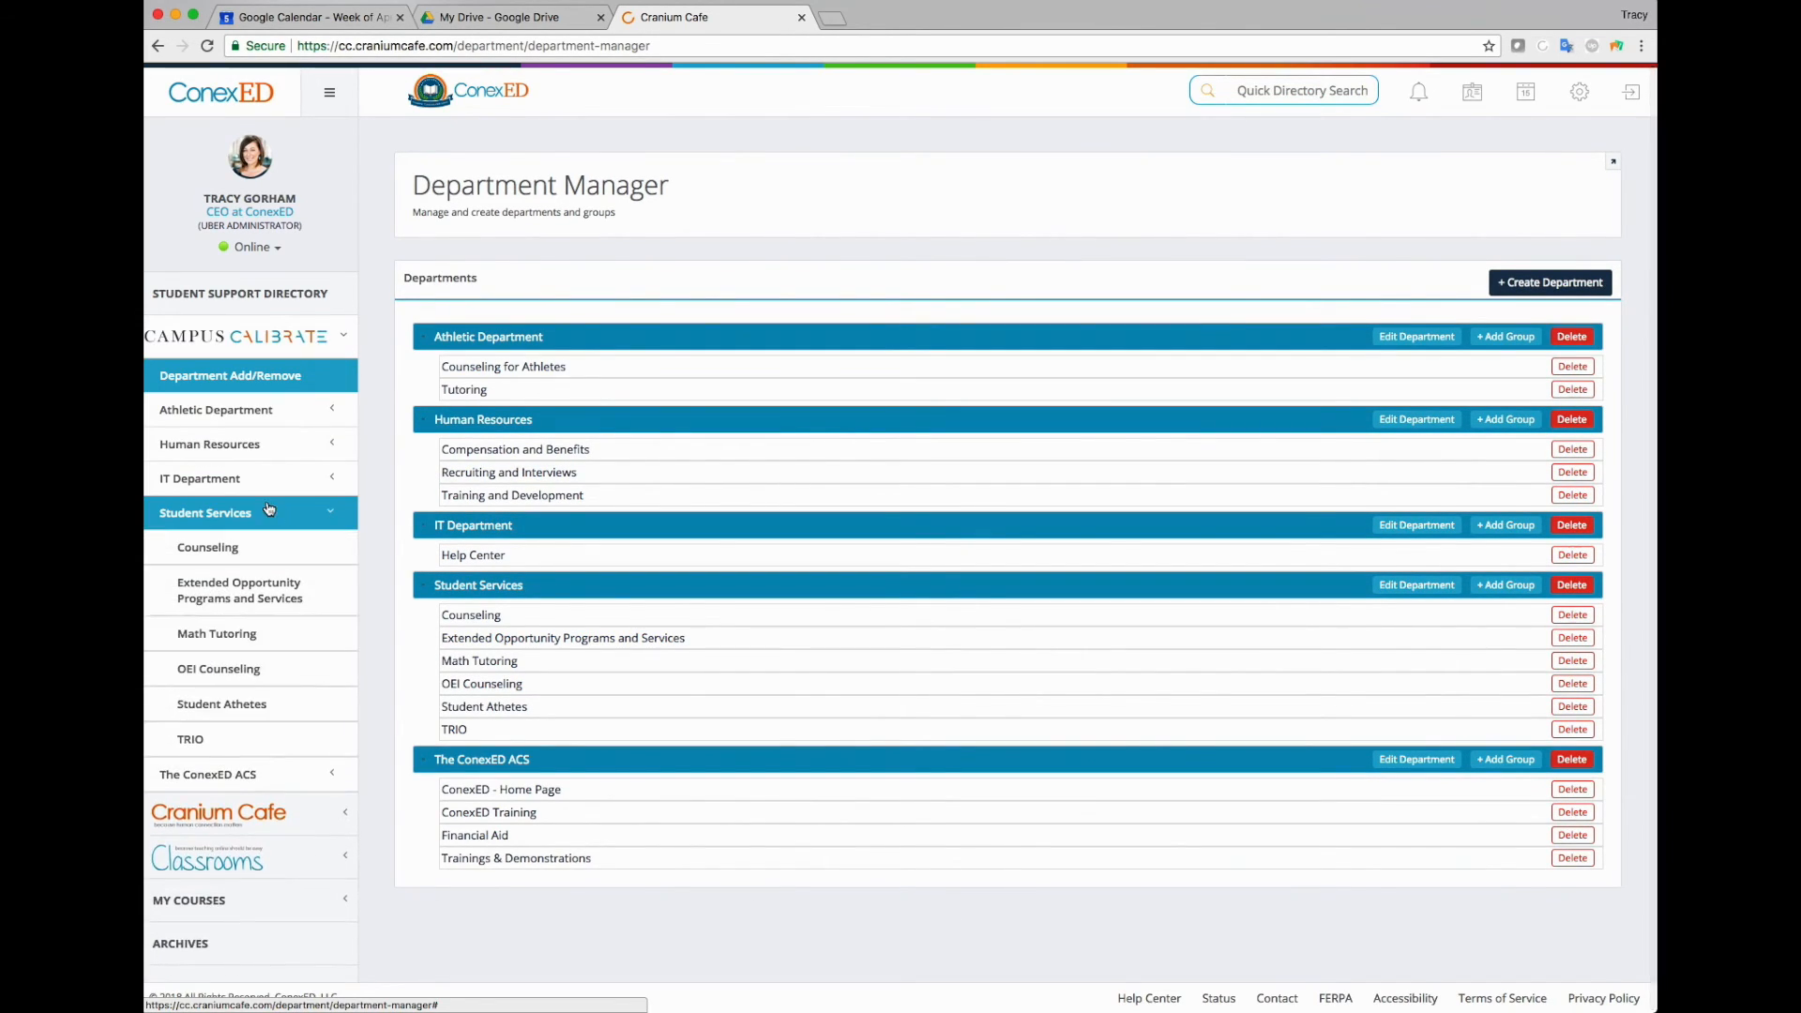
pyautogui.click(223, 556)
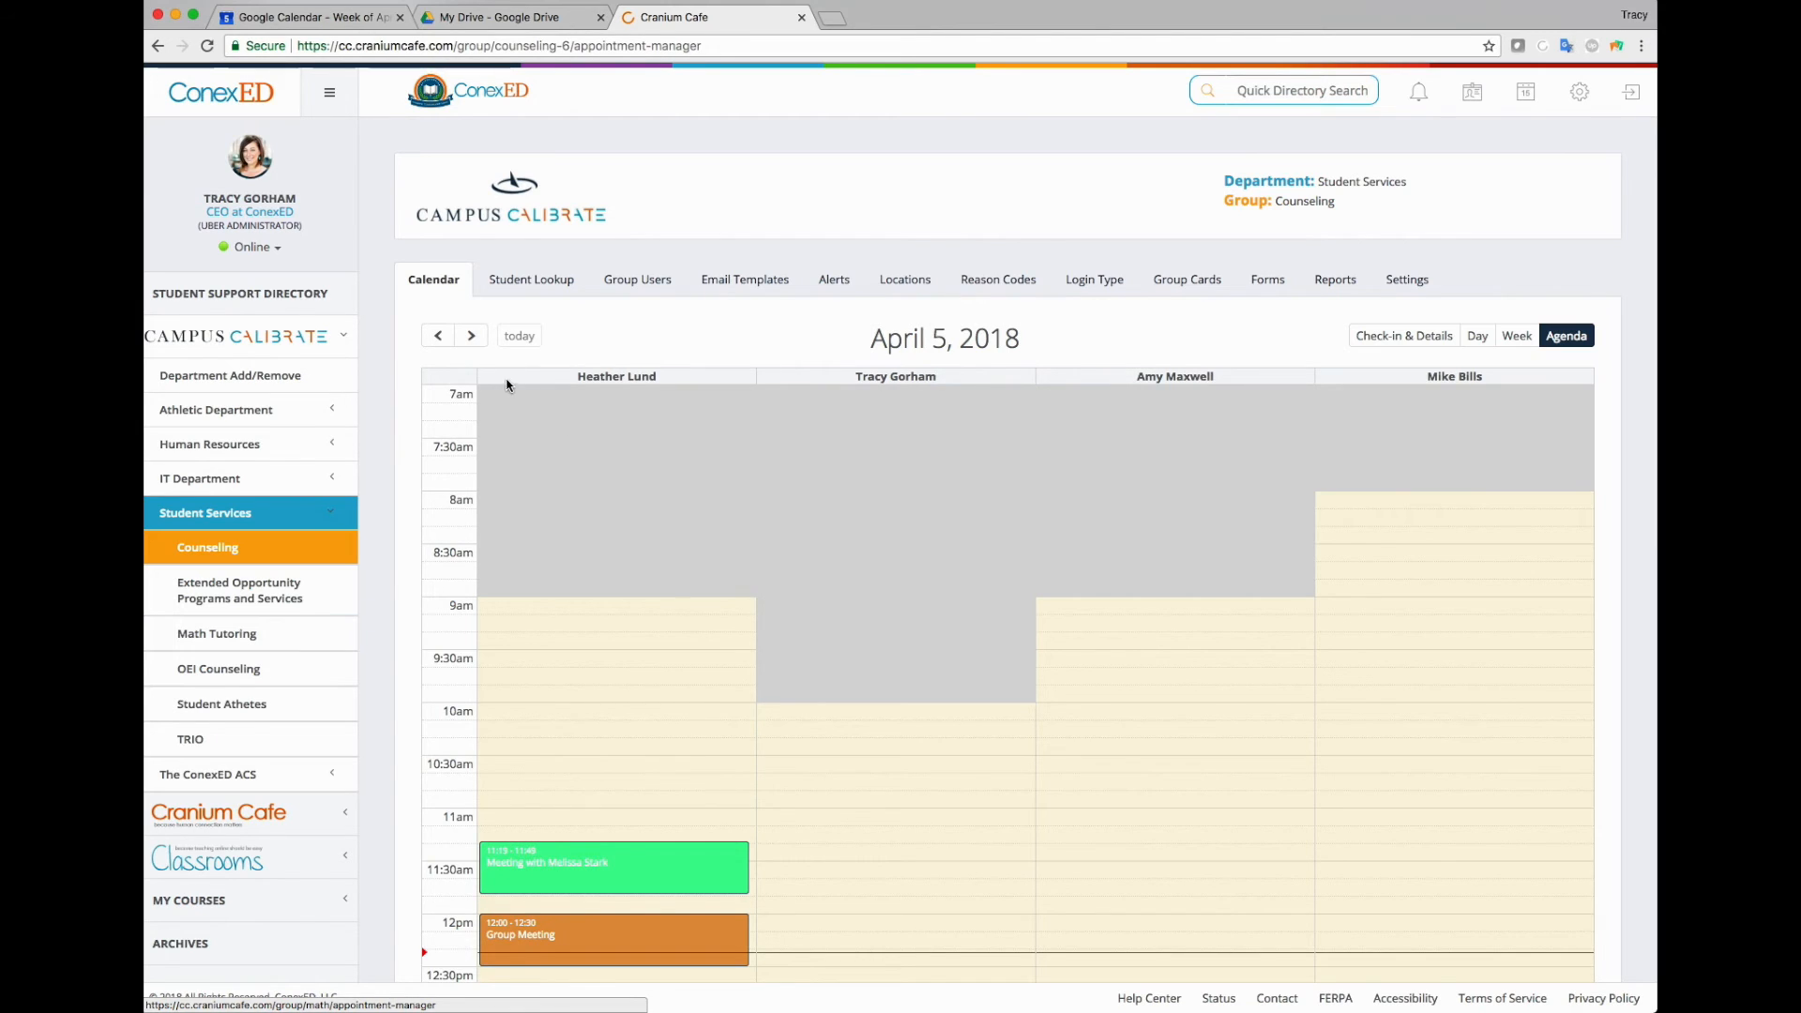
# Examine the Counseling group's April 5, 2018 agenda across all counselors, from the morning to the afternoon meetings
pyautogui.scroll(-1, 708, 524)
pyautogui.scroll(-2, 708, 524)
pyautogui.scroll(2, 722, 534)
pyautogui.scroll(-1, 881, 727)
pyautogui.scroll(1, 881, 728)
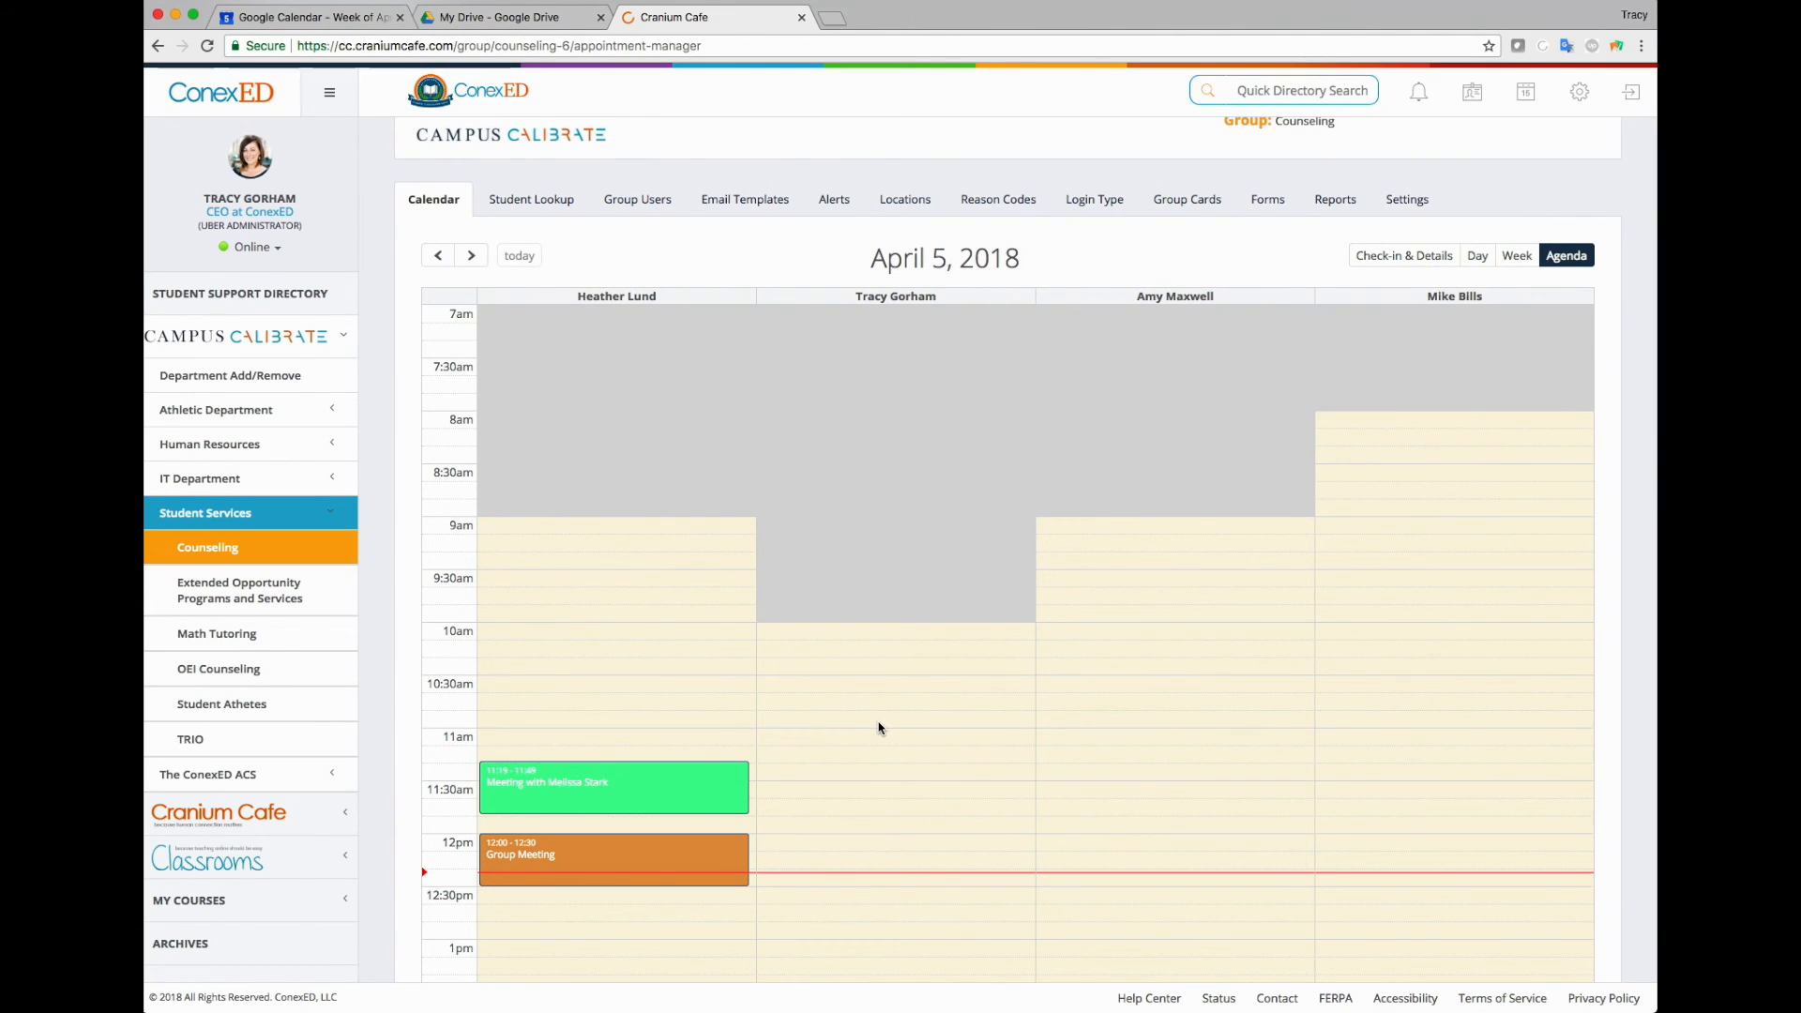
pyautogui.scroll(-1, 893, 726)
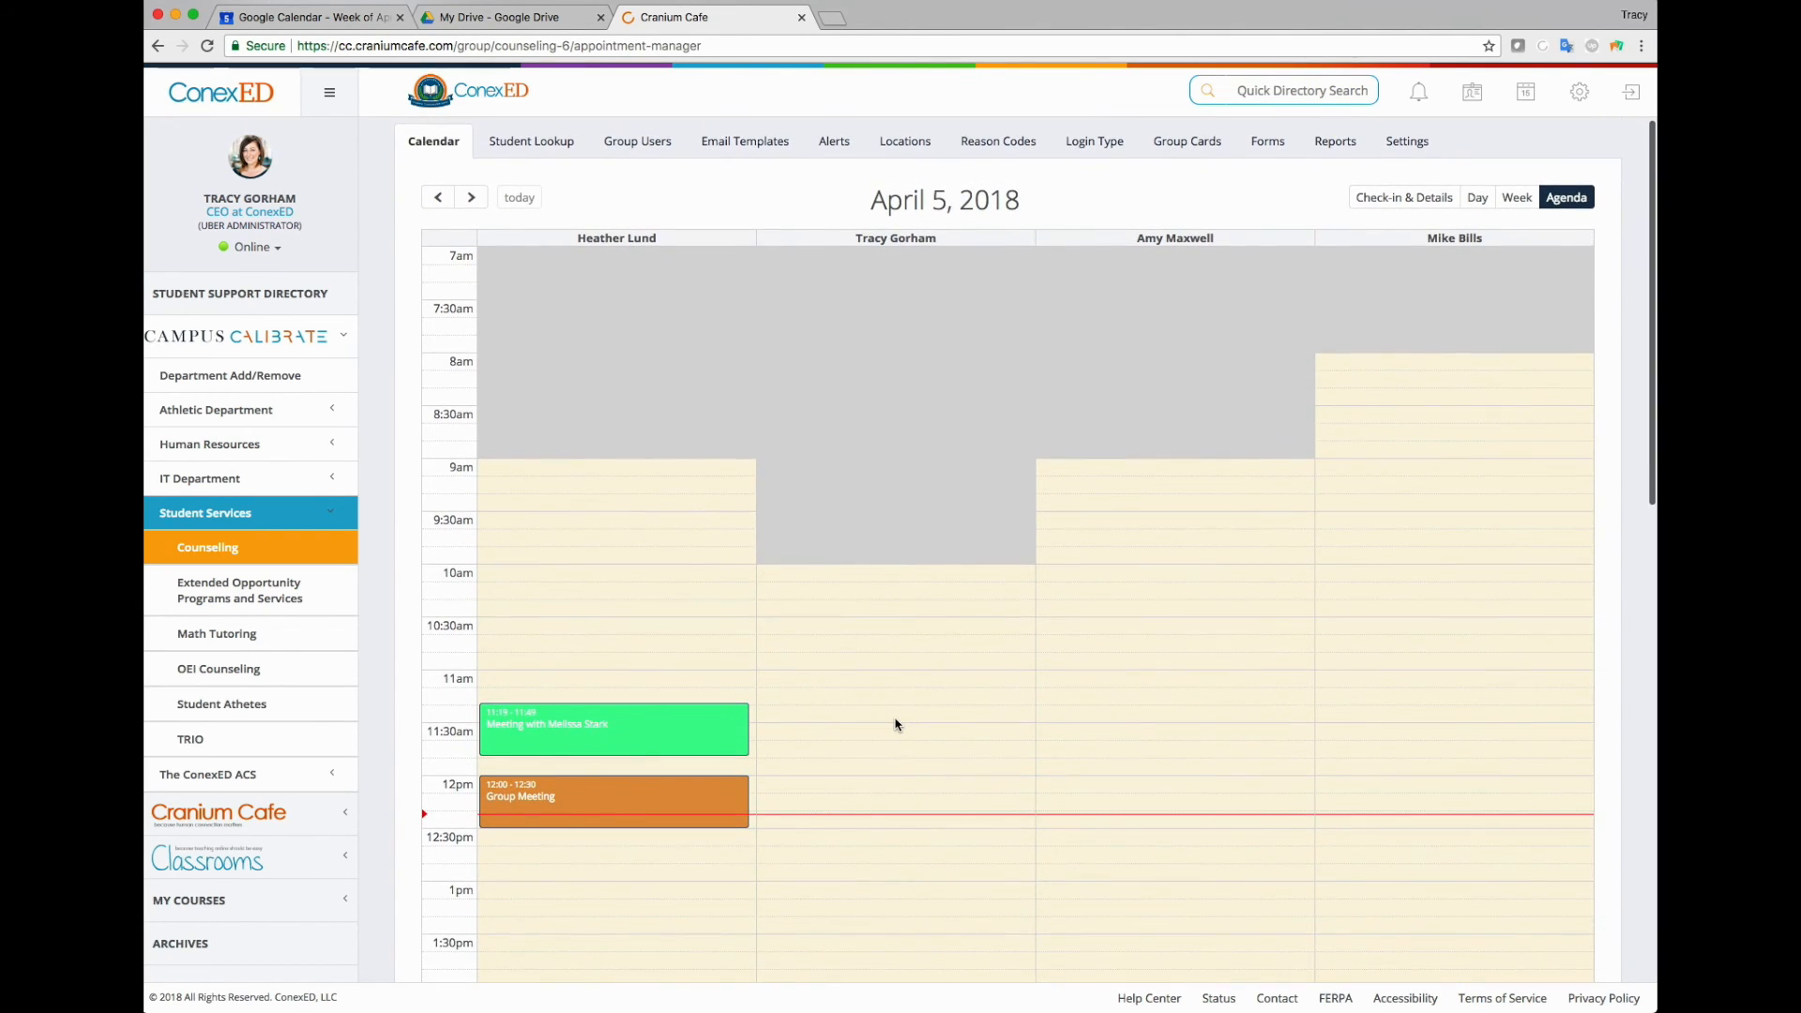
pyautogui.scroll(-1, 895, 724)
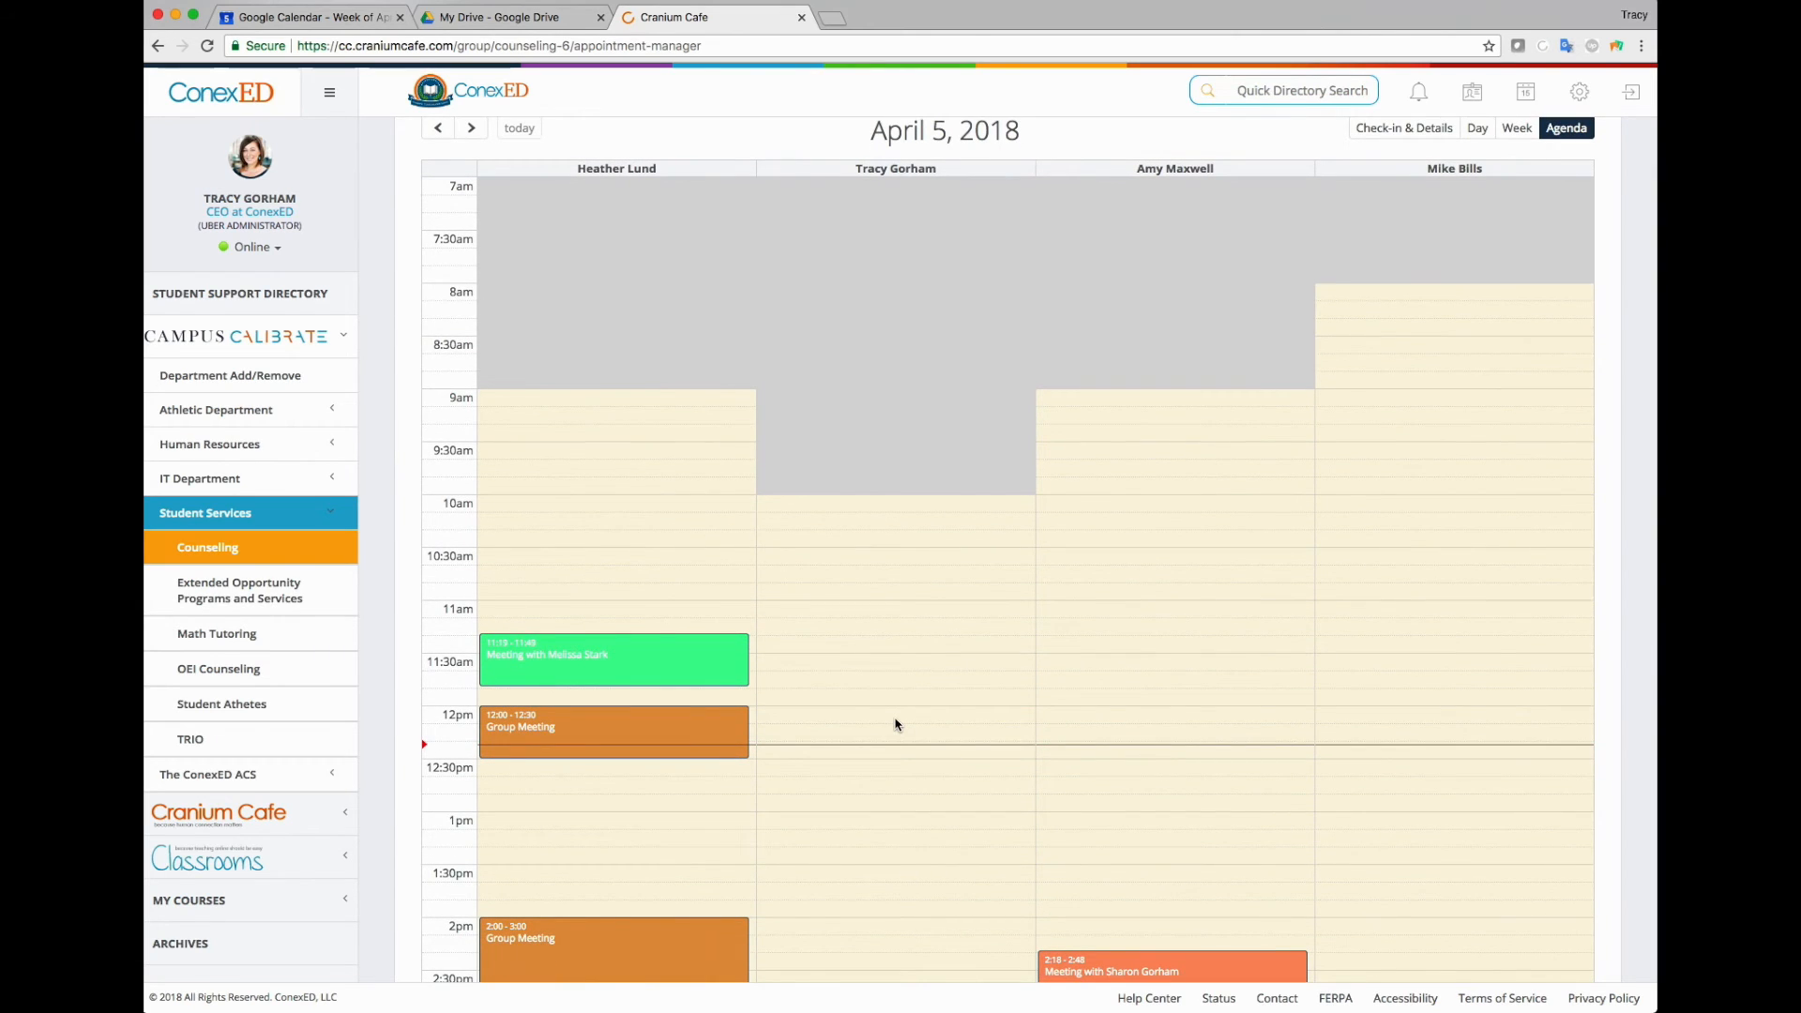
pyautogui.scroll(-1, 895, 724)
pyautogui.scroll(-3, 887, 724)
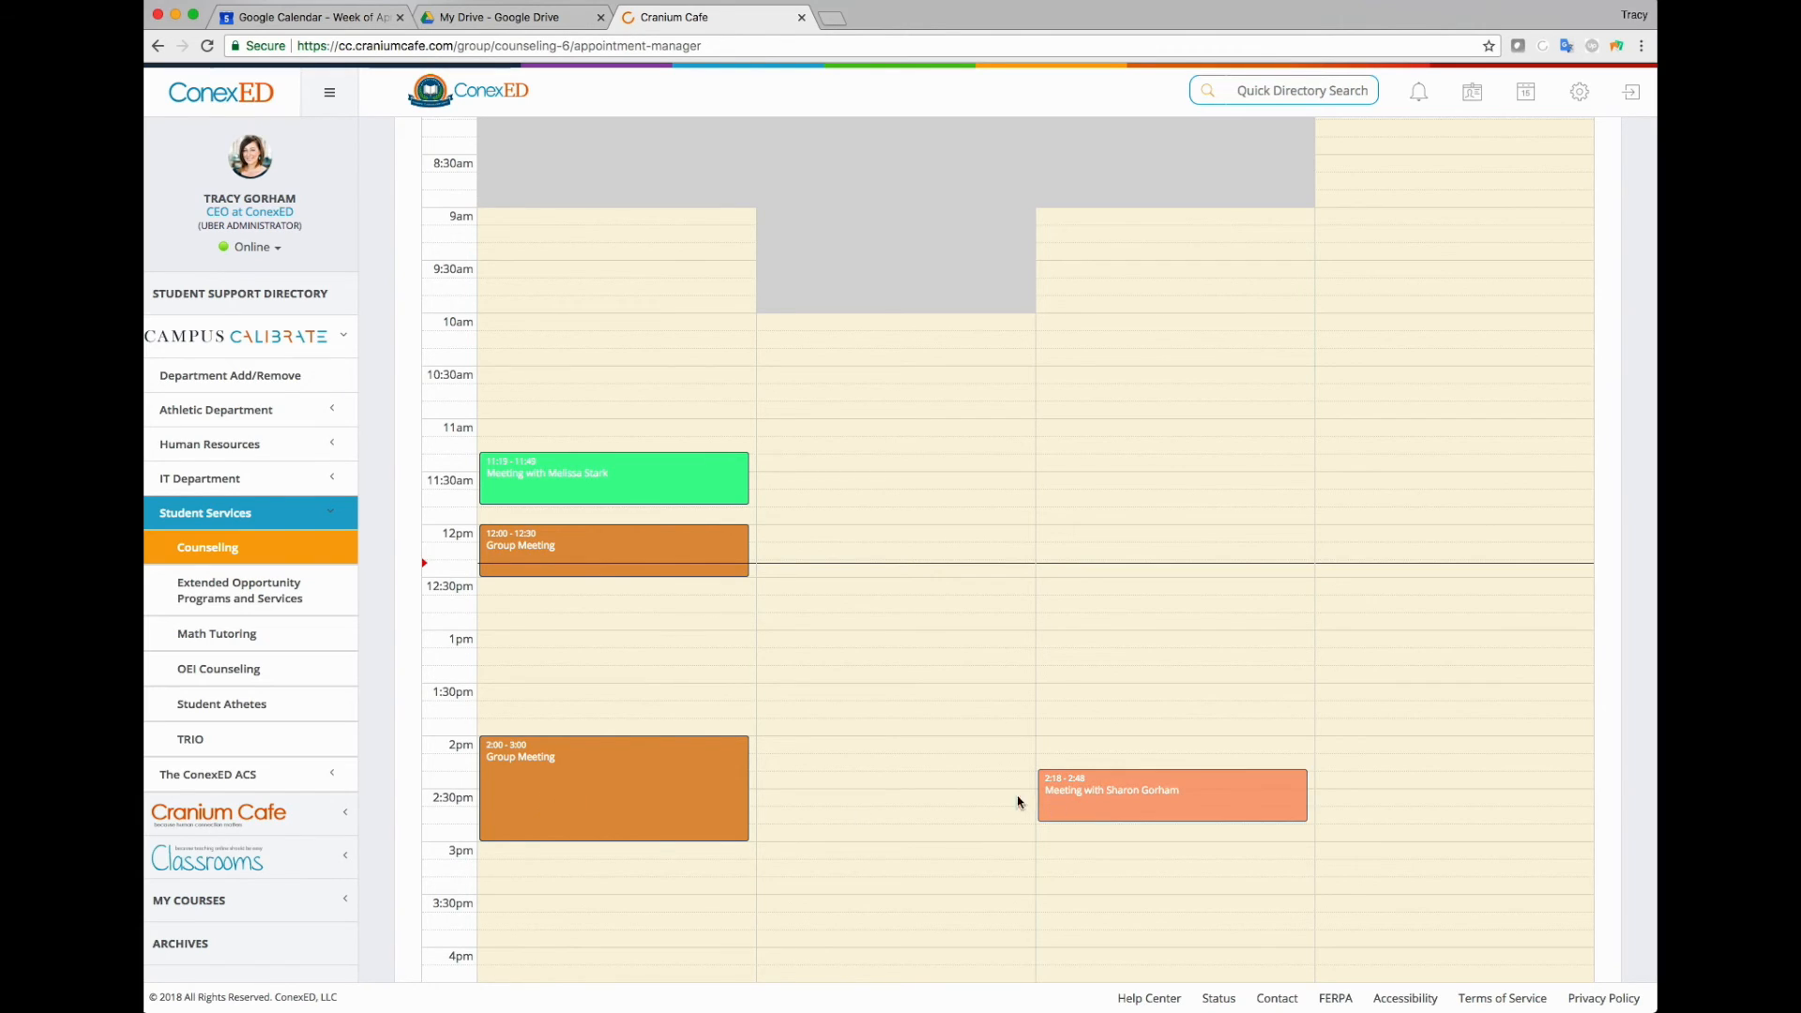
# Try to move the 2:18 student meeting on the agenda to 2:00, and cancel the appointment change
pyautogui.moveTo(1019, 802); pyautogui.dragTo(971, 790)
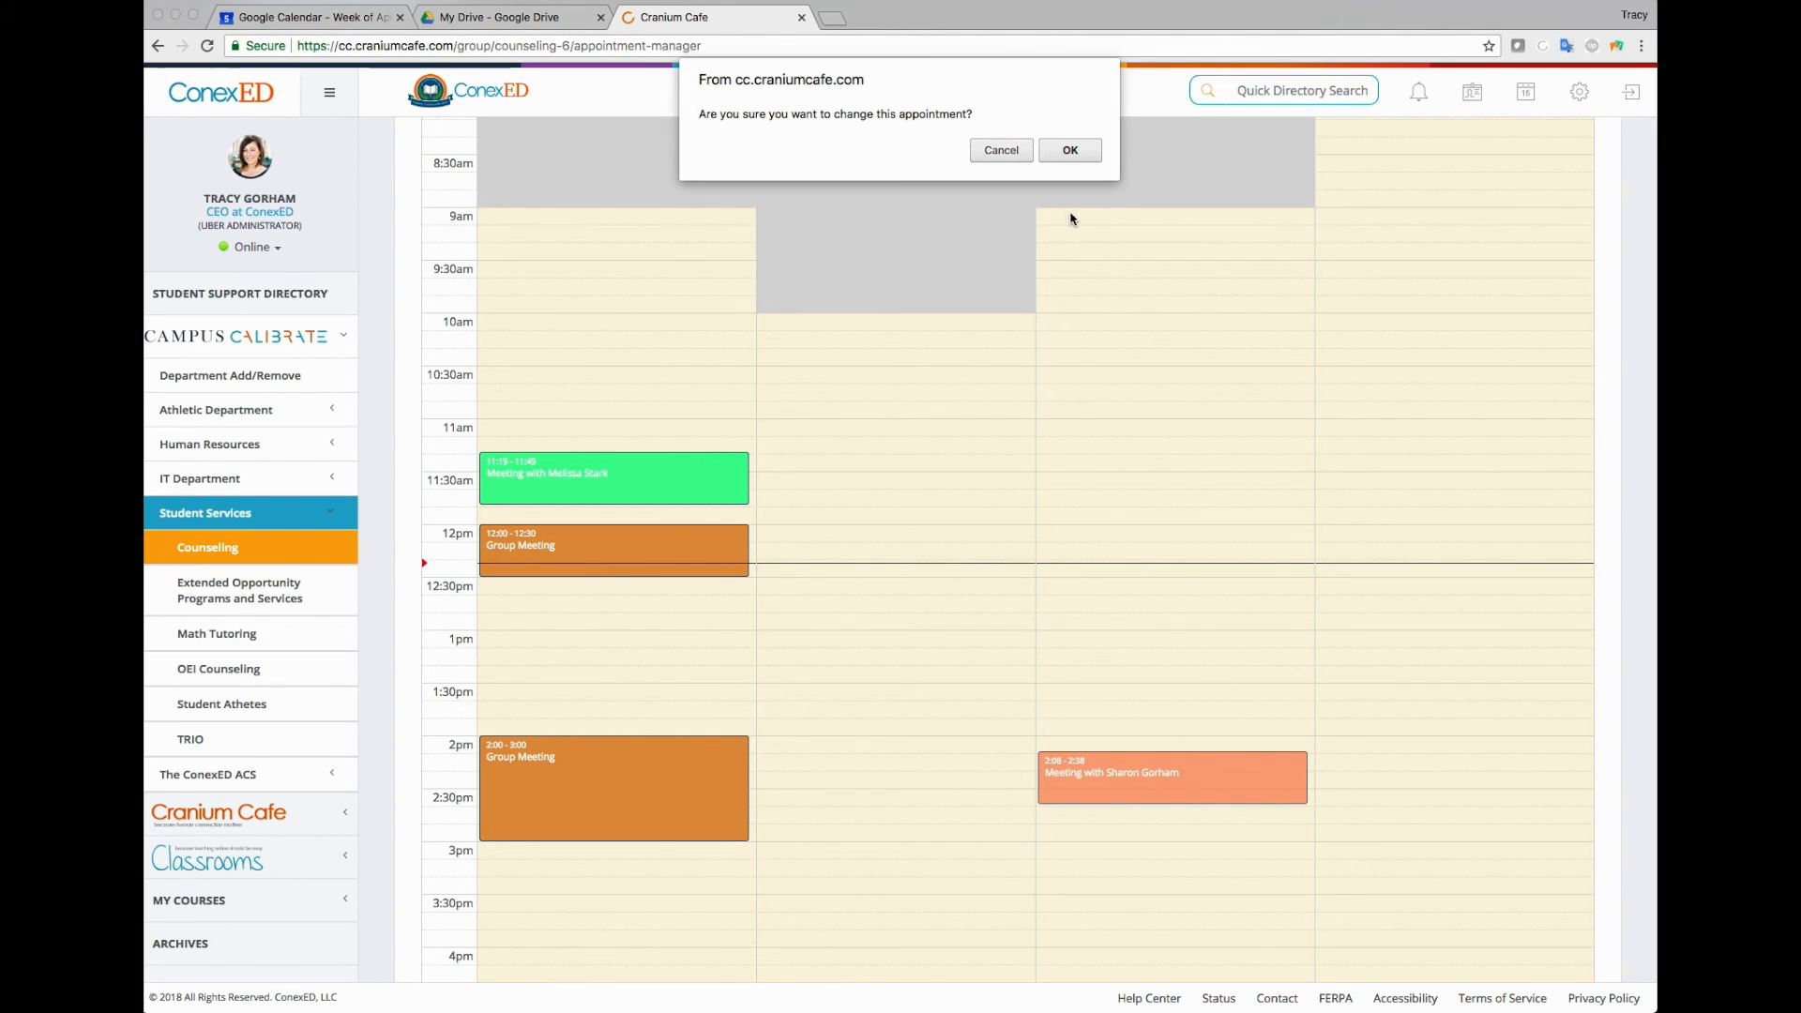
pyautogui.click(1000, 150)
pyautogui.moveTo(1173, 792)
pyautogui.mouseDown()
pyautogui.moveTo(1174, 526)
pyautogui.moveTo(1360, 506)
pyautogui.moveTo(1380, 741)
pyautogui.moveTo(905, 770)
pyautogui.moveTo(887, 518)
pyautogui.moveTo(1182, 720)
pyautogui.moveTo(1172, 788)
pyautogui.mouseUp()
# Open the details of the 2:18pm - 2:48pm First Year Advising appointment from Check-in & Details and inspect its actual start and end time fields
pyautogui.scroll(3, 943, 609)
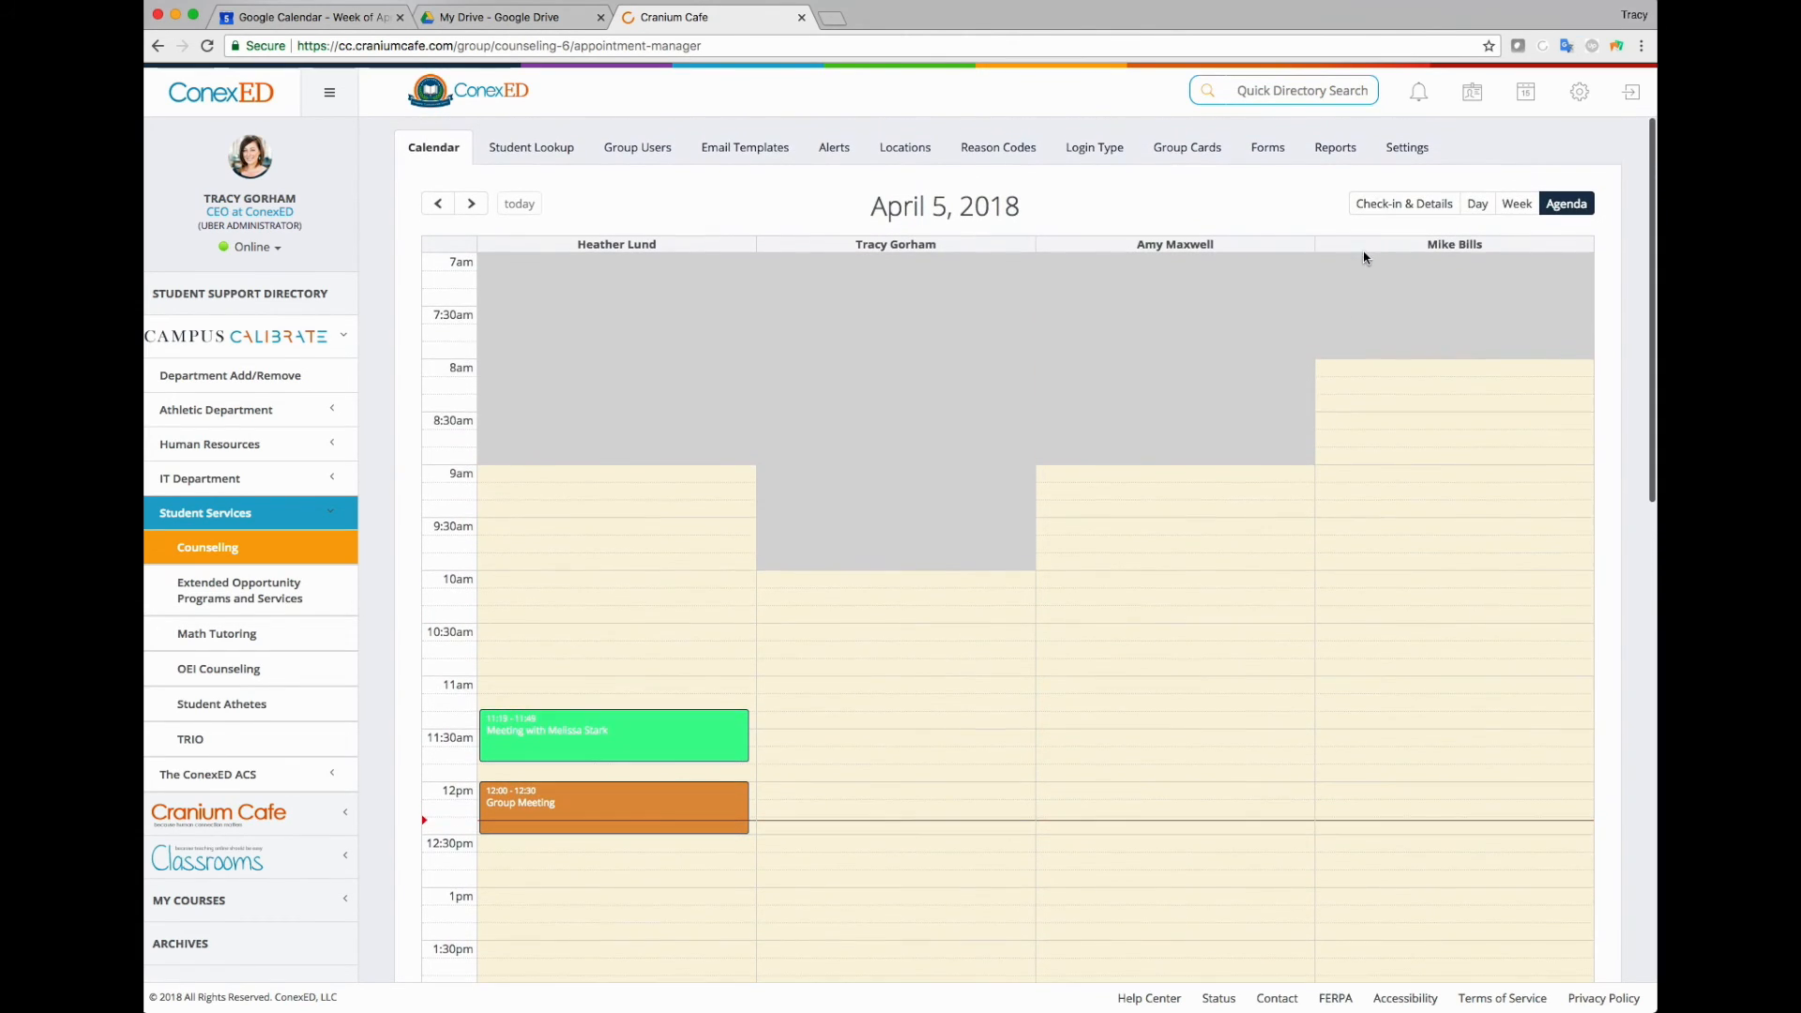
pyautogui.click(1417, 206)
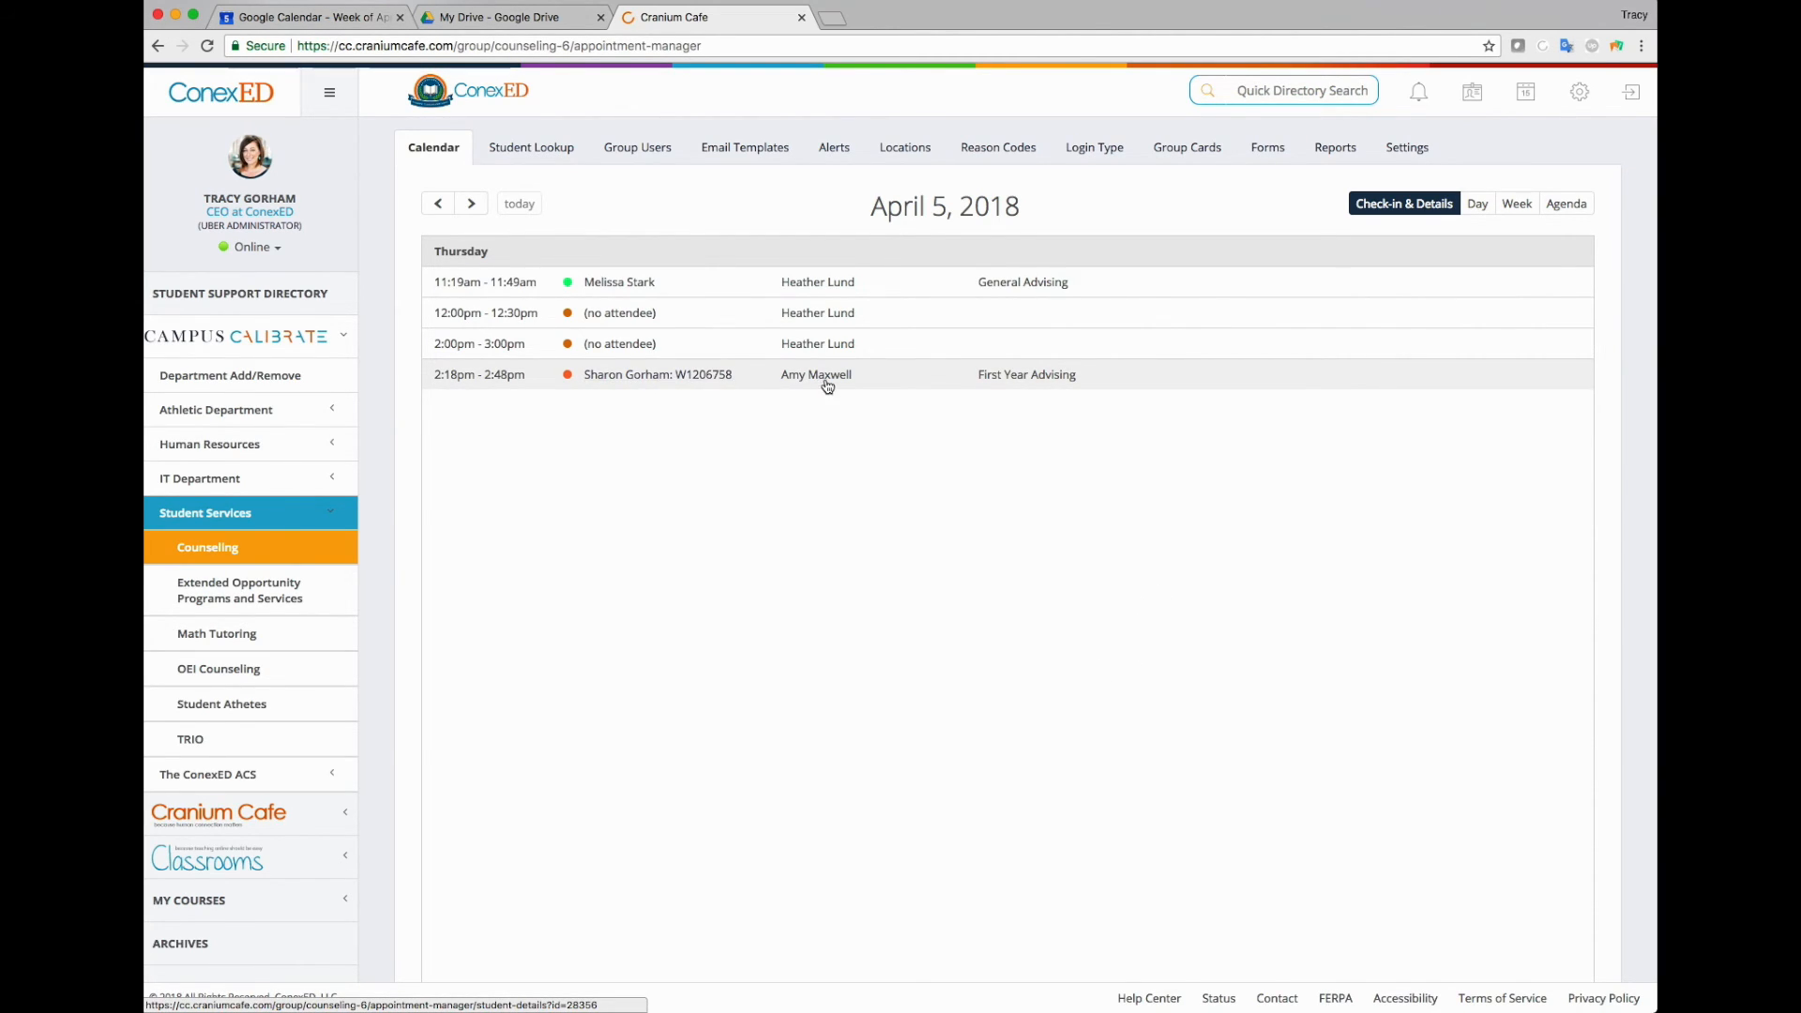
pyautogui.click(1030, 384)
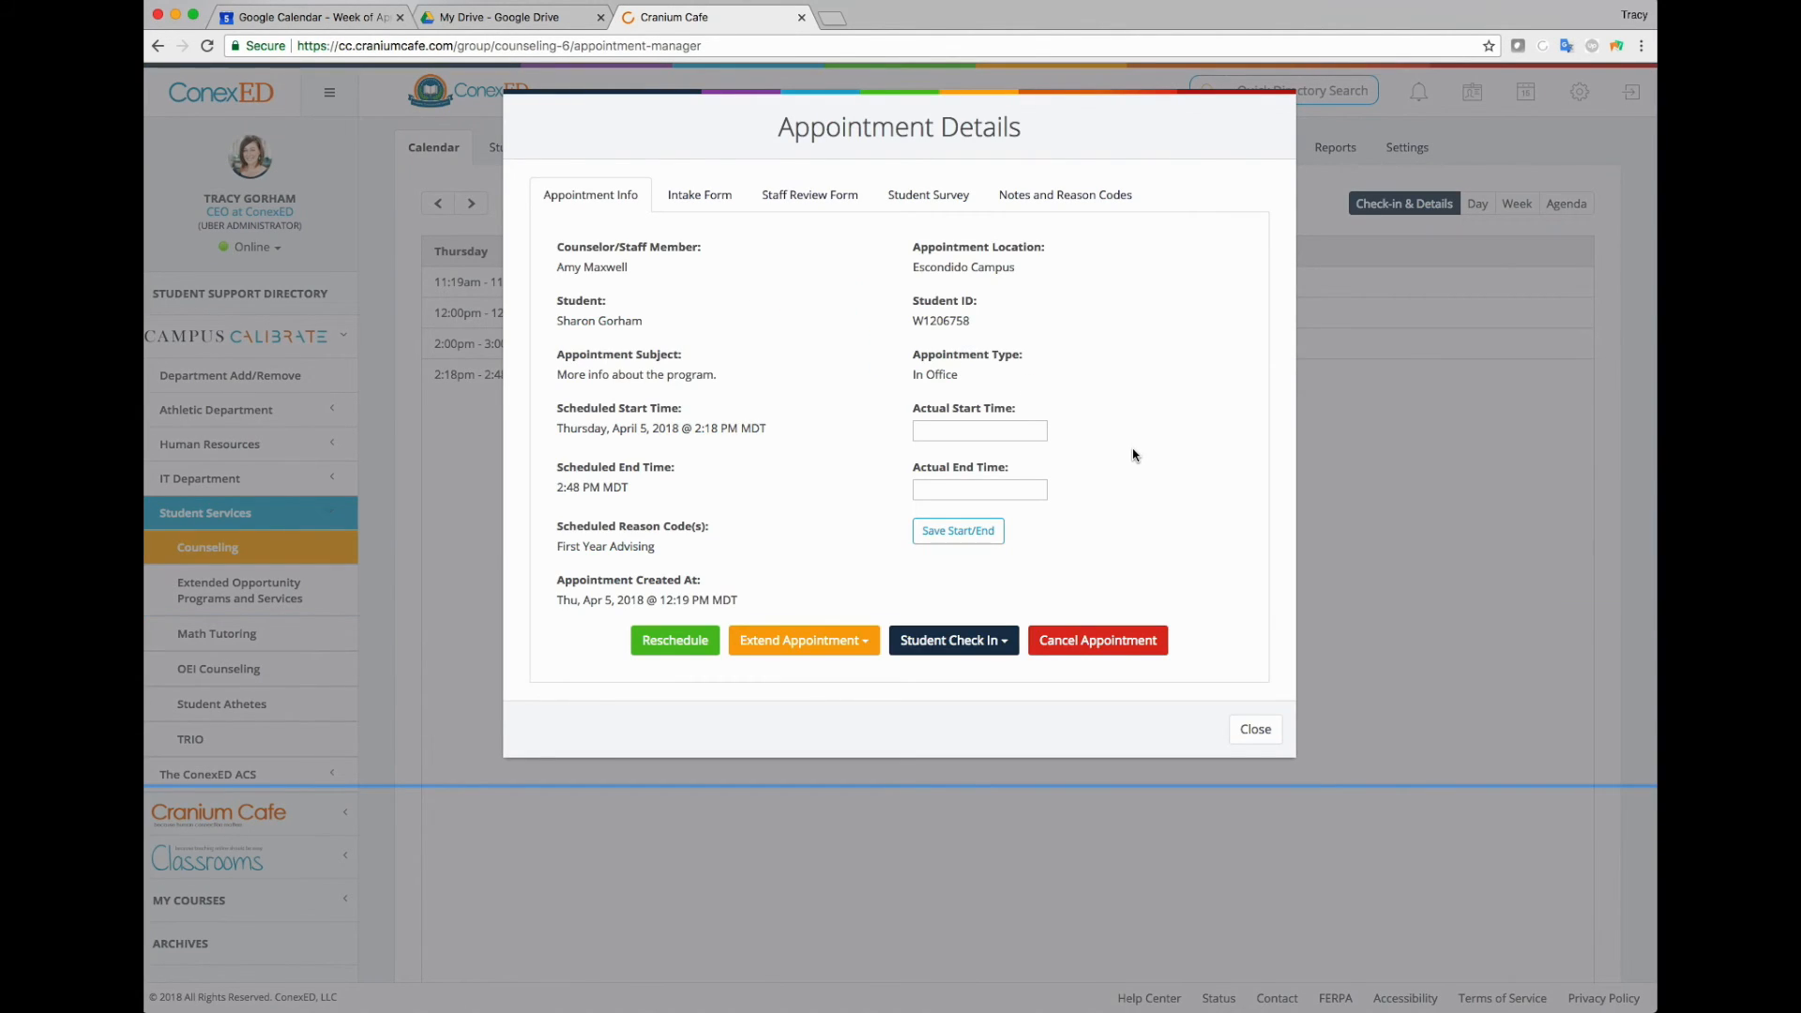
pyautogui.click(975, 432)
pyautogui.click(963, 486)
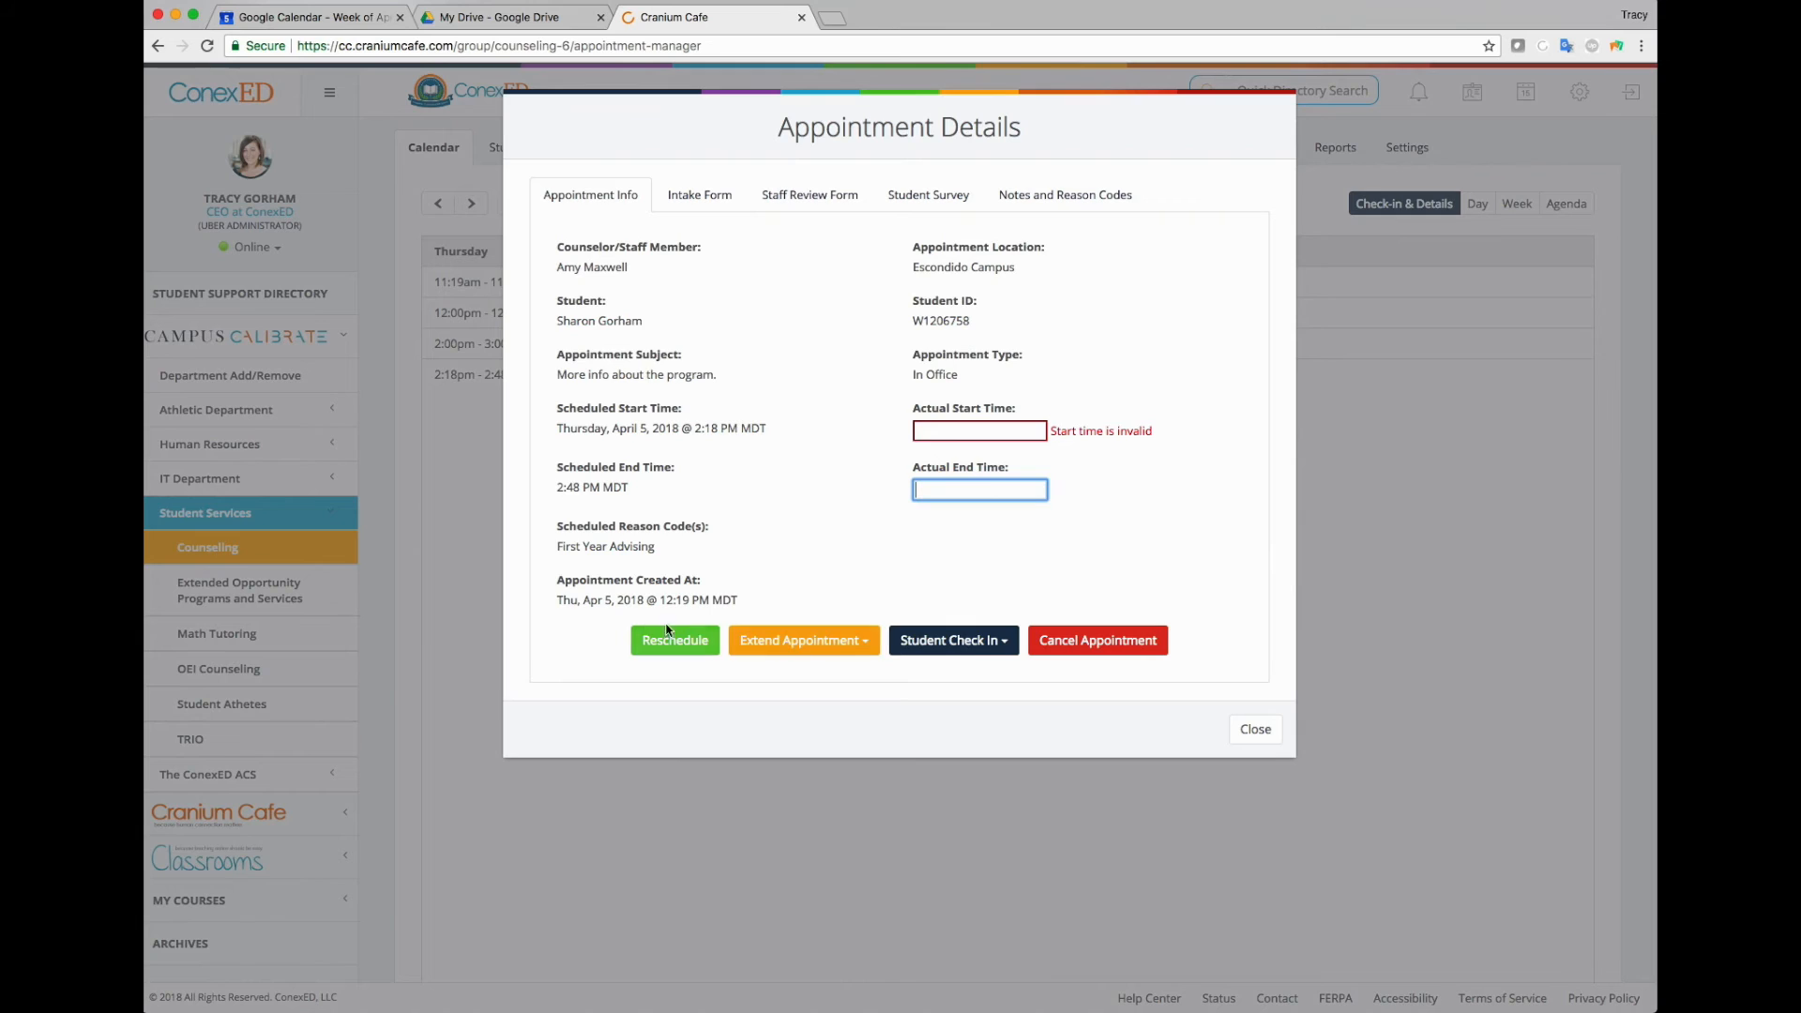
# Start rescheduling the appointment with First Year Advising as the reason, Escondido Campus as the location, and Fri, 04/06/2018 as the date
pyautogui.click(683, 647)
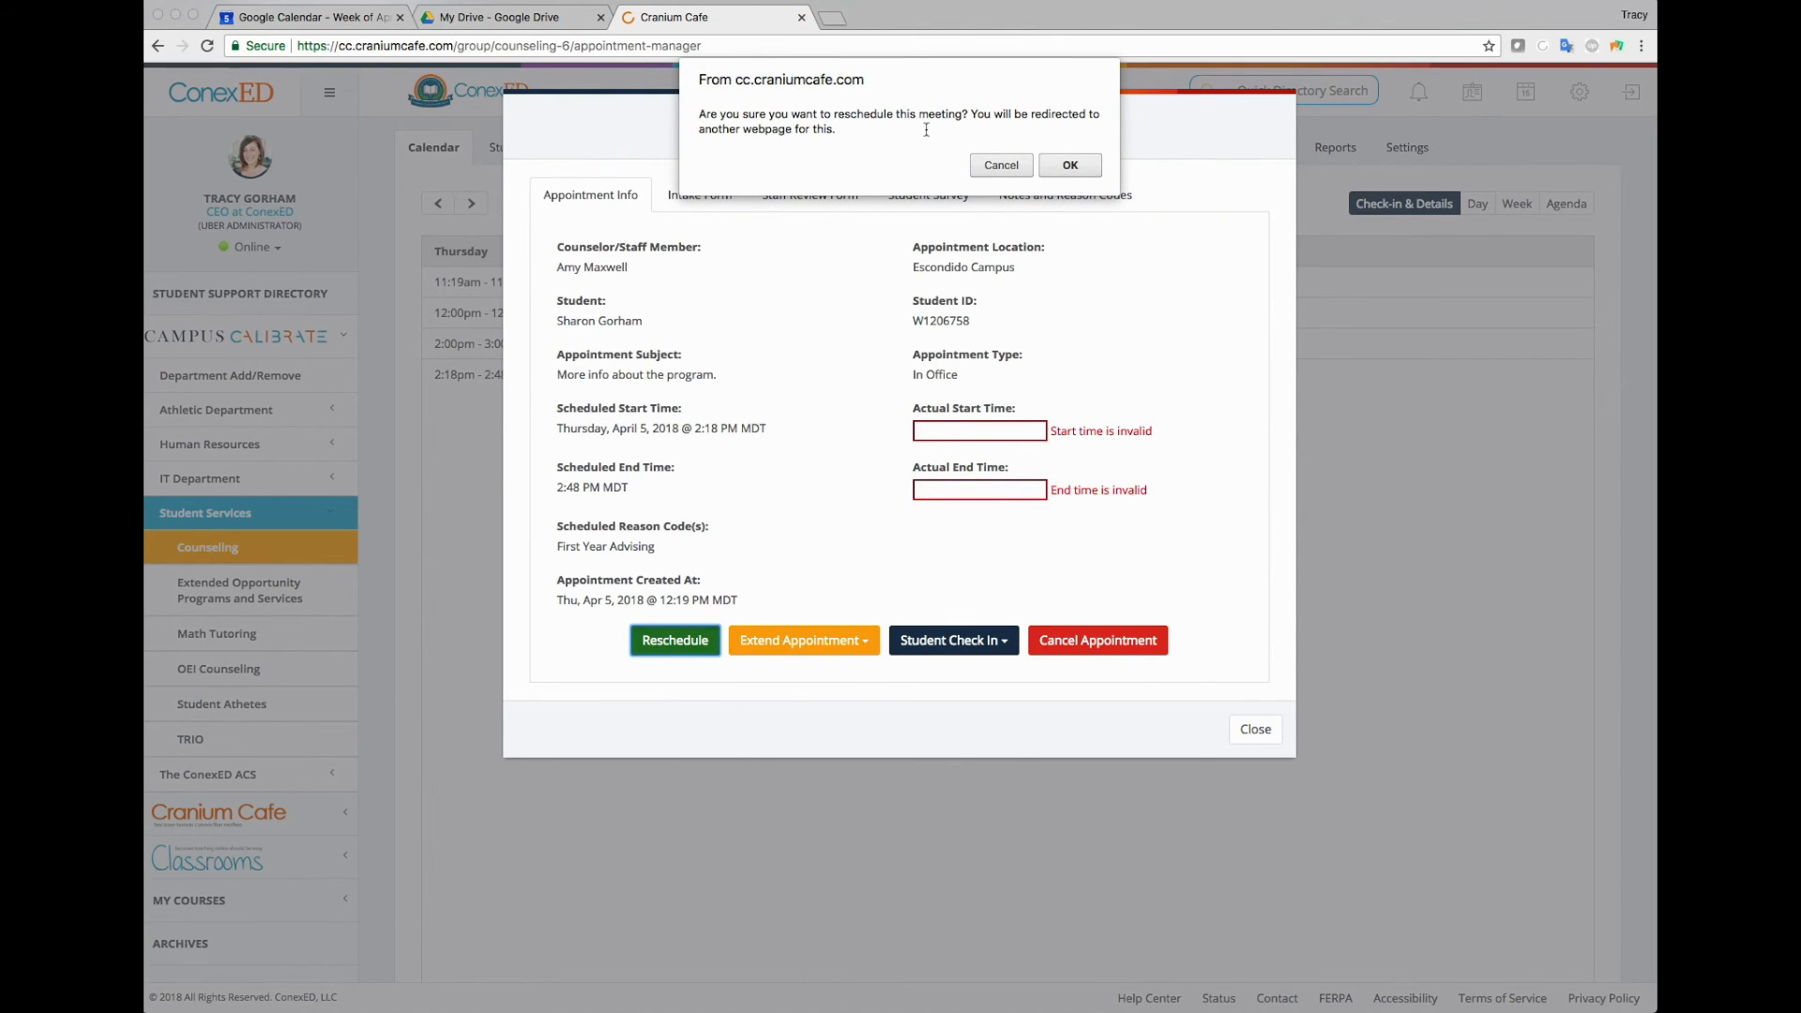
pyautogui.click(1063, 169)
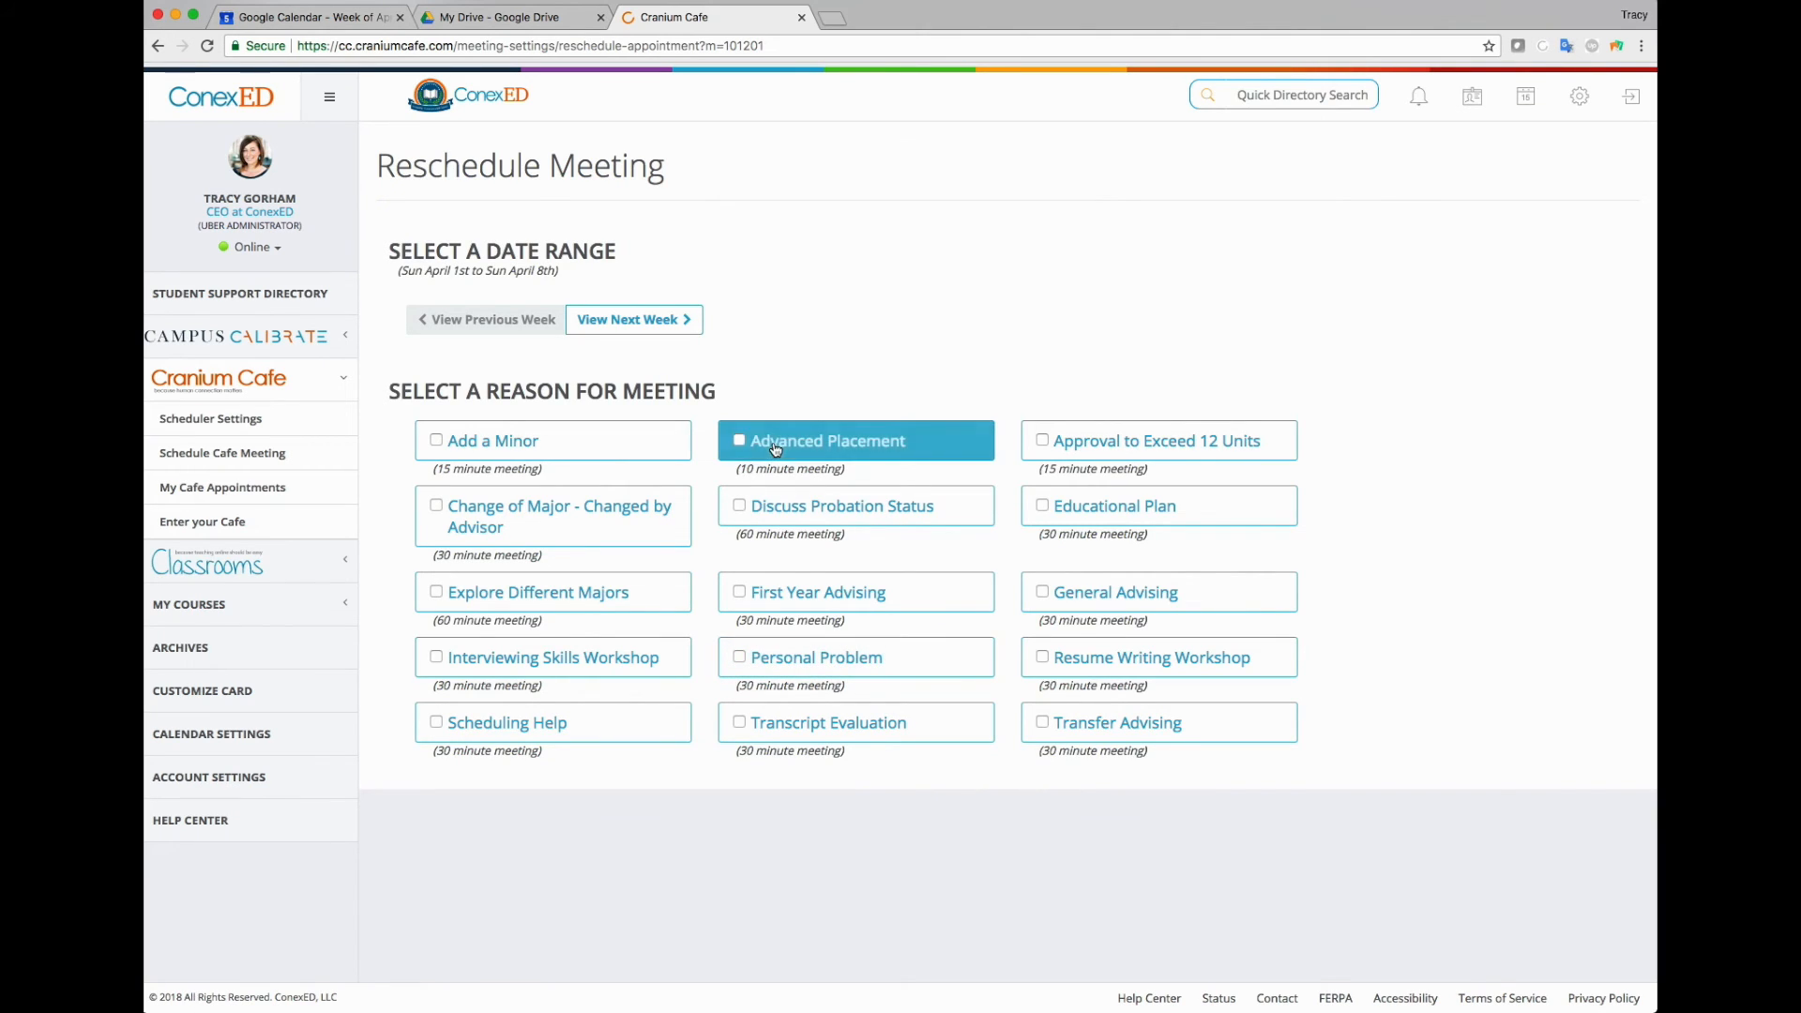
pyautogui.click(838, 596)
pyautogui.scroll(-3, 844, 695)
pyautogui.click(569, 736)
pyautogui.scroll(-2, 936, 734)
pyautogui.click(936, 733)
pyautogui.scroll(-5, 937, 733)
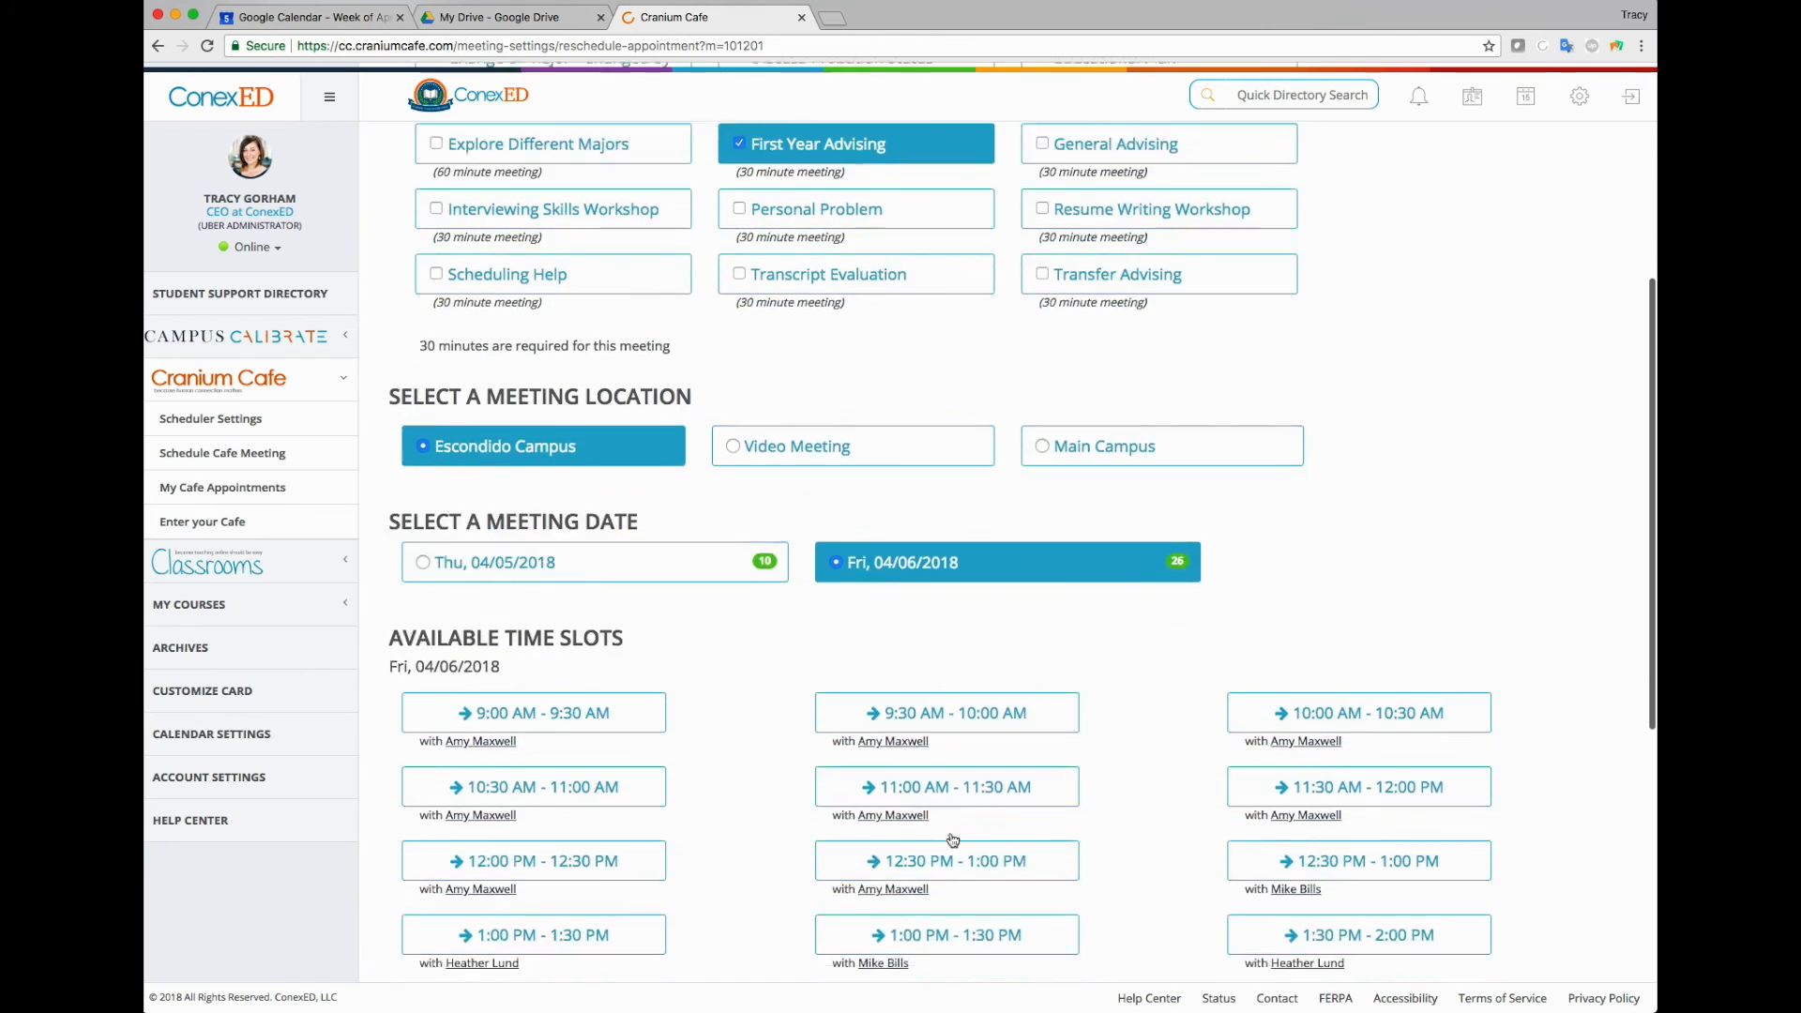
# Choose the 12:30 PM - 1:00 PM slot, review the prefilled General Counseling Intake Form, and schedule the rescheduled appointment
pyautogui.click(898, 671)
pyautogui.scroll(-3, 893, 694)
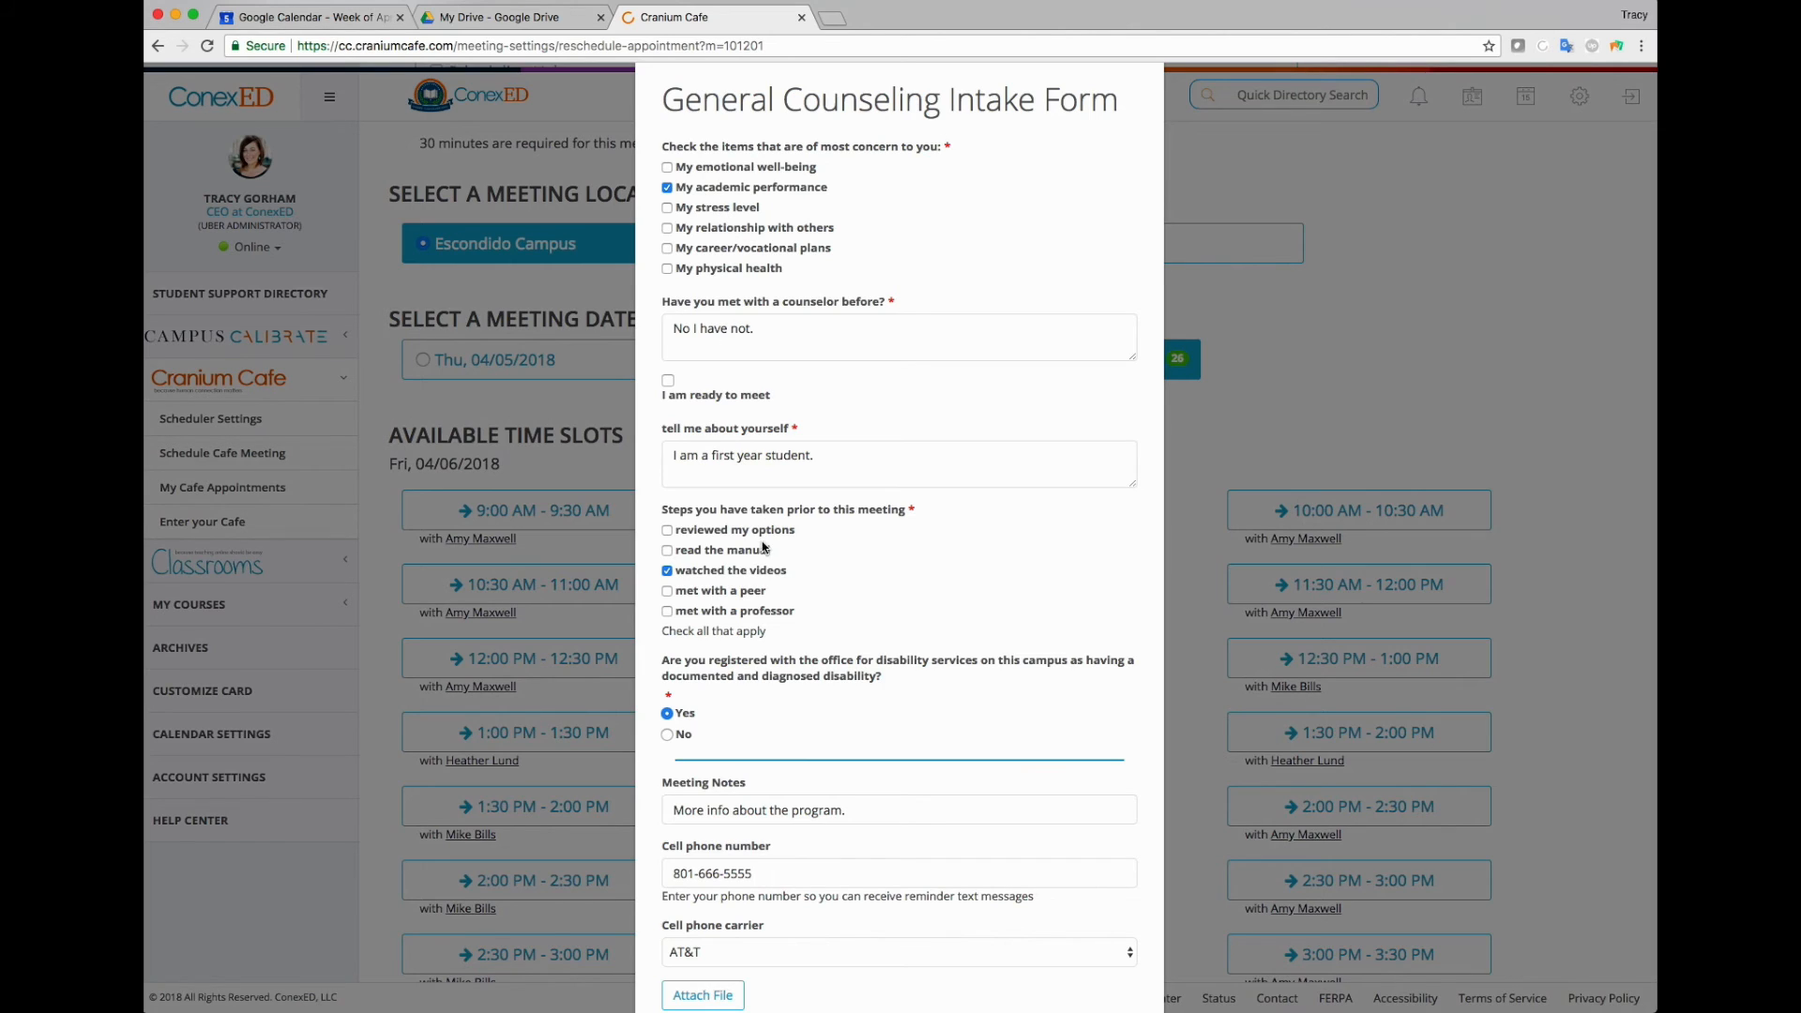
pyautogui.scroll(-3, 882, 680)
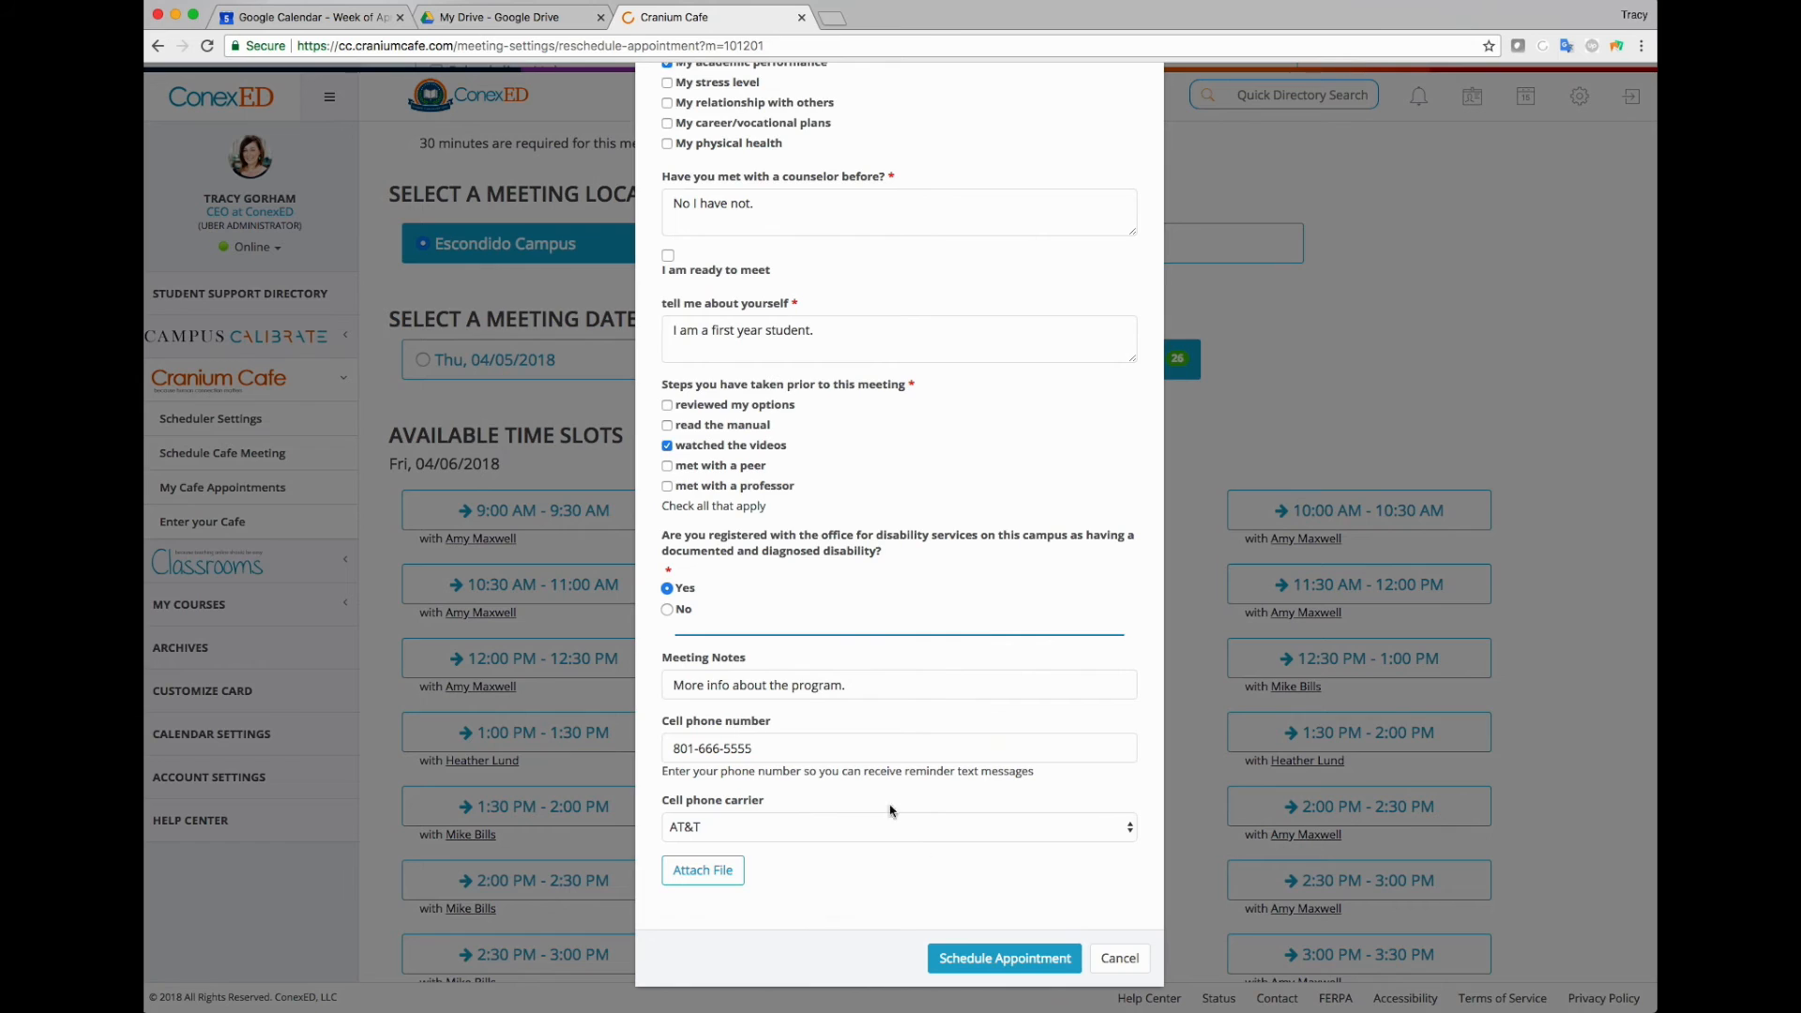
pyautogui.click(1003, 960)
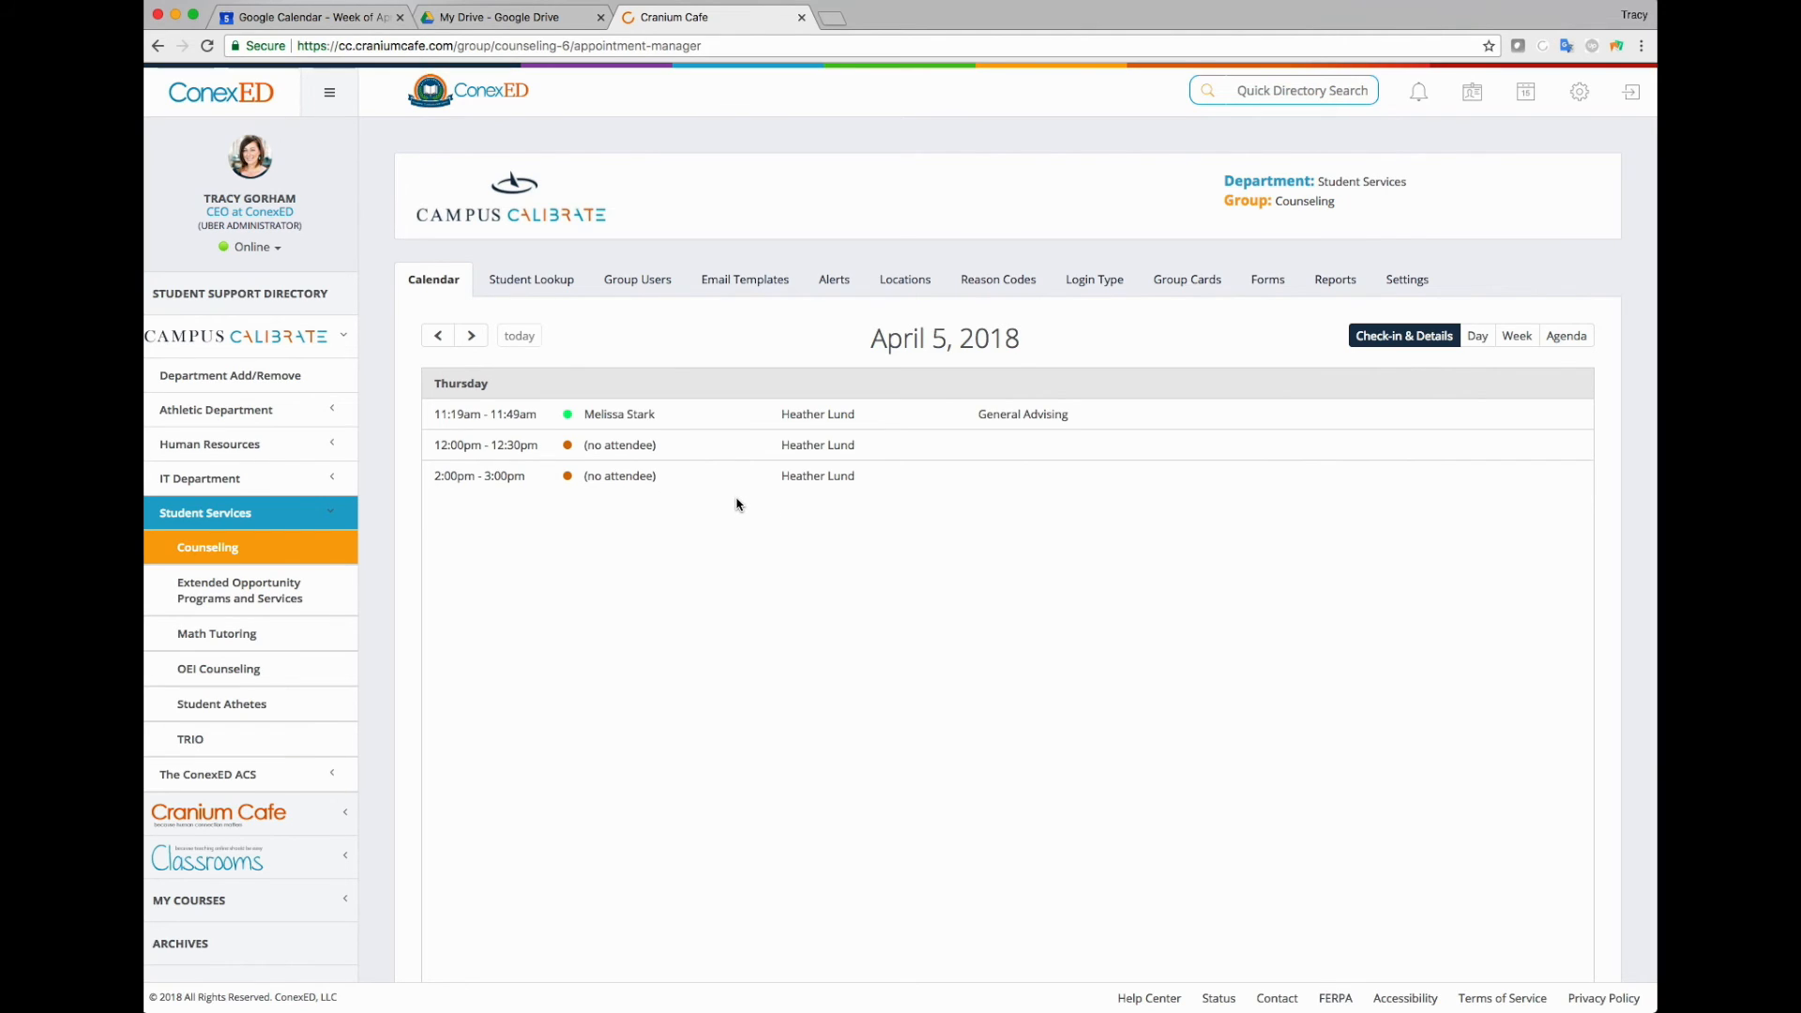
# Open the details of the 2:00pm - 3:00pm appointment and inspect its extension and student check-in options
pyautogui.click(829, 482)
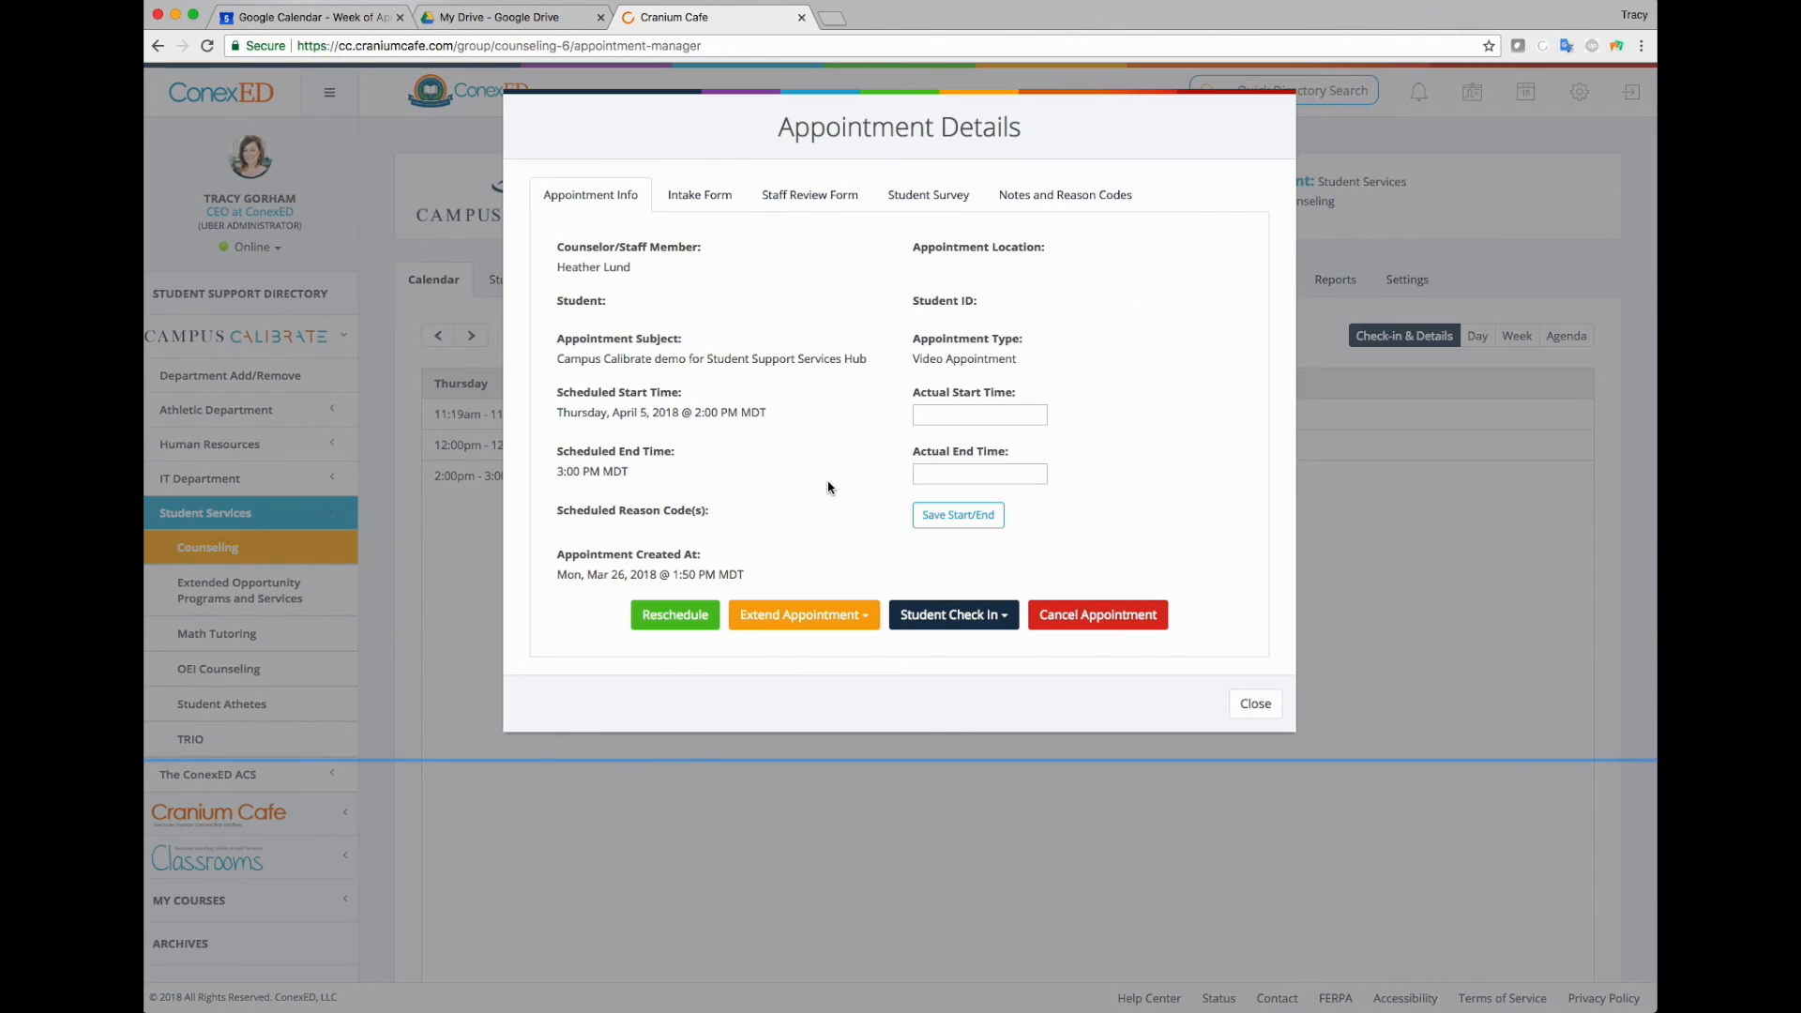
pyautogui.click(808, 616)
pyautogui.click(949, 616)
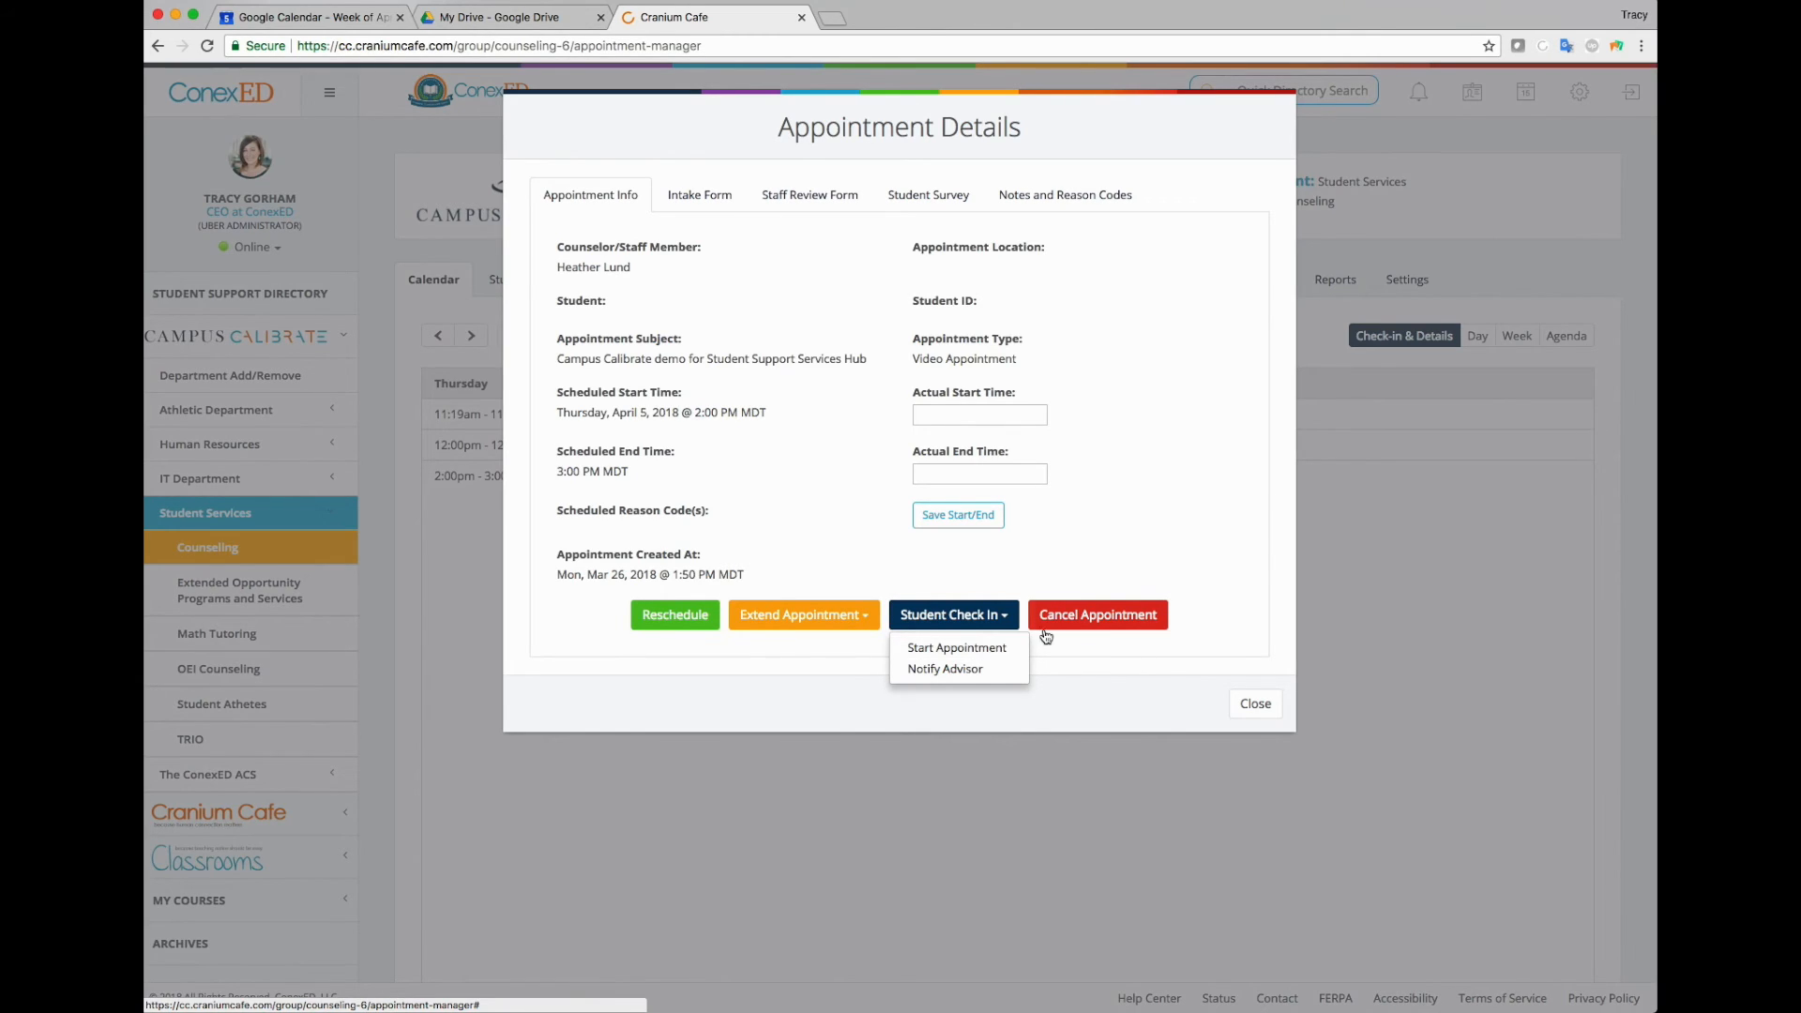
pyautogui.click(746, 707)
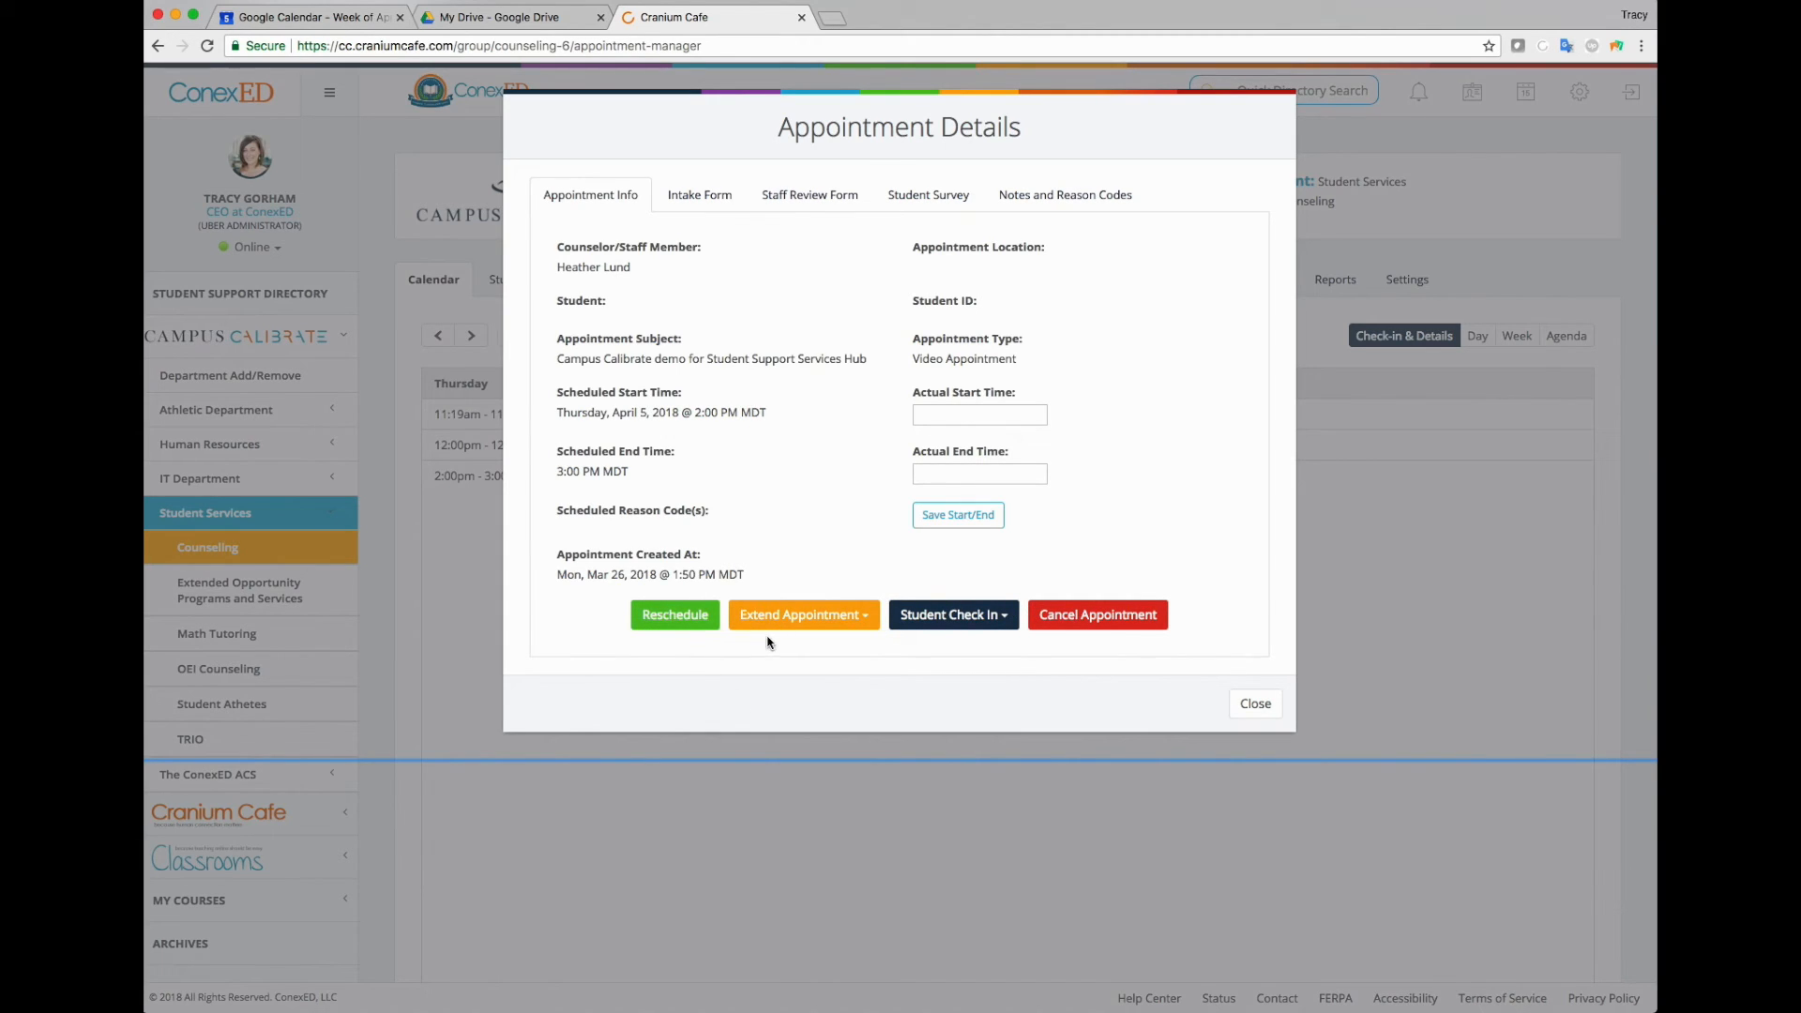
# Review the appointment's Intake Form, Staff Review Form, Student Survey, and Notes and Reason Codes, and close its details
pyautogui.click(696, 200)
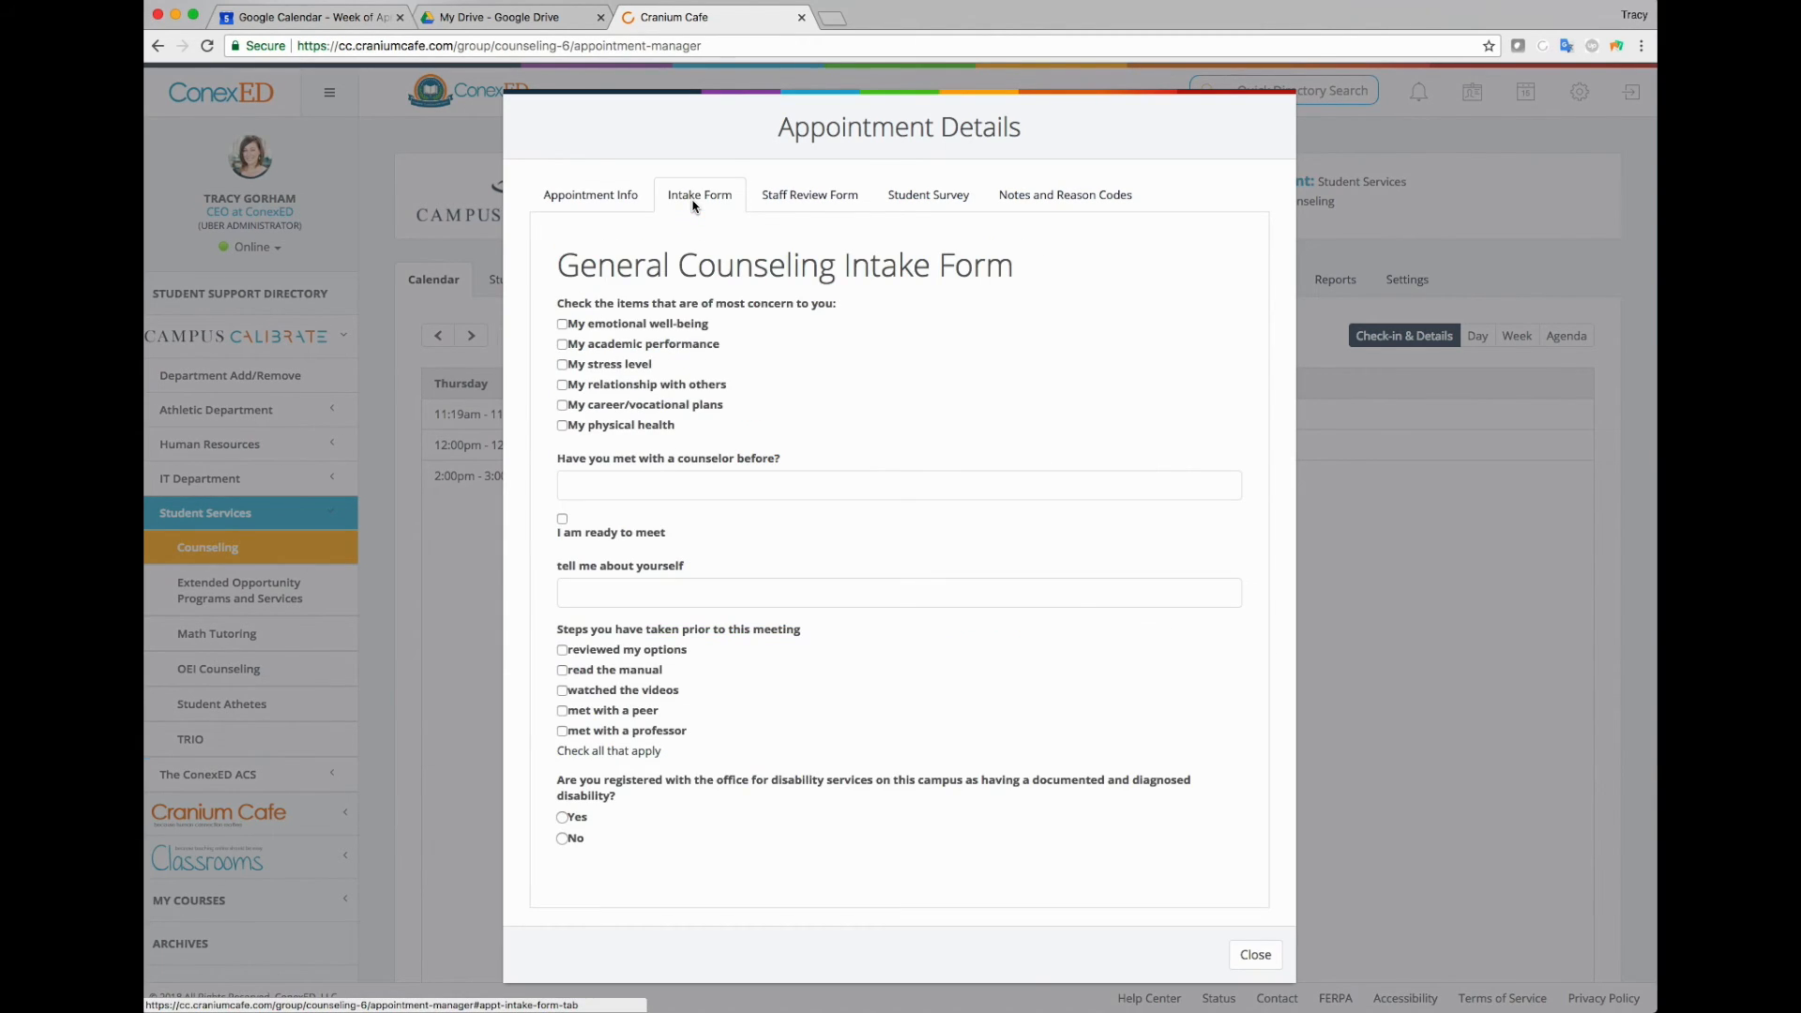
pyautogui.click(789, 201)
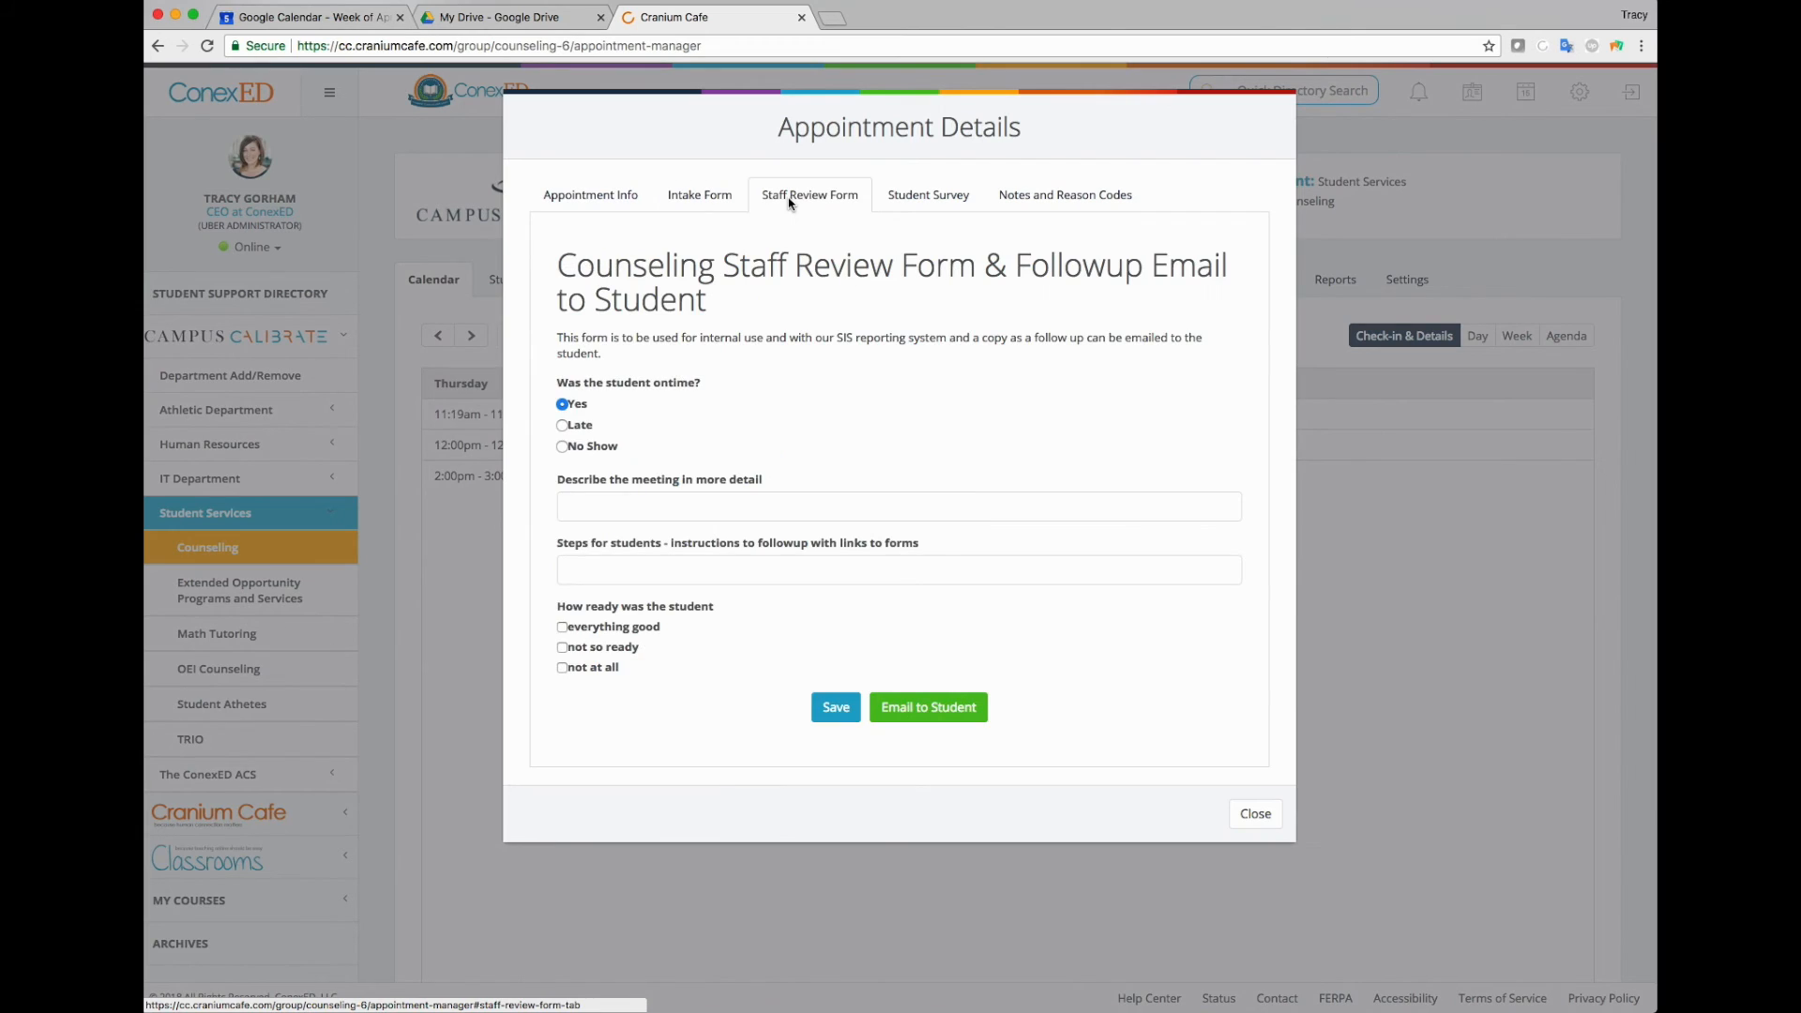
pyautogui.click(925, 193)
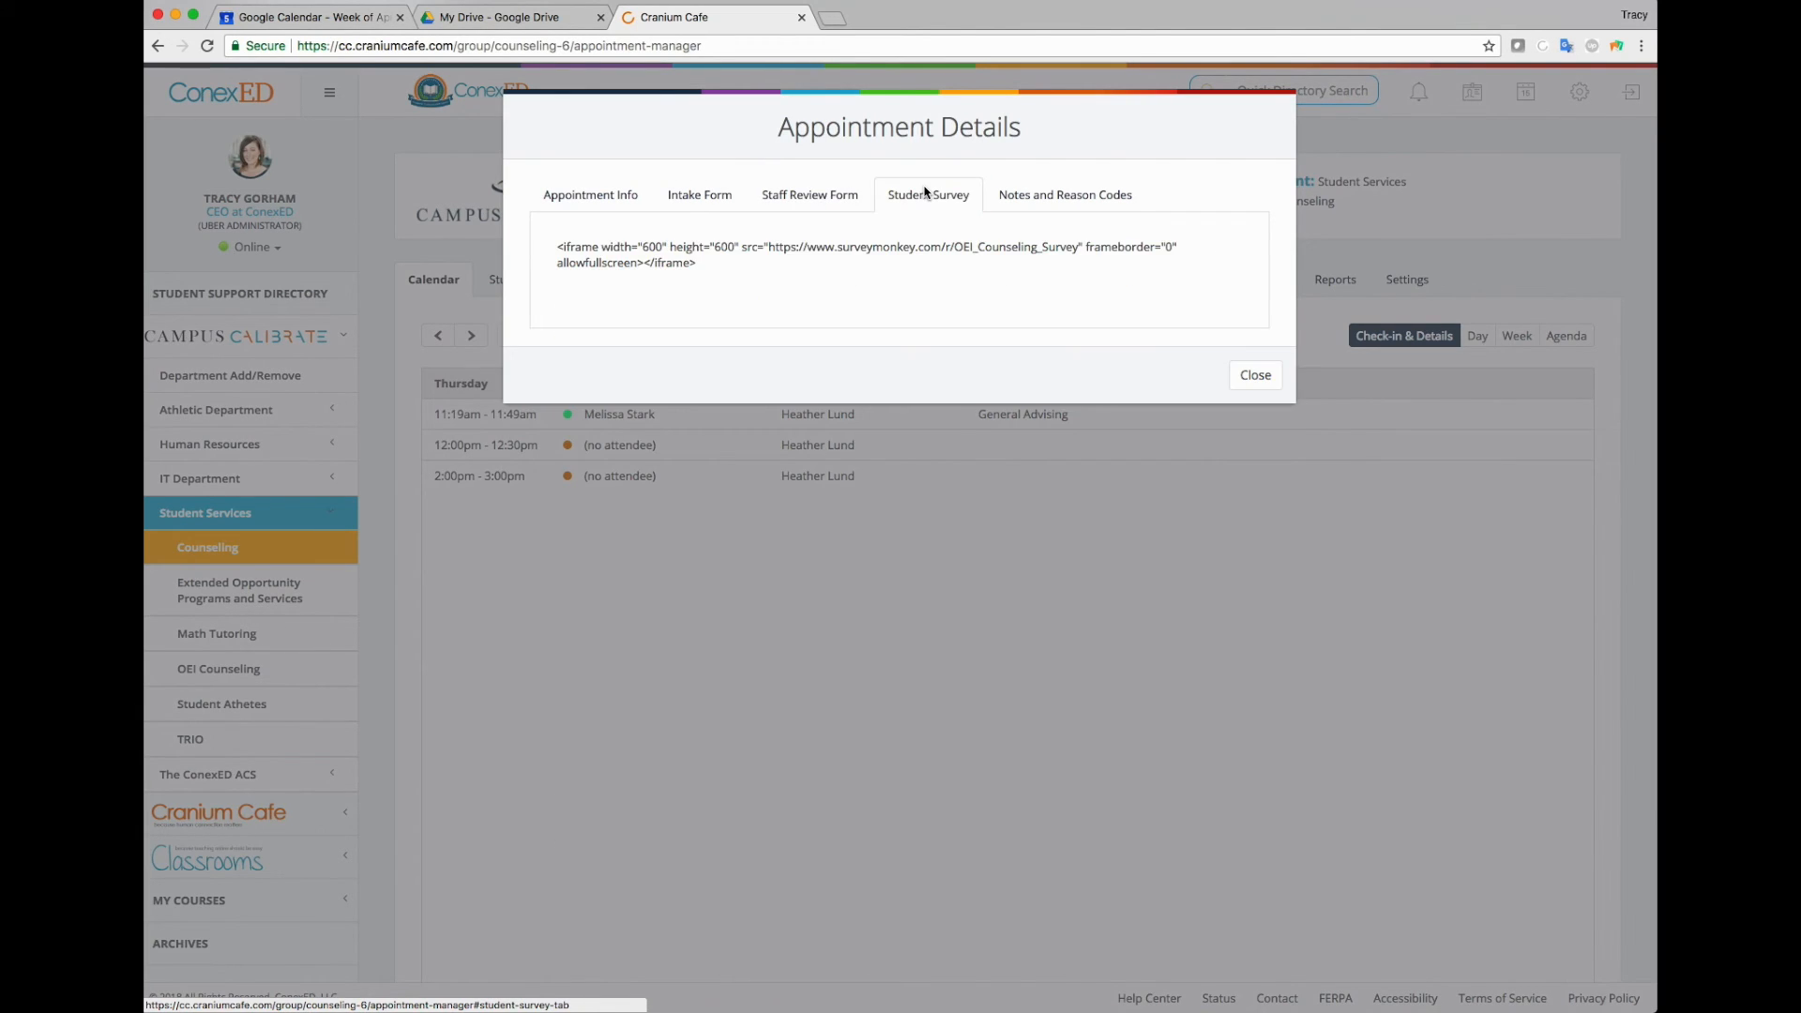
pyautogui.click(1052, 198)
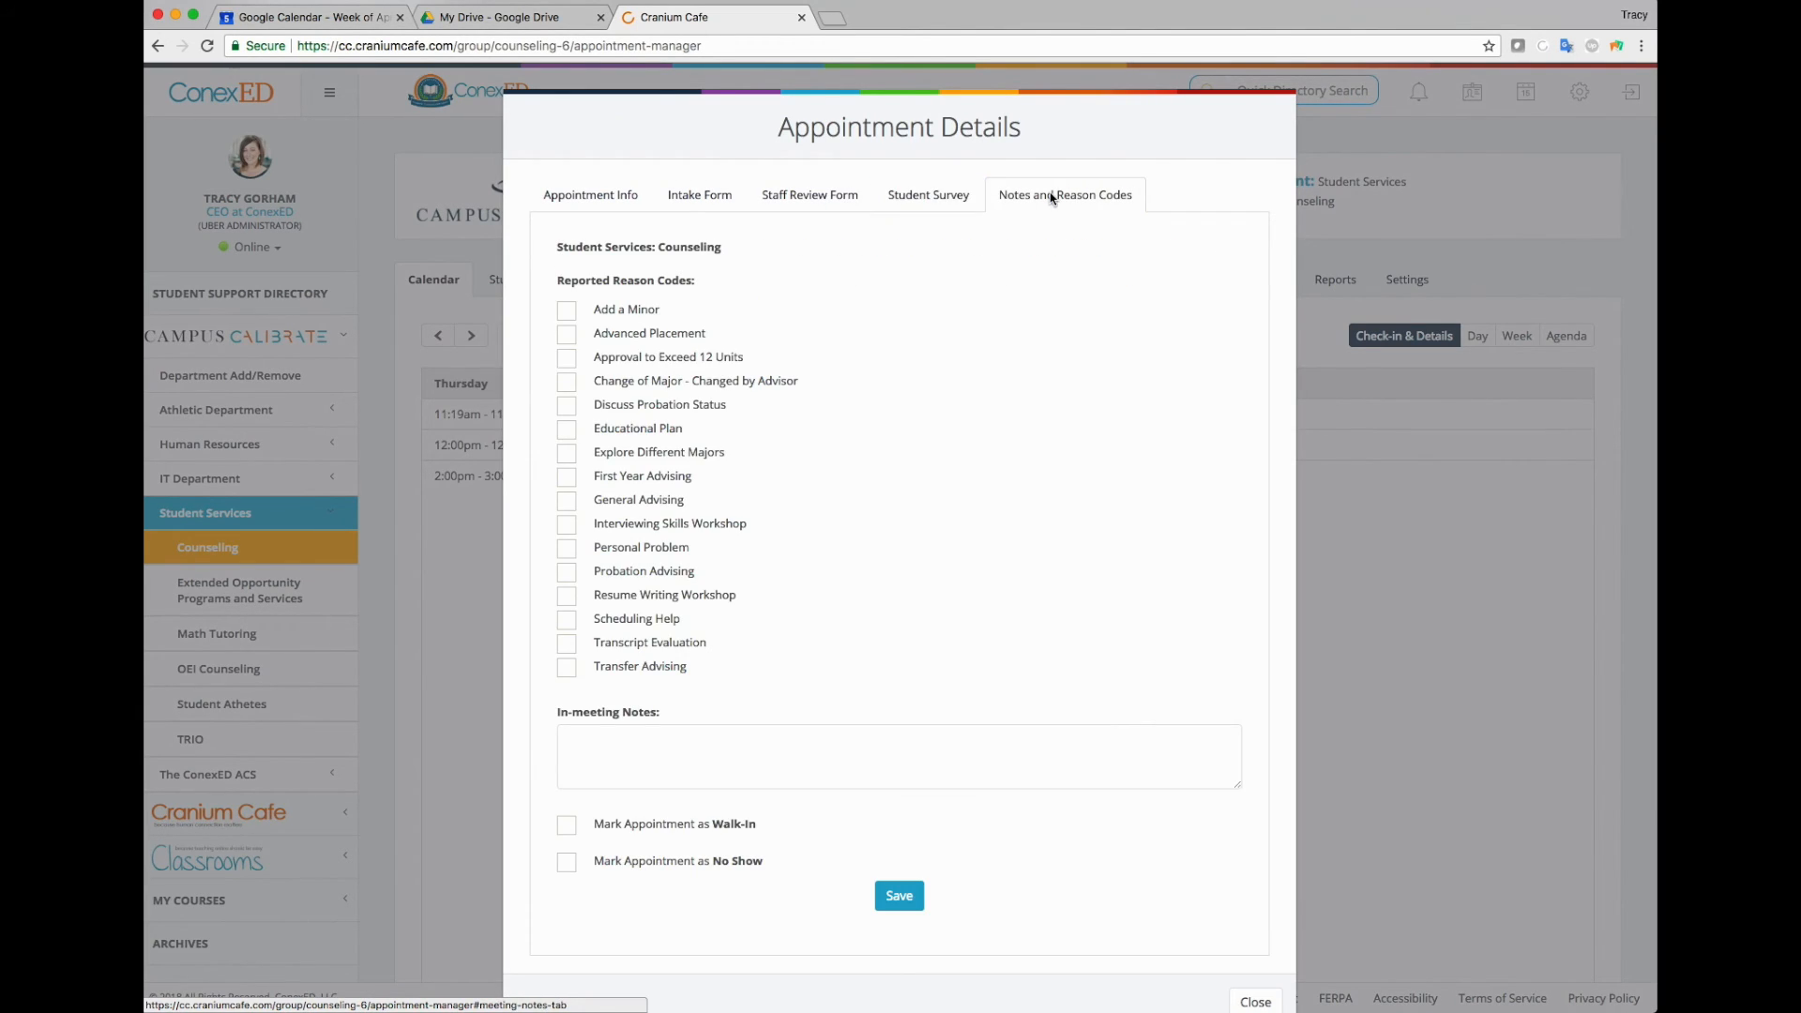
pyautogui.press('Escape')
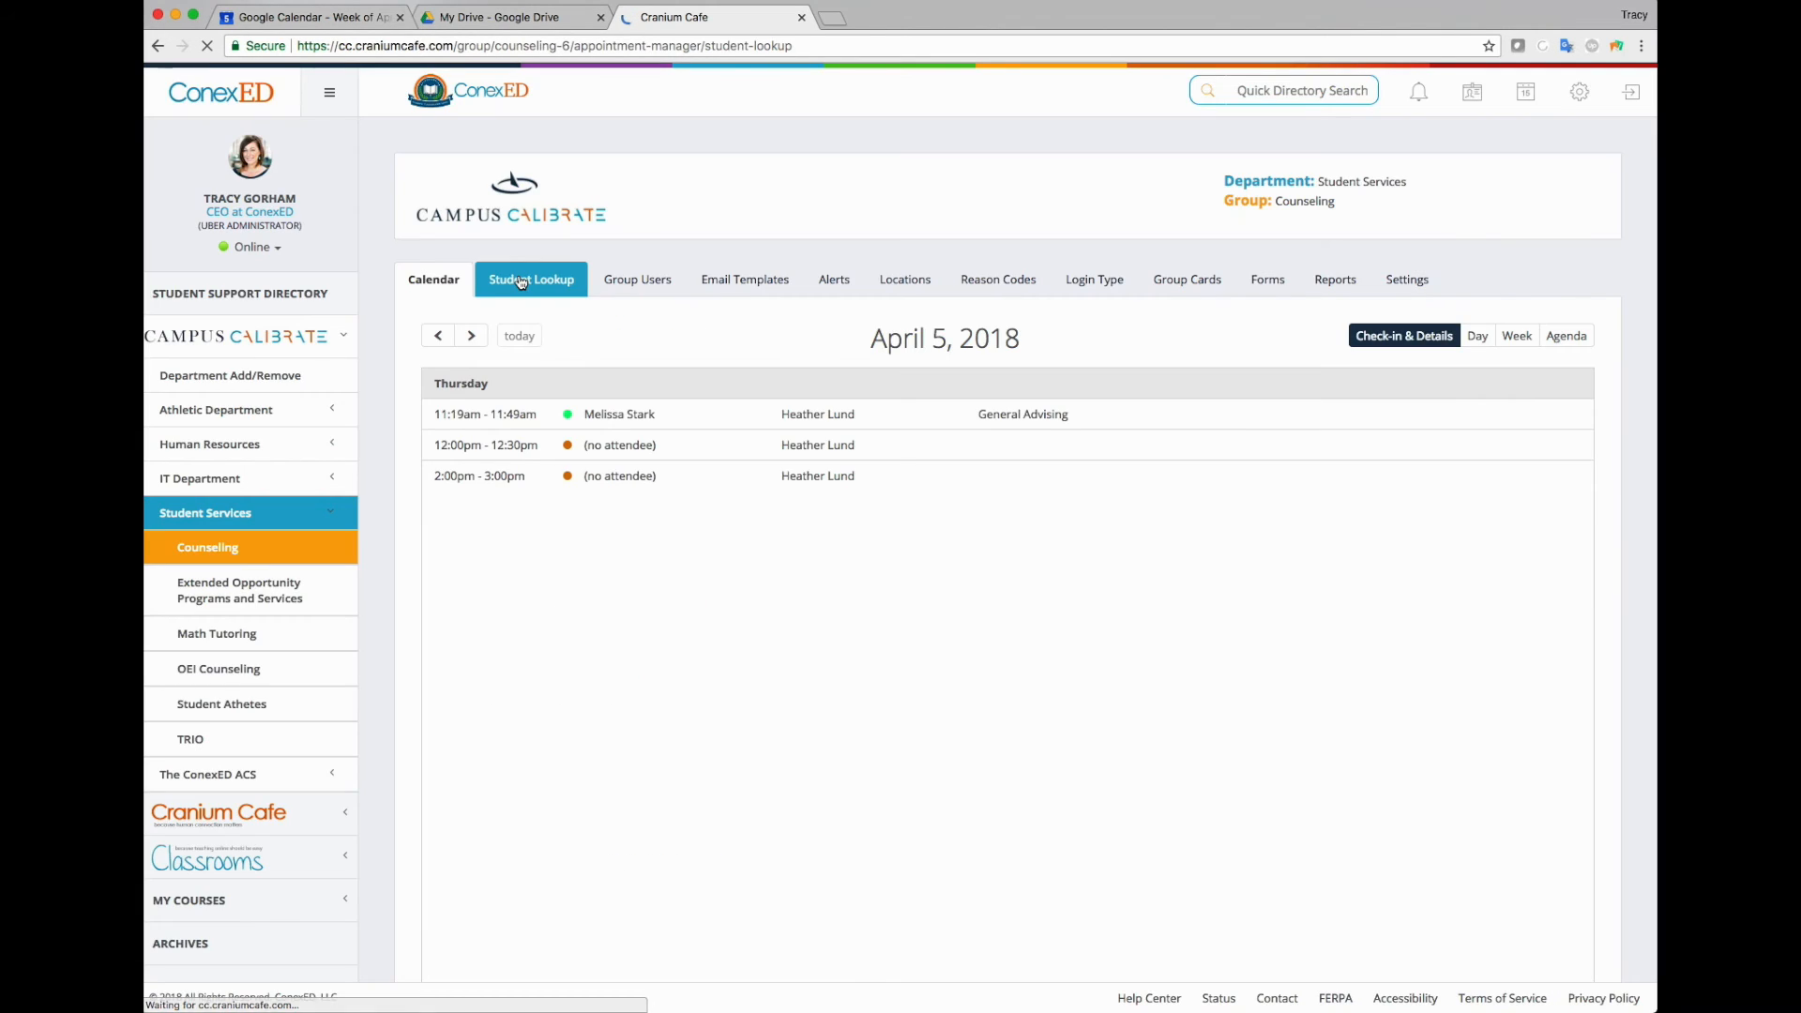
# Go to Student Lookup, inspect the fields of the Add Student form, and cancel it
pyautogui.click(521, 279)
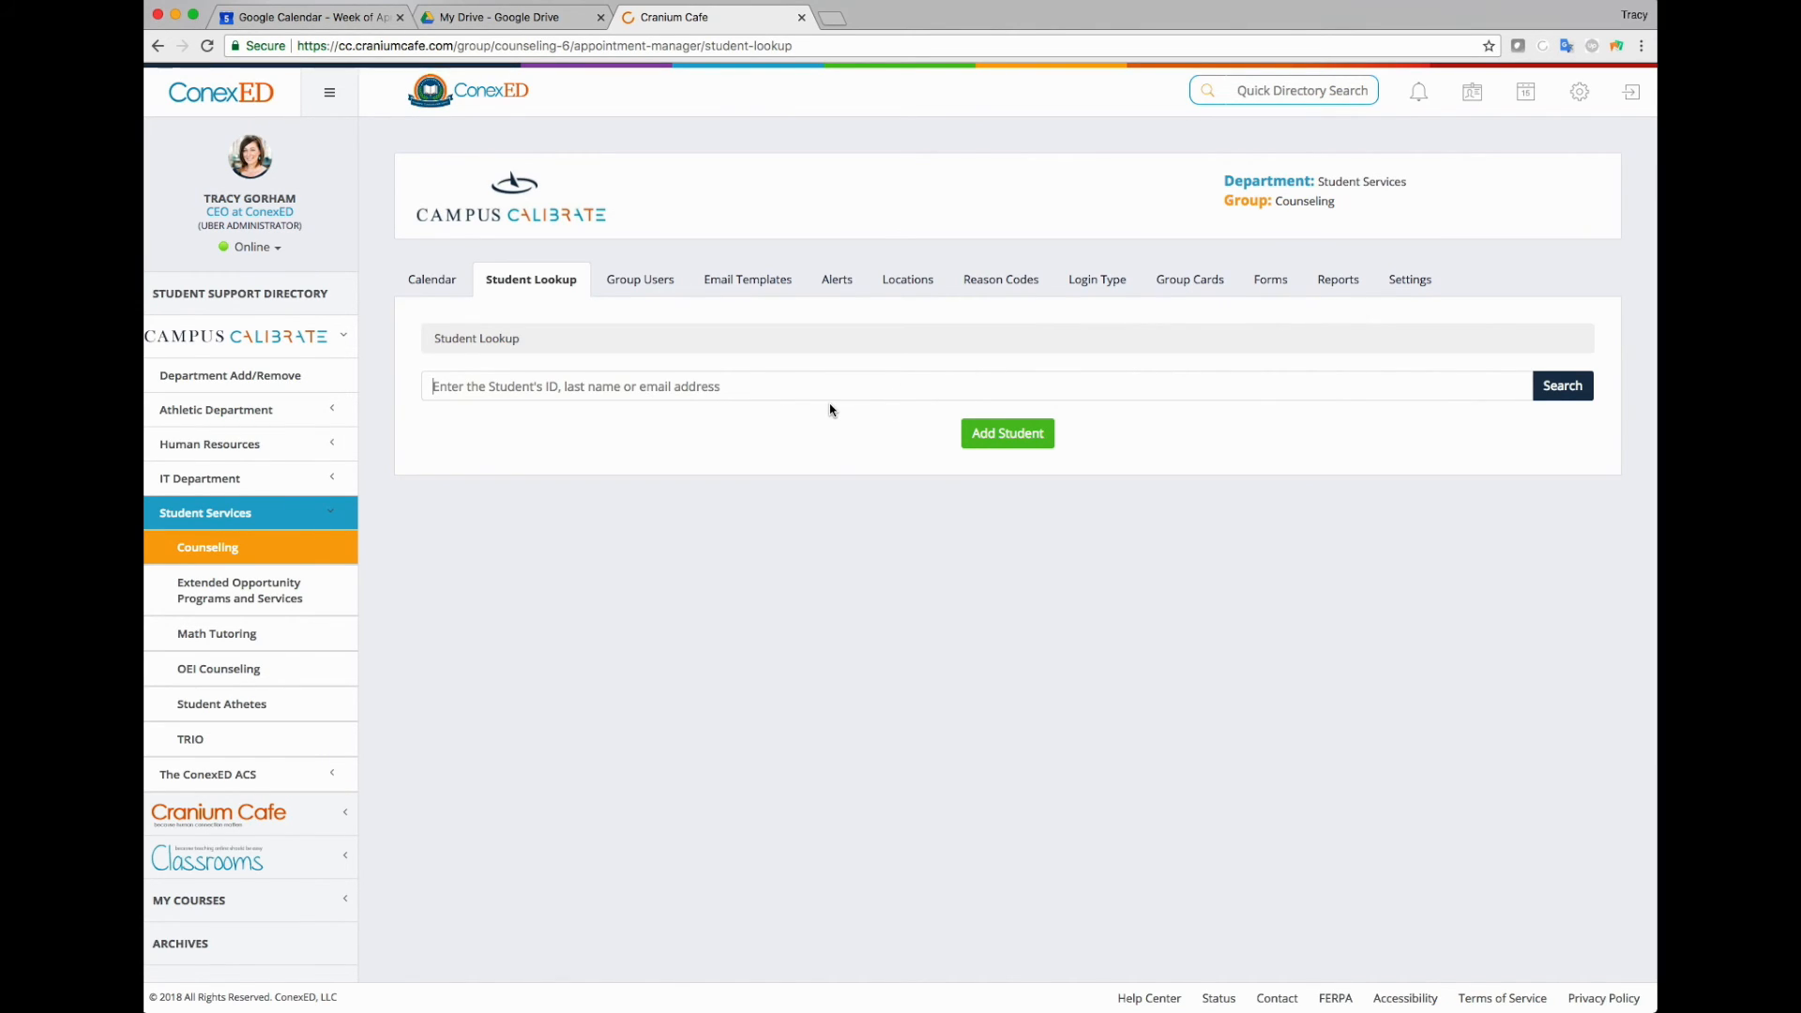
pyautogui.click(1009, 440)
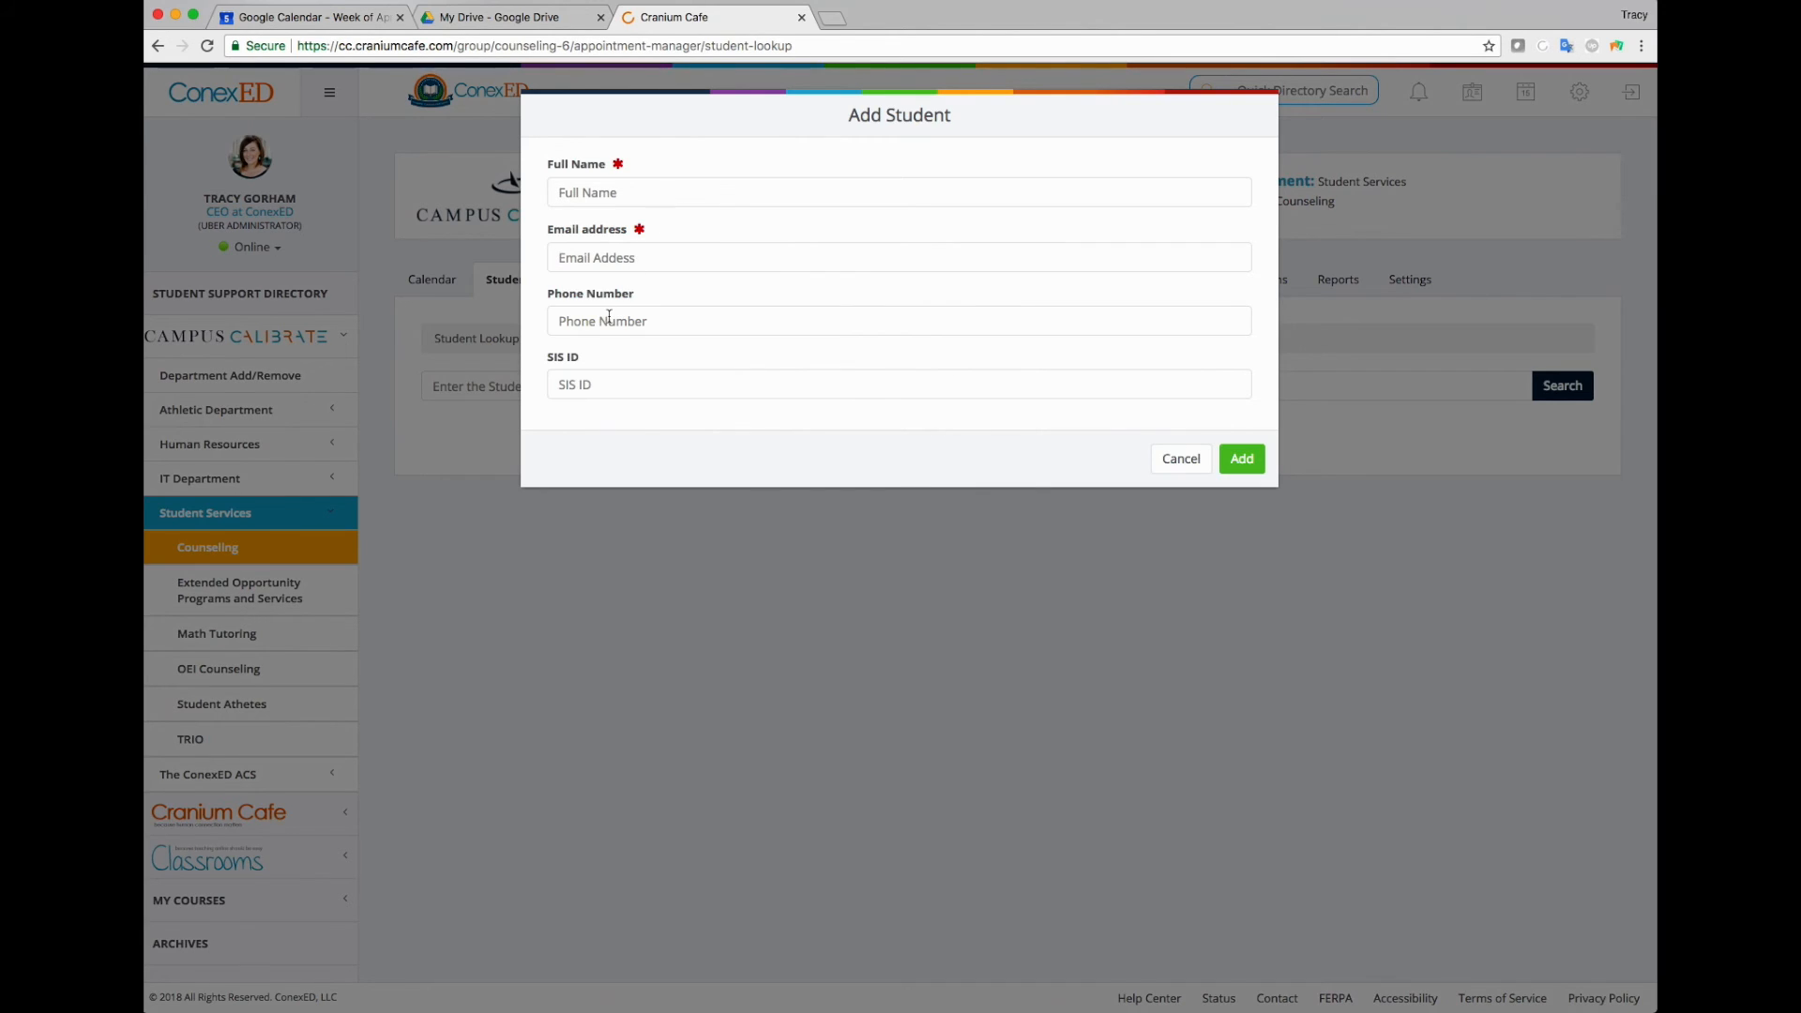
pyautogui.click(611, 386)
pyautogui.click(1173, 464)
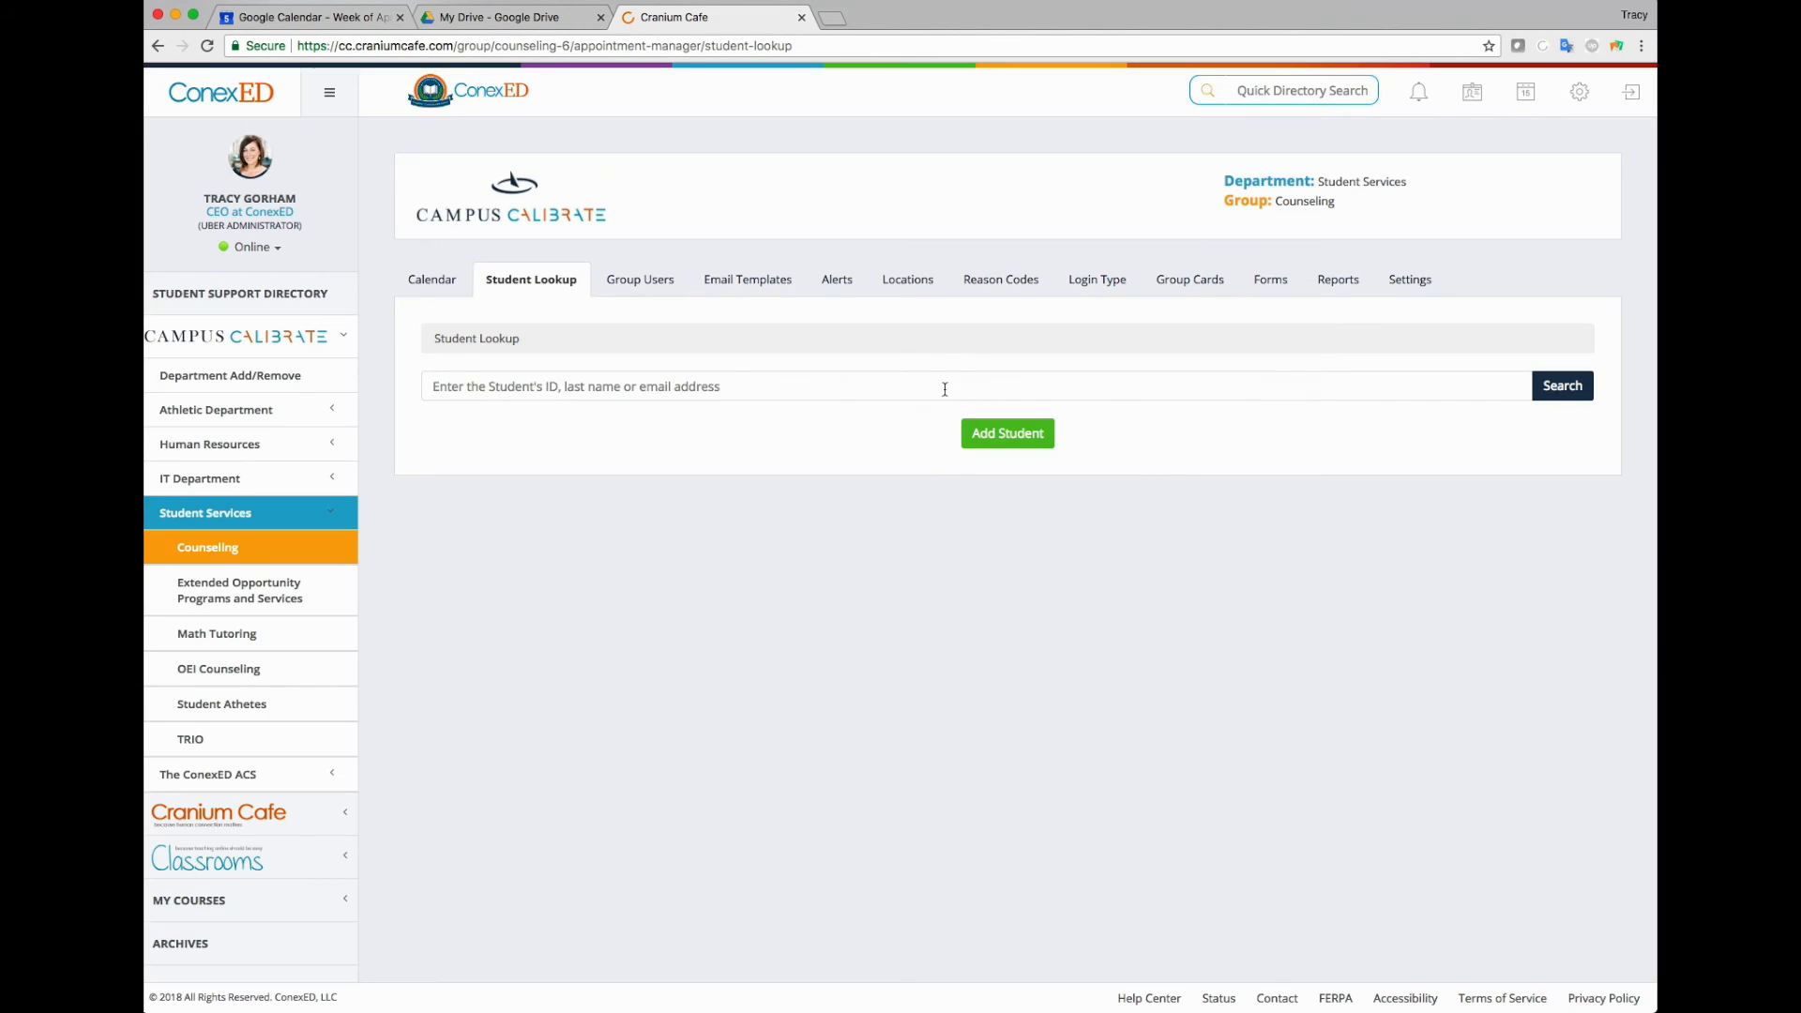
# Search Student Lookup for 001 and open the details of the first listed student
pyautogui.click(776, 388)
pyautogui.write('001')
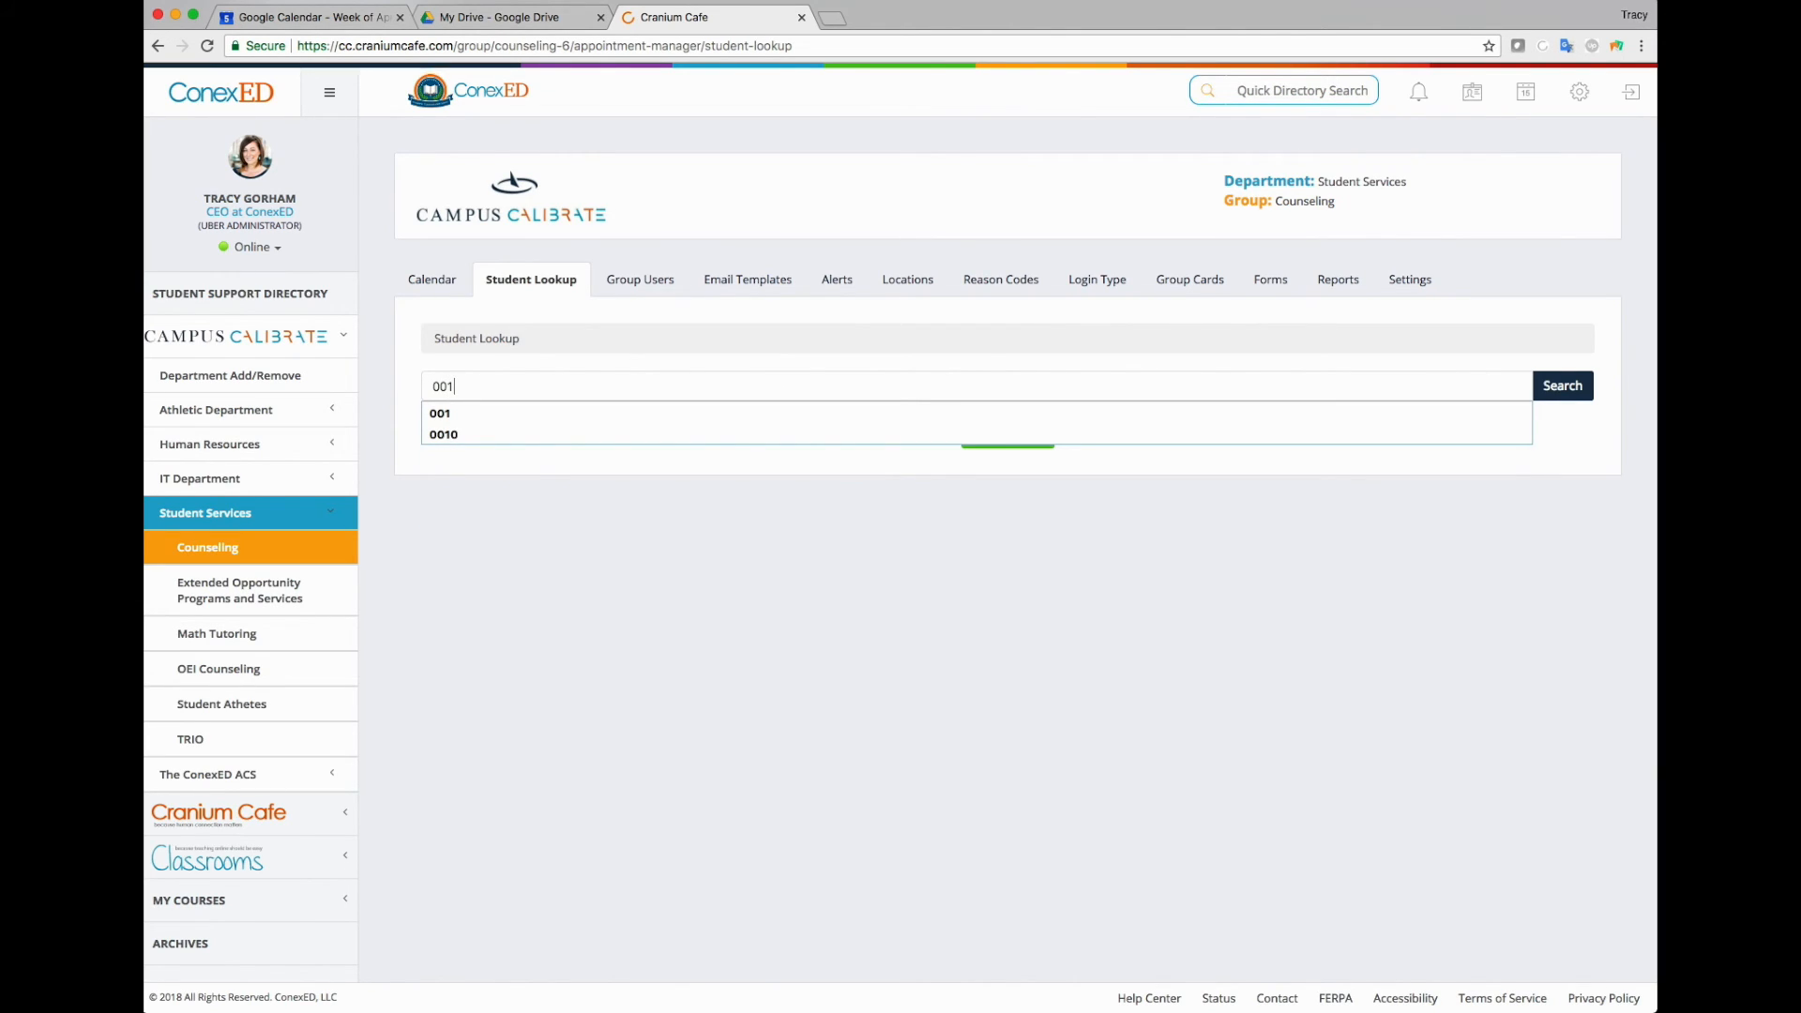
pyautogui.press('Return')
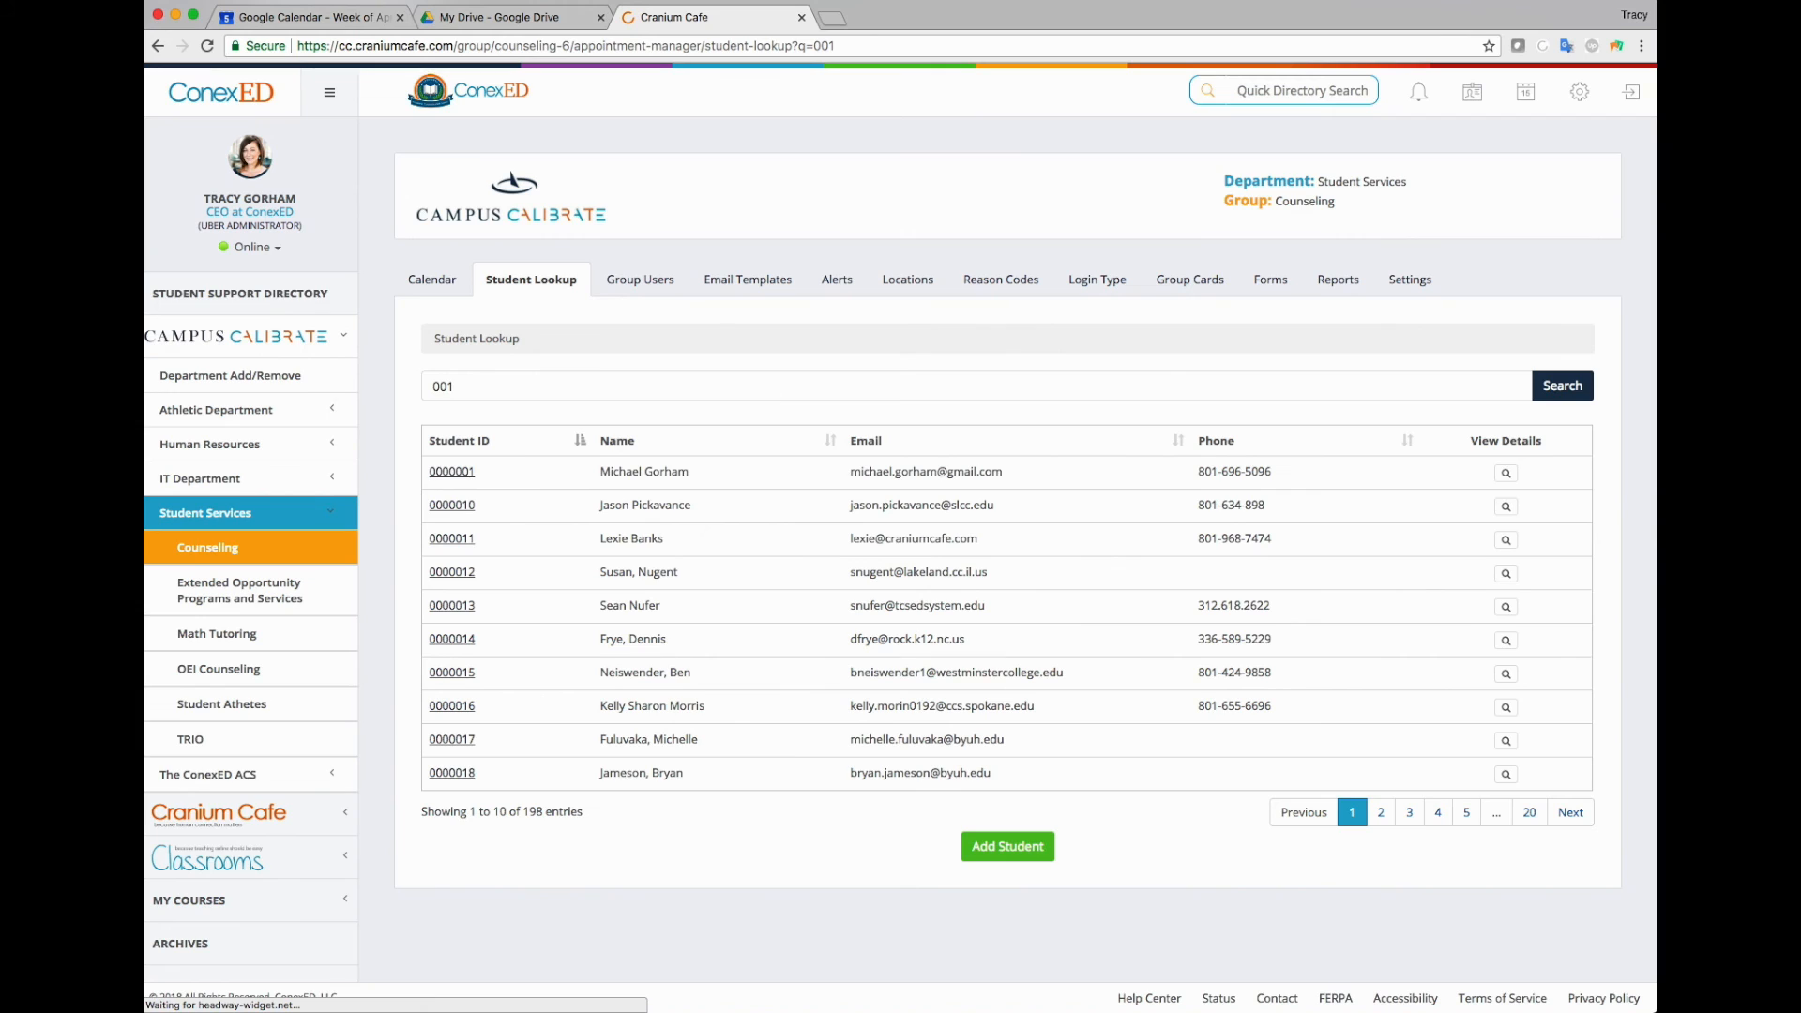
pyautogui.click(1506, 476)
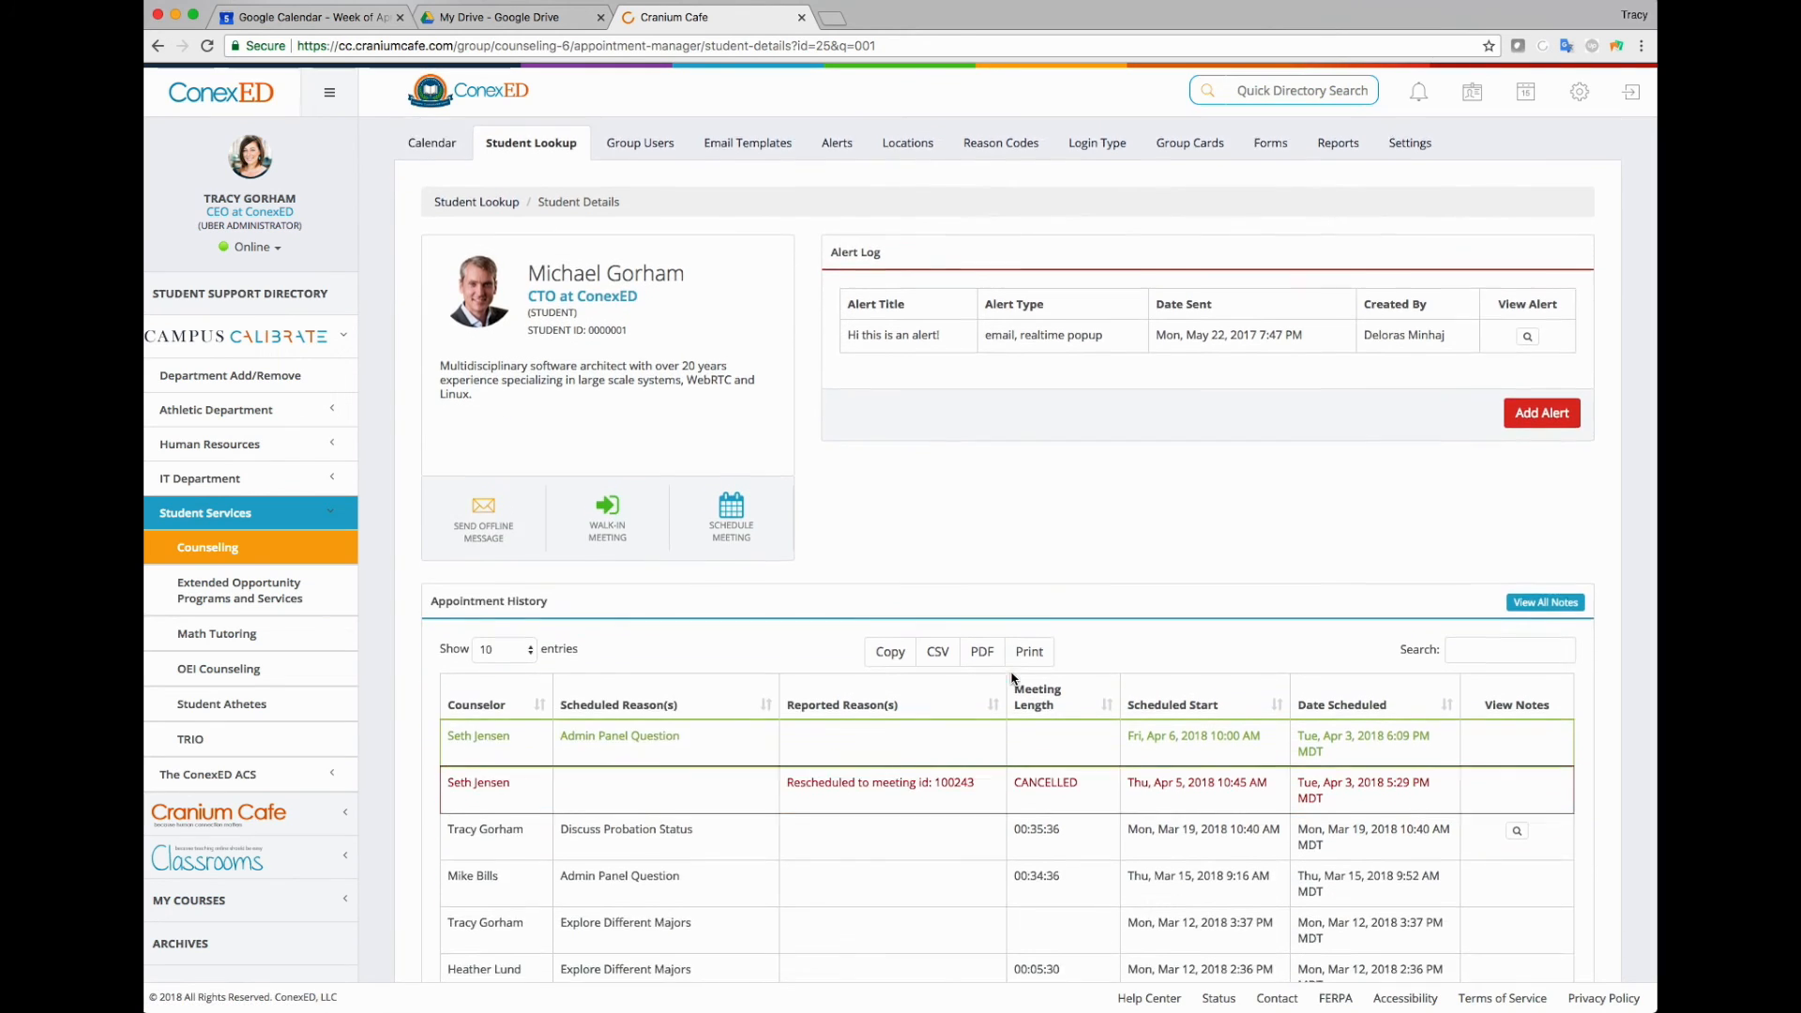
# Examine the student's Alert Log, meeting options, and Appointment History, including the details of individual past and upcoming meetings
pyautogui.scroll(-1, 1012, 677)
pyautogui.moveTo(836, 227); pyautogui.dragTo(903, 231)
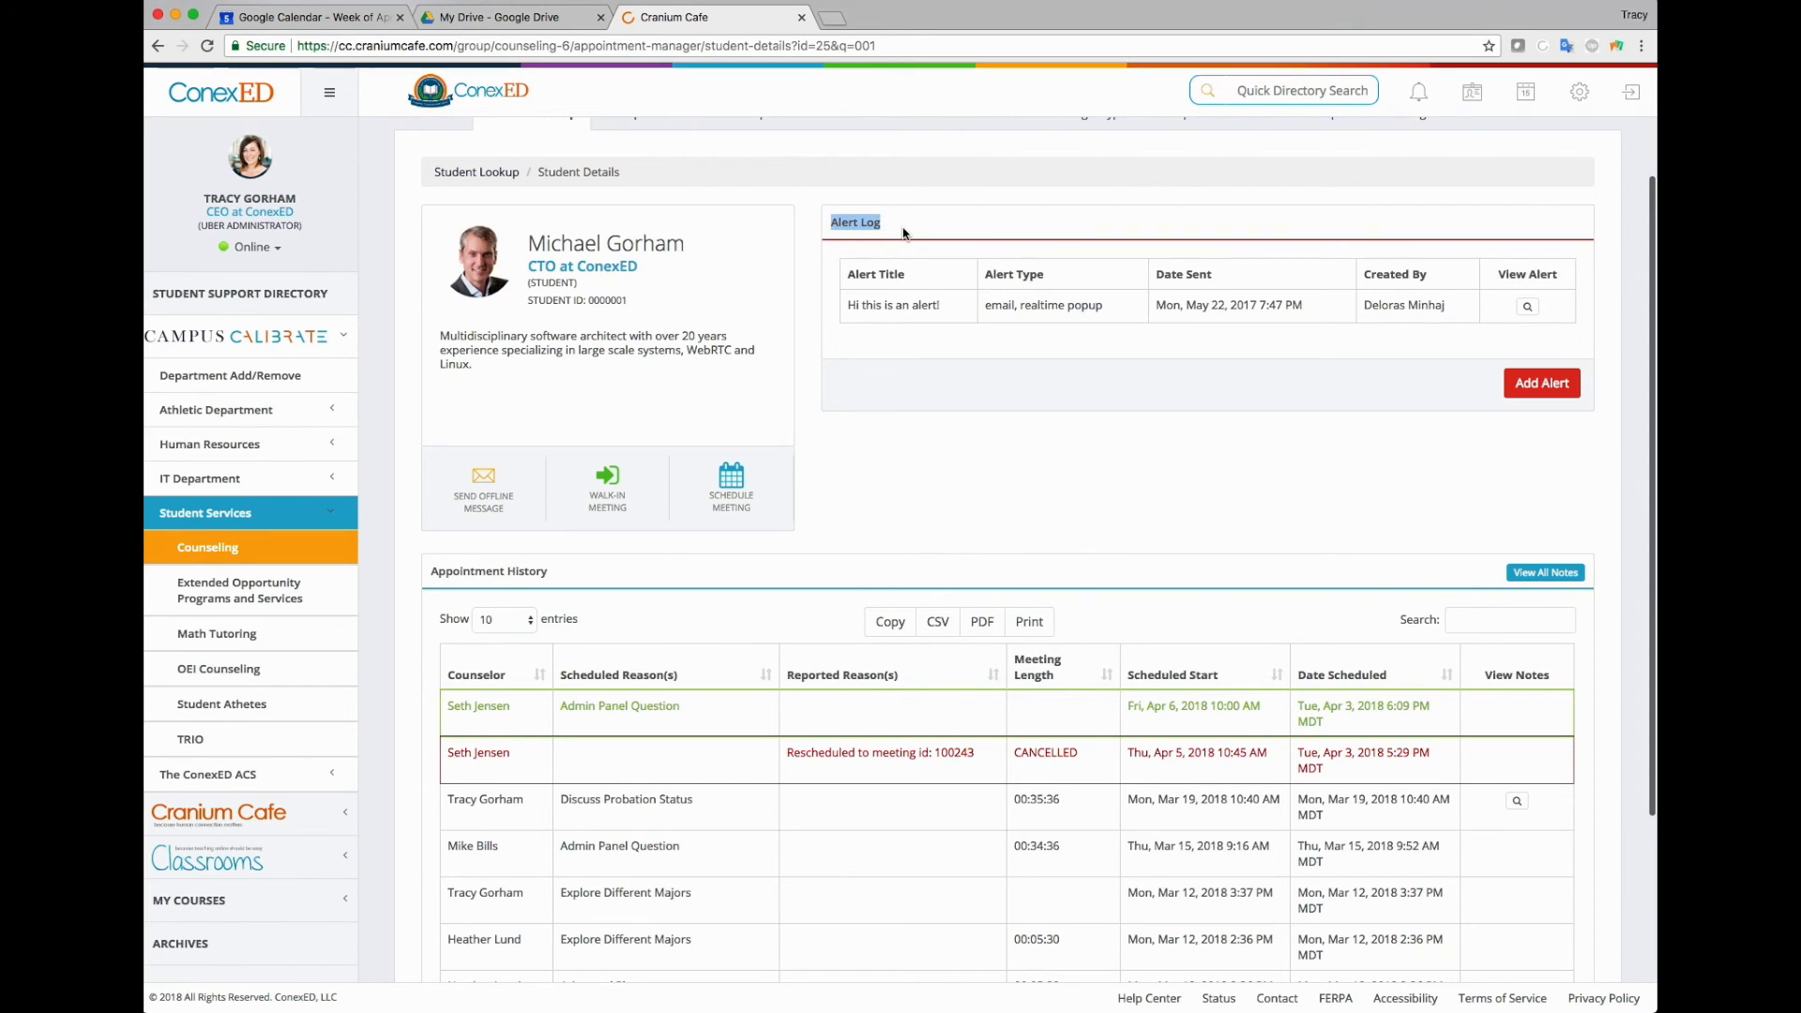
pyautogui.scroll(-1, 938, 460)
pyautogui.click(978, 443)
pyautogui.scroll(-1, 978, 442)
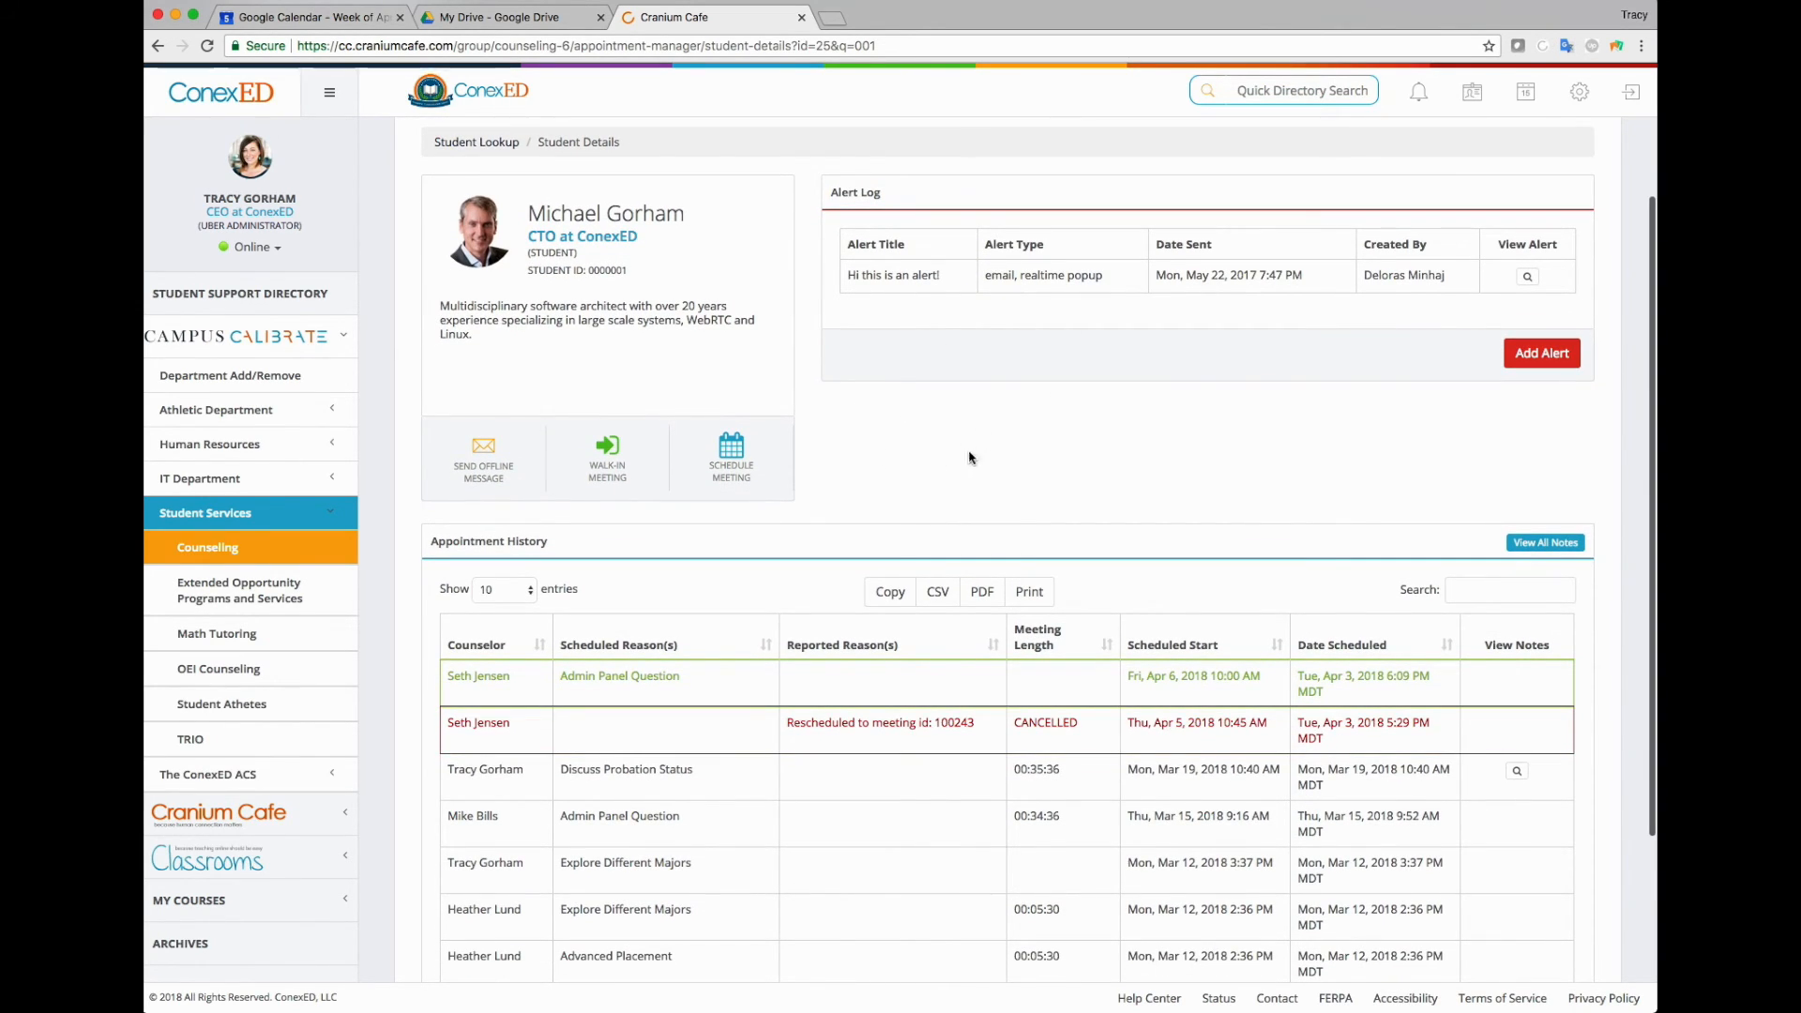
pyautogui.scroll(-2, 1003, 462)
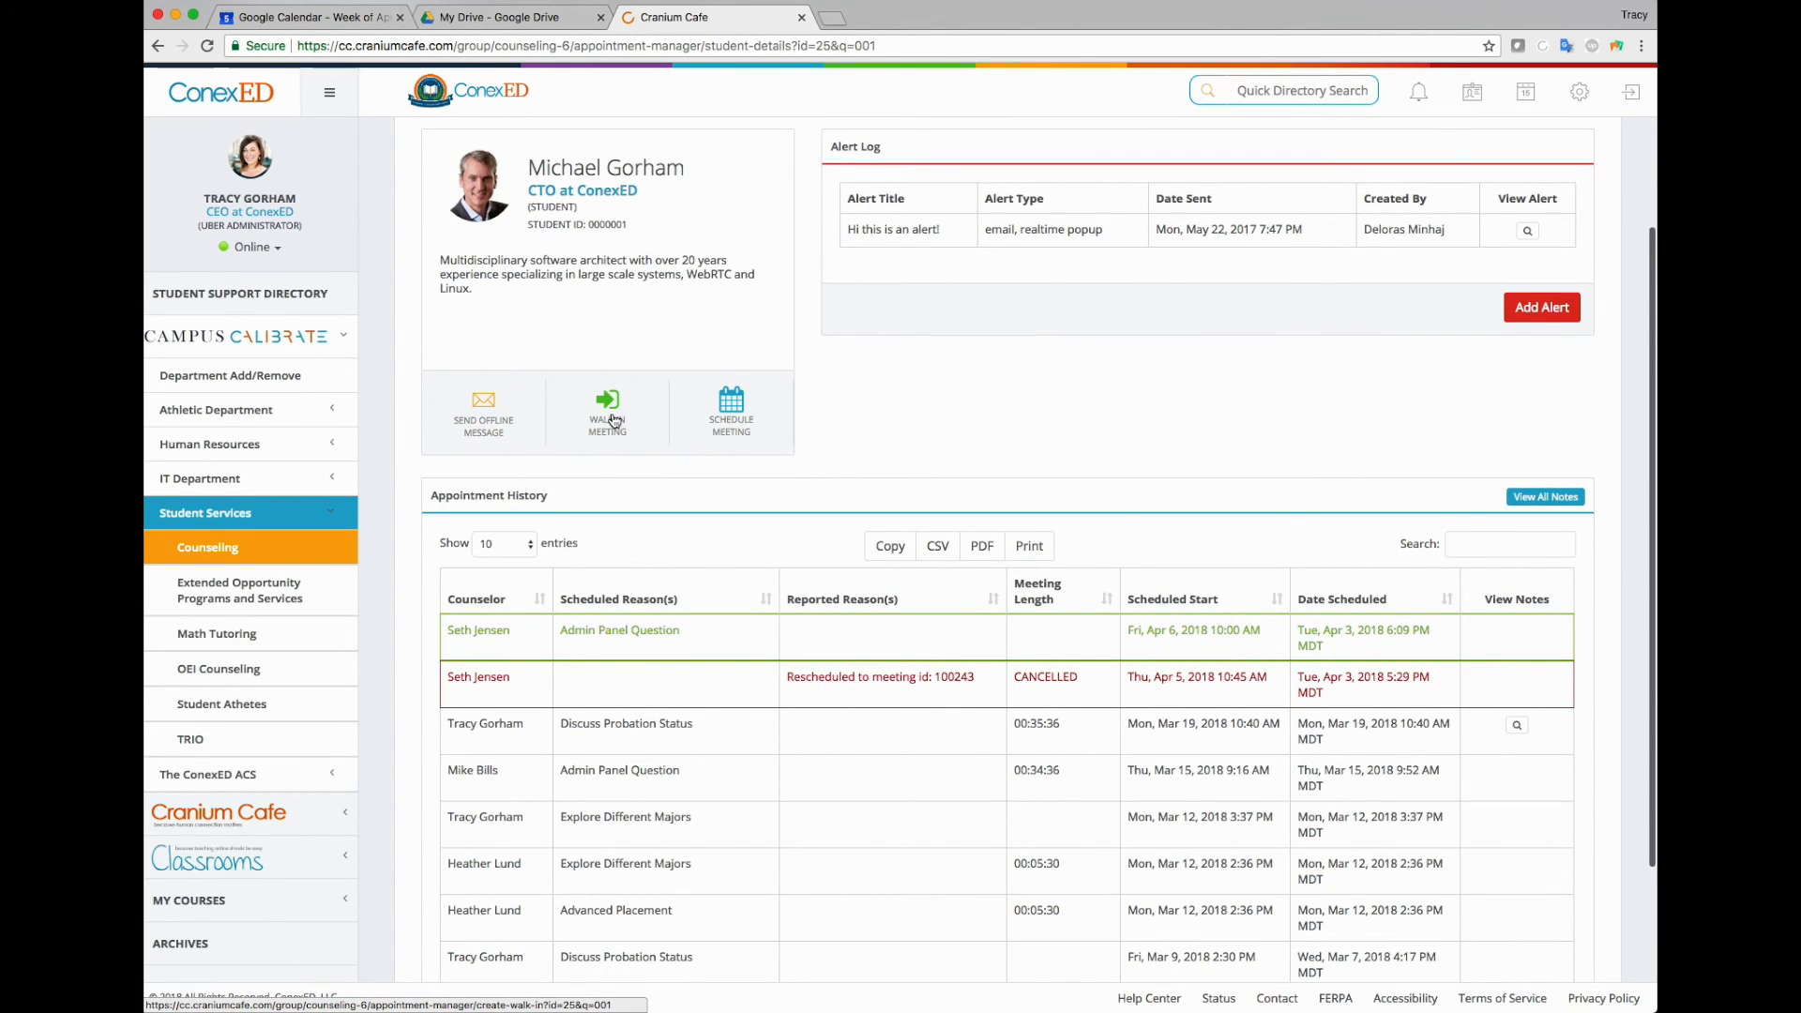
pyautogui.scroll(-1, 611, 416)
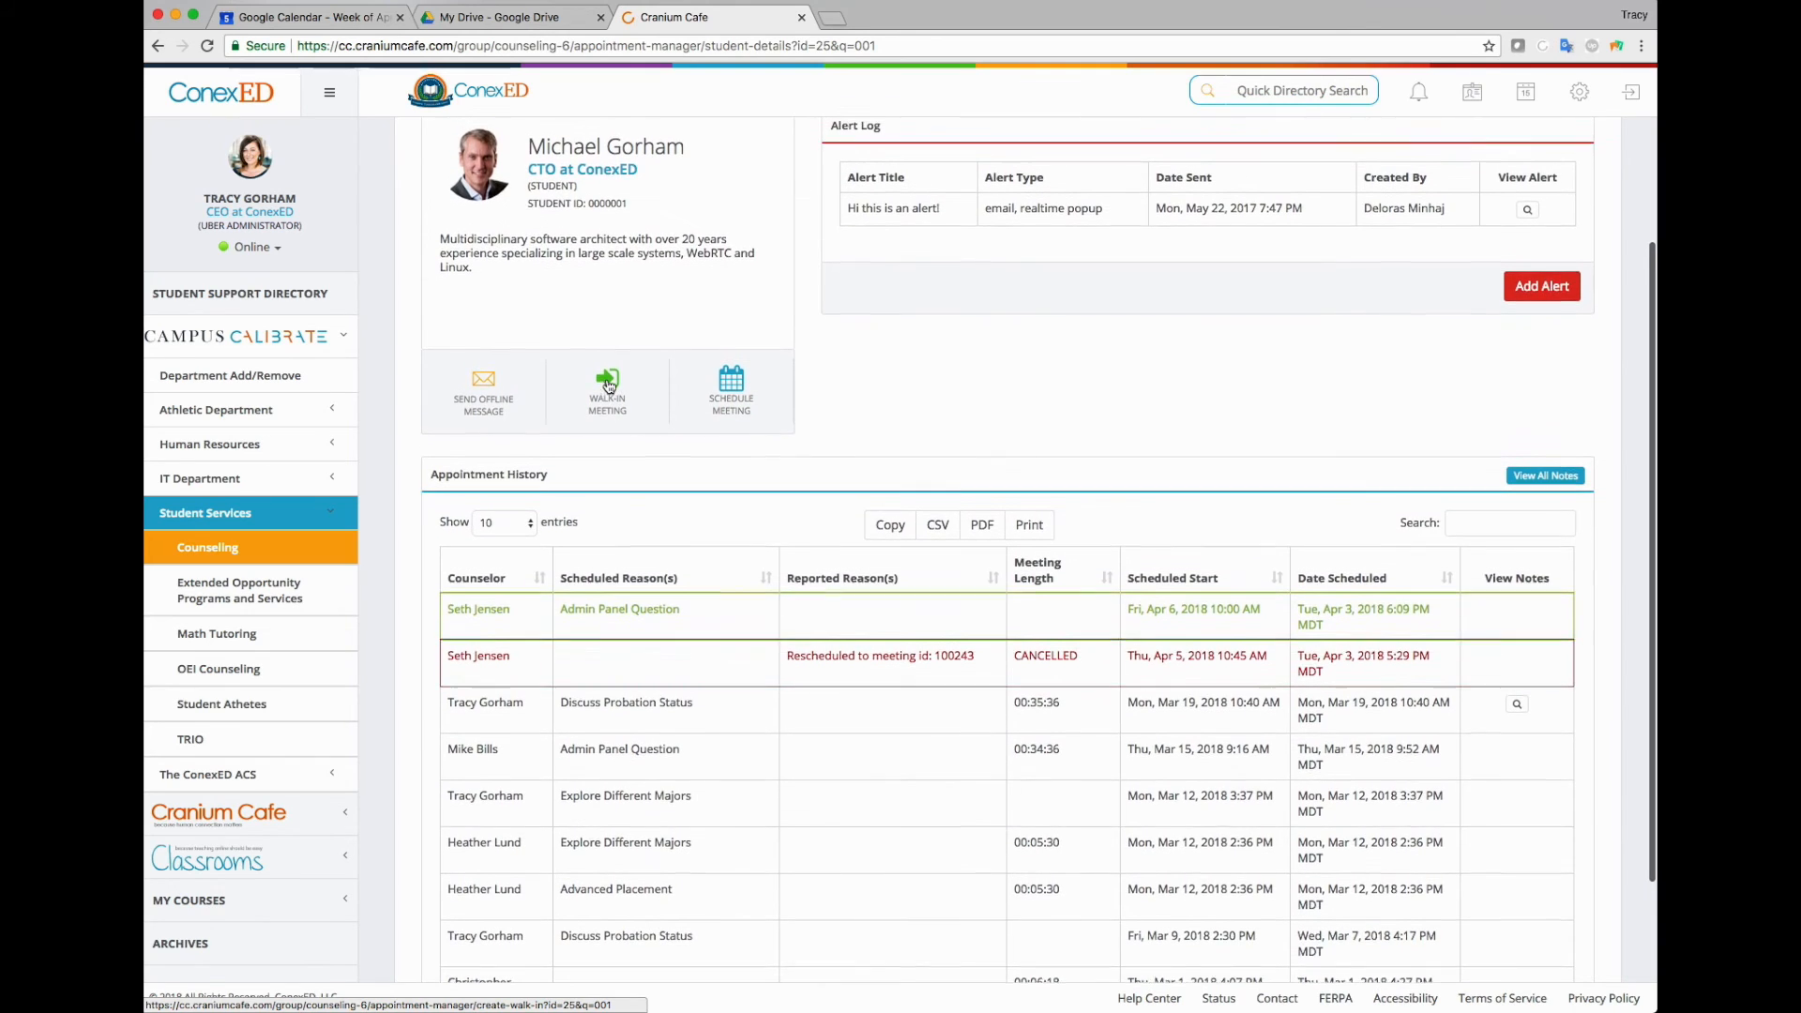
pyautogui.scroll(-5, 1146, 695)
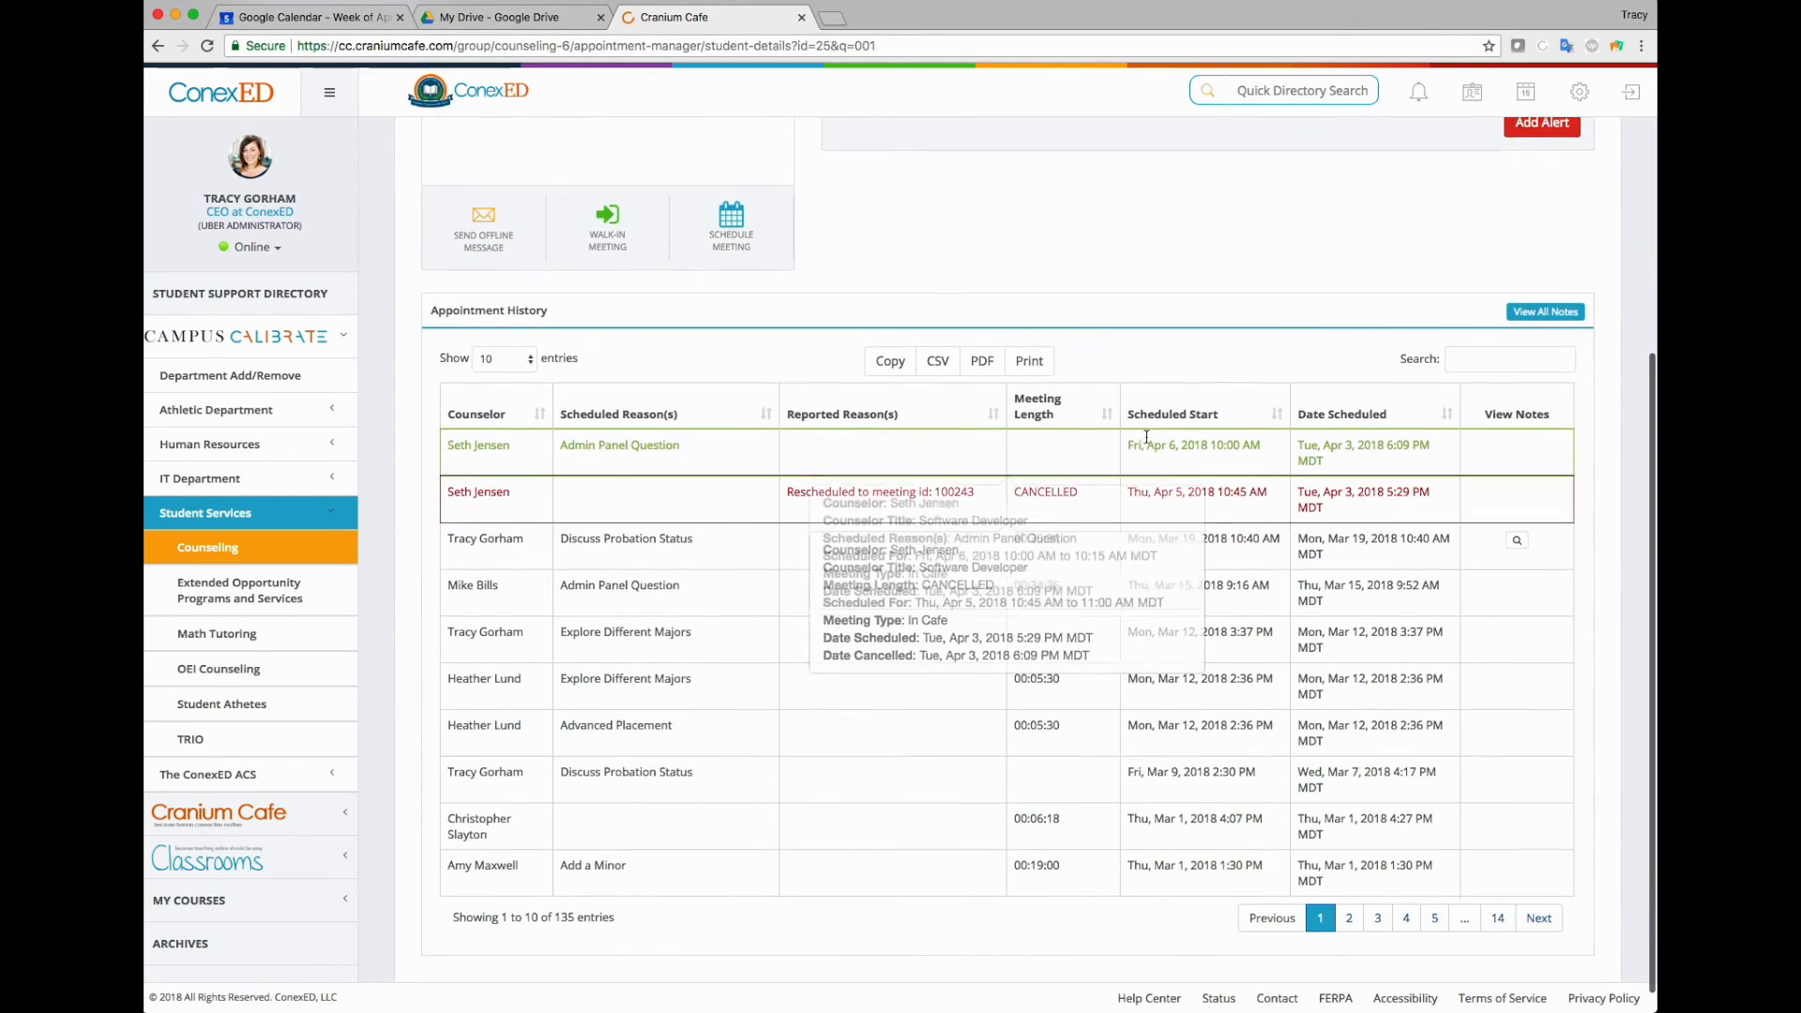
pyautogui.moveTo(705, 555)
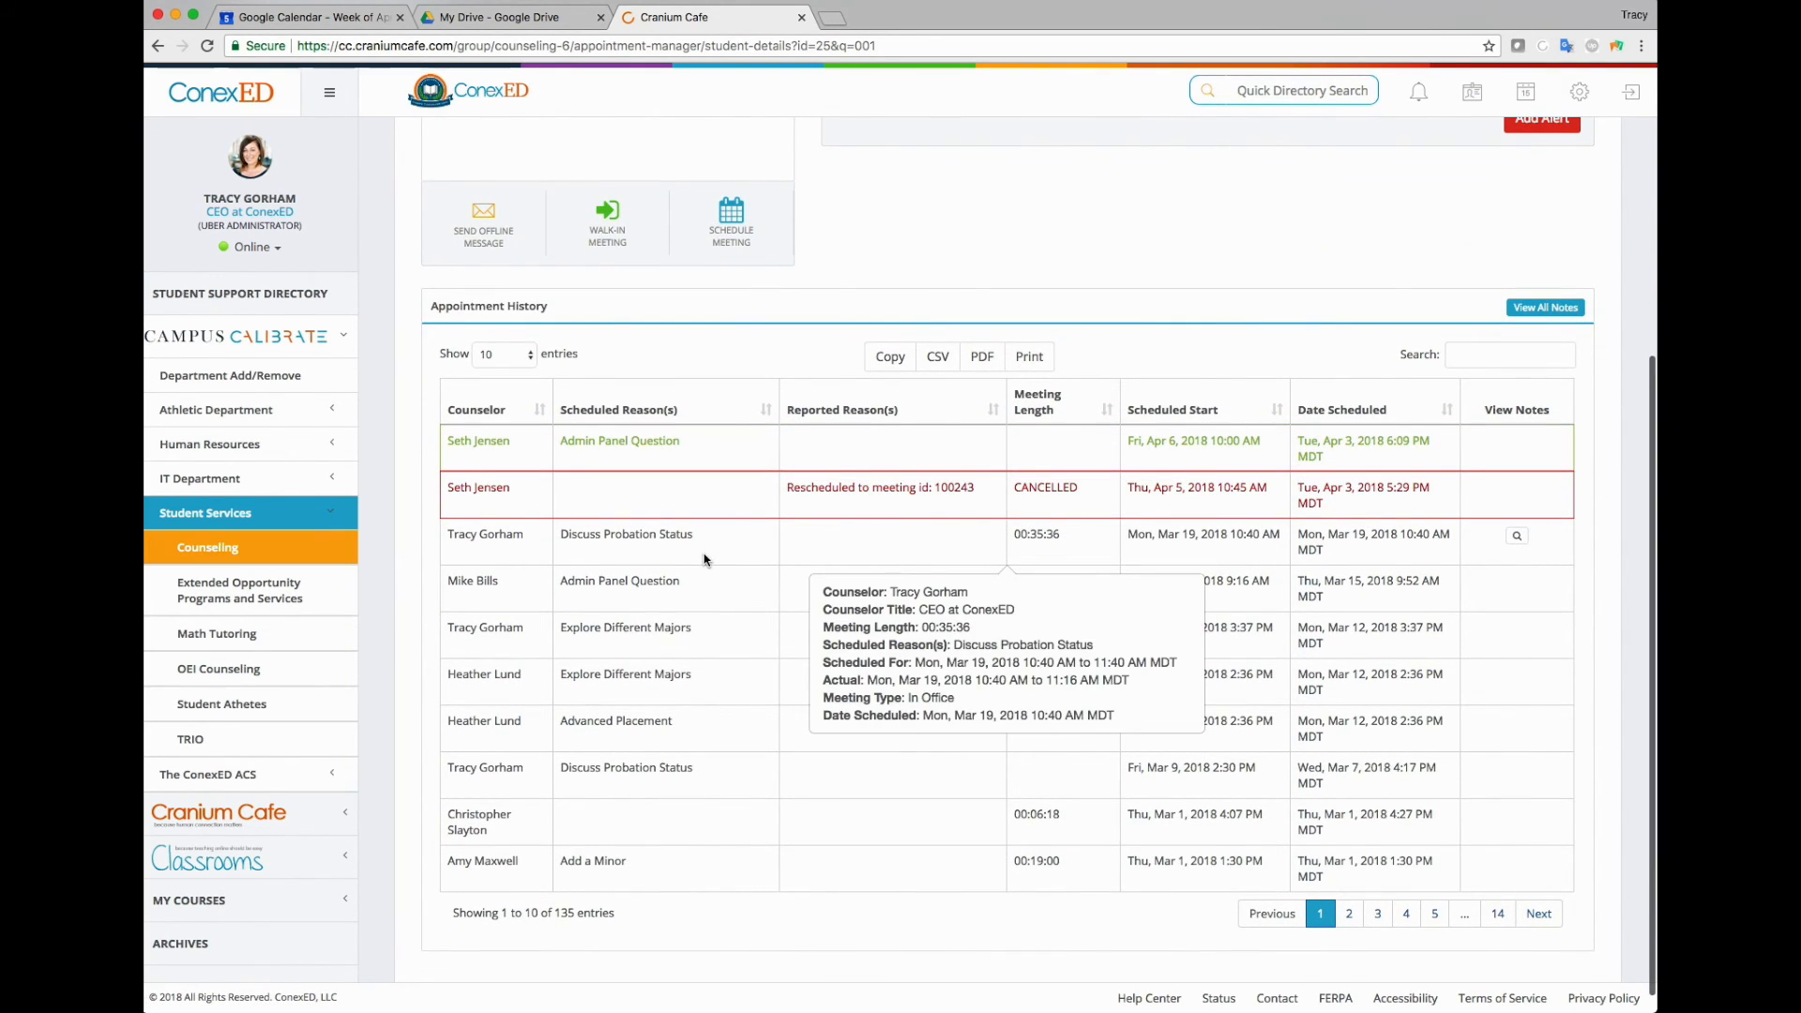
pyautogui.moveTo(586, 698)
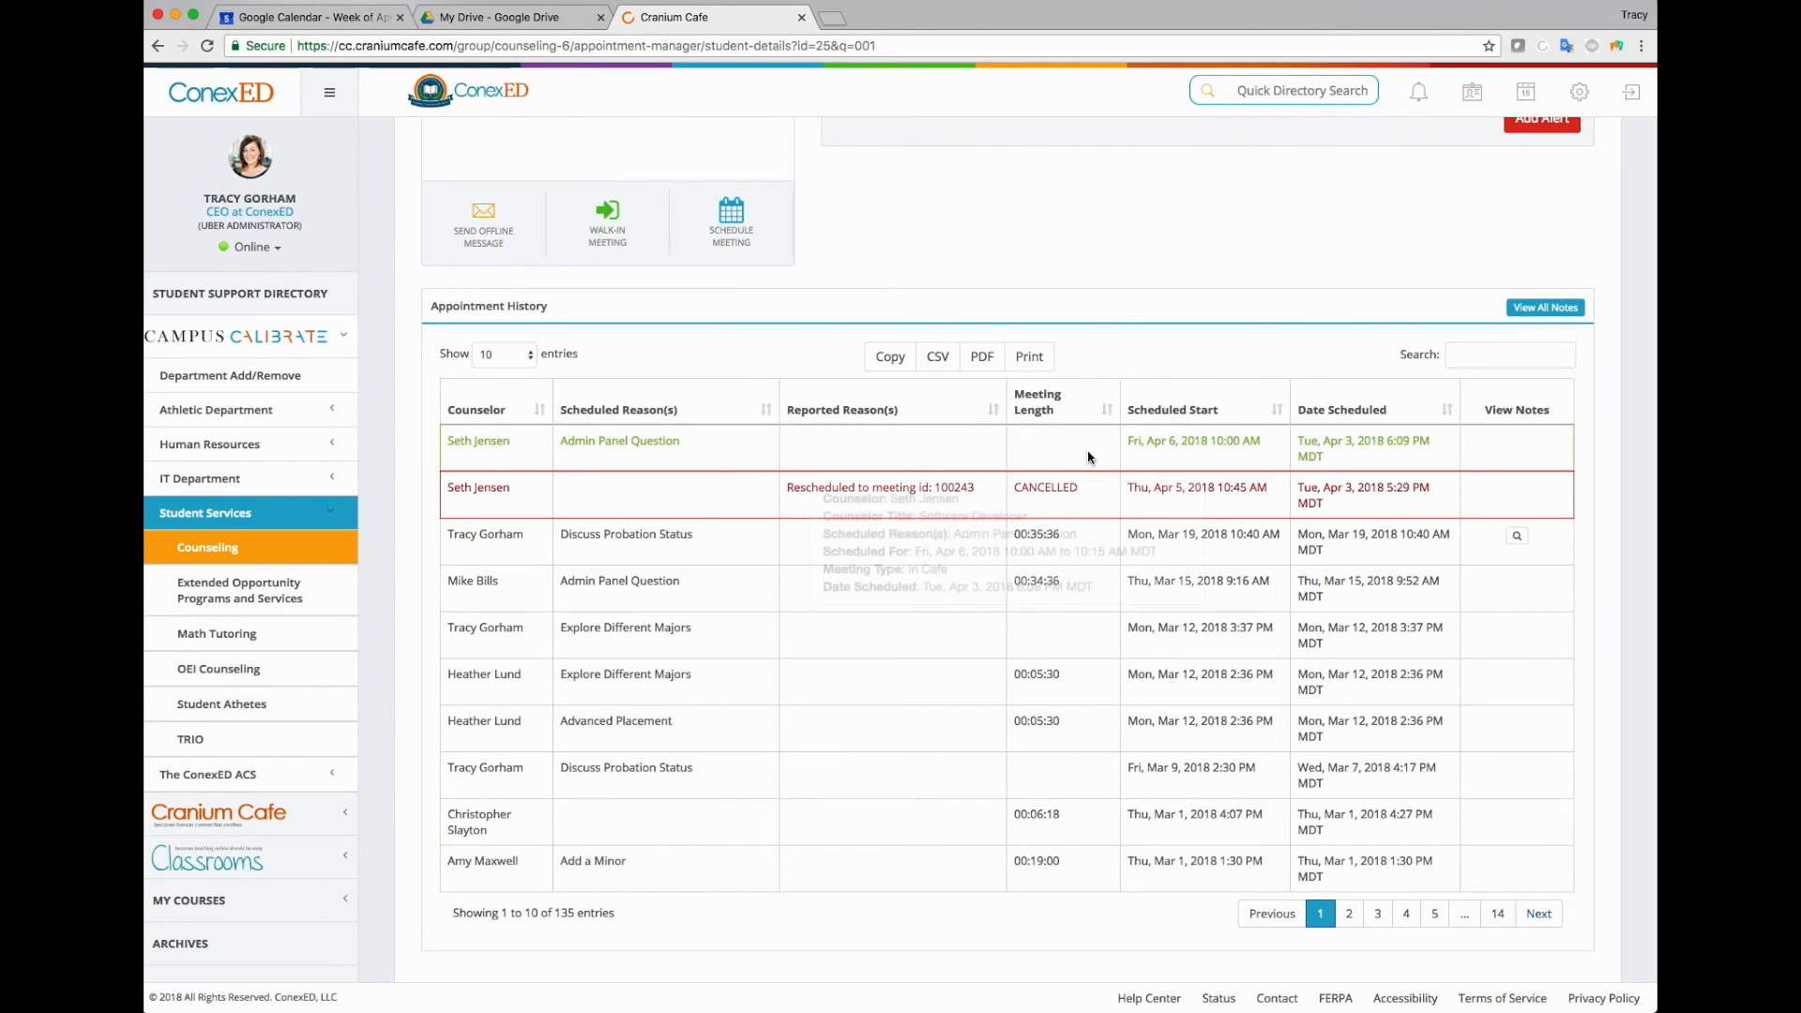
pyautogui.moveTo(1197, 430)
pyautogui.moveTo(1186, 676)
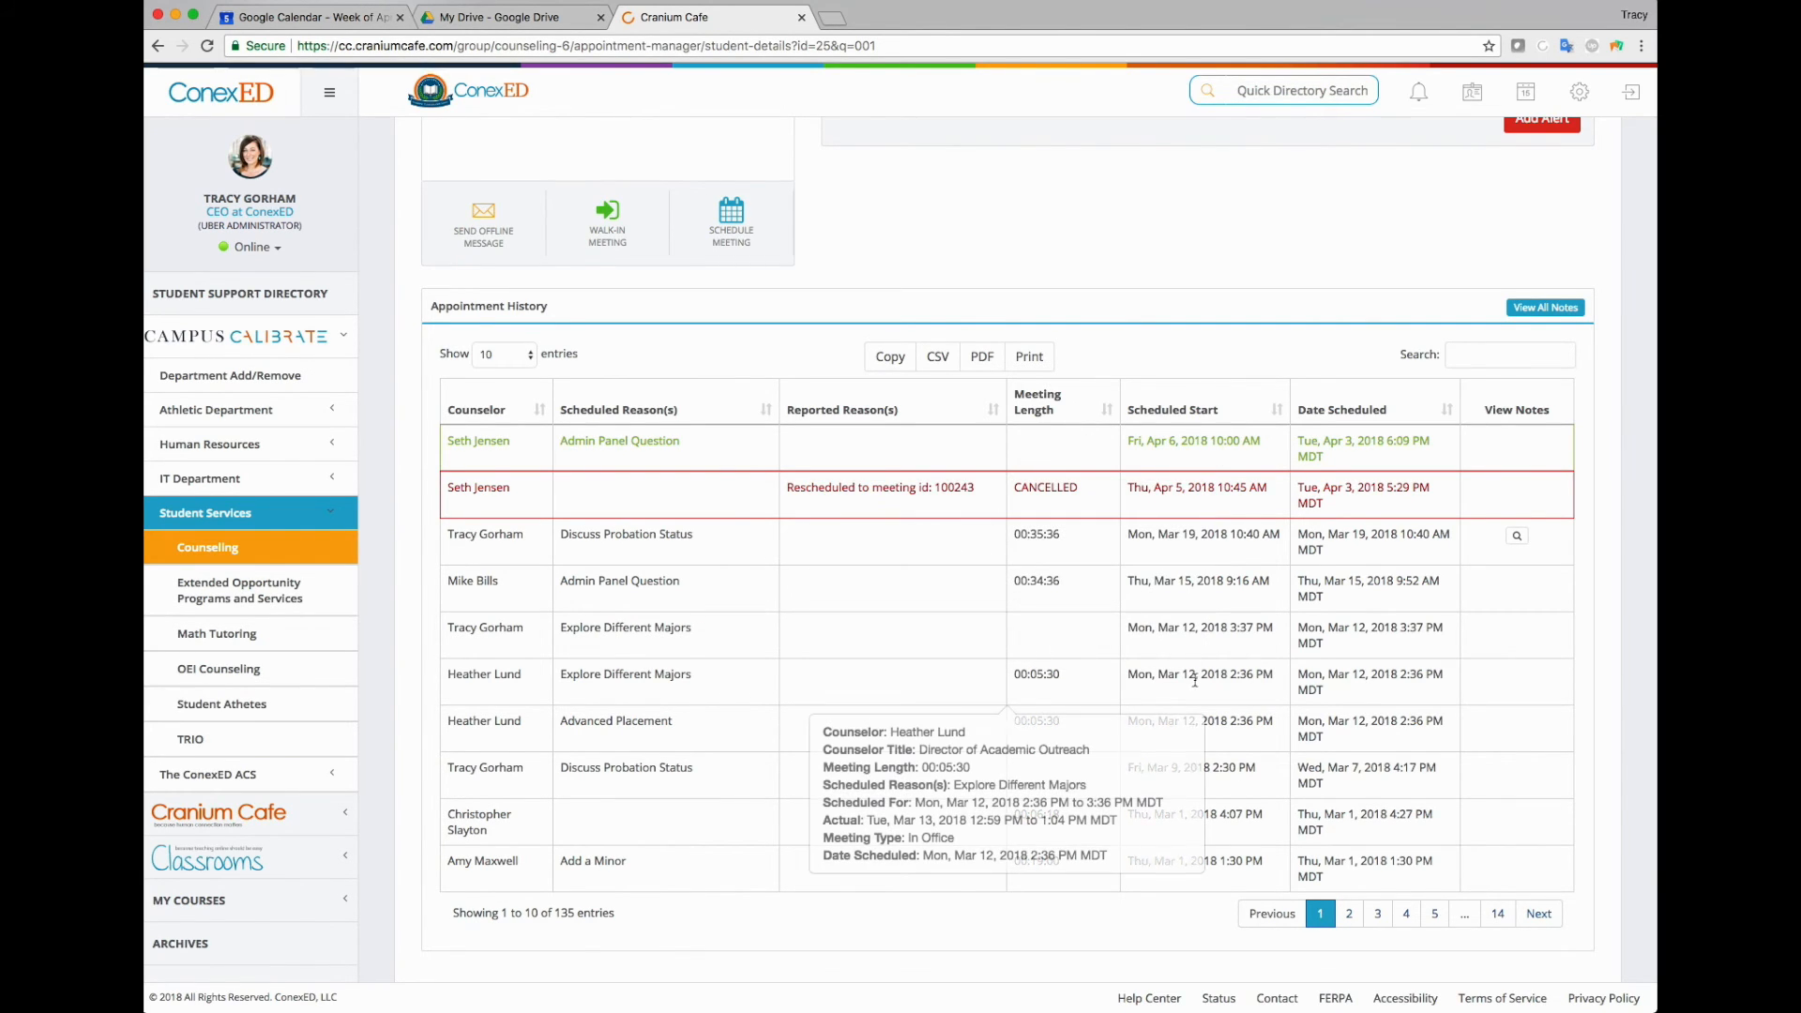
# Create a walk-in meeting for the student with the fourth group user, at Main Campus, with Educational Plan as the reason
pyautogui.scroll(5, 1184, 667)
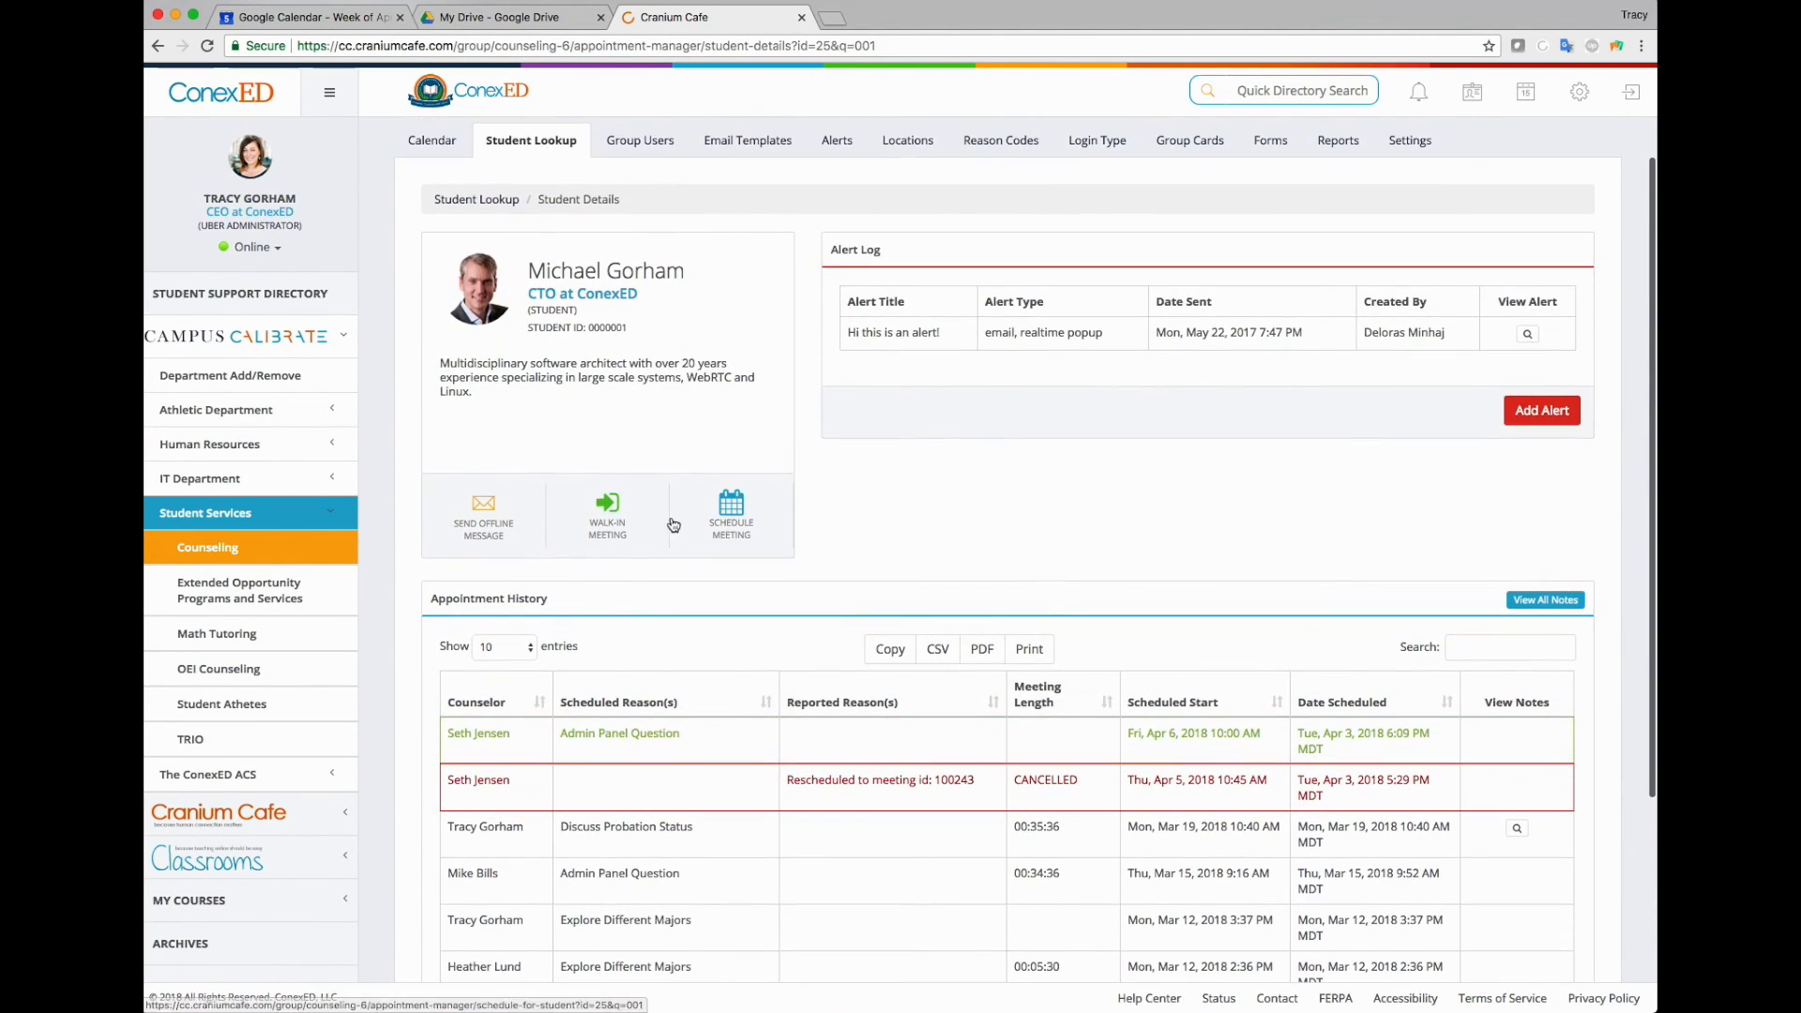
pyautogui.click(619, 527)
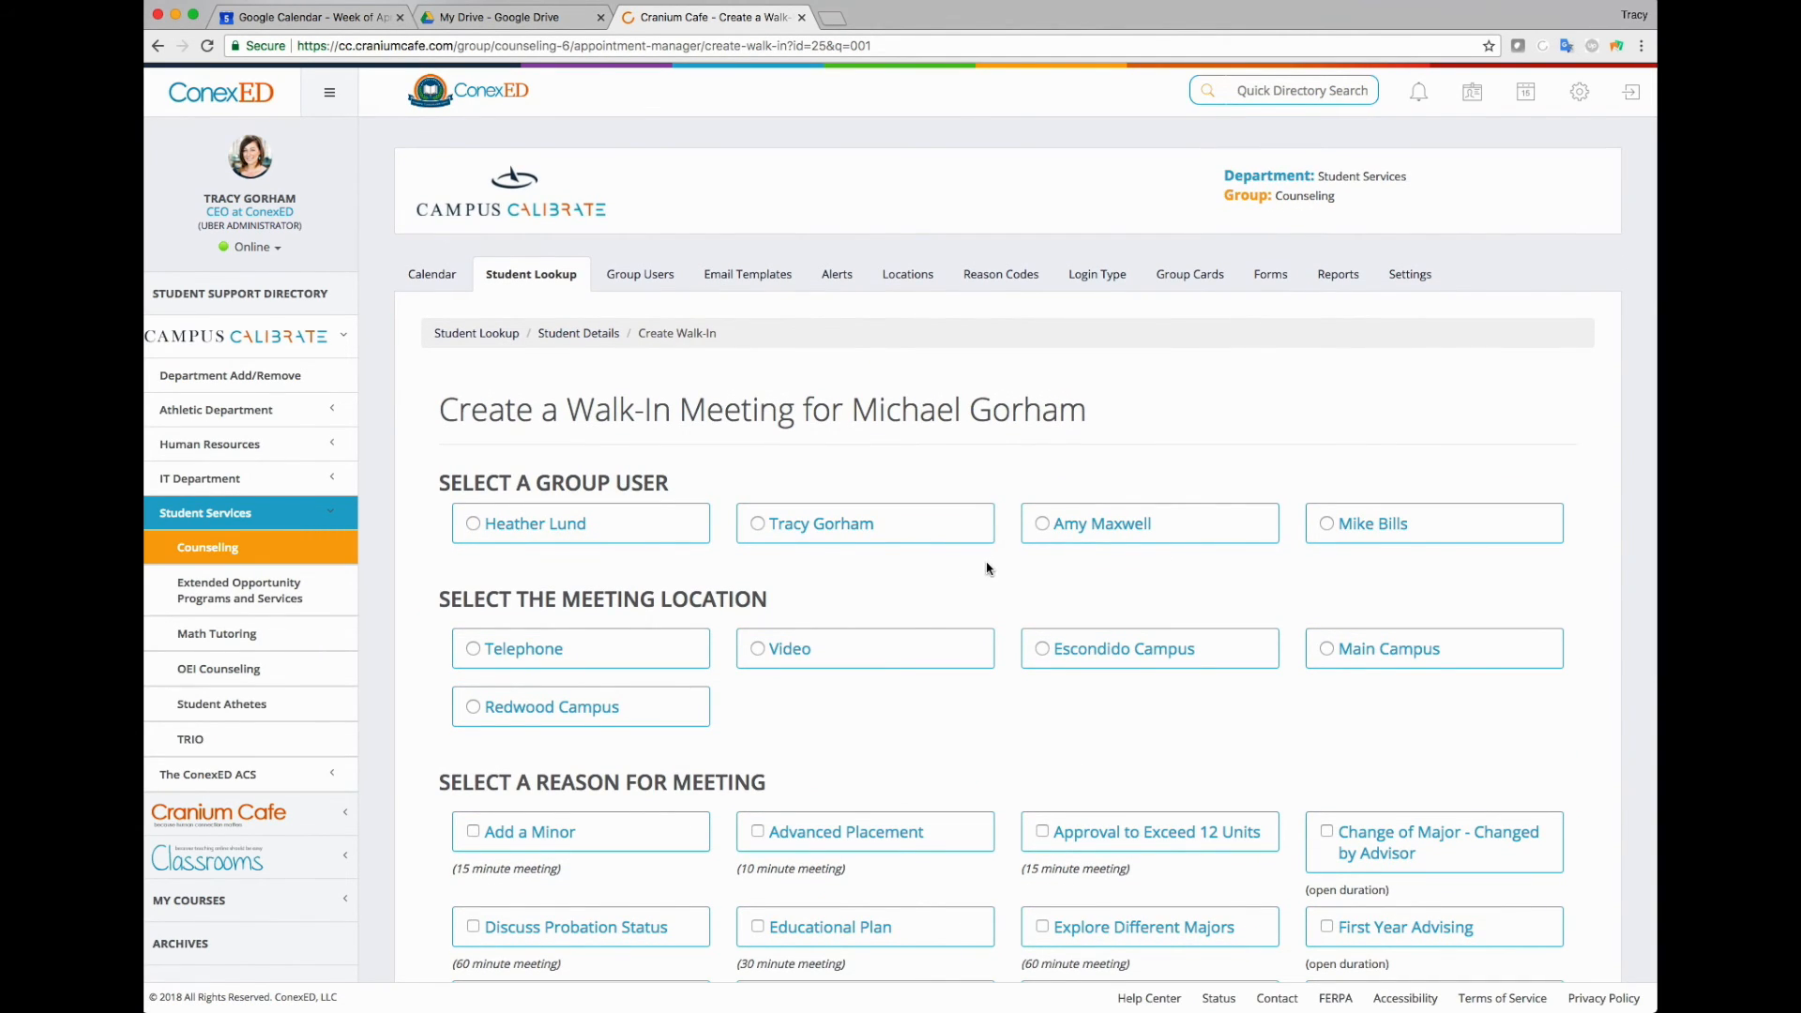
pyautogui.click(1367, 522)
pyautogui.scroll(-1, 1278, 714)
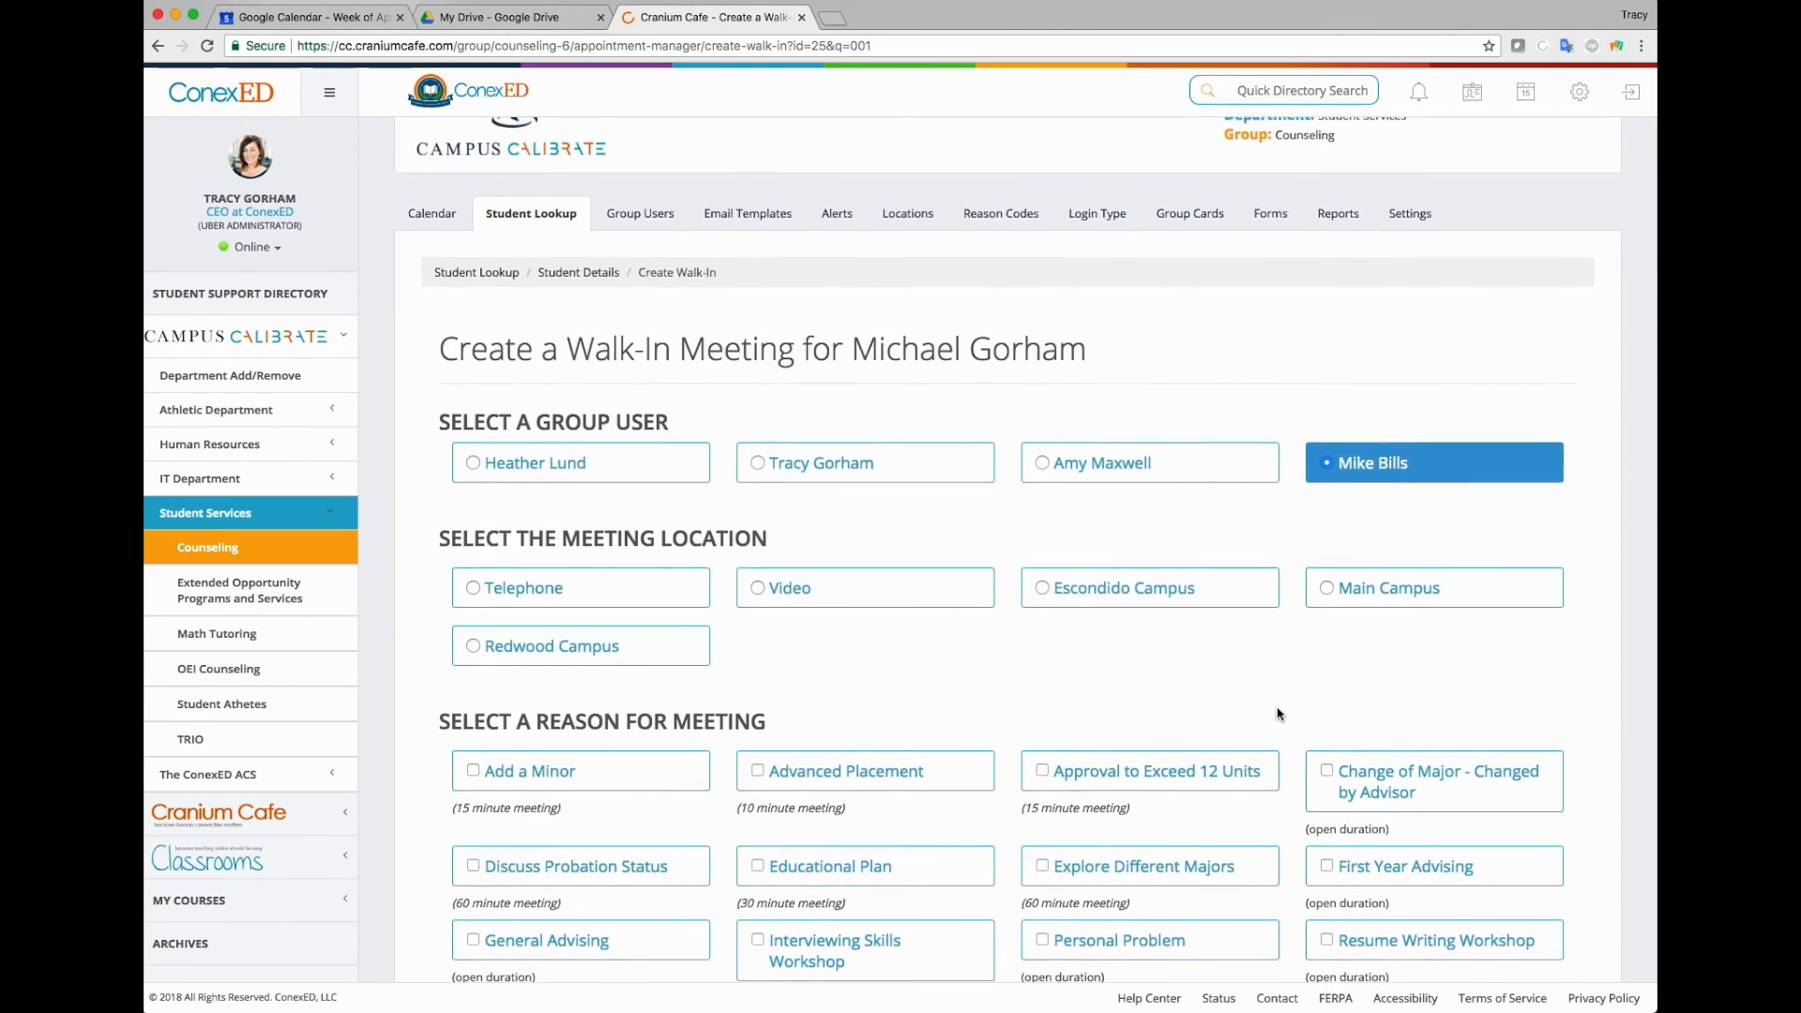
pyautogui.click(1371, 563)
pyautogui.scroll(-2, 986, 669)
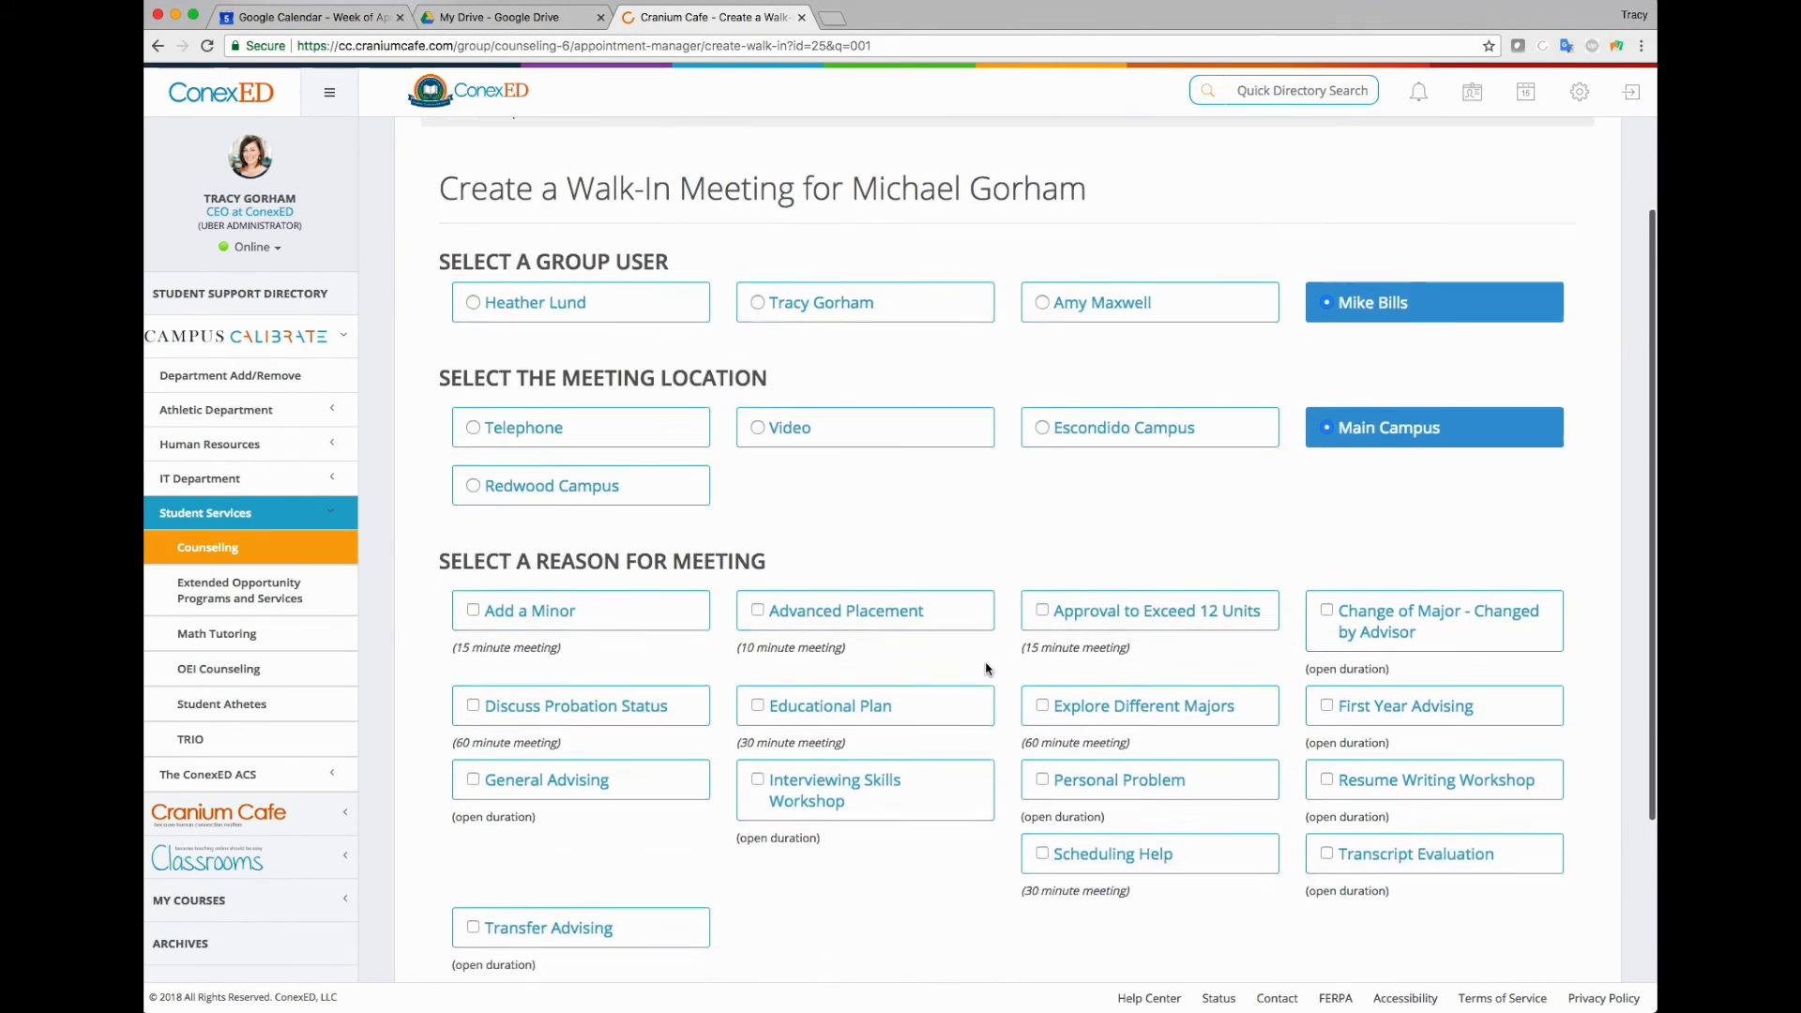
pyautogui.scroll(-2, 985, 669)
pyautogui.click(847, 596)
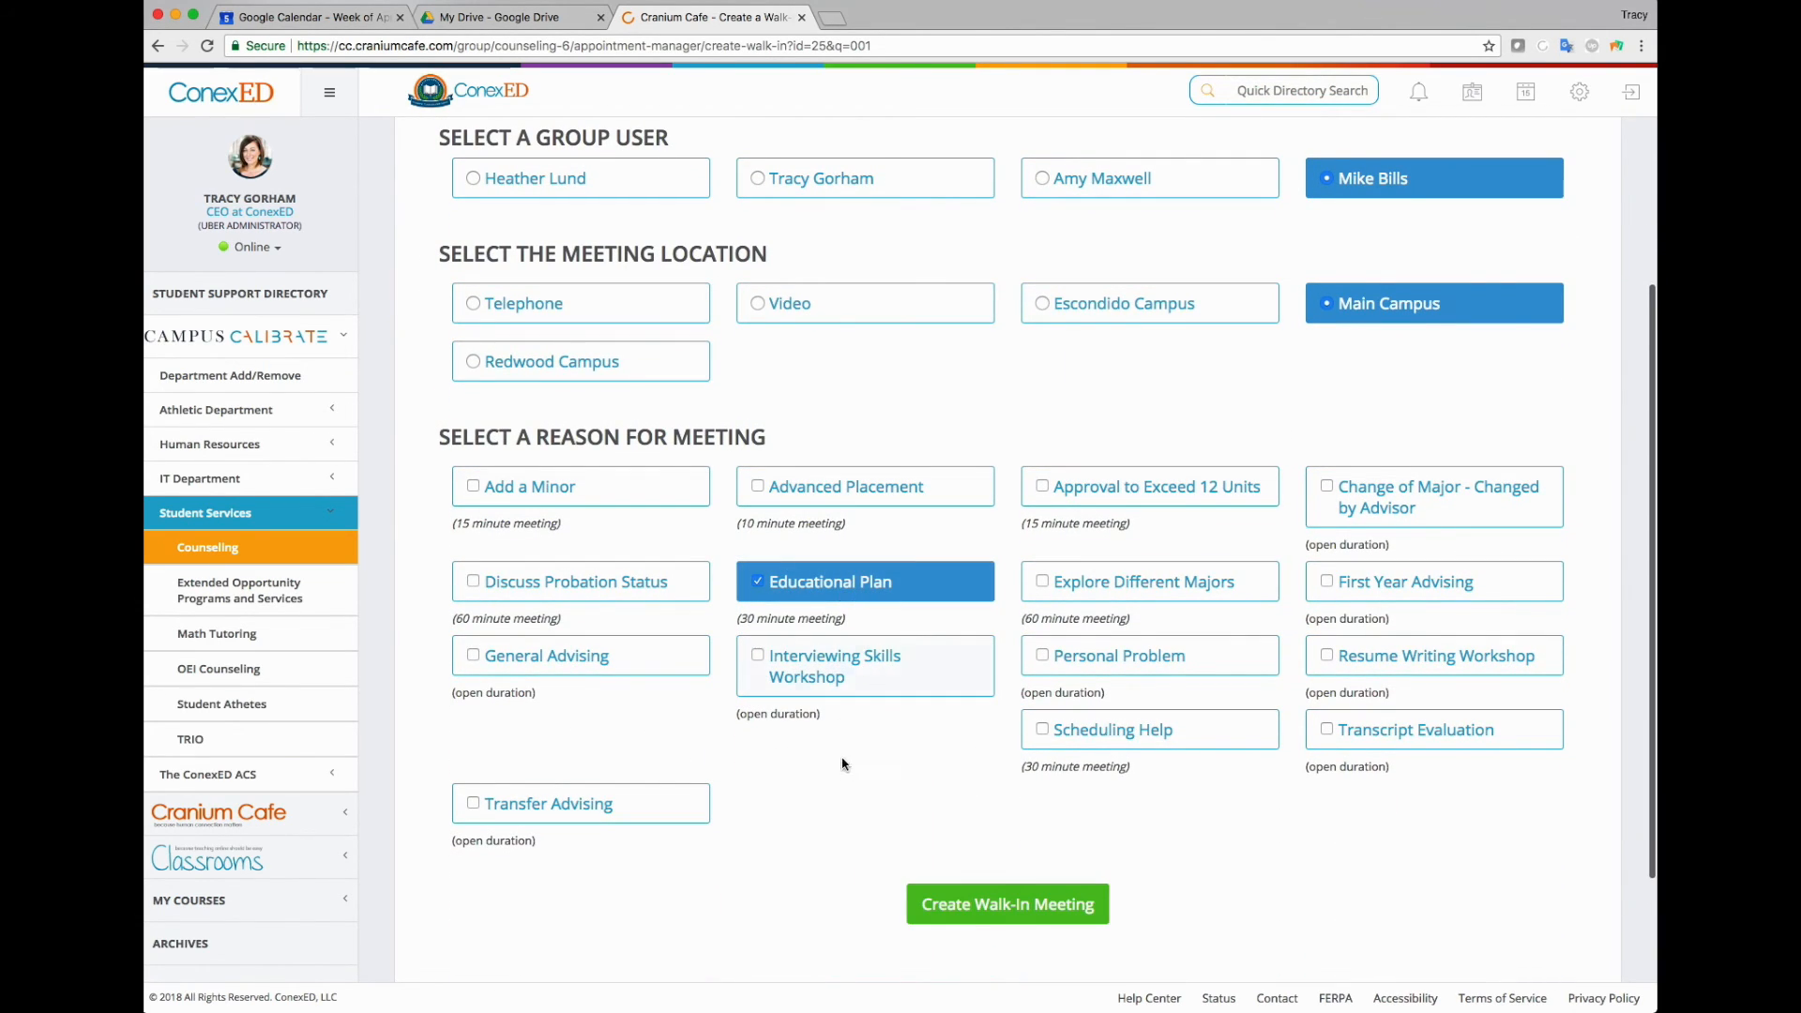
pyautogui.scroll(-2, 842, 765)
pyautogui.click(961, 816)
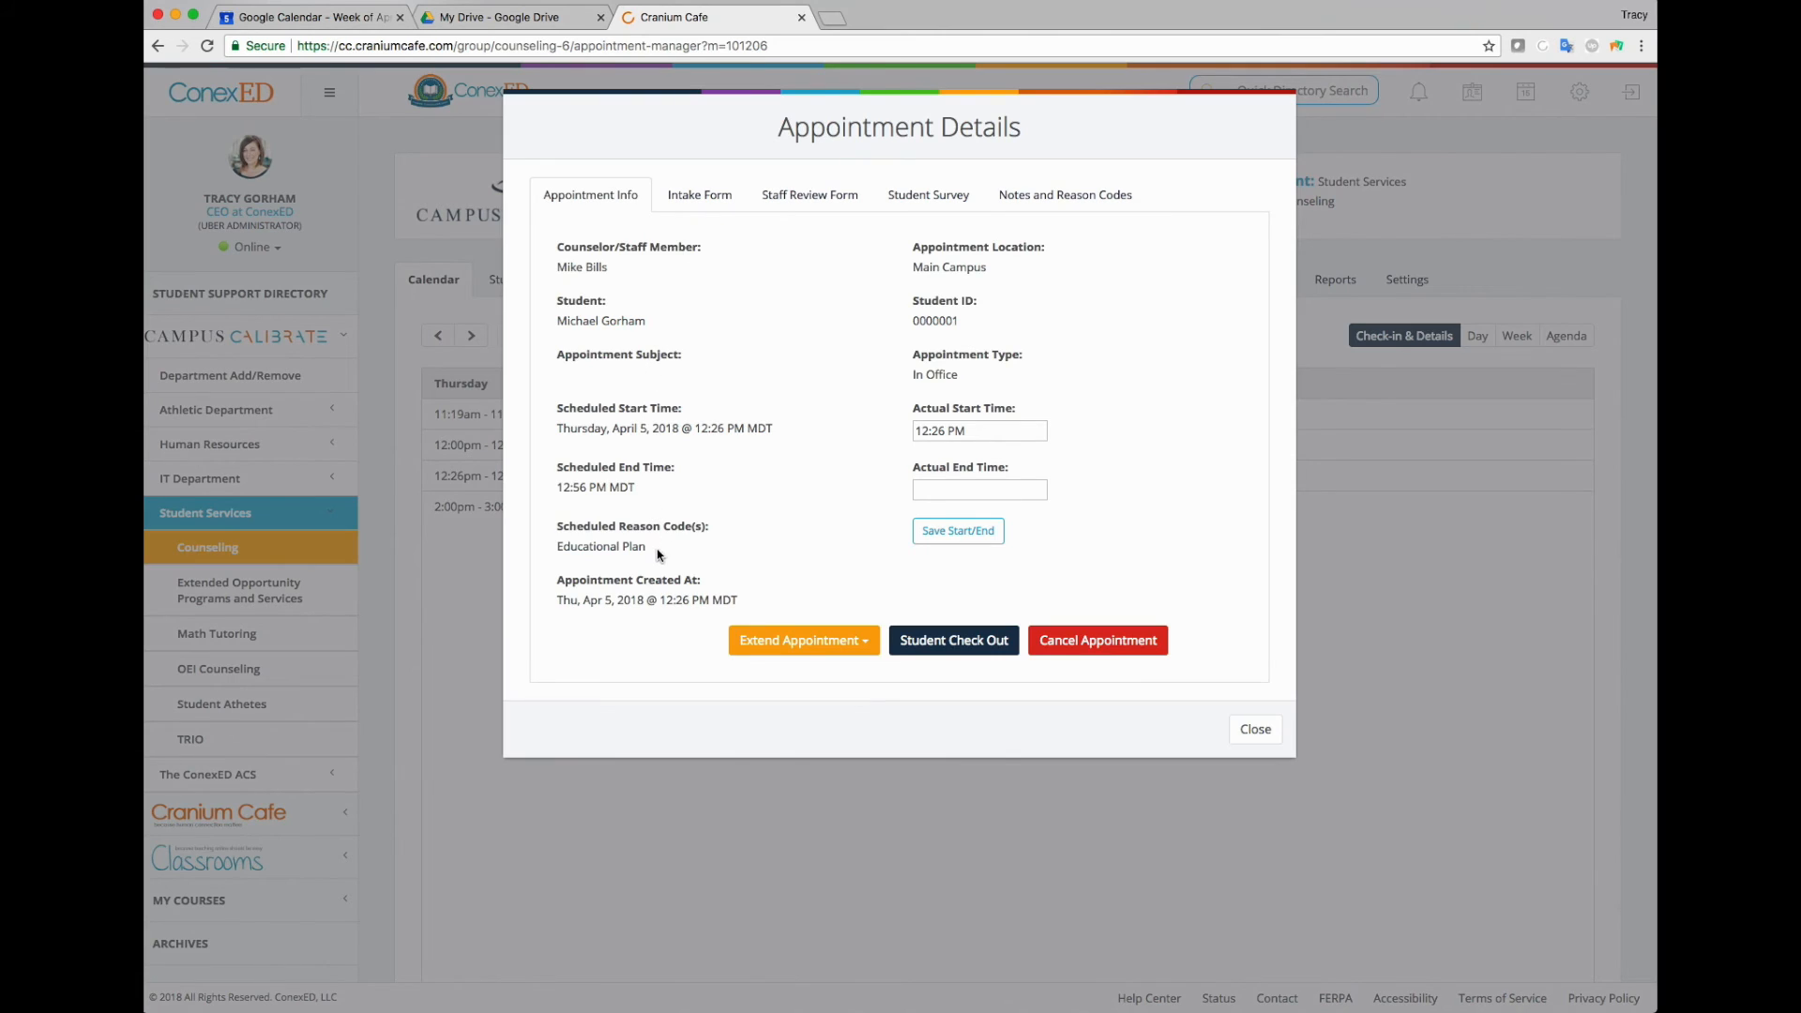
# Review the walk-in appointment's Intake Form, Staff Review Form, Student Survey, and Notes and Reason Codes
pyautogui.click(699, 195)
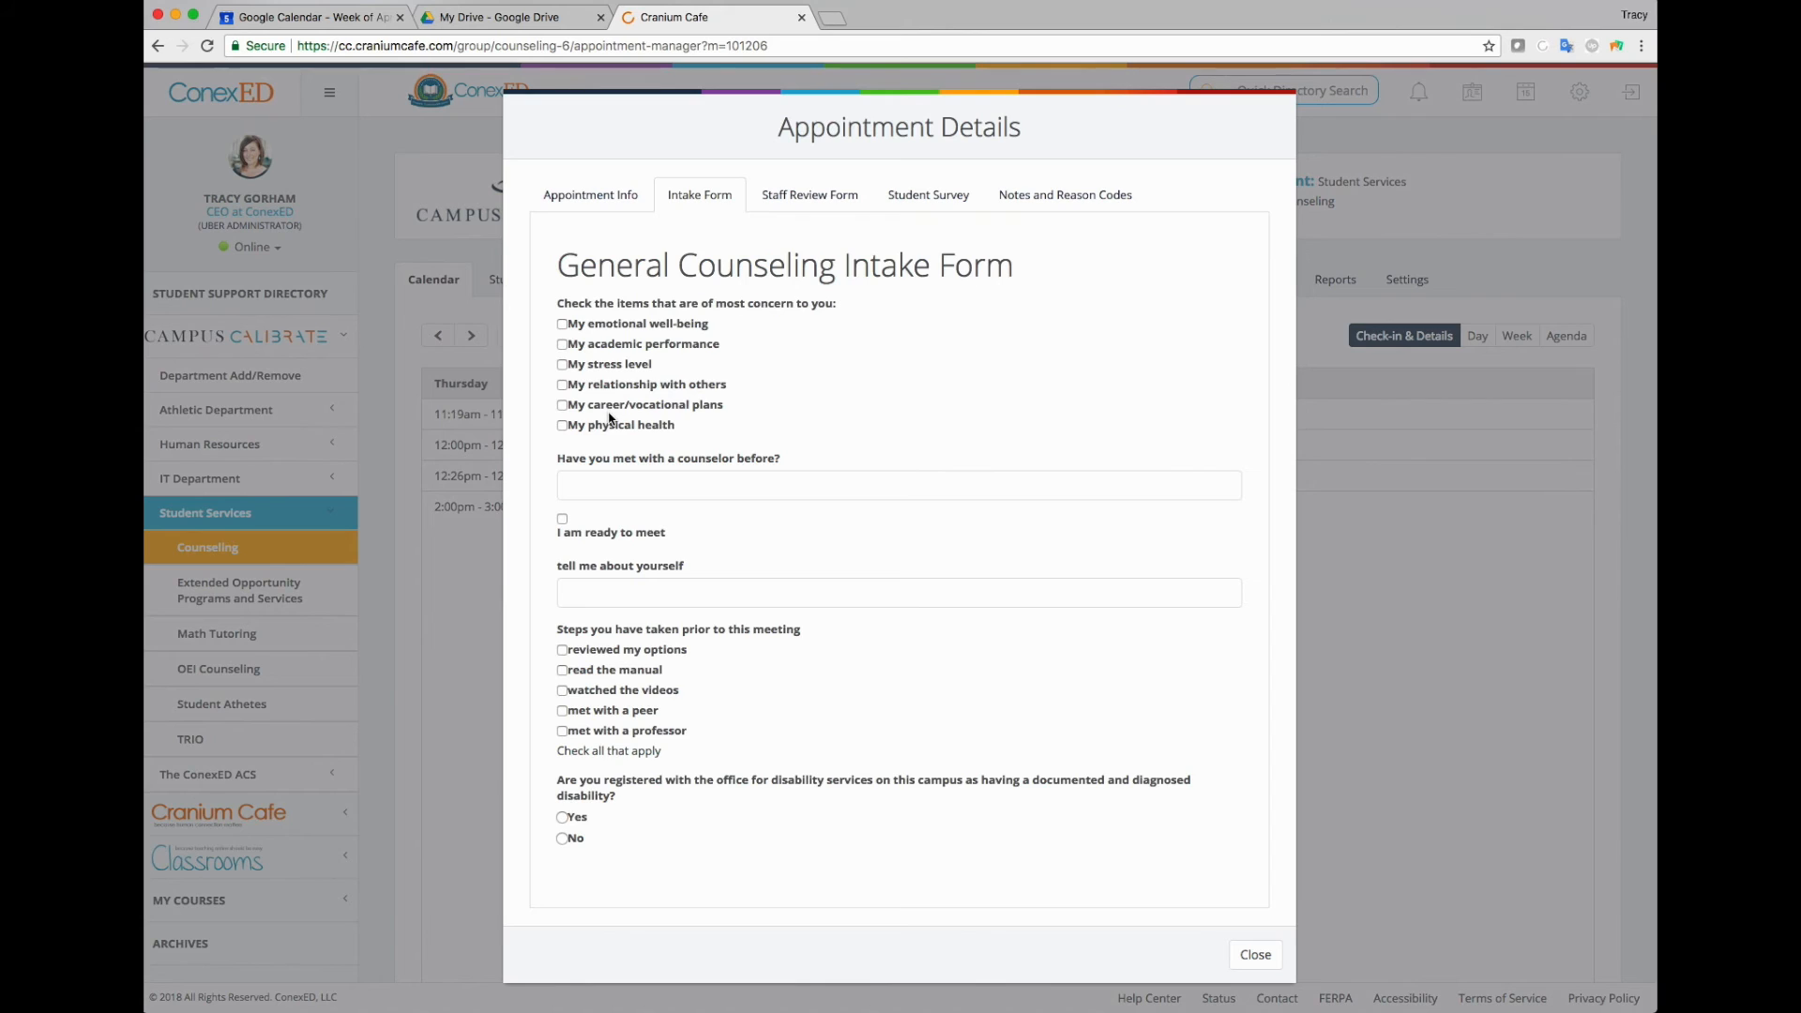
pyautogui.click(797, 194)
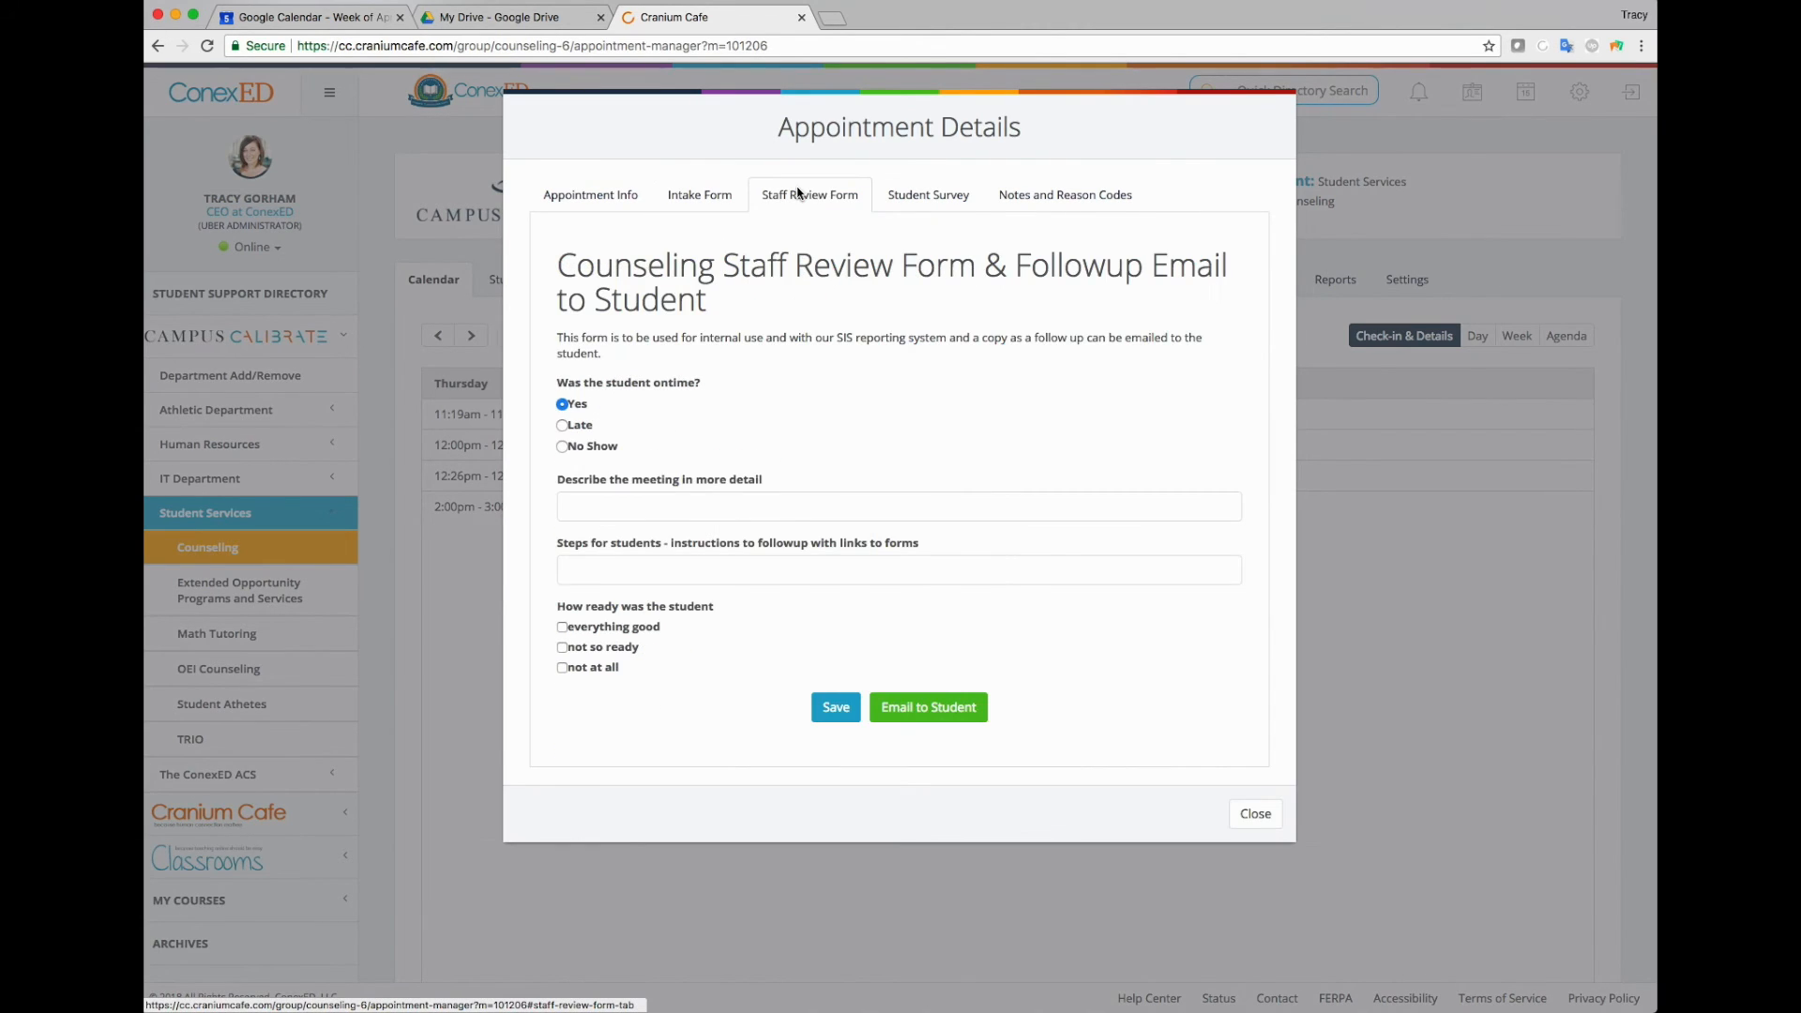
pyautogui.click(928, 194)
pyautogui.click(1028, 194)
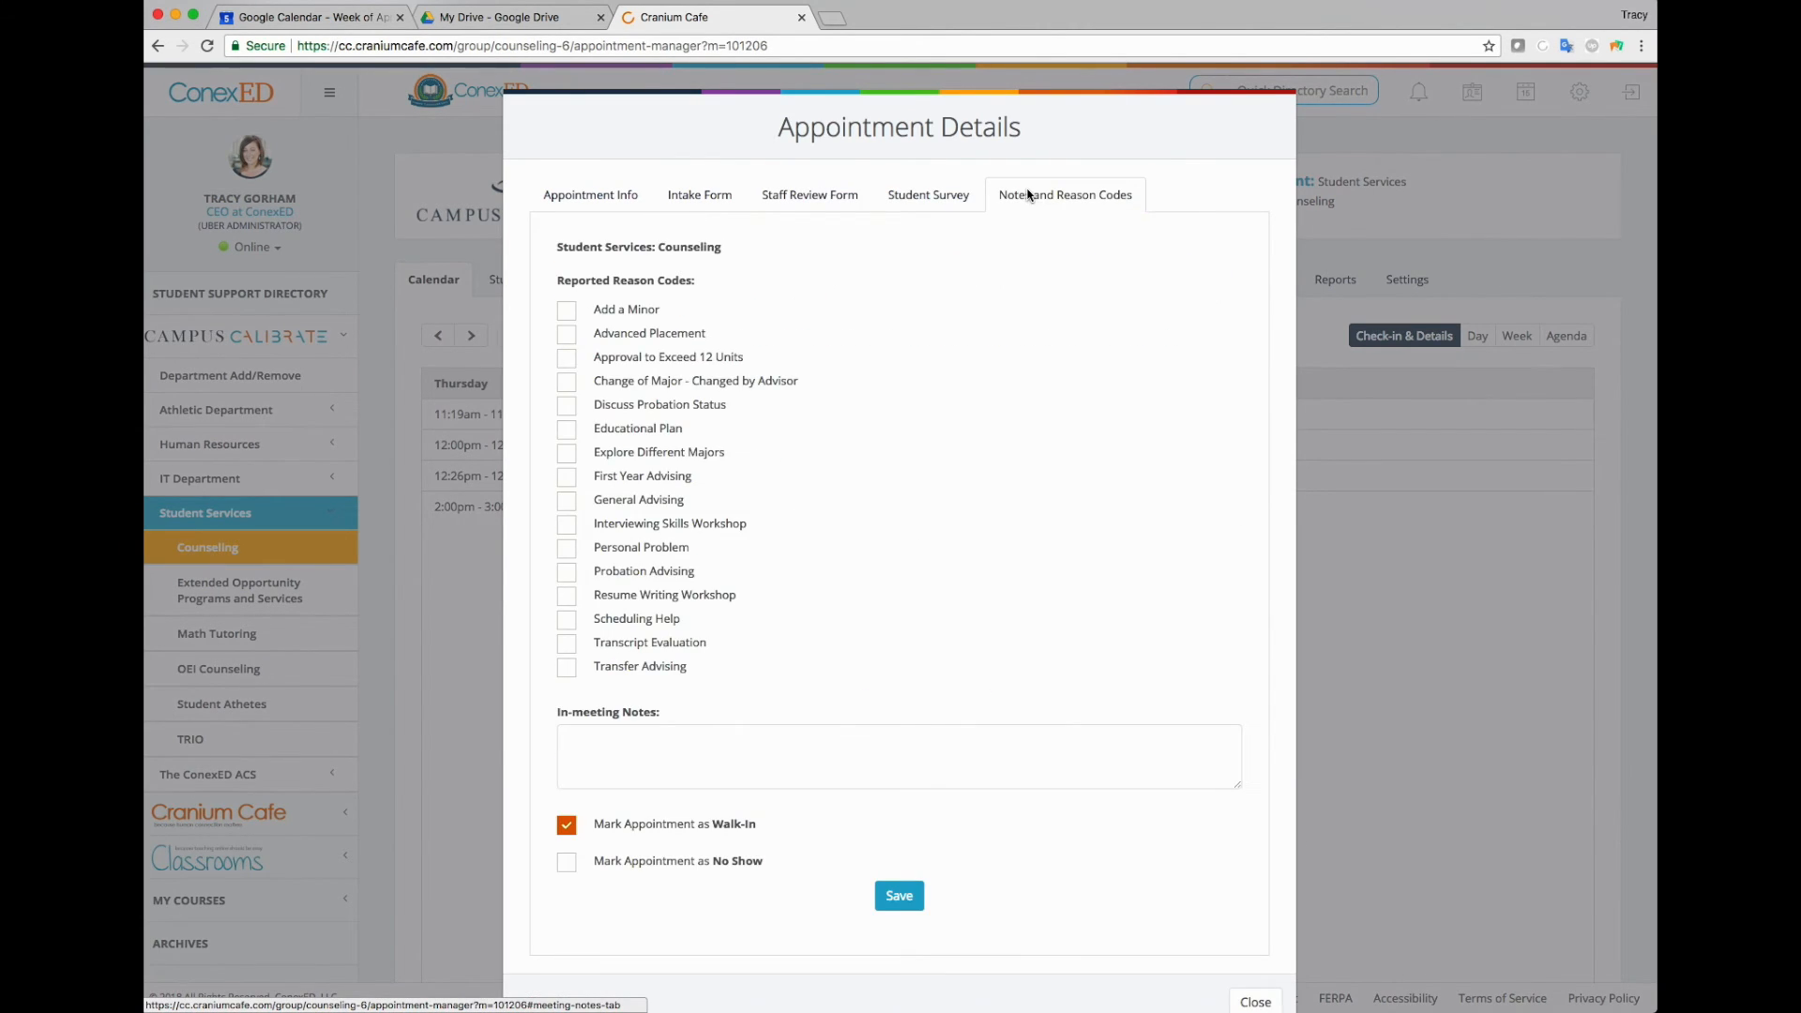
pyautogui.click(945, 188)
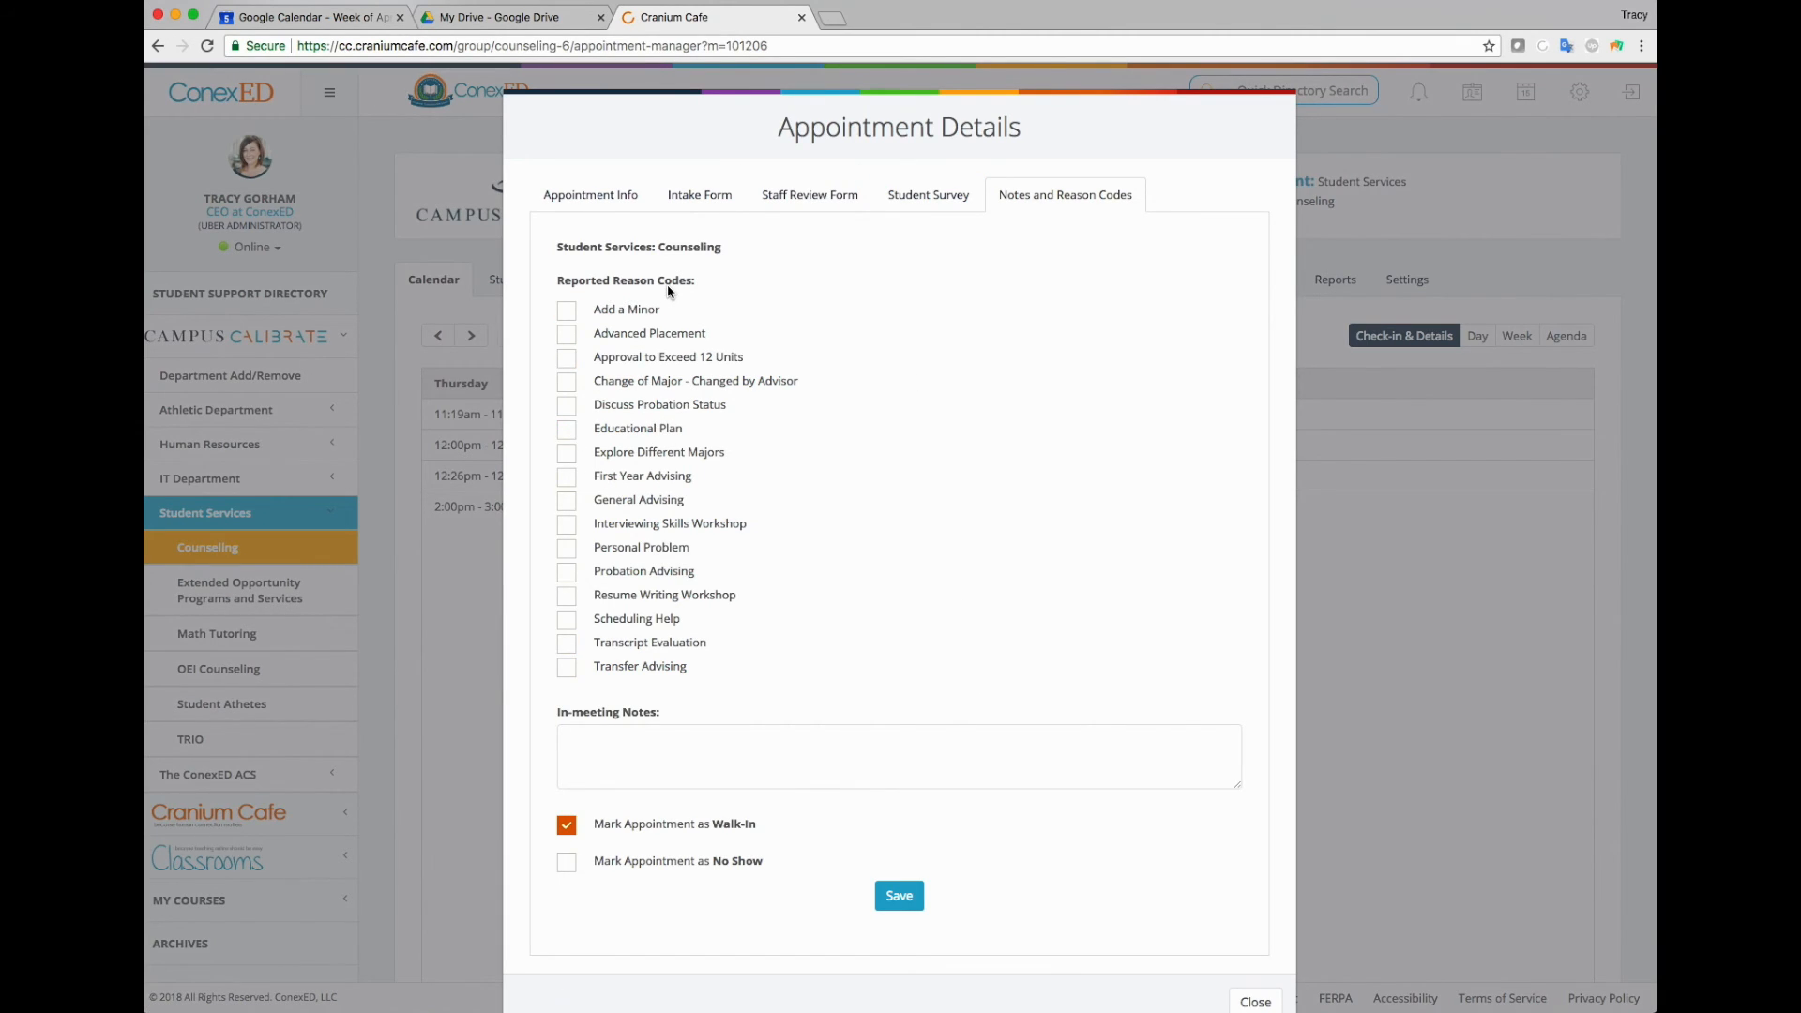
# Review the walk-in appointment's scheduled reason code and save General Advising as its reported reason code
pyautogui.click(614, 199)
pyautogui.moveTo(662, 556); pyautogui.dragTo(545, 531)
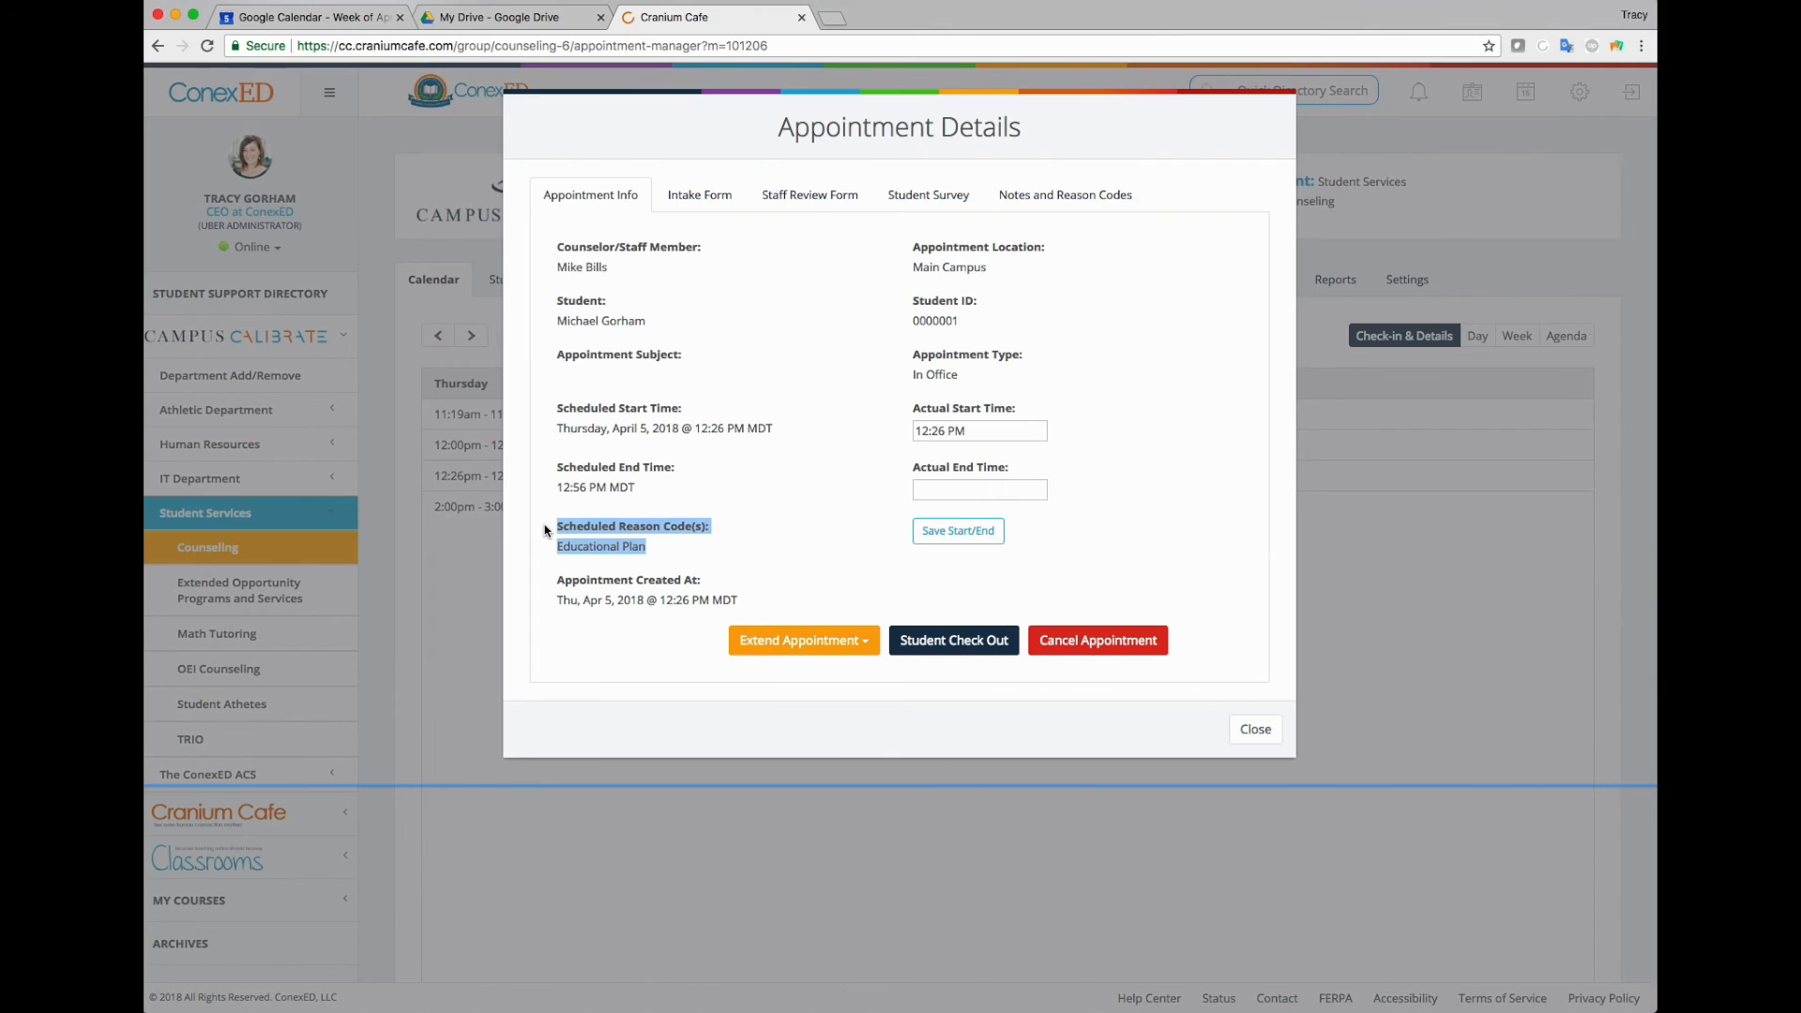
pyautogui.click(1027, 192)
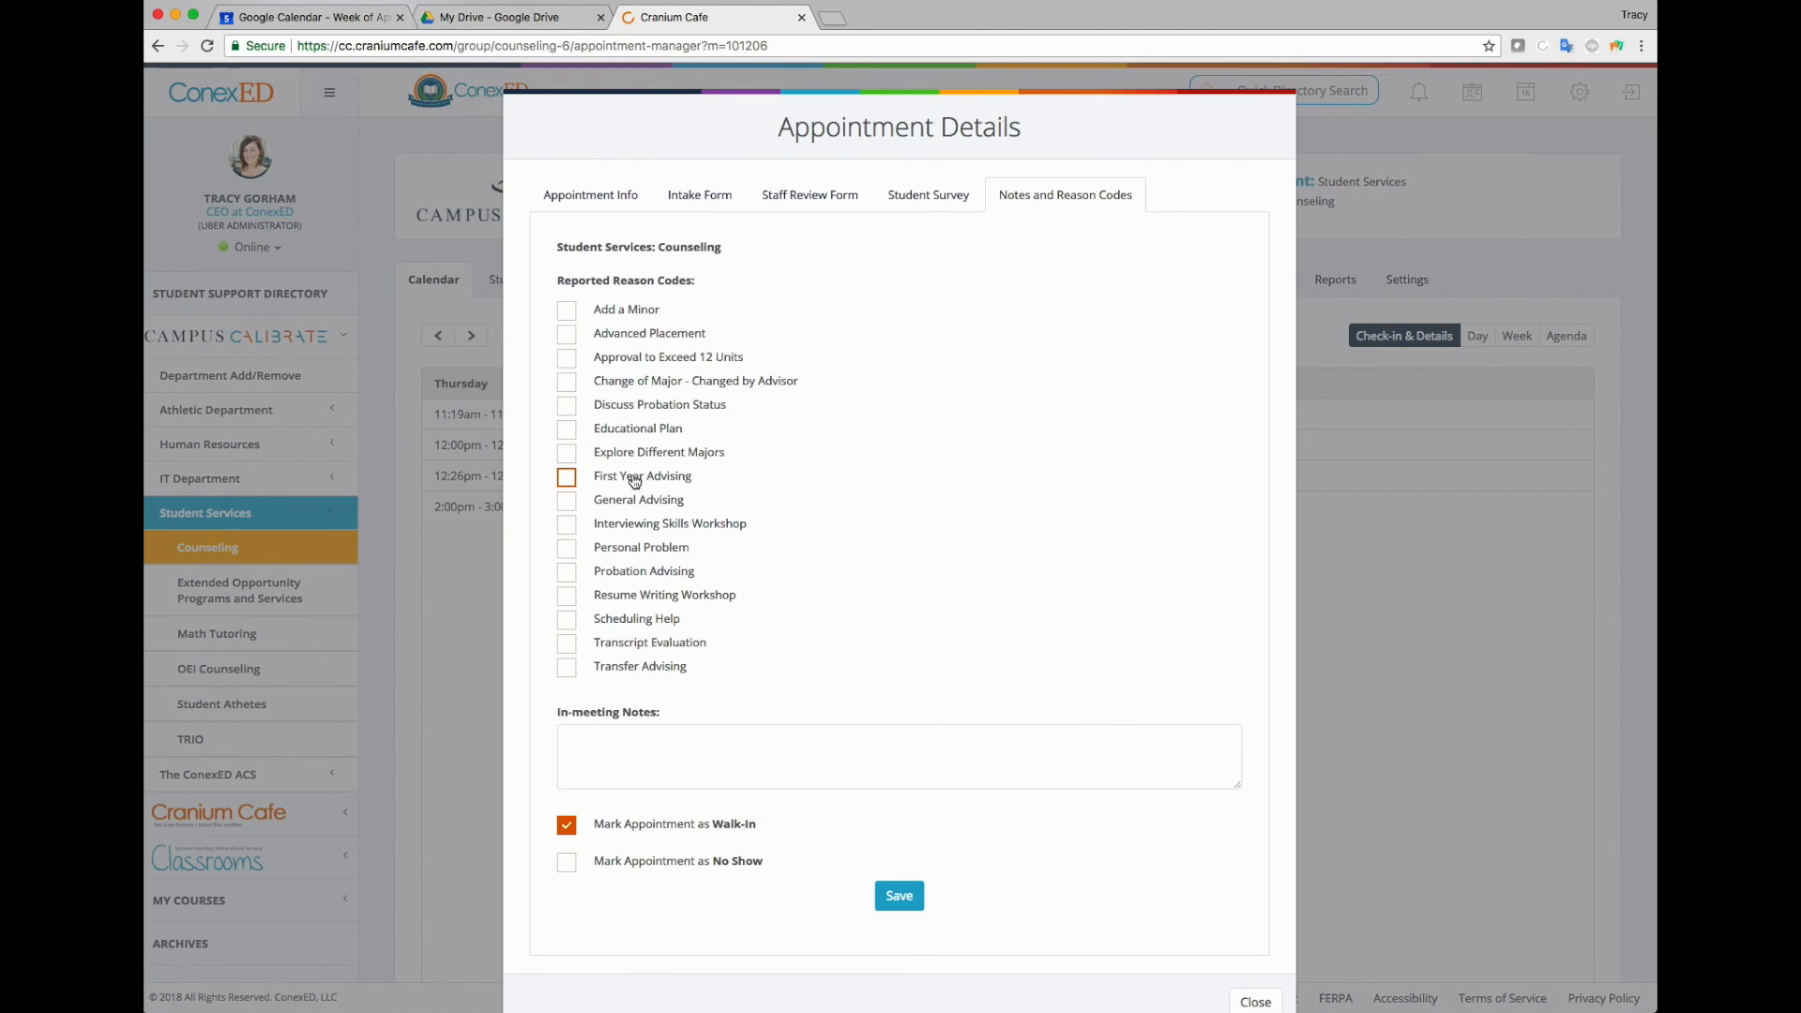
pyautogui.click(610, 502)
pyautogui.click(659, 735)
pyautogui.click(899, 896)
# Open the Counseling group's user management page and review its Group Admins, Front Desk Agents, and Group Users with their office hours
pyautogui.click(528, 284)
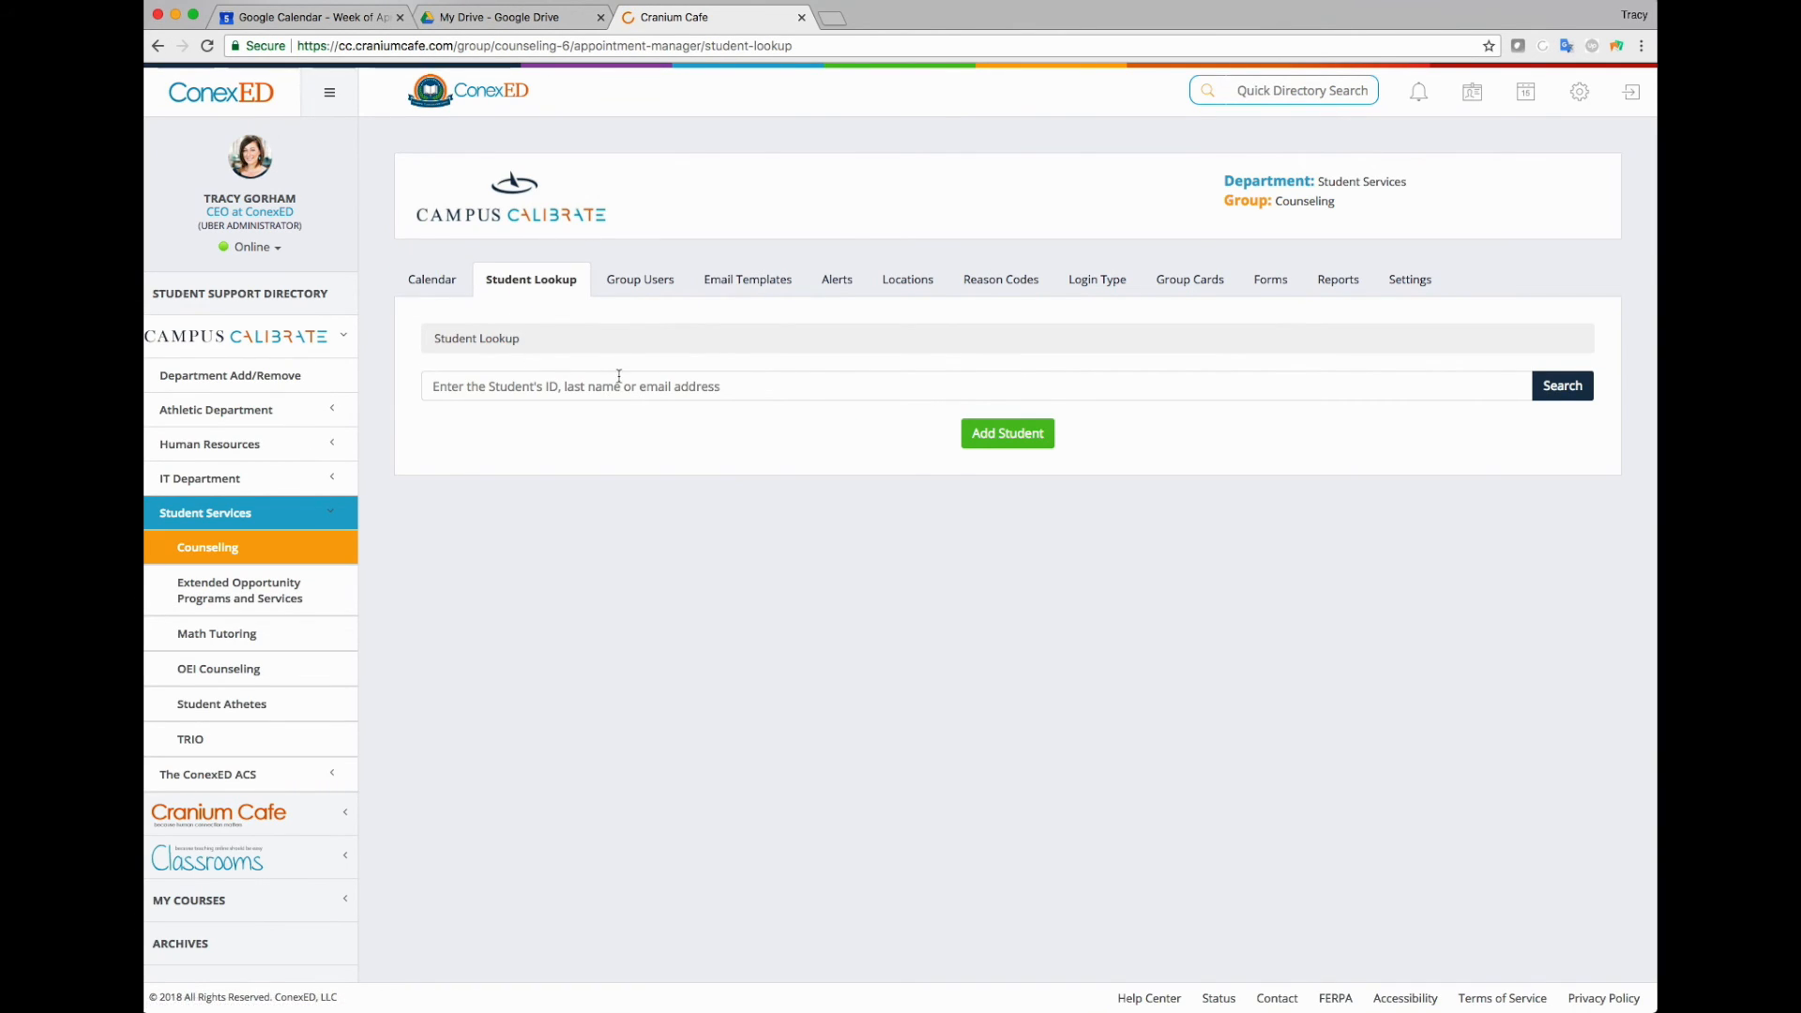
pyautogui.click(645, 288)
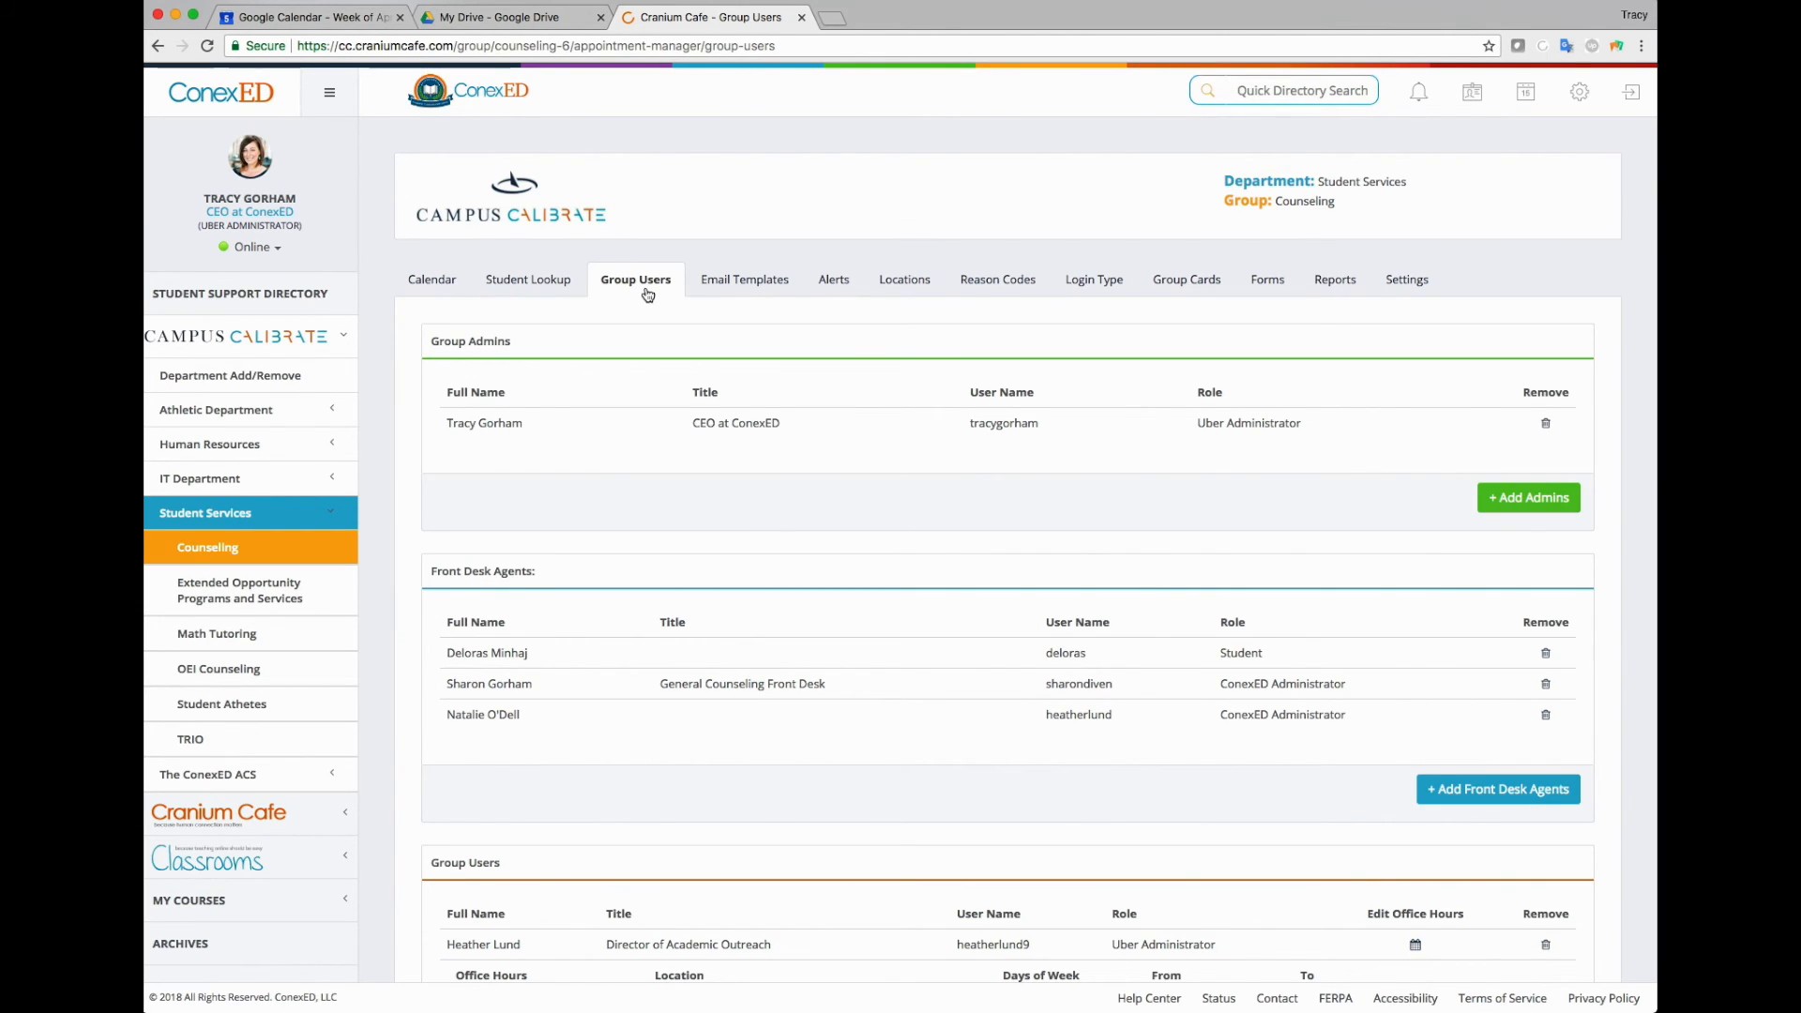
pyautogui.scroll(-4, 518, 351)
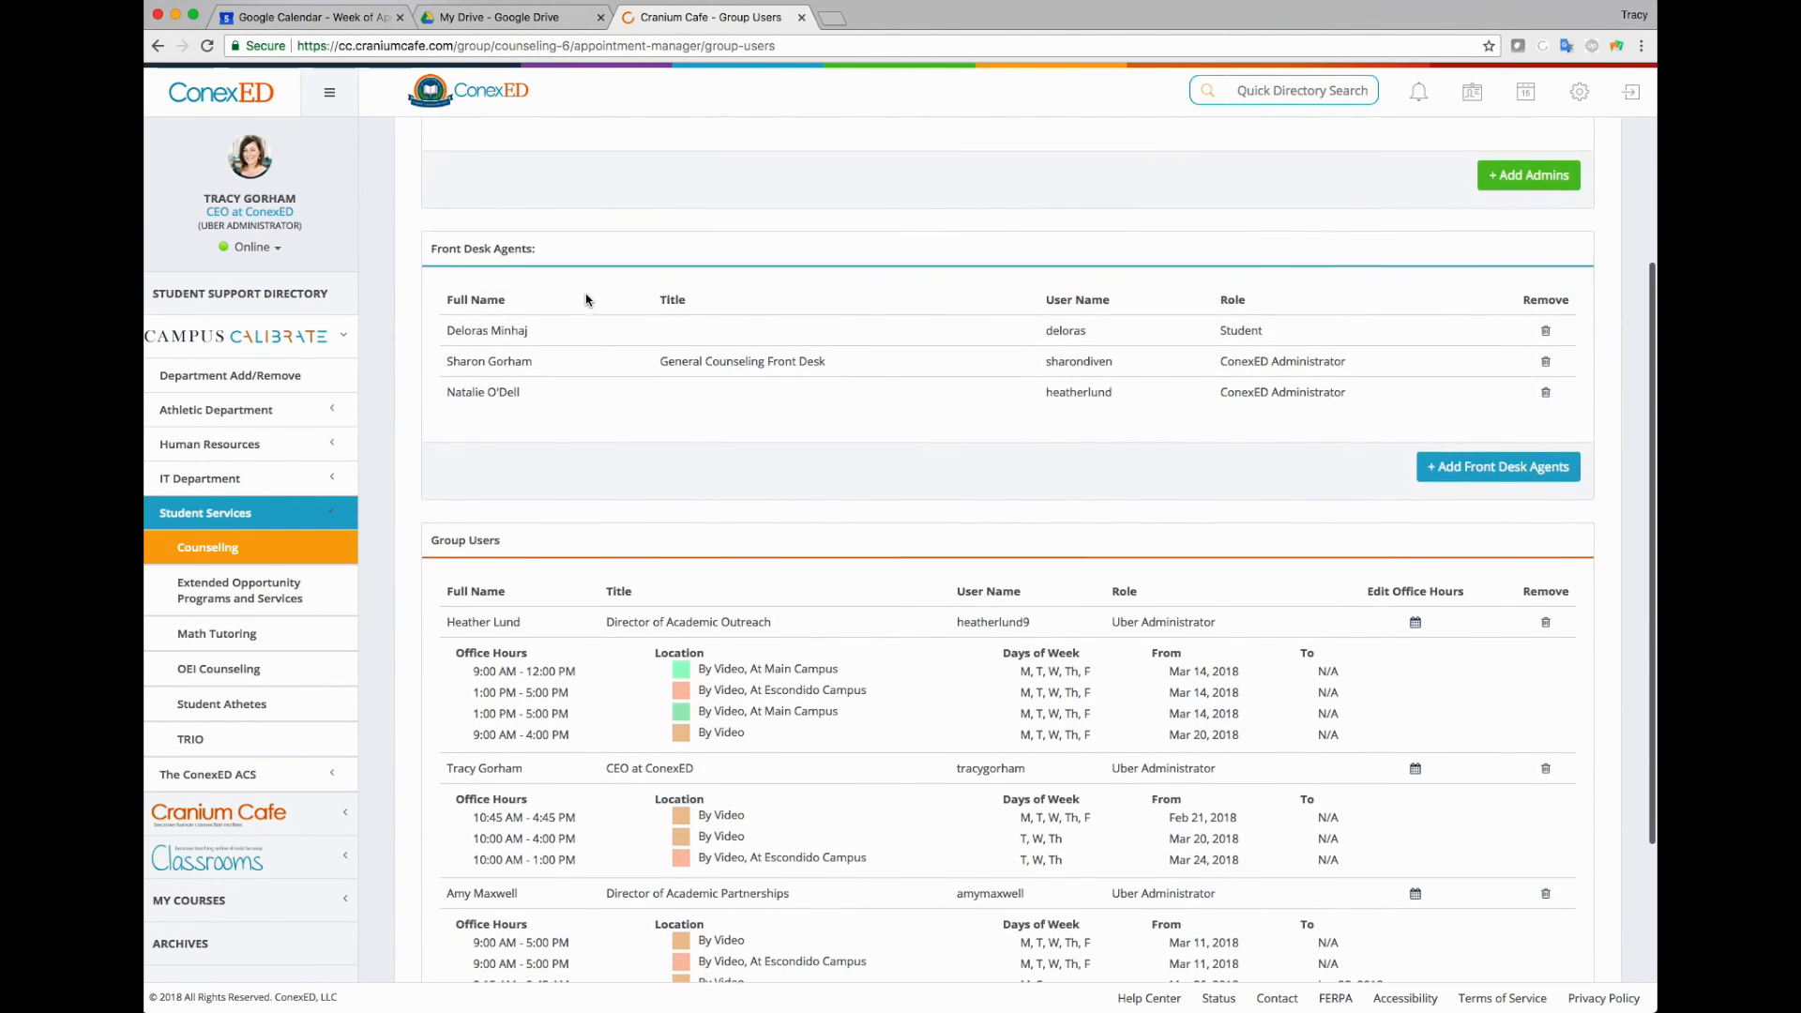
pyautogui.scroll(-2, 614, 525)
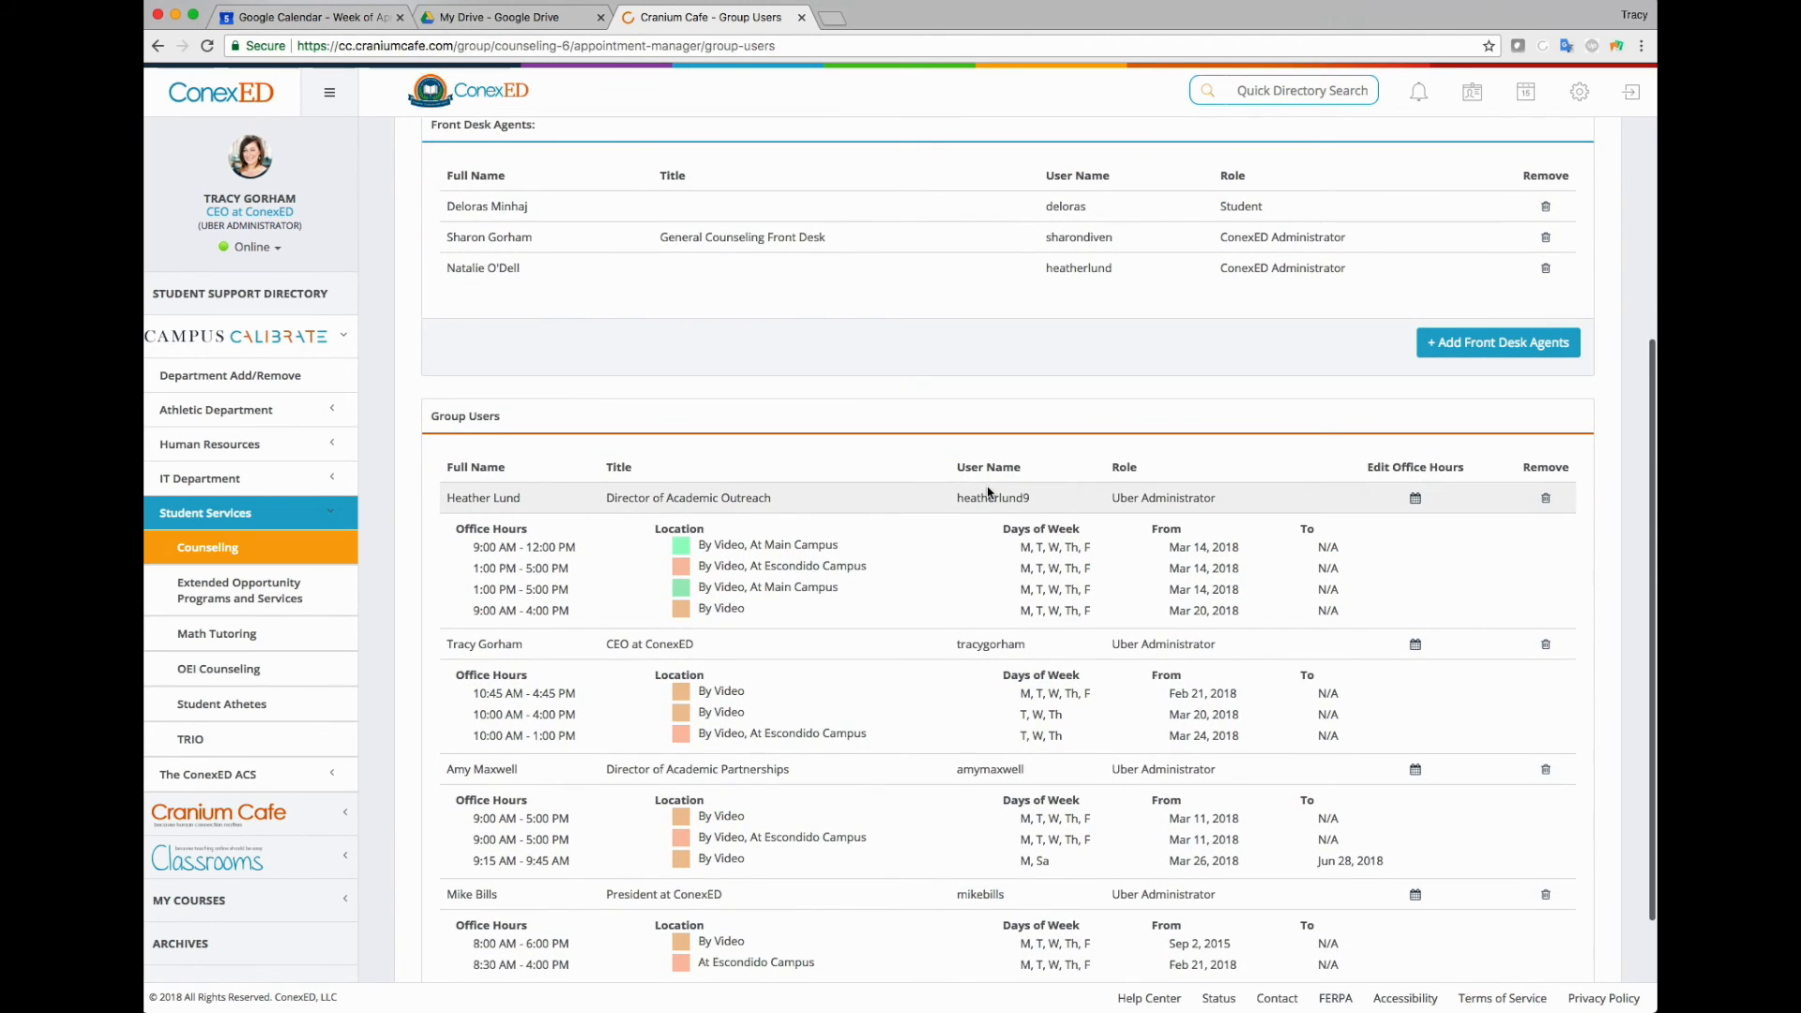
pyautogui.scroll(-3, 1114, 561)
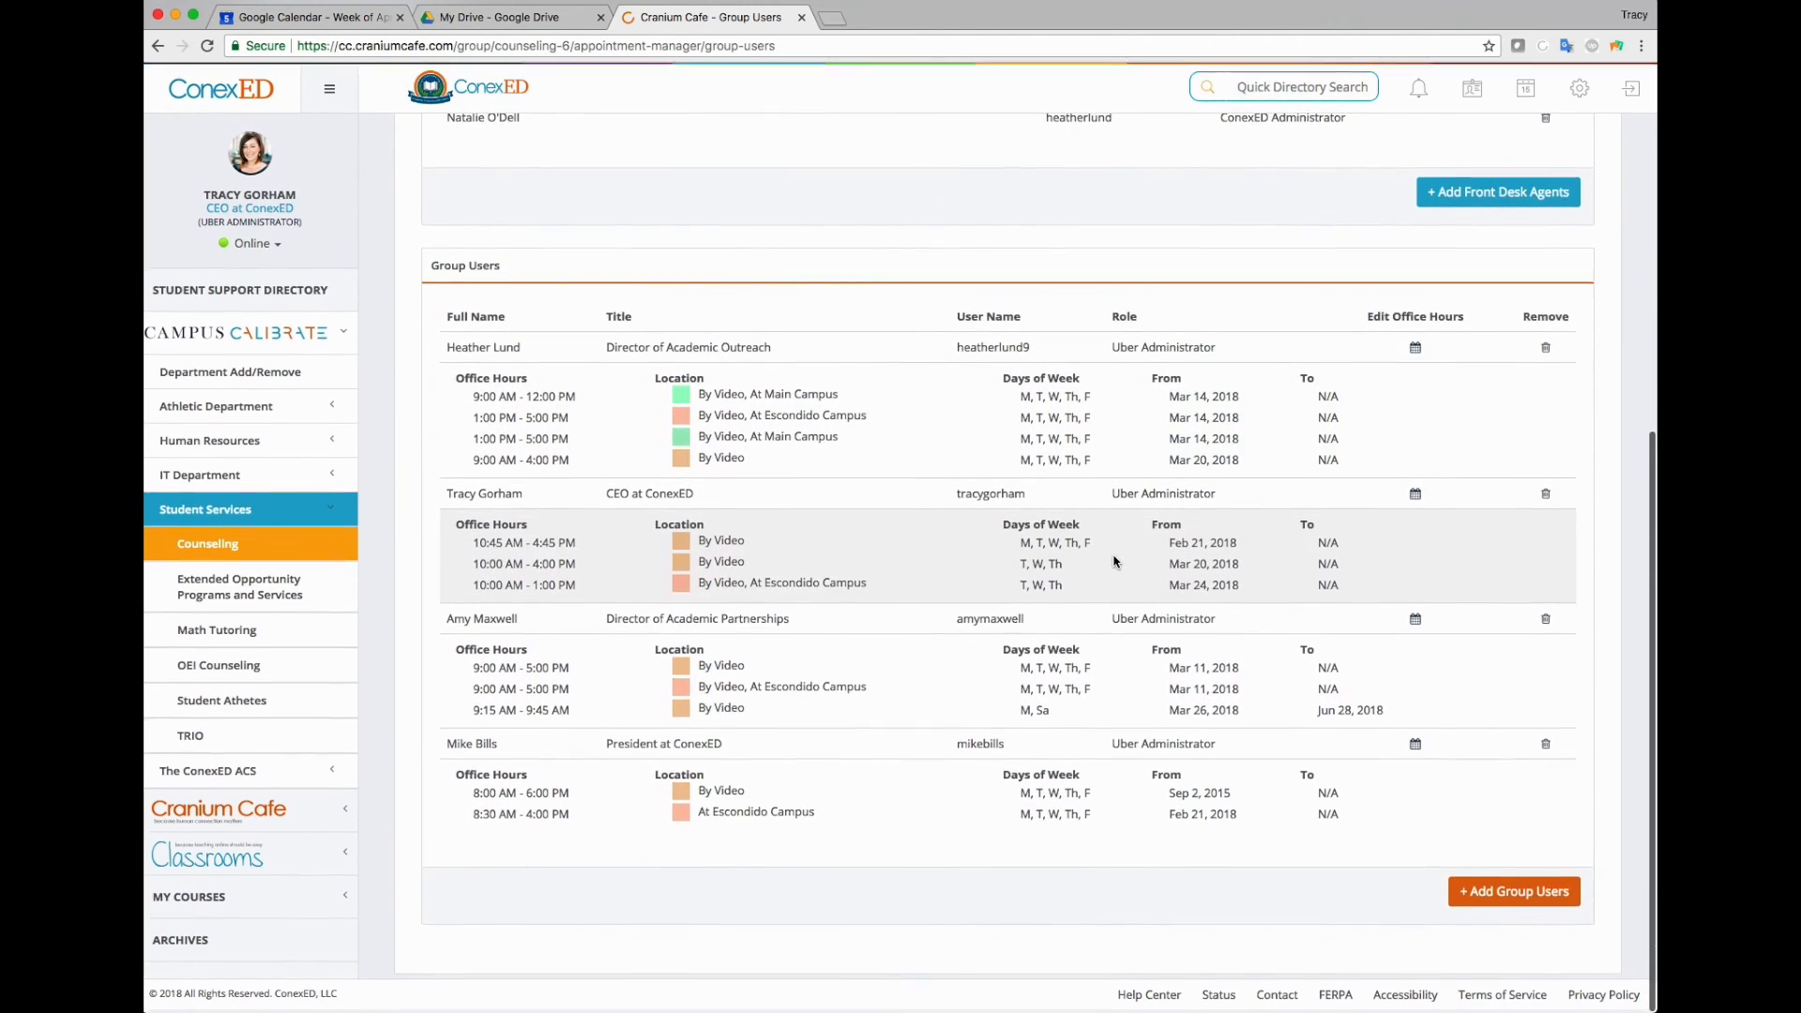
# Add the Faculty/Staff member titled Online Counselor to the Counseling group users
pyautogui.click(1479, 899)
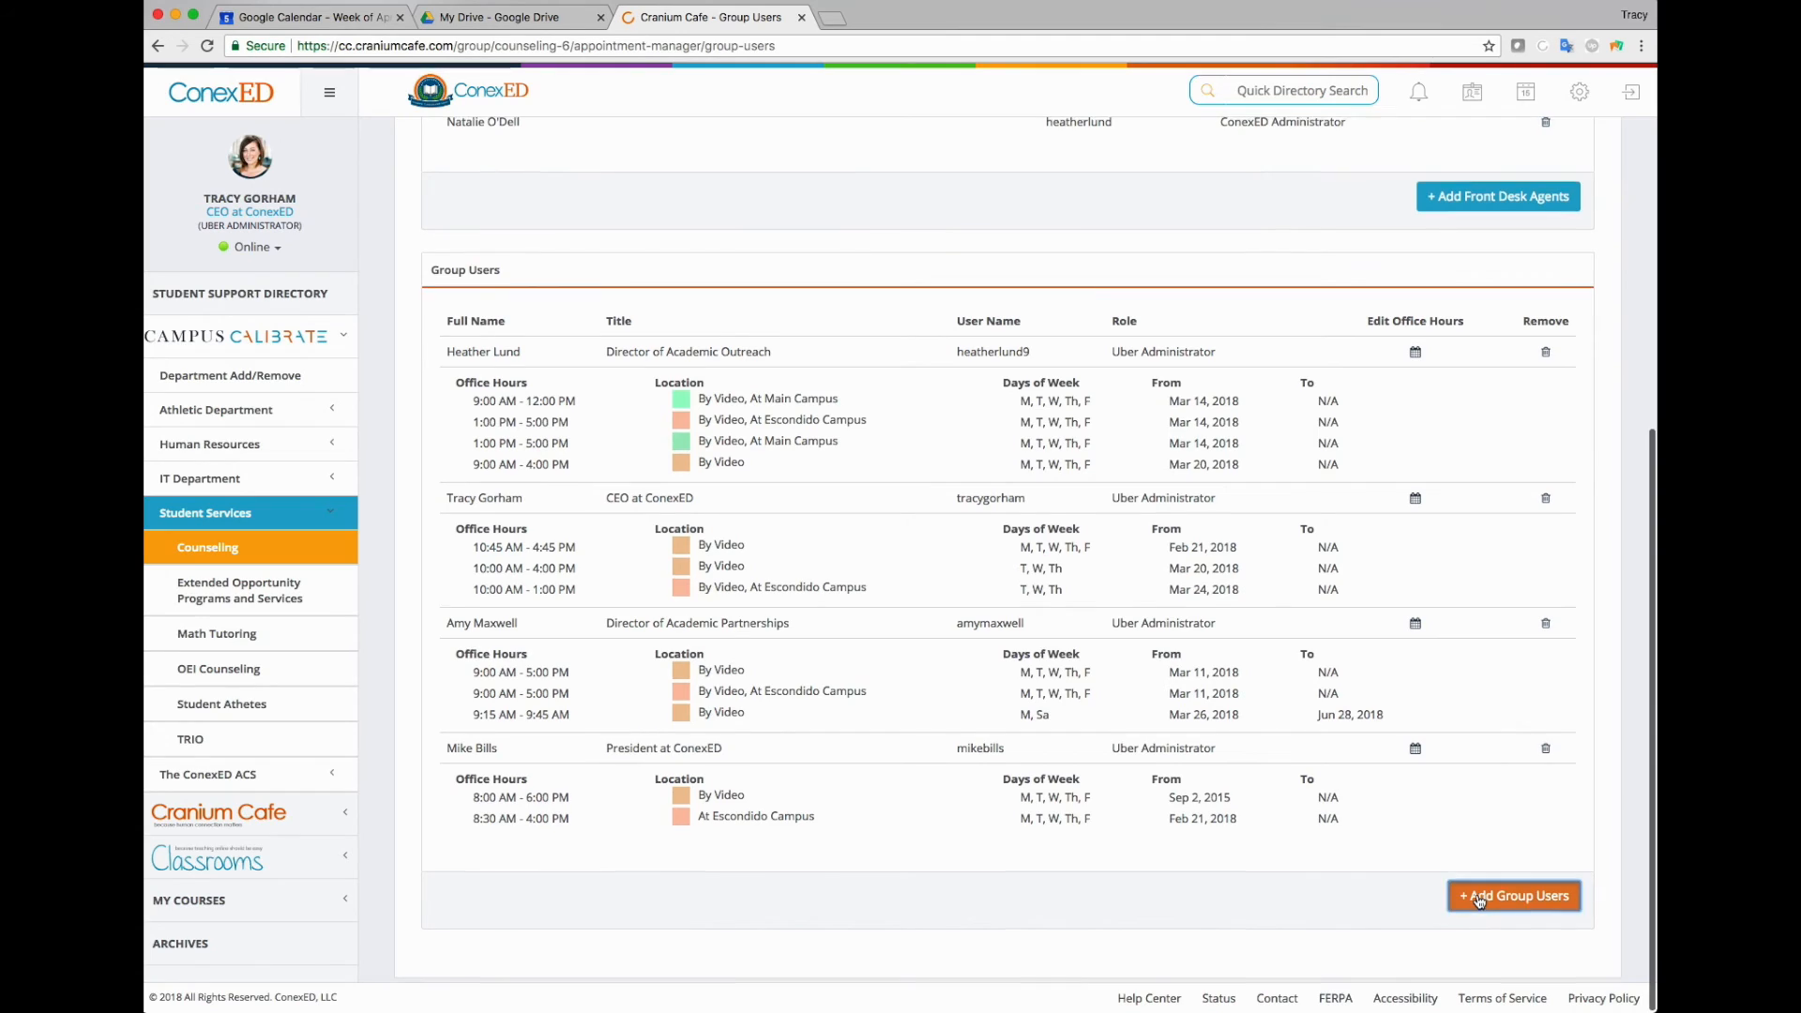
pyautogui.click(822, 190)
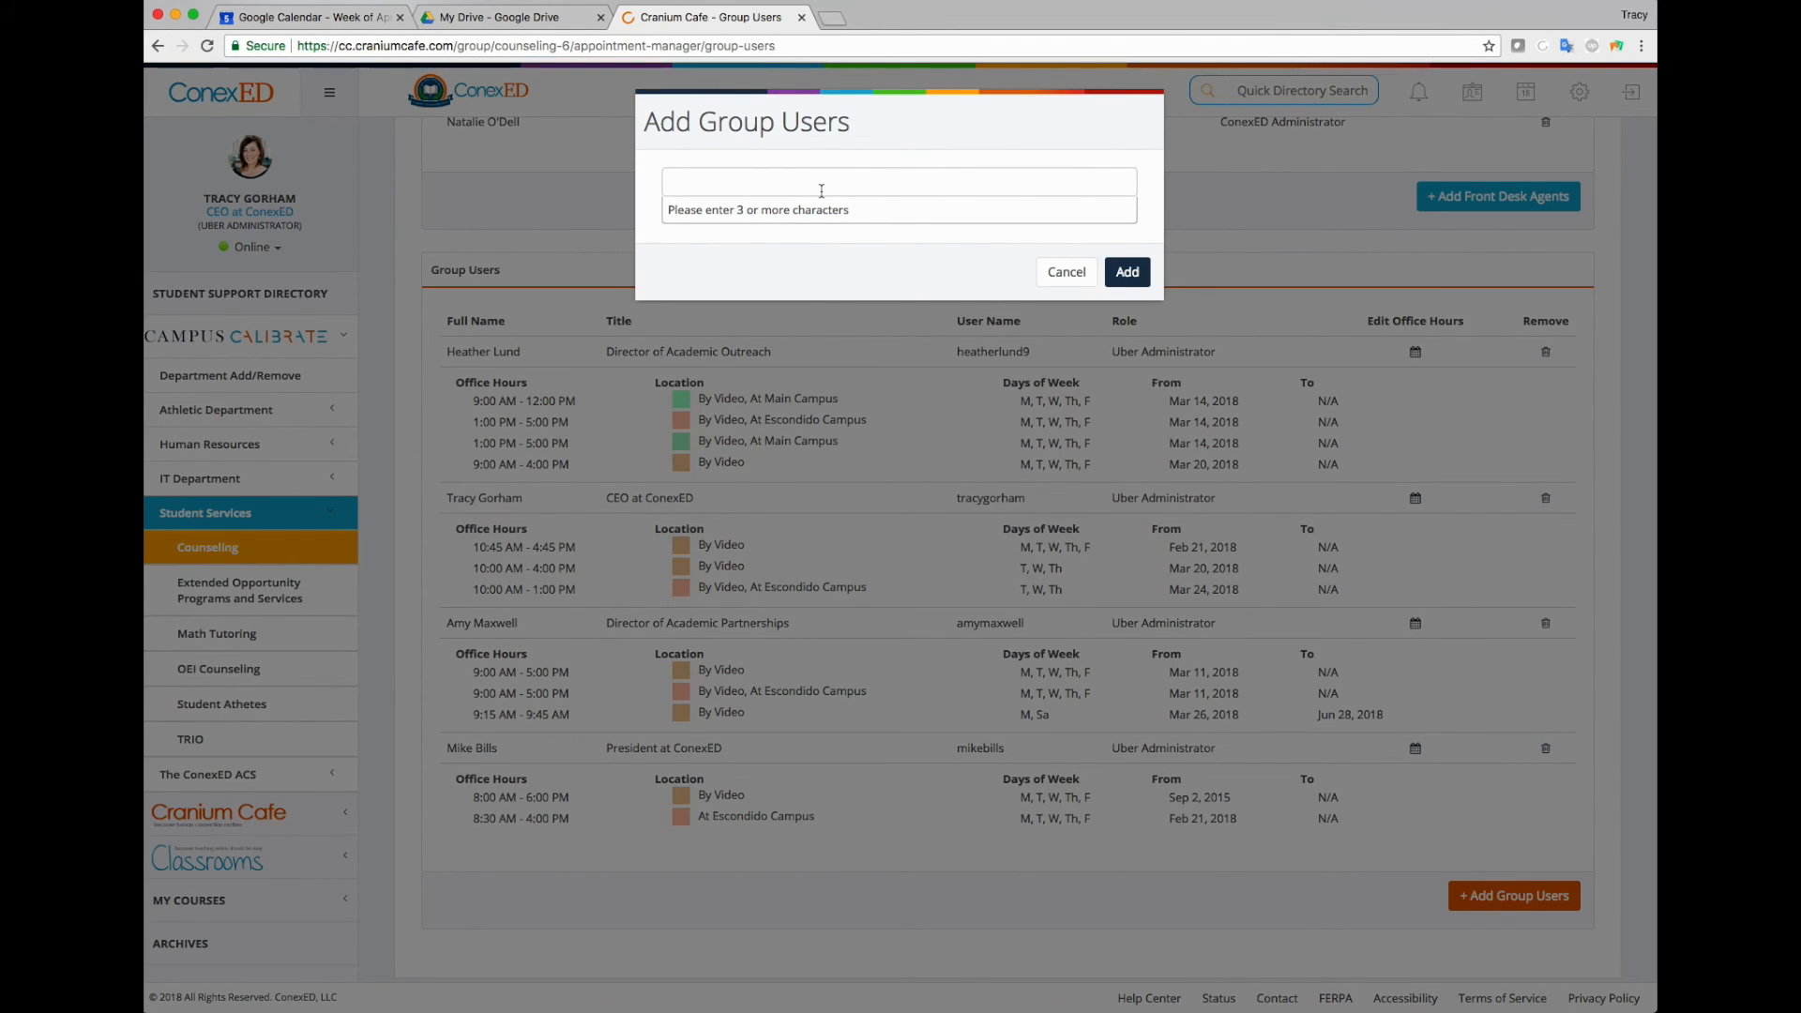
pyautogui.write('shor')
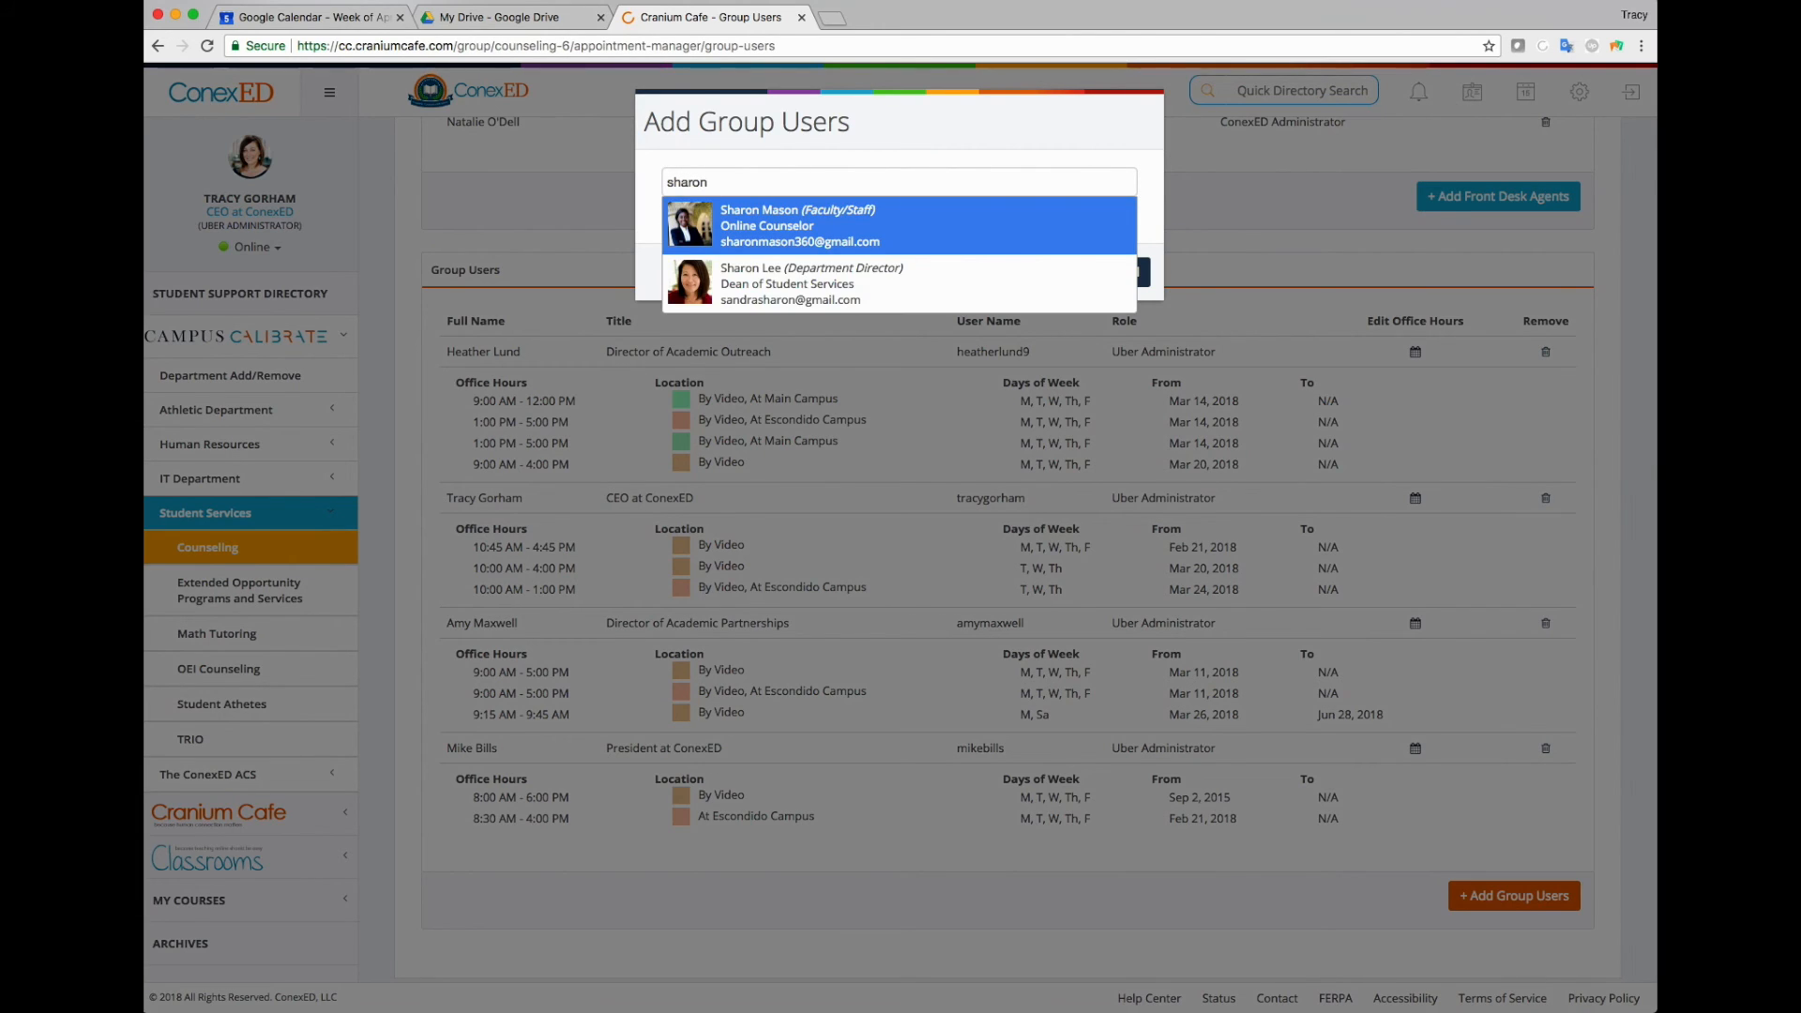
pyautogui.click(785, 231)
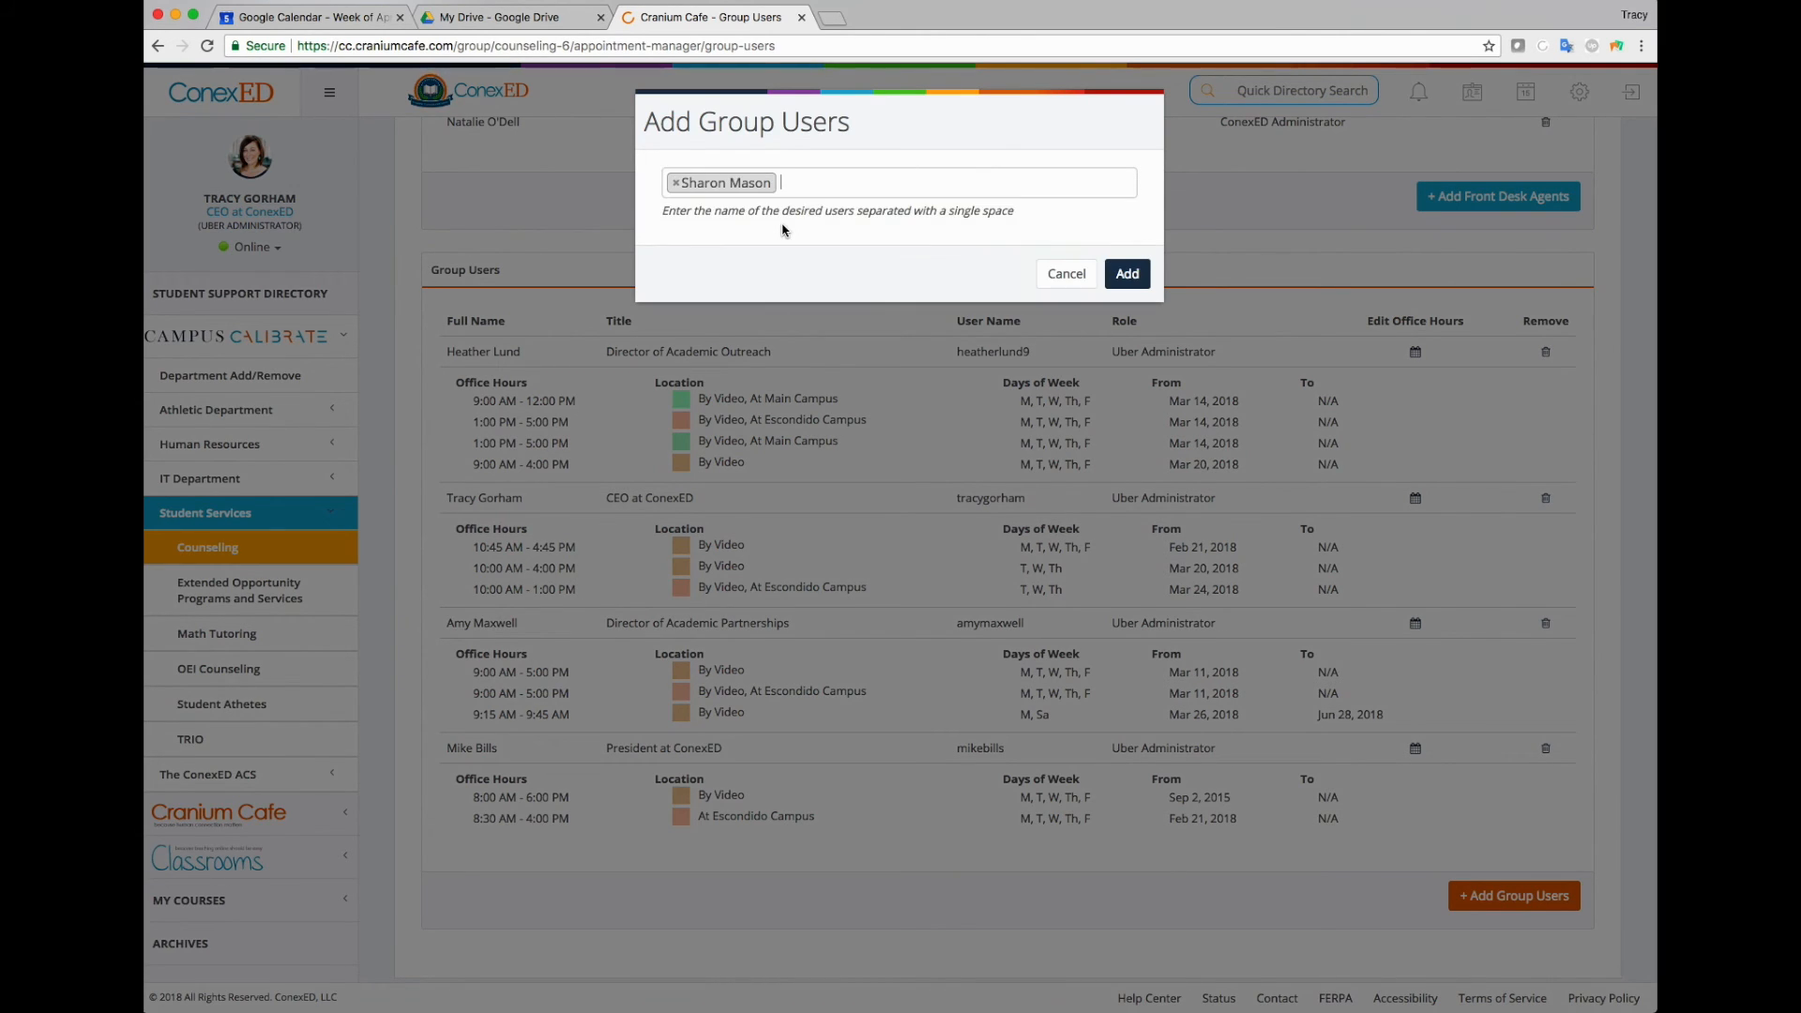
pyautogui.click(1117, 274)
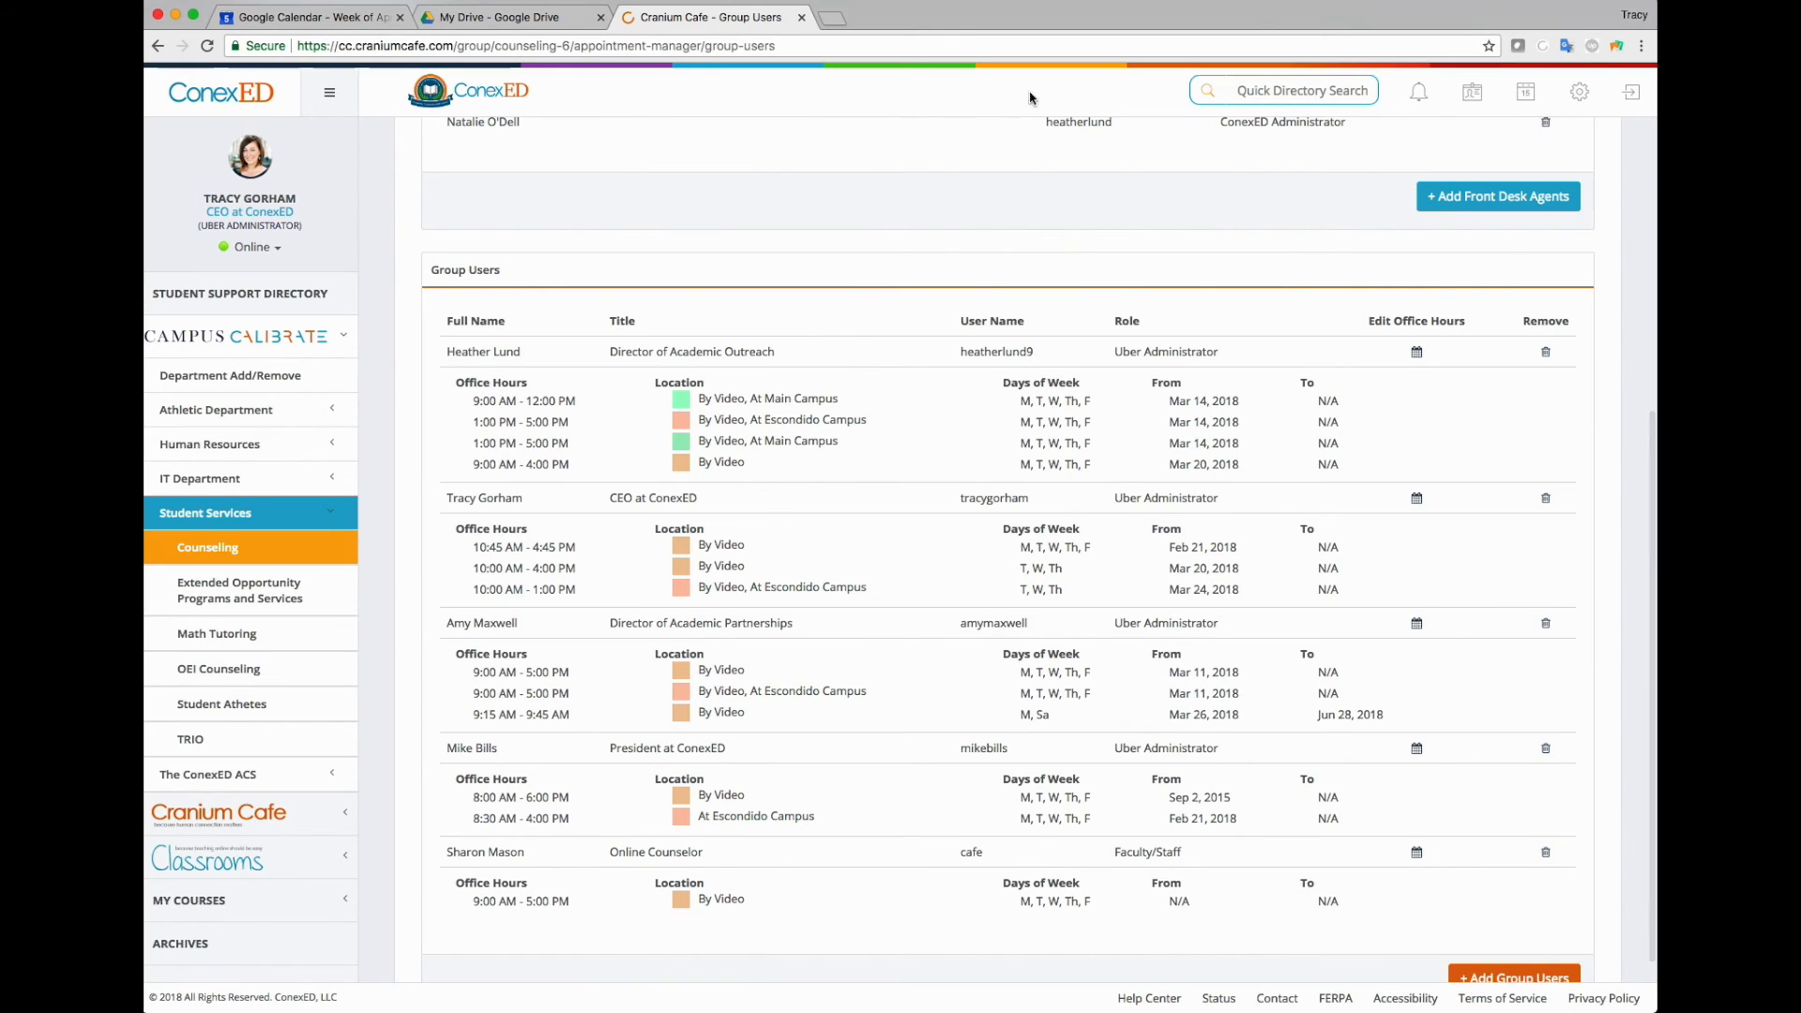
# Switch to Firefox, reload the counseling web page, and check the Cafe cards for the added Online Counselor
pyautogui.press('super+Tab')
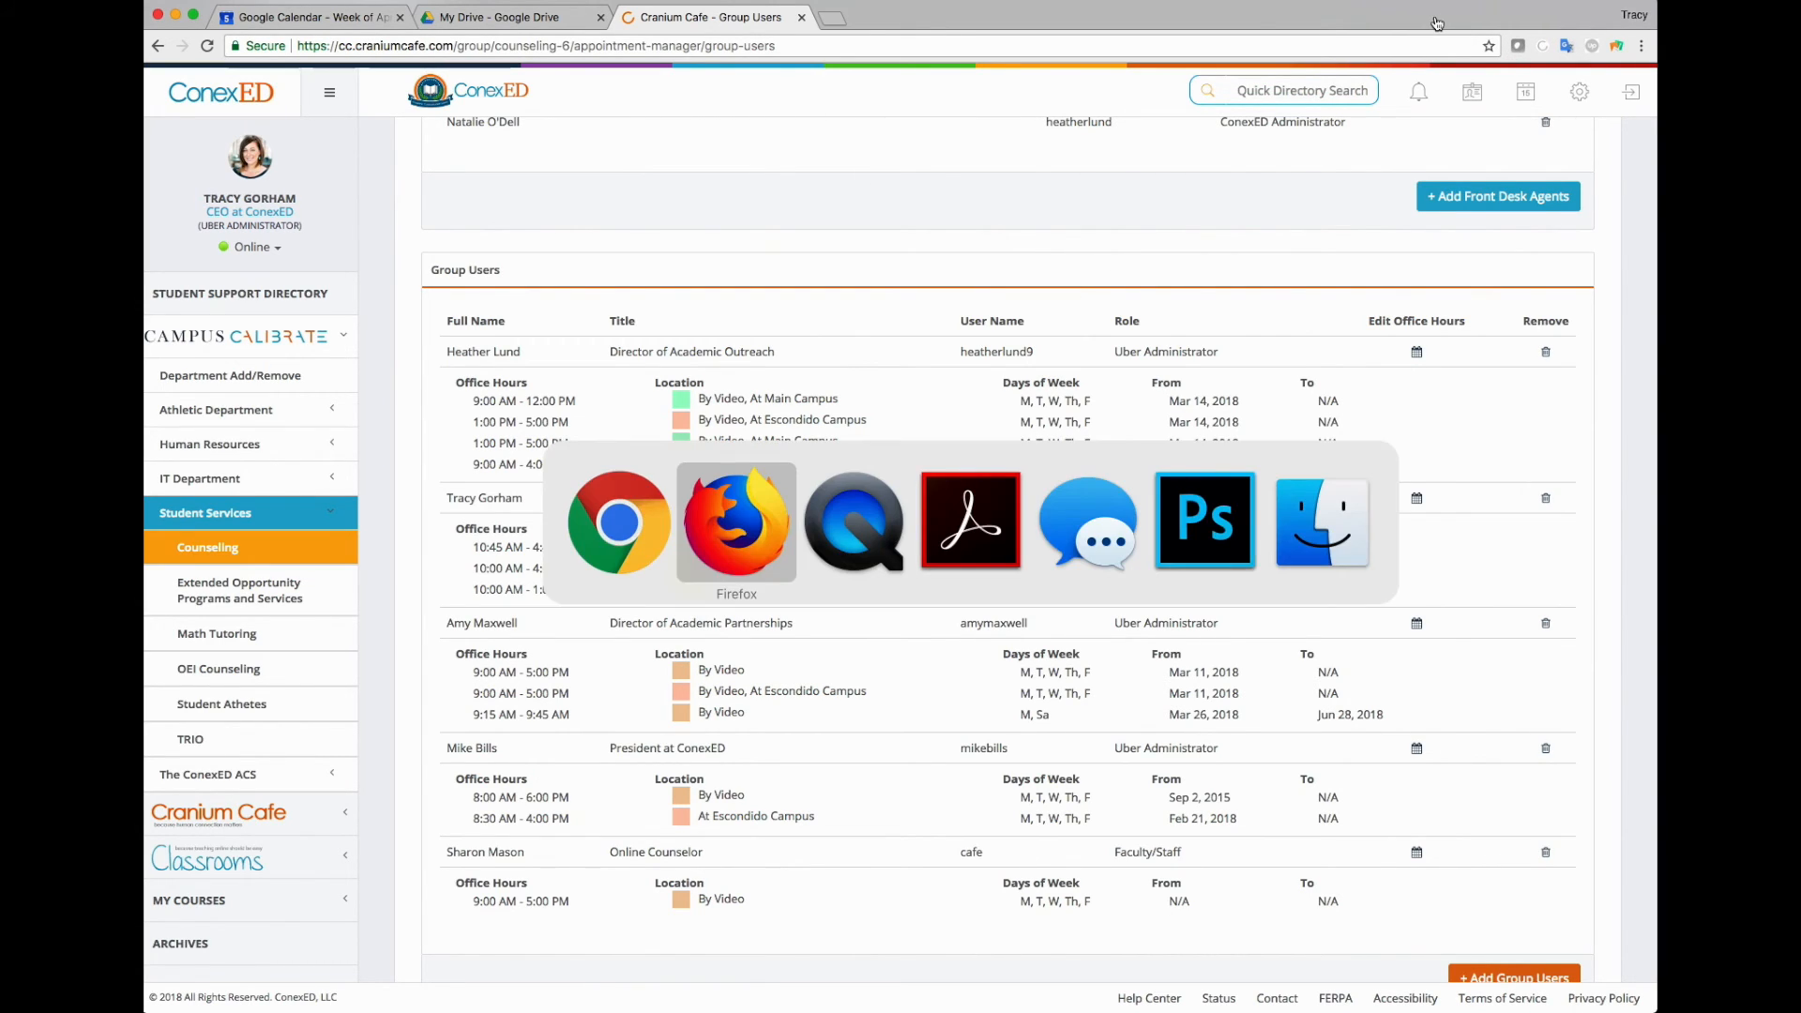
pyautogui.press('super+r')
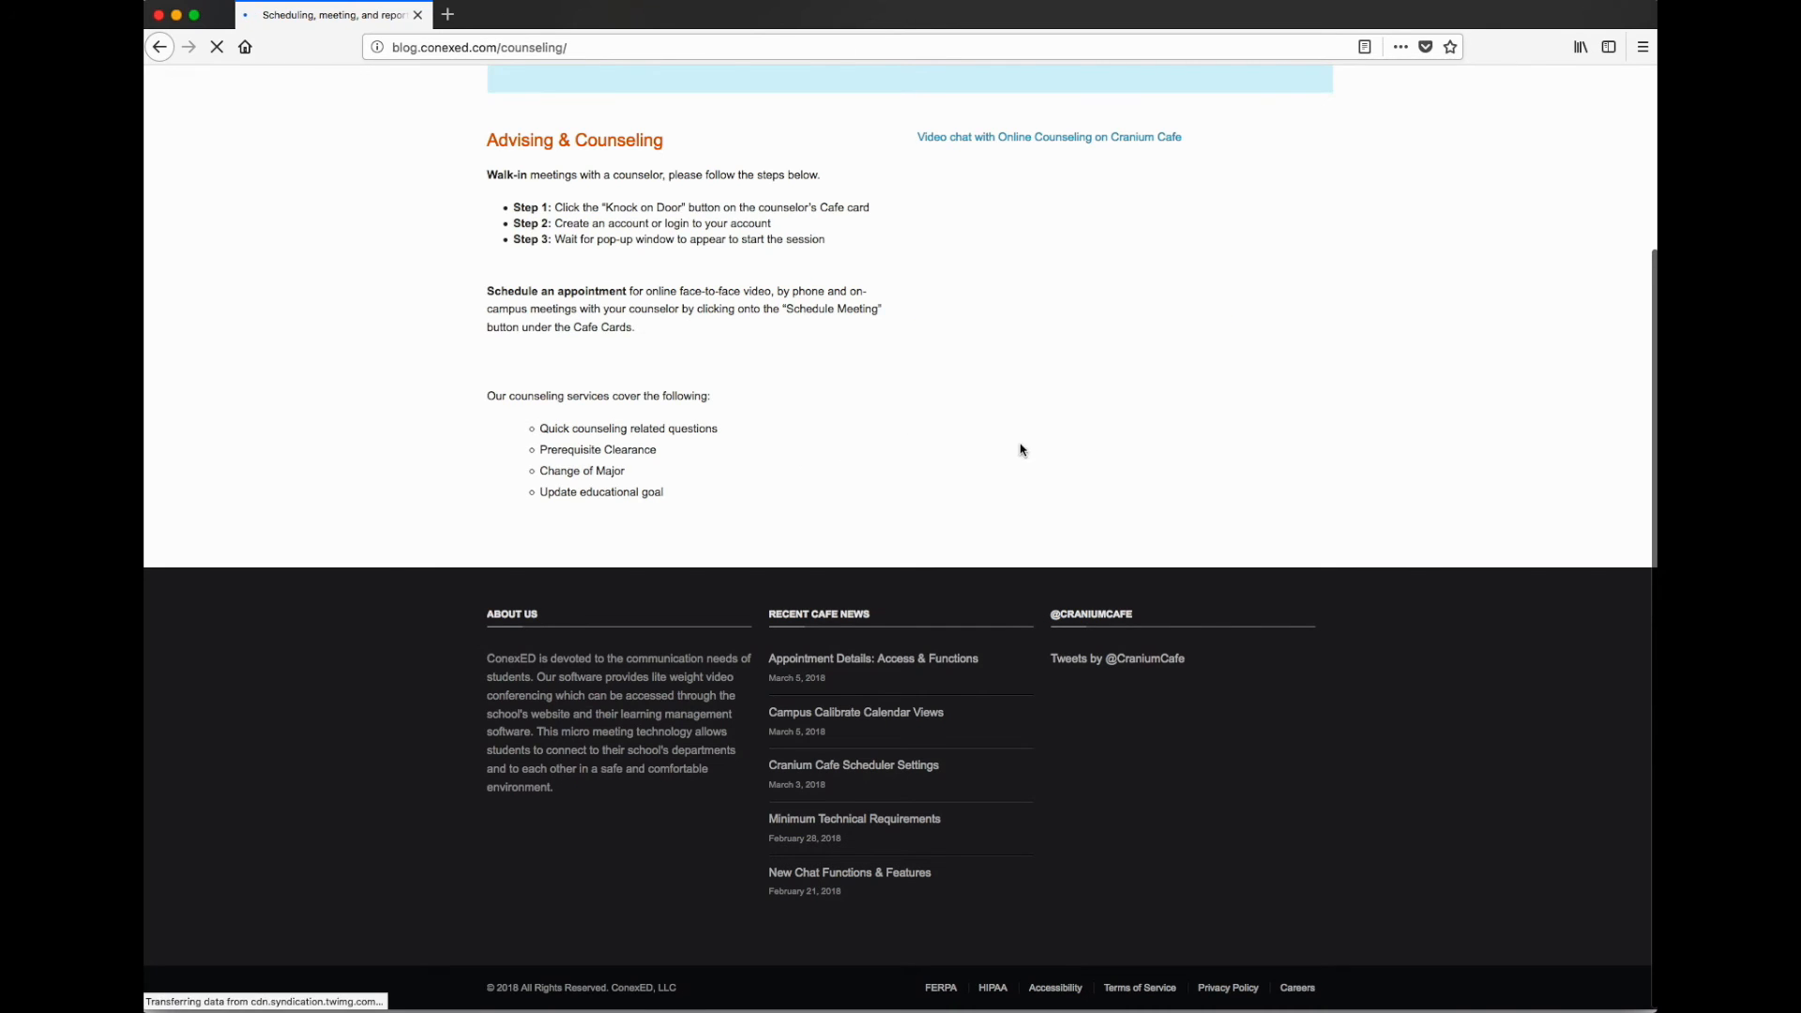
pyautogui.scroll(-10, 1047, 367)
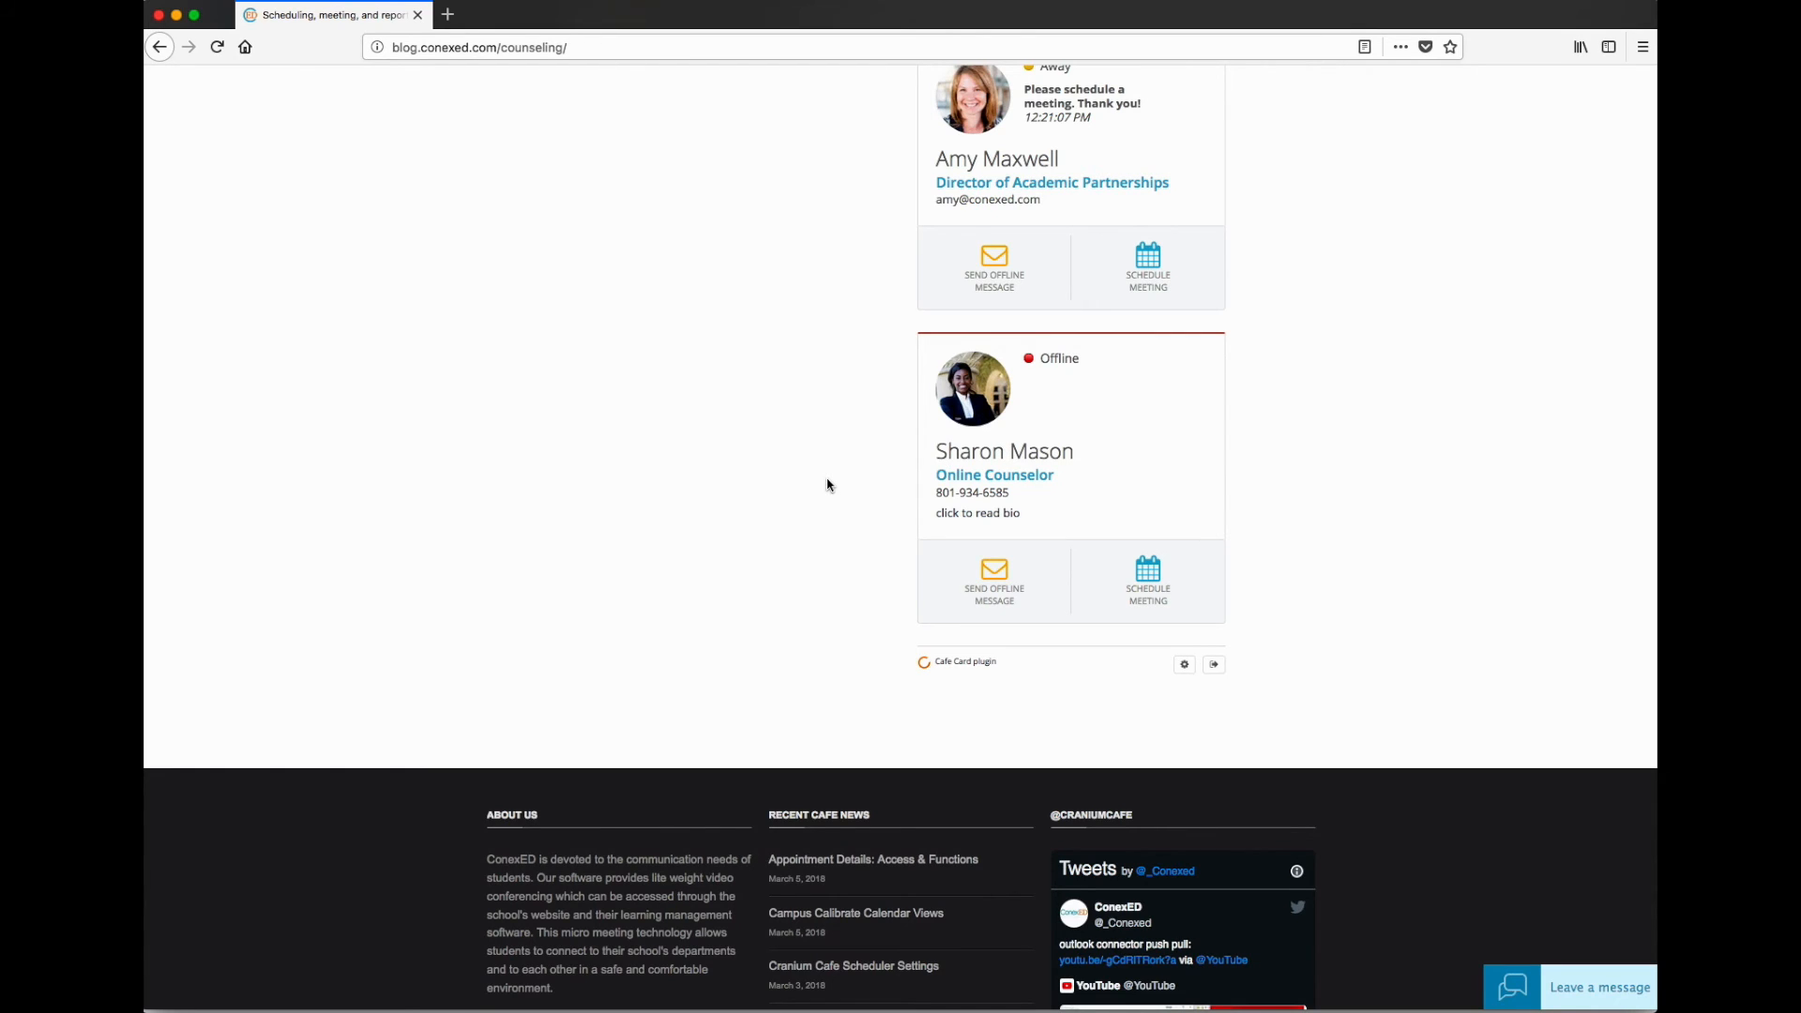
pyautogui.press('super+Tab')
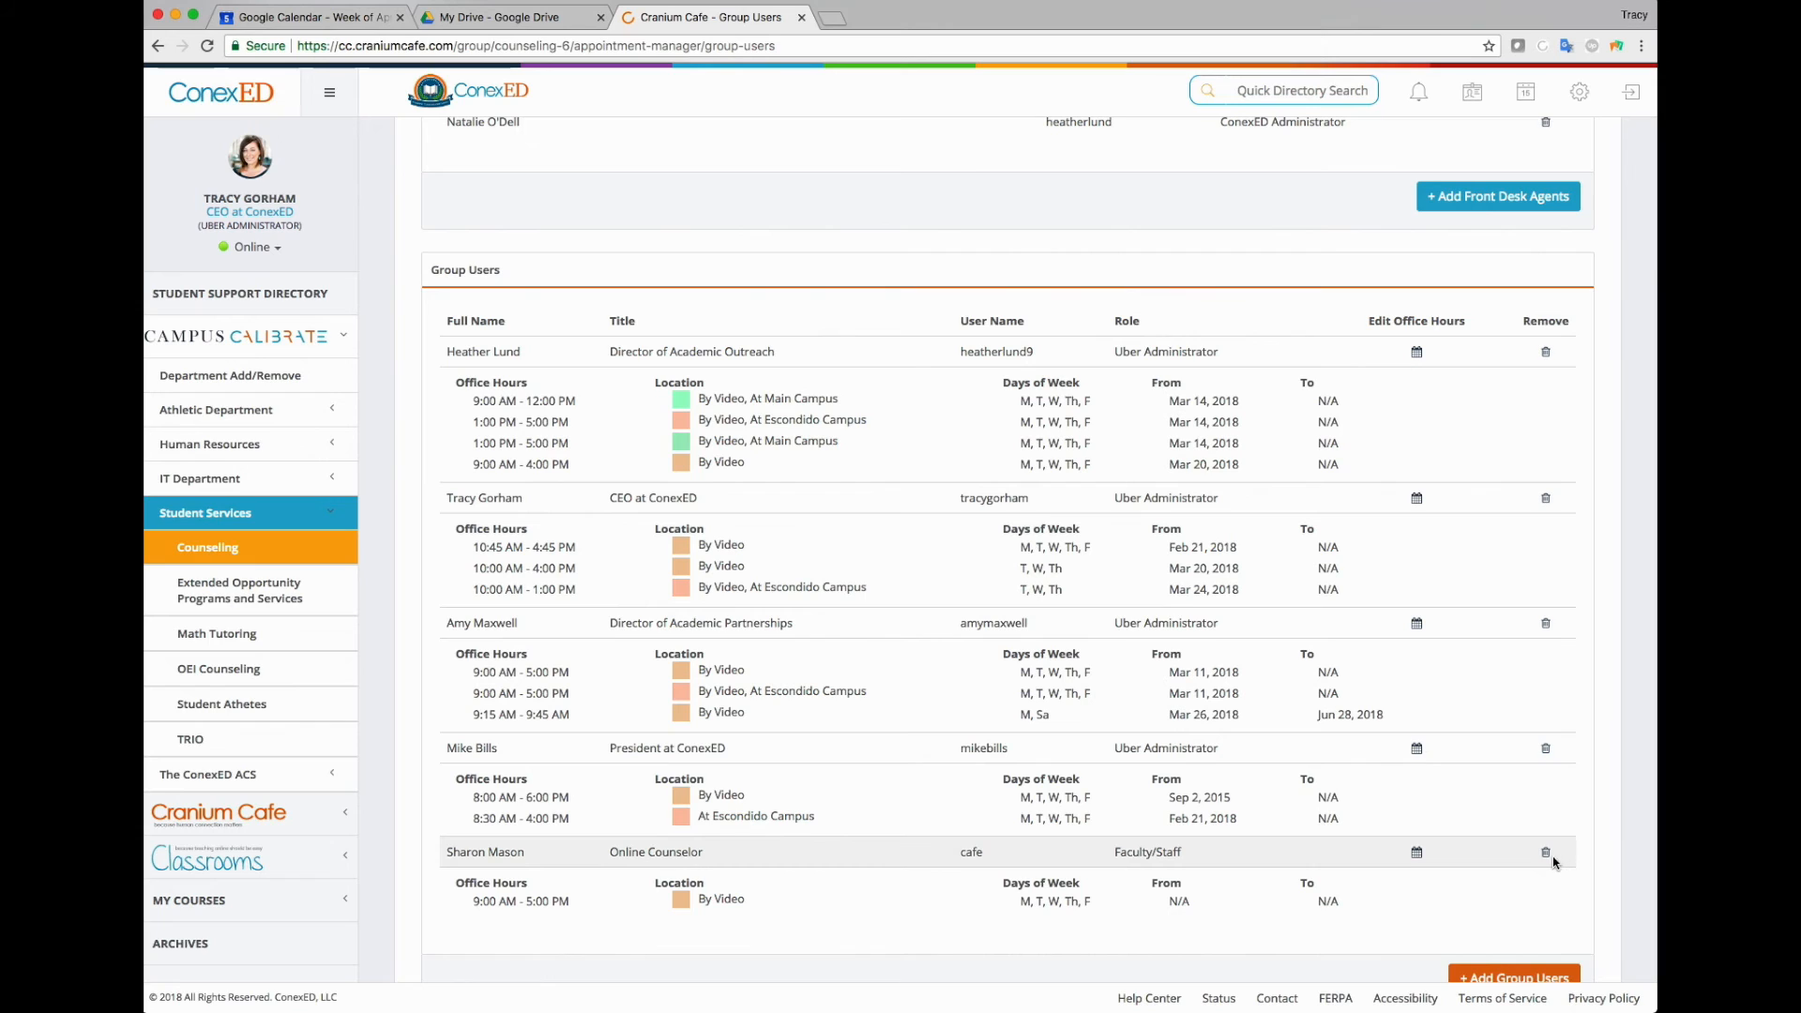
# Remove the Online Counselor from the group users and check the Cafe cards on the reloaded counseling page in Firefox
pyautogui.click(1546, 853)
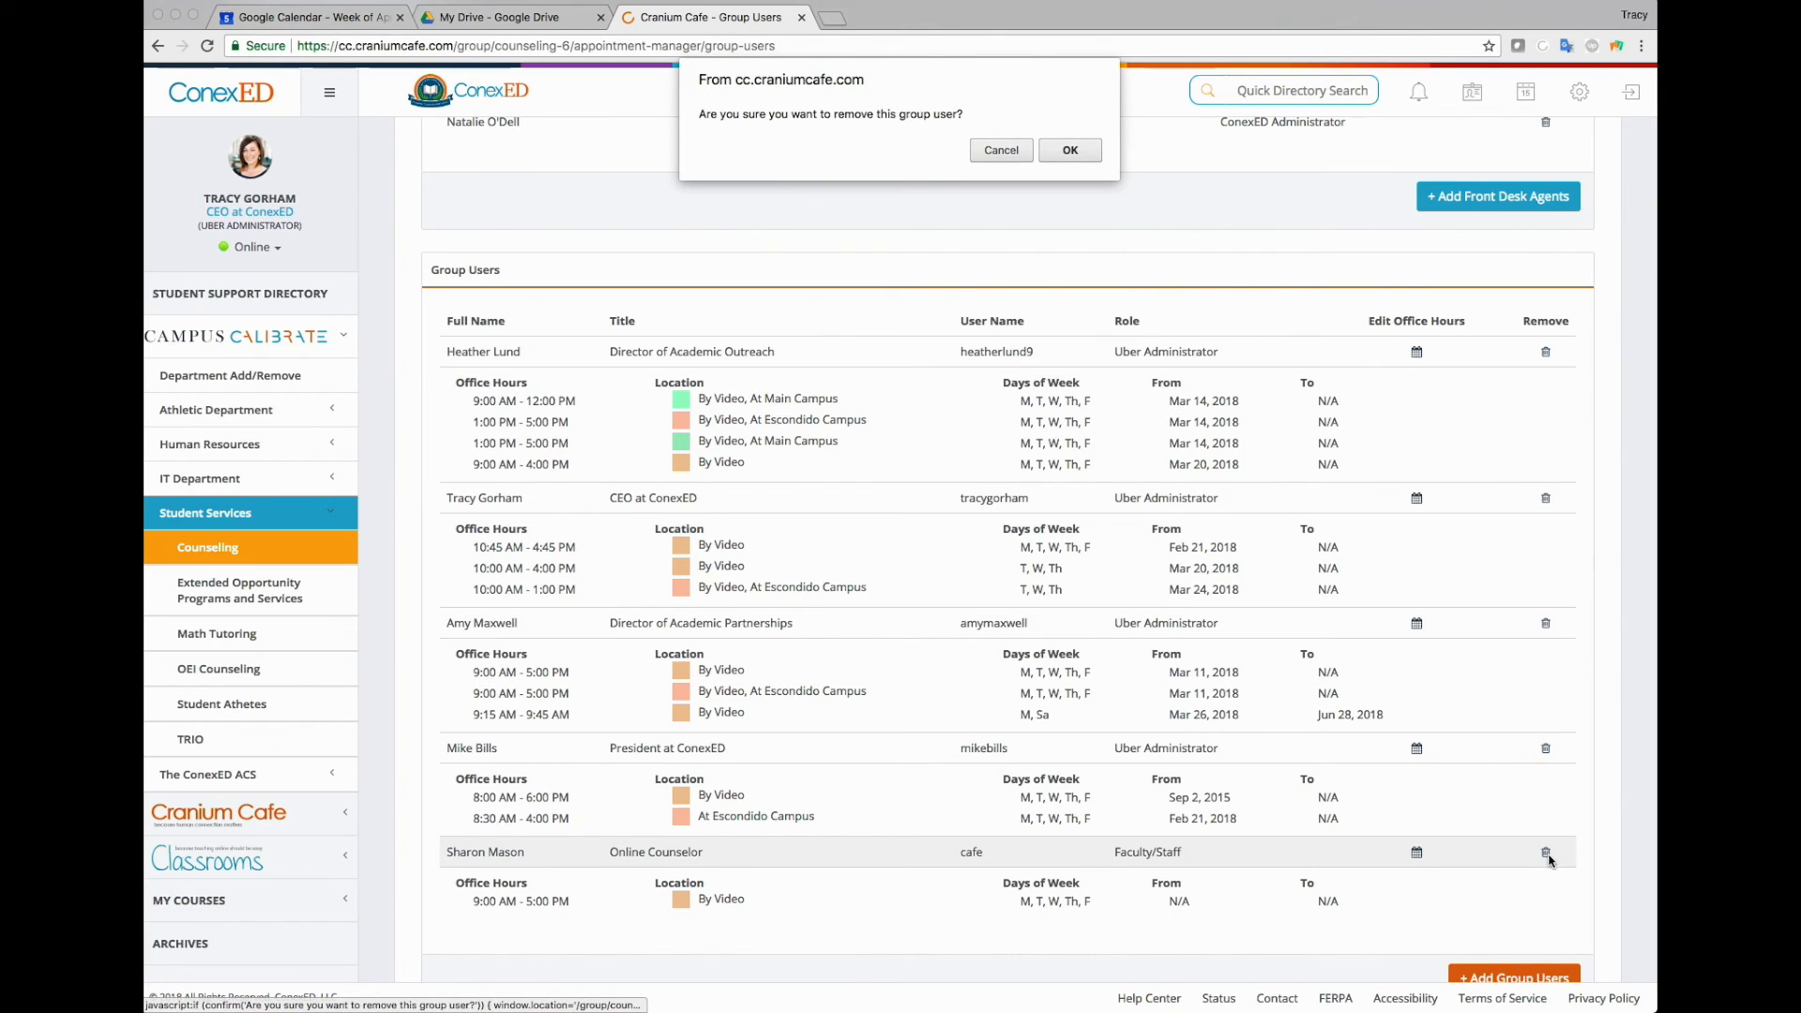
pyautogui.click(1074, 153)
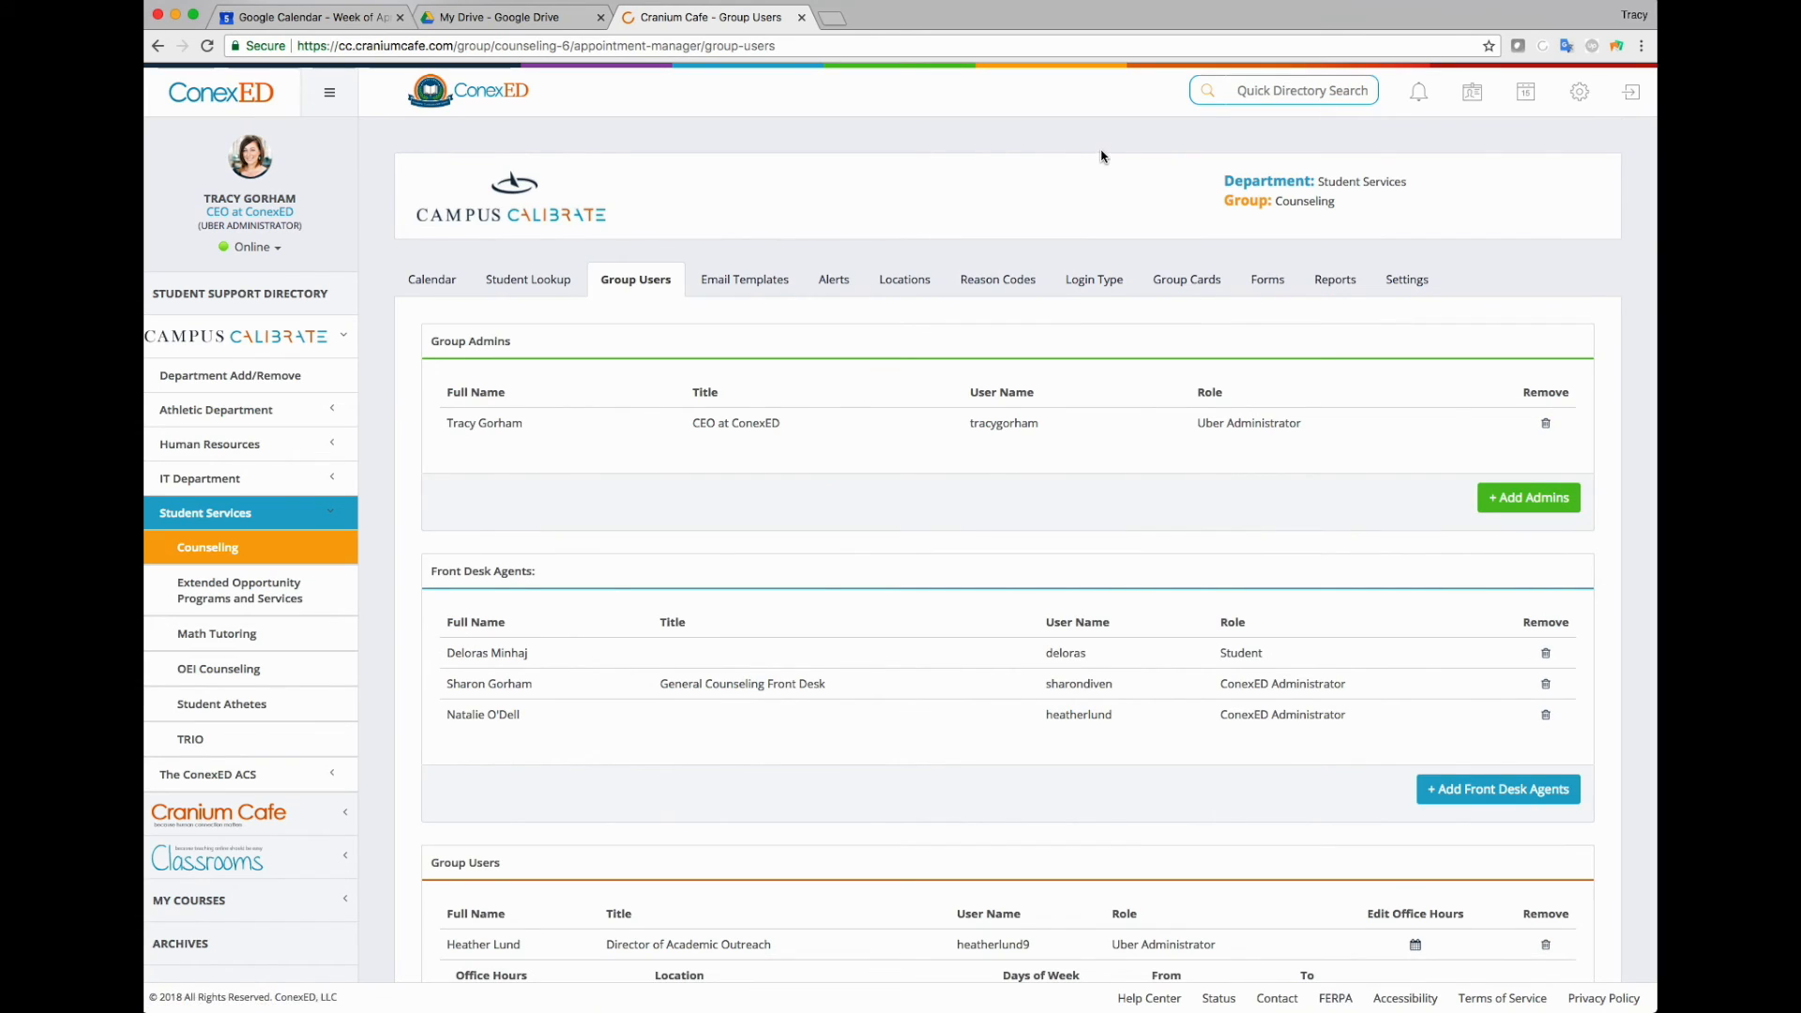
pyautogui.press('super+Tab')
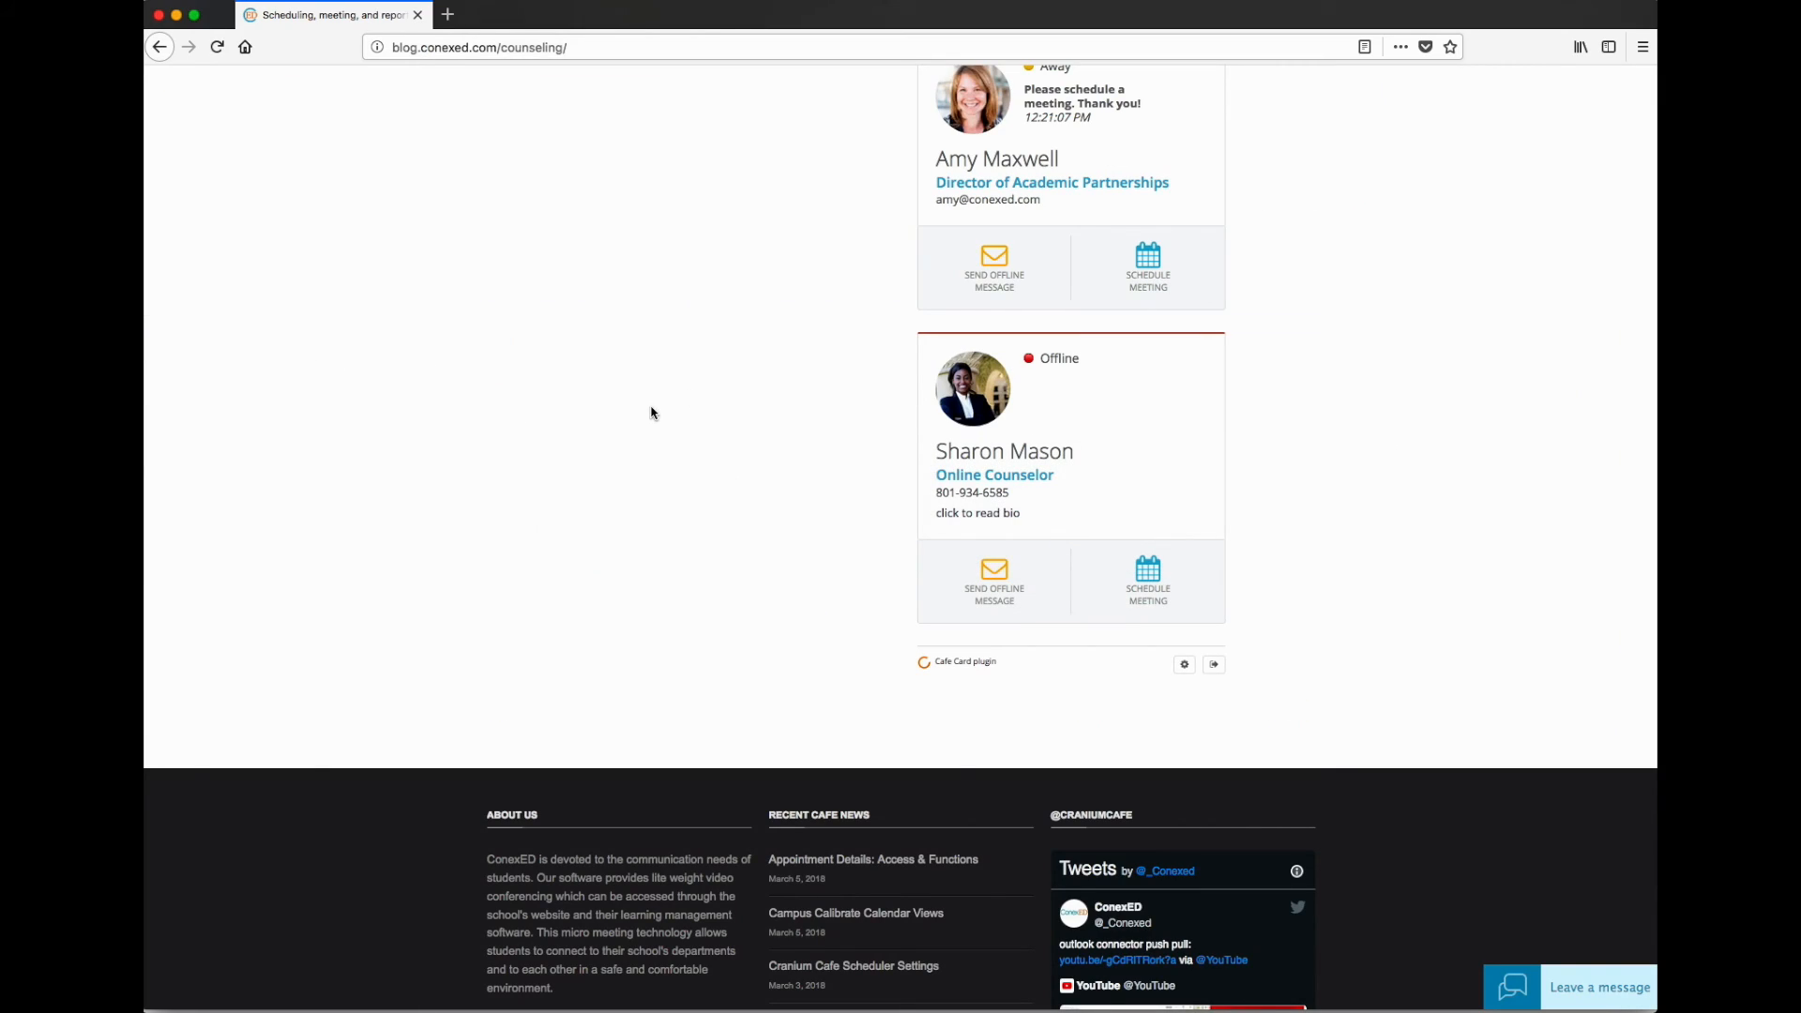
pyautogui.press('super+r')
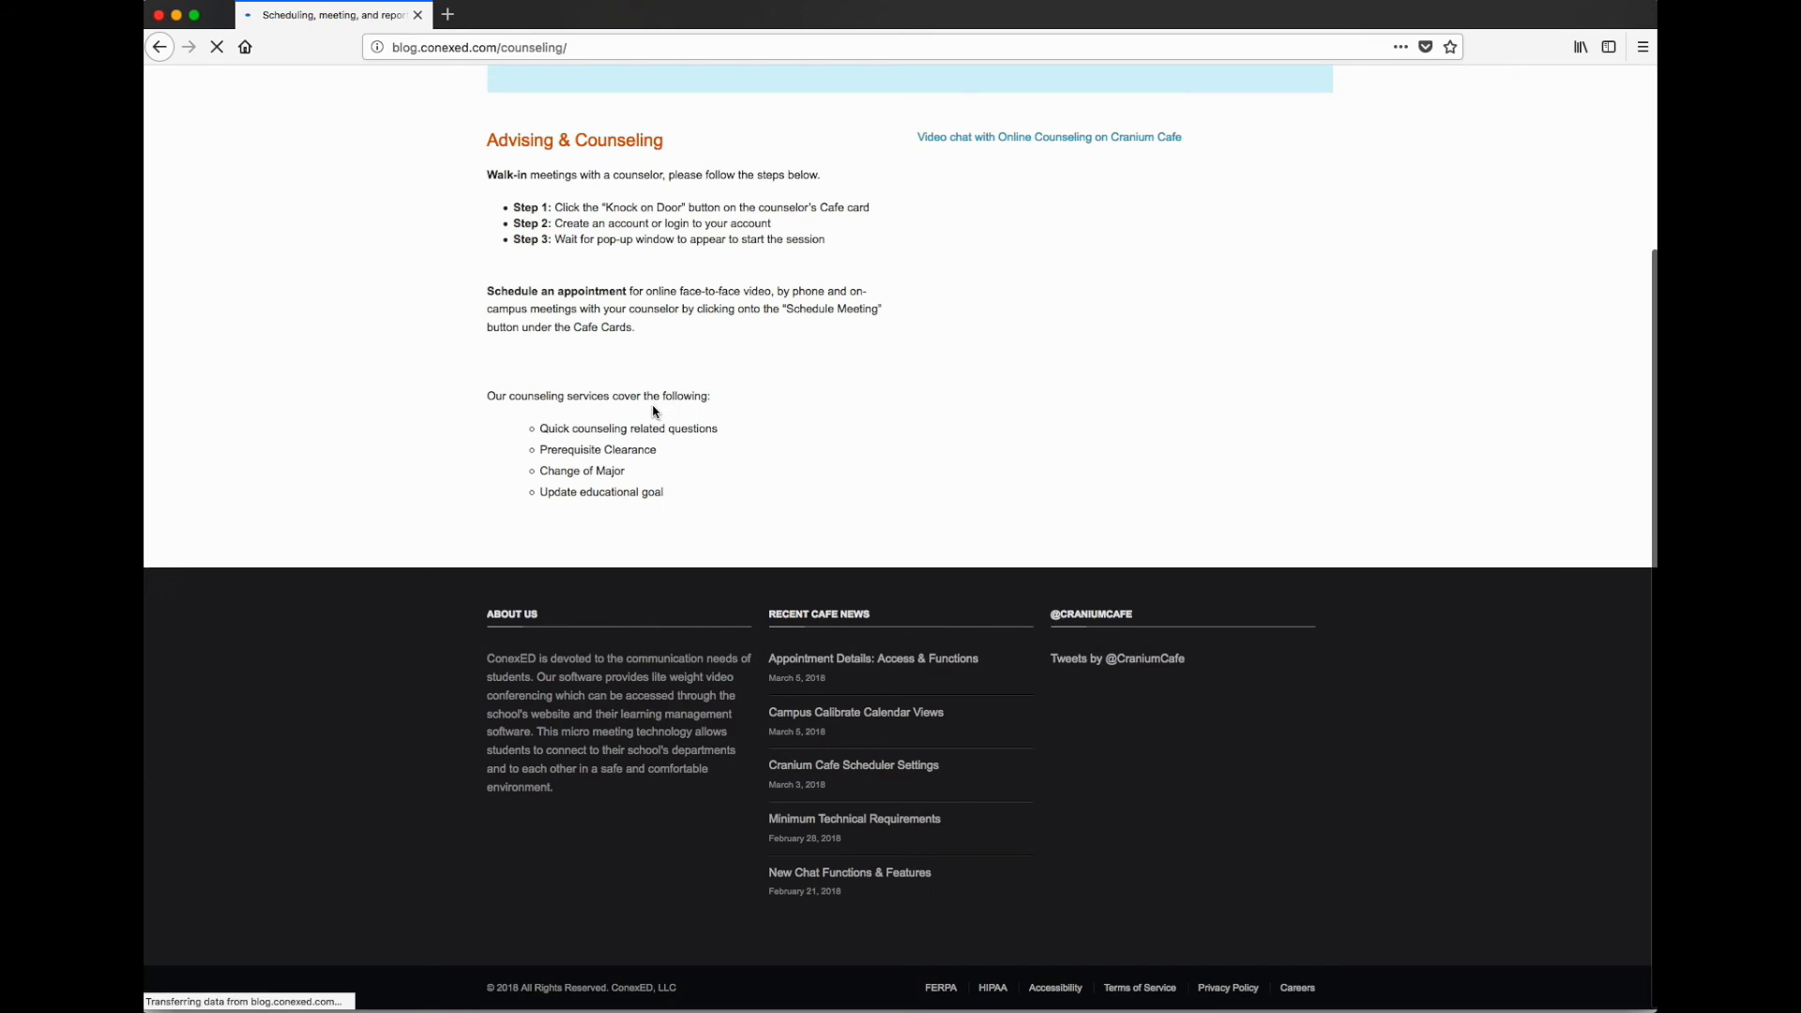
pyautogui.scroll(-5, 1430, 476)
pyautogui.scroll(-3, 1424, 480)
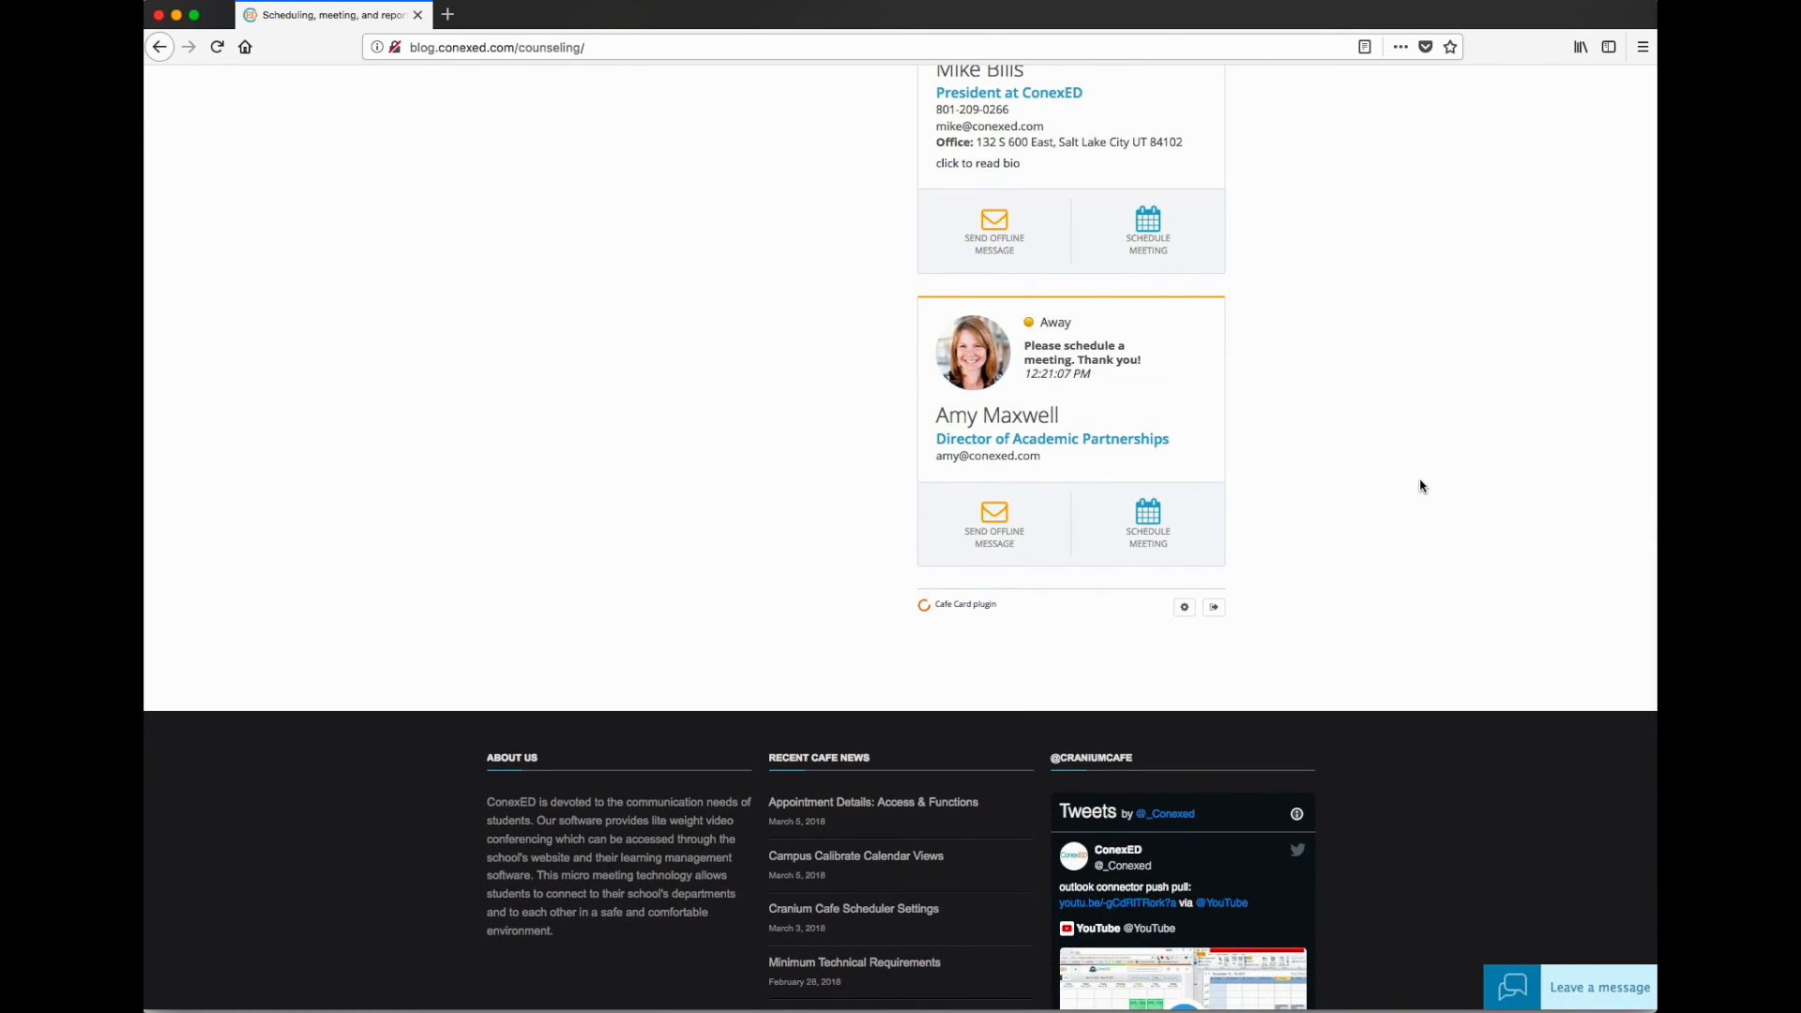
pyautogui.press('super+Tab')
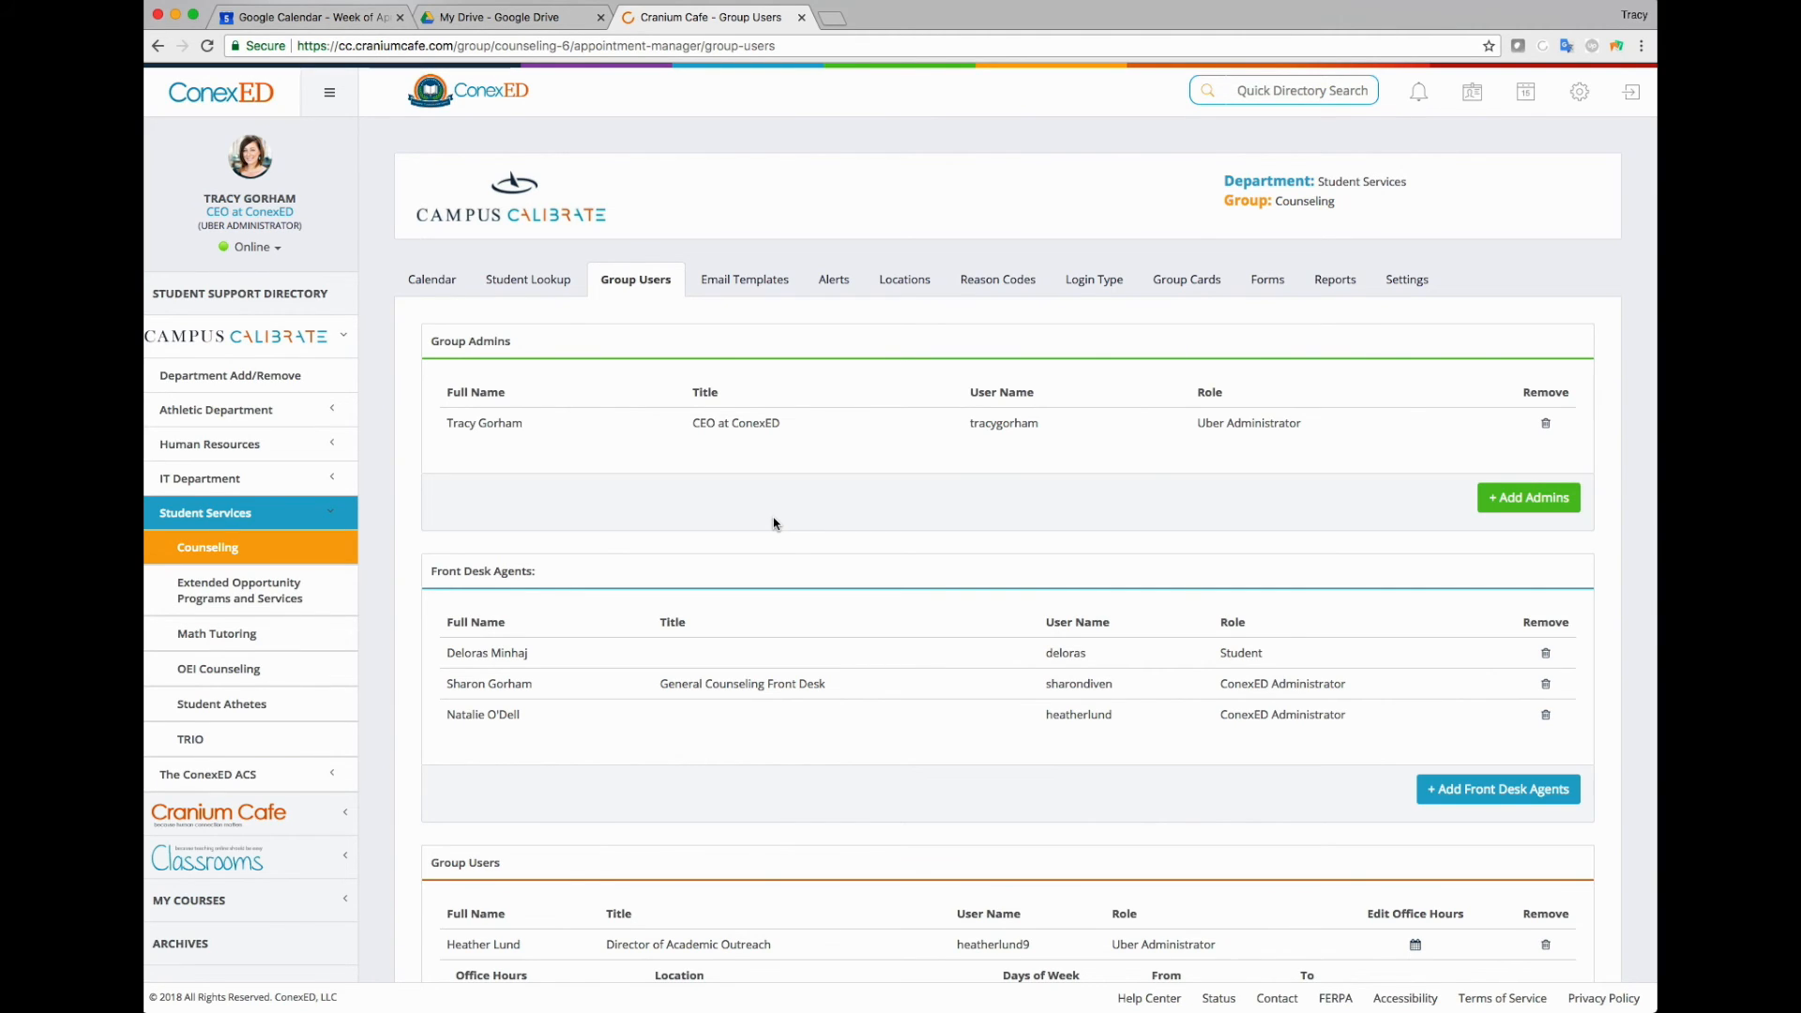
# Add the Uber Administrator titled President at ConexED to the Counseling group's Group Admins
pyautogui.scroll(-1, 844, 451)
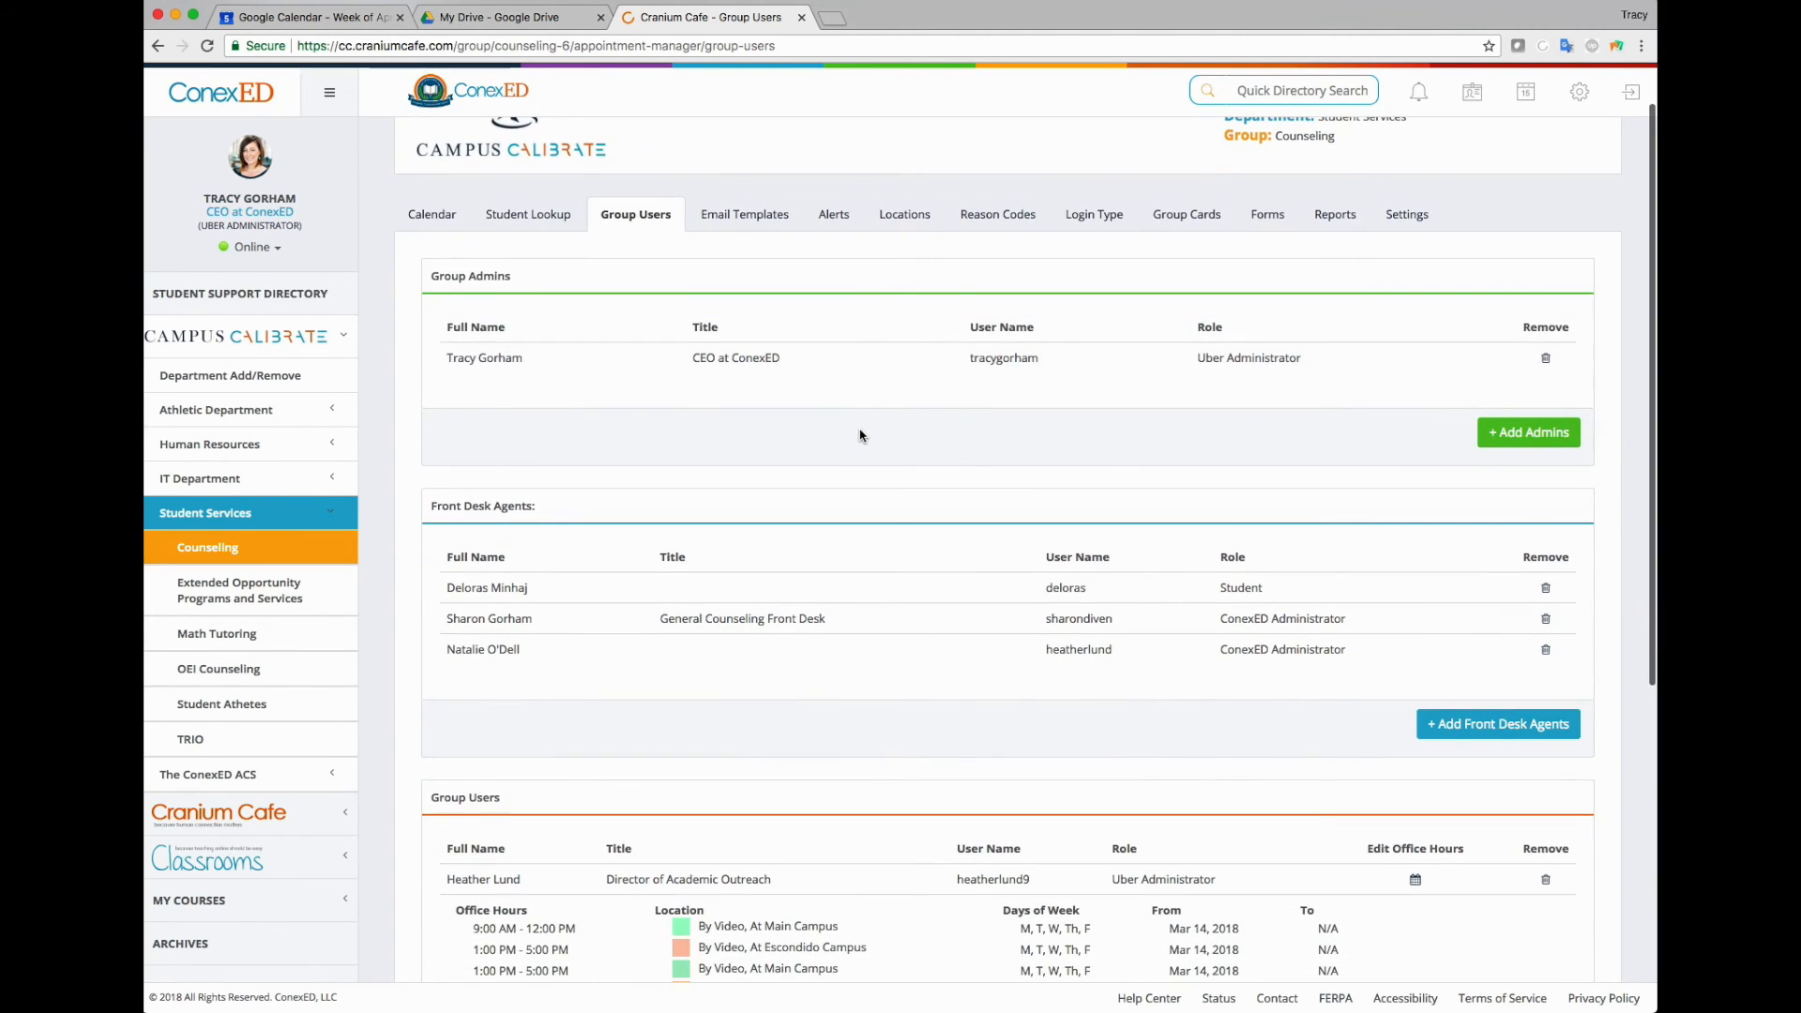
pyautogui.moveTo(432, 274); pyautogui.dragTo(514, 277)
pyautogui.click(1547, 437)
pyautogui.click(828, 186)
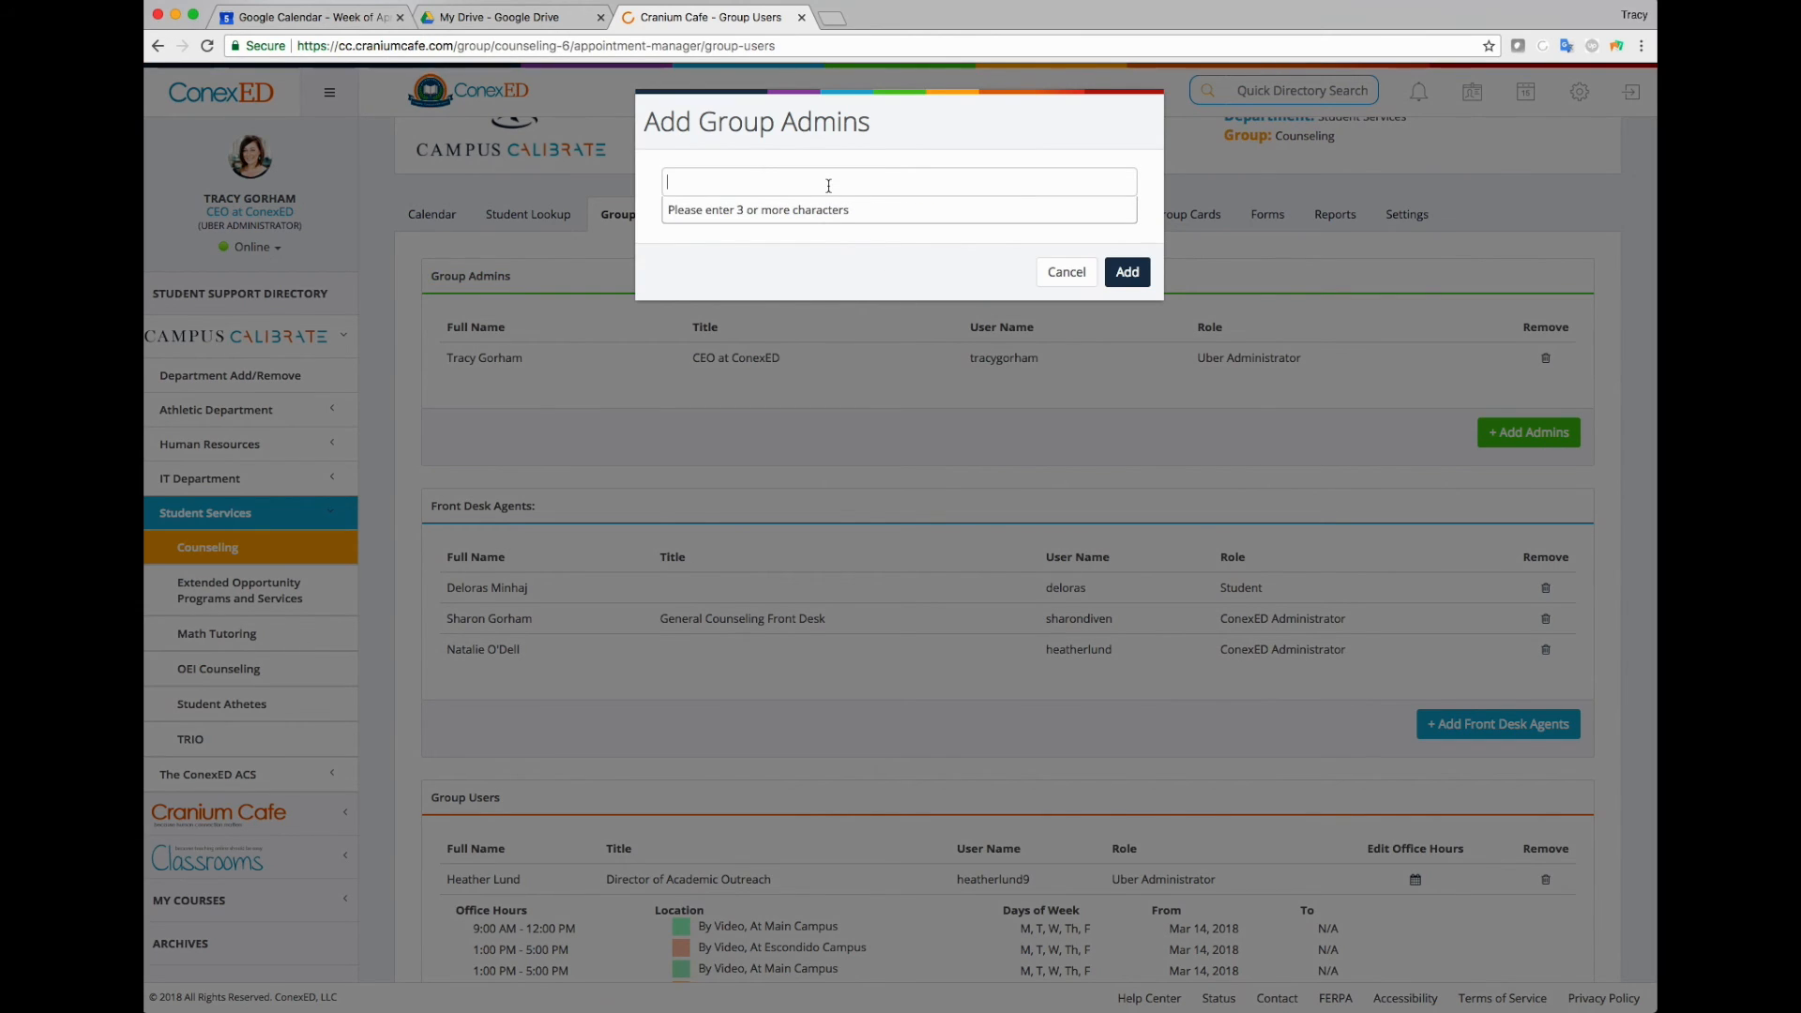
pyautogui.write('mike')
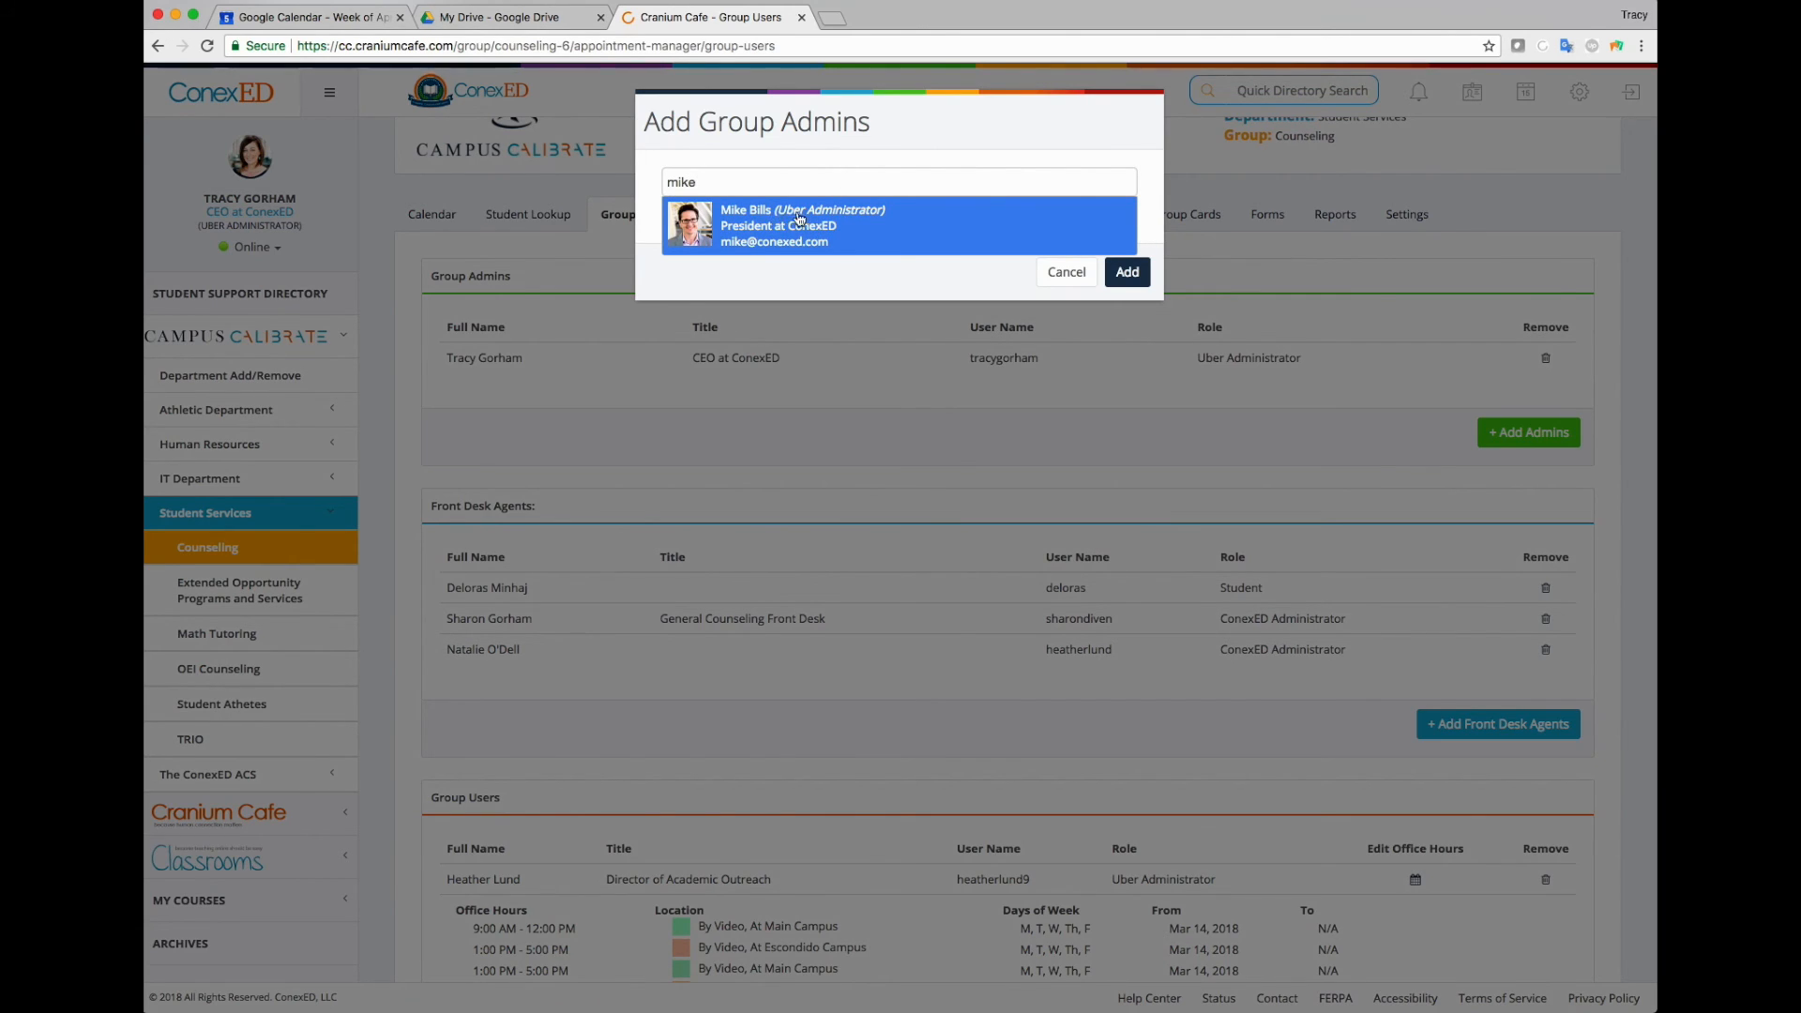
pyautogui.click(844, 215)
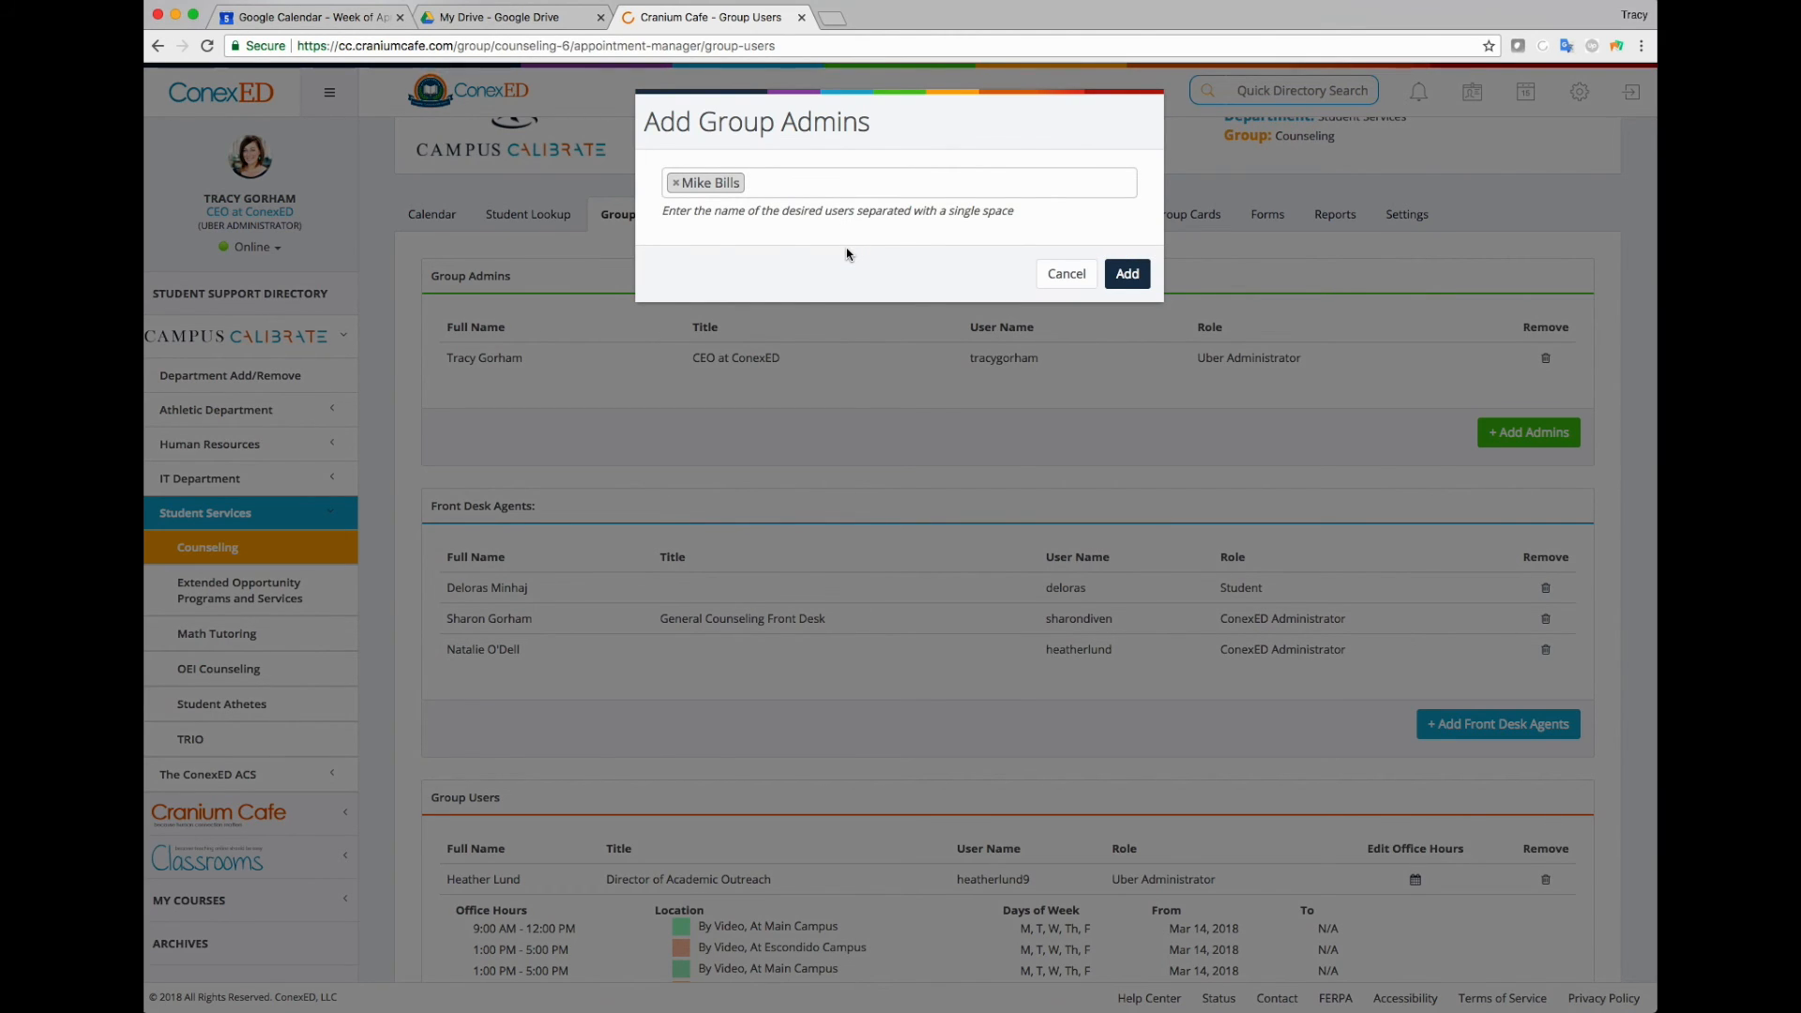
pyautogui.click(1126, 273)
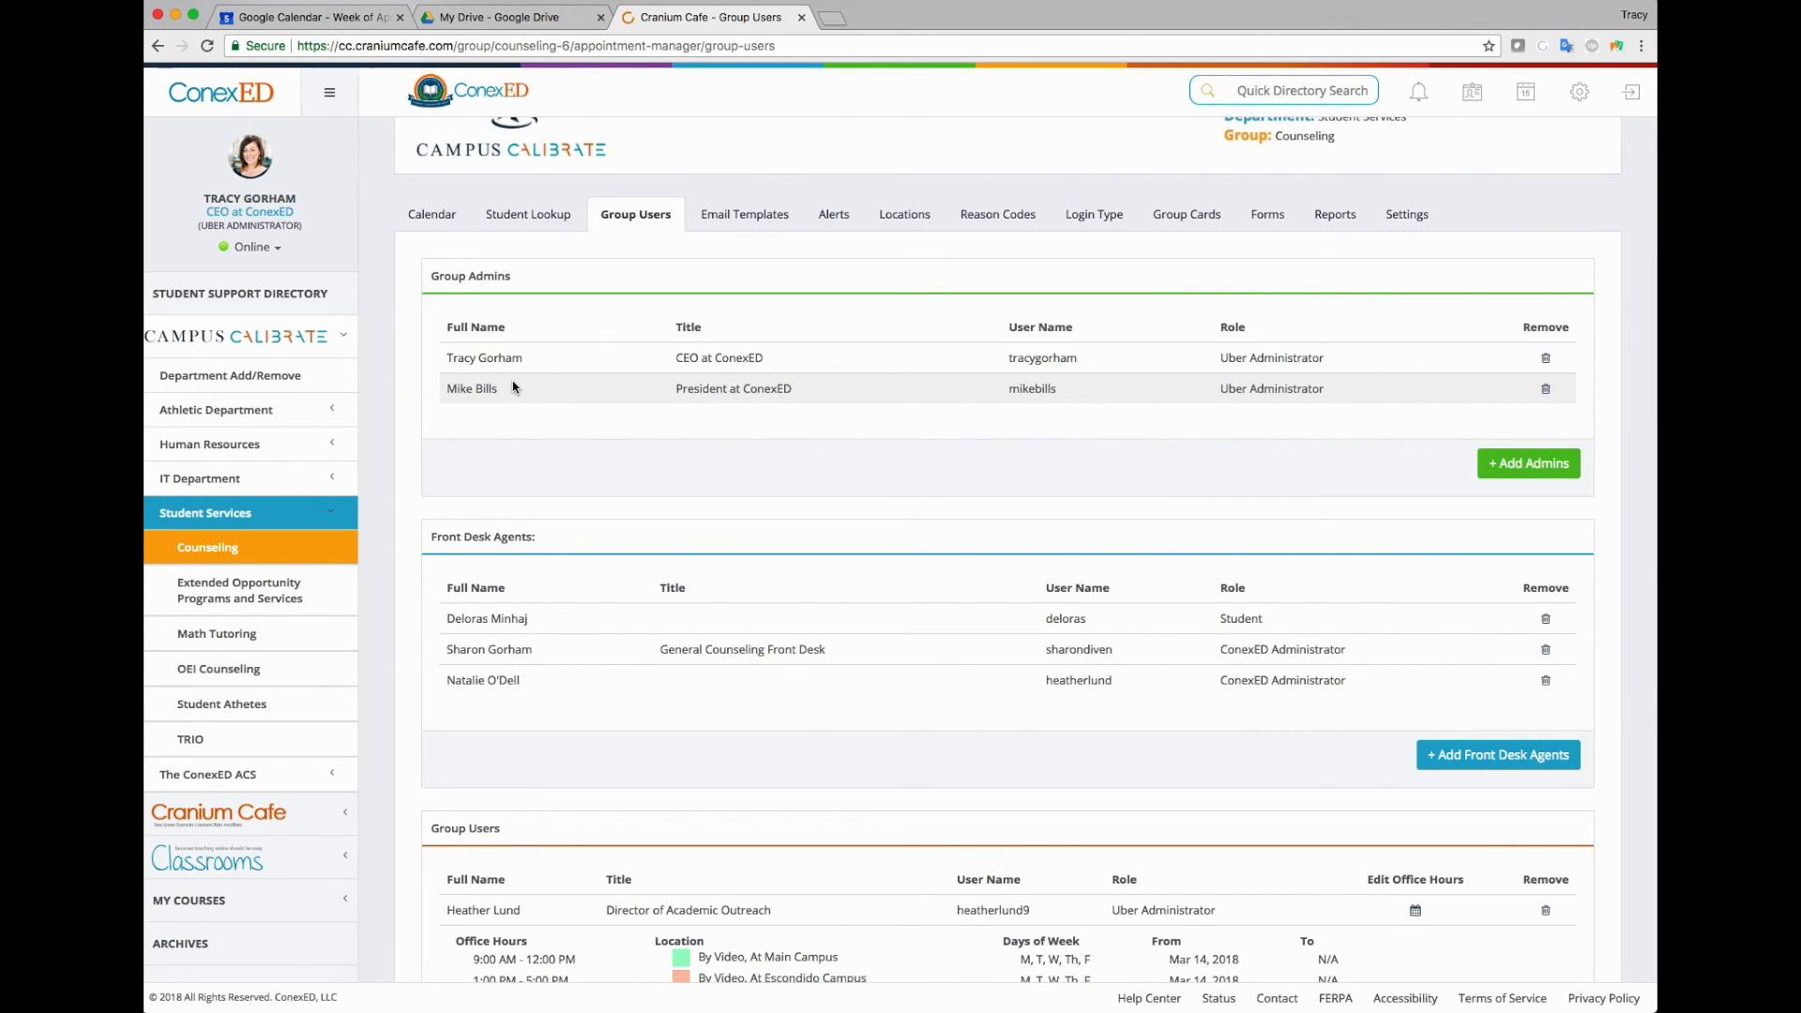
# Review the Group Admins, Front Desk Agents, and Group Users sections, including the dialog for adding group users
pyautogui.moveTo(430, 275); pyautogui.dragTo(521, 290)
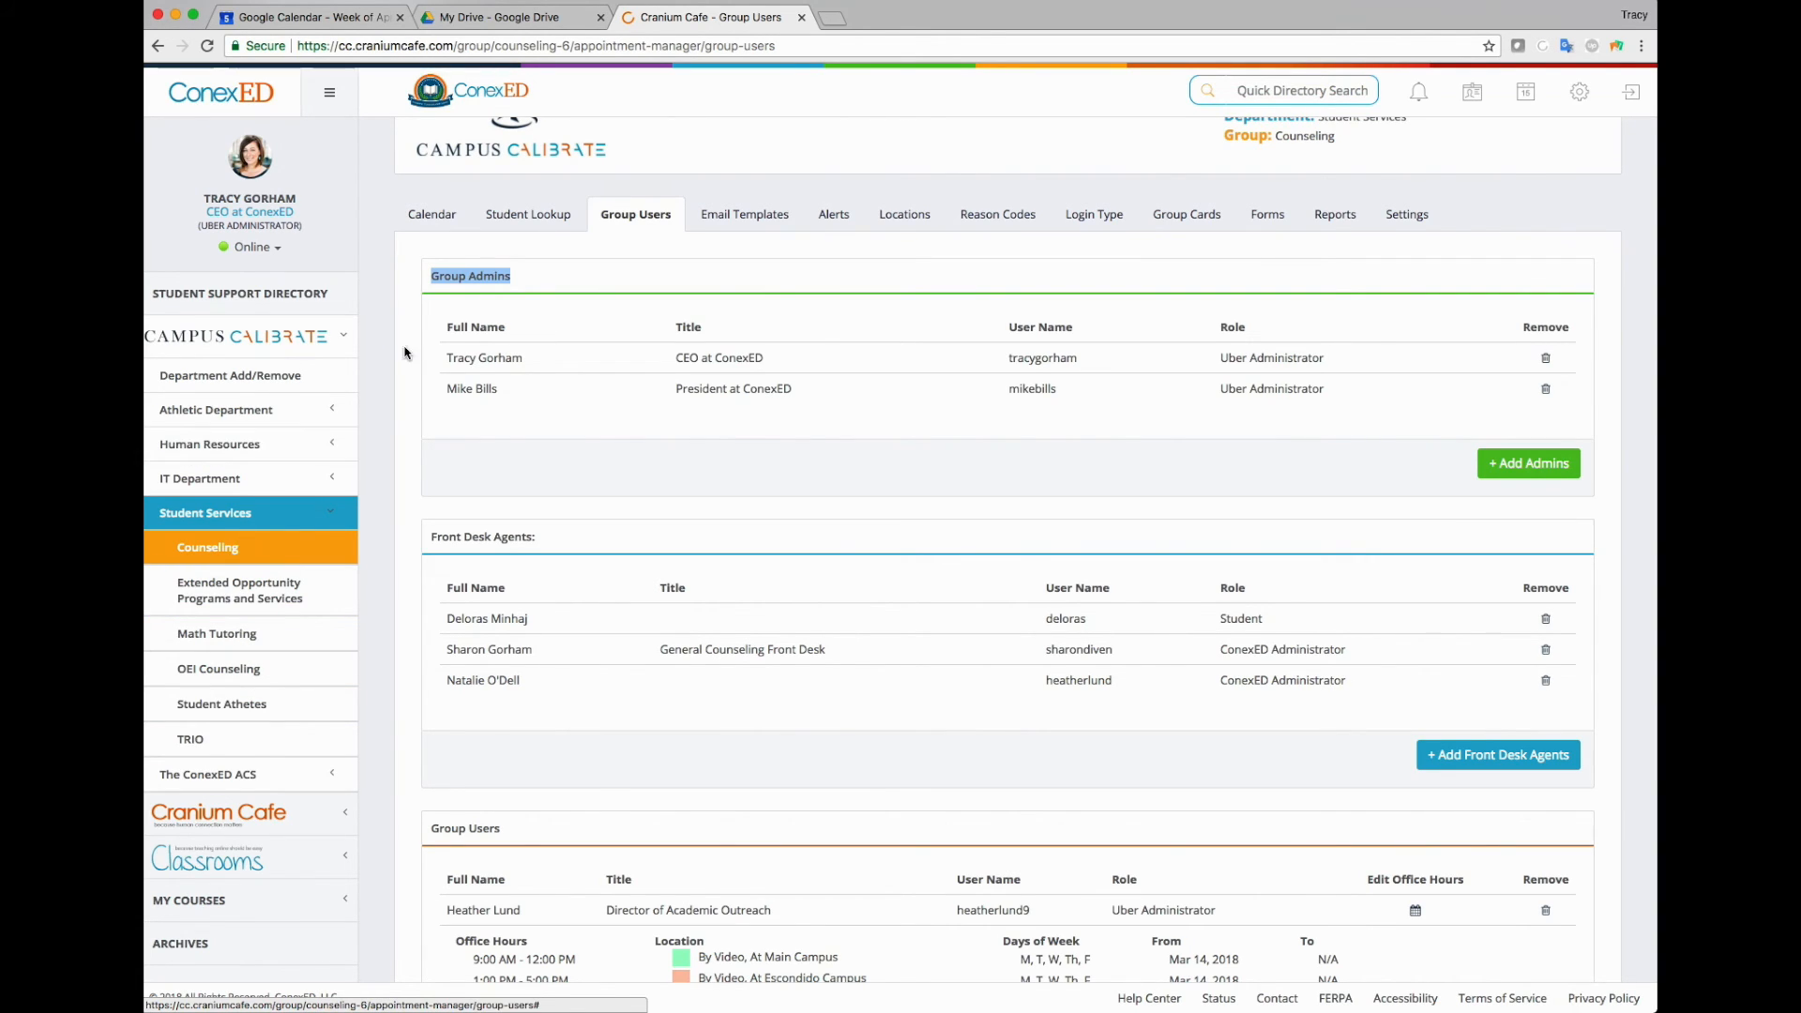
pyautogui.scroll(-3, 948, 406)
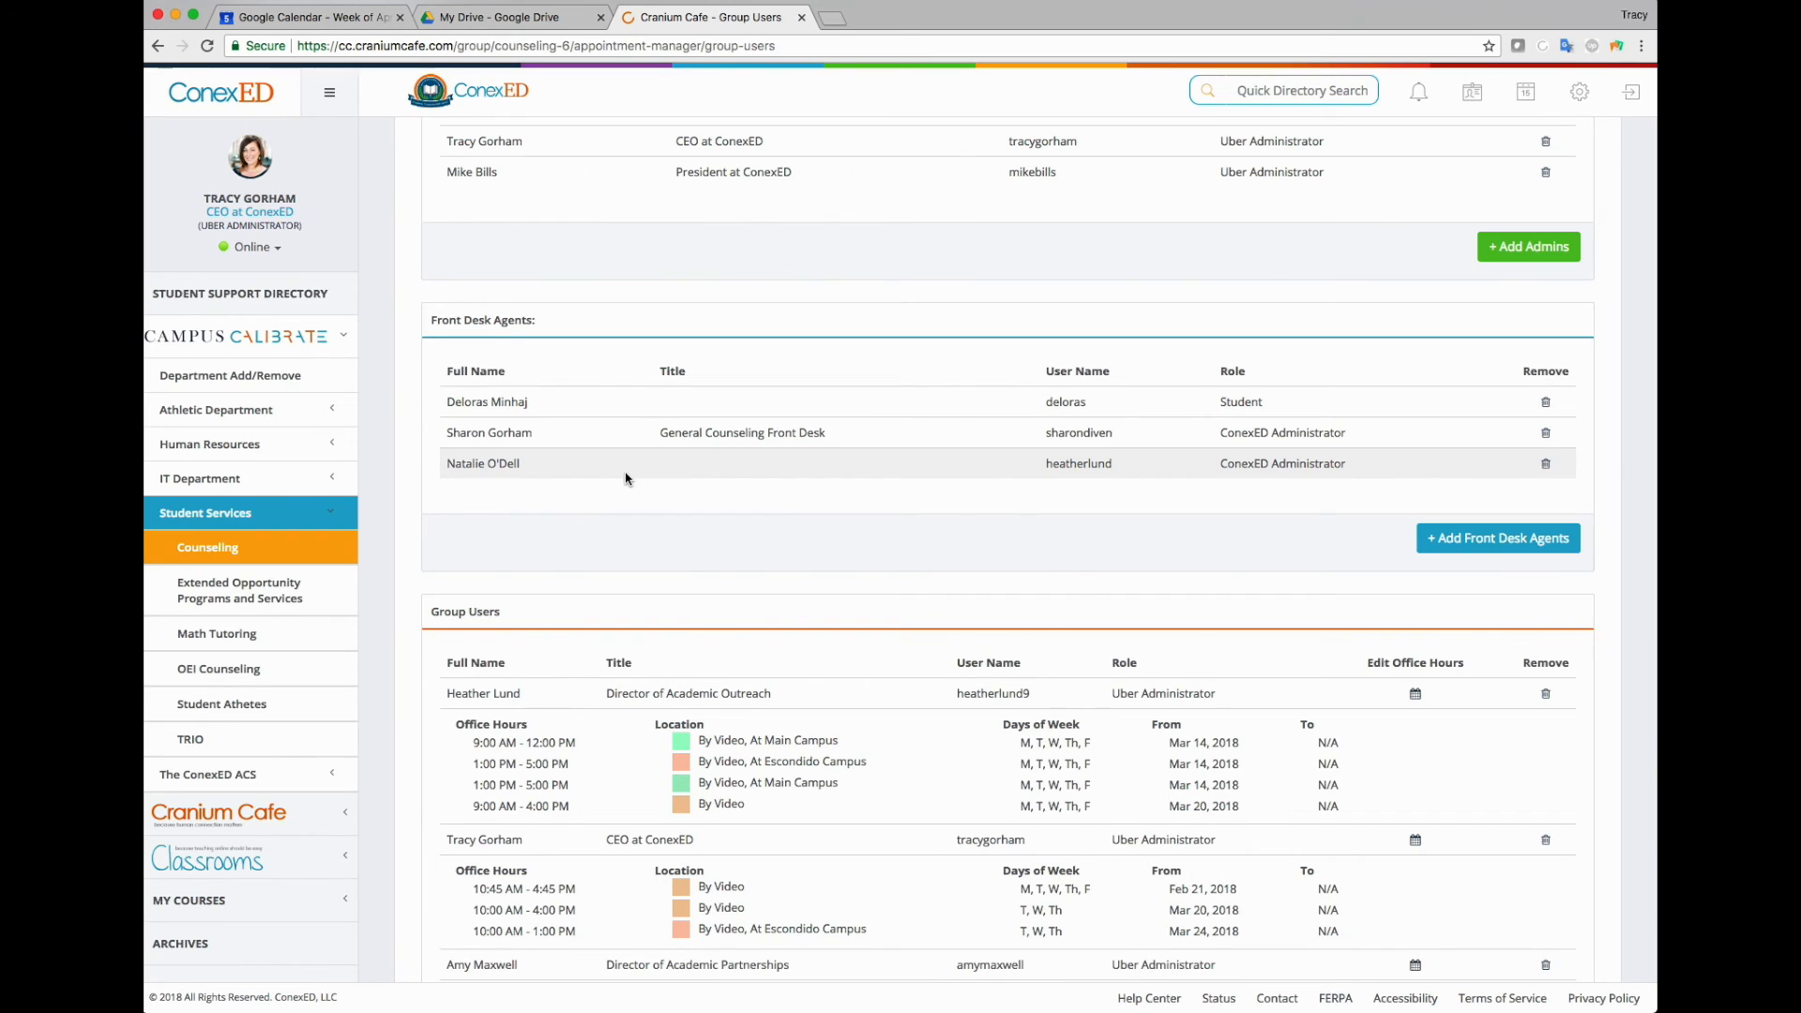
pyautogui.scroll(-3, 628, 479)
pyautogui.scroll(-1, 635, 446)
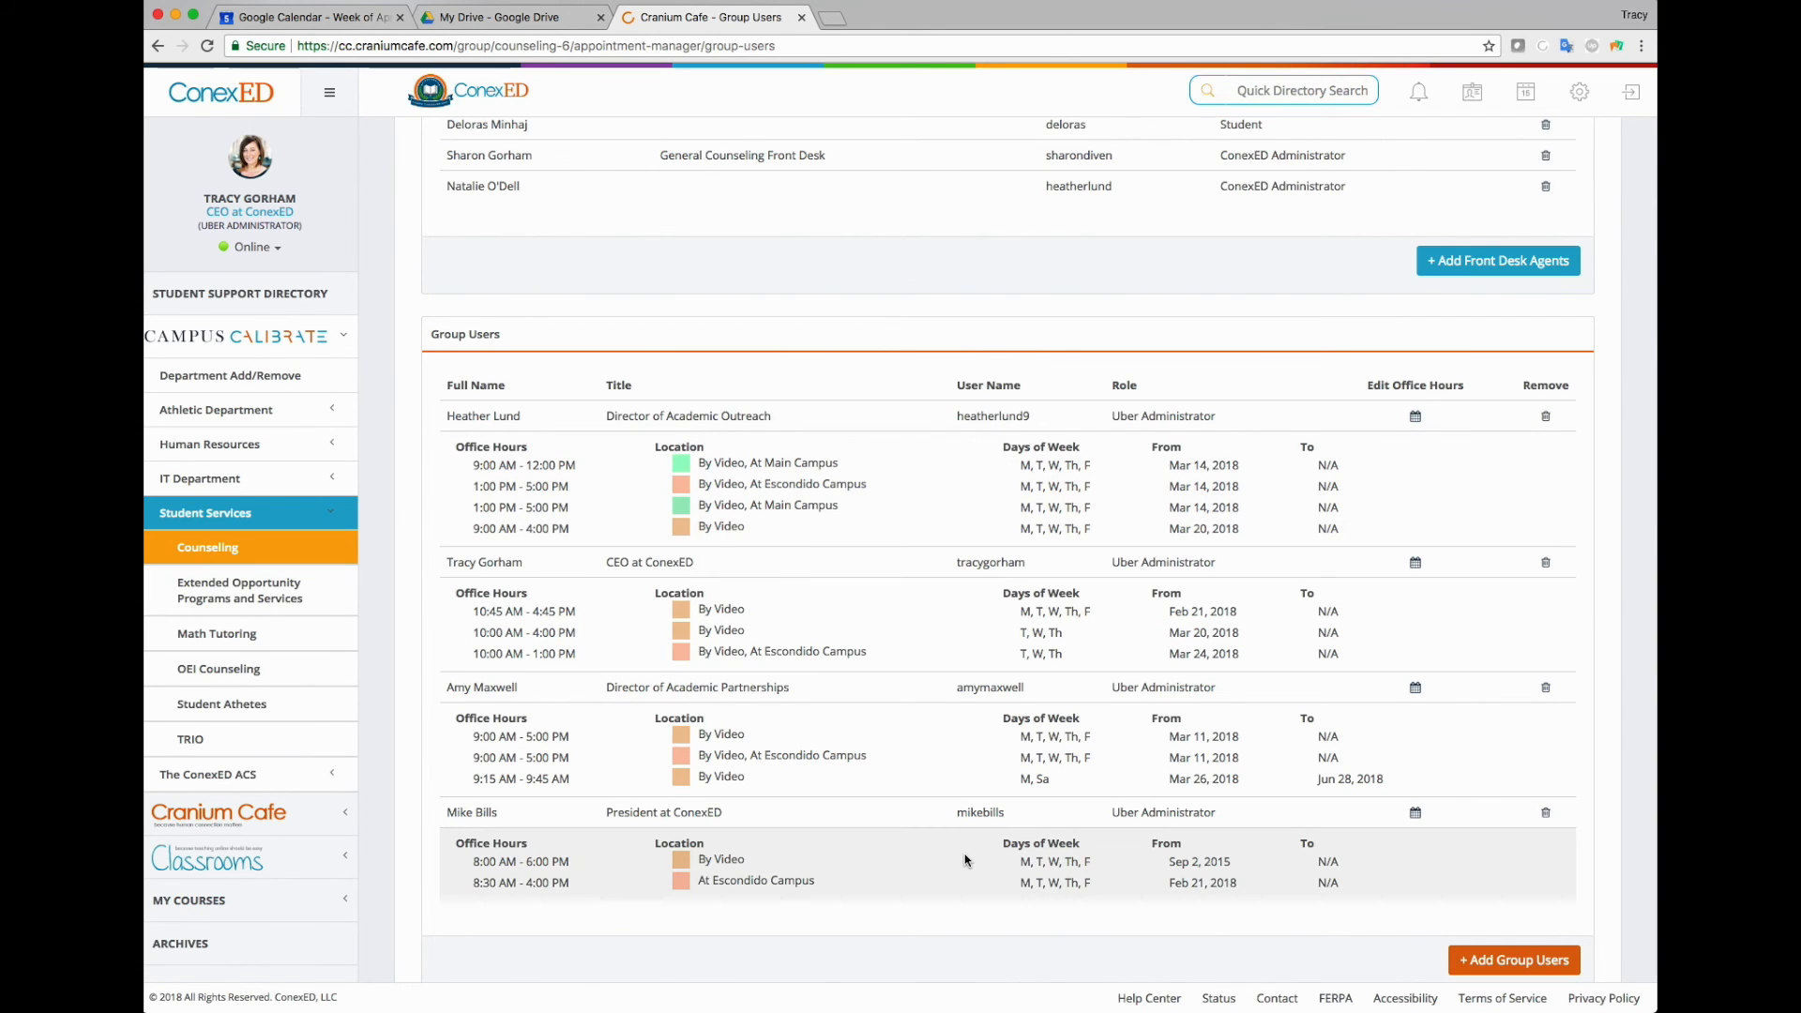
pyautogui.click(1474, 960)
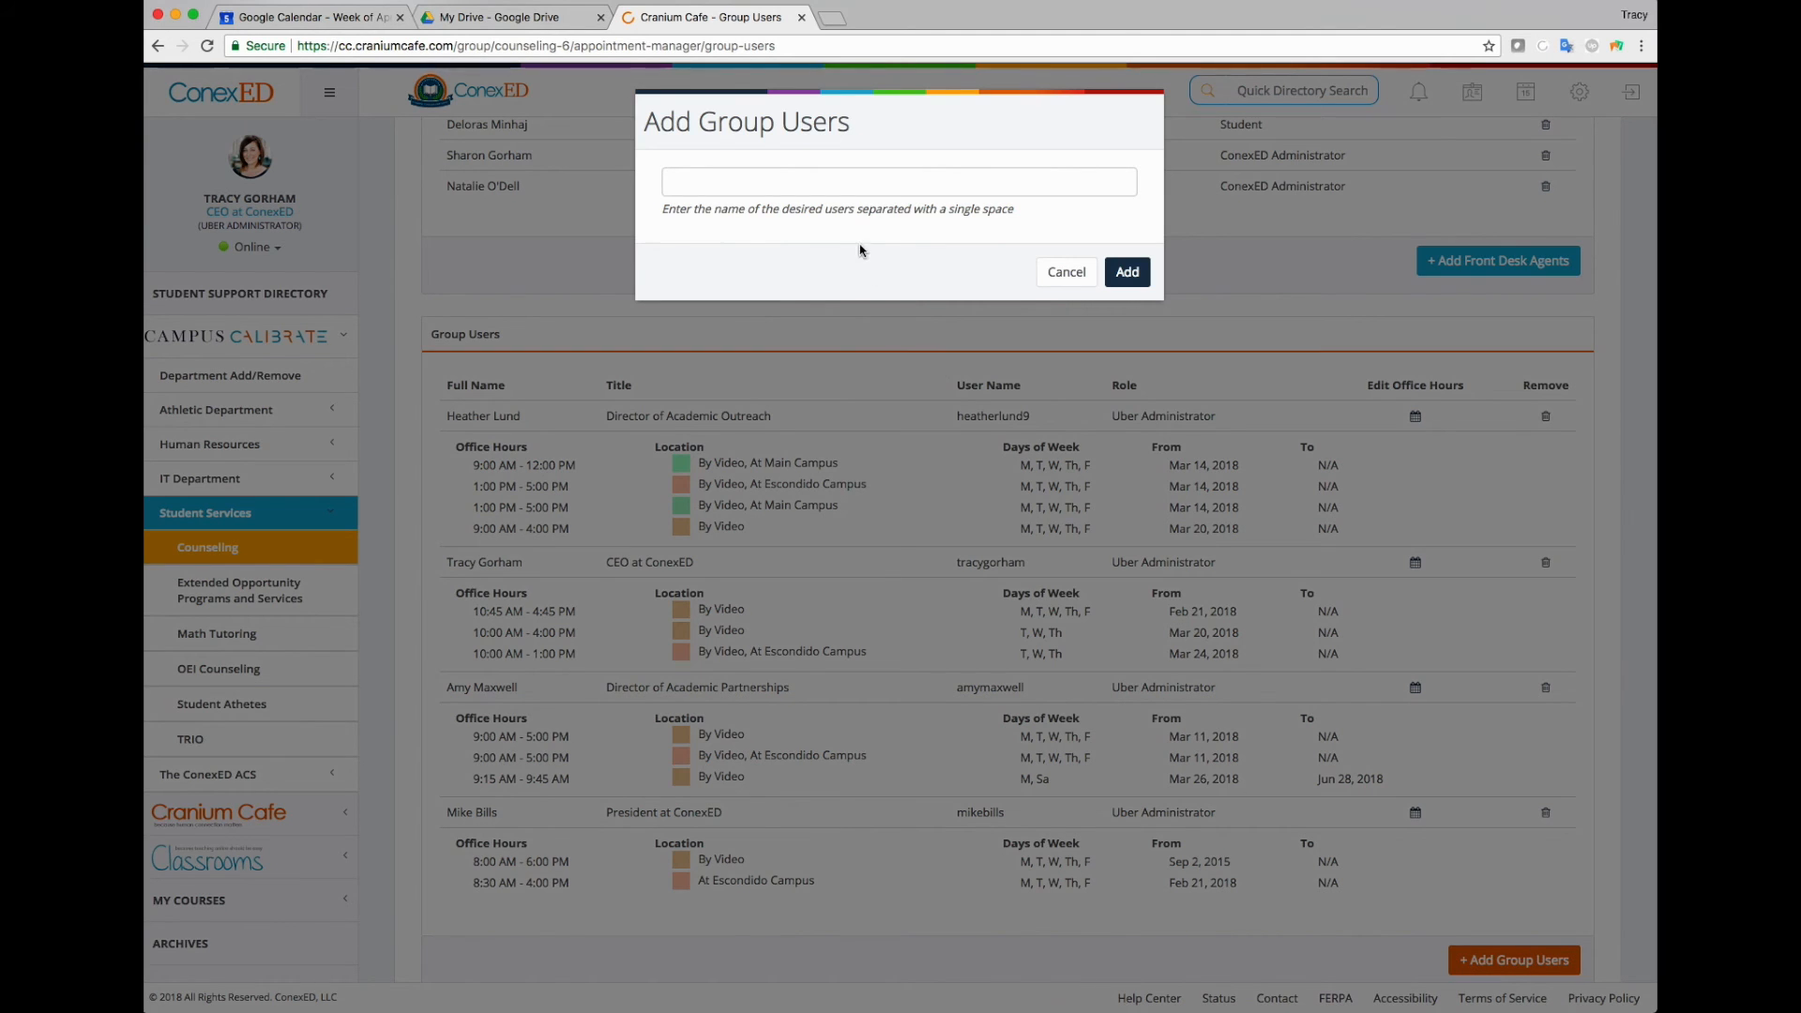
pyautogui.click(1069, 277)
# Open the office hours calendar of the Director of Academic Outreach and examine the week of Apr 01 to Apr 07, 2018
pyautogui.scroll(-1, 1116, 471)
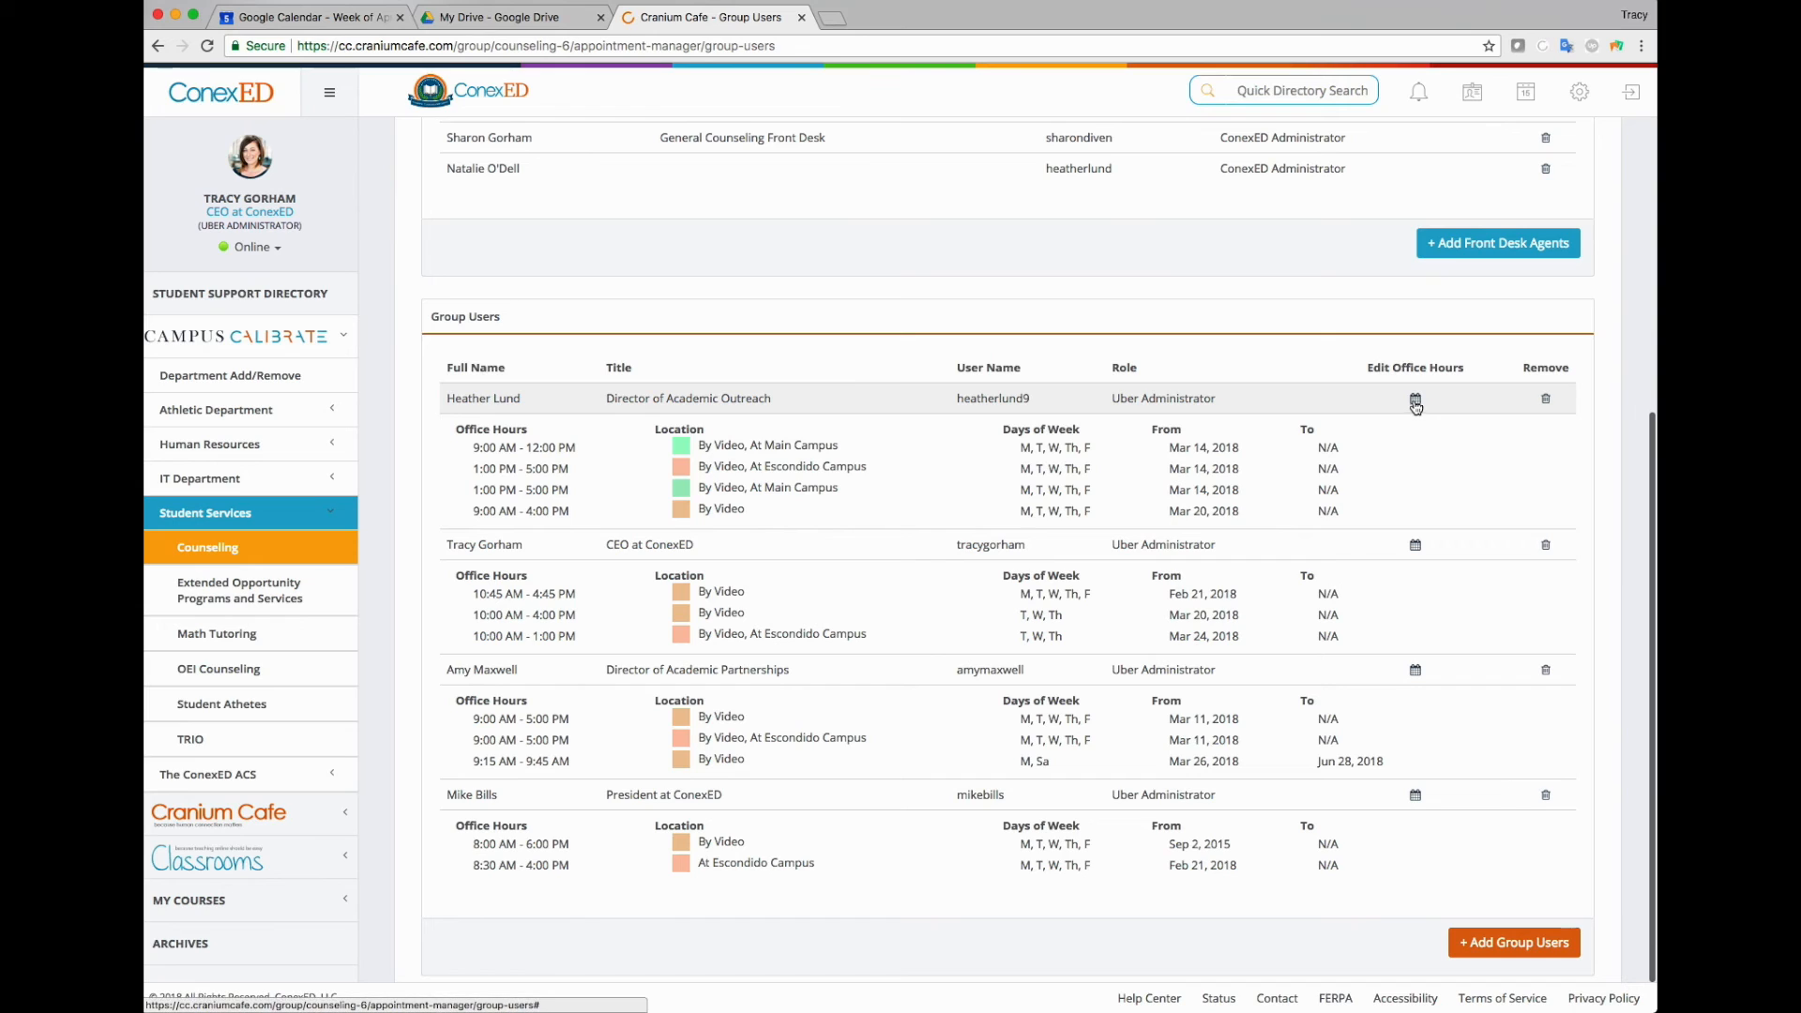
pyautogui.click(1415, 402)
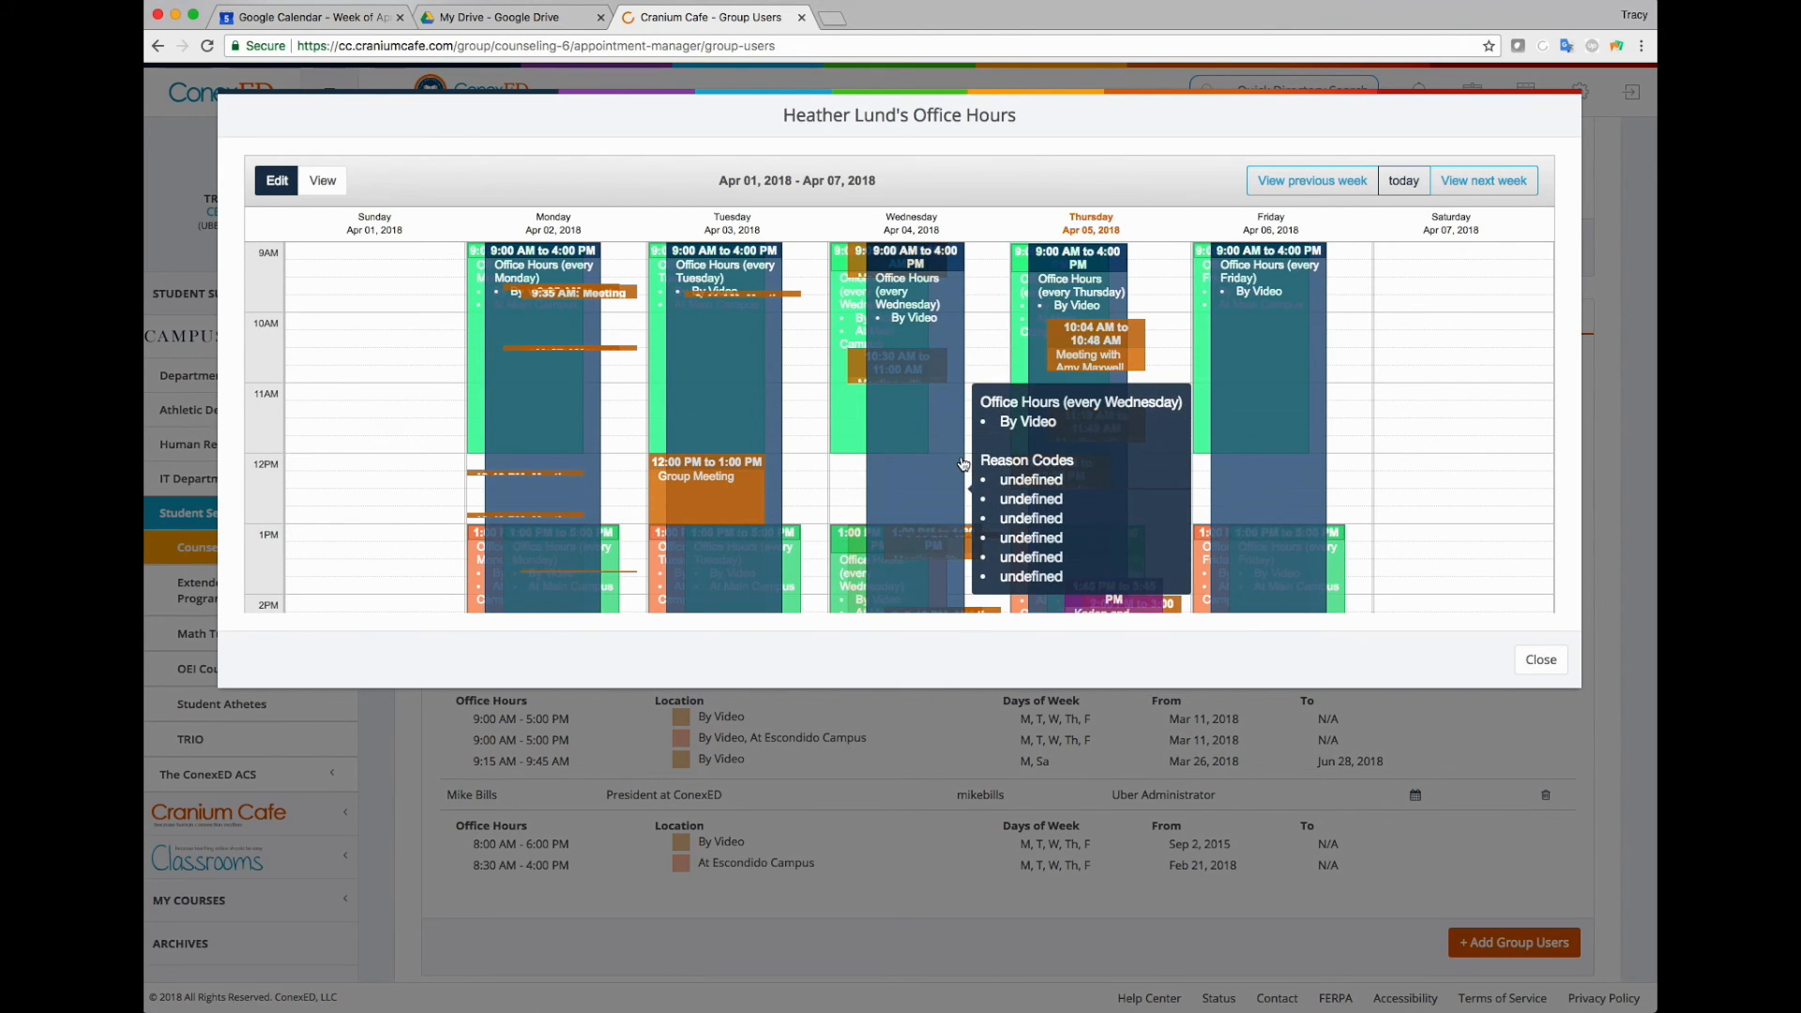
pyautogui.scroll(2, 807, 457)
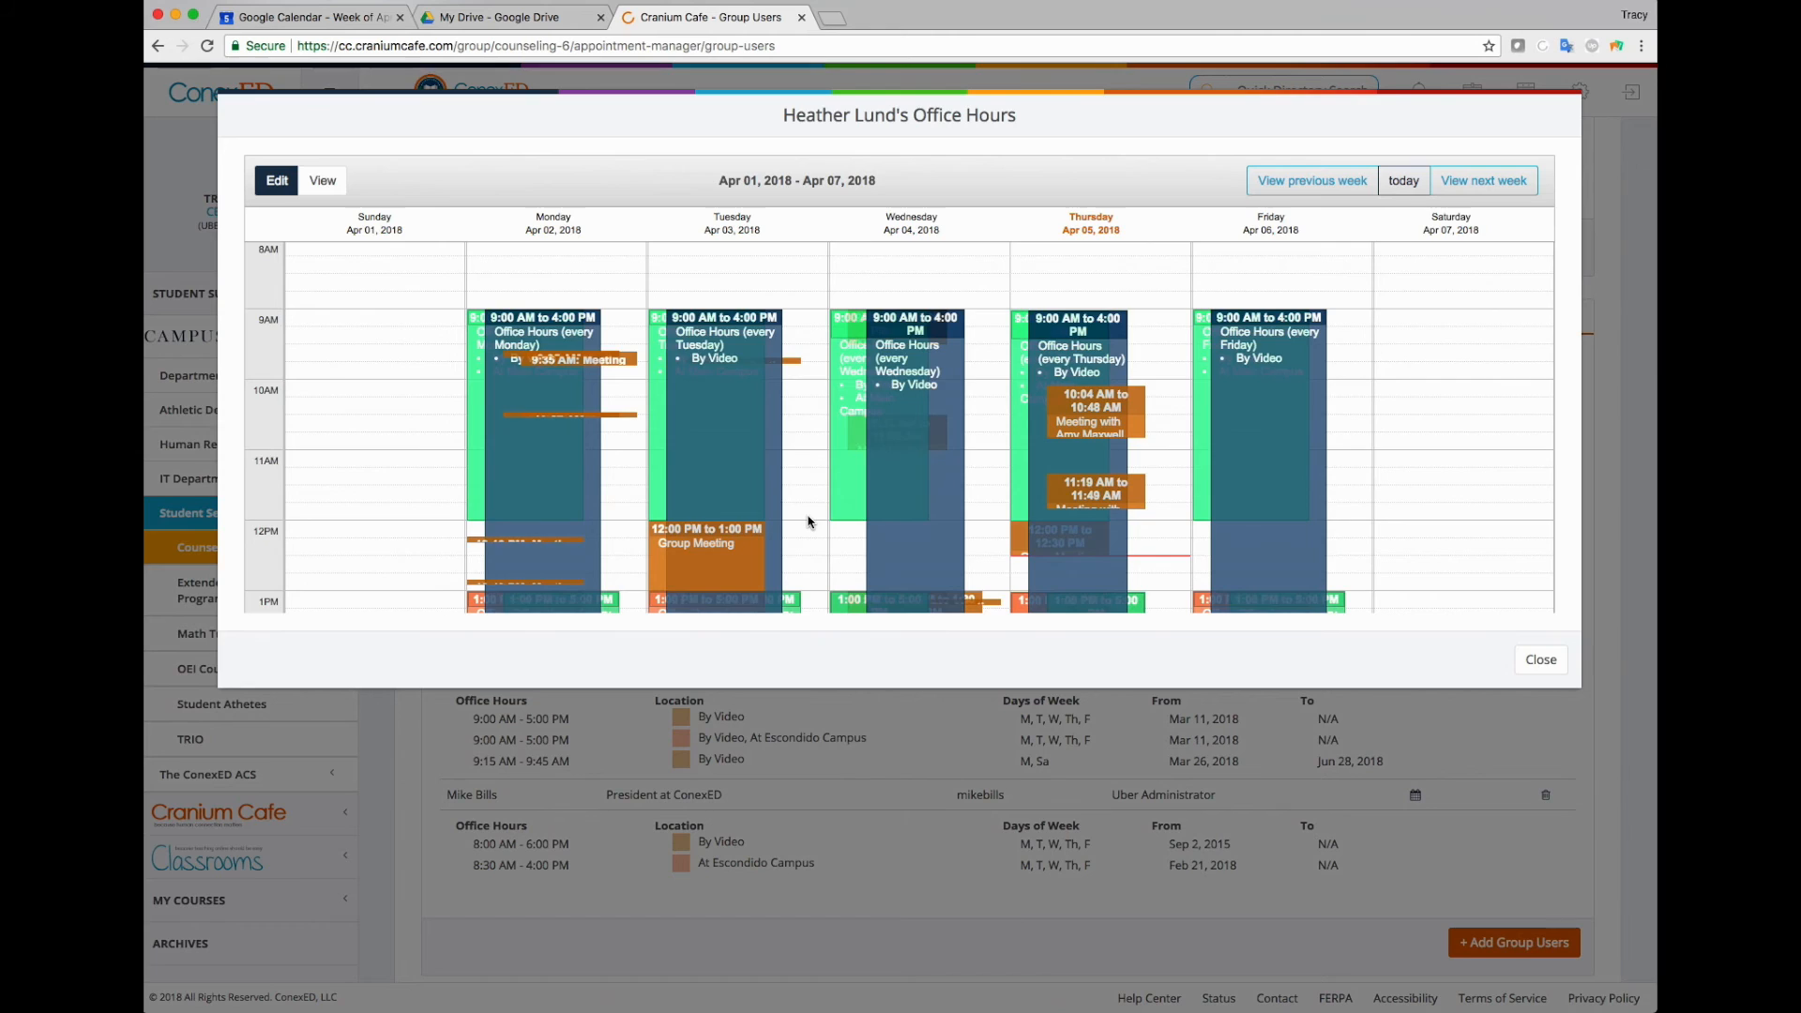
pyautogui.scroll(-2, 808, 523)
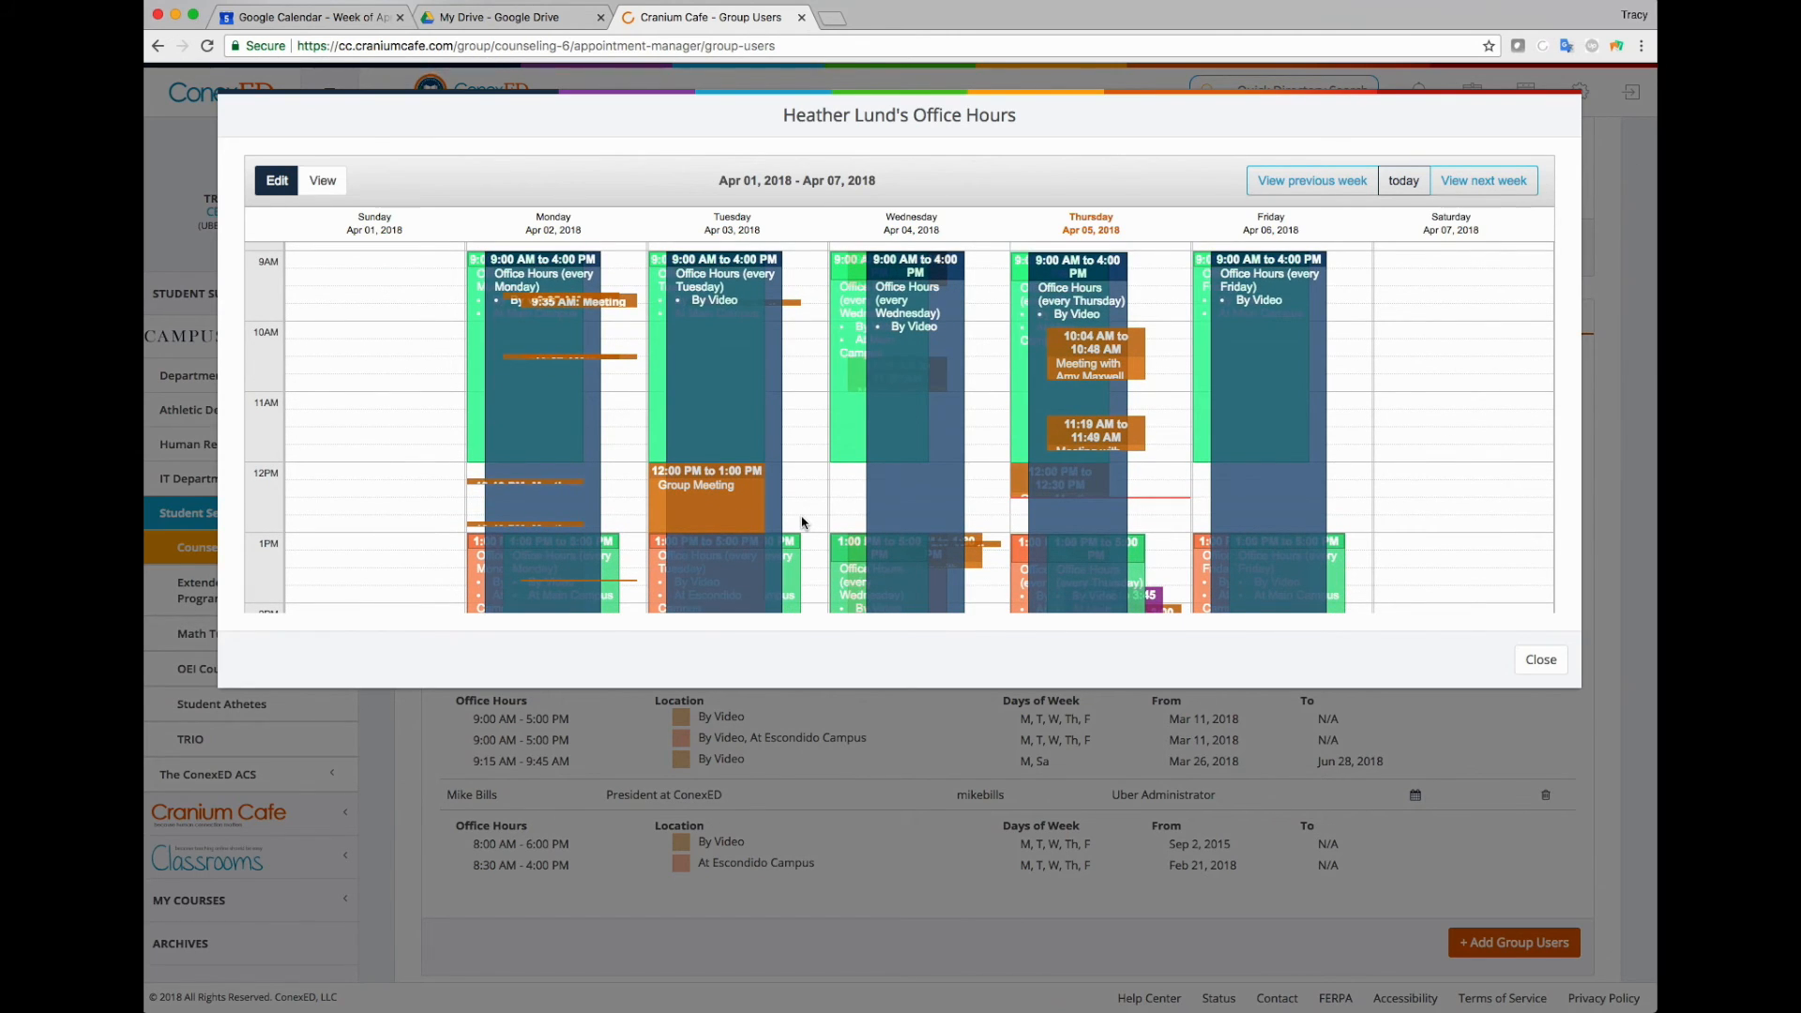
# Draw Saturday office hours from 10:15 AM to 1:30 PM on Apr 07, 2018, recurring weekly until 2018-04-28
pyautogui.scroll(-1, 812, 521)
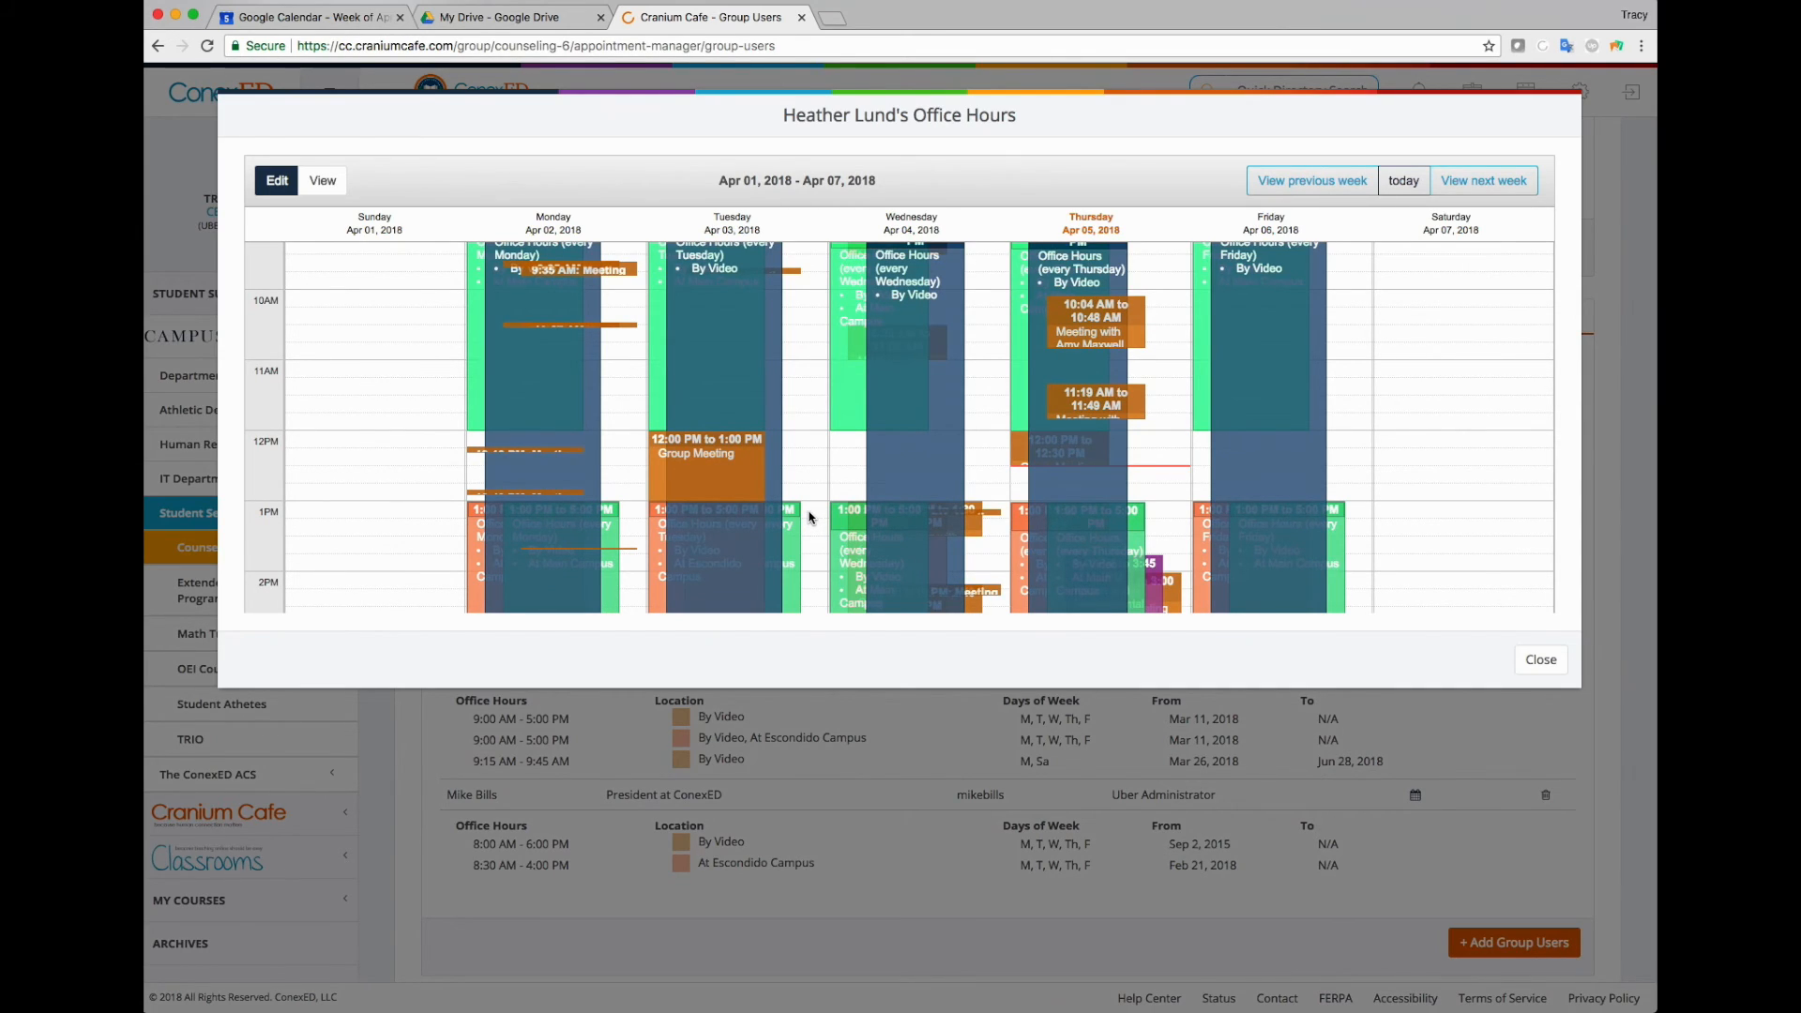
pyautogui.moveTo(1440, 315); pyautogui.dragTo(1448, 525)
pyautogui.click(715, 300)
pyautogui.click(938, 367)
pyautogui.click(843, 436)
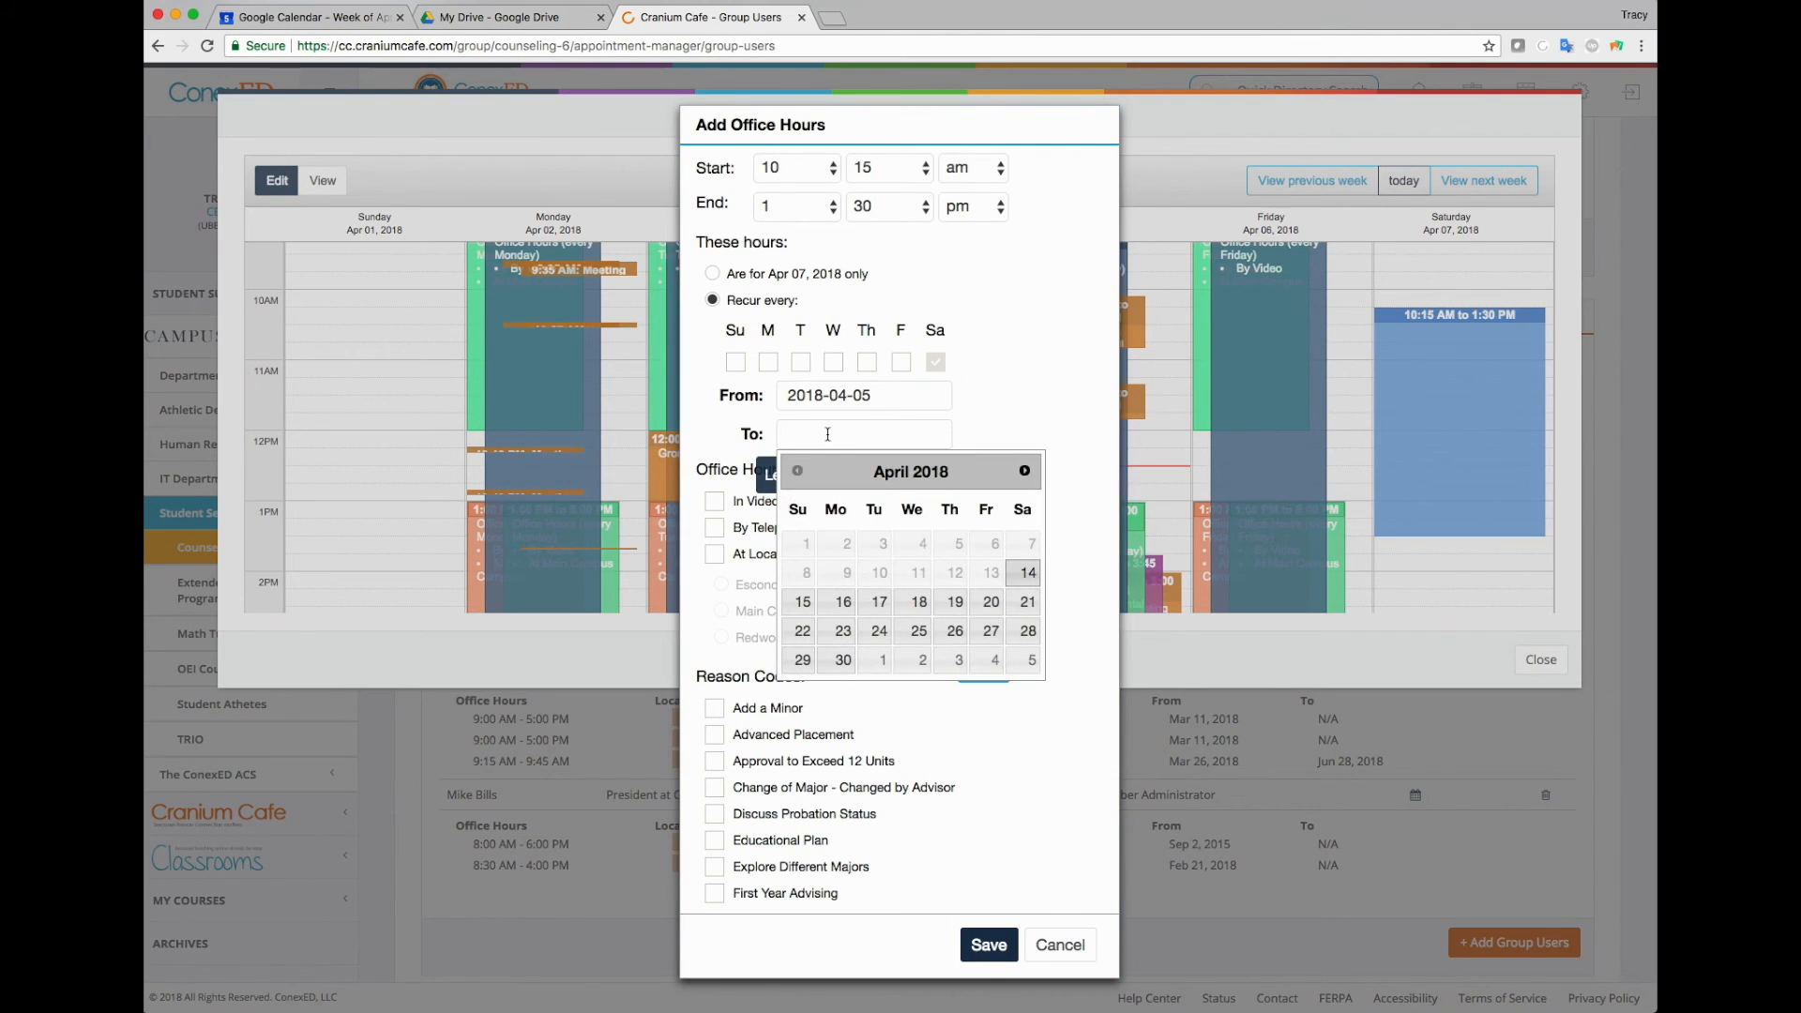
pyautogui.click(1028, 631)
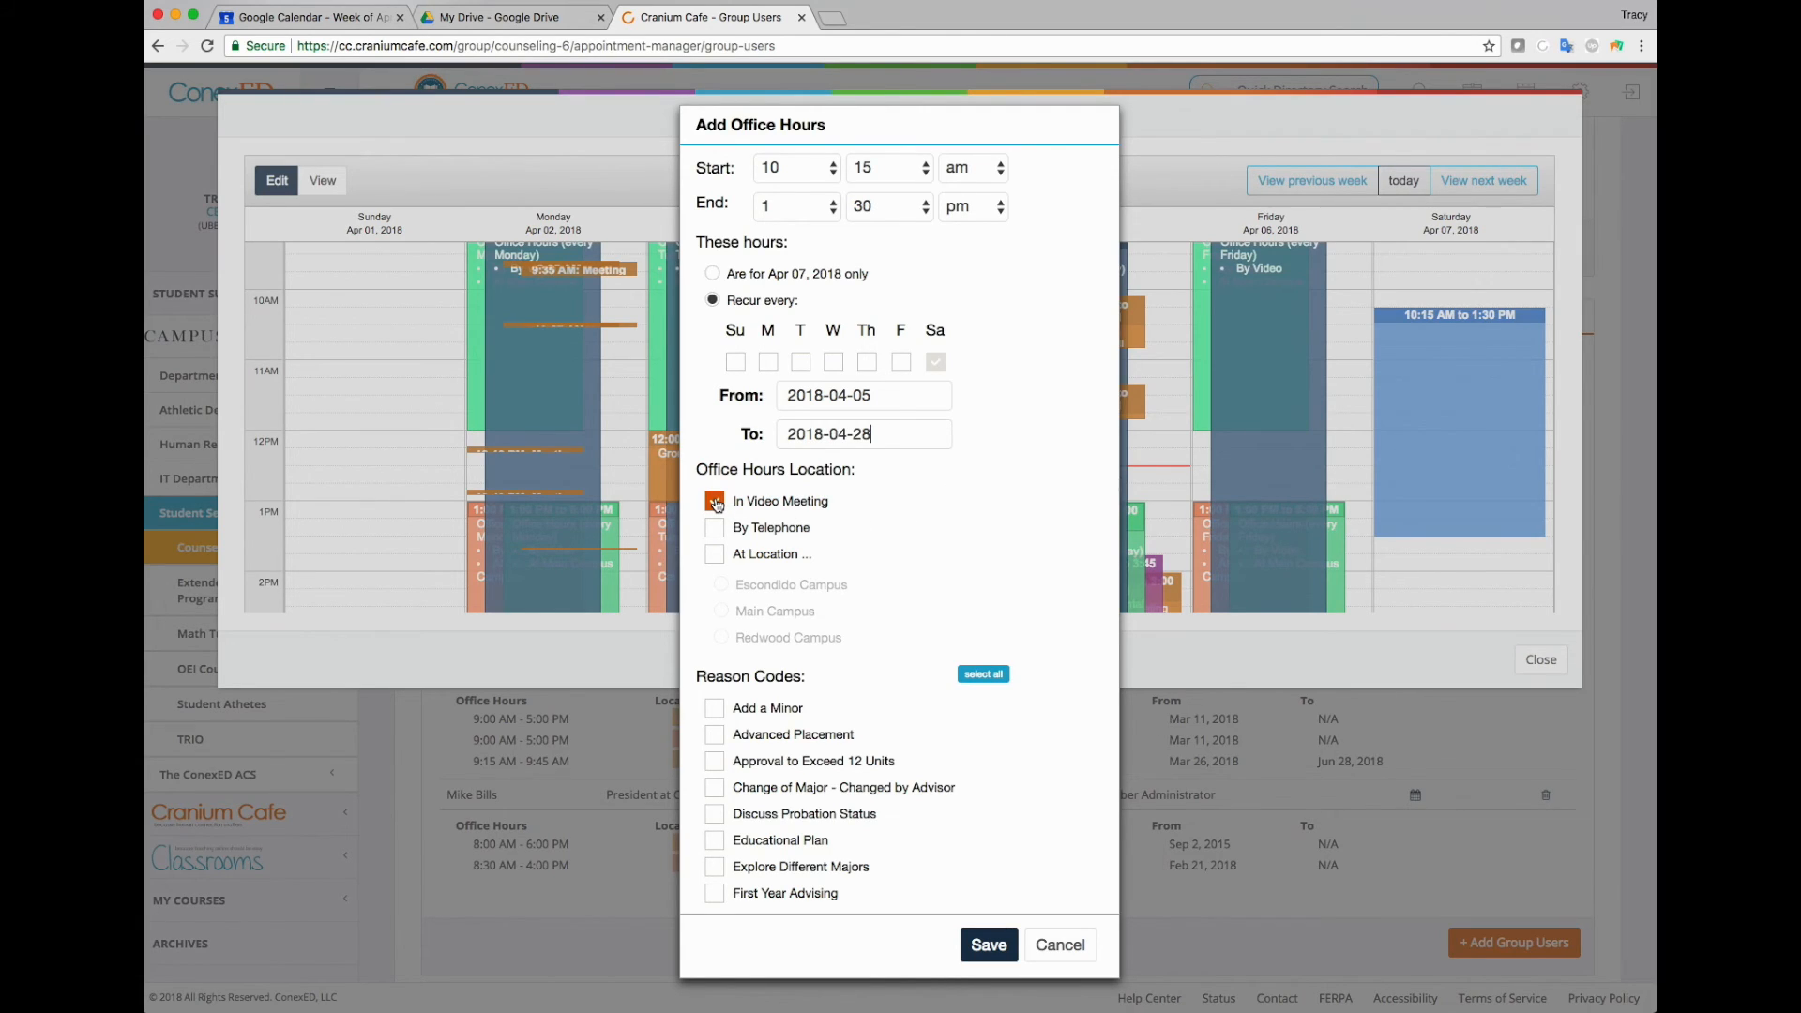
# Offer the Saturday office hours in video meeting, by telephone and at location, with Redwood Campus as the location
pyautogui.click(715, 555)
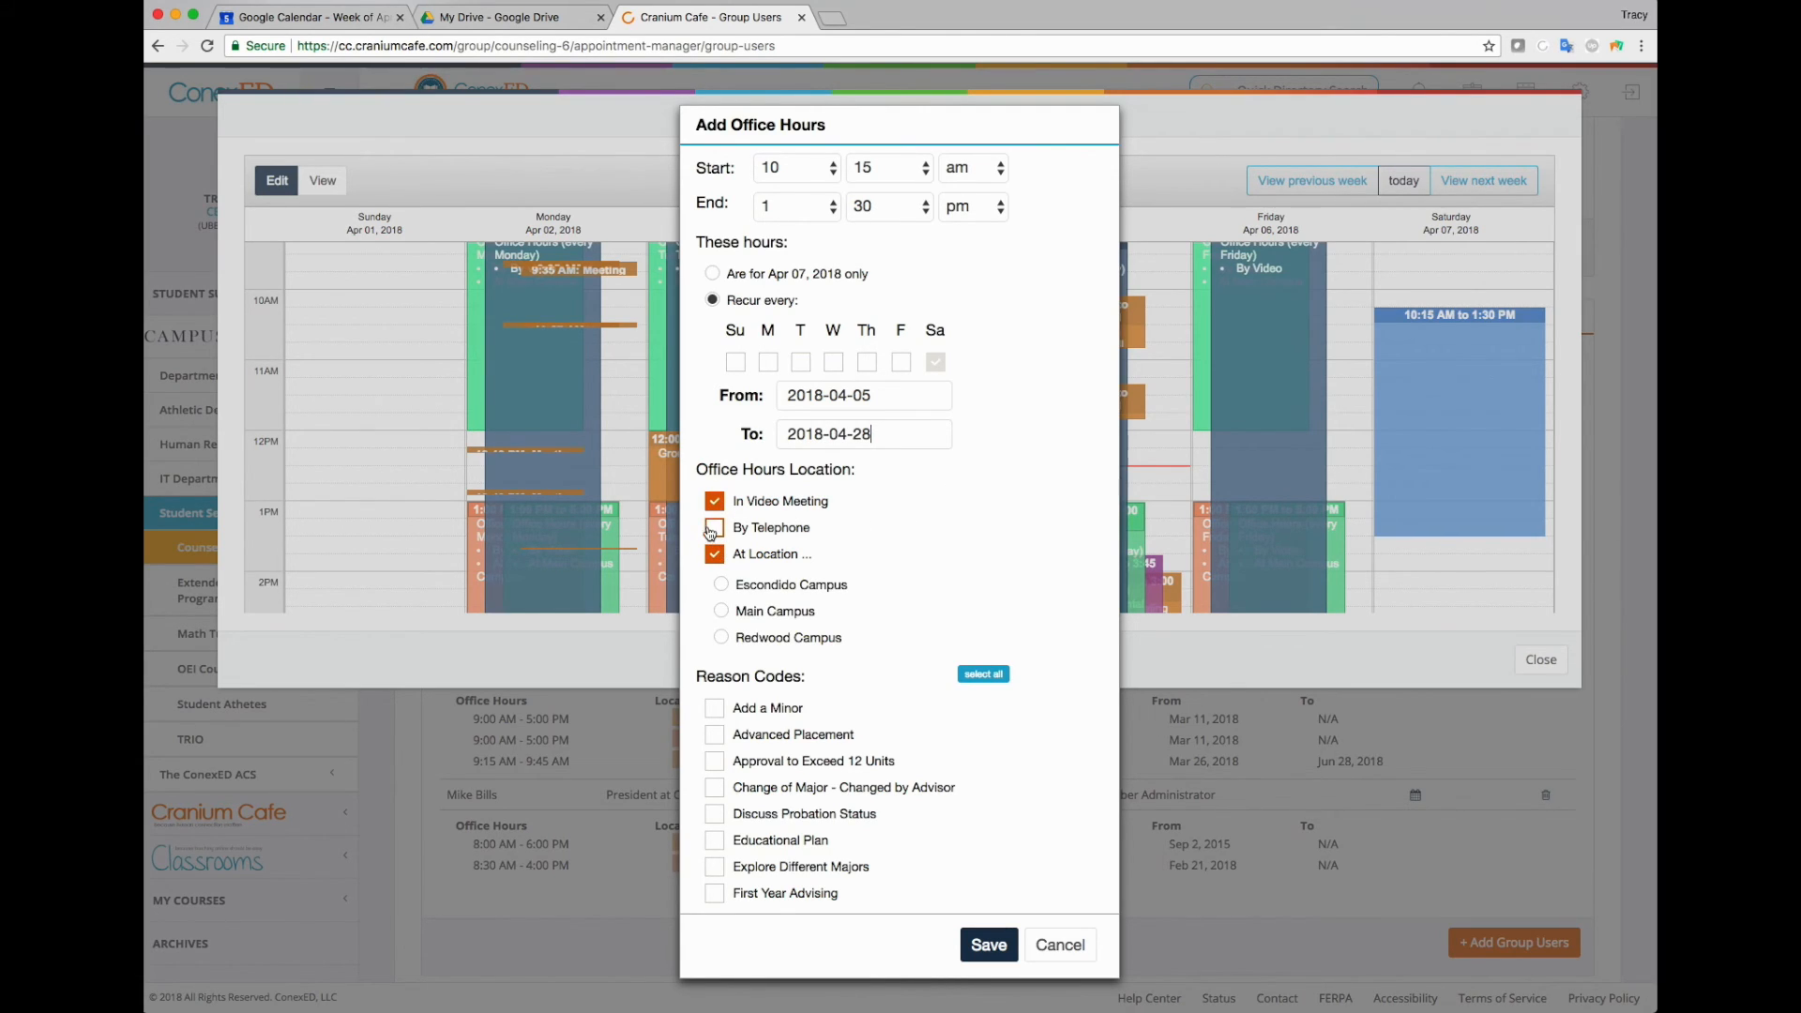
pyautogui.click(715, 528)
pyautogui.click(721, 611)
pyautogui.click(722, 585)
pyautogui.click(721, 637)
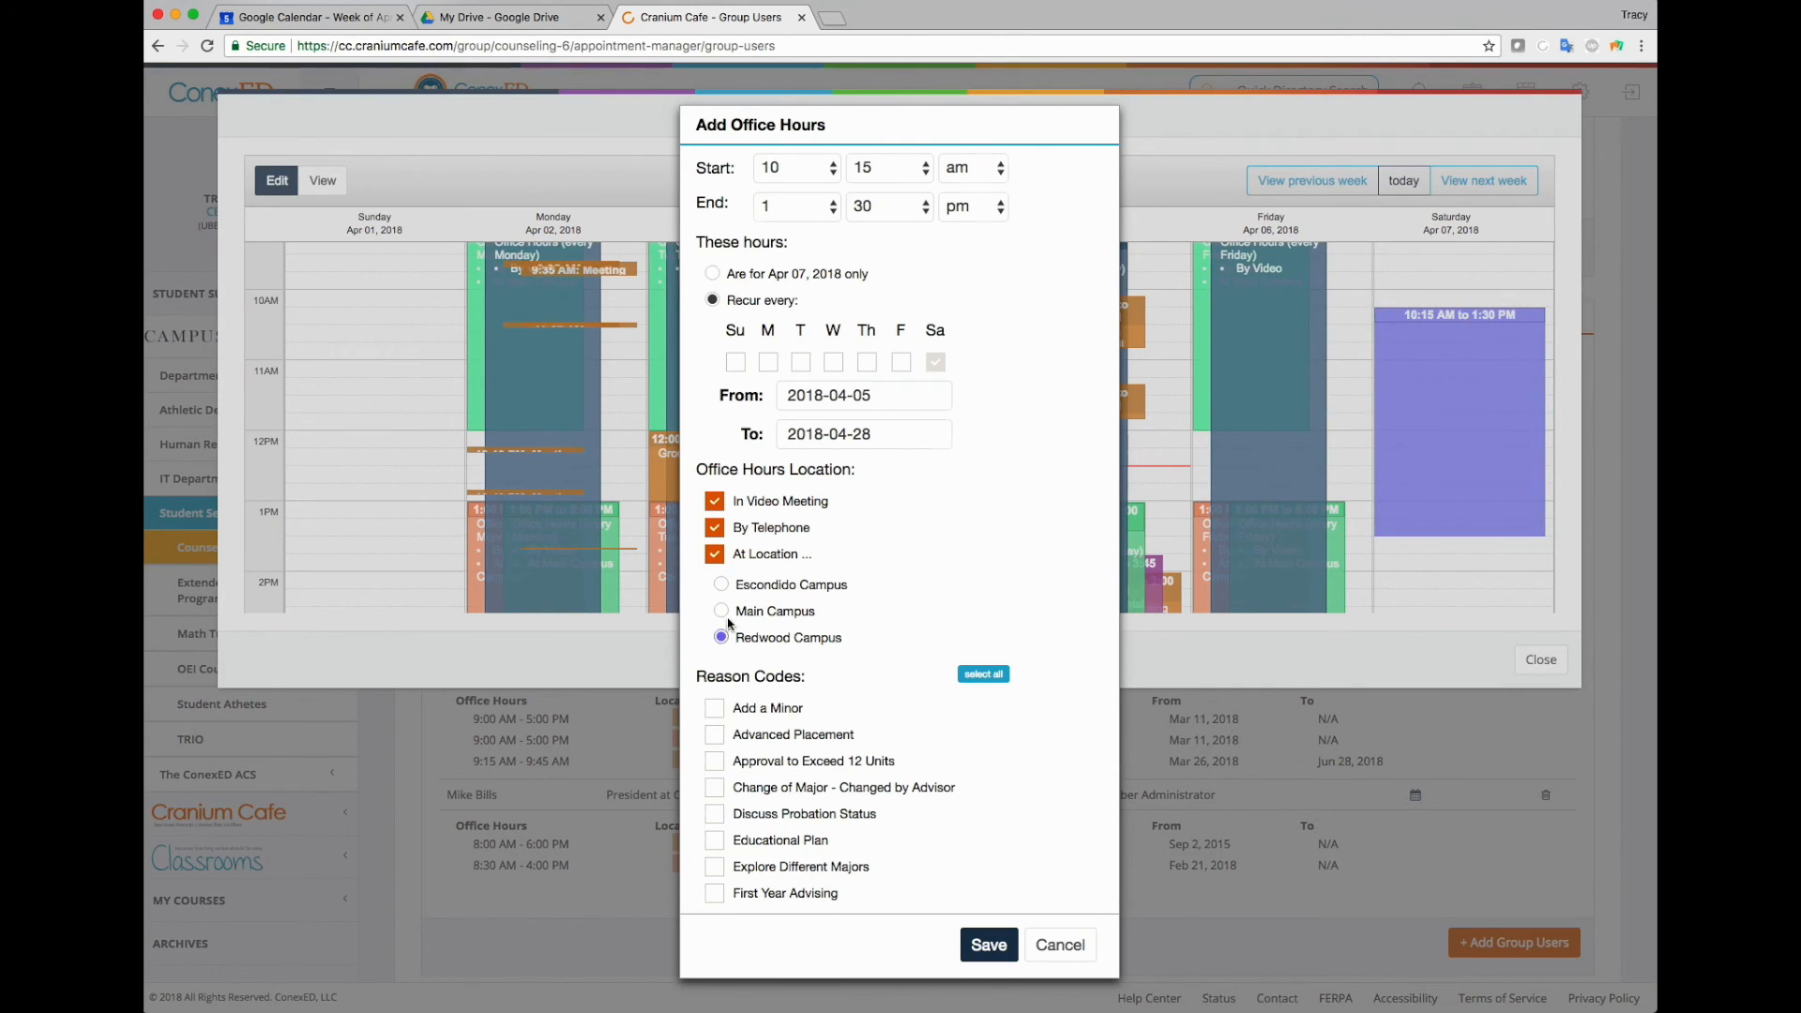
# Choose reason codes such as Advanced Placement, Educational Plan and First Year Advising for the Saturday hours, and select all of them
pyautogui.scroll(-3, 719, 581)
pyautogui.click(716, 538)
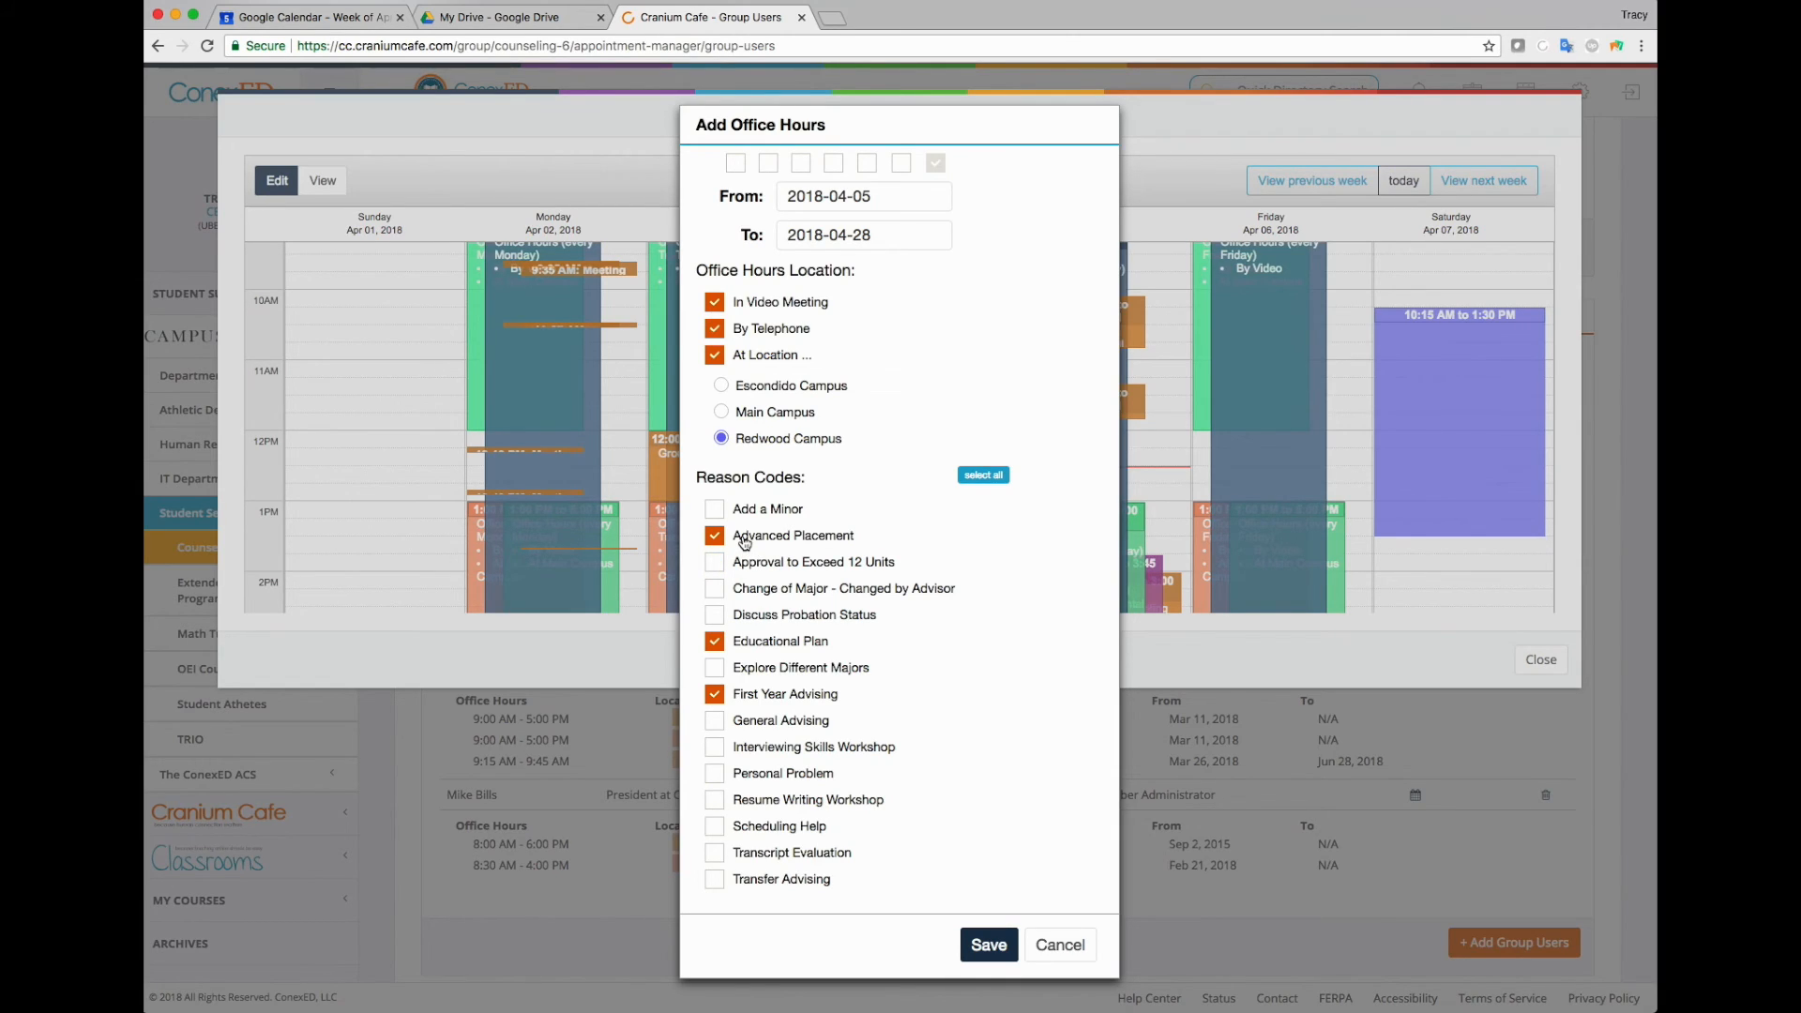
pyautogui.click(996, 477)
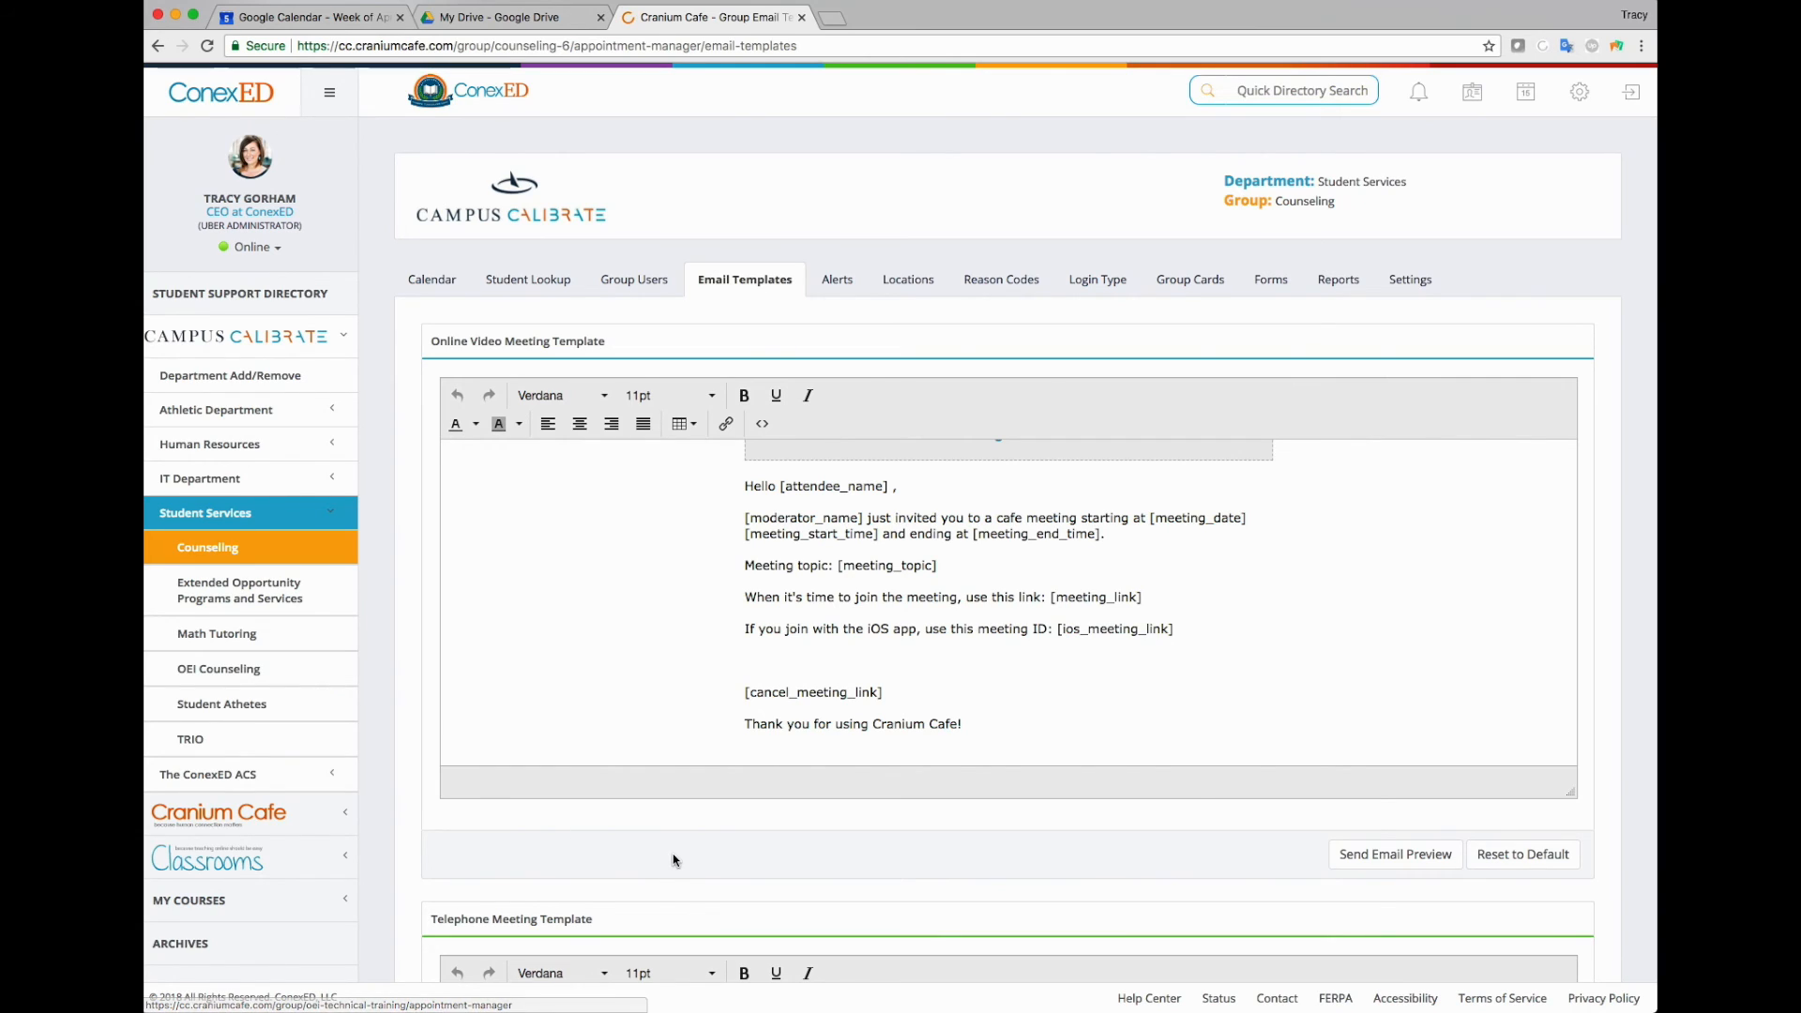
# Review the Online Video Meeting and Telephone Meeting templates among the Counseling group's email templates
pyautogui.scroll(-1, 738, 883)
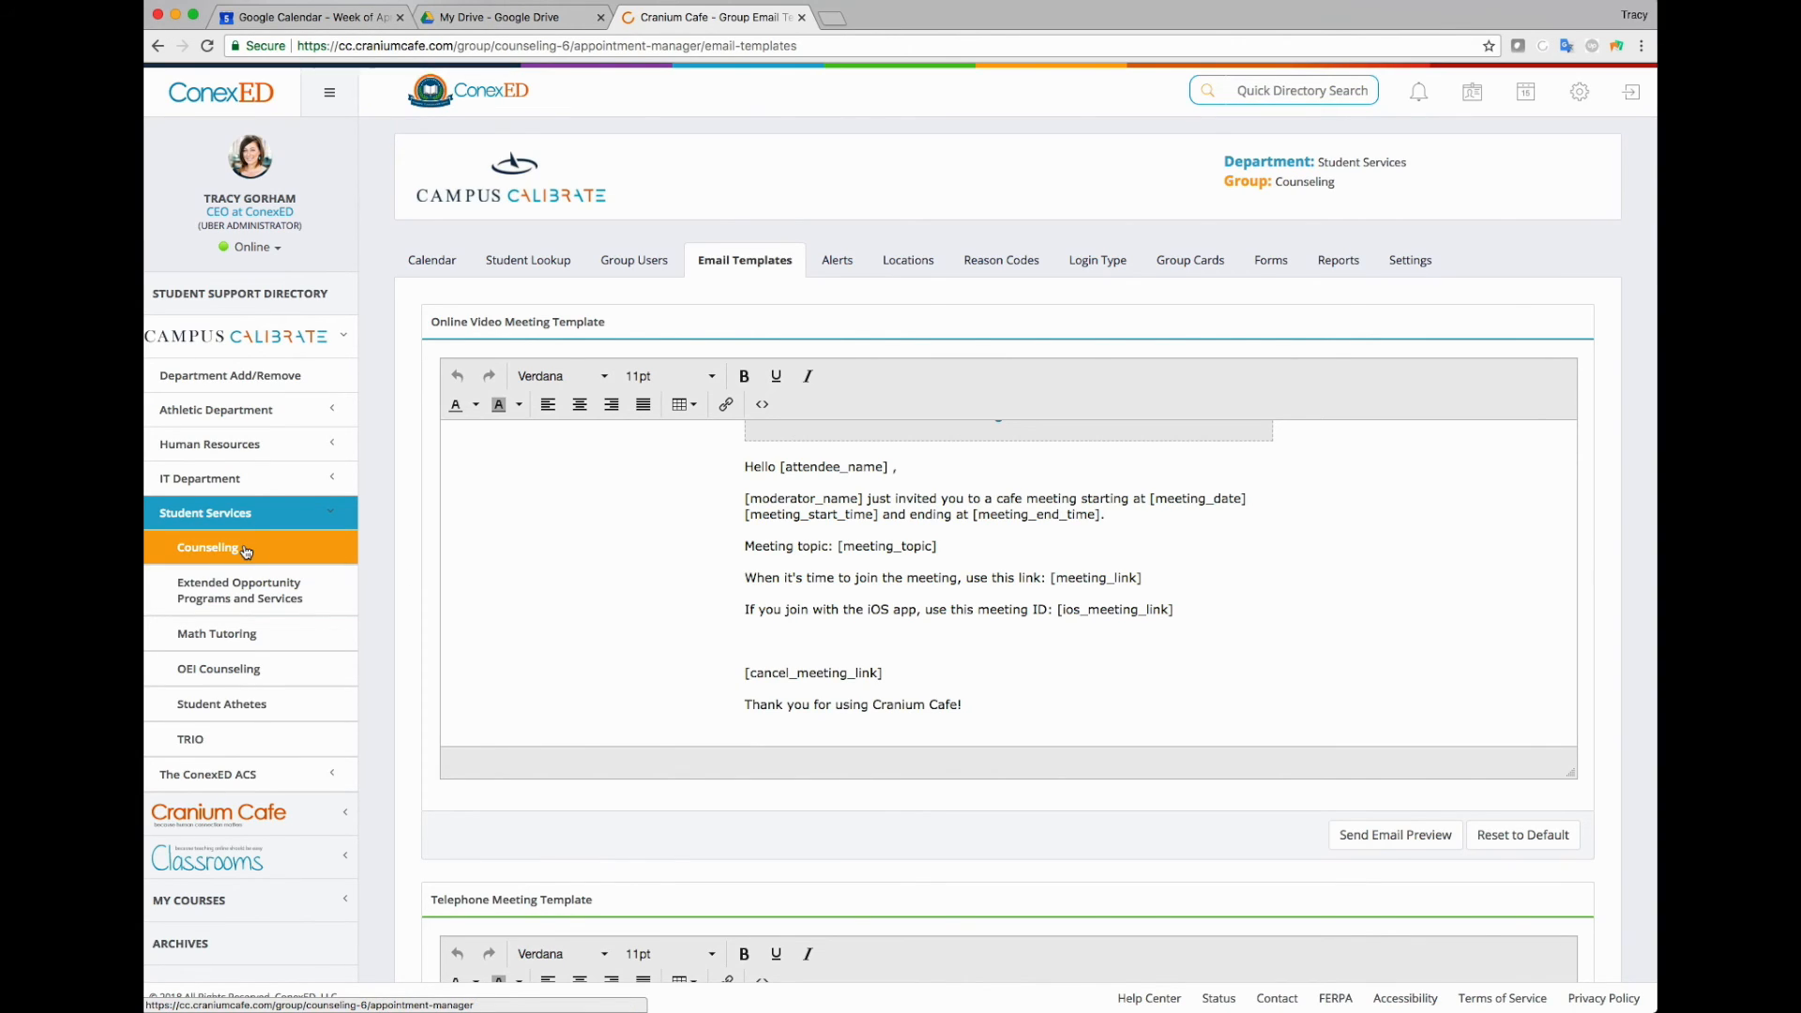
pyautogui.scroll(-1, 248, 553)
pyautogui.scroll(-1, 809, 607)
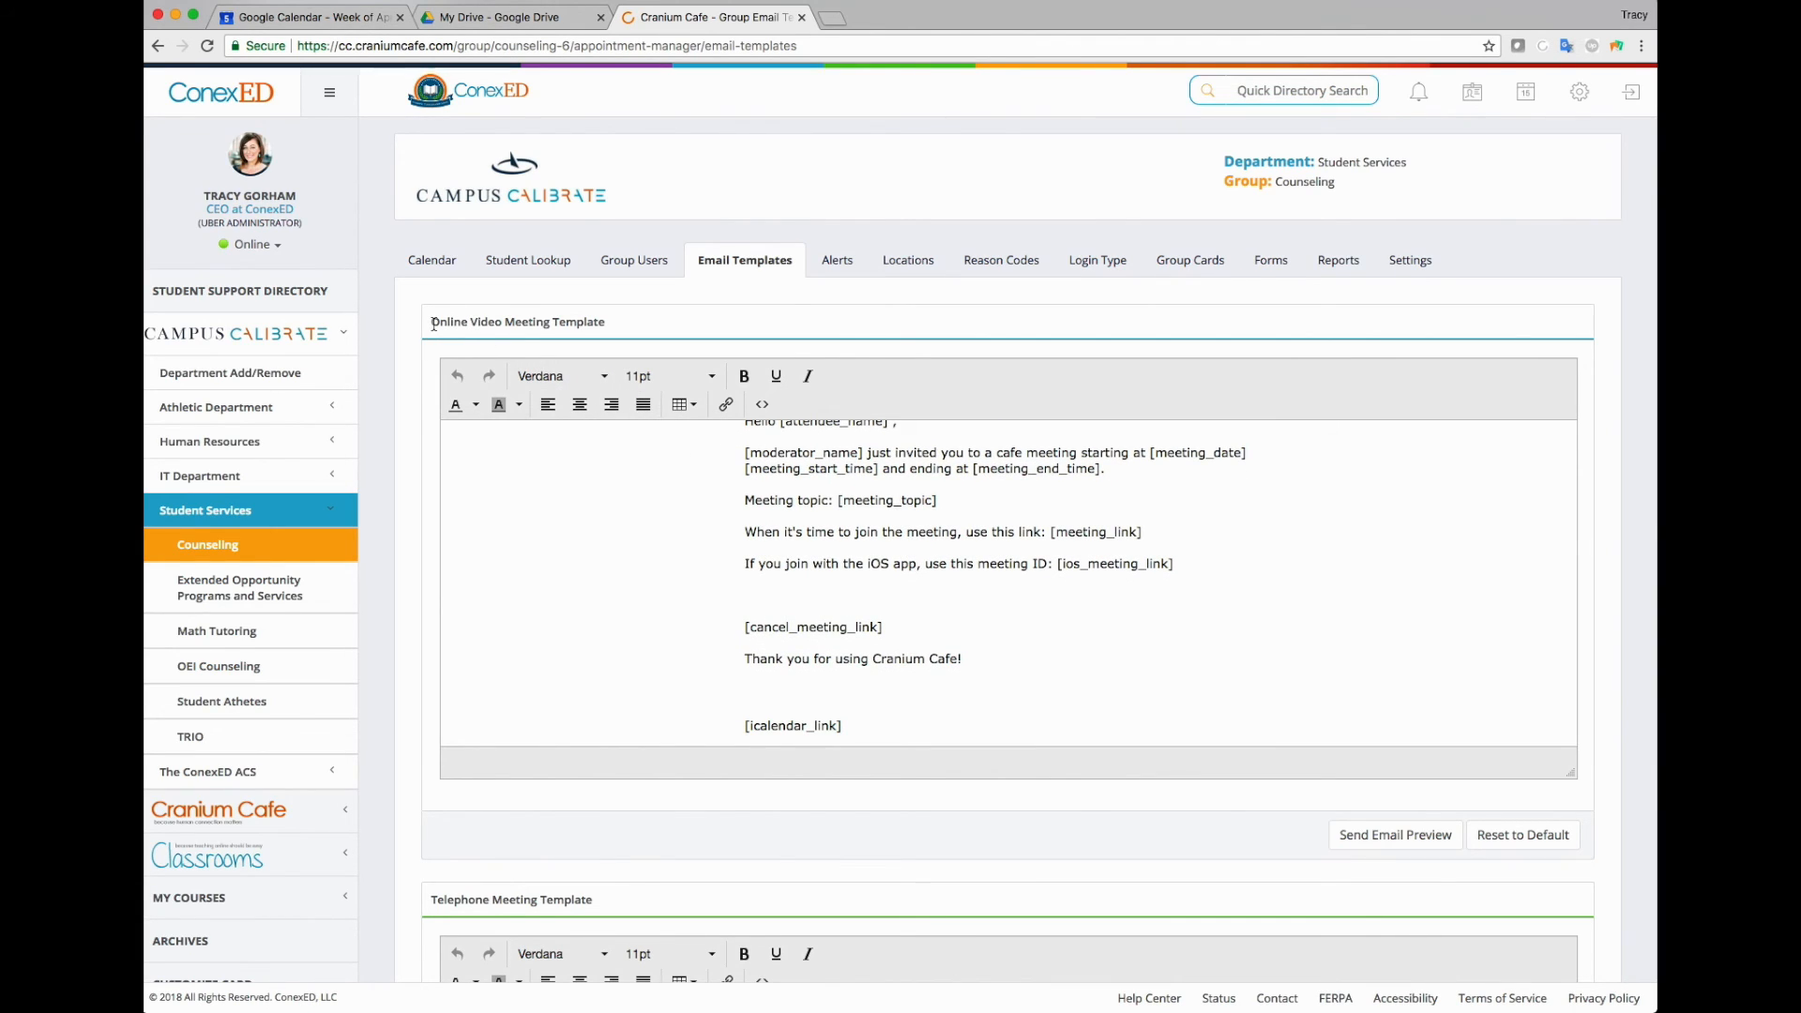
pyautogui.scroll(-10, 527, 459)
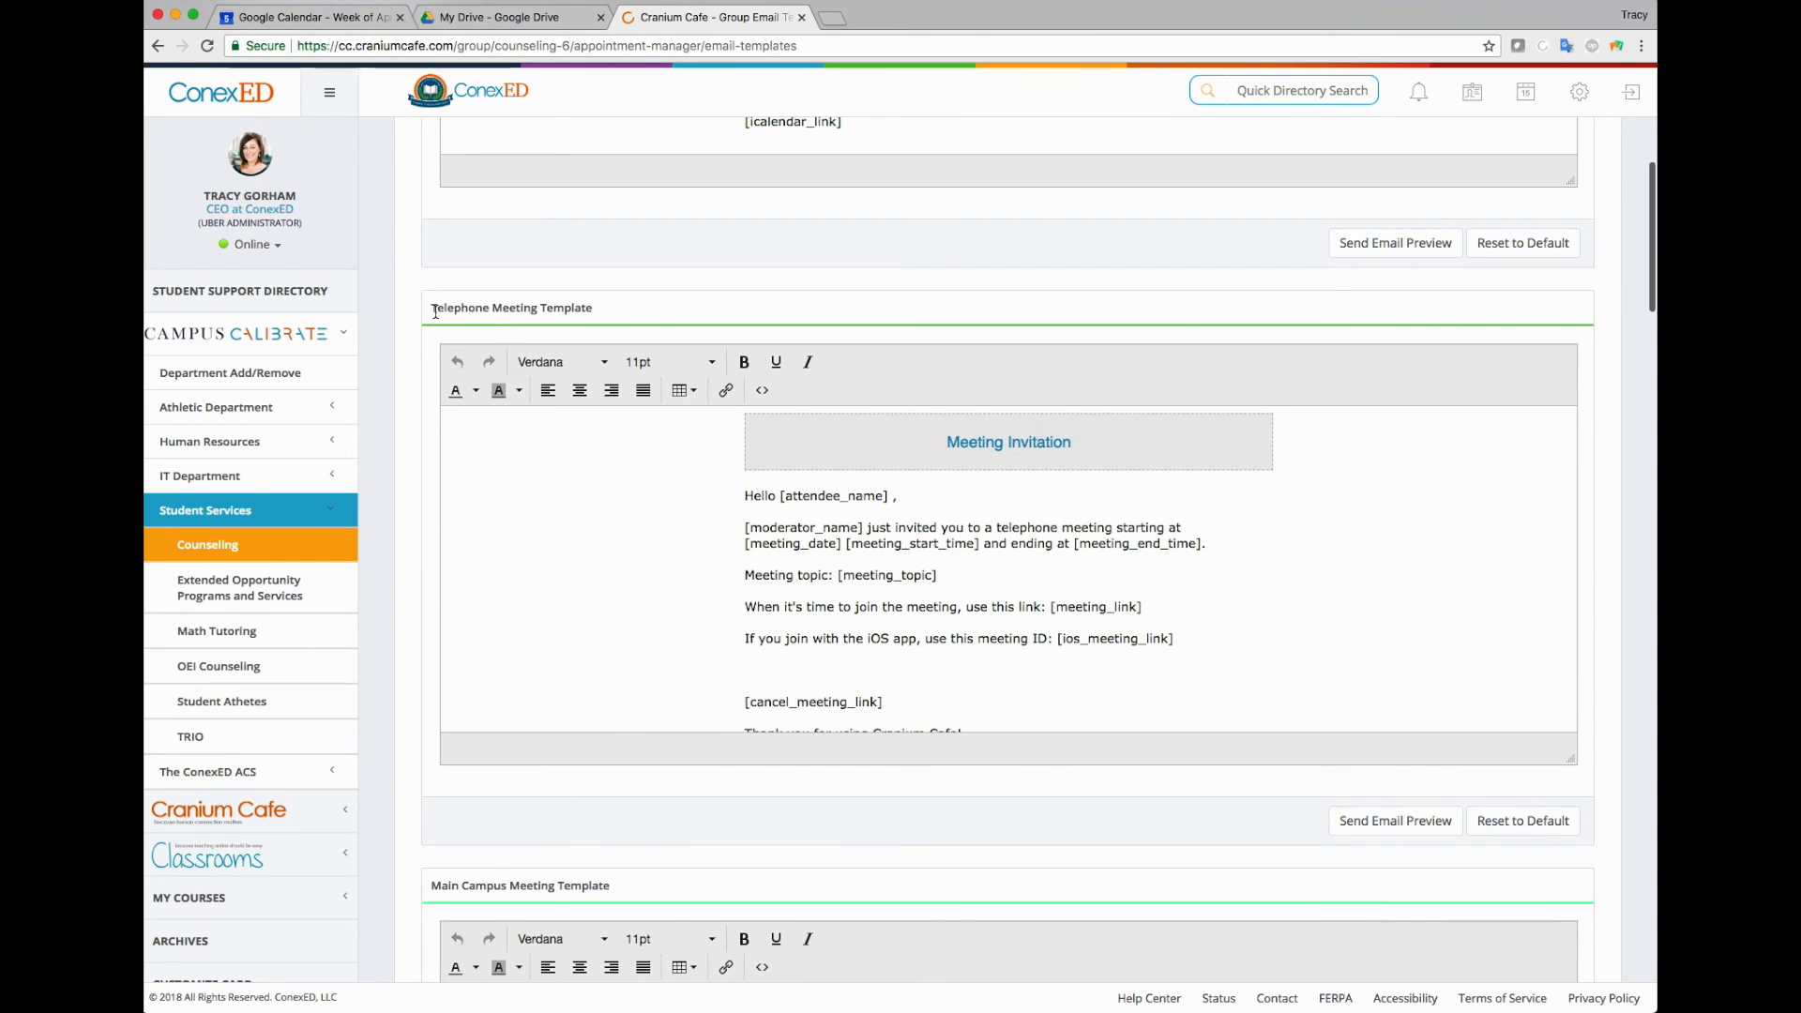
pyautogui.moveTo(434, 311); pyautogui.dragTo(587, 310)
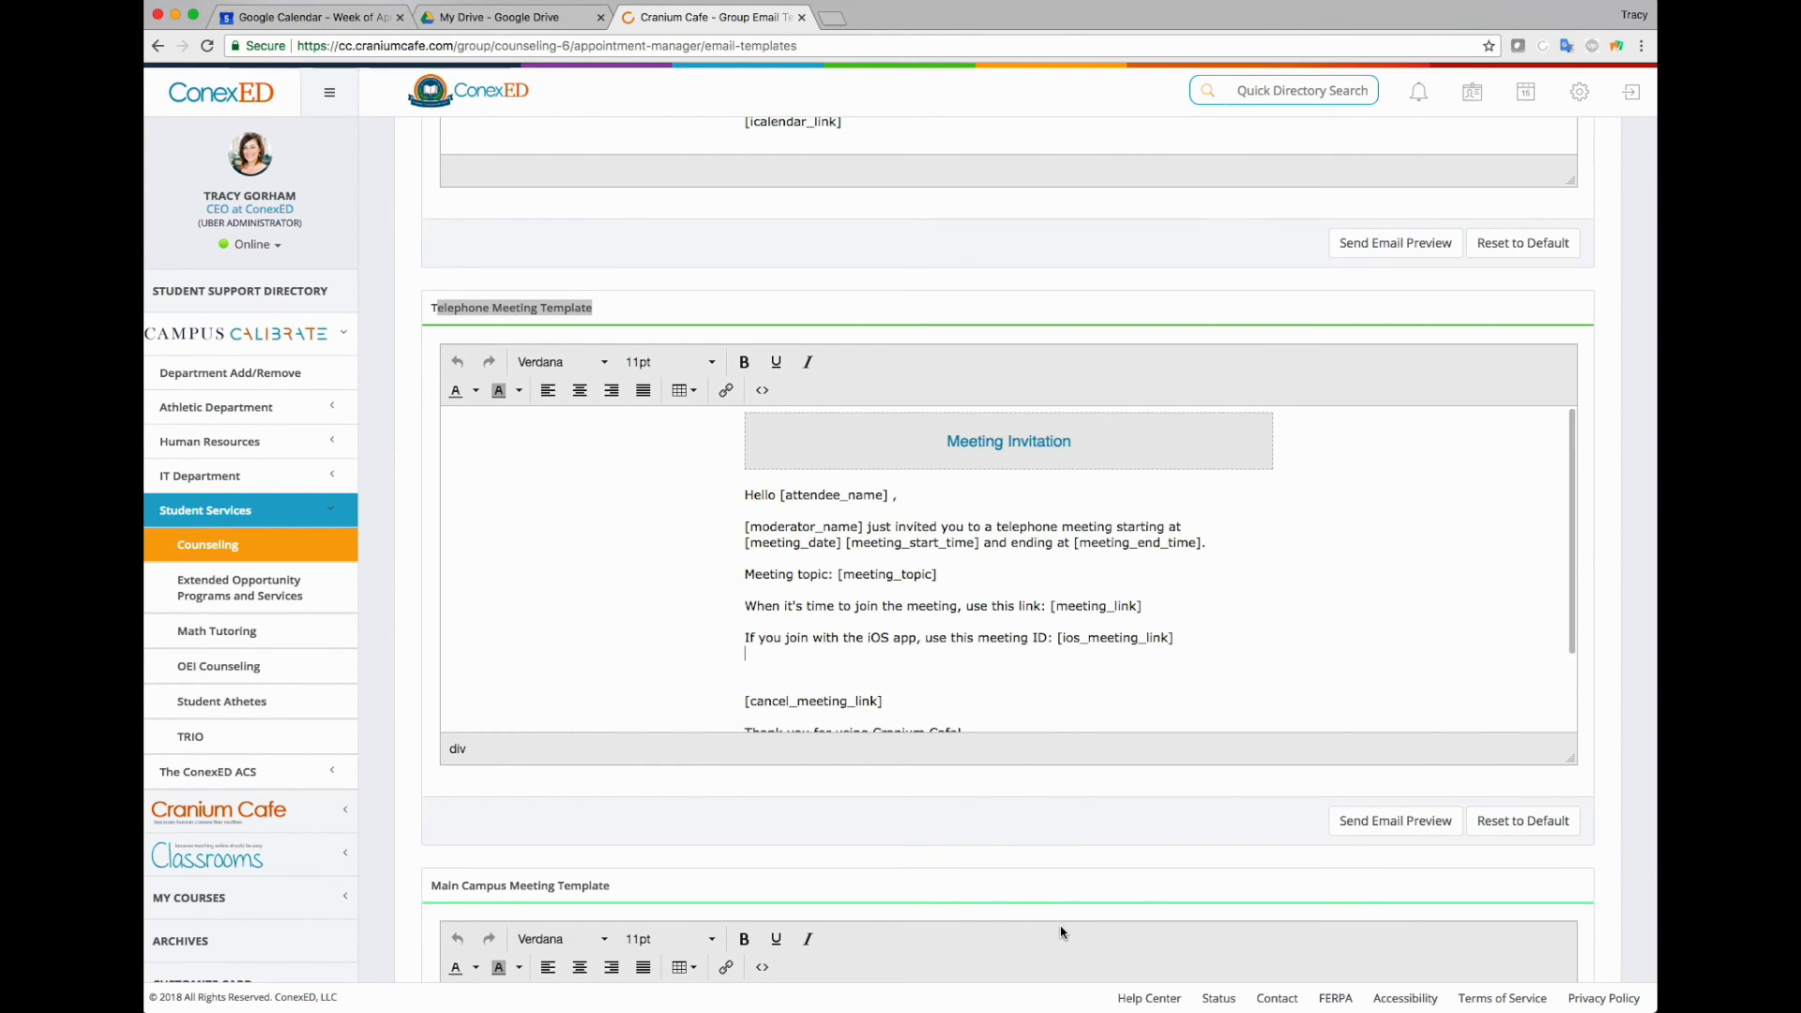
# Examine the meeting templates for the Main, Redwood and Escondido campuses
pyautogui.scroll(-5, 1061, 928)
pyautogui.scroll(-2, 1072, 907)
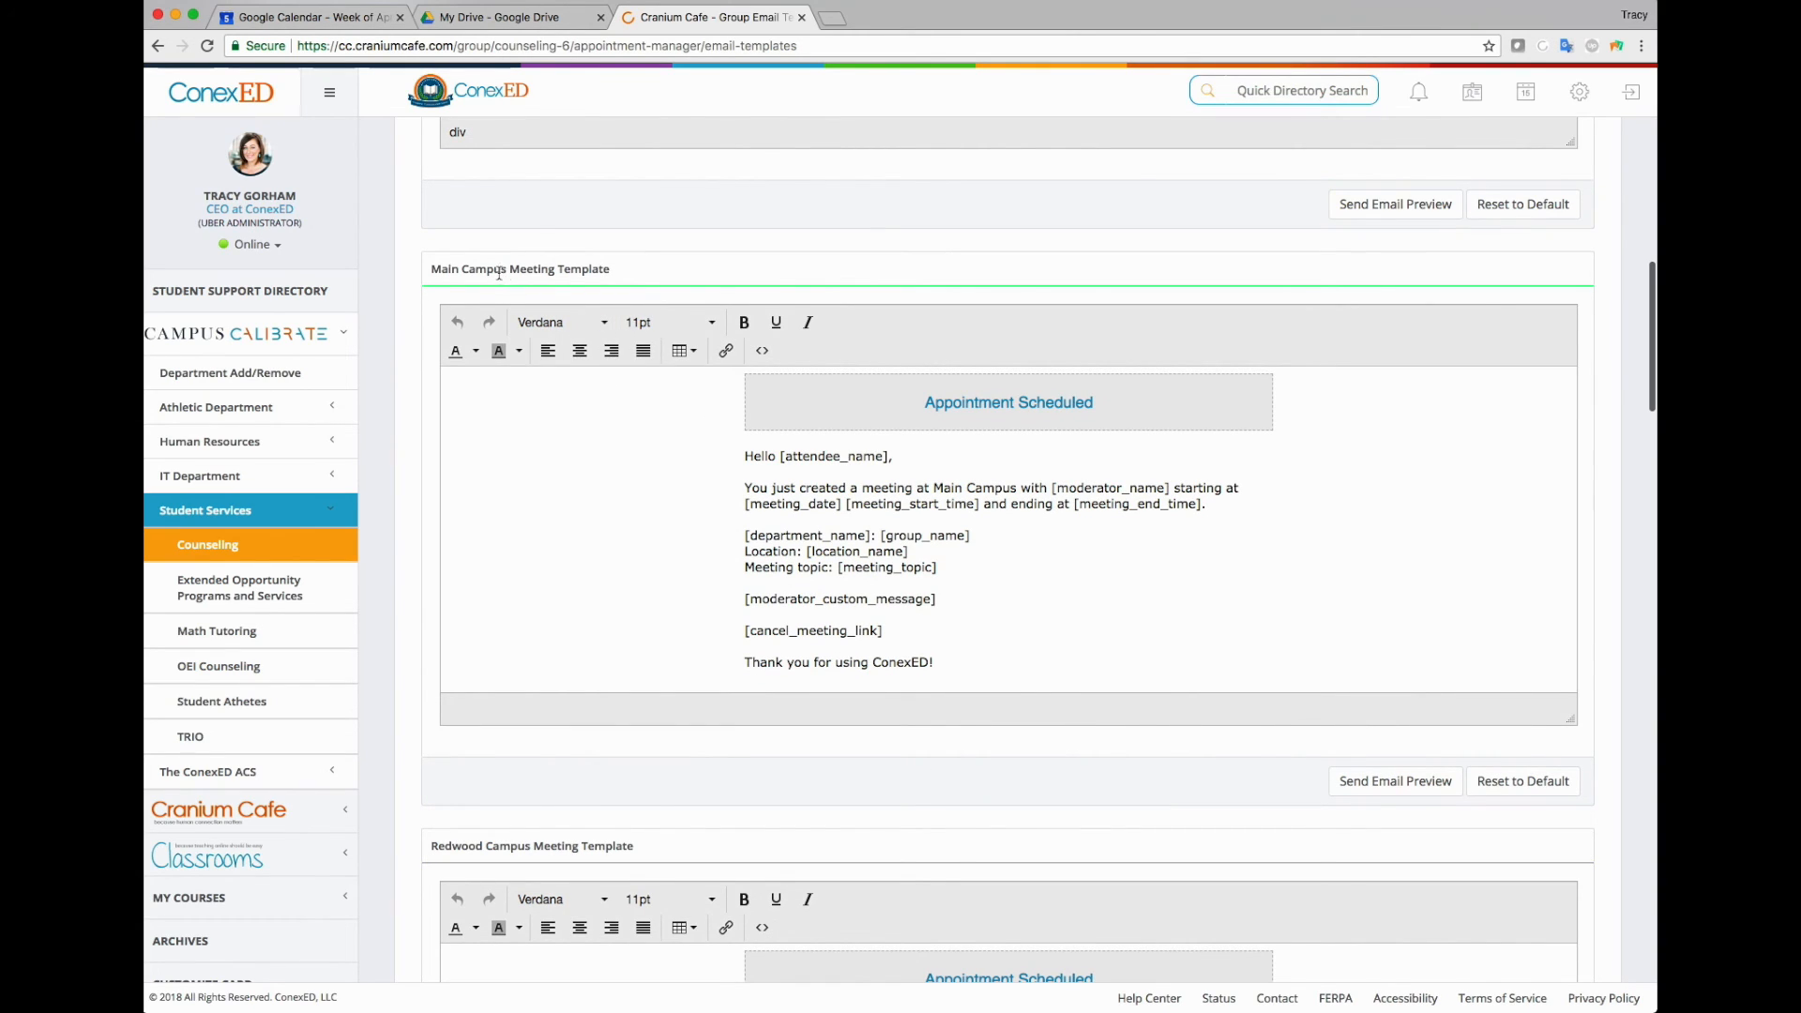
pyautogui.scroll(-3, 606, 709)
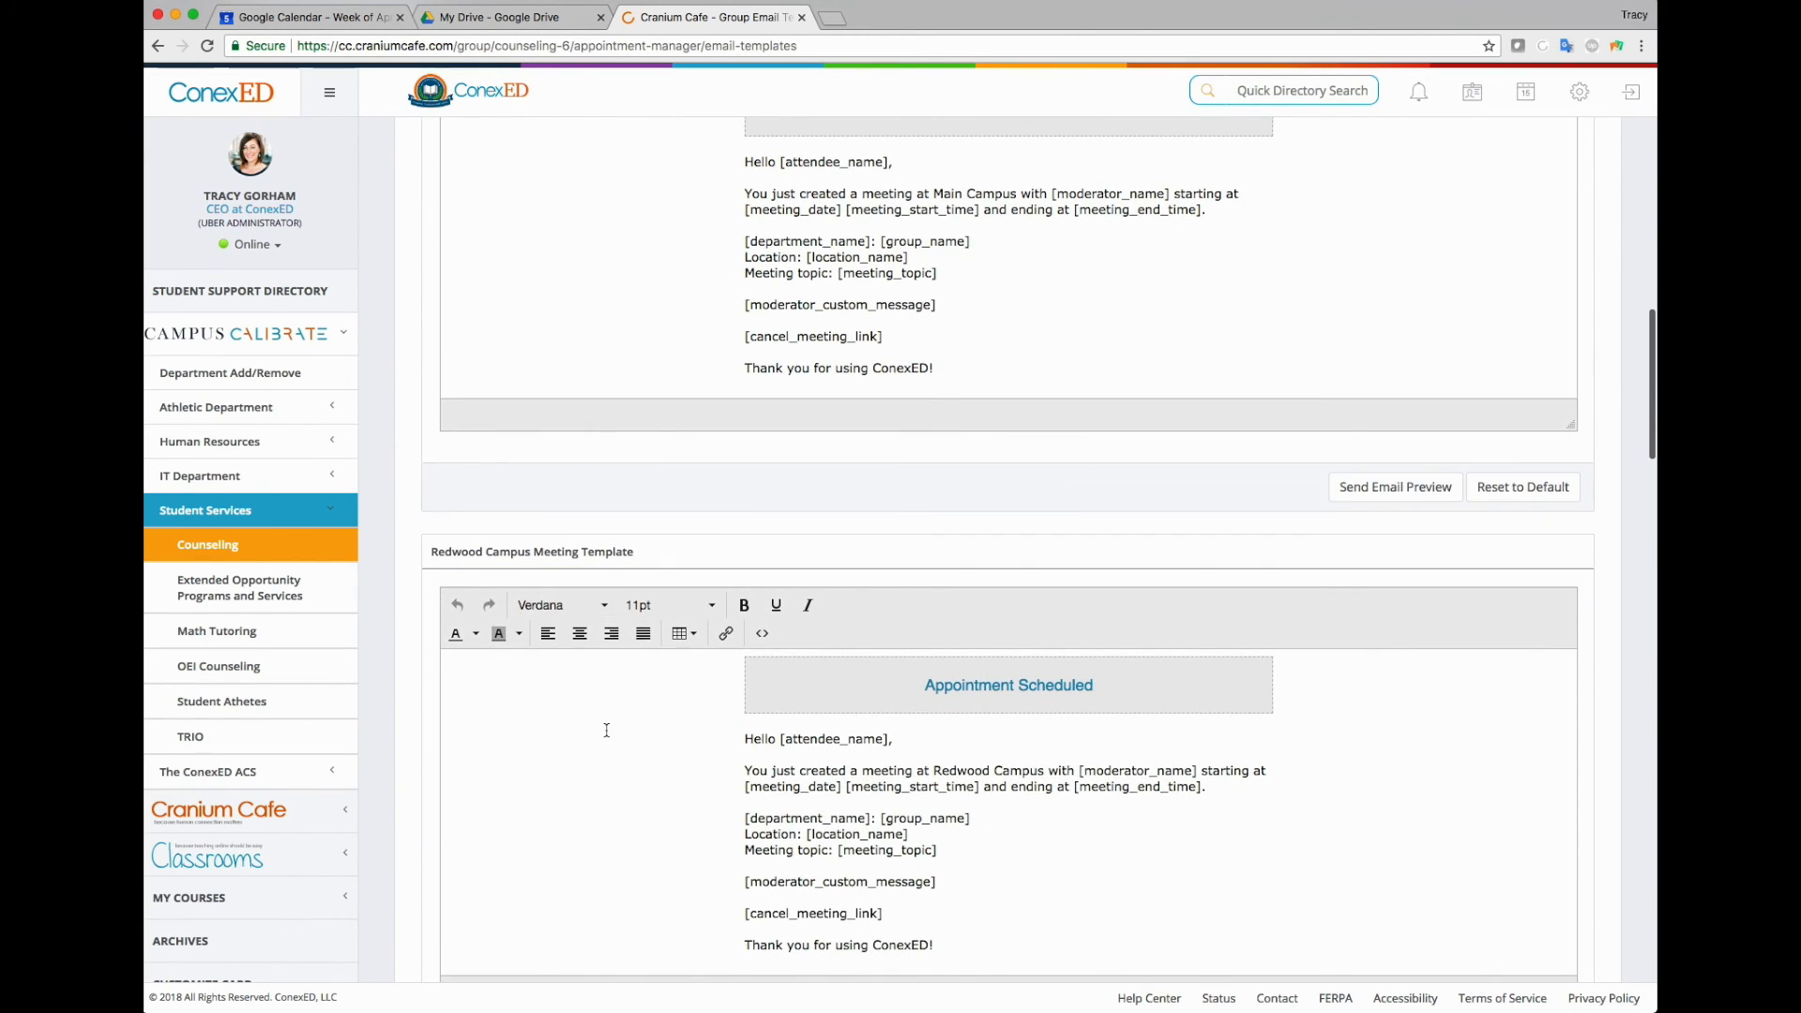
pyautogui.scroll(-1, 607, 730)
pyautogui.scroll(-7, 414, 868)
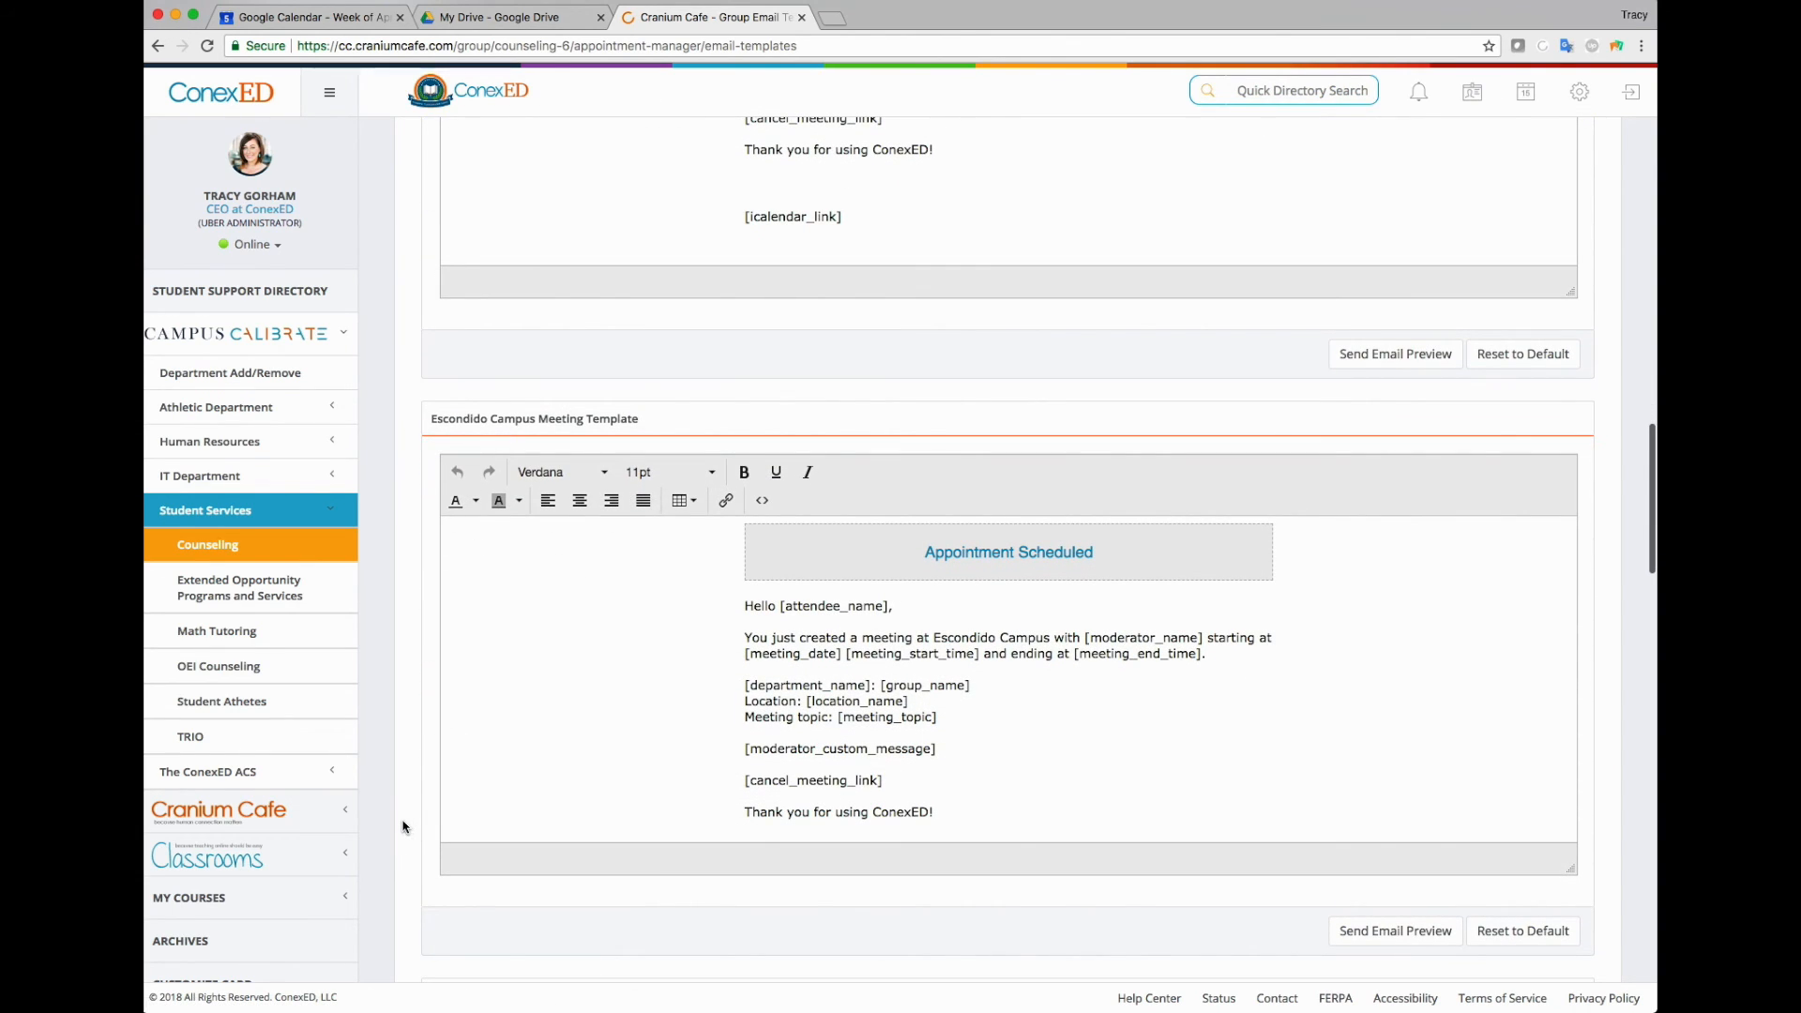
pyautogui.scroll(-1, 410, 826)
pyautogui.scroll(-1, 422, 824)
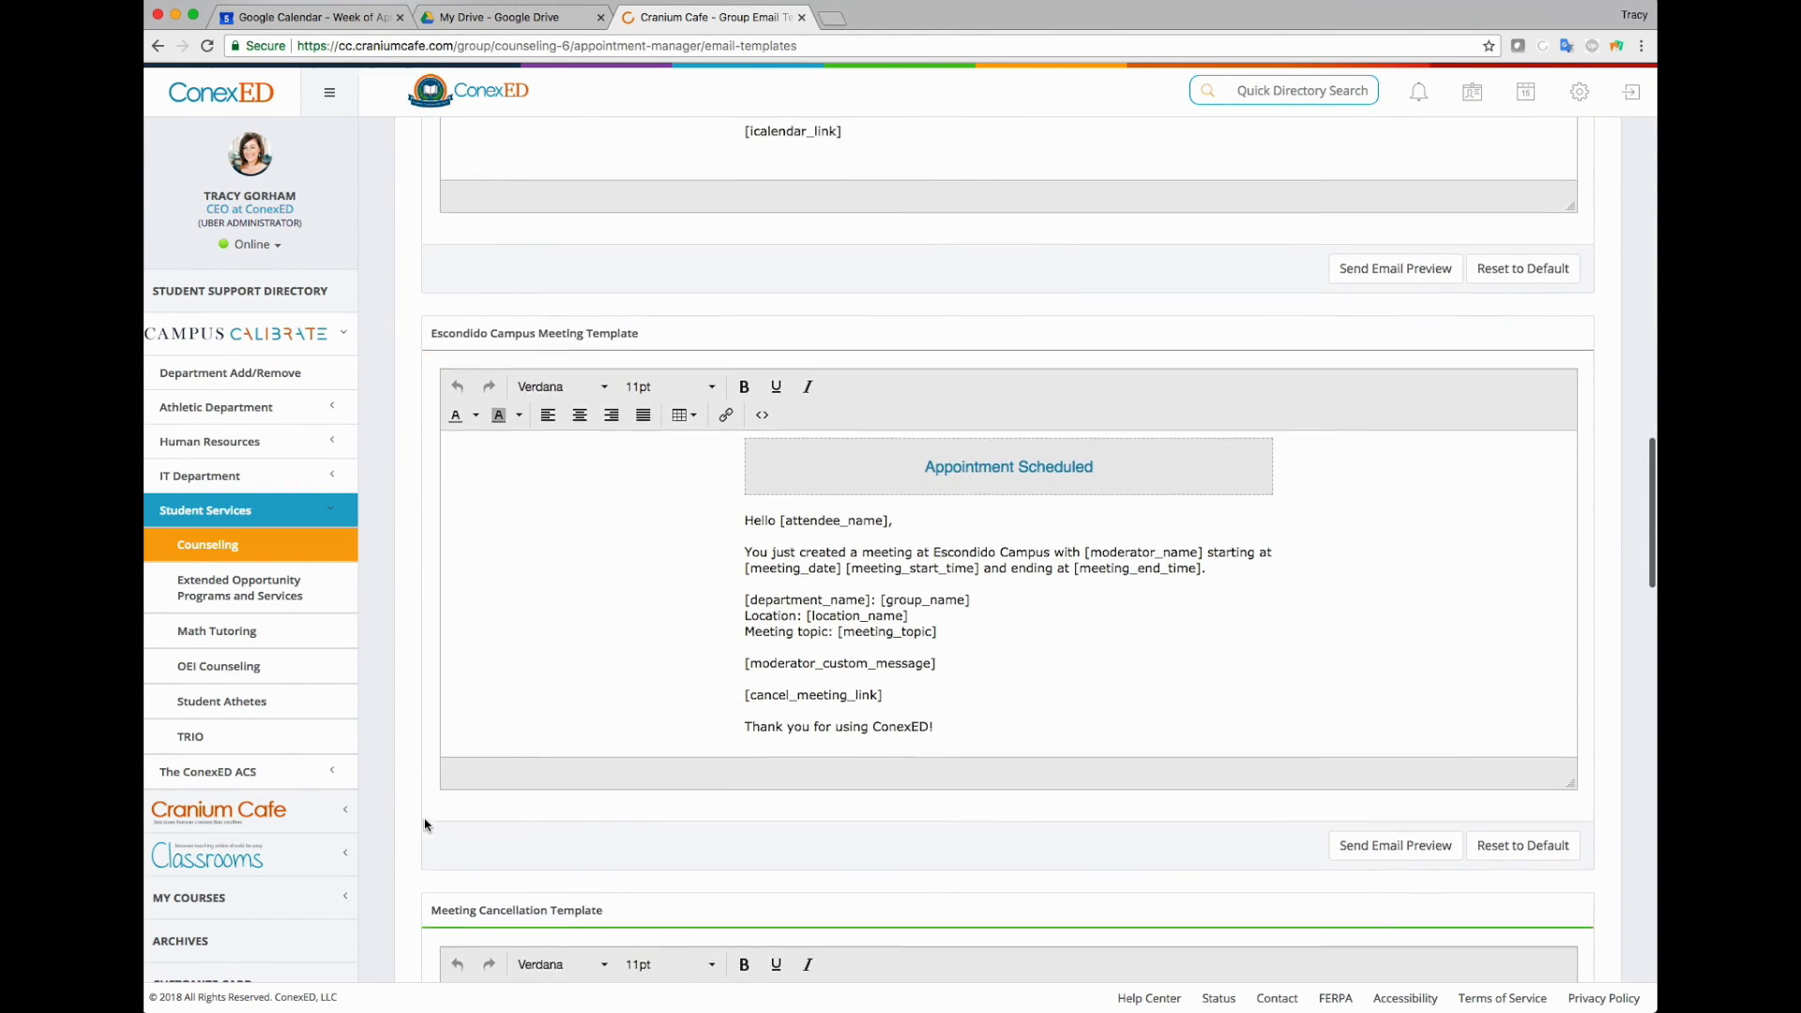
# Review the Meeting Cancellation template and the Meeting Reminder templates for email and SMS
pyautogui.scroll(-7, 422, 824)
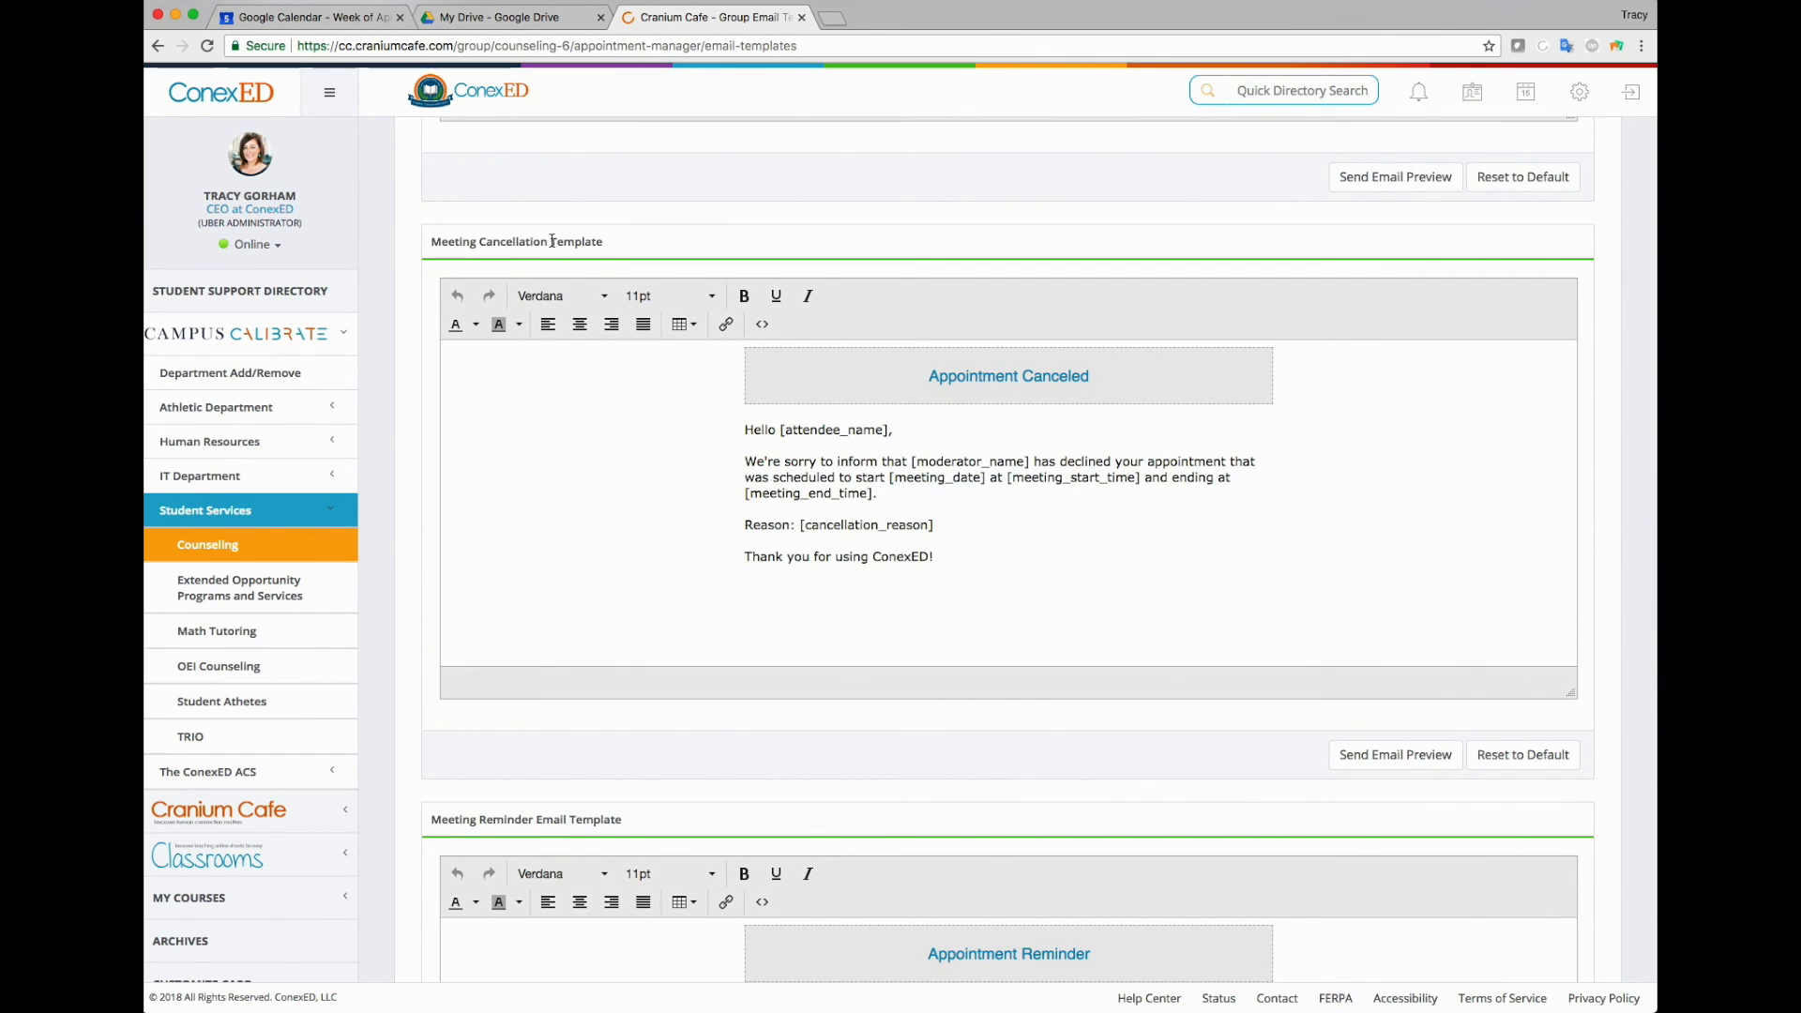
pyautogui.scroll(-4, 420, 640)
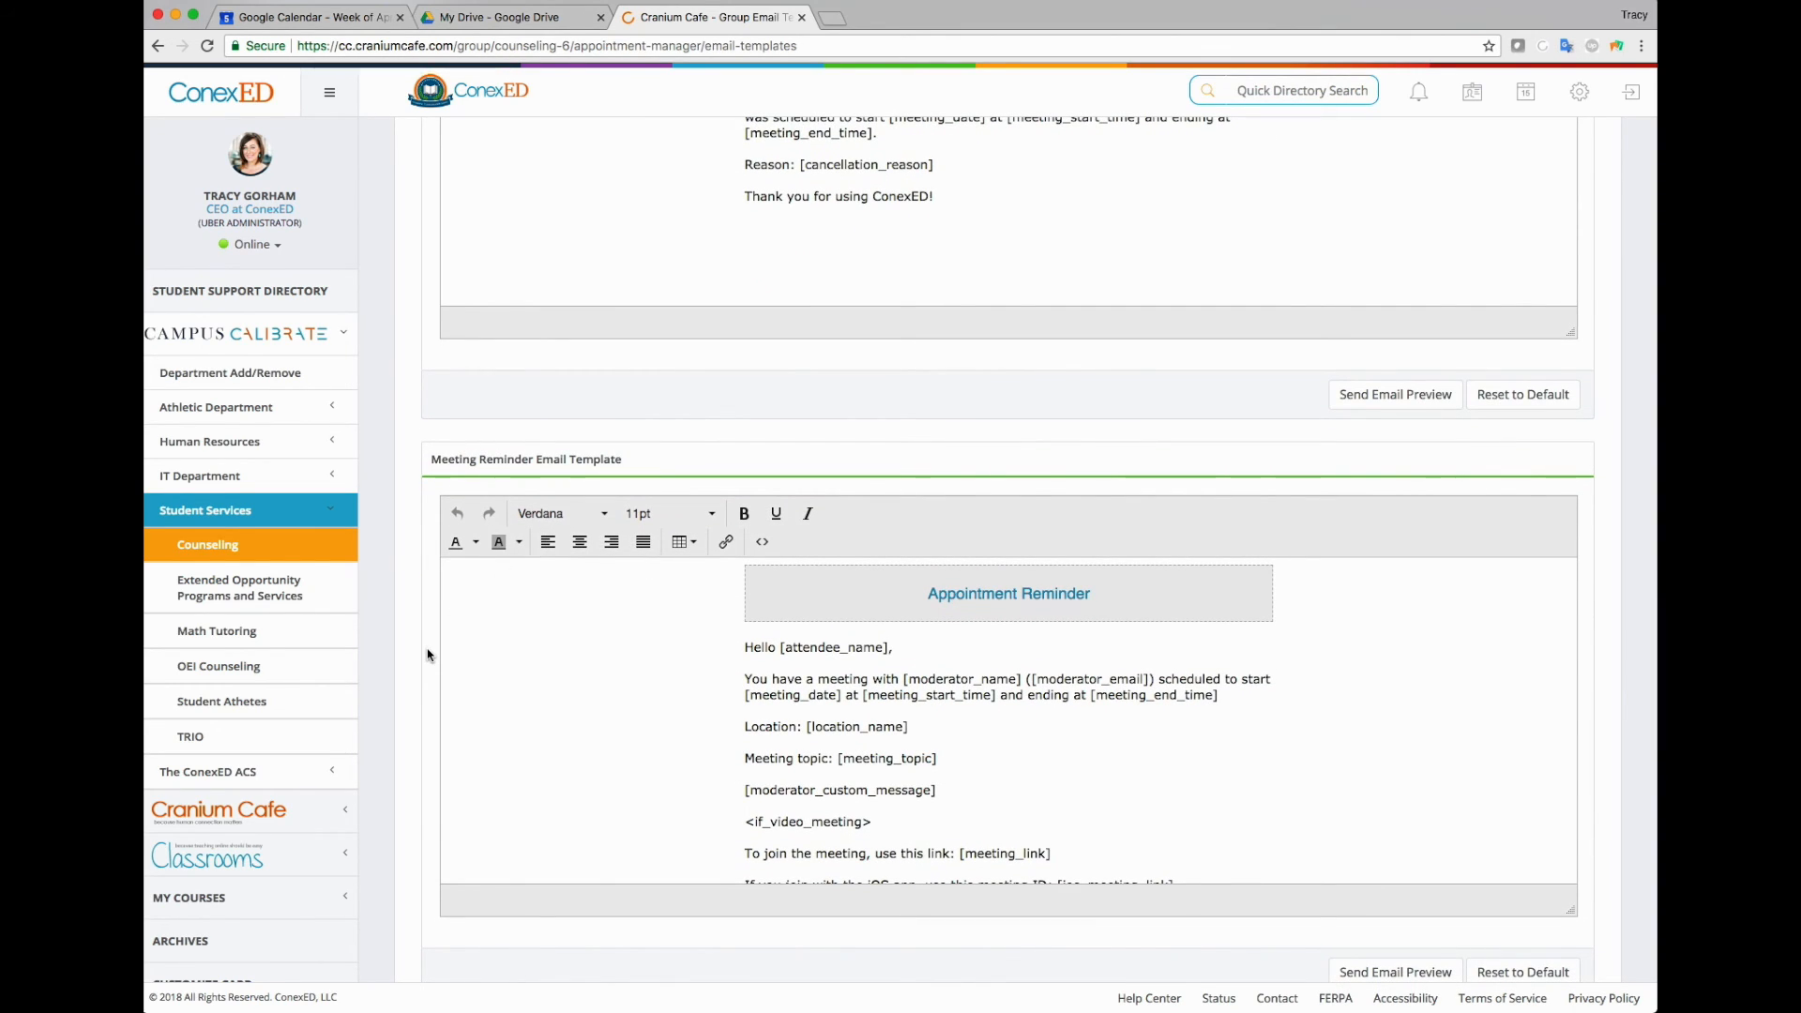
pyautogui.scroll(-6, 427, 654)
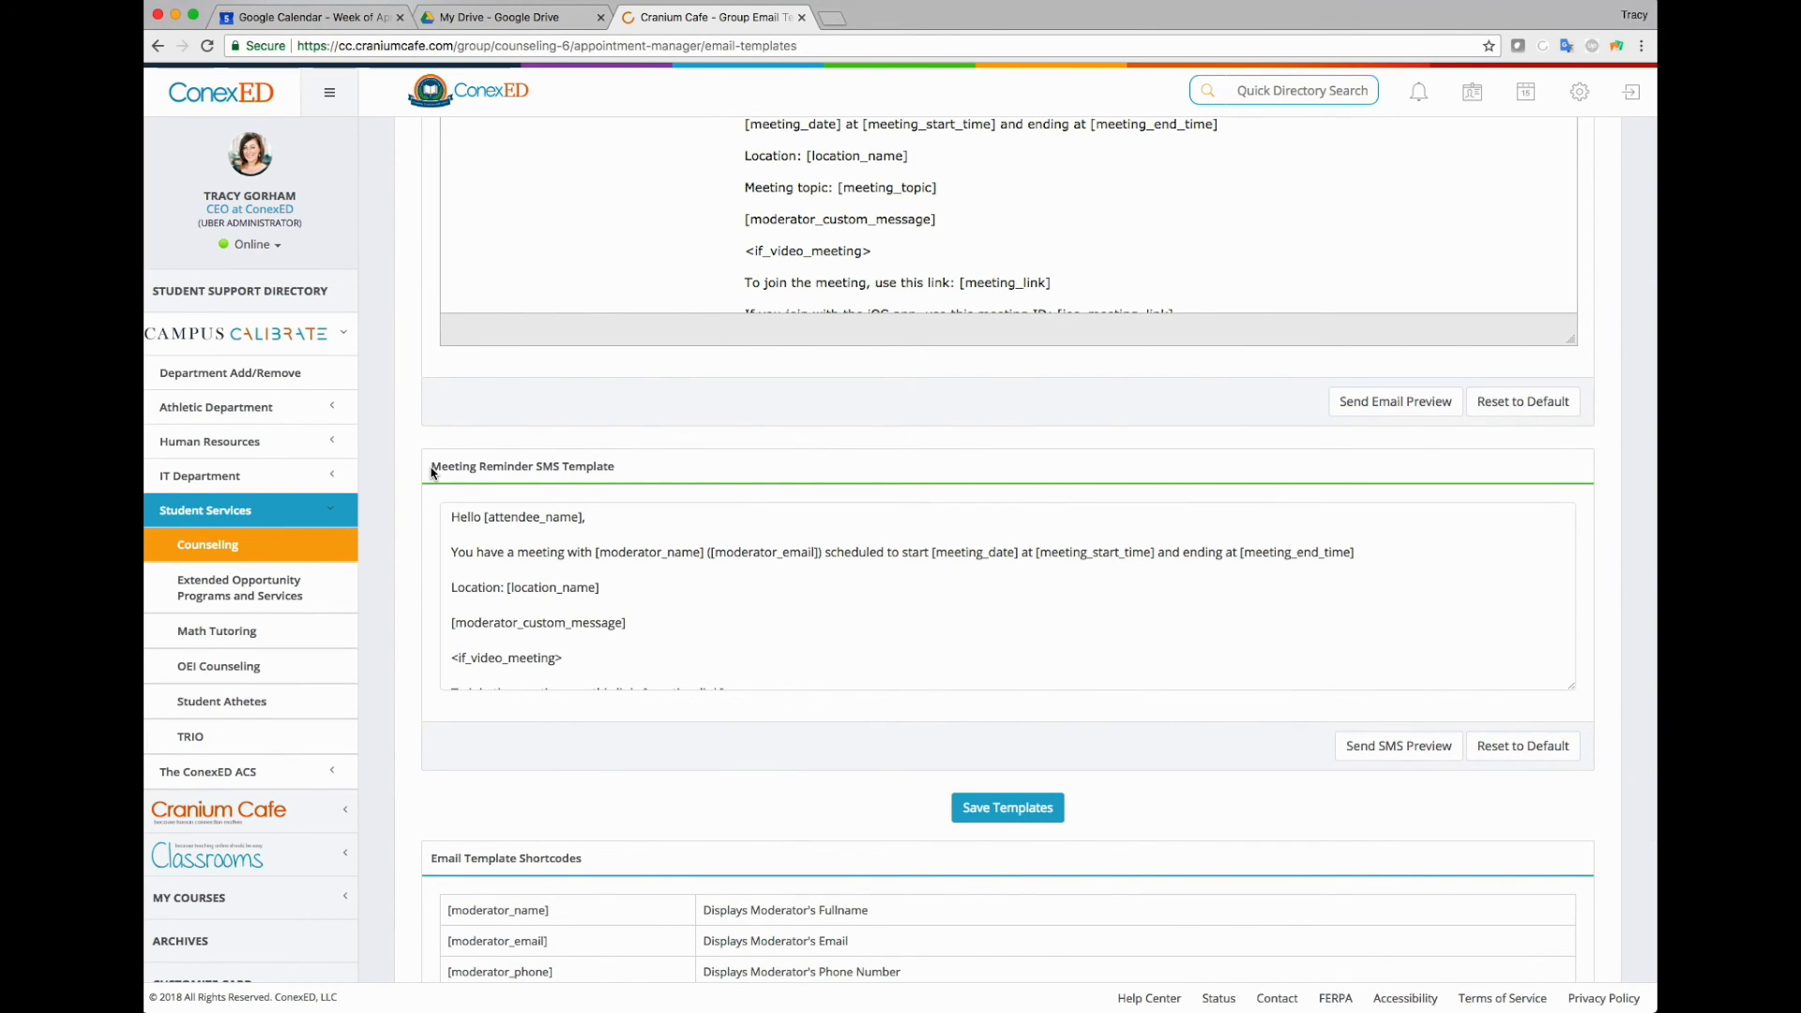
pyautogui.moveTo(432, 471); pyautogui.dragTo(642, 467)
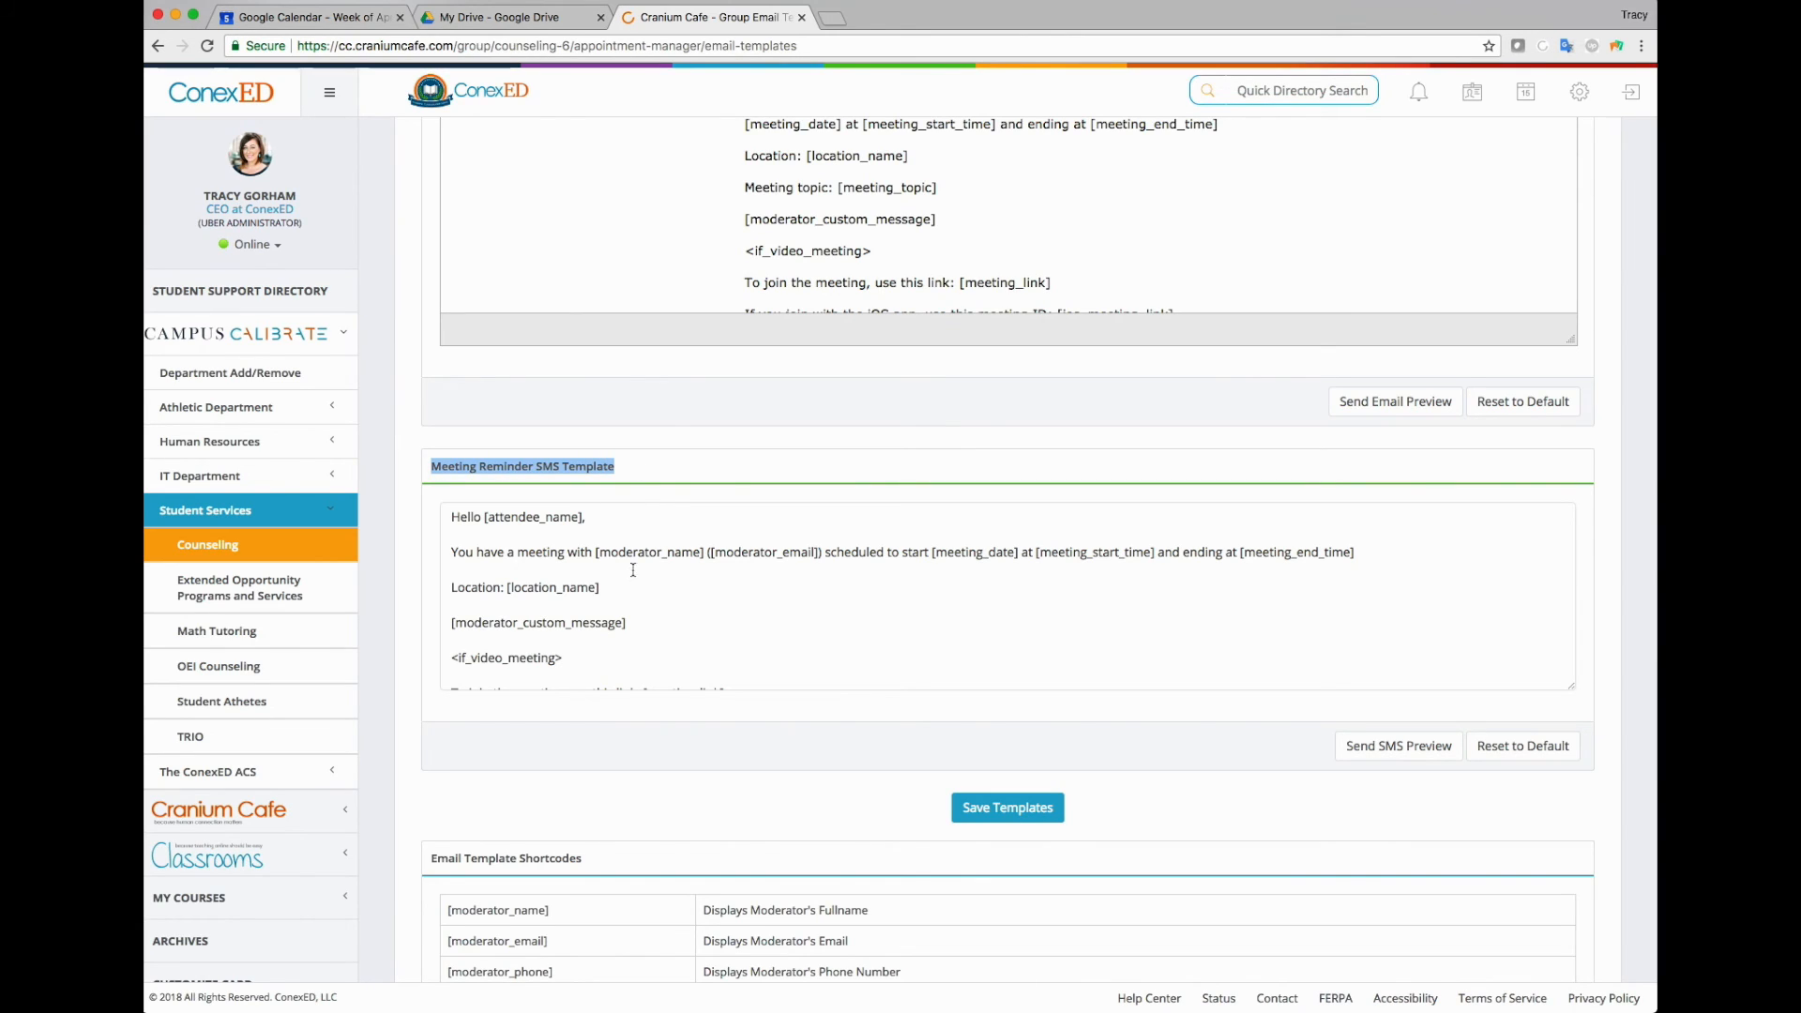
pyautogui.click(528, 825)
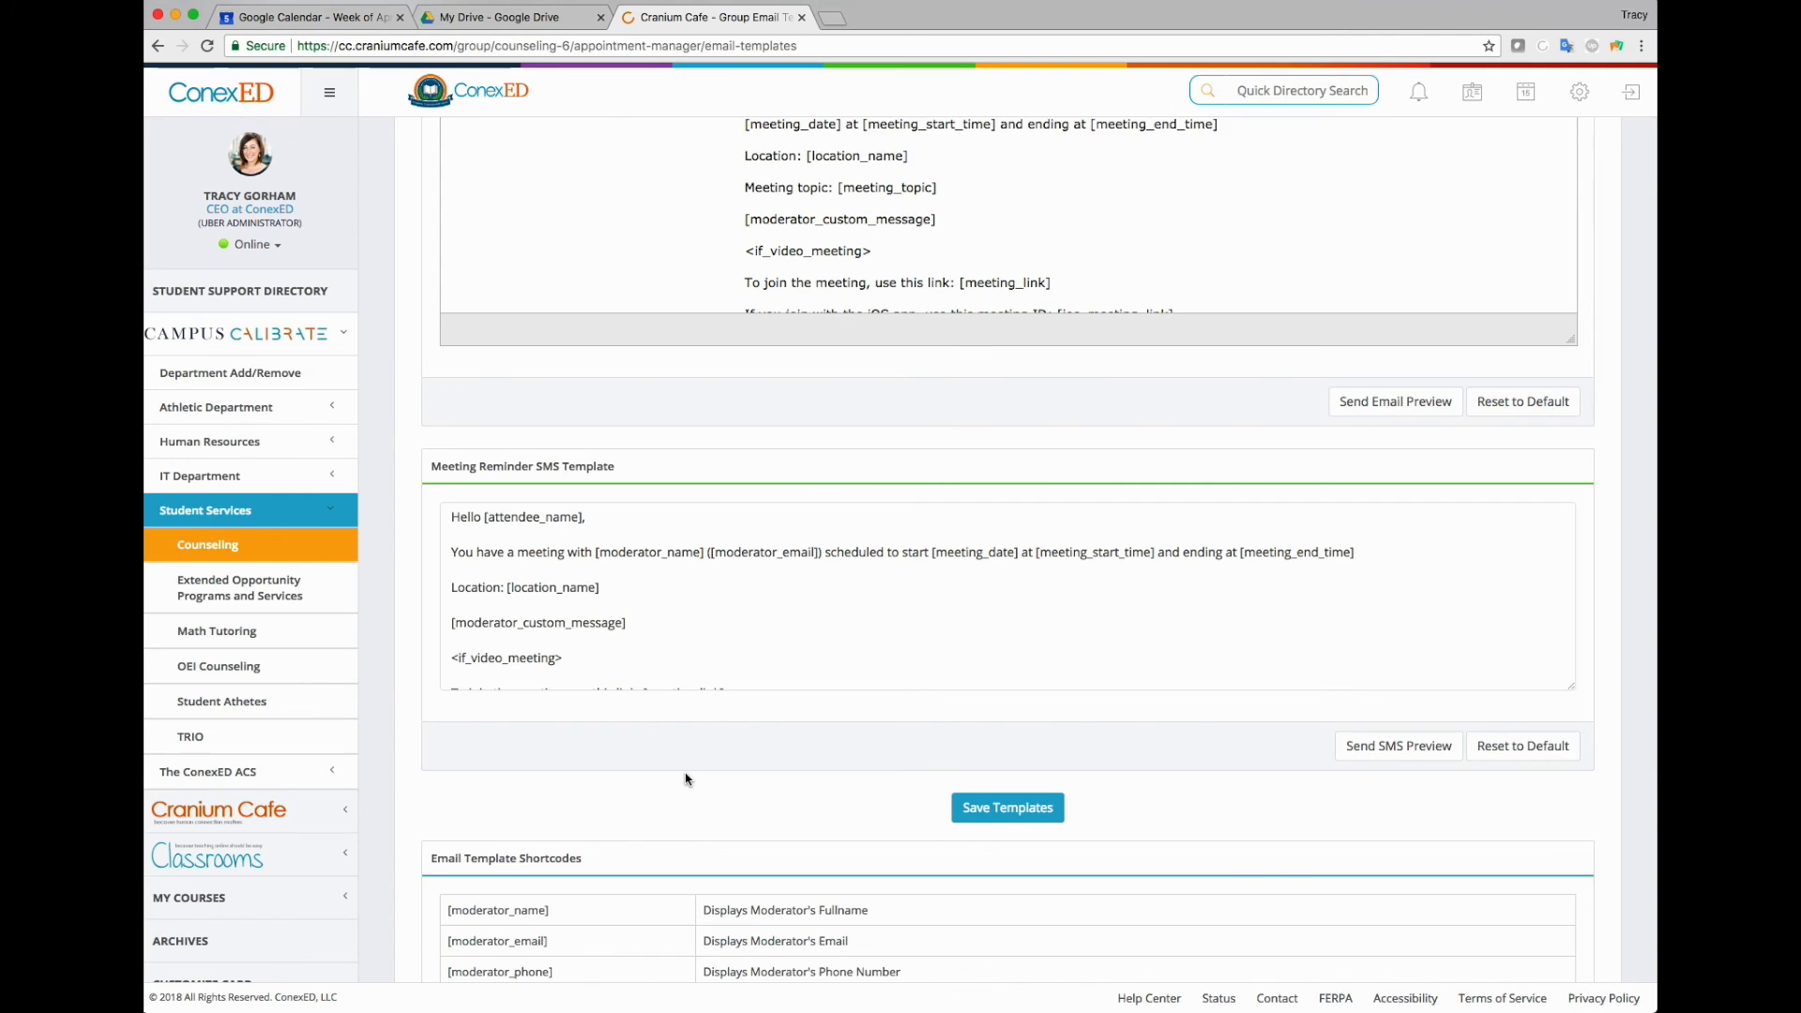
# Look through the email template shortcodes and the conditional statements for reminders, and return to the start of the templates page
pyautogui.scroll(-7, 685, 779)
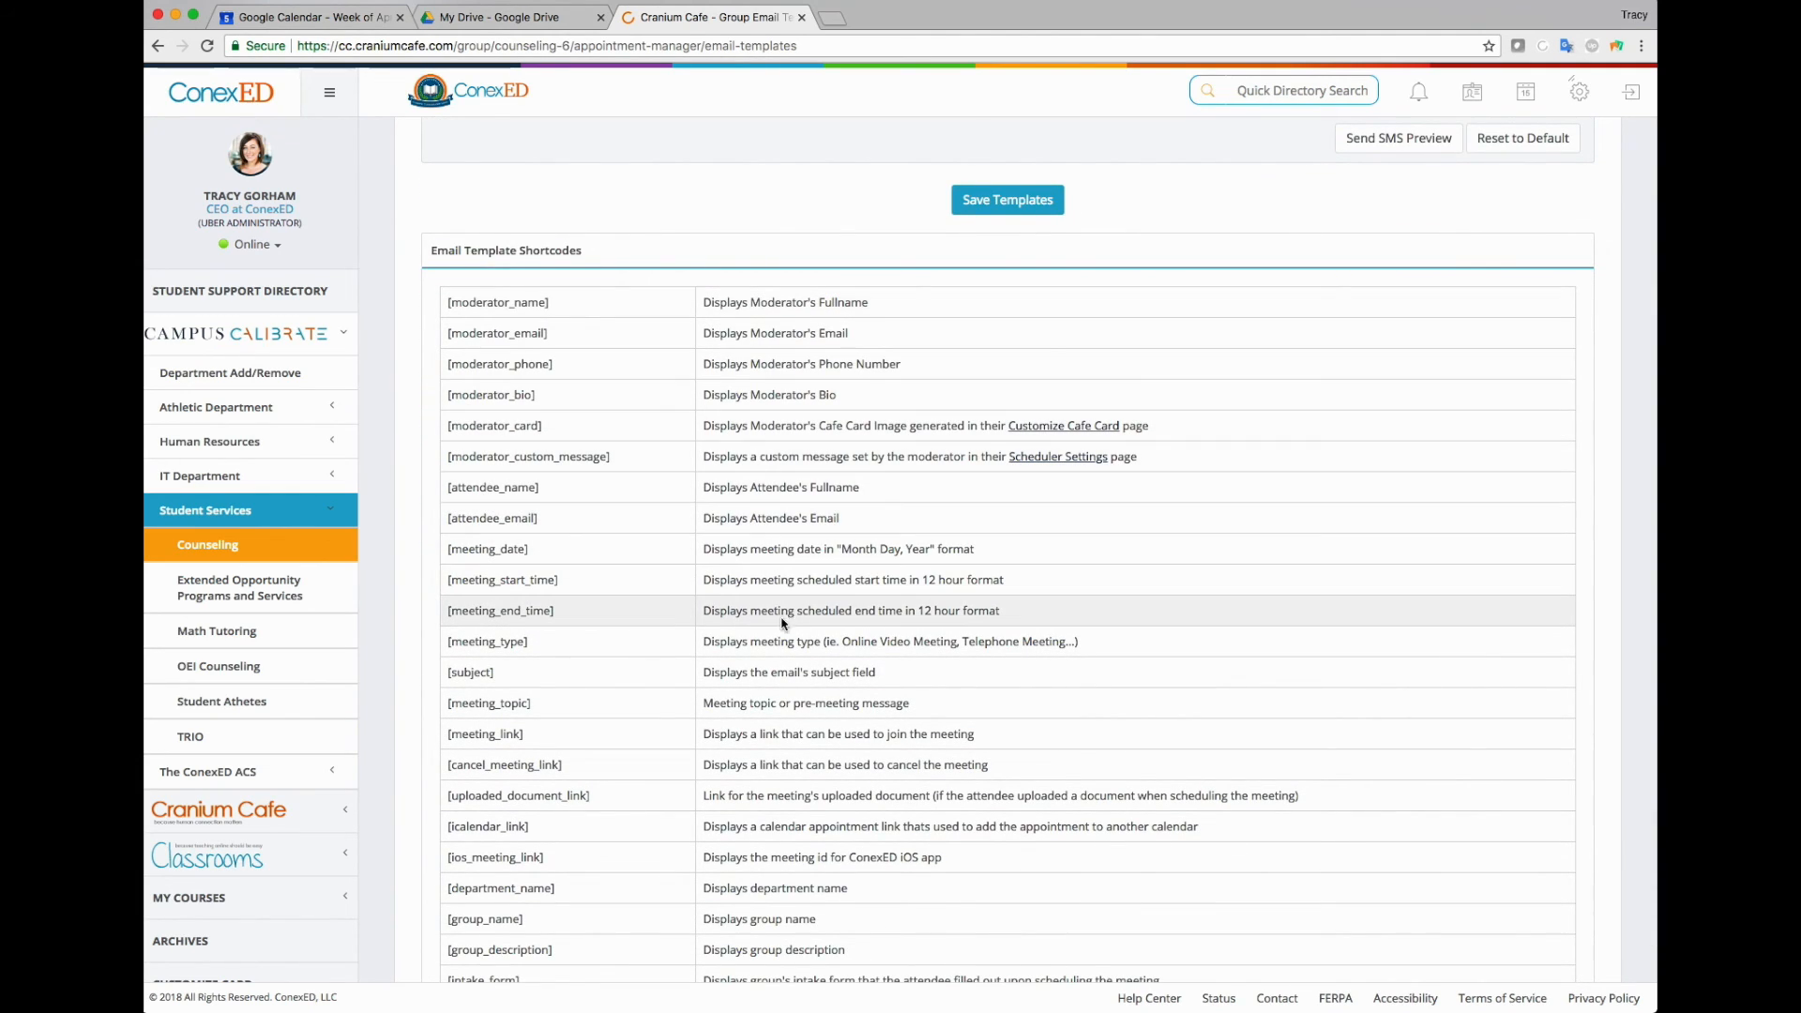
pyautogui.scroll(-3, 766, 626)
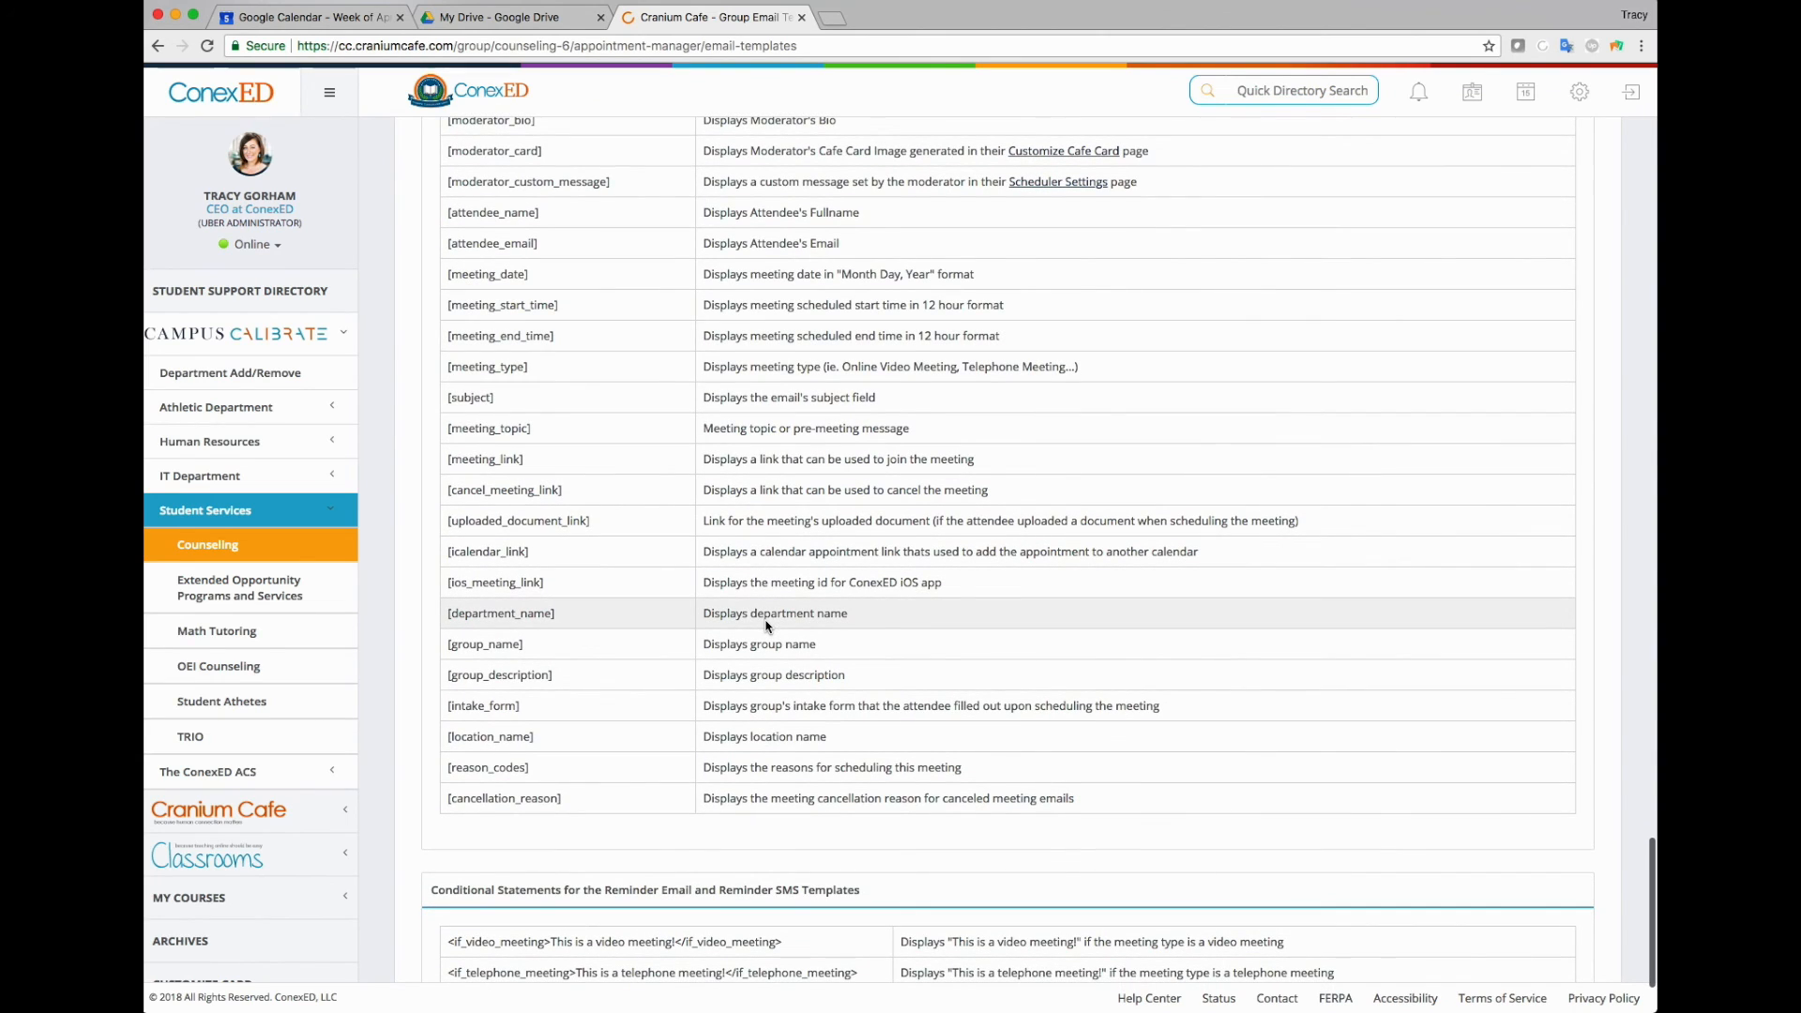
pyautogui.scroll(-10, 766, 626)
pyautogui.scroll(7, 753, 563)
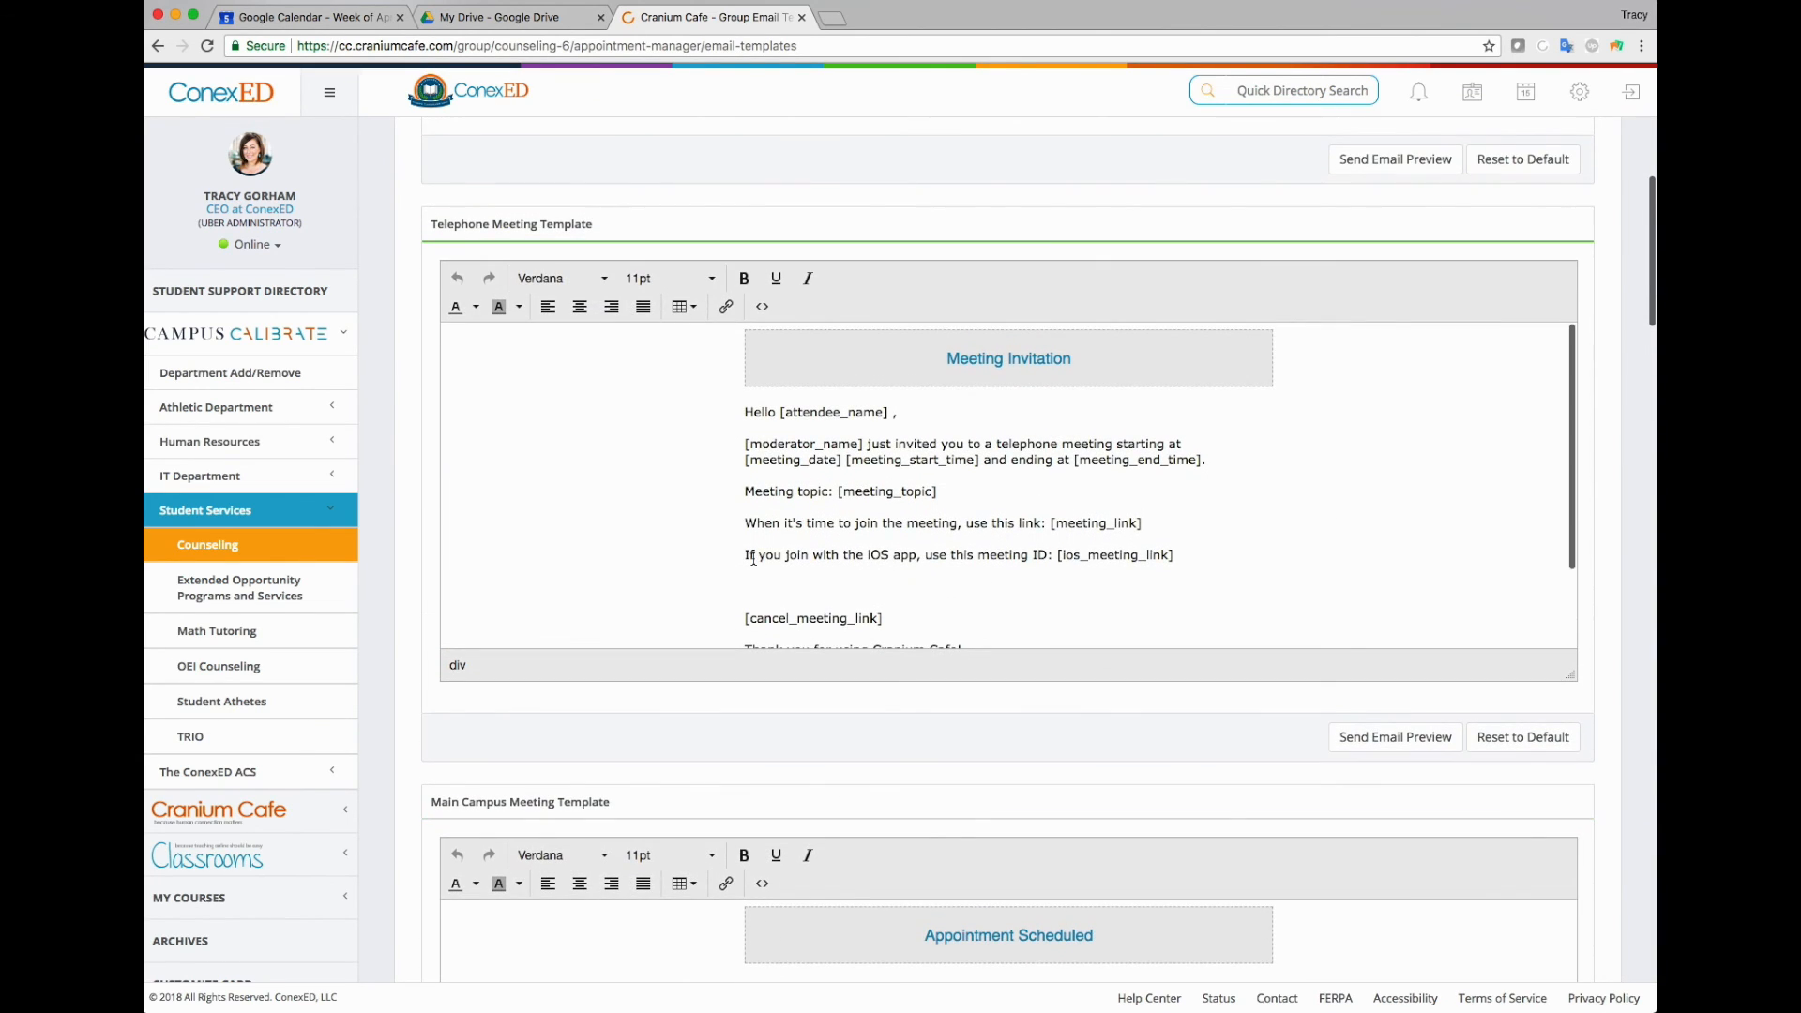
pyautogui.scroll(4, 760, 536)
pyautogui.scroll(5, 760, 536)
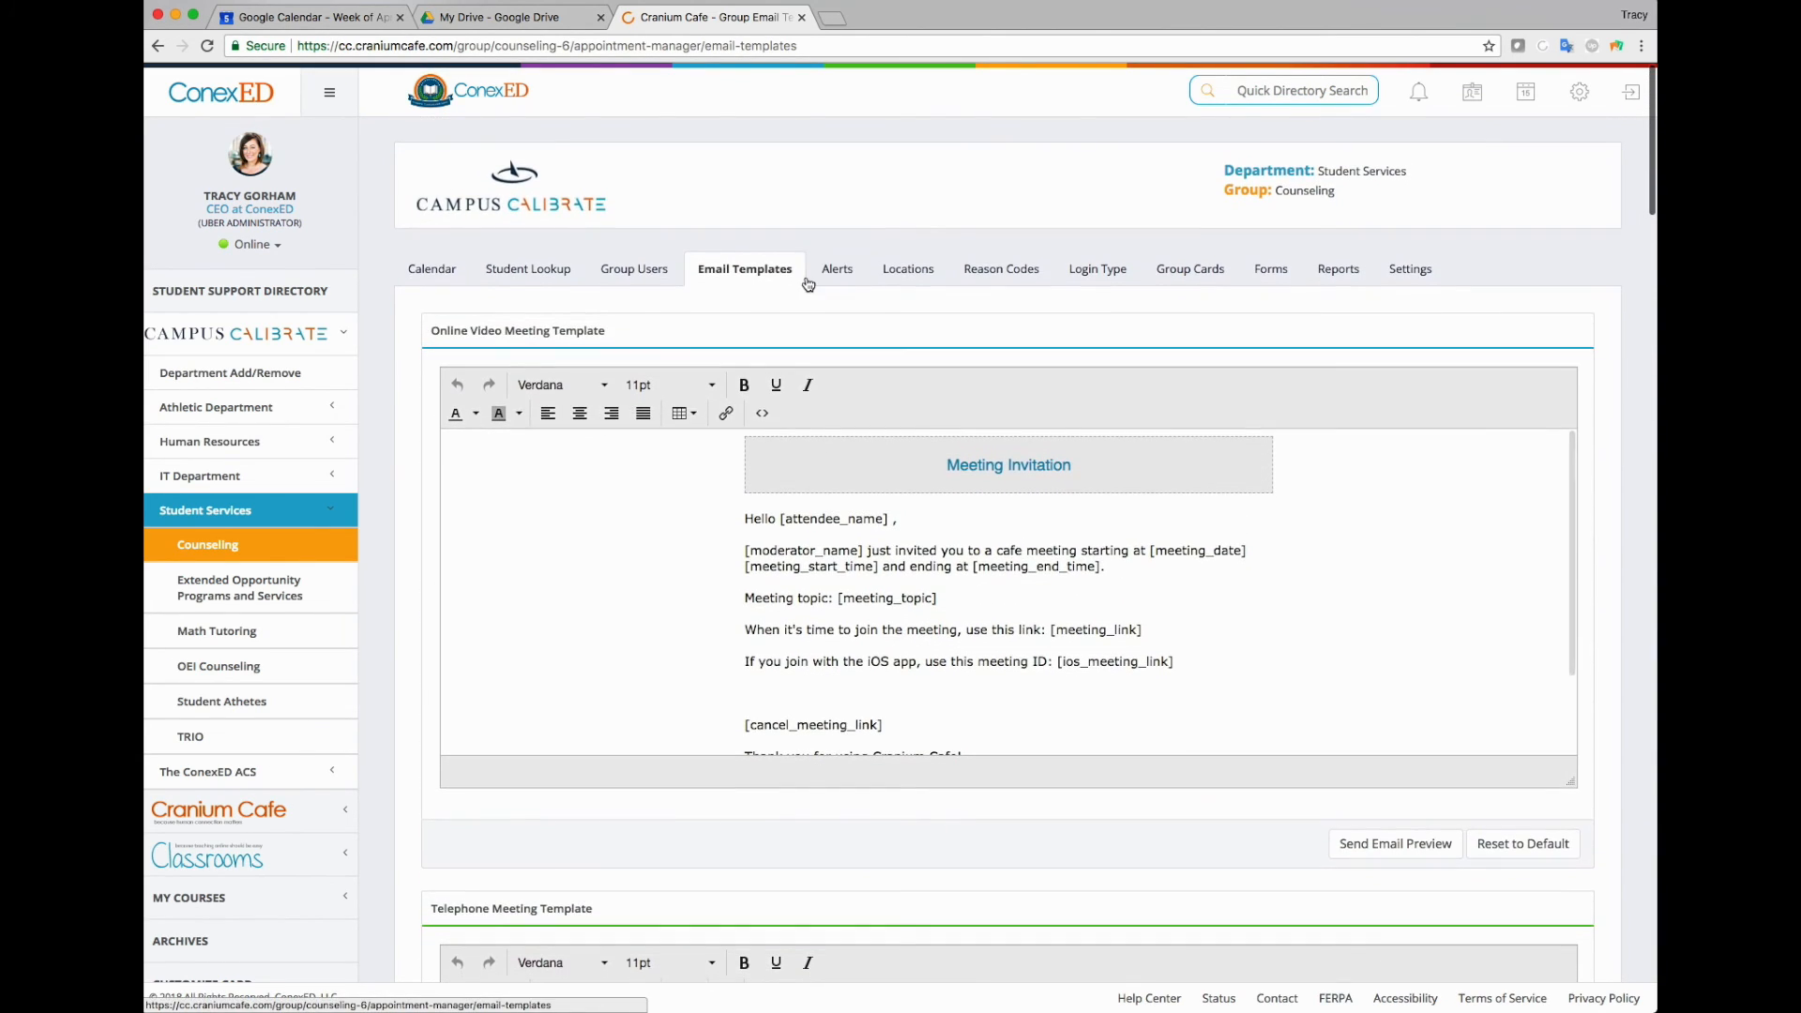
# Add a group location named Los Angeles Campus with location code 0001 and a magenta office hour color
pyautogui.click(908, 270)
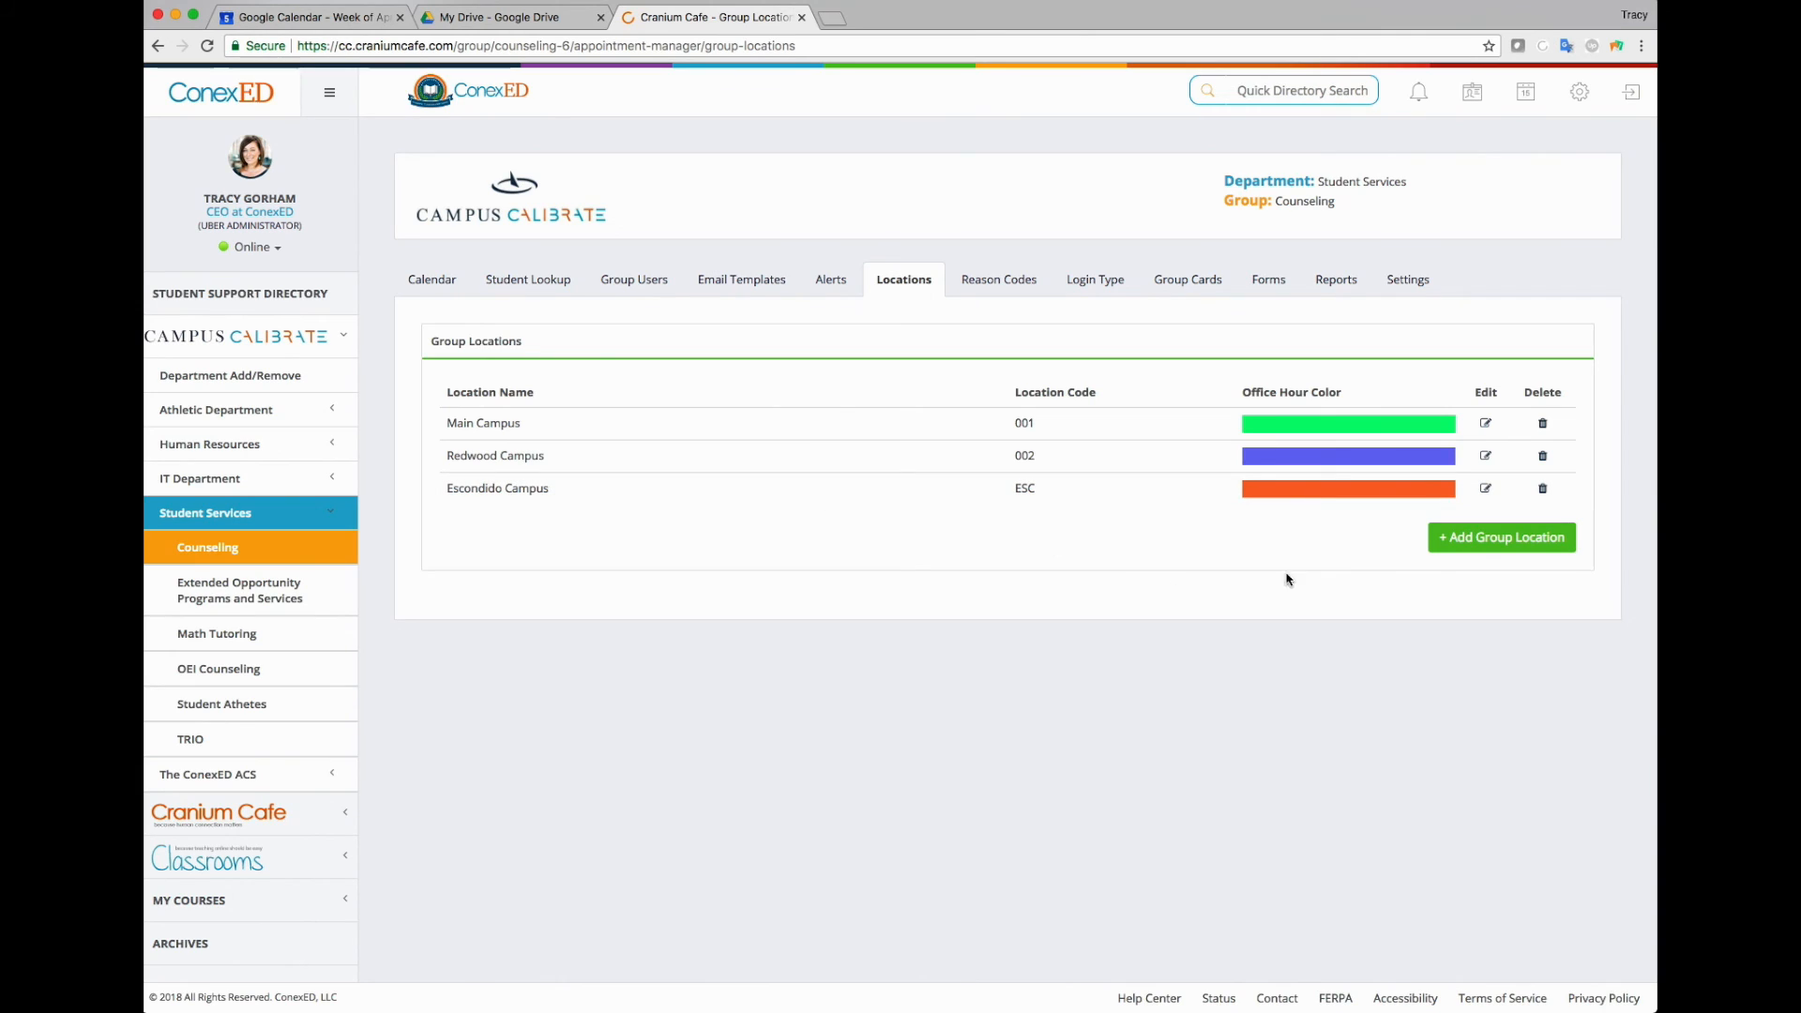
pyautogui.click(1456, 541)
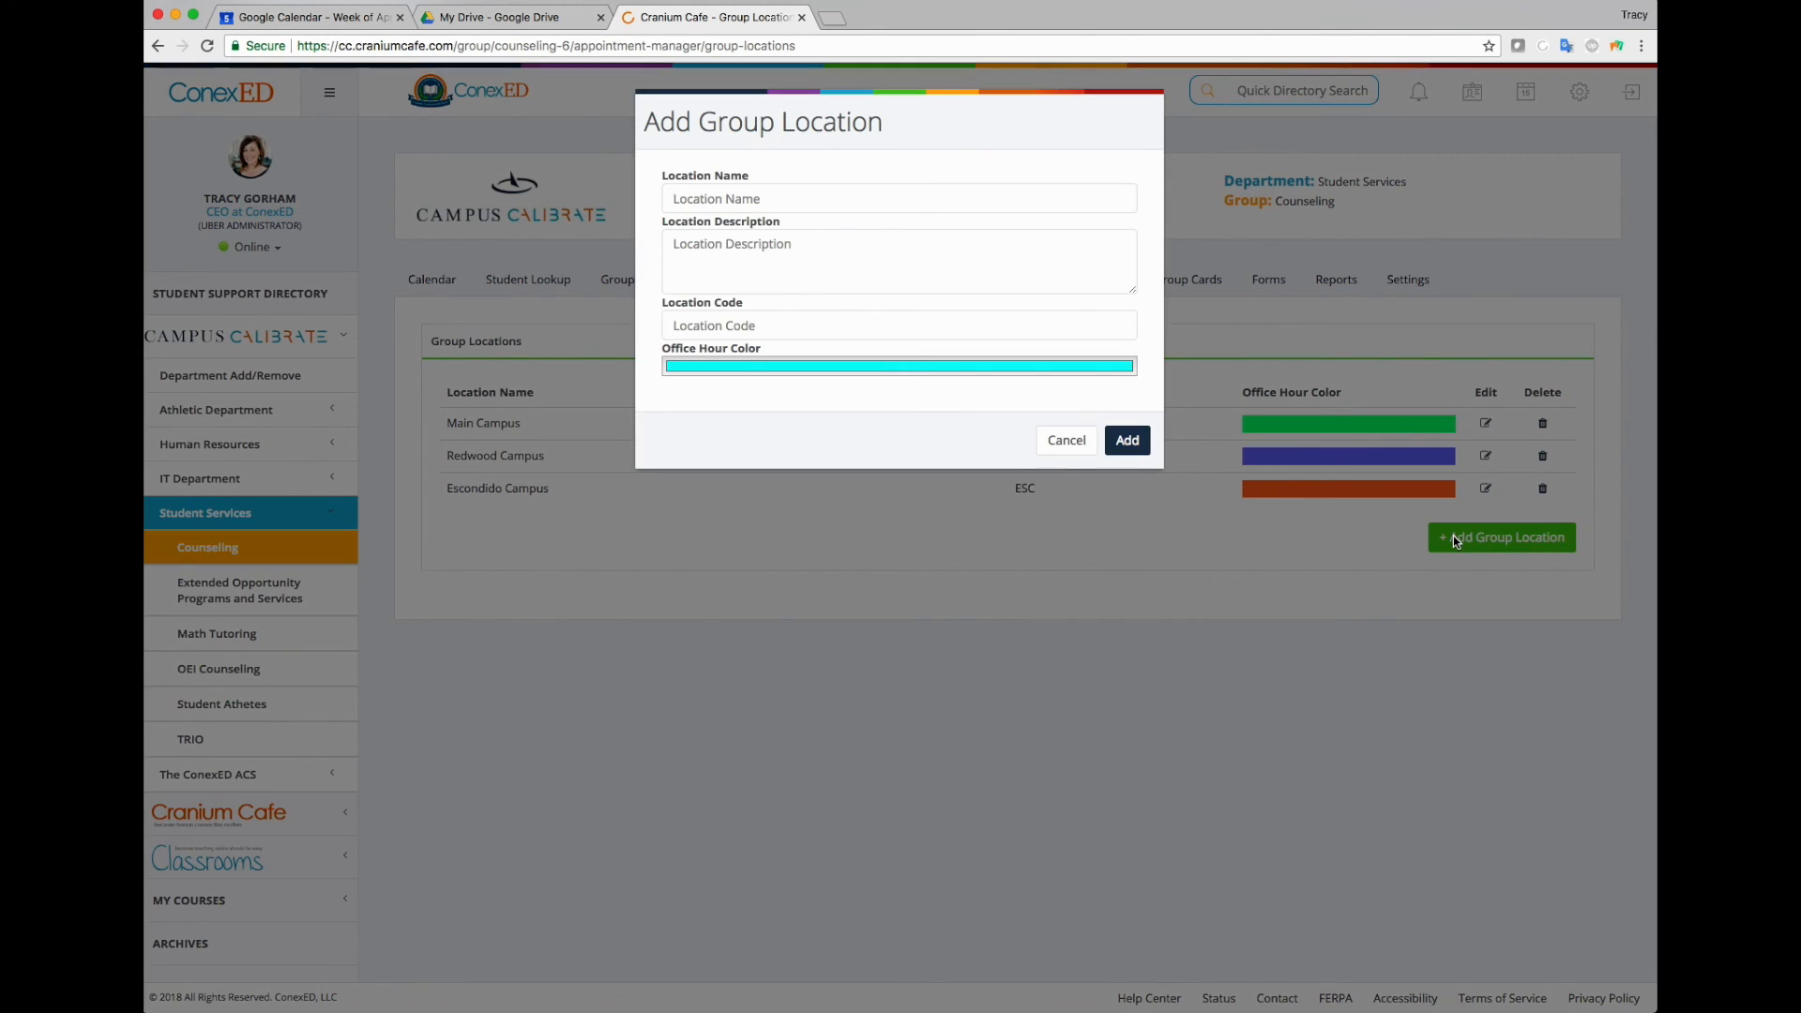
pyautogui.click(750, 202)
pyautogui.write('Los Angeles Campus')
pyautogui.click(709, 367)
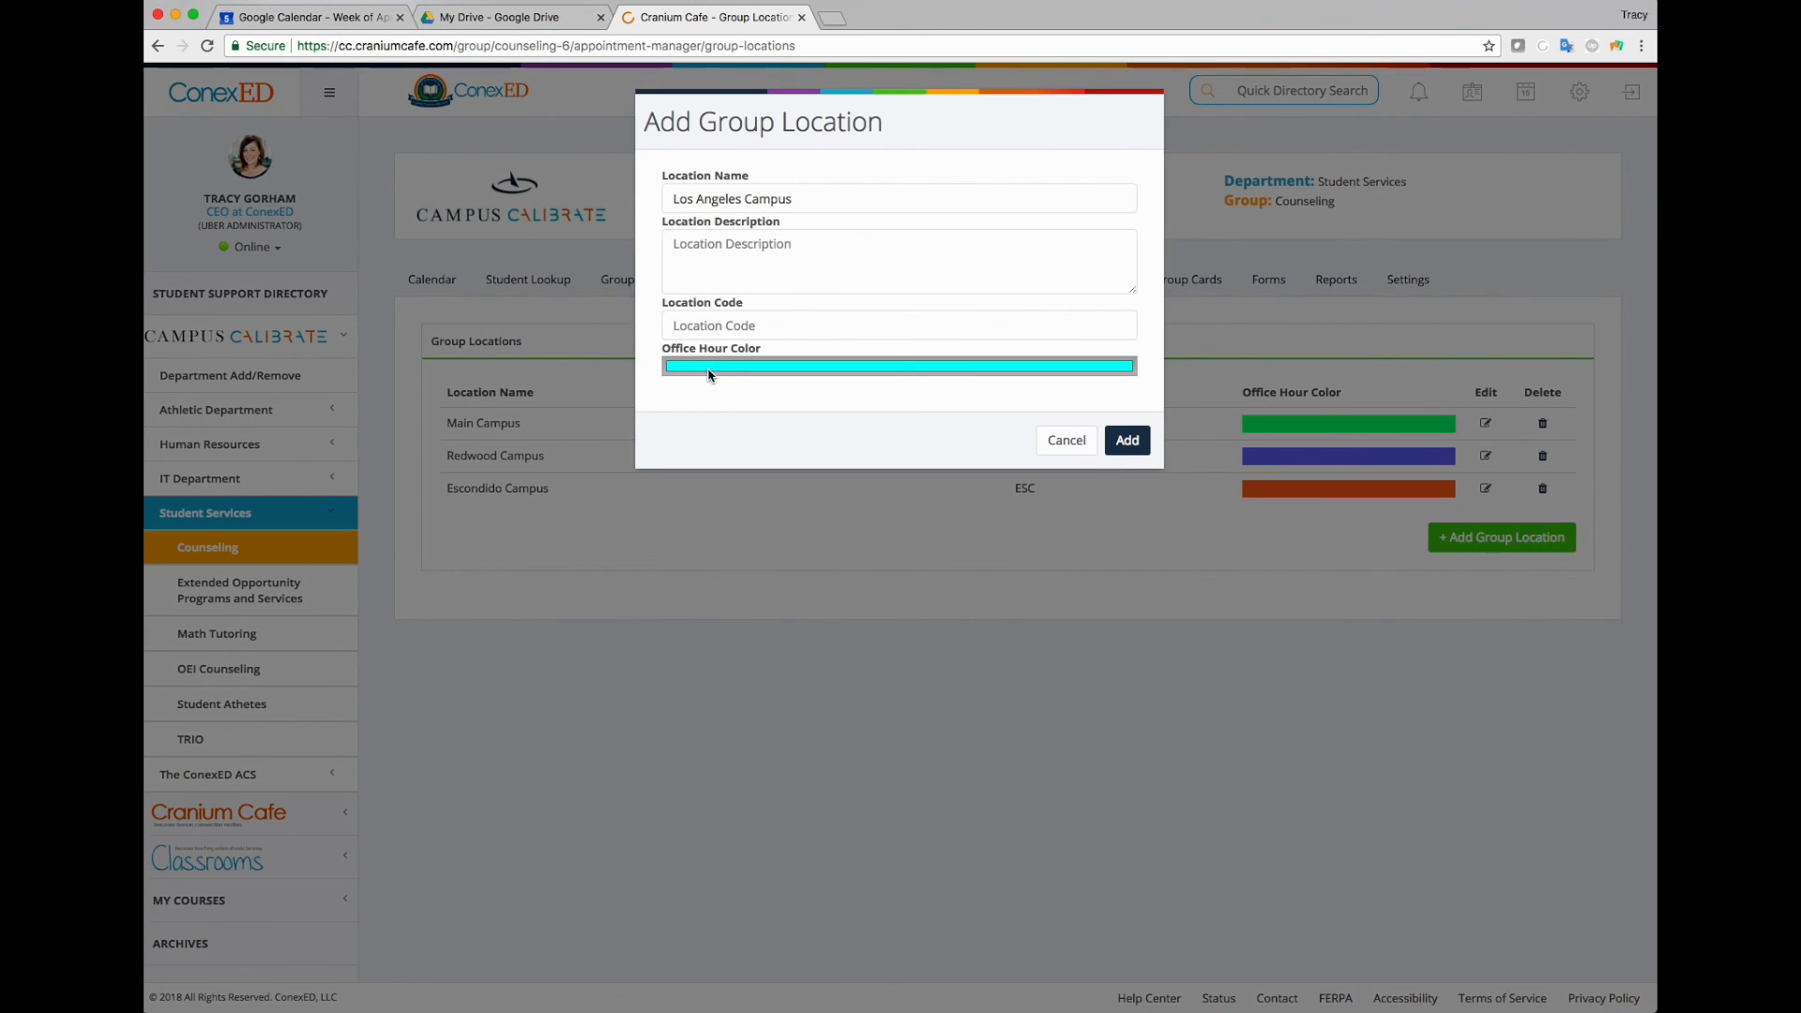
pyautogui.moveTo(594, 491)
pyautogui.mouseDown()
pyautogui.moveTo(535, 401)
pyautogui.moveTo(539, 469)
pyautogui.moveTo(507, 549)
pyautogui.moveTo(554, 515)
pyautogui.moveTo(582, 546)
pyautogui.mouseUp()
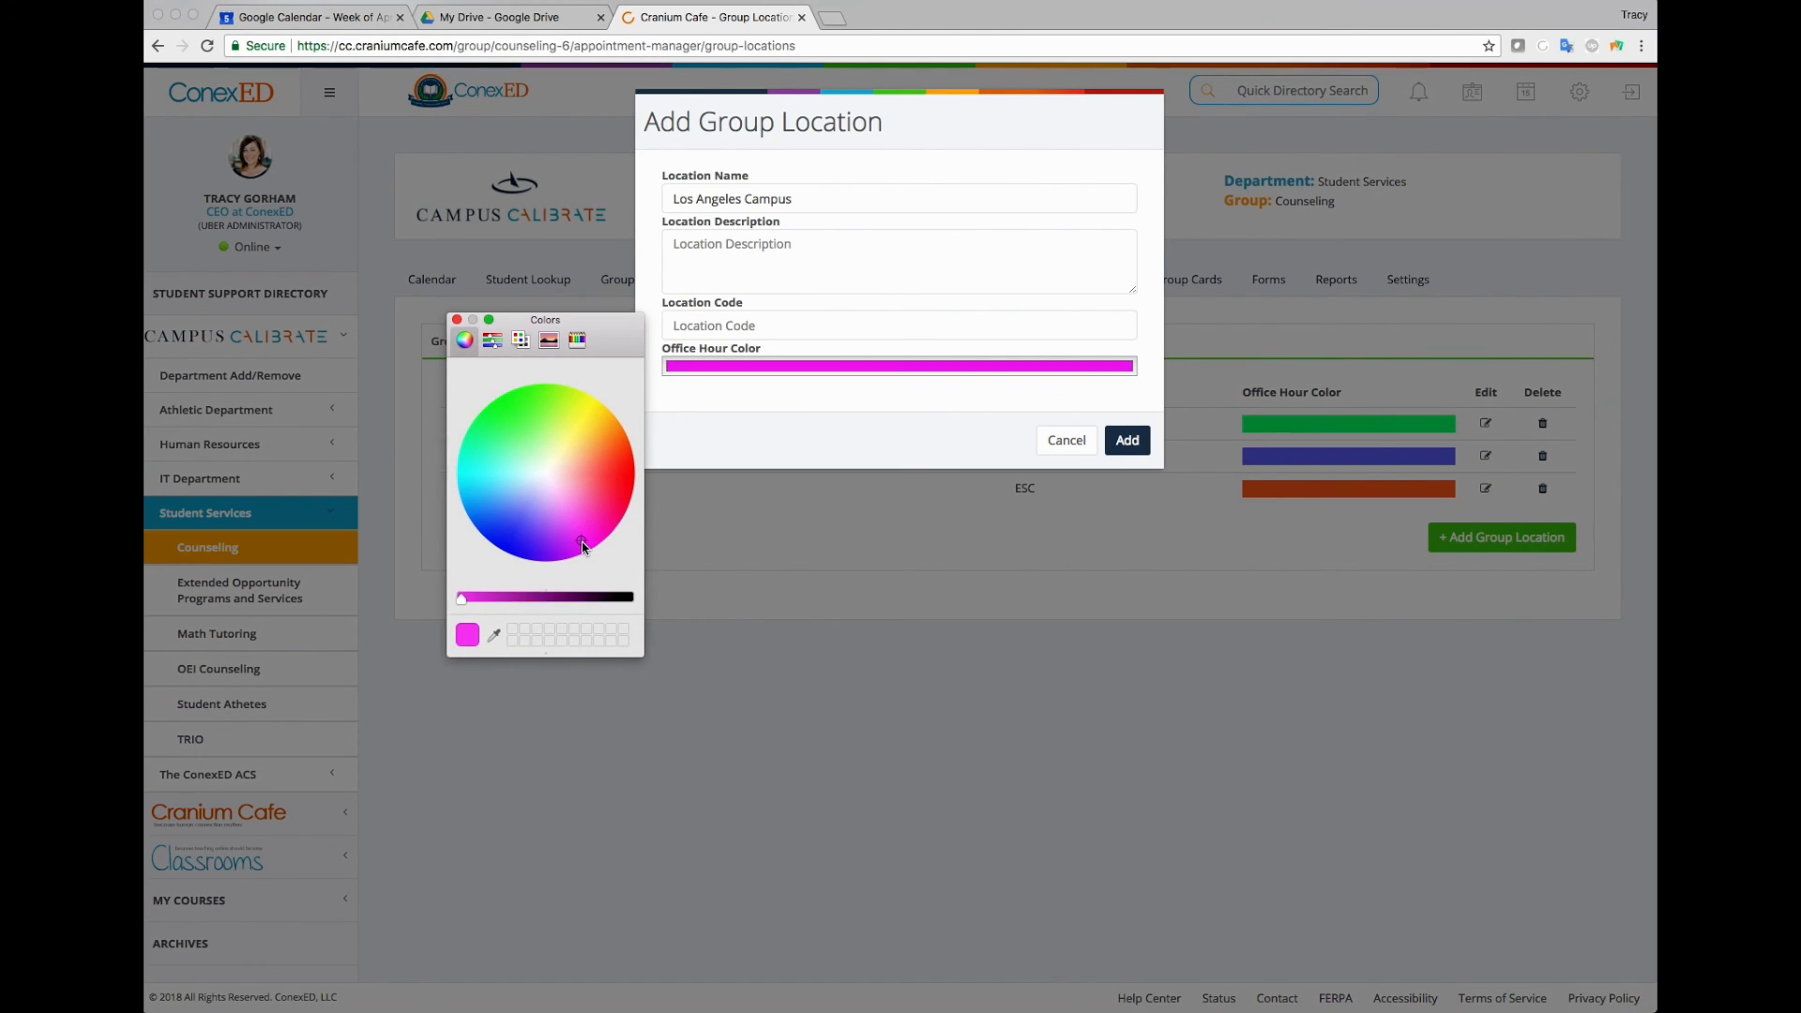
pyautogui.click(1139, 449)
pyautogui.click(1138, 448)
pyautogui.press('Return')
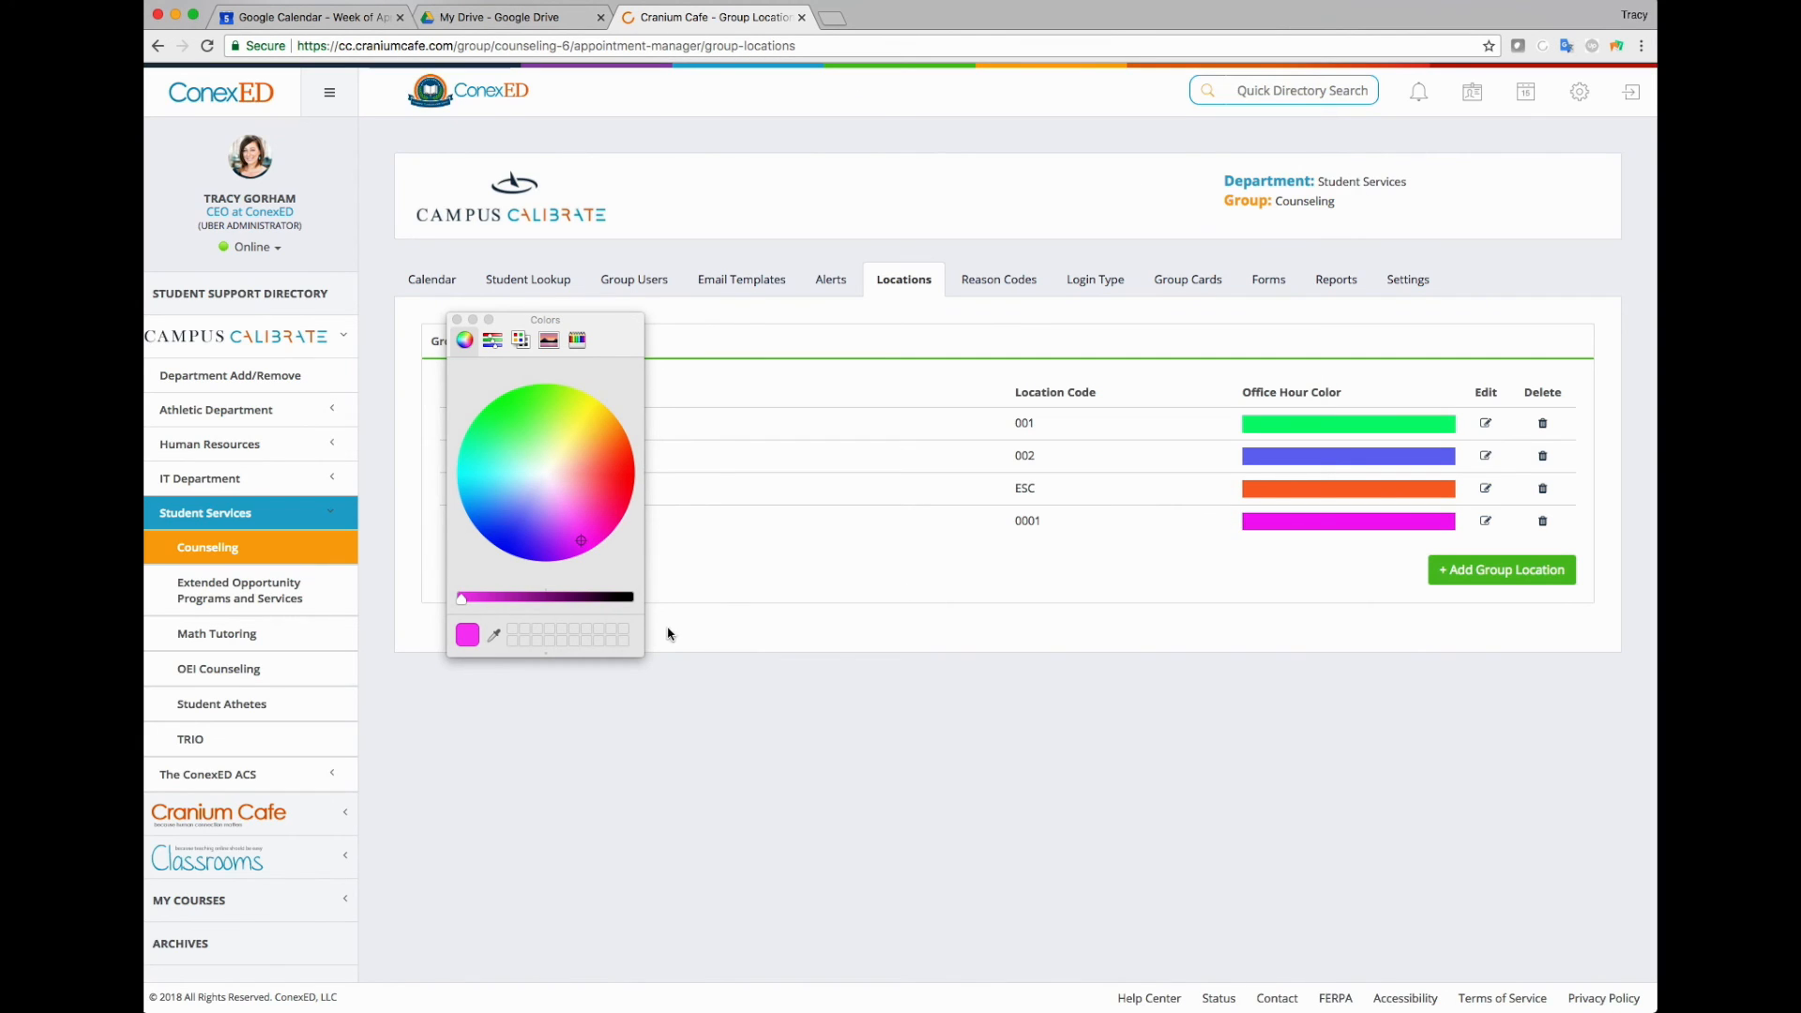
pyautogui.click(456, 320)
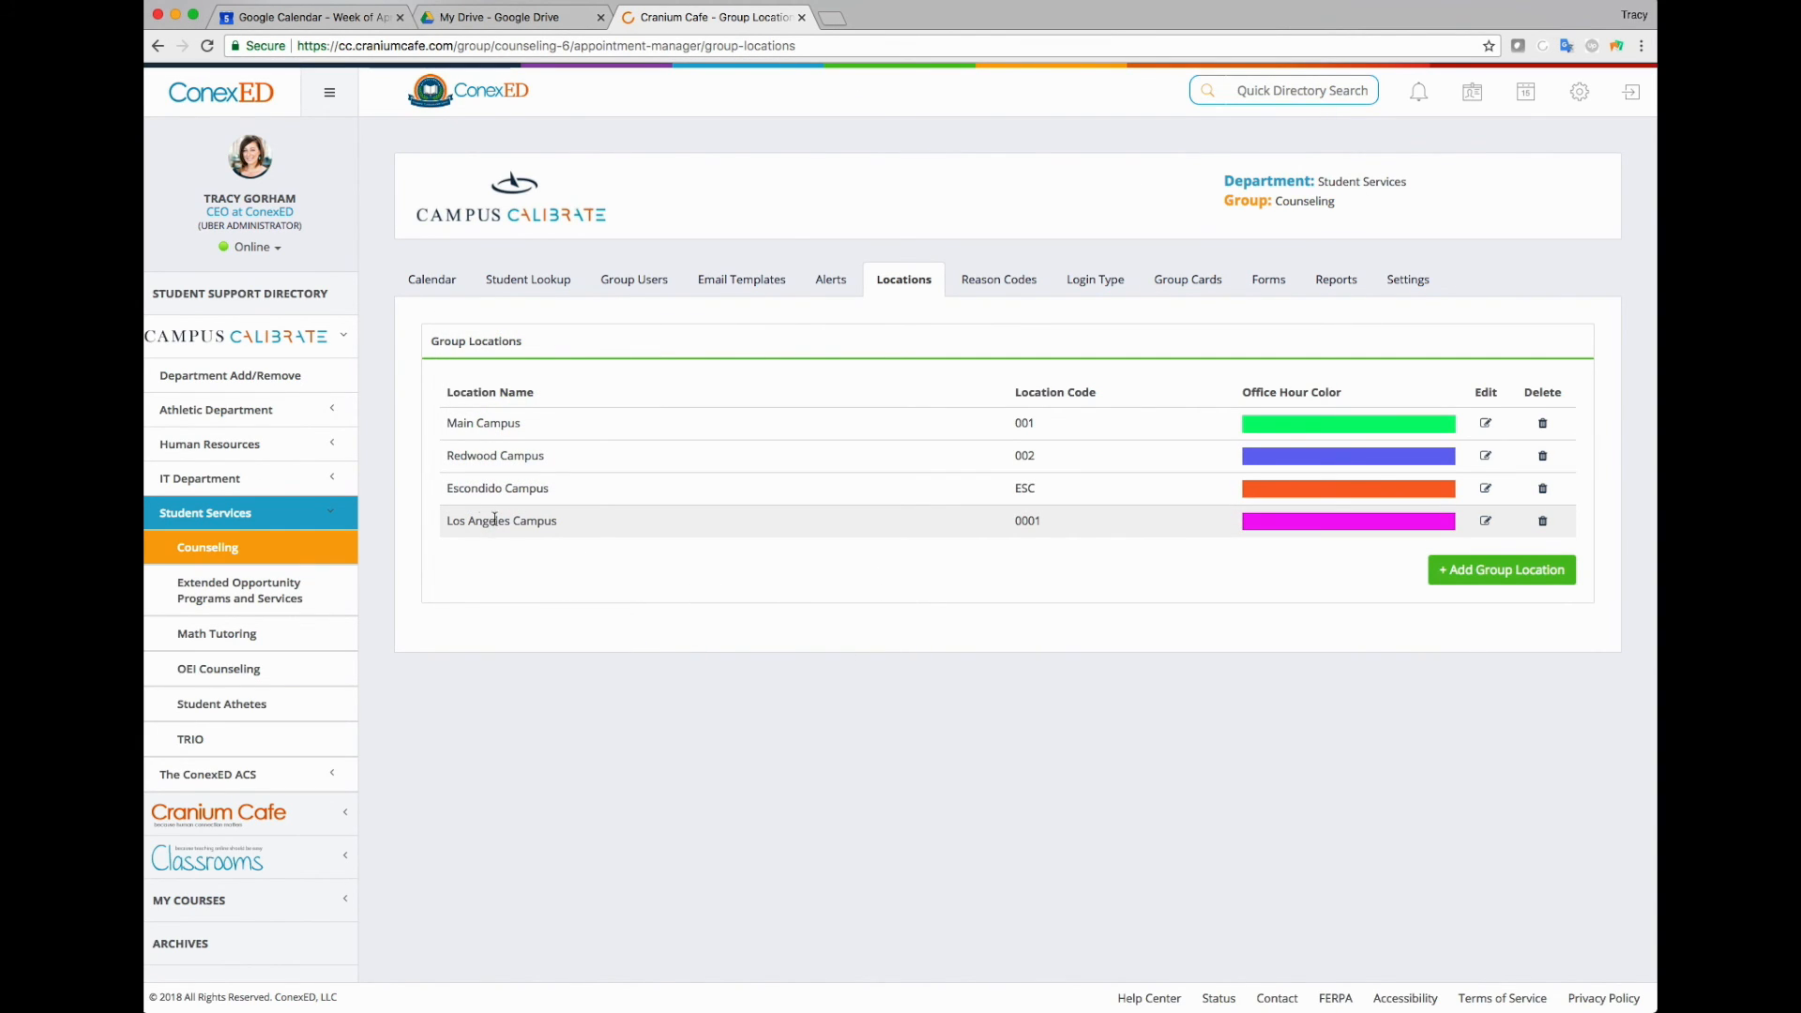
# Check the email templates for the Los Angeles Campus Meeting Template and return to the start of the page
pyautogui.click(748, 283)
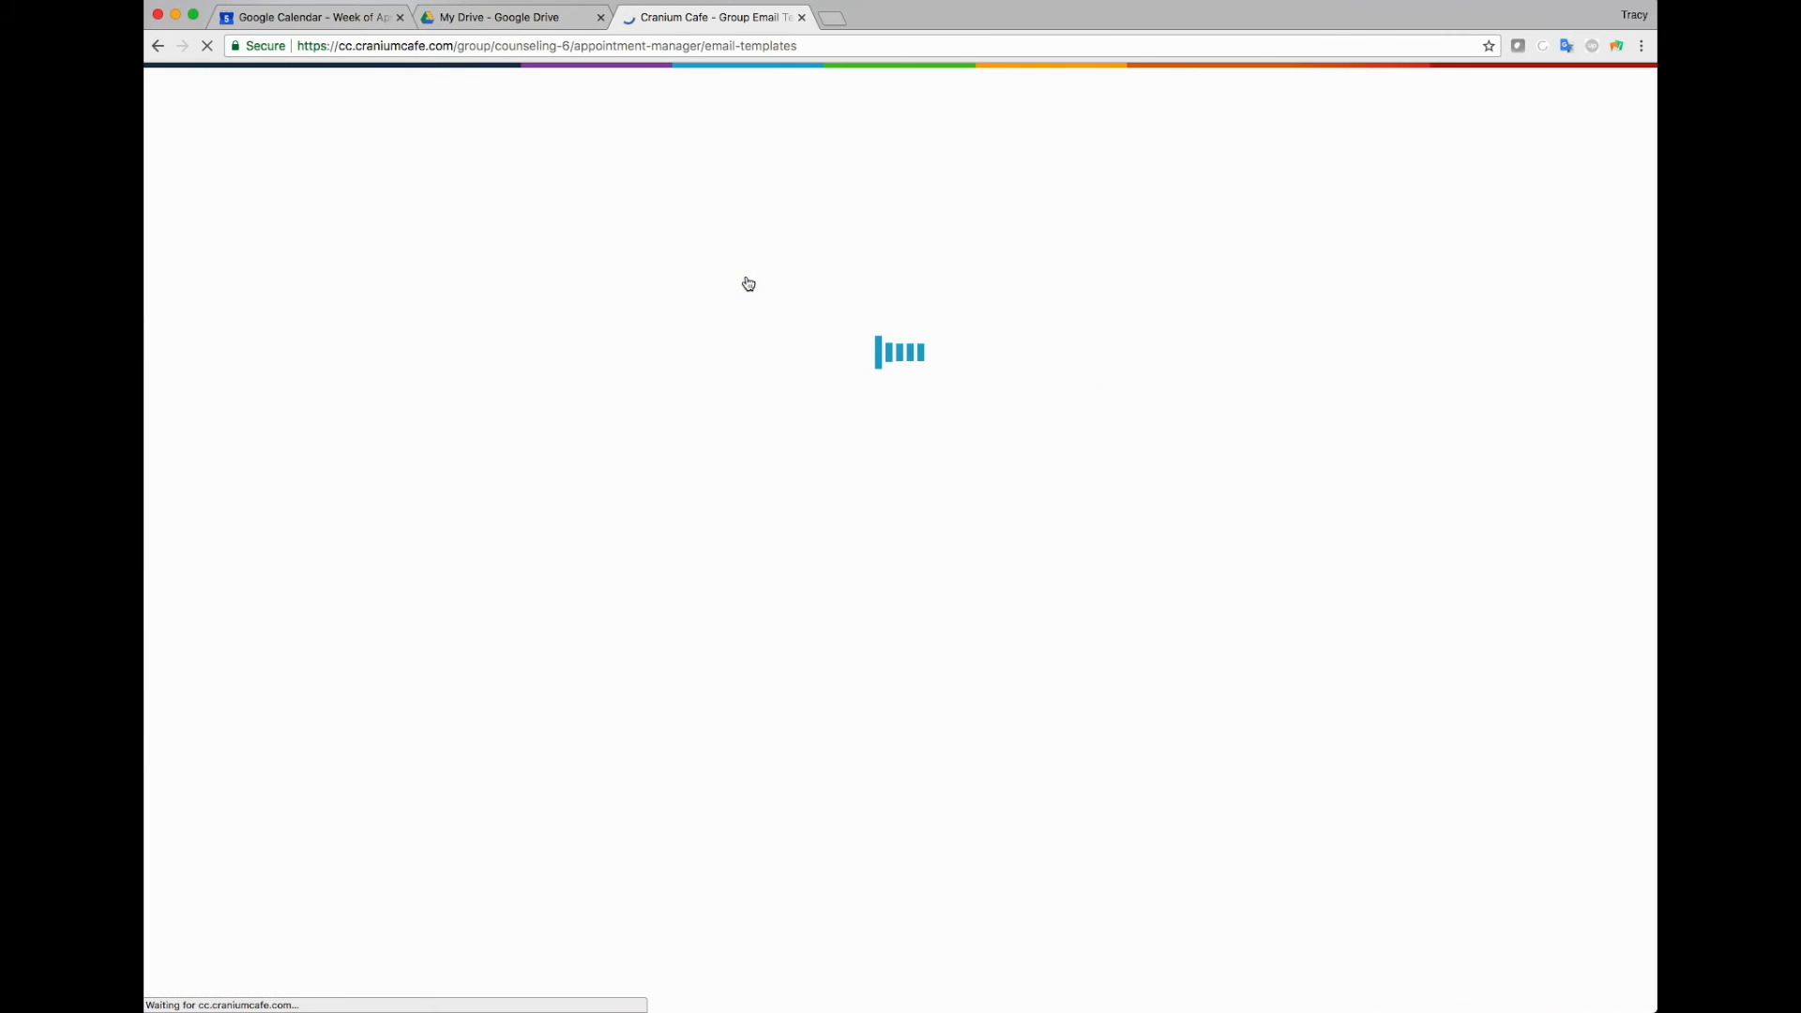
pyautogui.scroll(-3, 857, 457)
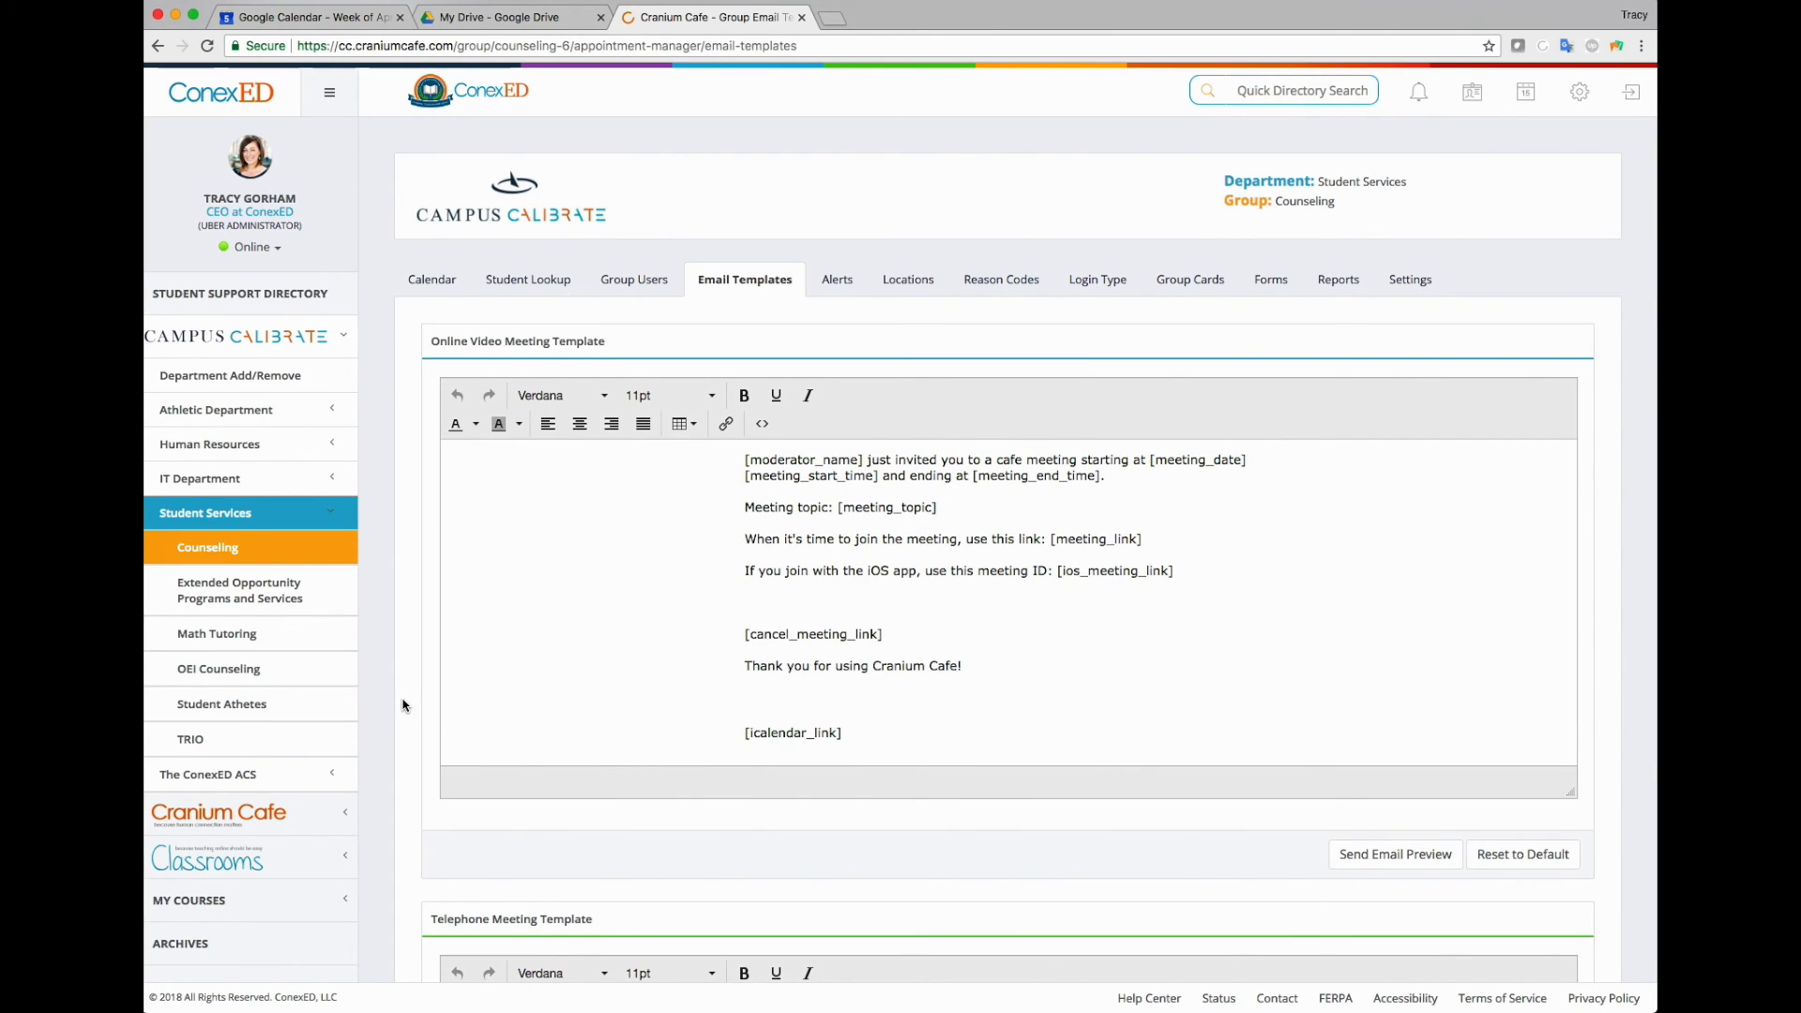
pyautogui.scroll(-15, 404, 705)
pyautogui.scroll(-13, 406, 635)
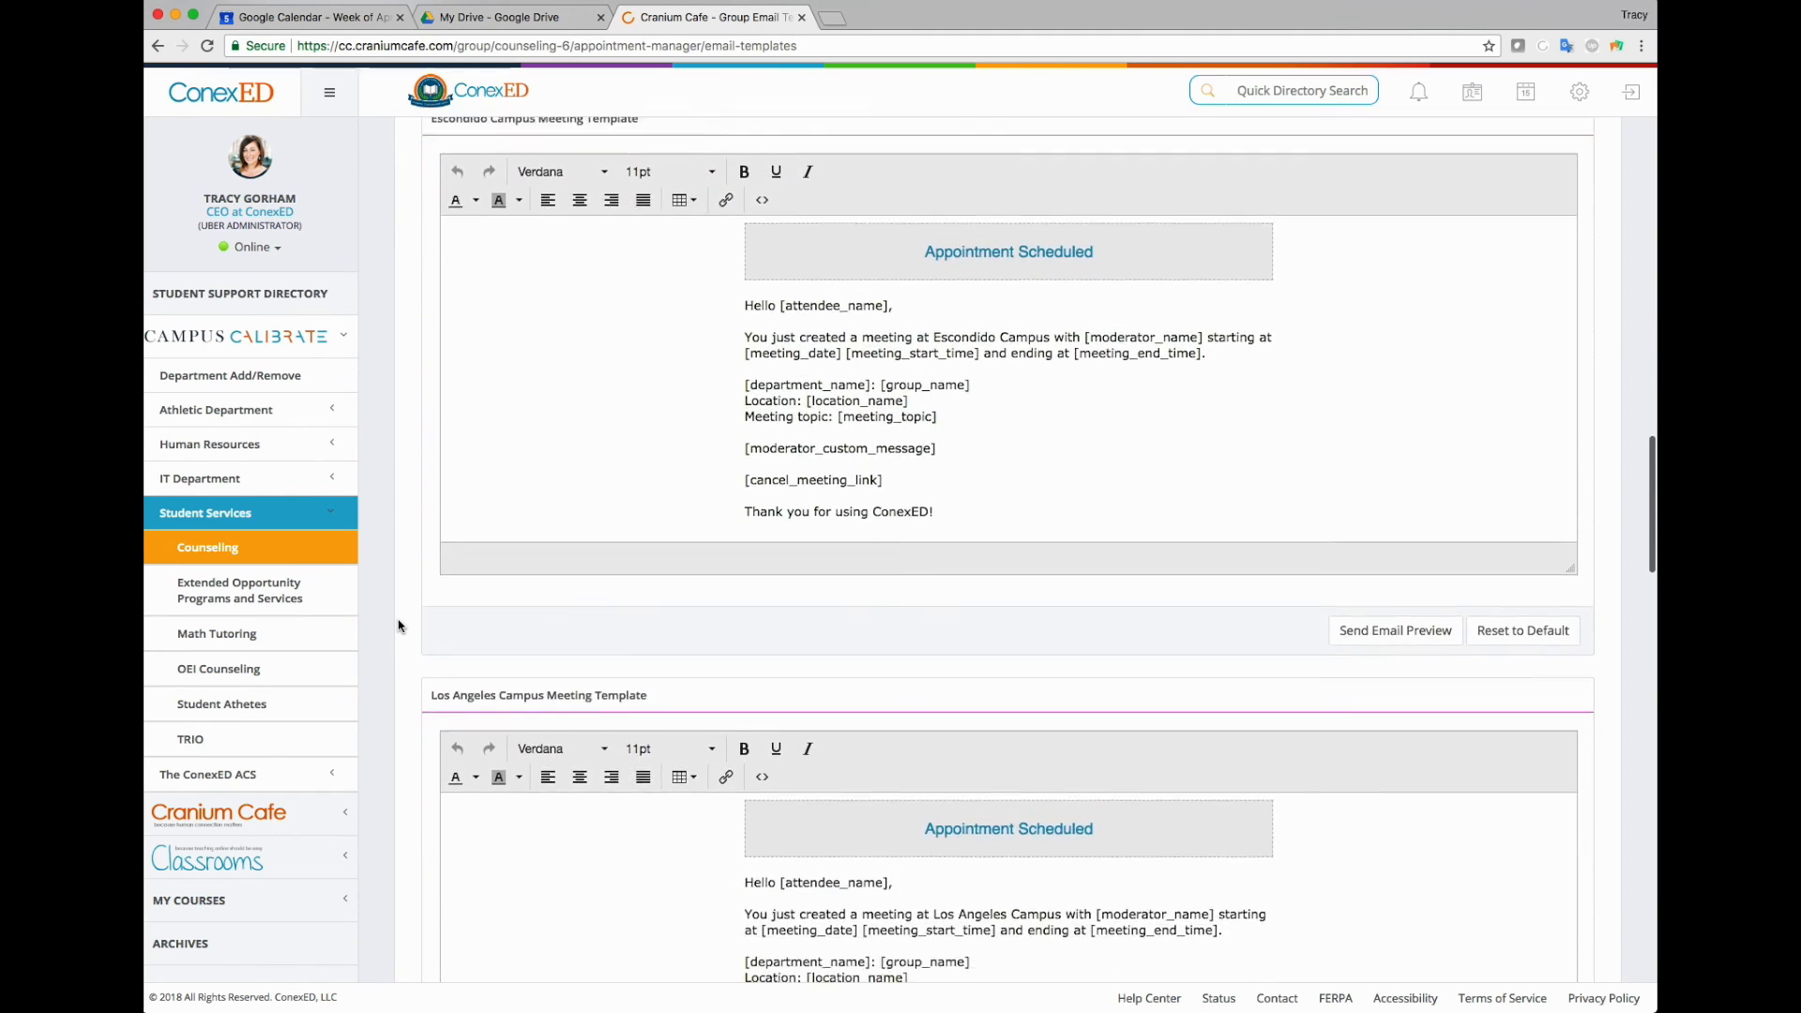
pyautogui.scroll(-3, 398, 625)
pyautogui.moveTo(424, 387); pyautogui.dragTo(710, 395)
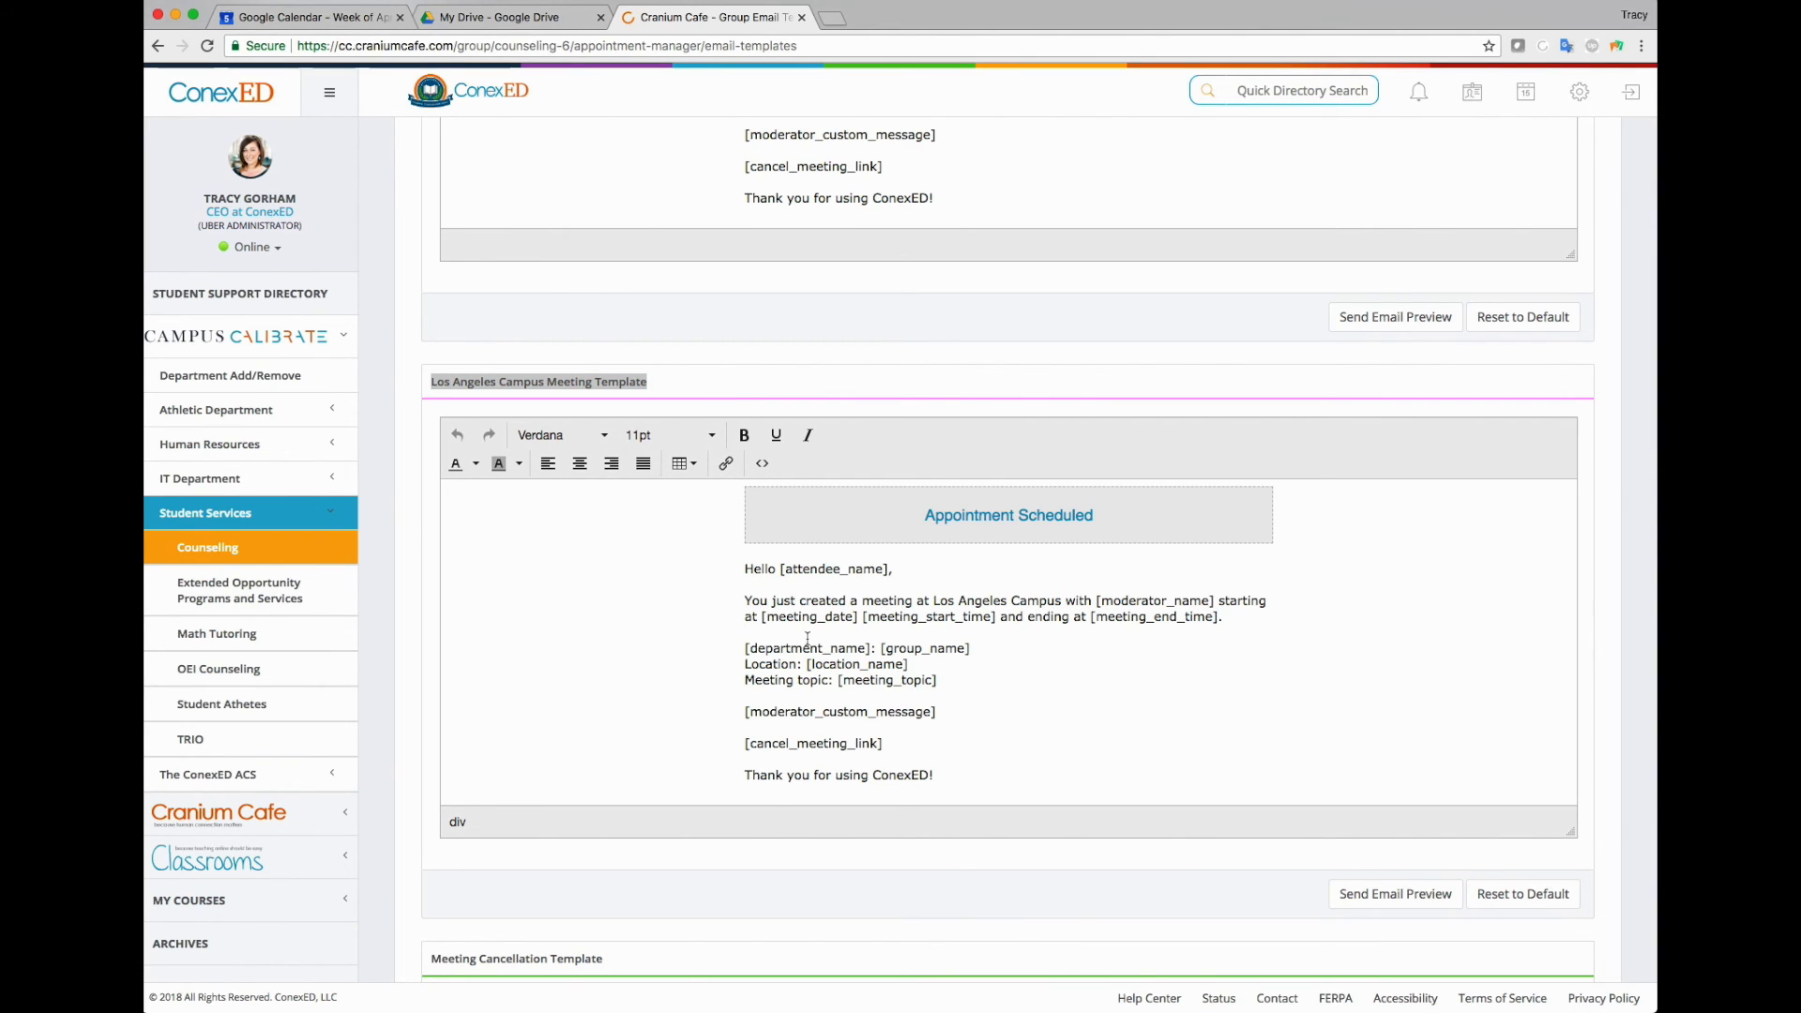
pyautogui.scroll(7, 404, 300)
pyautogui.scroll(5, 404, 300)
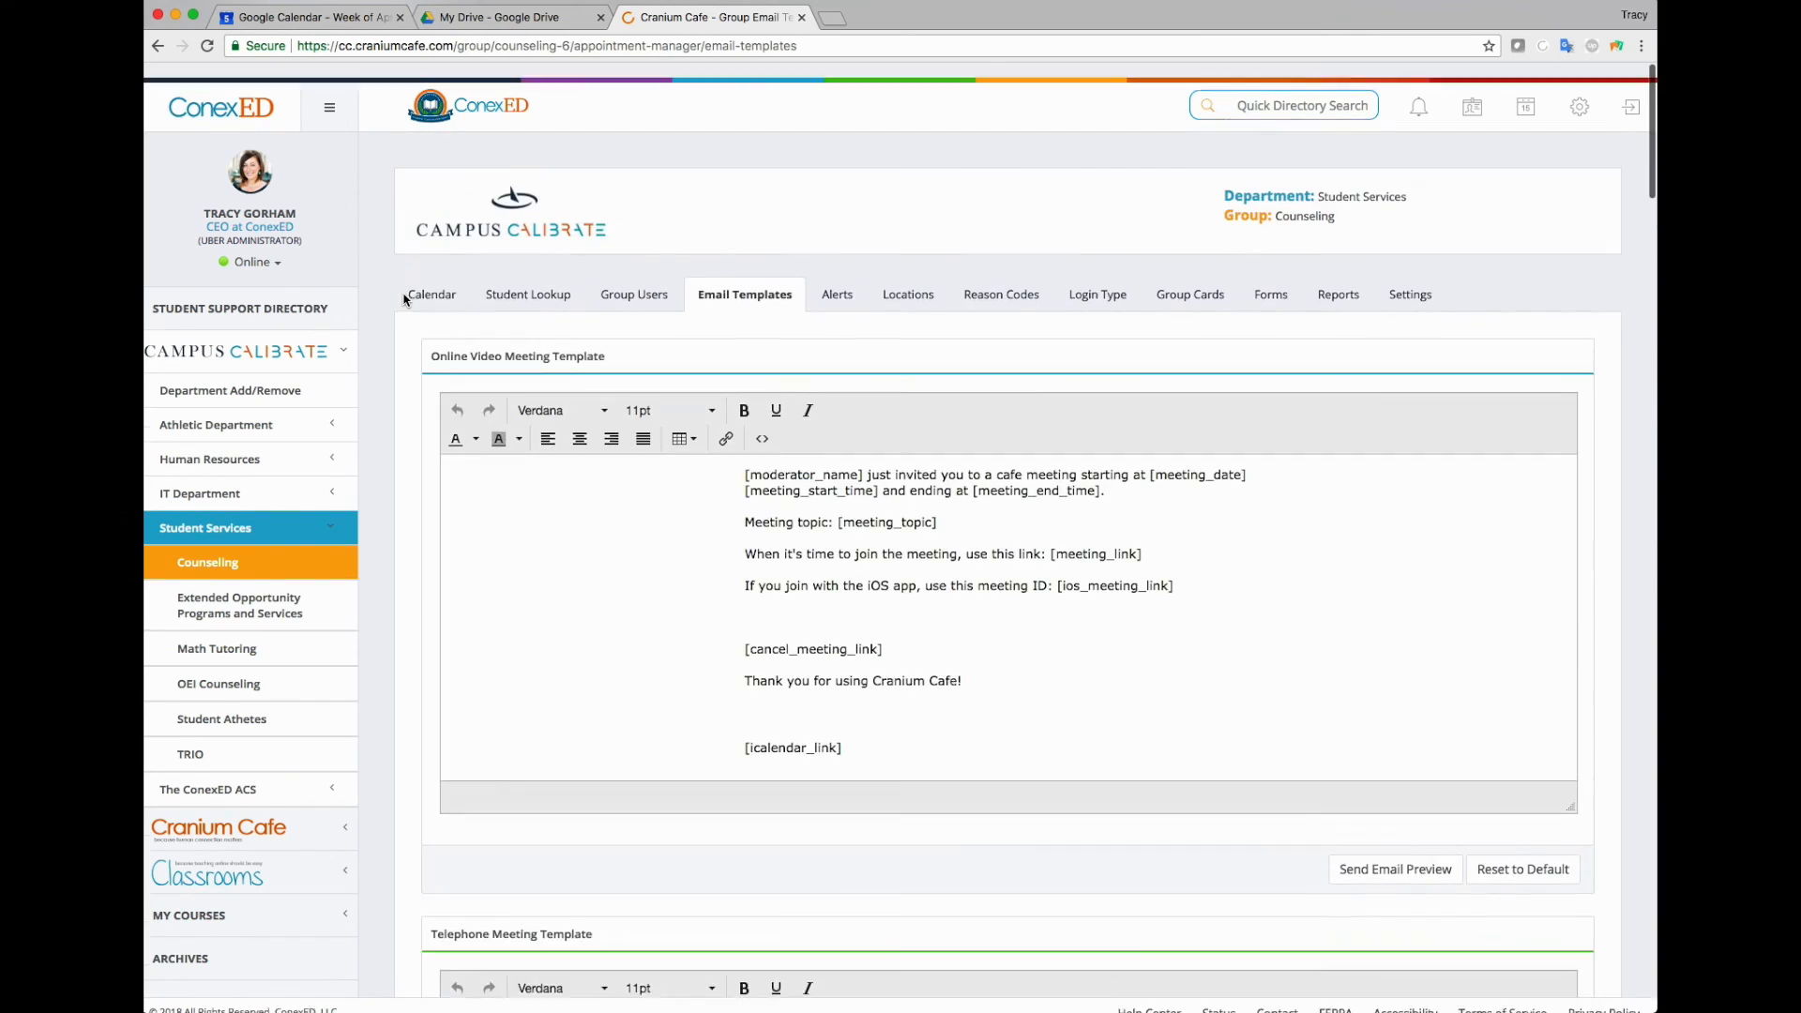
# For the Director of Academic Partnerships, create office hours for Apr 07, 2018 only, 10:30 am to 12:30 pm, at Los Angeles Campus
pyautogui.click(638, 281)
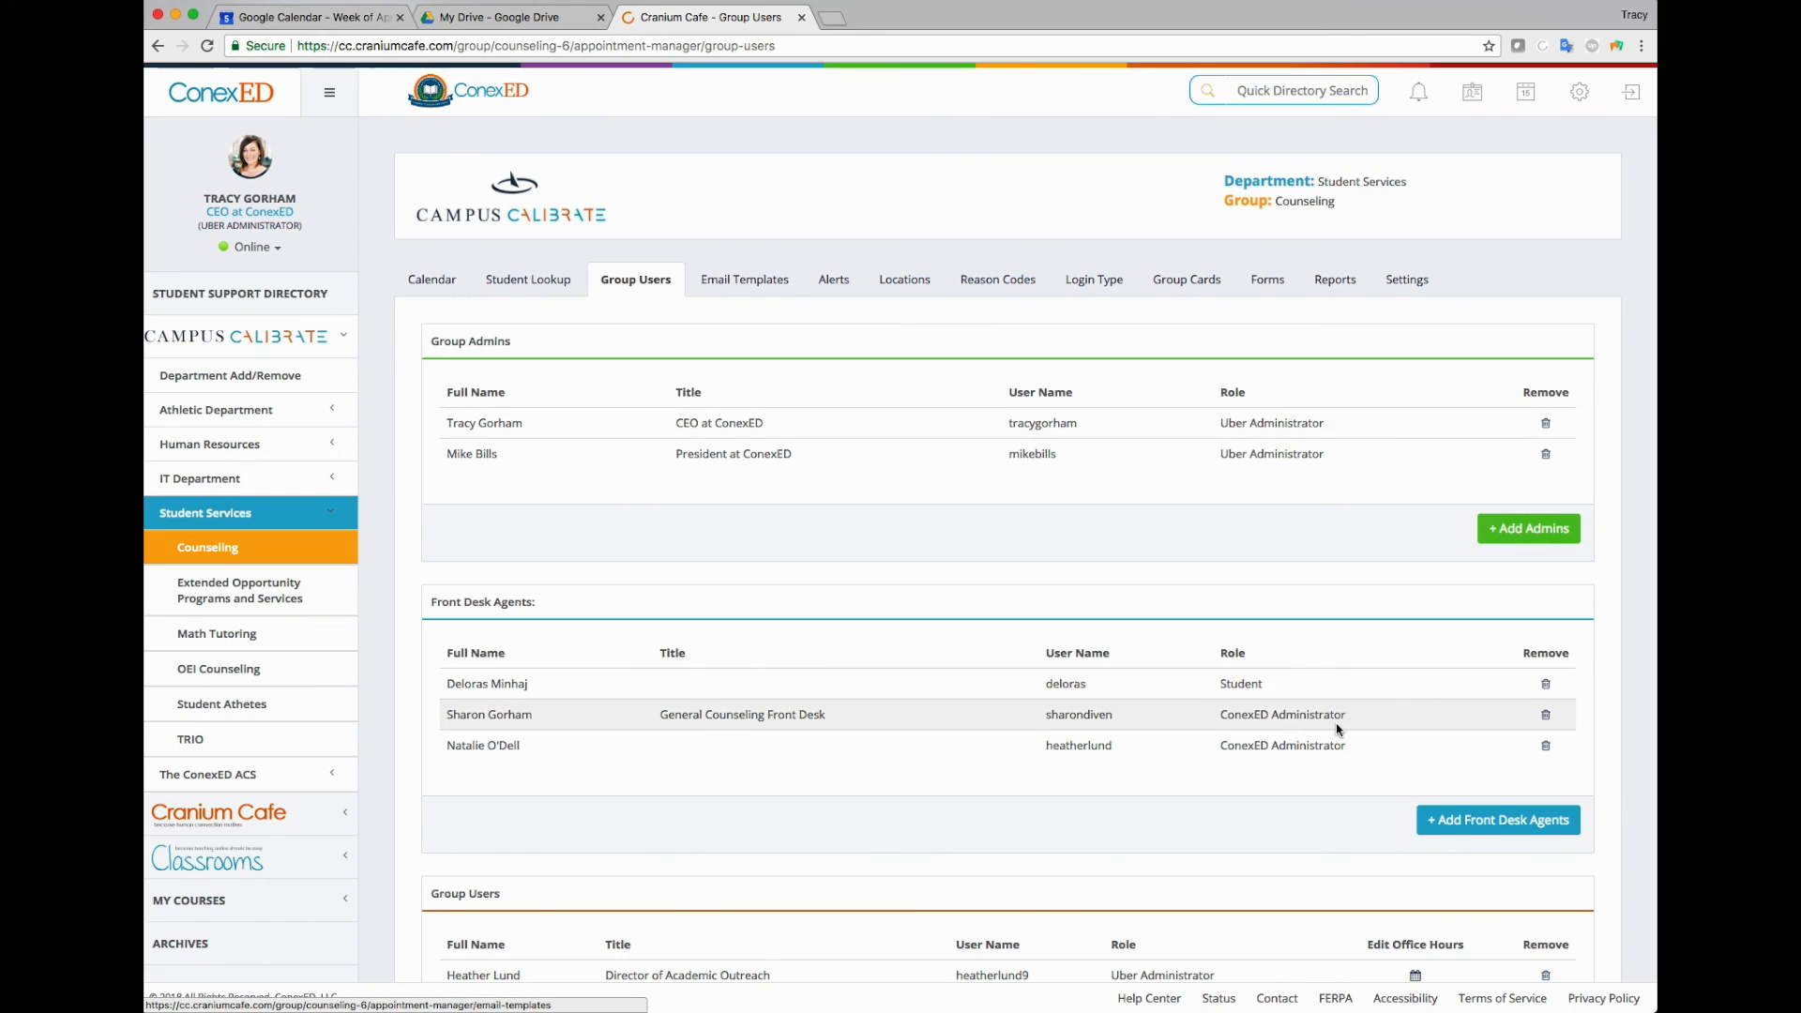
pyautogui.scroll(-7, 1405, 731)
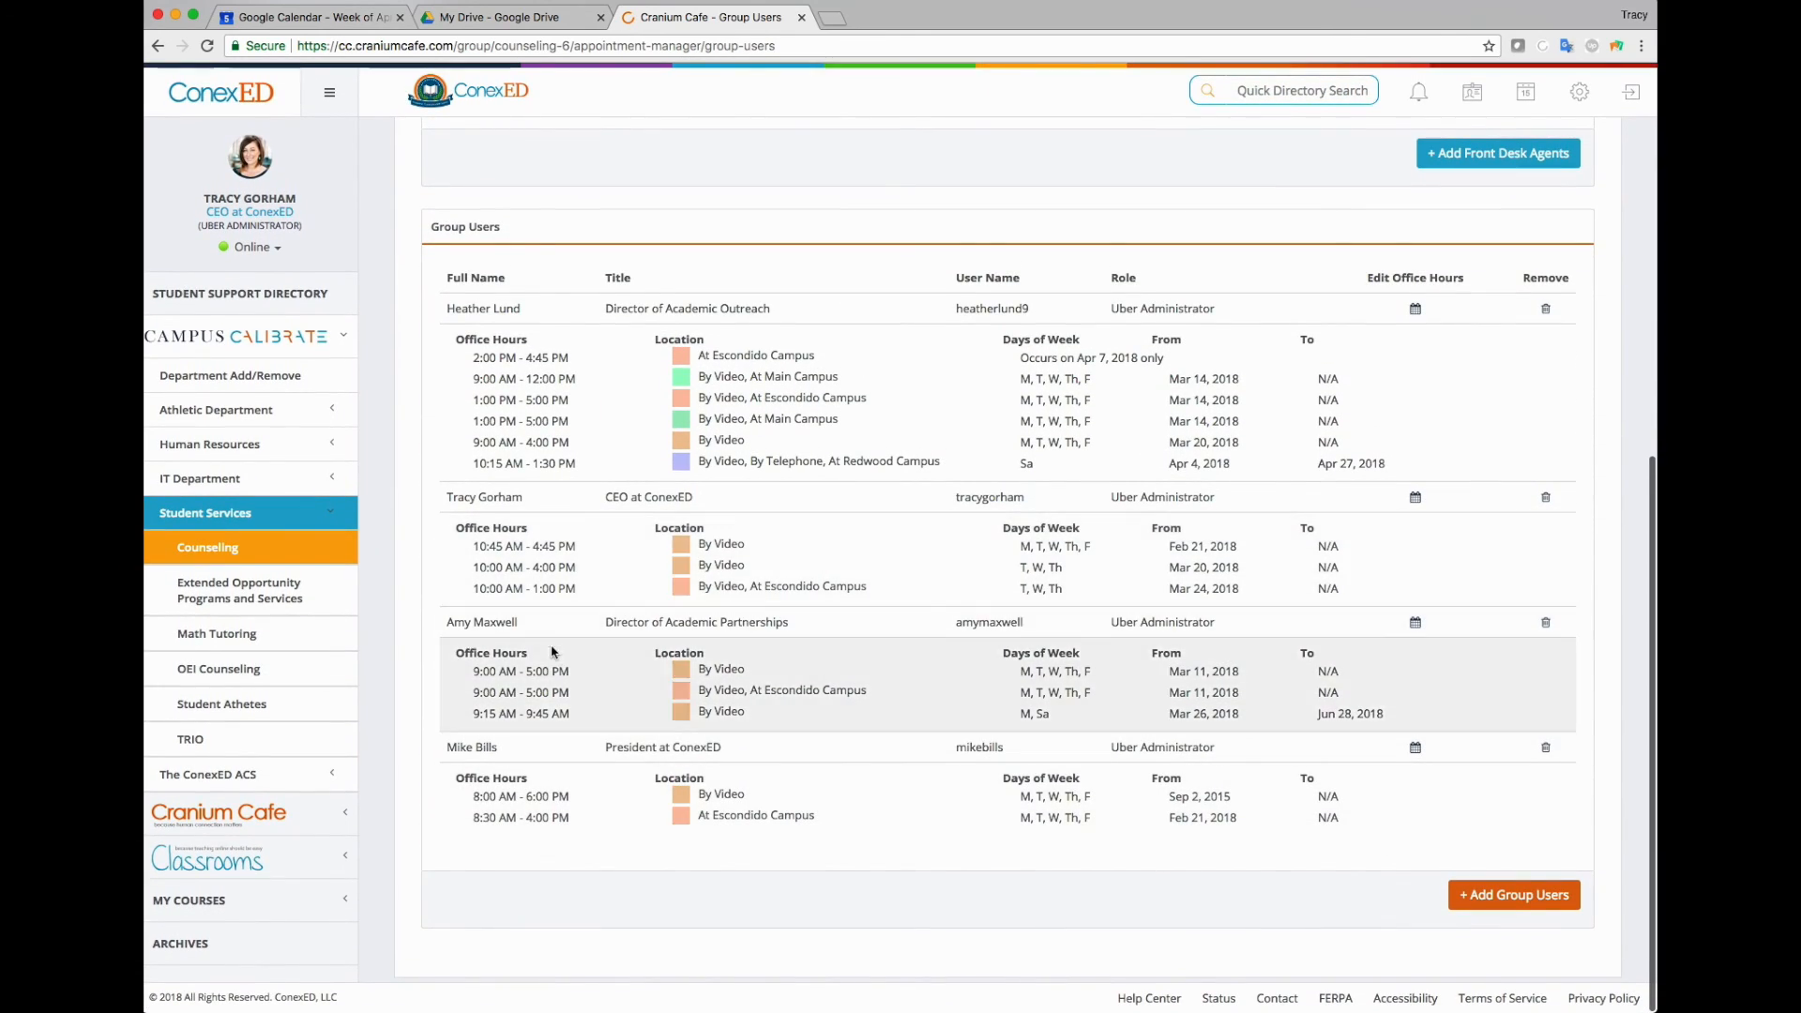
pyautogui.click(1415, 624)
pyautogui.moveTo(1449, 356); pyautogui.dragTo(1444, 491)
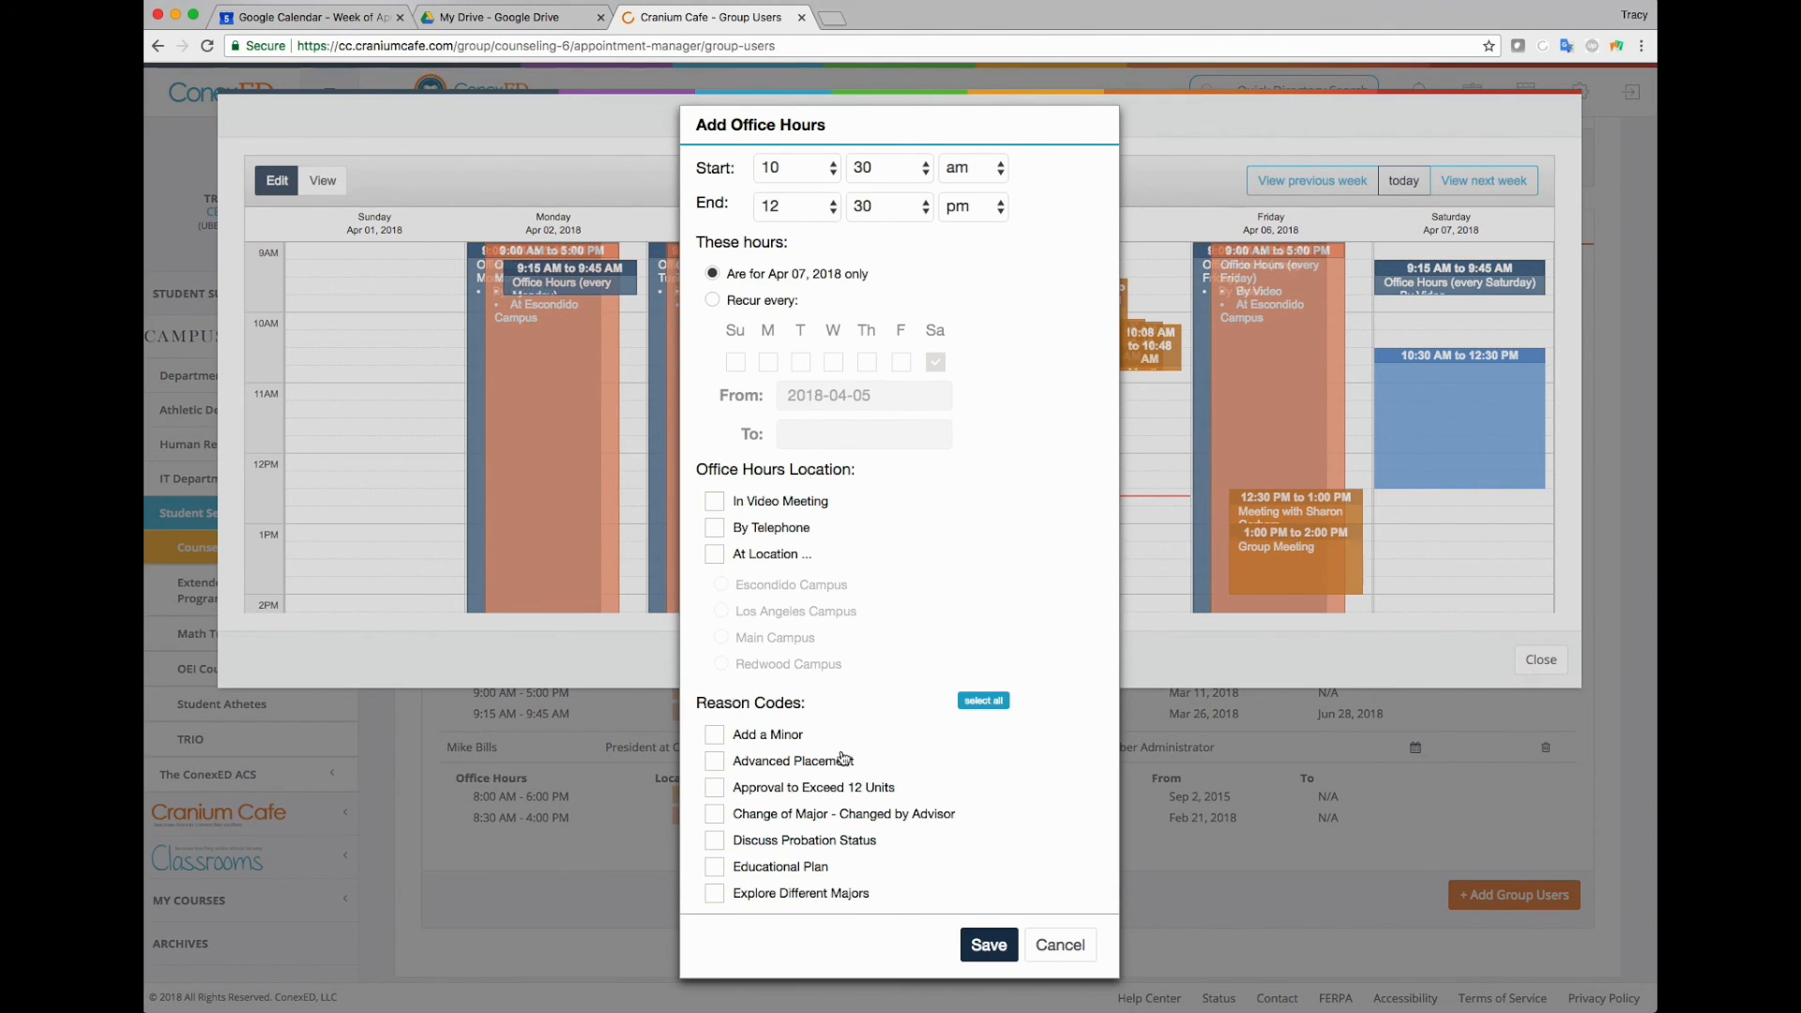
pyautogui.click(714, 555)
pyautogui.click(721, 614)
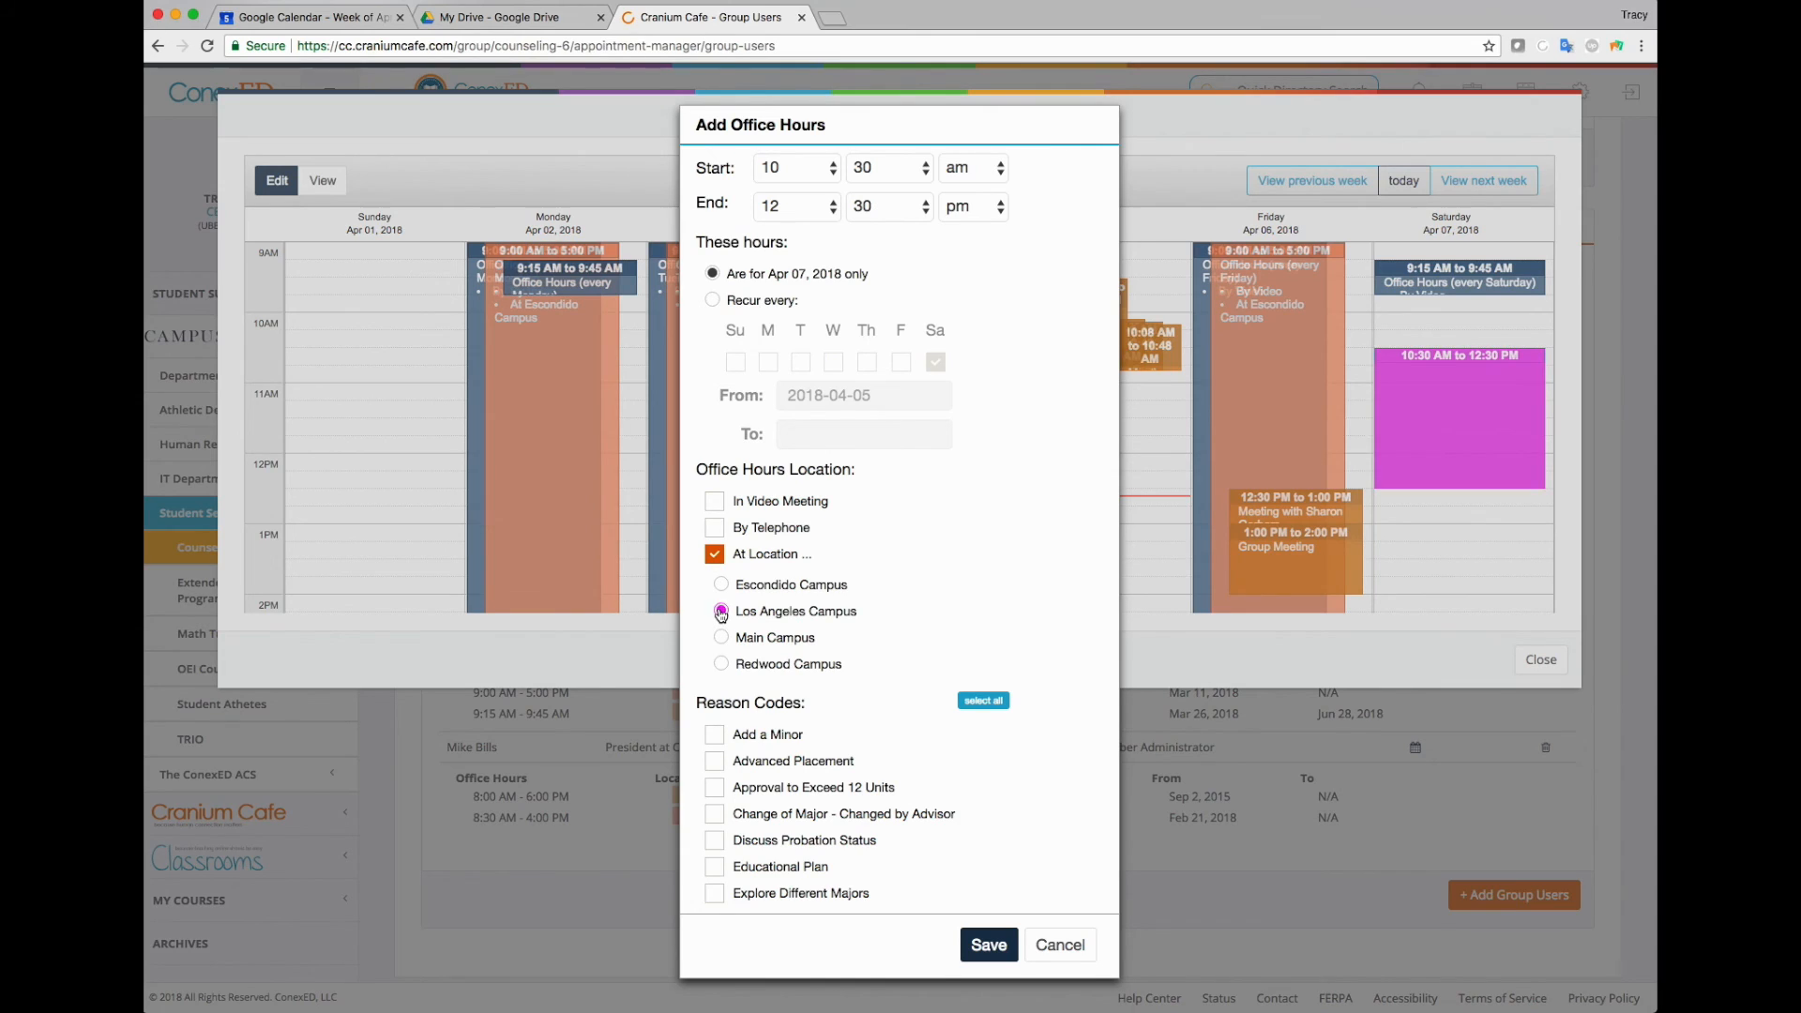
# Assign all reason codes to the new Saturday office hours, save them, and check the block's details before closing the office hours calendar
pyautogui.scroll(-1, 883, 705)
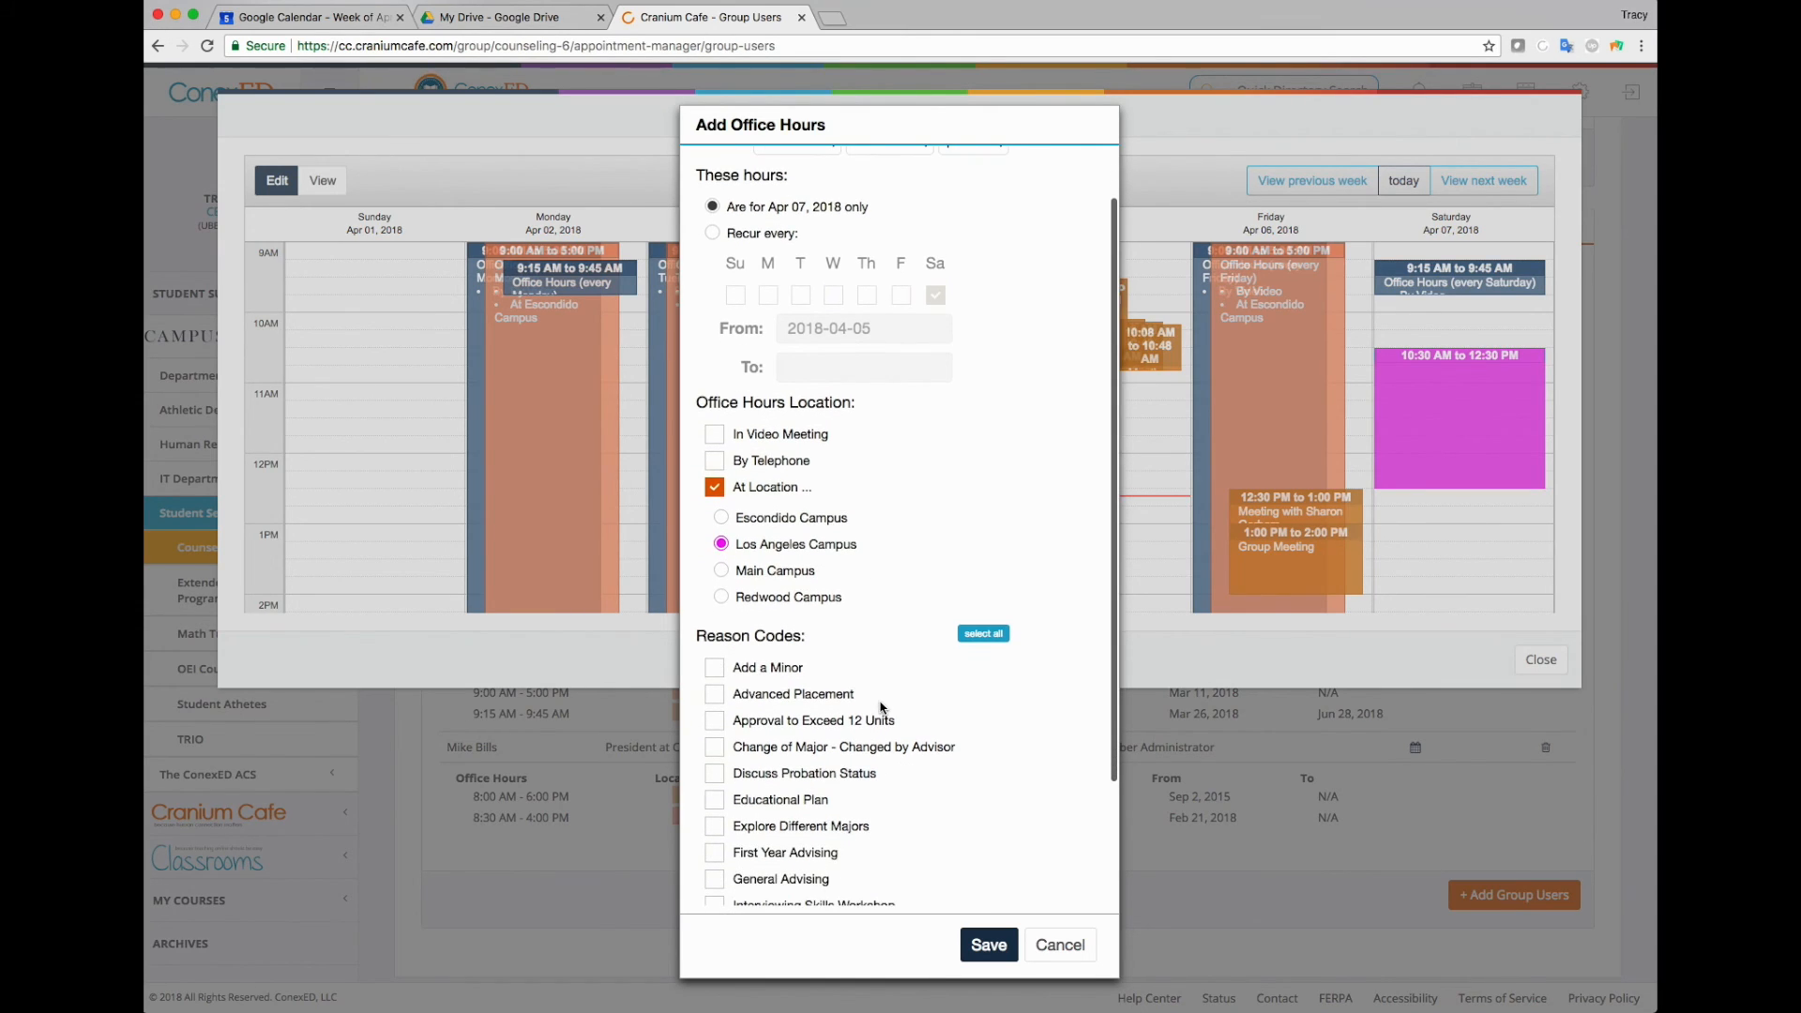
pyautogui.click(983, 634)
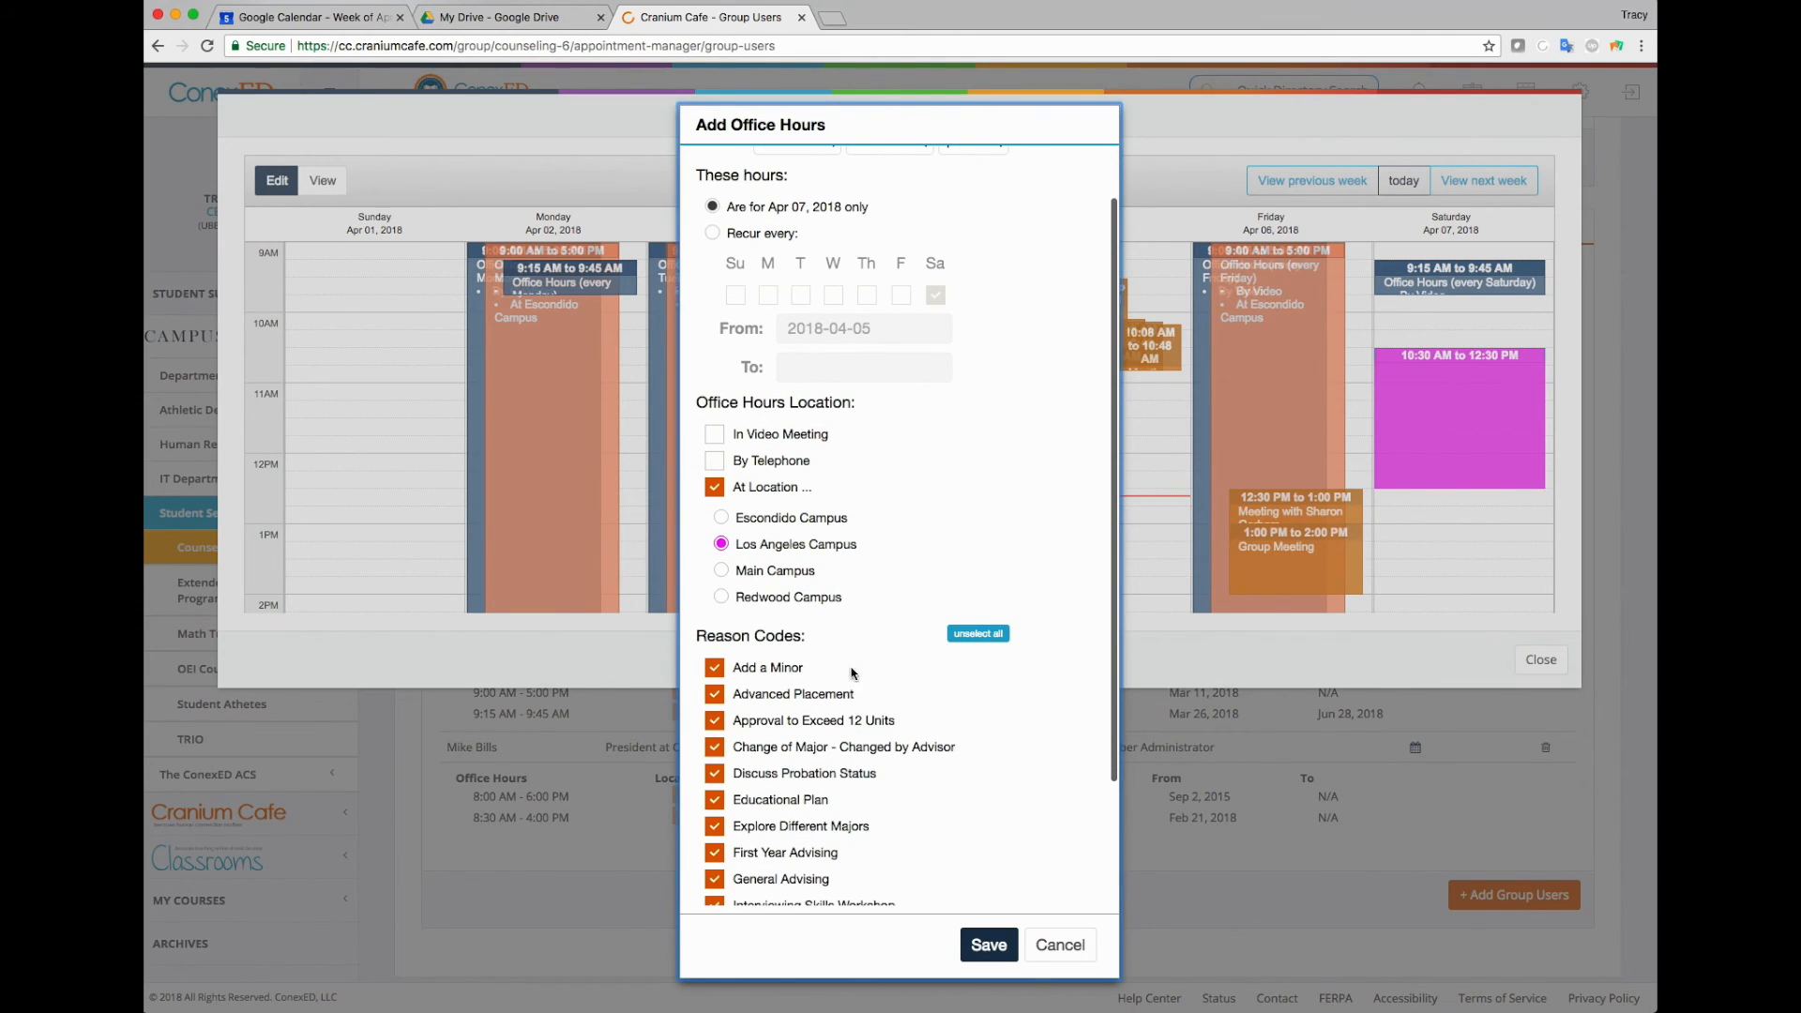
pyautogui.scroll(-3, 872, 732)
pyautogui.click(975, 943)
pyautogui.moveTo(1471, 413)
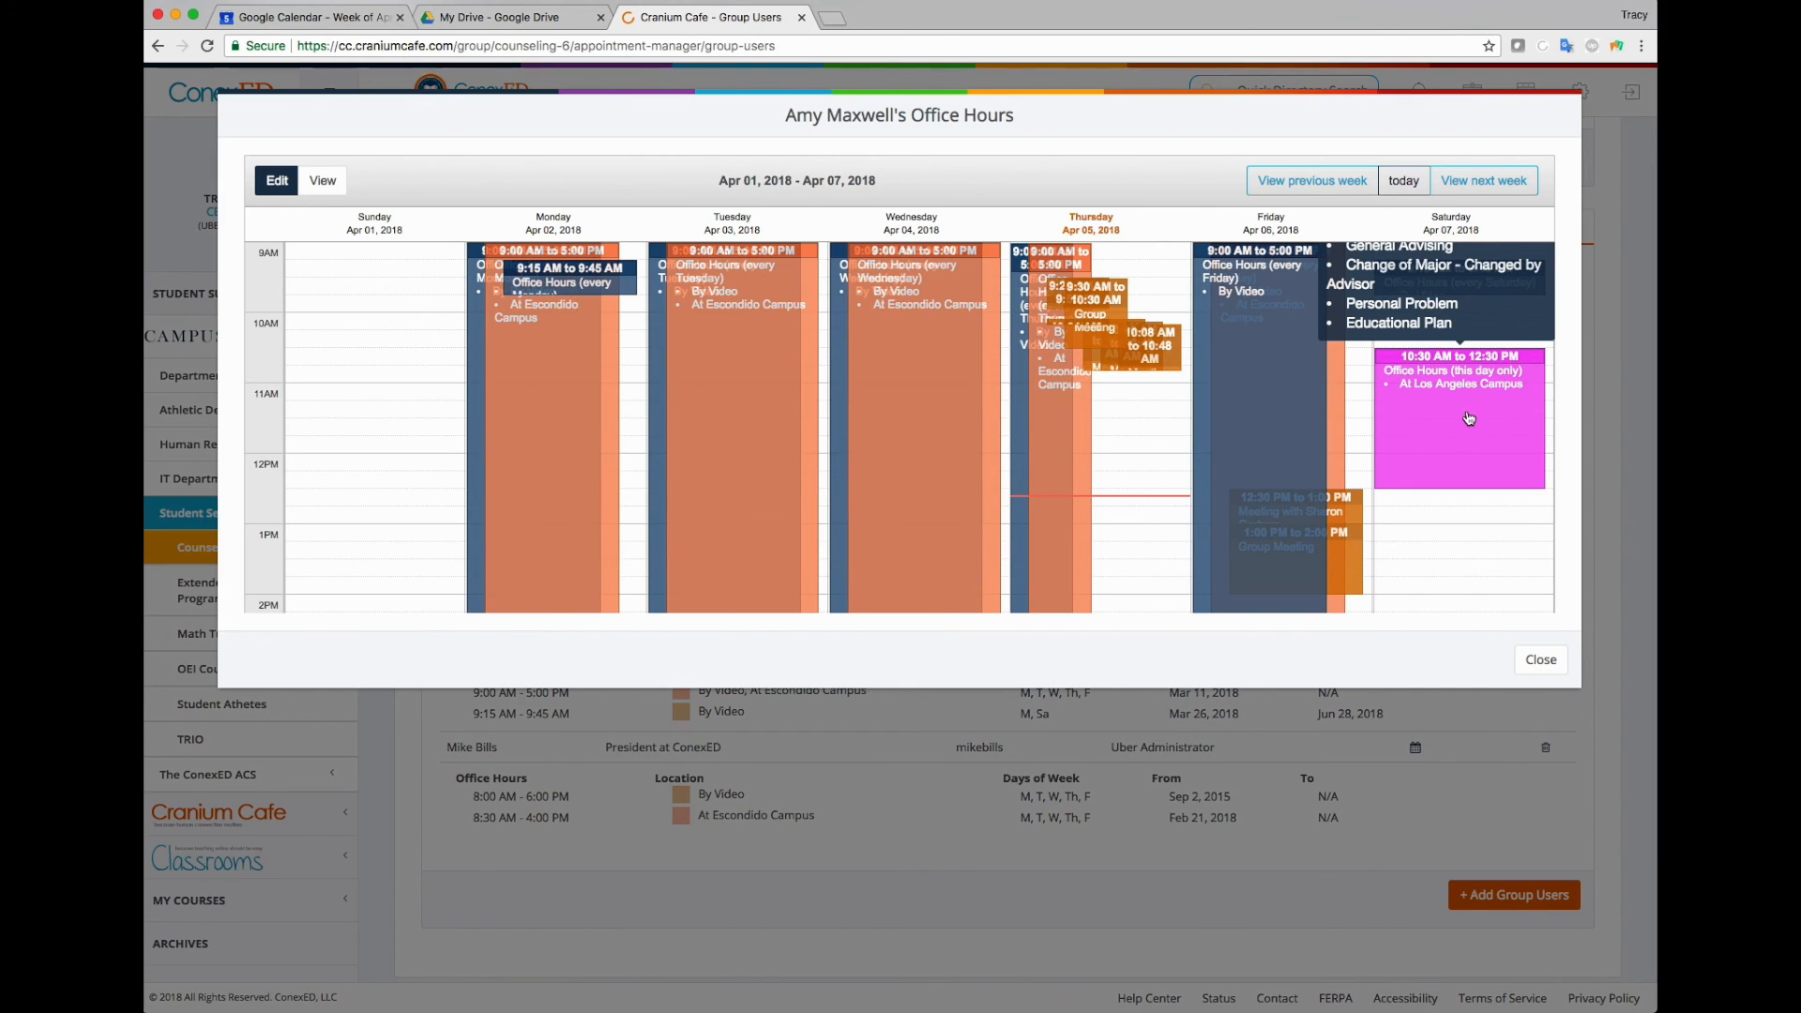
pyautogui.press('Escape')
# Set the no show alert to block users from scheduling after 2 no shows within a 1 week period
pyautogui.click(832, 280)
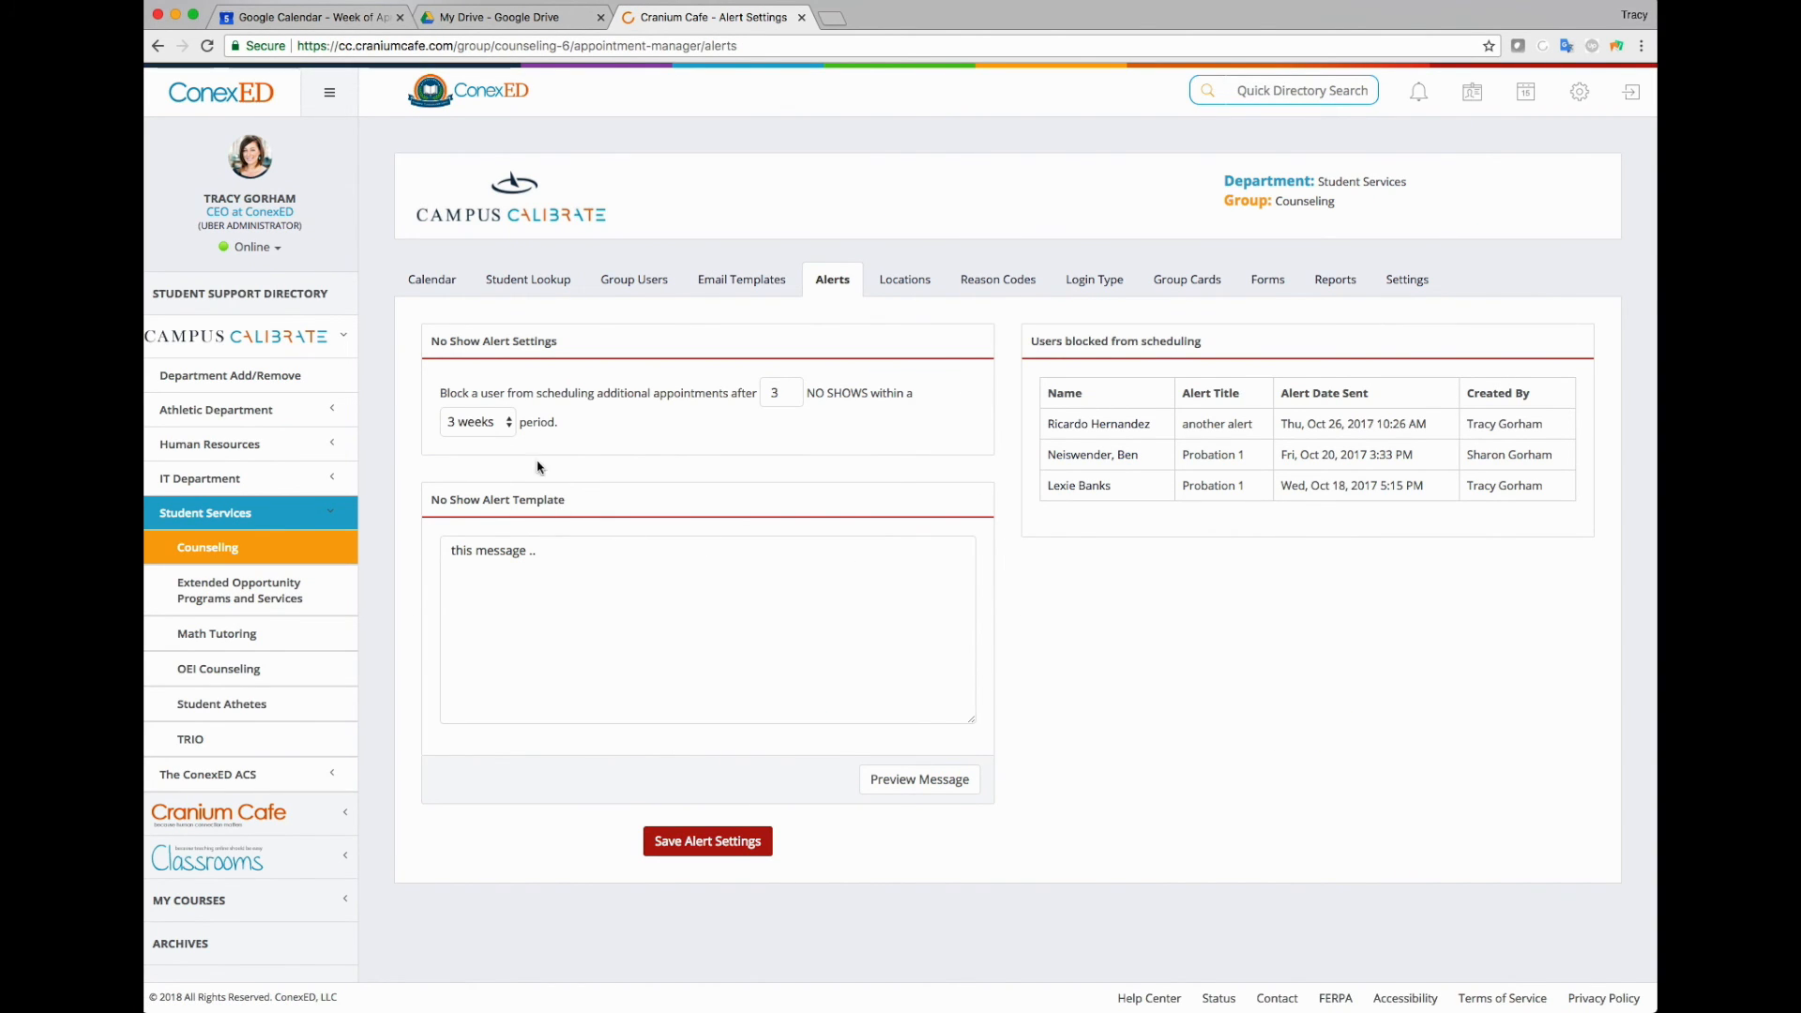
pyautogui.moveTo(444, 394); pyautogui.dragTo(756, 389)
pyautogui.click(756, 390)
pyautogui.doubleClick(773, 393)
pyautogui.write('2')
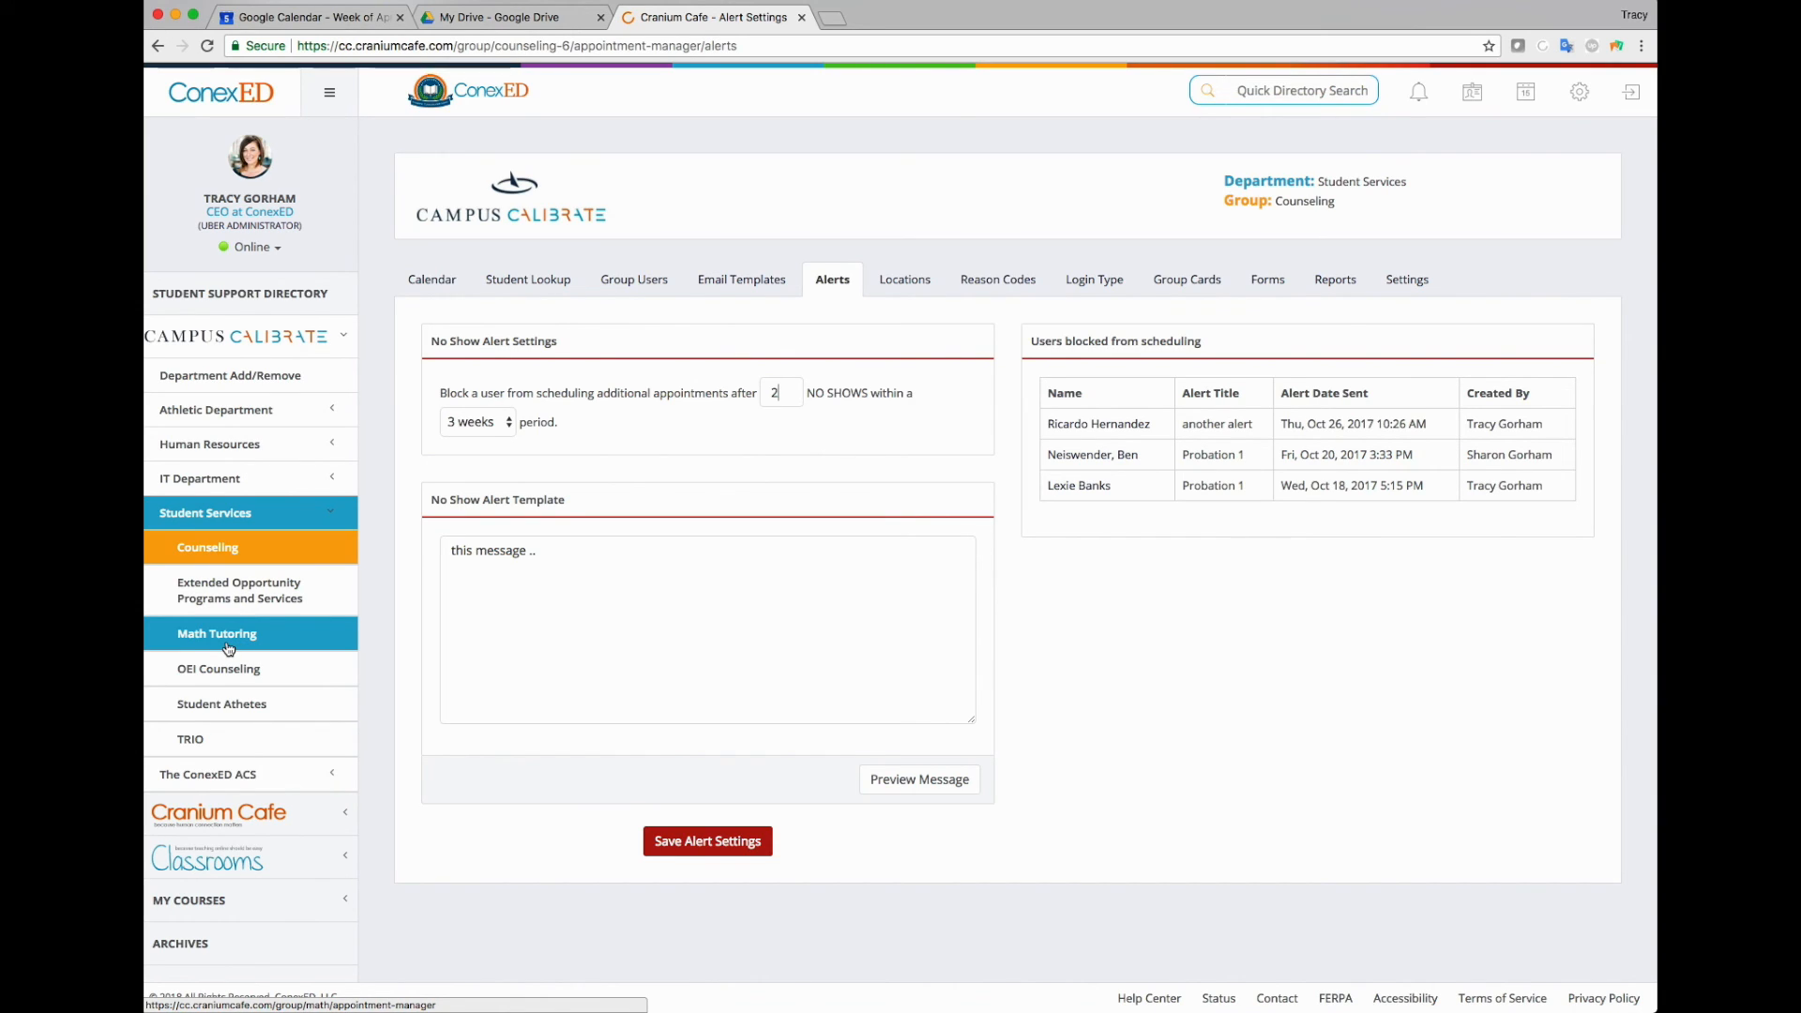
pyautogui.click(485, 426)
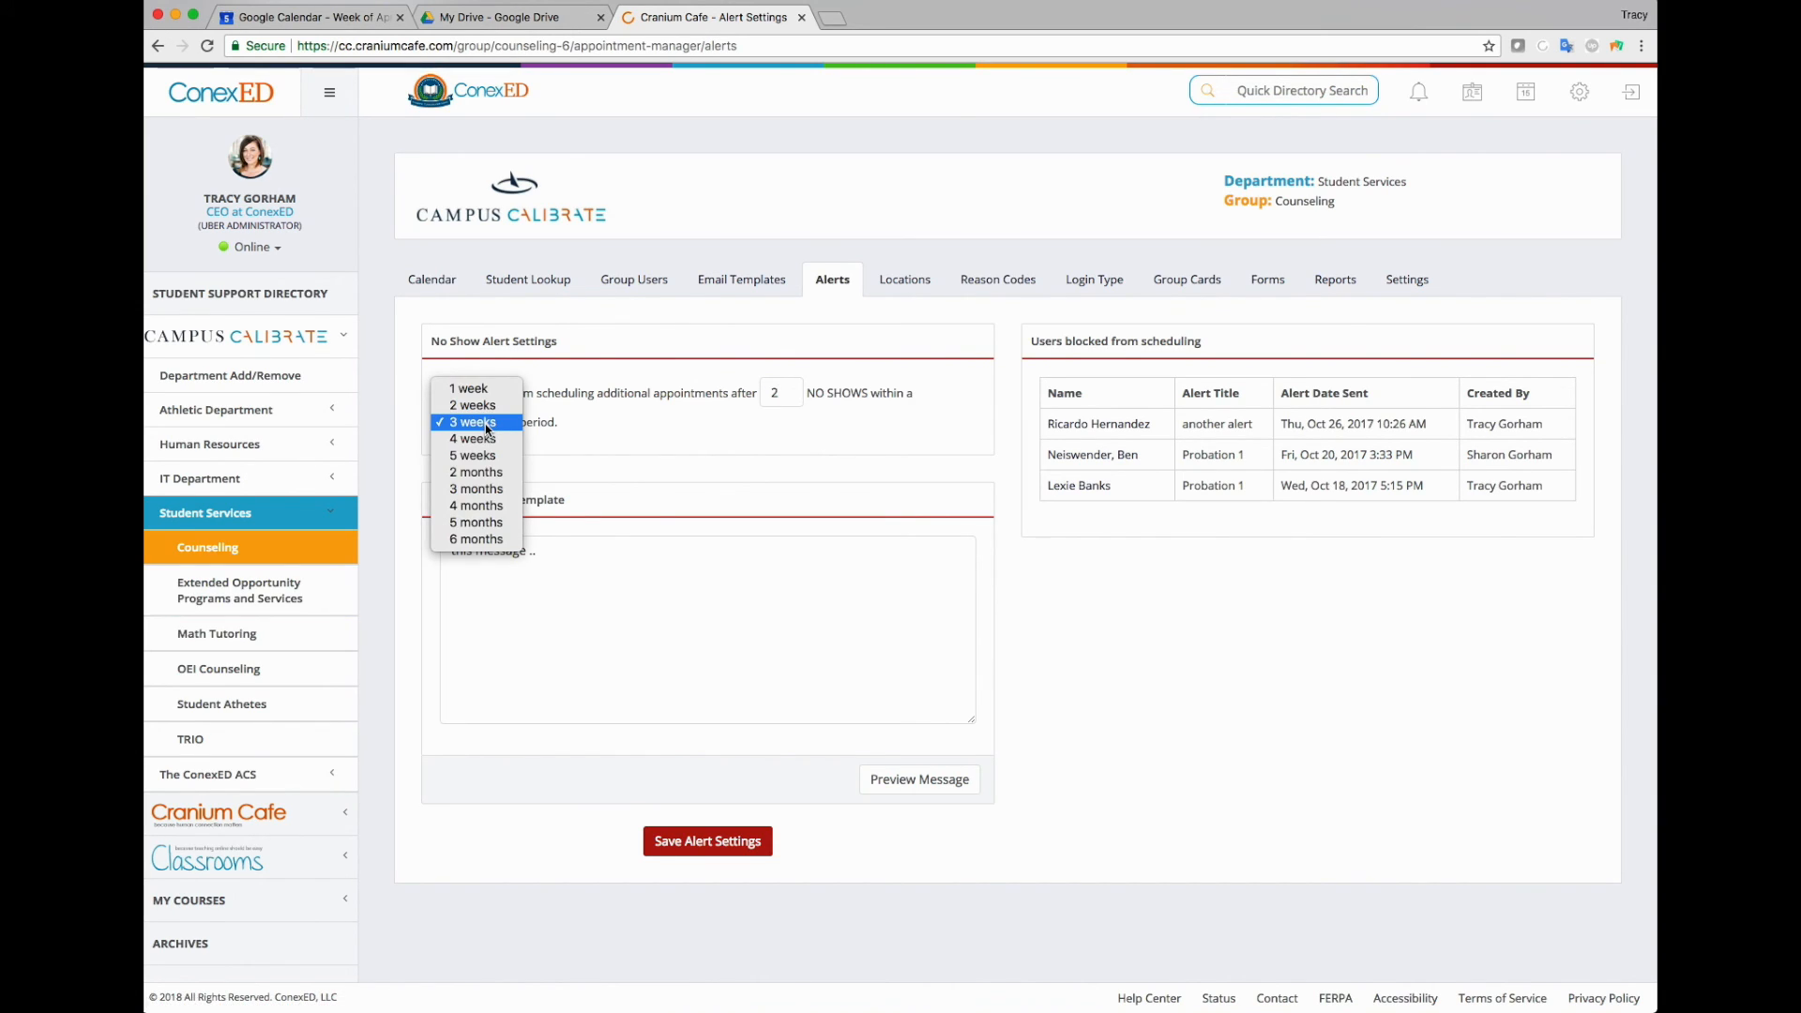
pyautogui.click(486, 460)
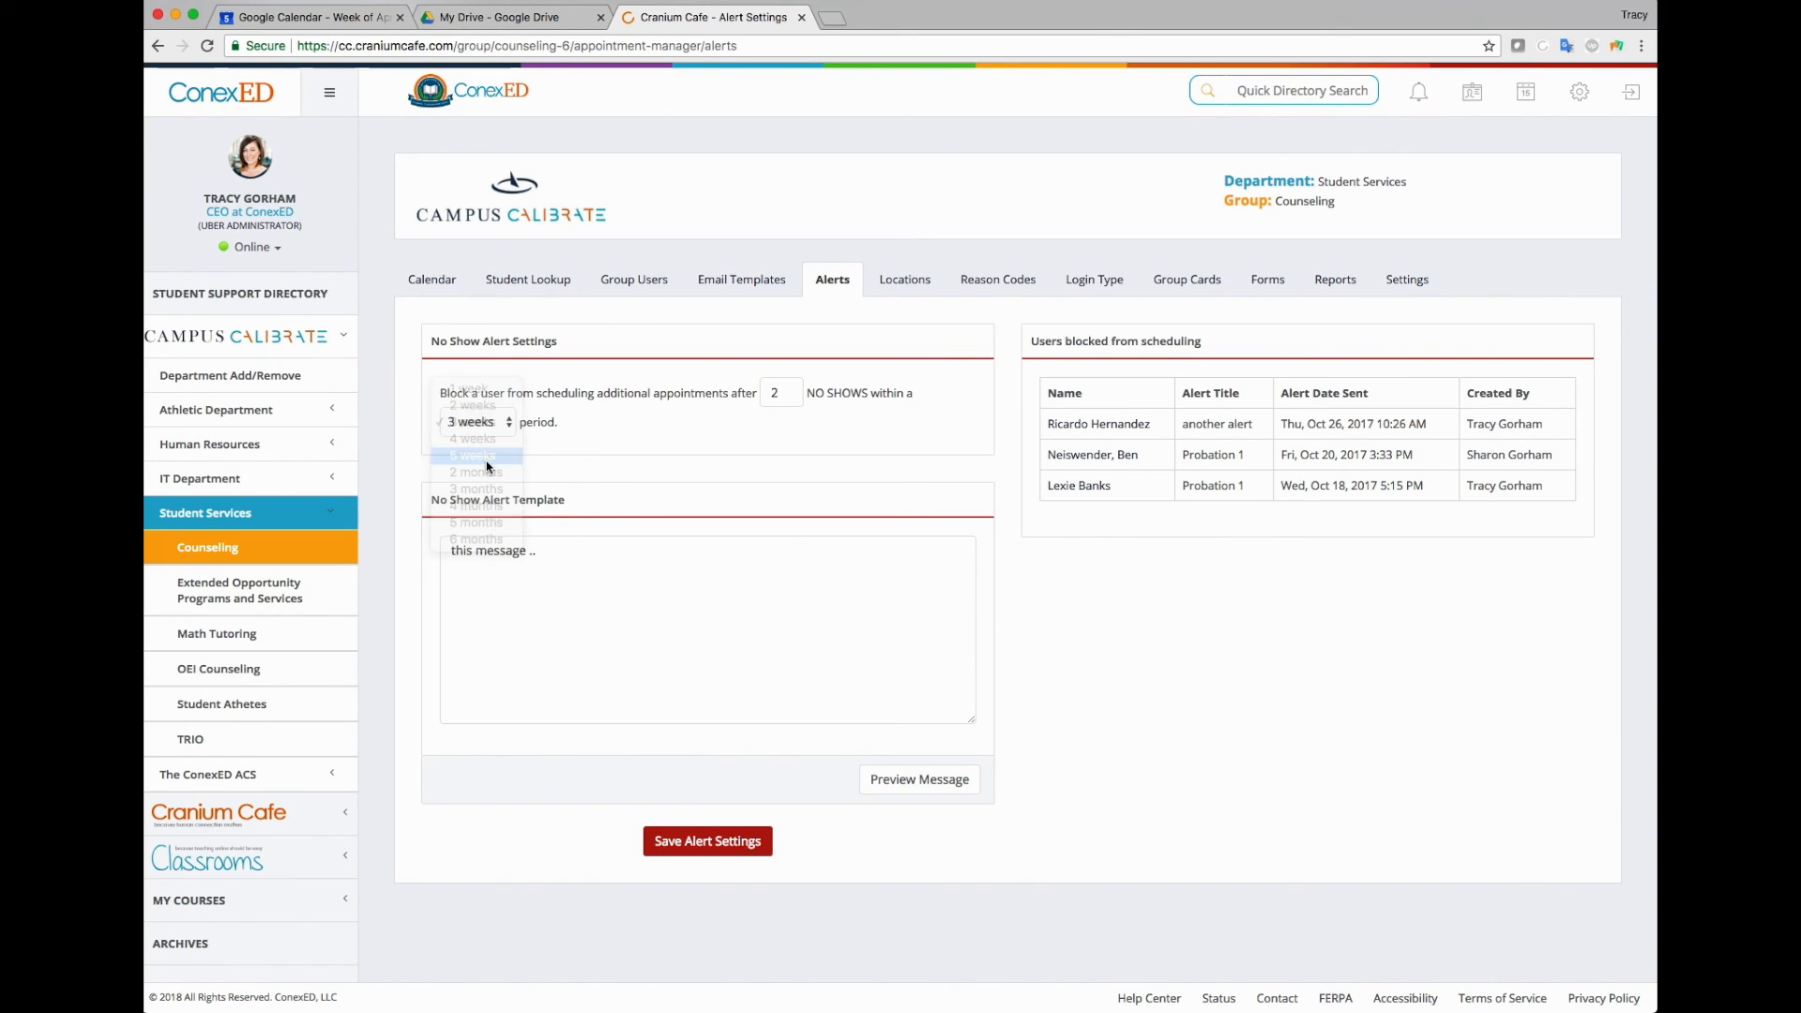
pyautogui.click(480, 422)
pyautogui.click(486, 357)
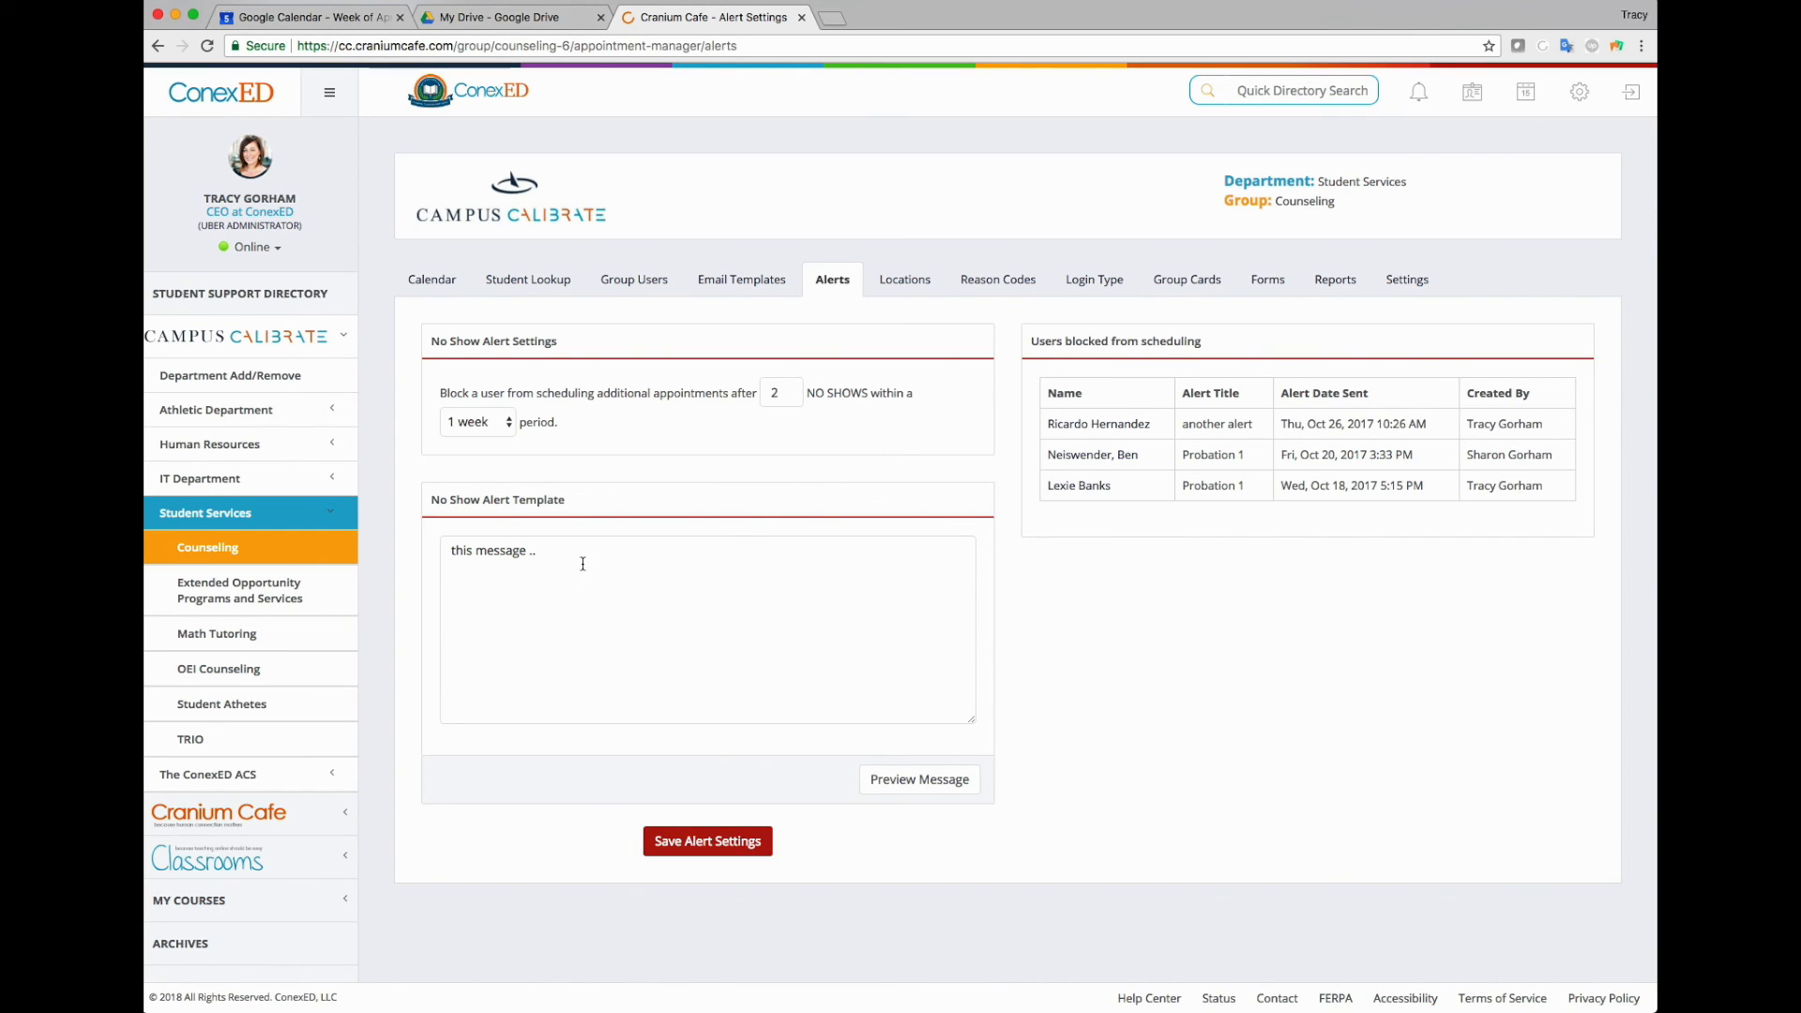
# Replace the No Show Alert Template text with "Add this message"
pyautogui.moveTo(587, 559); pyautogui.dragTo(451, 557)
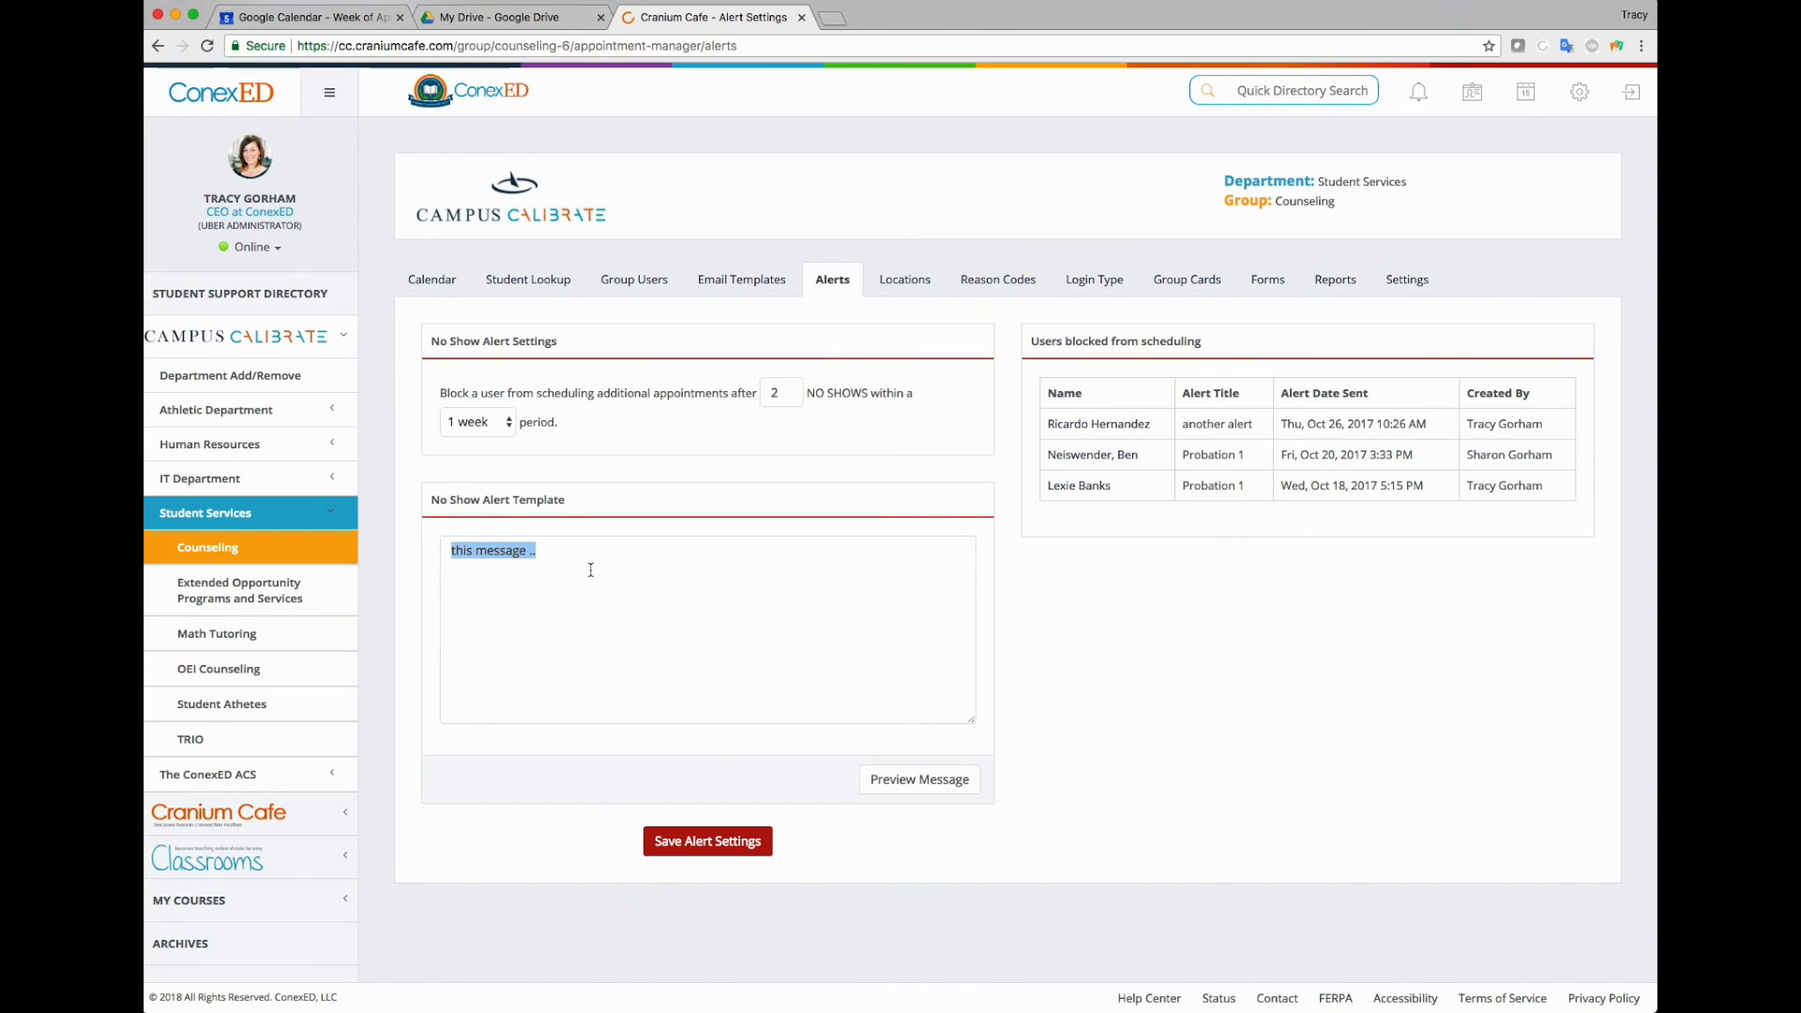
pyautogui.write('Add this messafge')
pyautogui.press('BackSpace')
pyautogui.press('BackSpace')
pyautogui.press('BackSpace')
pyautogui.write('ge')
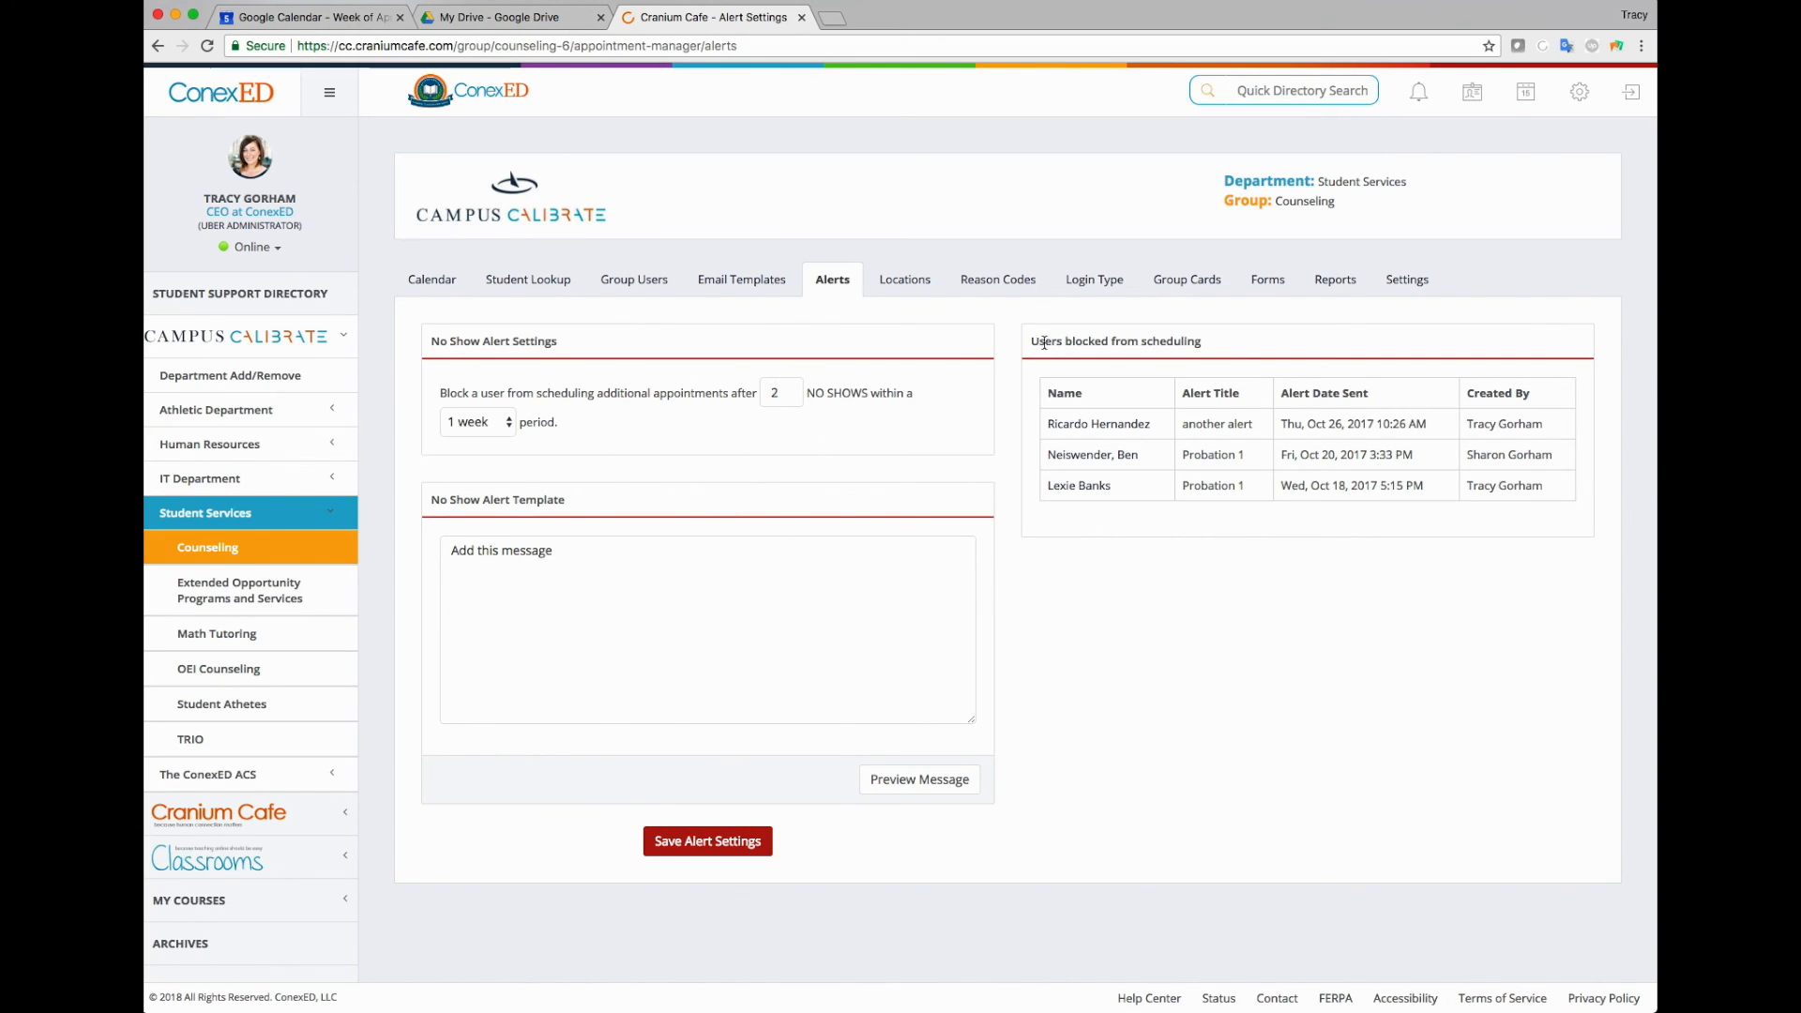
# Open the student blocked by the Oct 18, 2017 alert and review the alert log and appointment history, including the no-show entry
pyautogui.moveTo(1039, 341); pyautogui.dragTo(1228, 345)
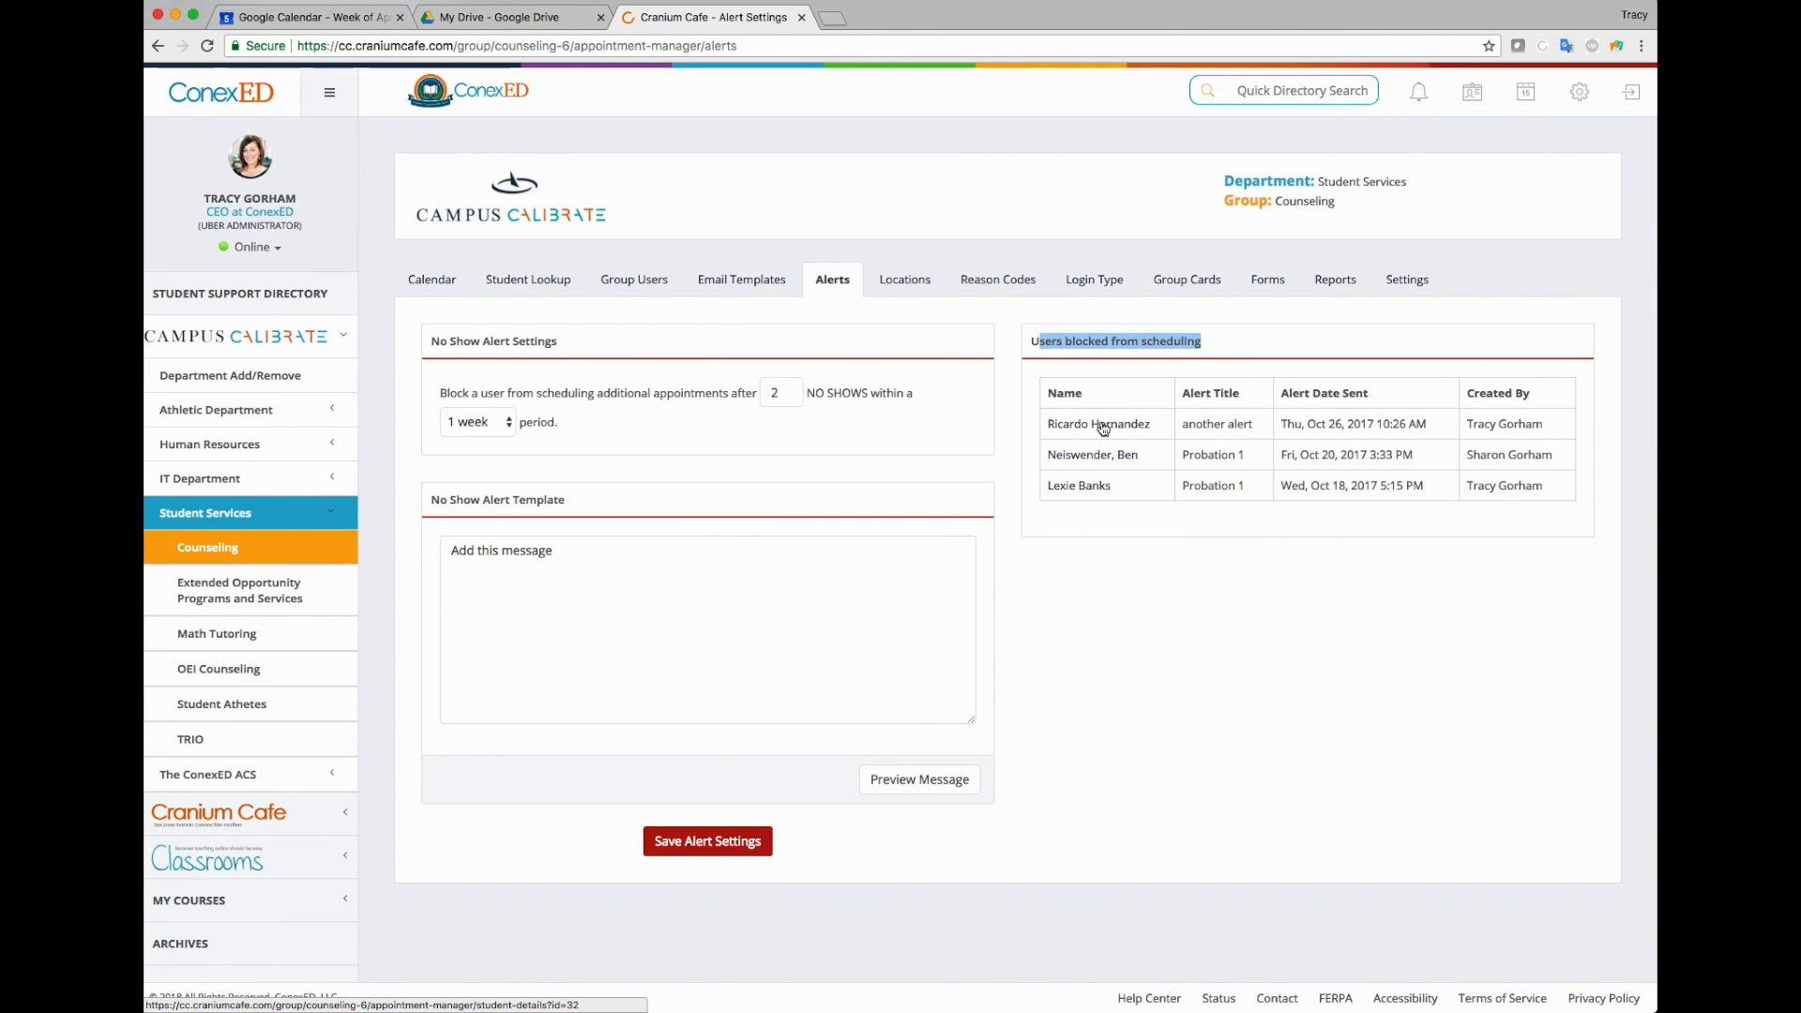
pyautogui.click(1102, 488)
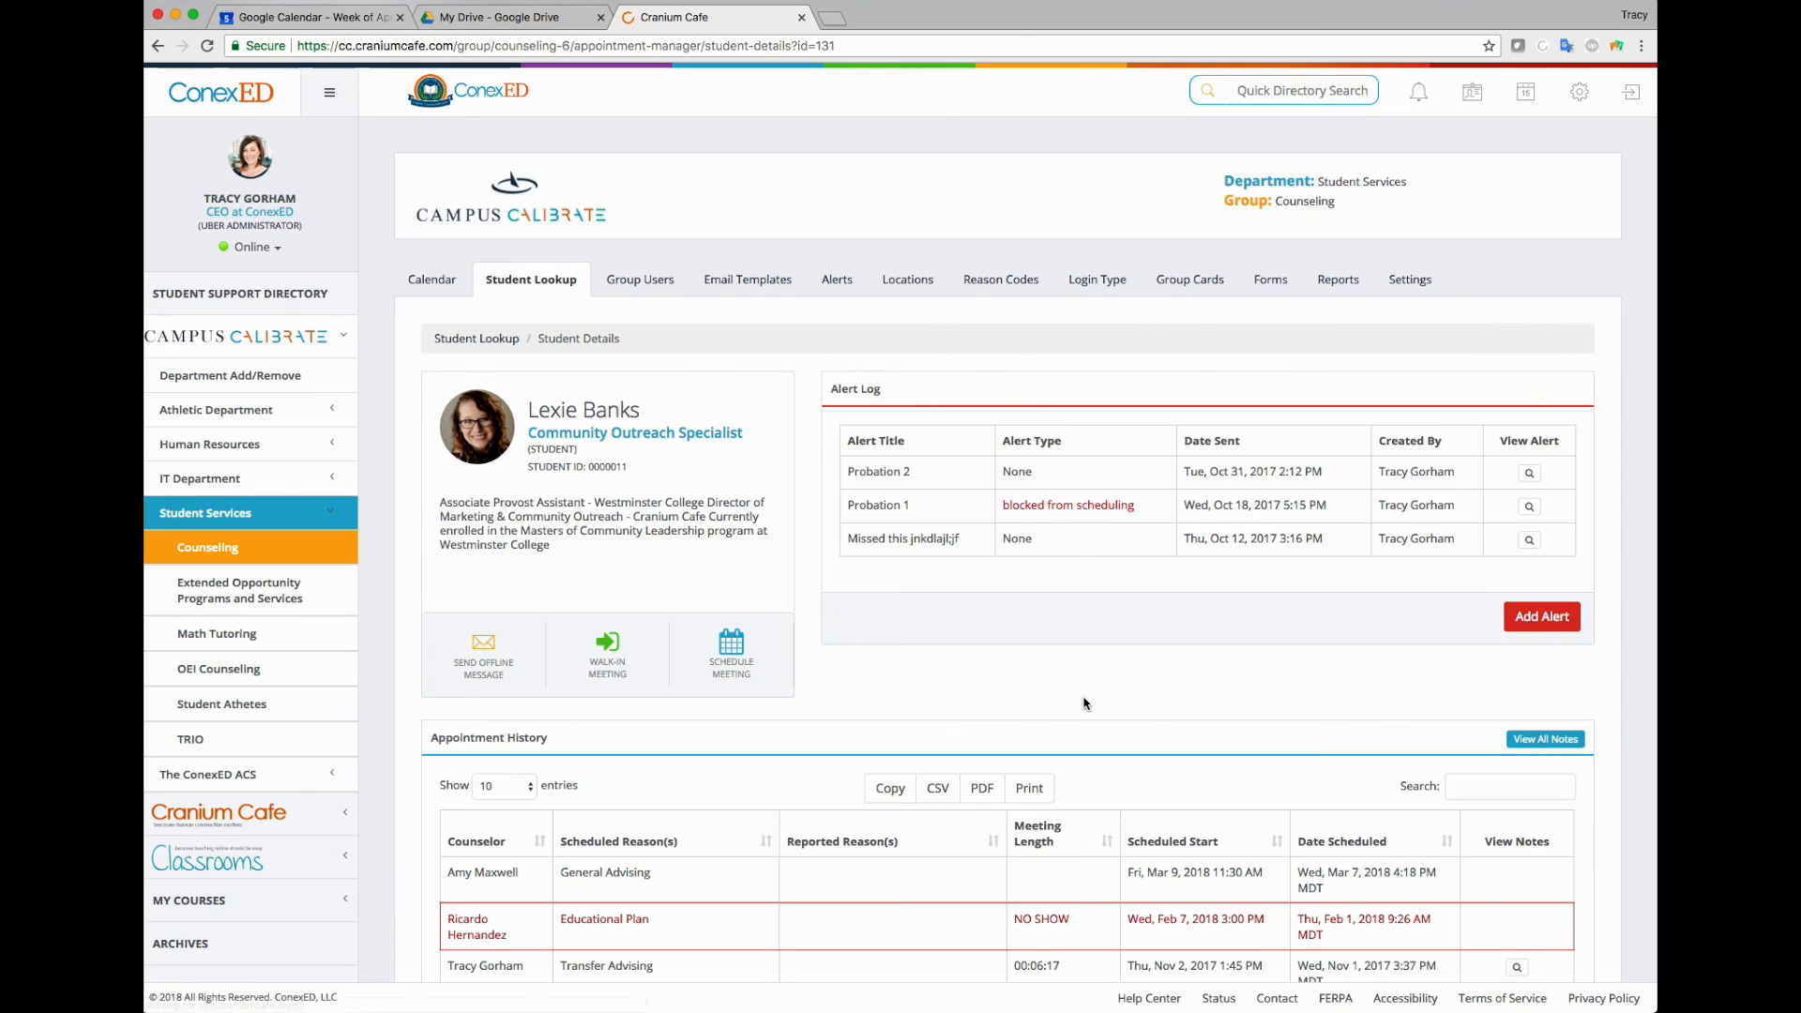
pyautogui.scroll(-1, 1083, 703)
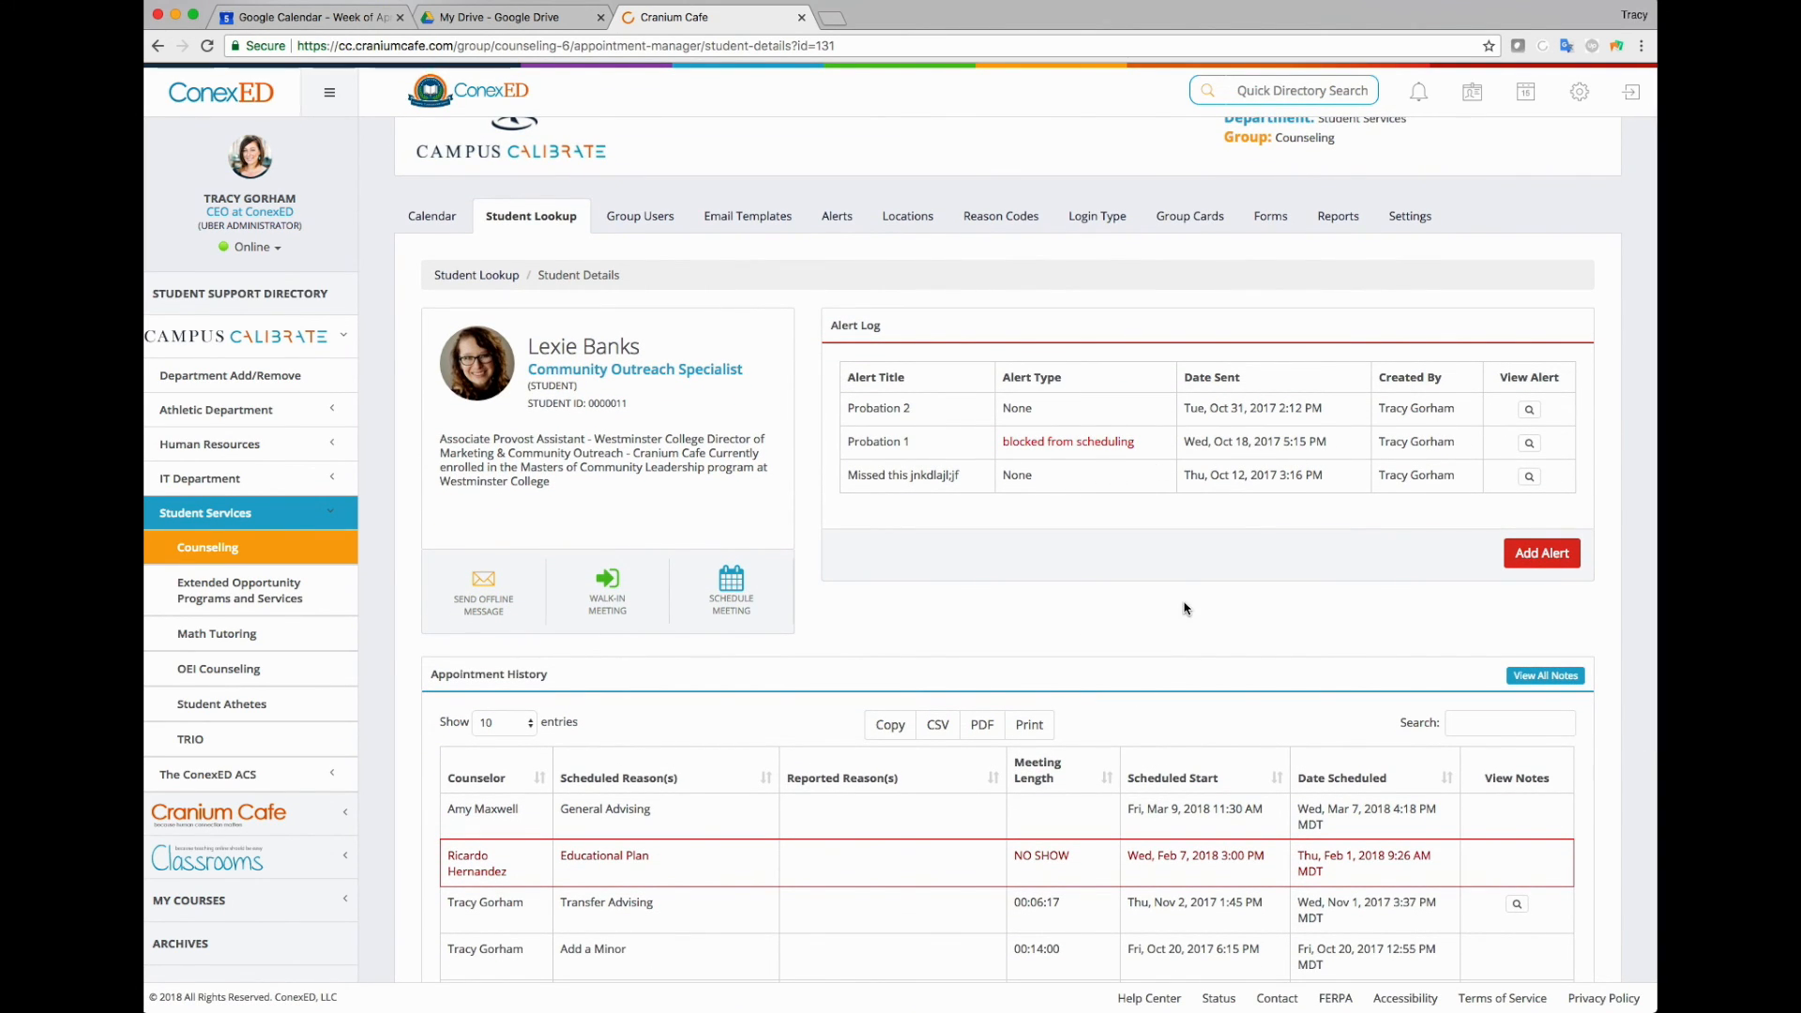
pyautogui.scroll(-2, 1184, 608)
pyautogui.moveTo(931, 747)
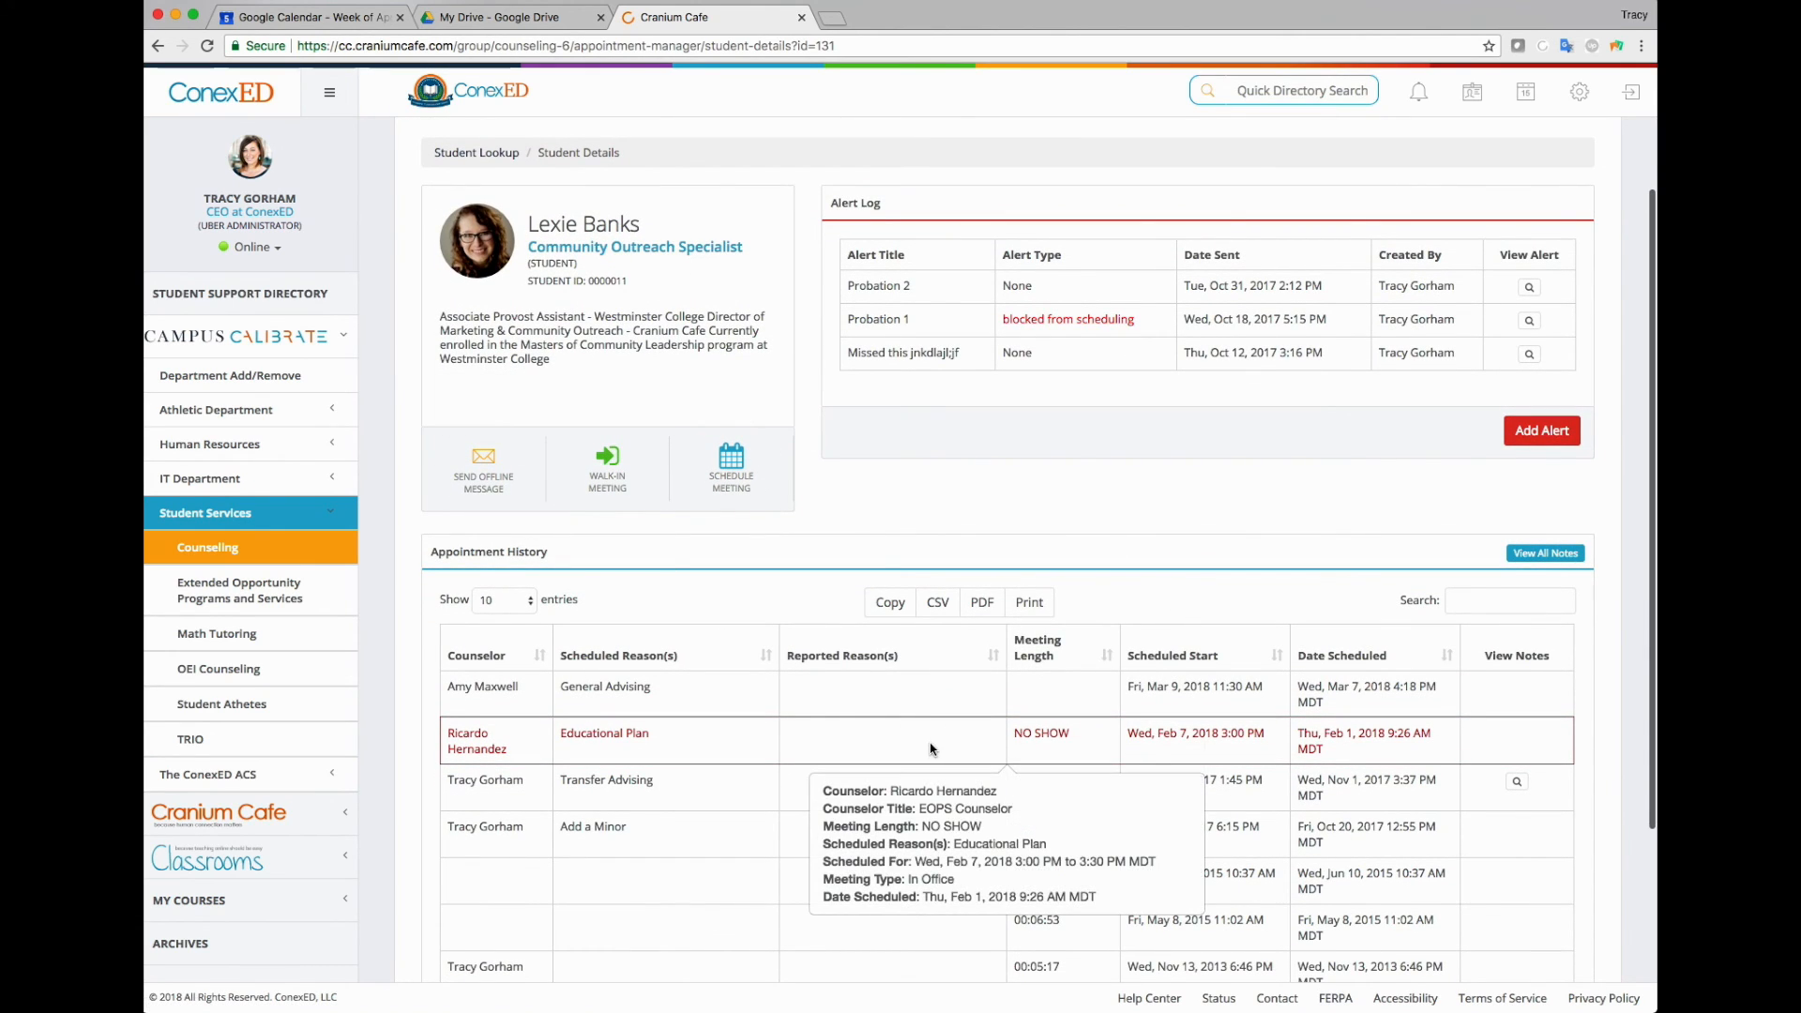
pyautogui.scroll(-4, 931, 747)
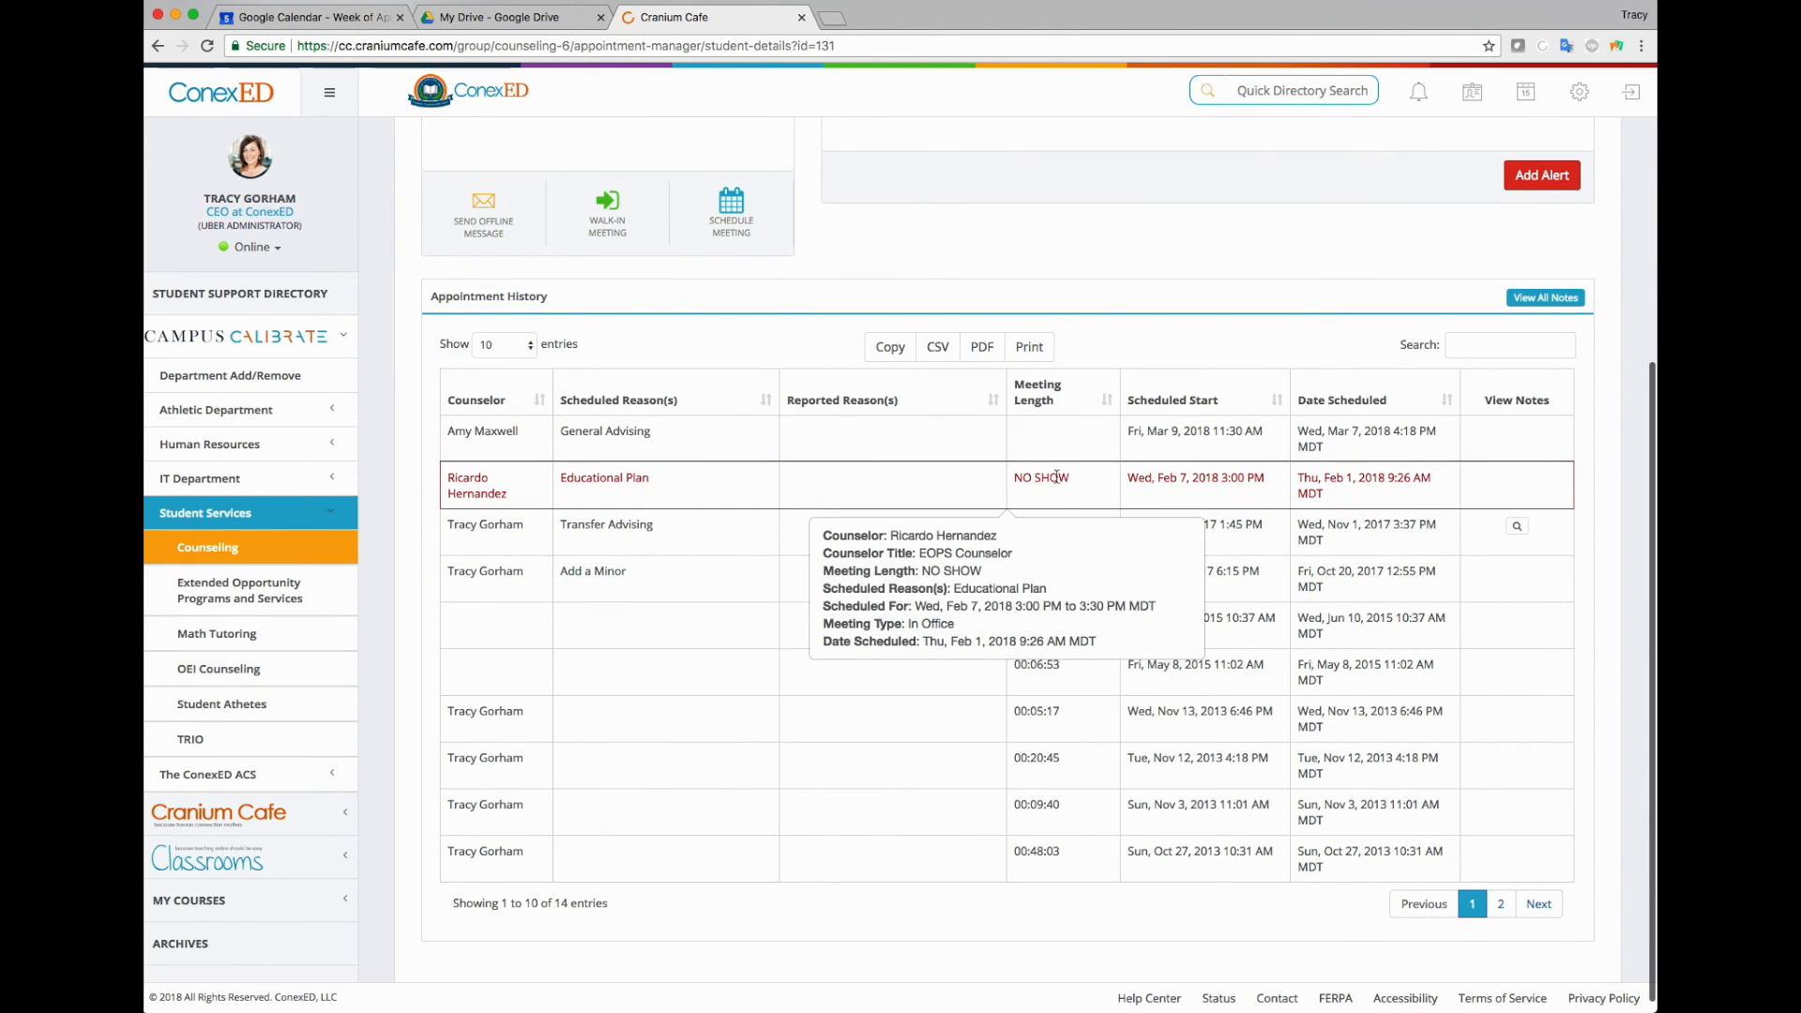
pyautogui.scroll(7, 1216, 661)
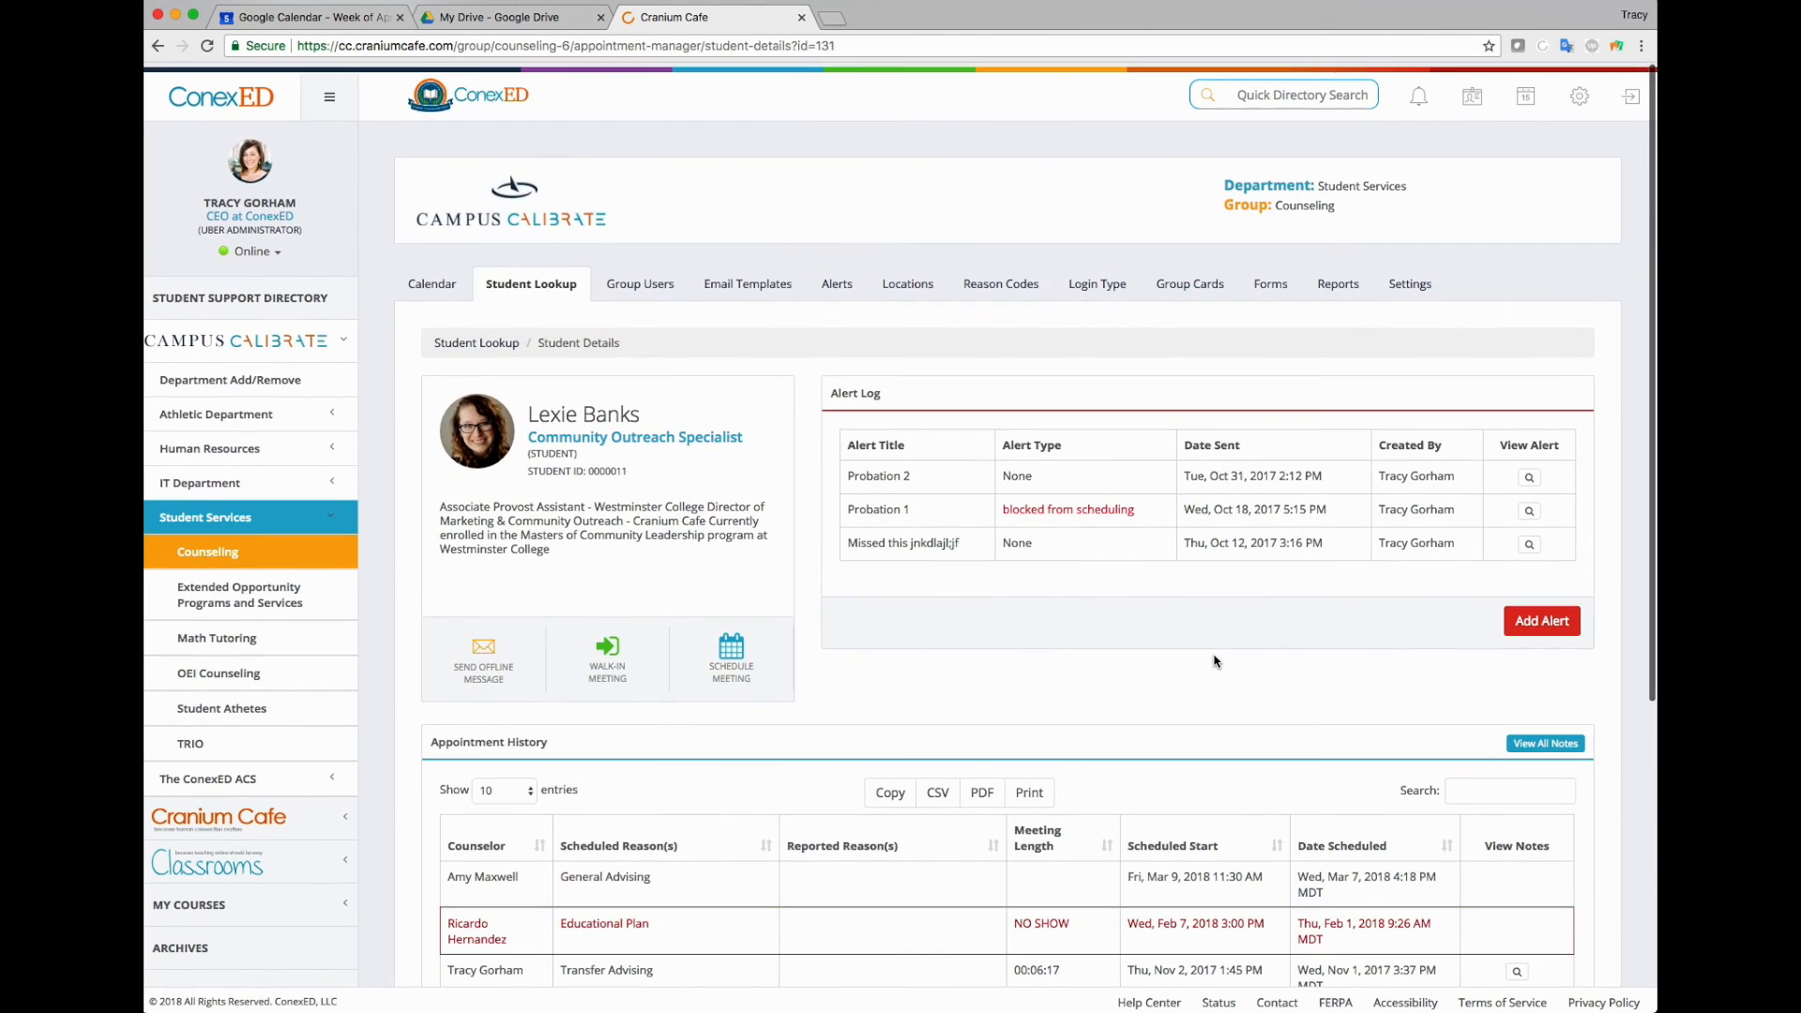
# Start an alert for this student titled "New Program", with a message greeting the student and reading "You might be interested in our new program."
pyautogui.click(1542, 619)
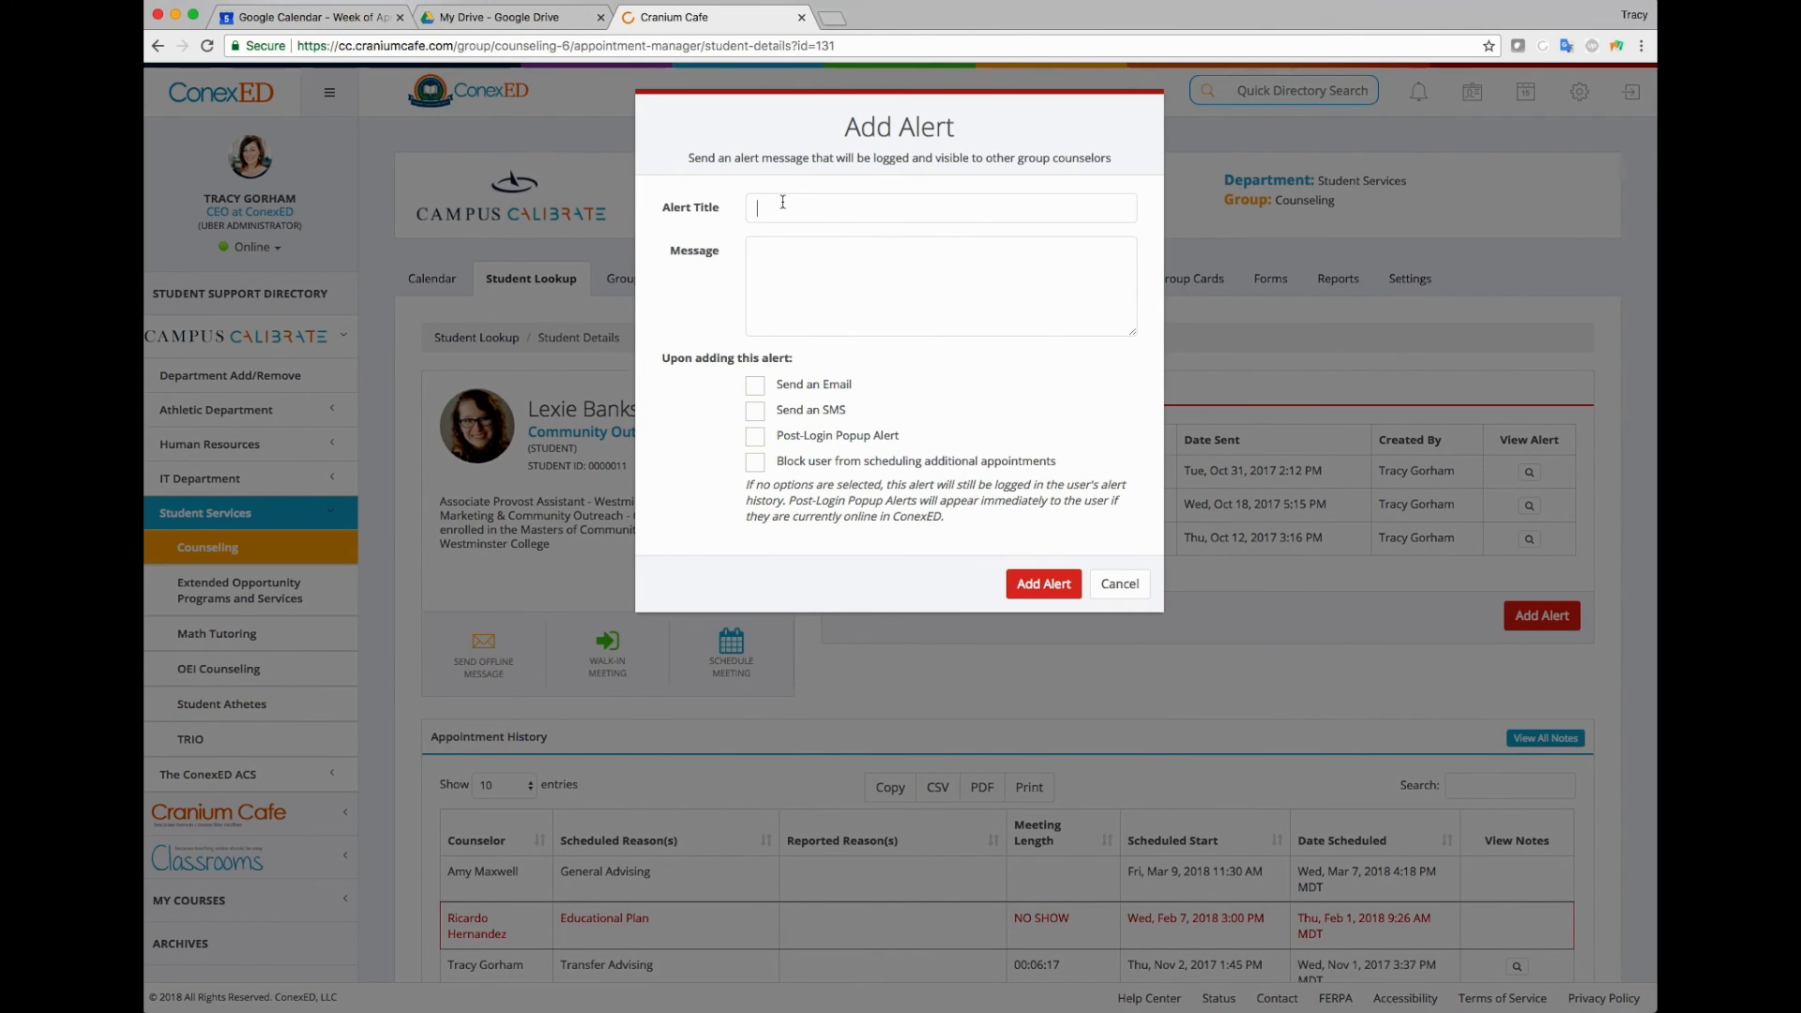
pyautogui.write('New ')
pyautogui.write('Prg')
pyautogui.write('gram')
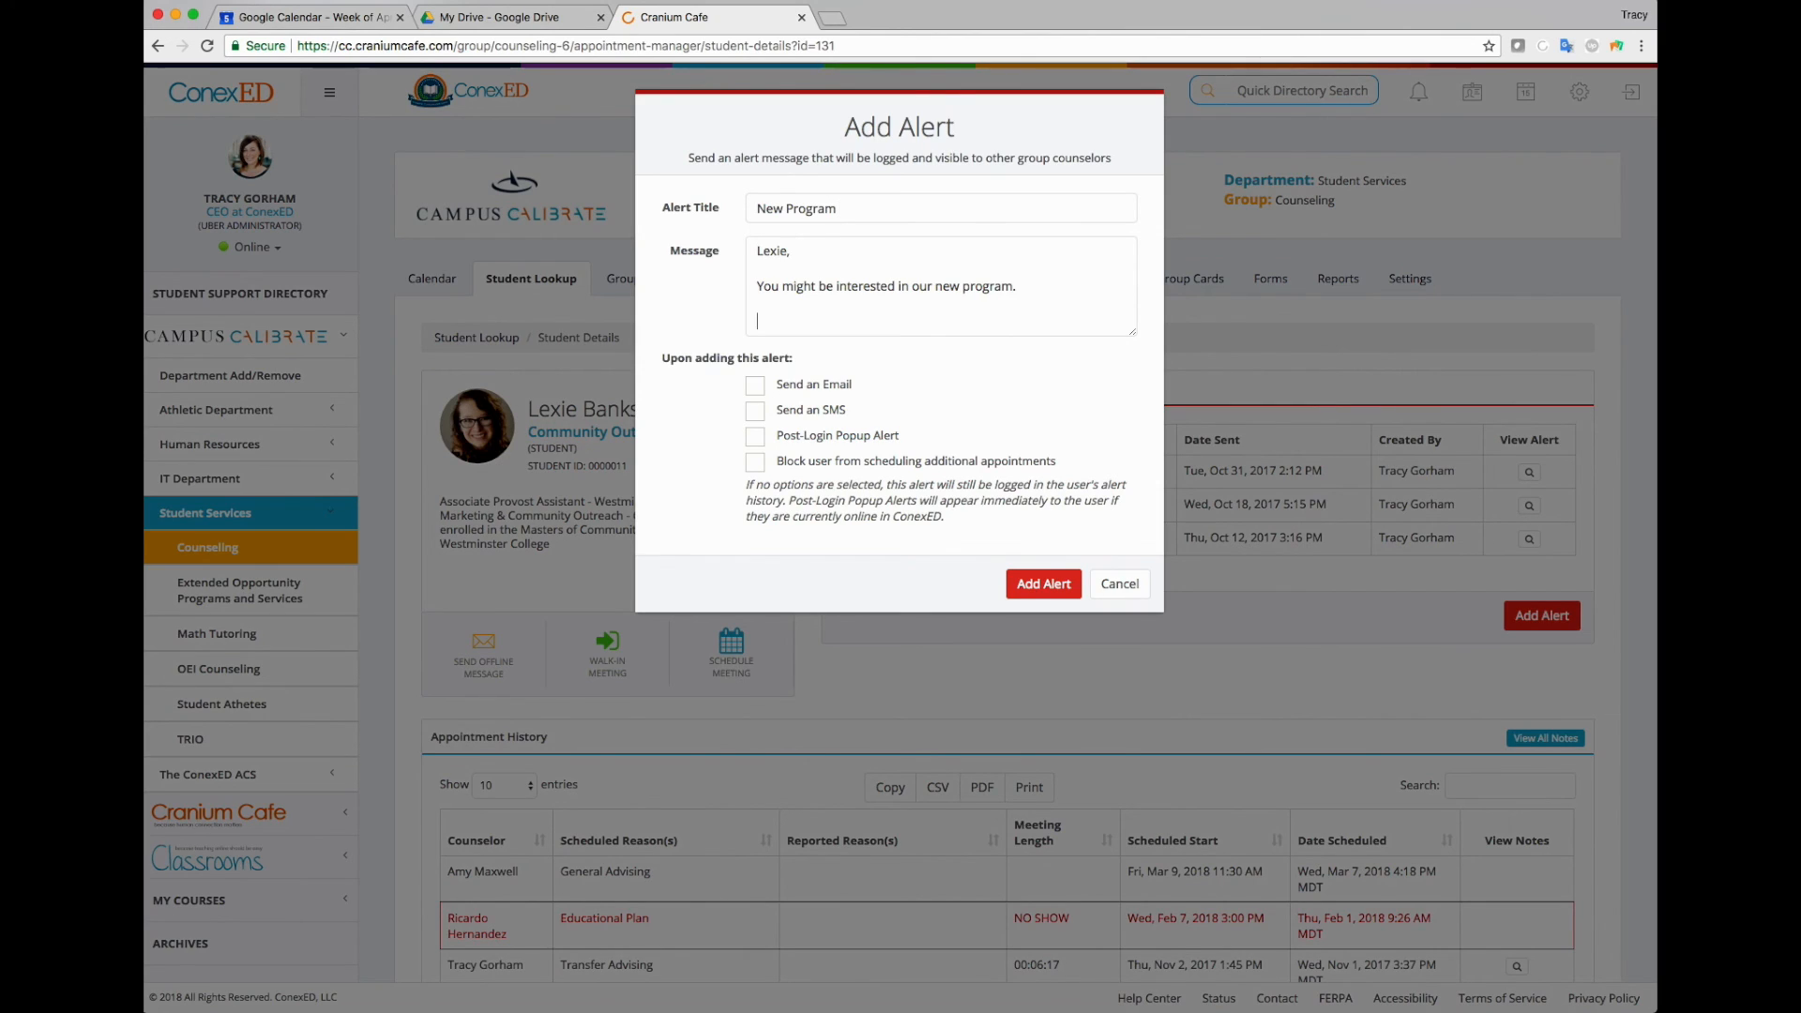
# Enable email, SMS and post-login popup delivery for the alert
pyautogui.click(755, 385)
pyautogui.click(757, 412)
pyautogui.click(756, 437)
pyautogui.click(755, 412)
pyautogui.click(755, 386)
pyautogui.click(755, 437)
pyautogui.click(844, 384)
pyautogui.click(799, 411)
pyautogui.click(794, 435)
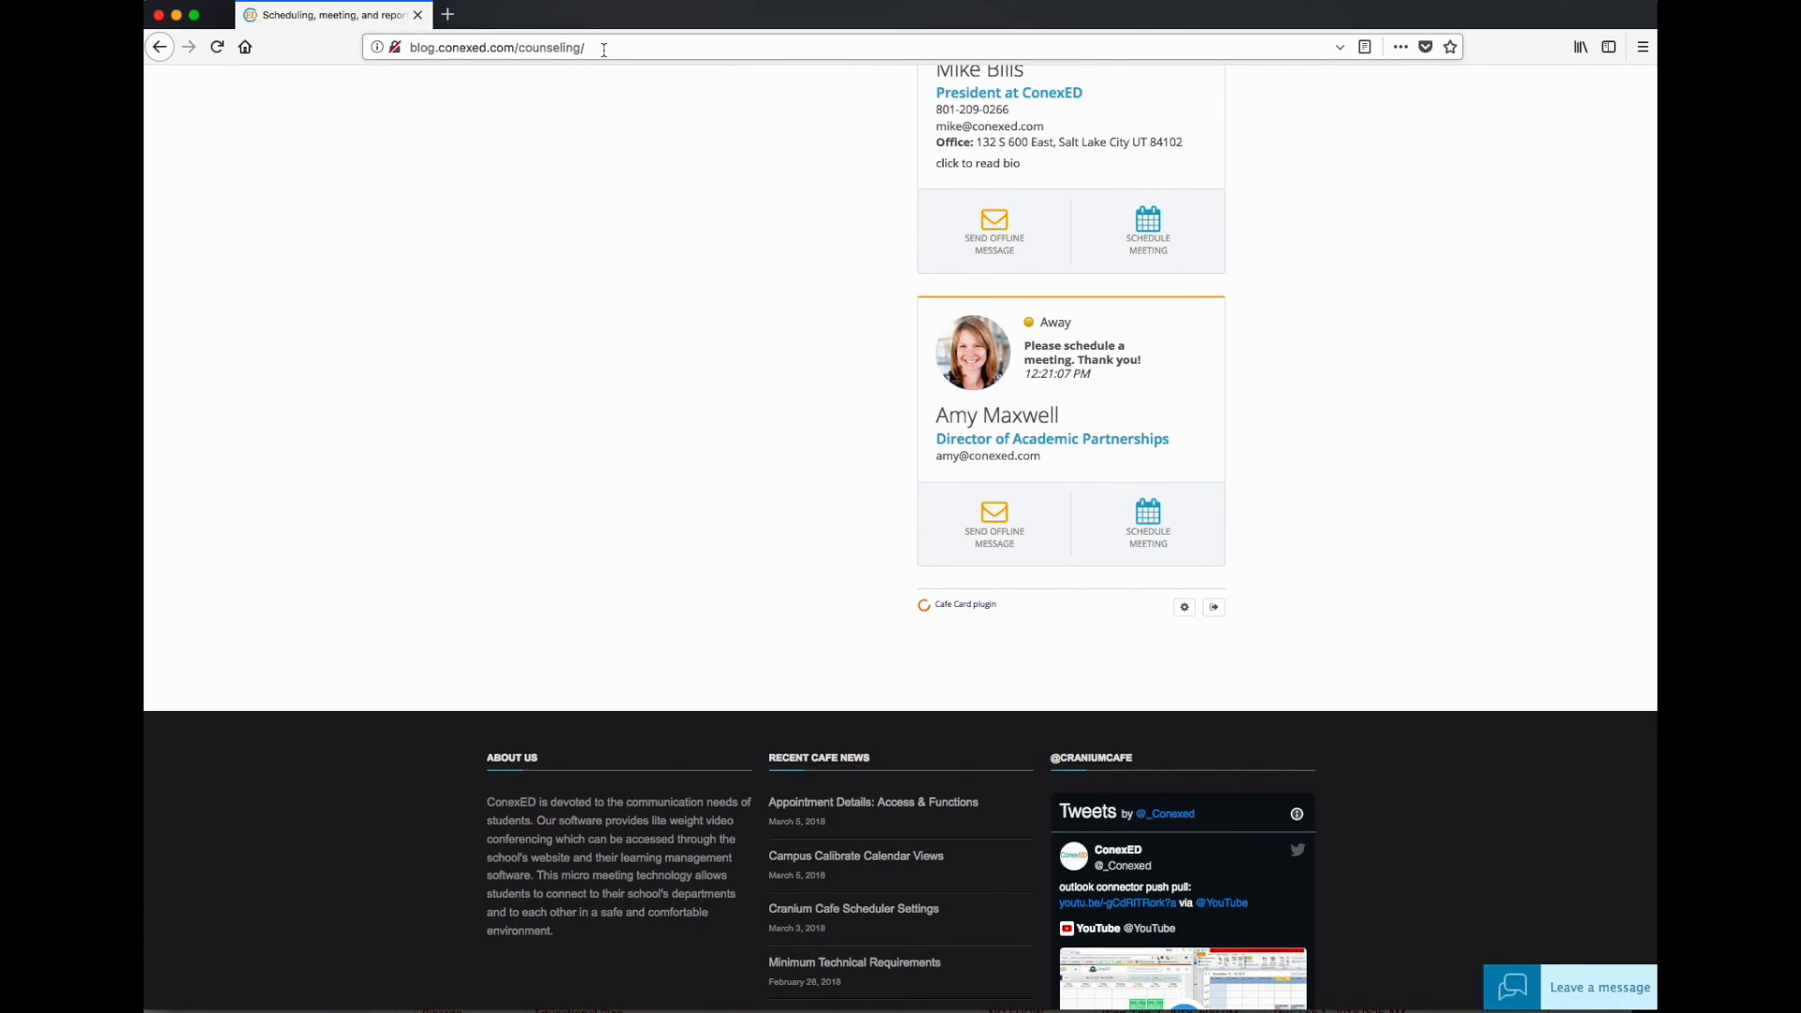
# Copy the blog.conexed.com/counseling/ address from Firefox, paste it at the end of the alert message in Chrome, and add the alert
pyautogui.click(604, 49)
pyautogui.press('super+c')
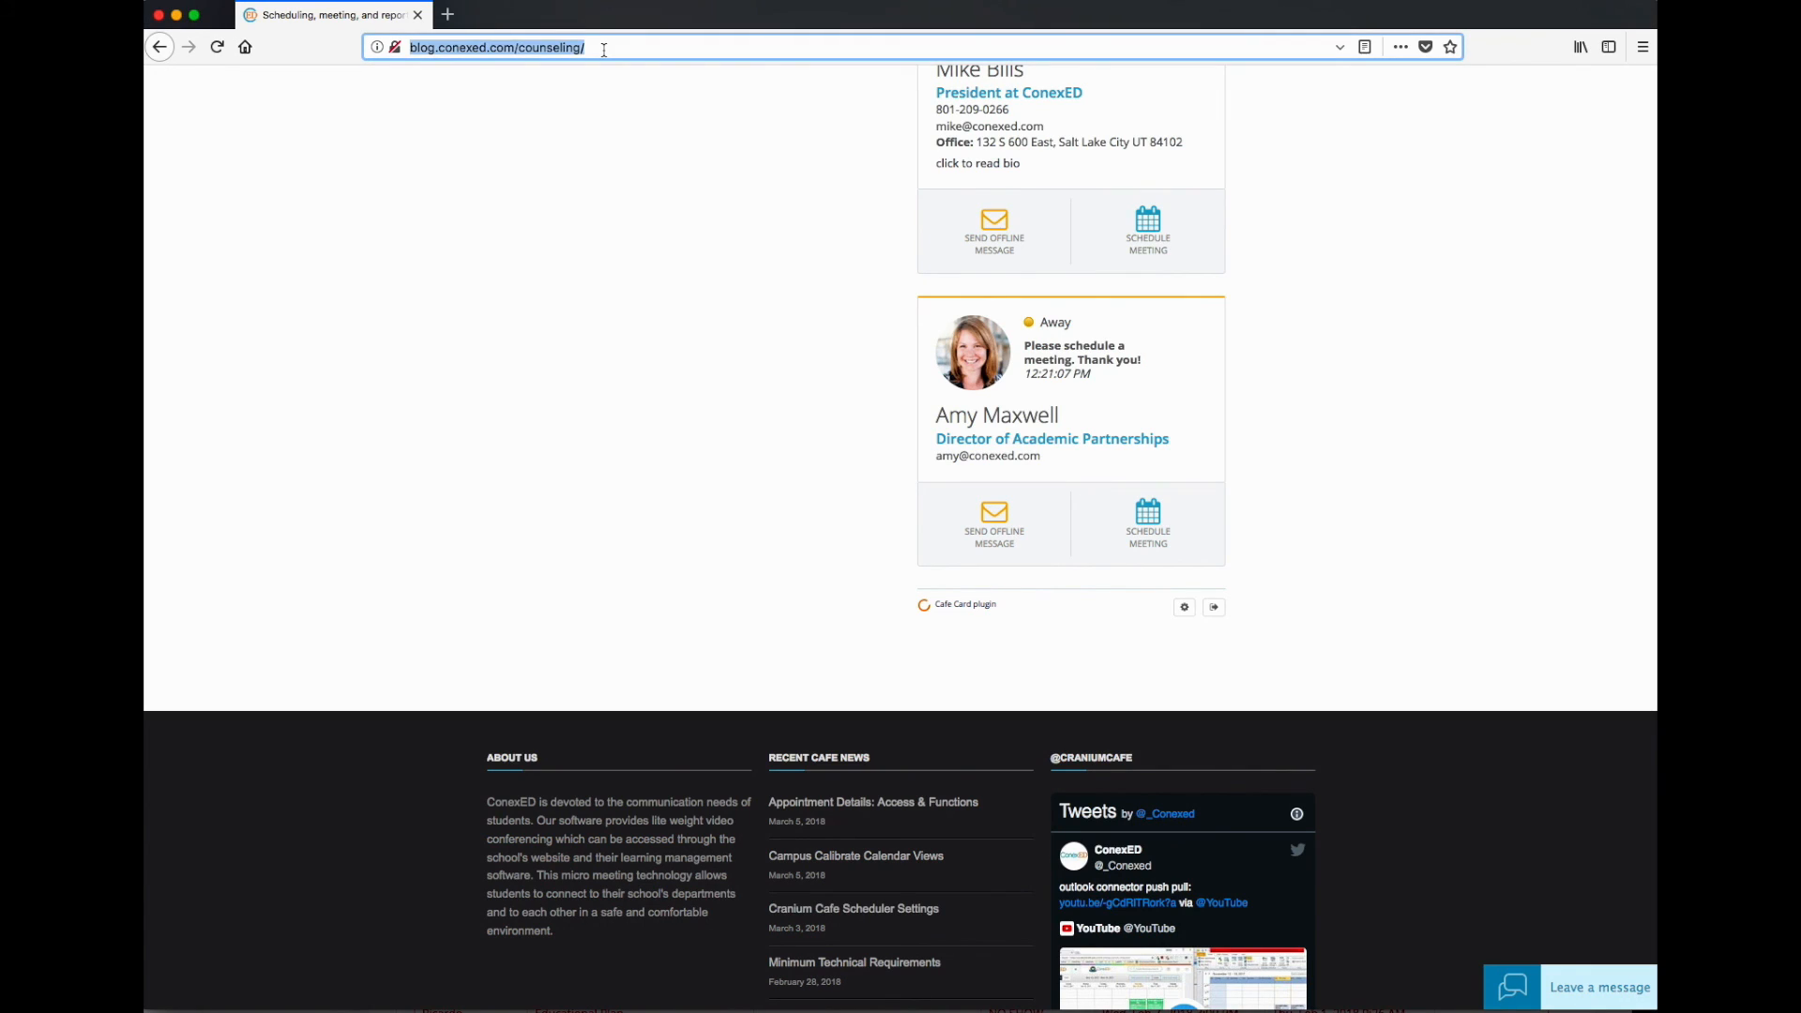
pyautogui.scroll(15, 664, 148)
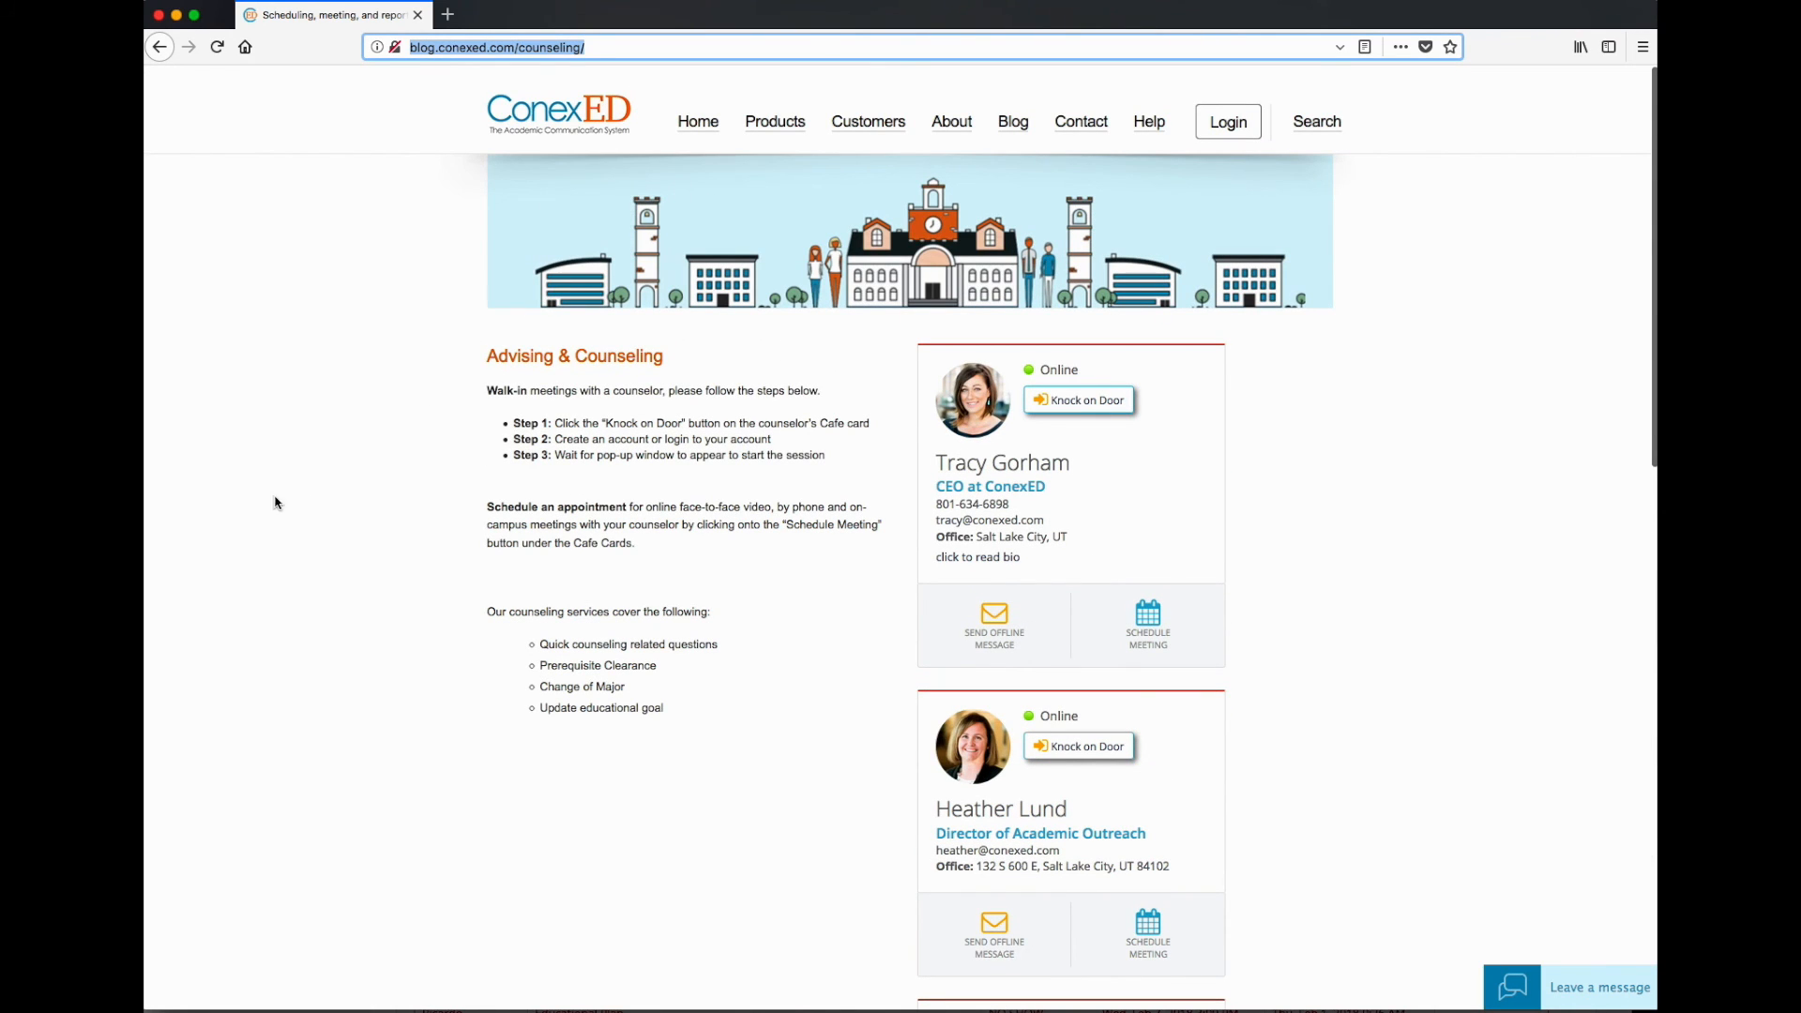
pyautogui.press('super+Tab')
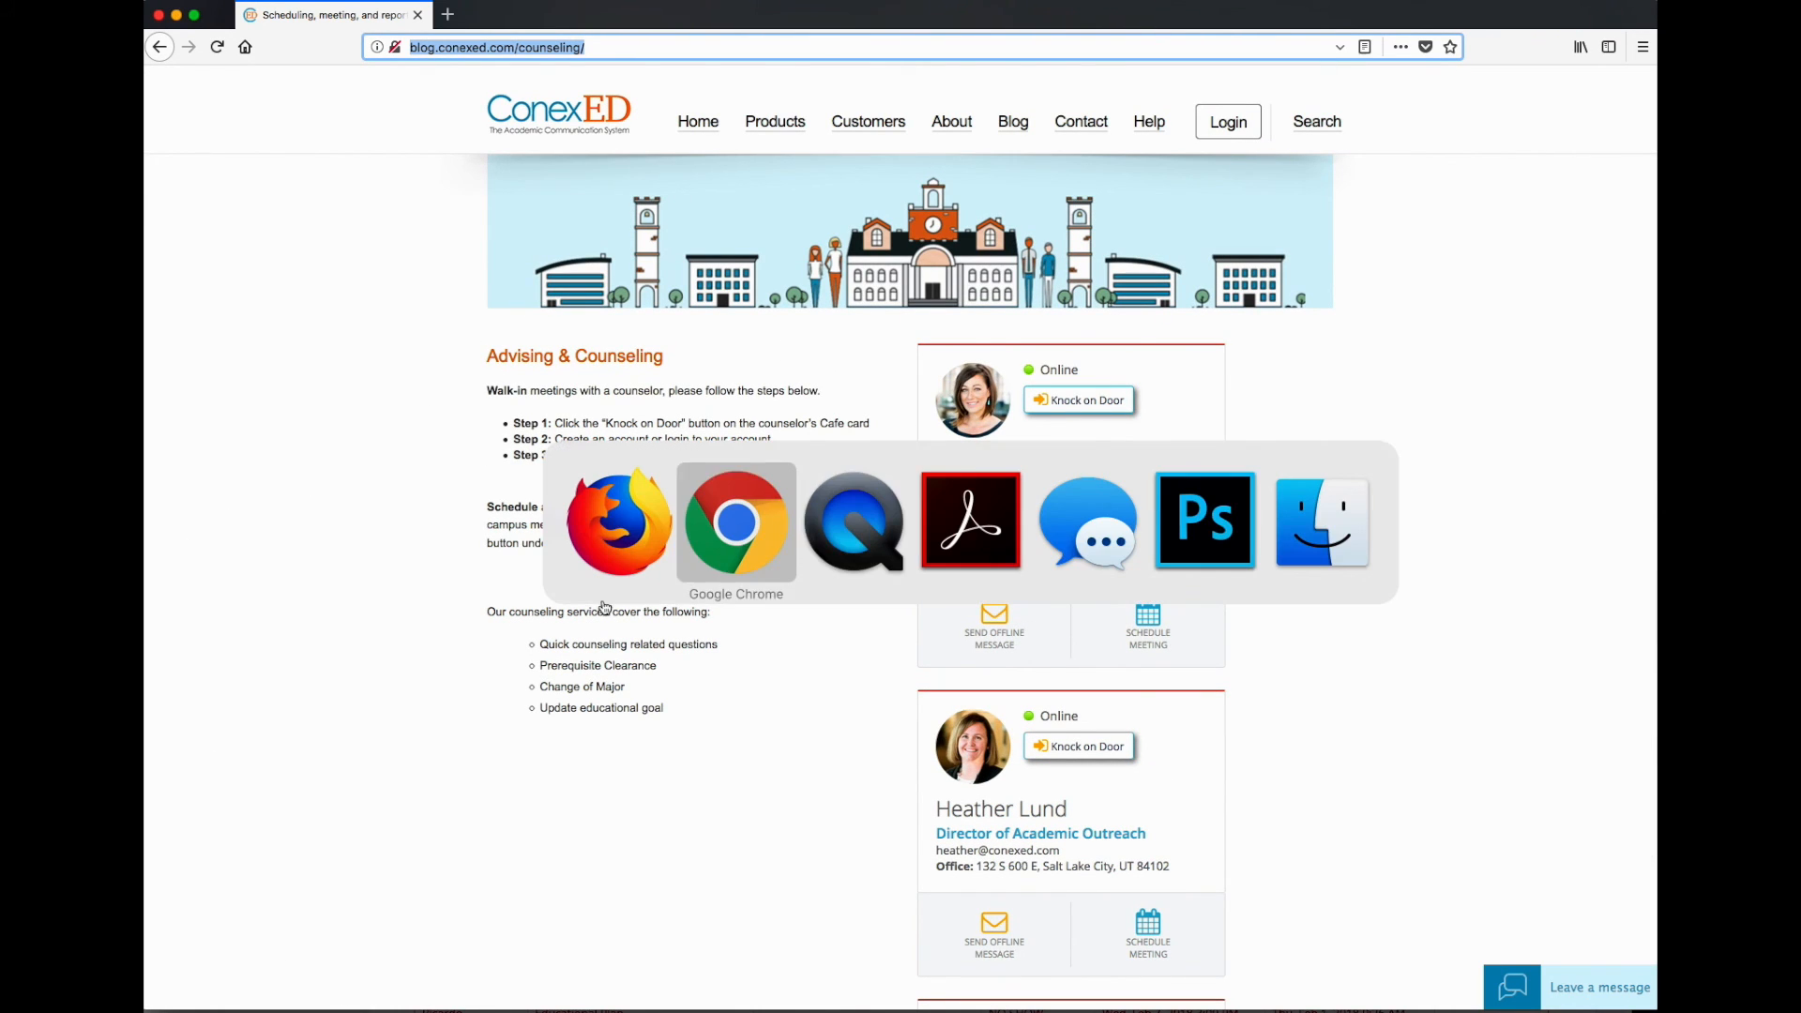
pyautogui.click(777, 522)
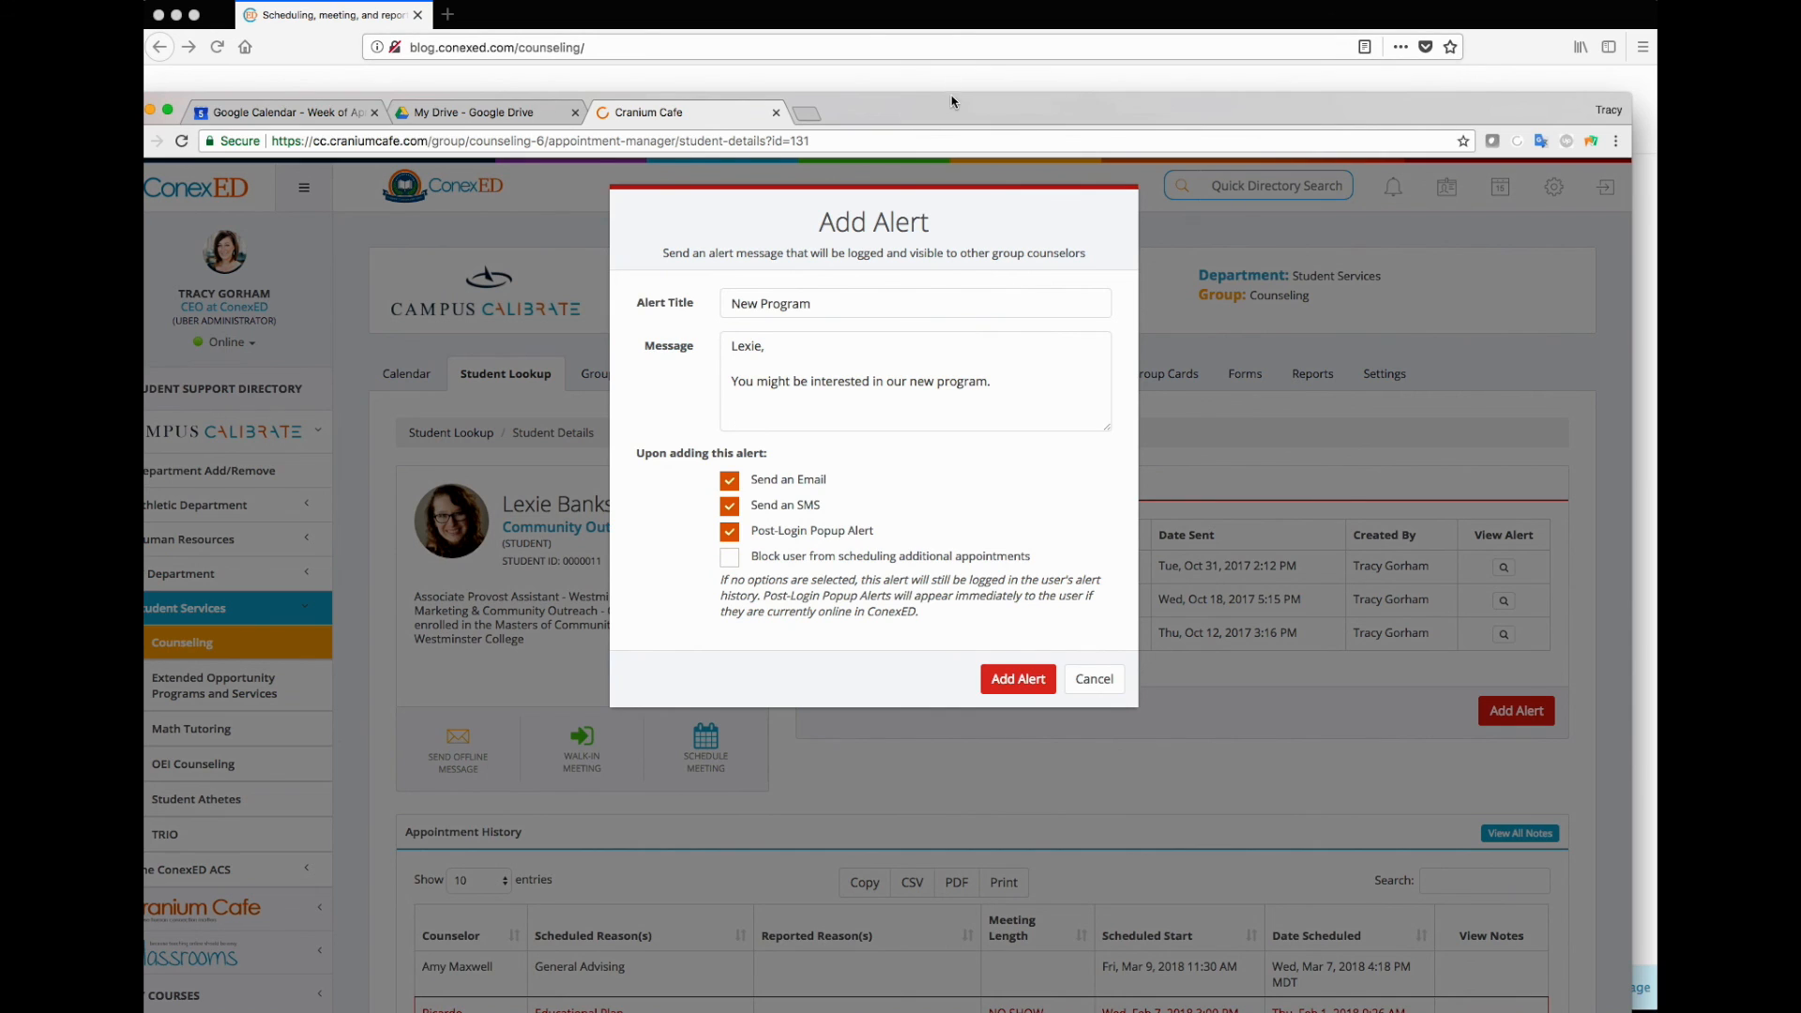
pyautogui.moveTo(952, 100); pyautogui.dragTo(973, 14)
pyautogui.click(896, 320)
pyautogui.press('super+v')
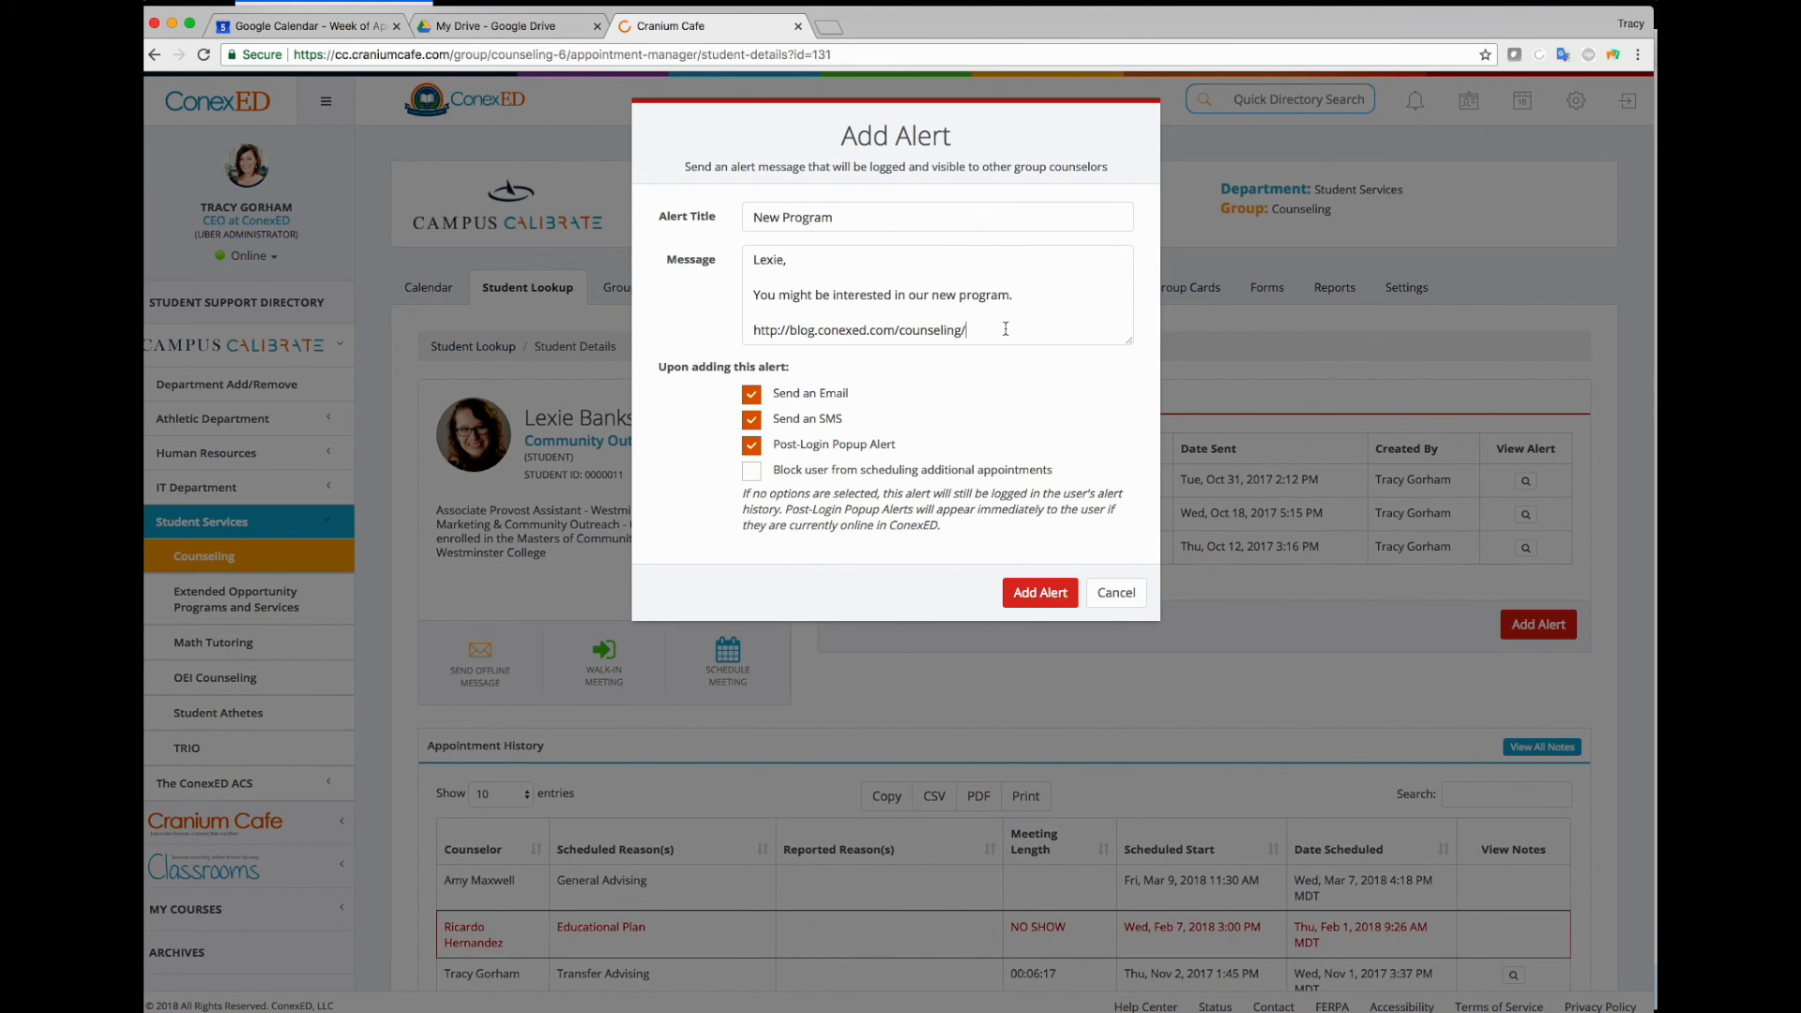
pyautogui.click(1050, 597)
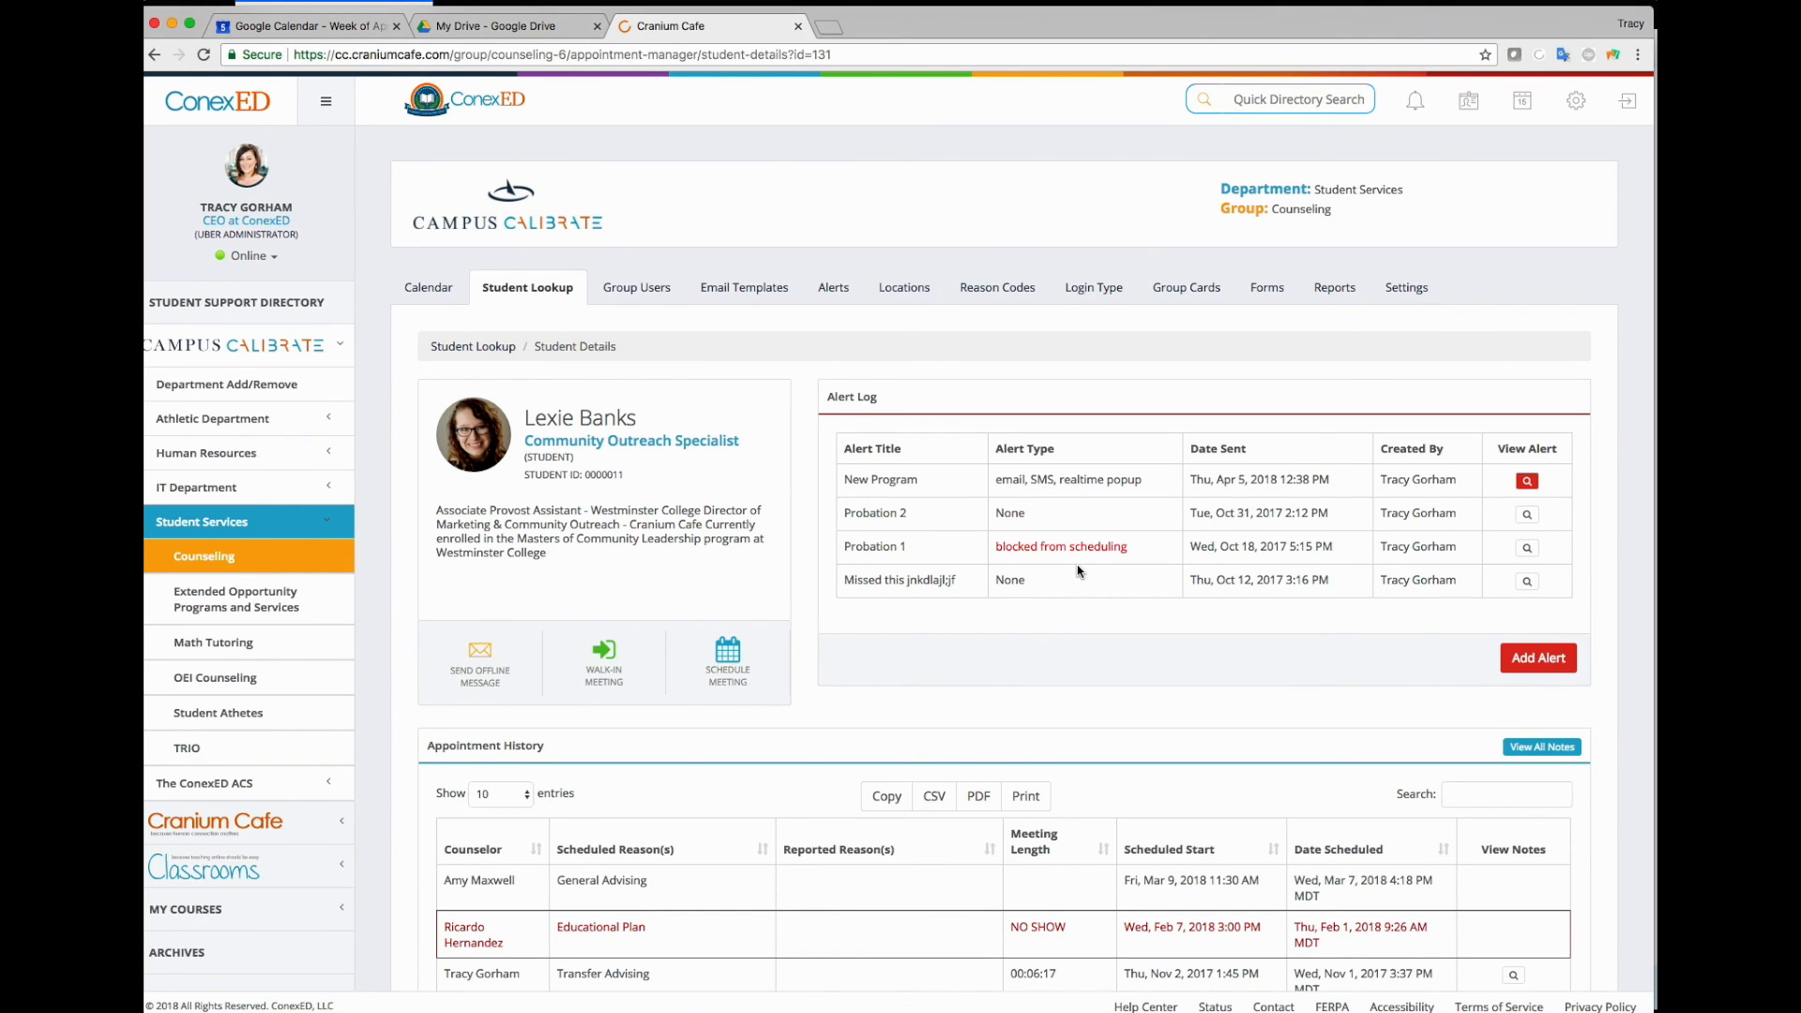
# Review the Counseling group's reason codes and open their management dialog to look over the Academic Advising & Counseling presets
pyautogui.click(1000, 284)
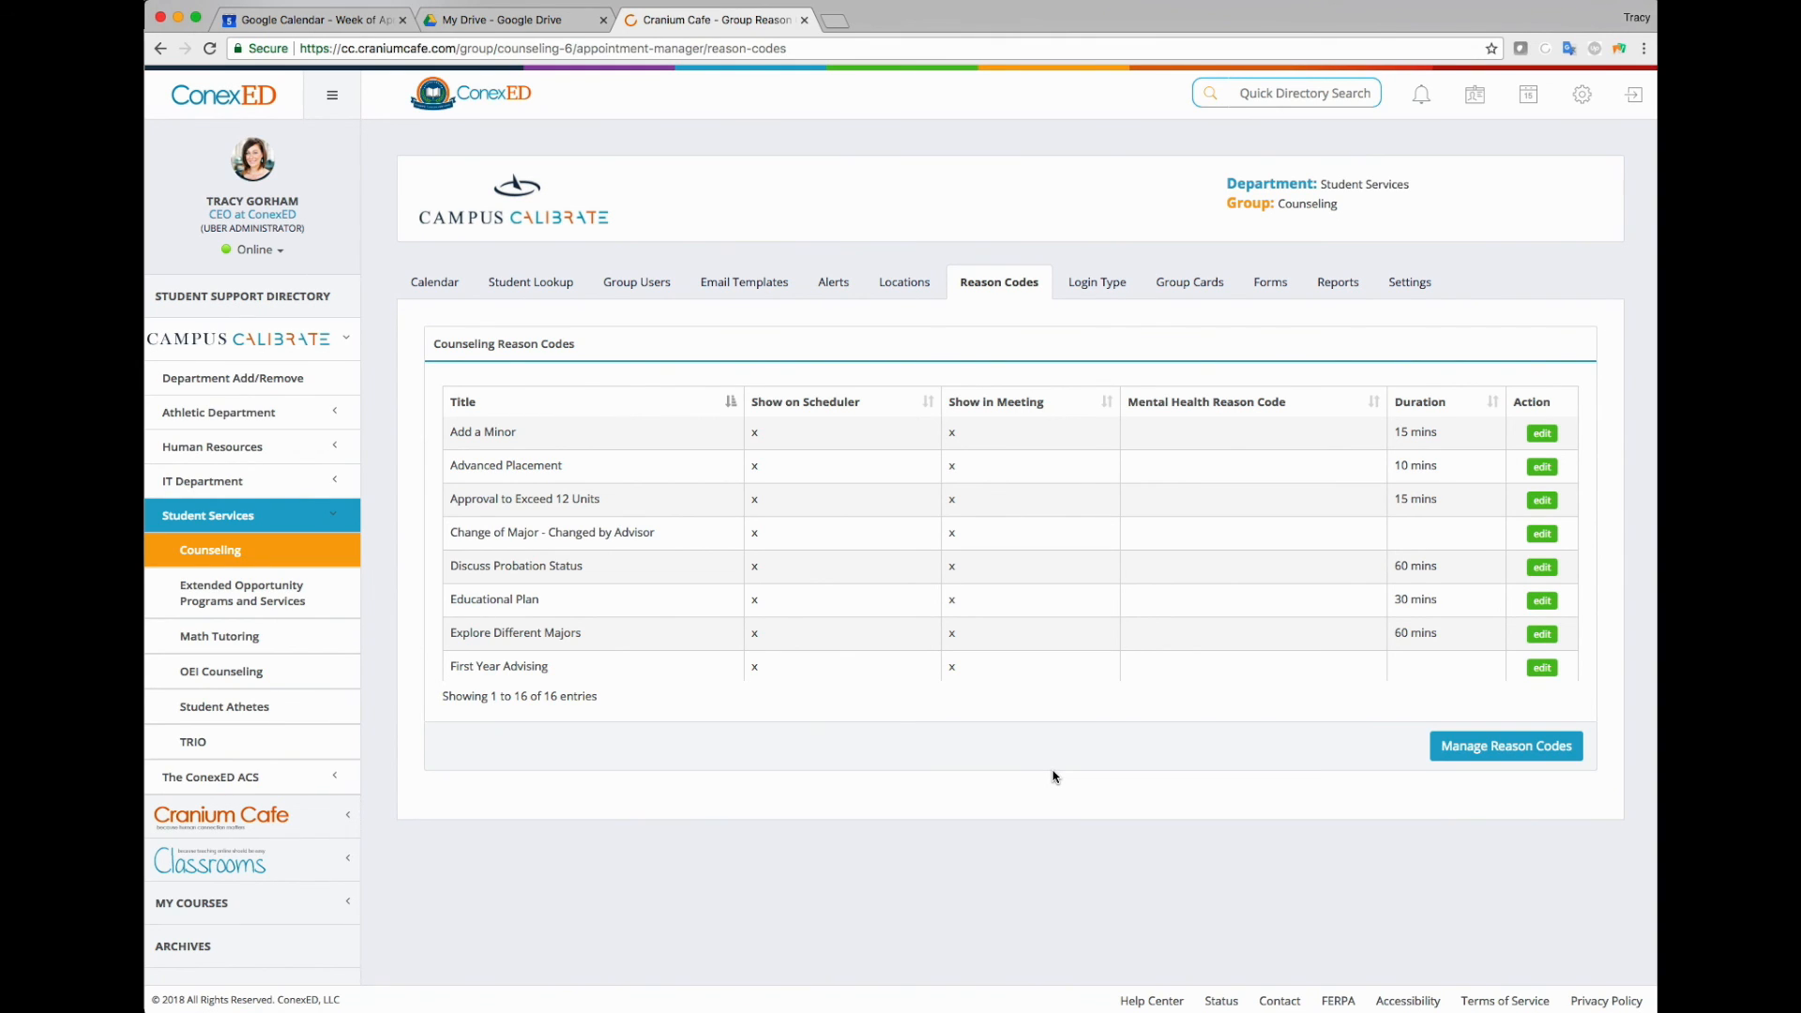
pyautogui.scroll(-2, 637, 591)
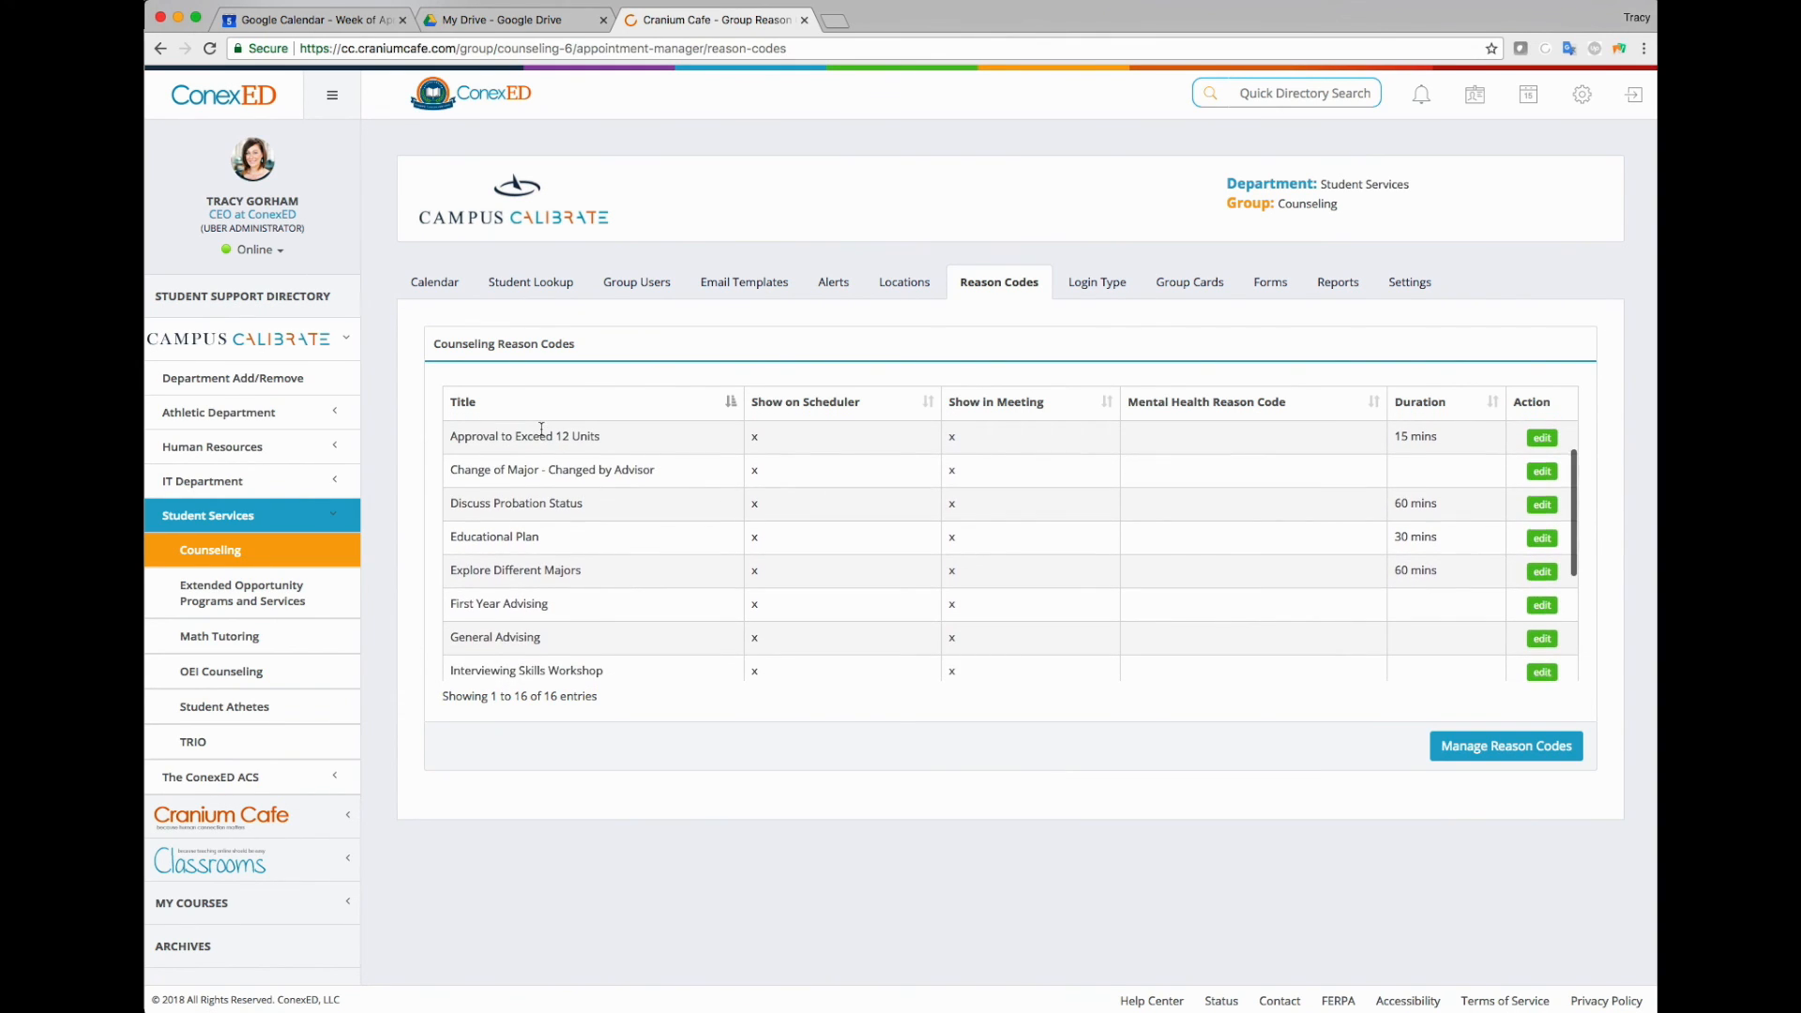
pyautogui.scroll(2, 541, 430)
pyautogui.click(1492, 753)
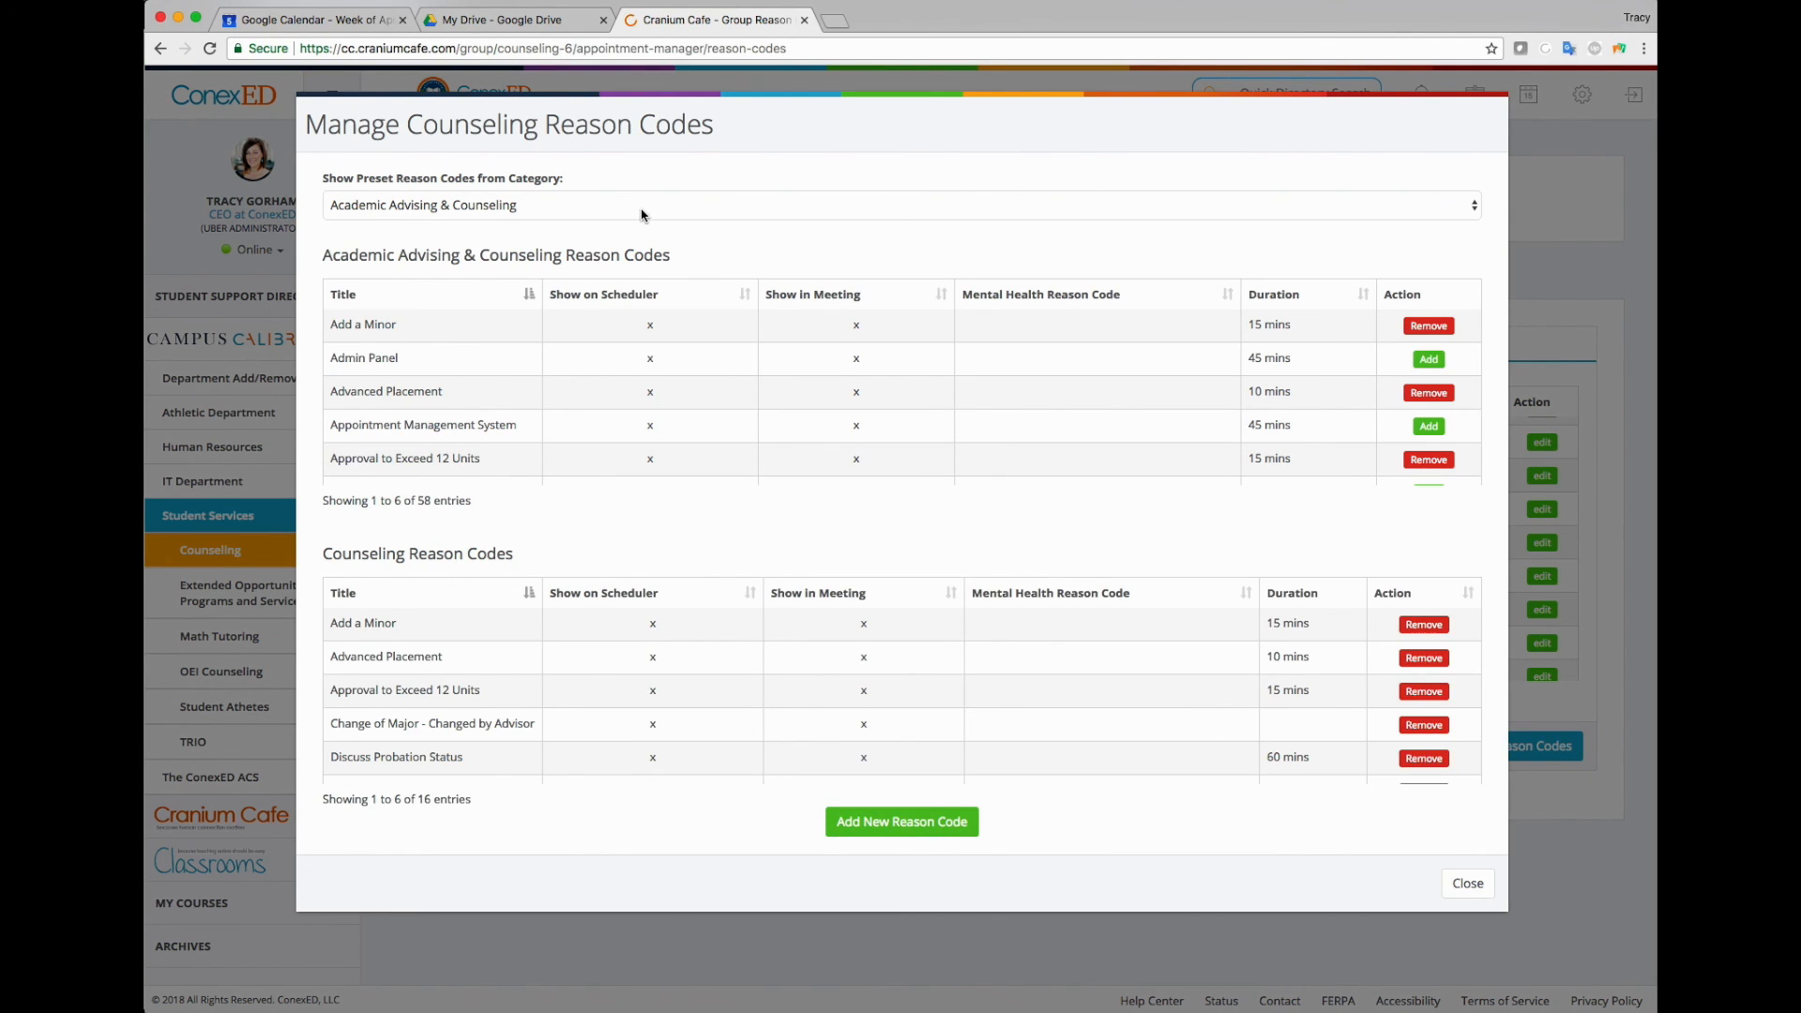
pyautogui.scroll(-2, 802, 390)
# Start a new reason code under Academic Advising & Counseling and look over its ID, display title and description fields
pyautogui.click(914, 827)
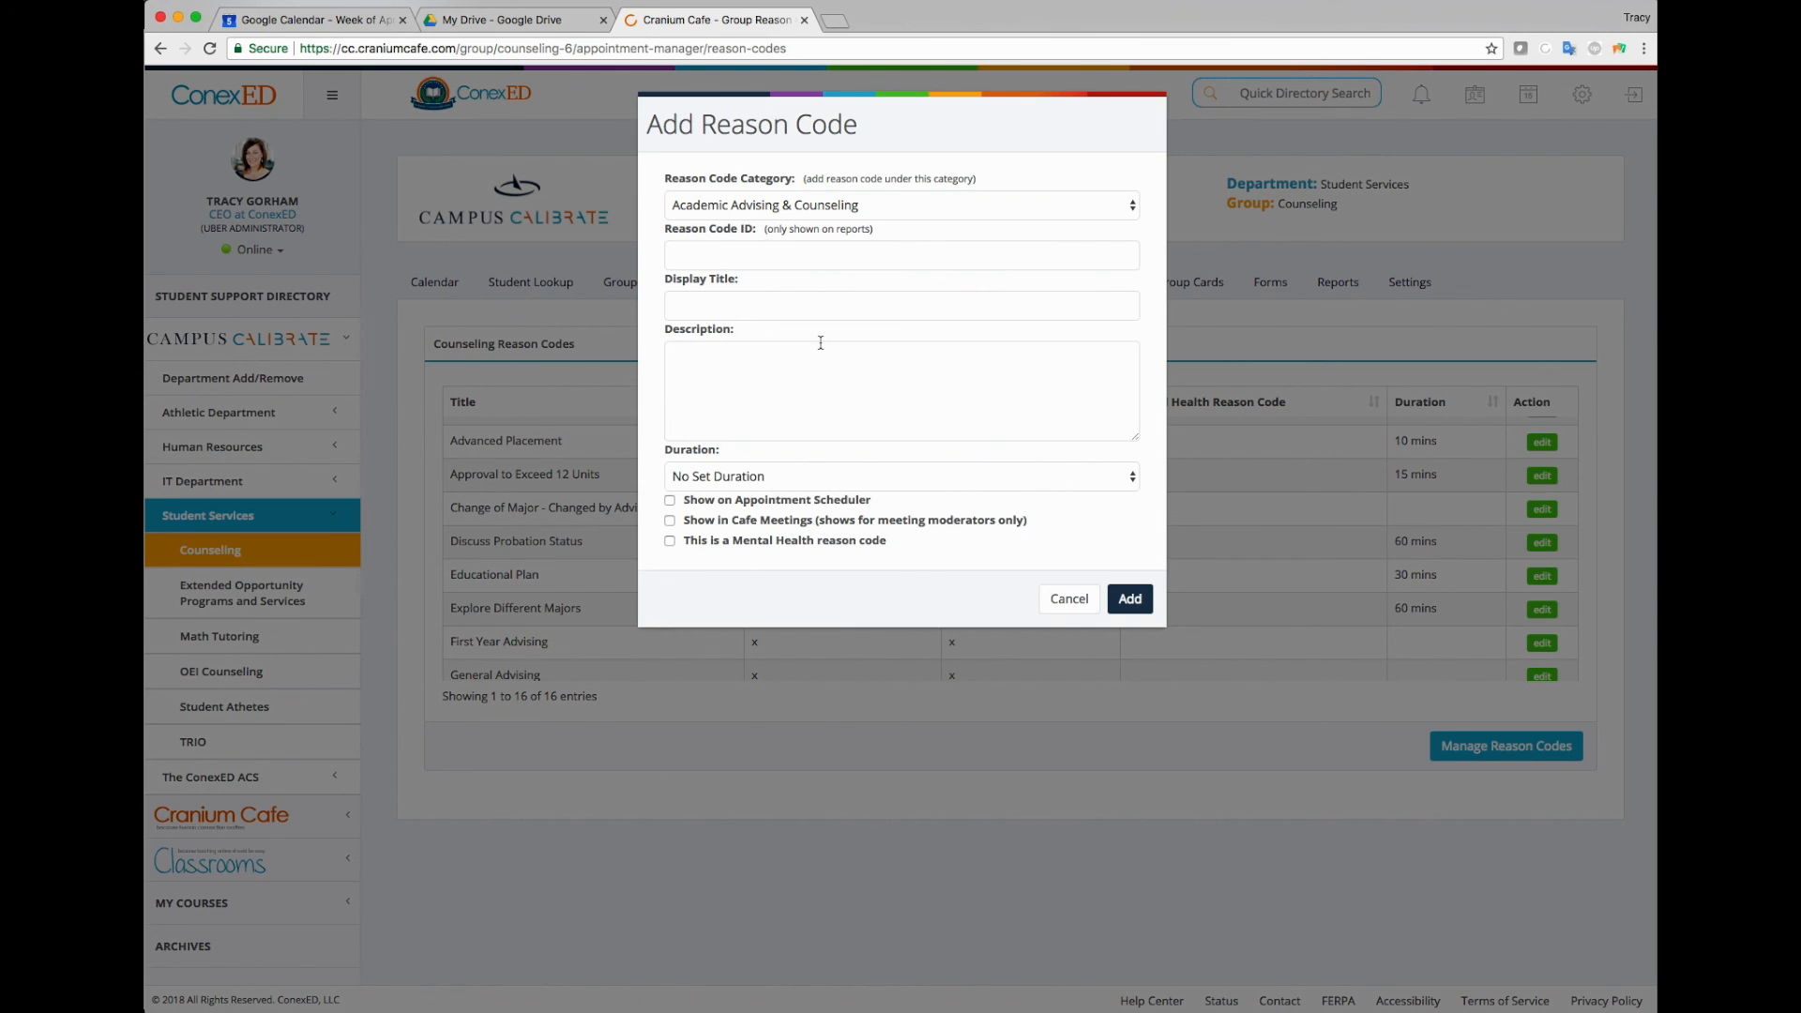
pyautogui.moveTo(771, 231); pyautogui.dragTo(666, 233)
pyautogui.moveTo(750, 281); pyautogui.dragTo(666, 281)
pyautogui.moveTo(772, 329); pyautogui.dragTo(661, 329)
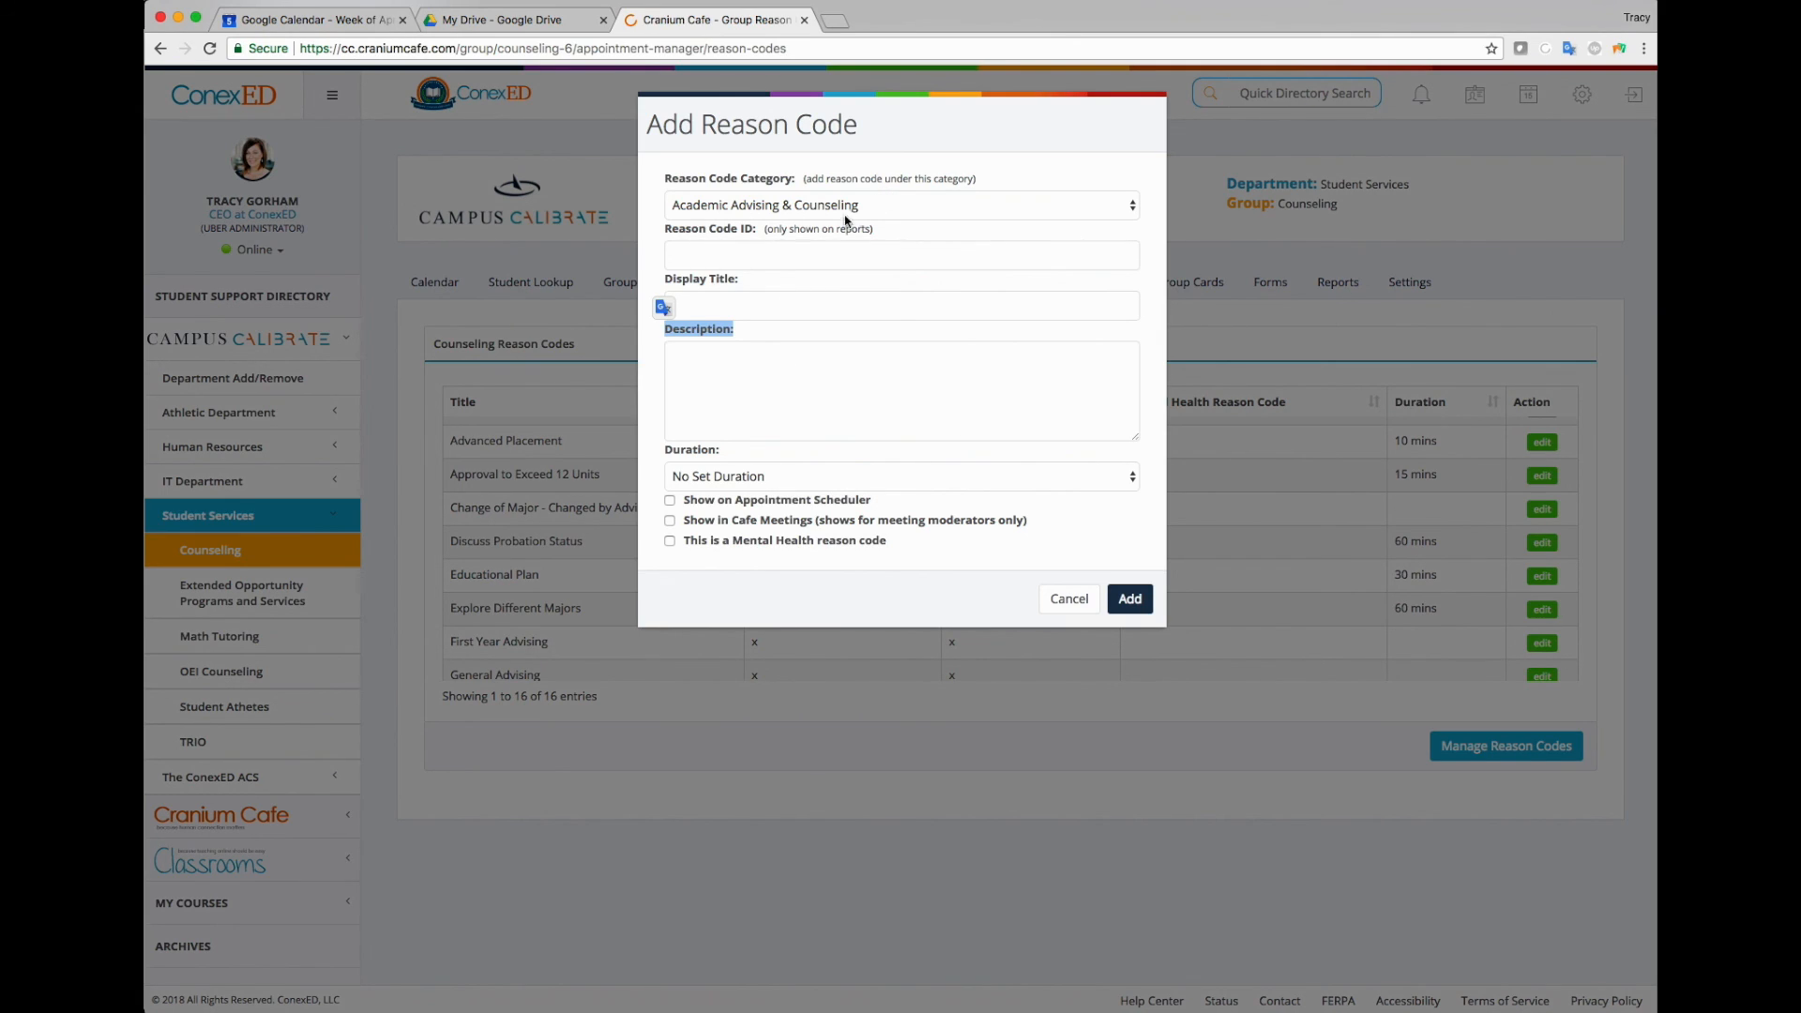
pyautogui.click(719, 307)
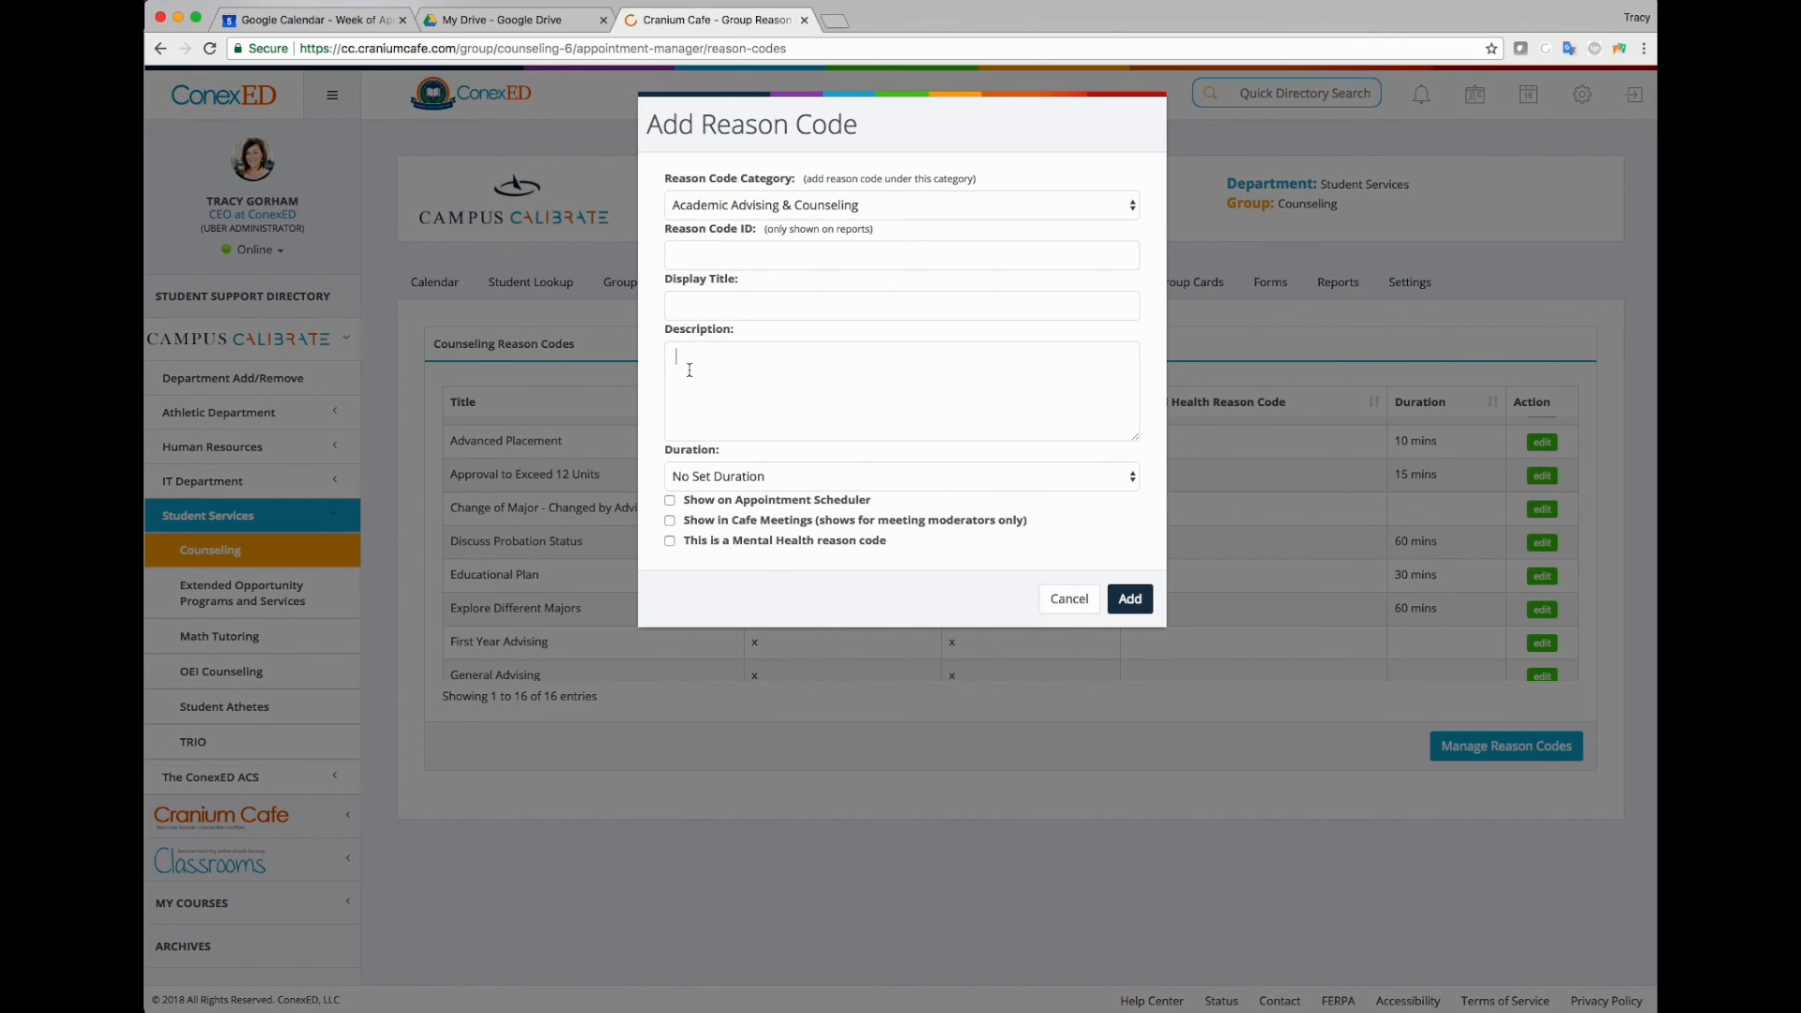
pyautogui.moveTo(665, 330); pyautogui.dragTo(743, 333)
pyautogui.click(709, 371)
# Try a 30-minute duration with display on the appointment scheduler and in Cafe meetings for the new reason code, and cancel it
pyautogui.click(718, 482)
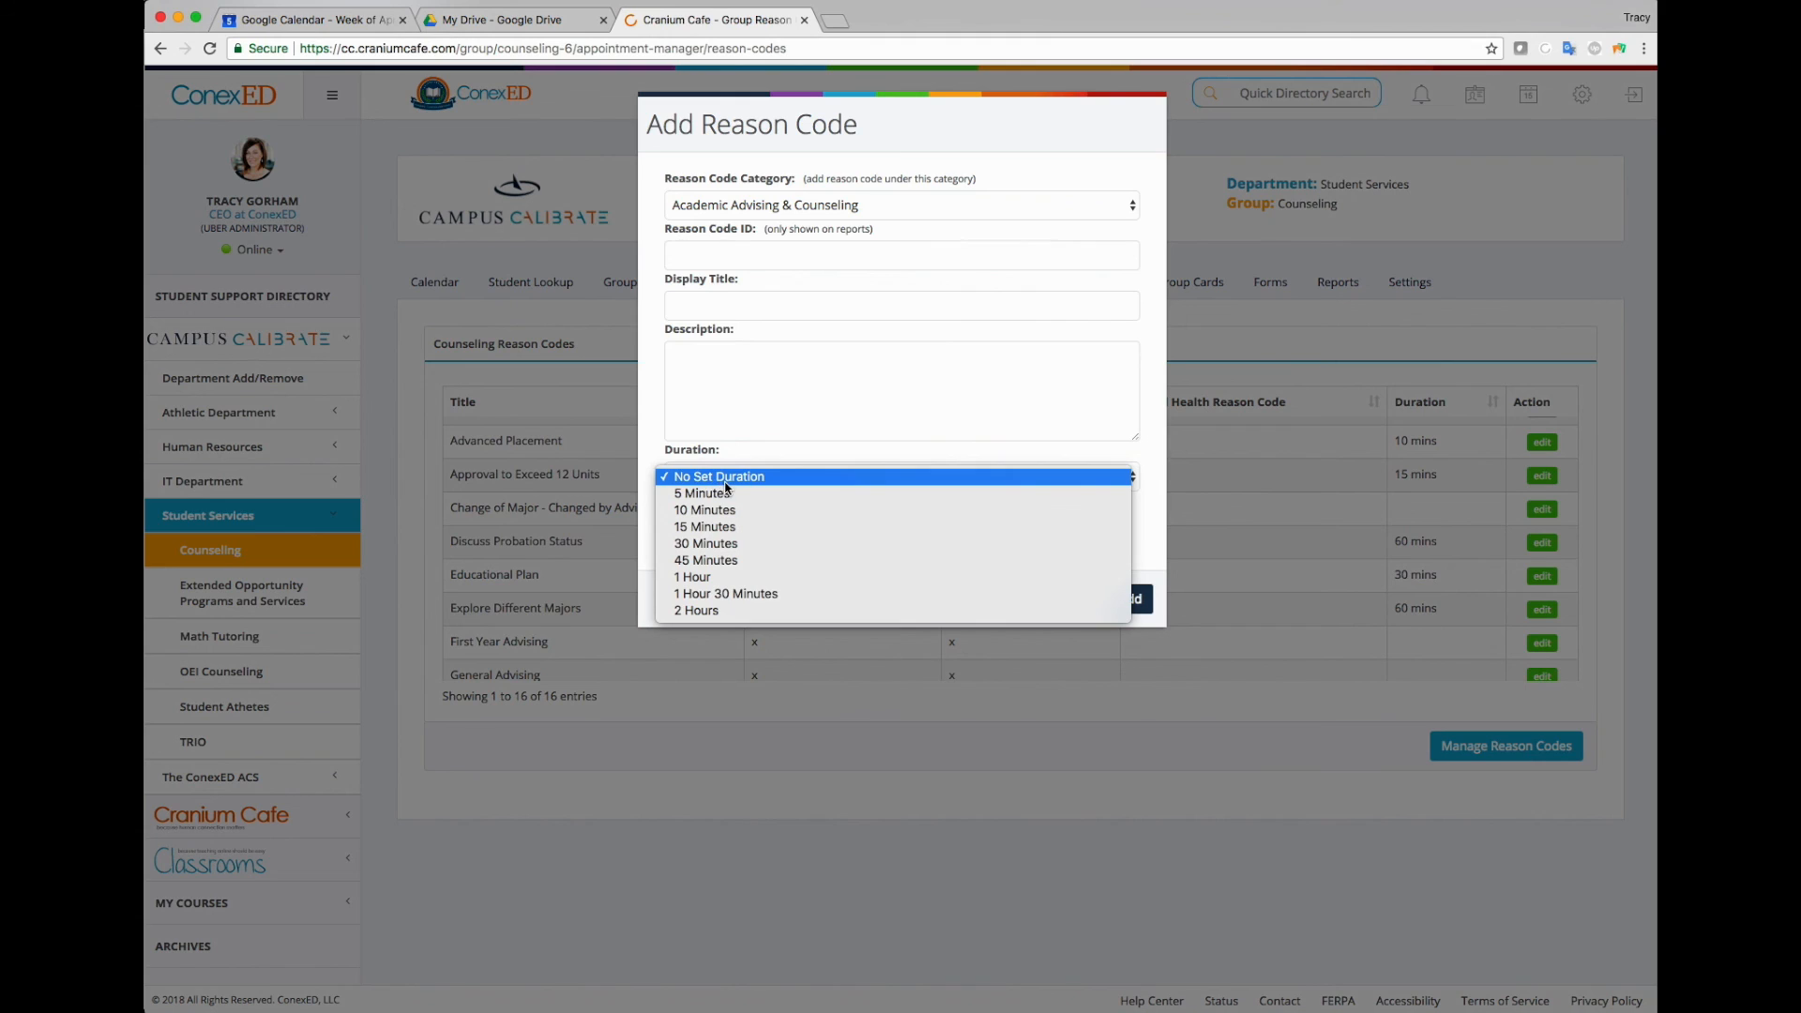
pyautogui.click(707, 544)
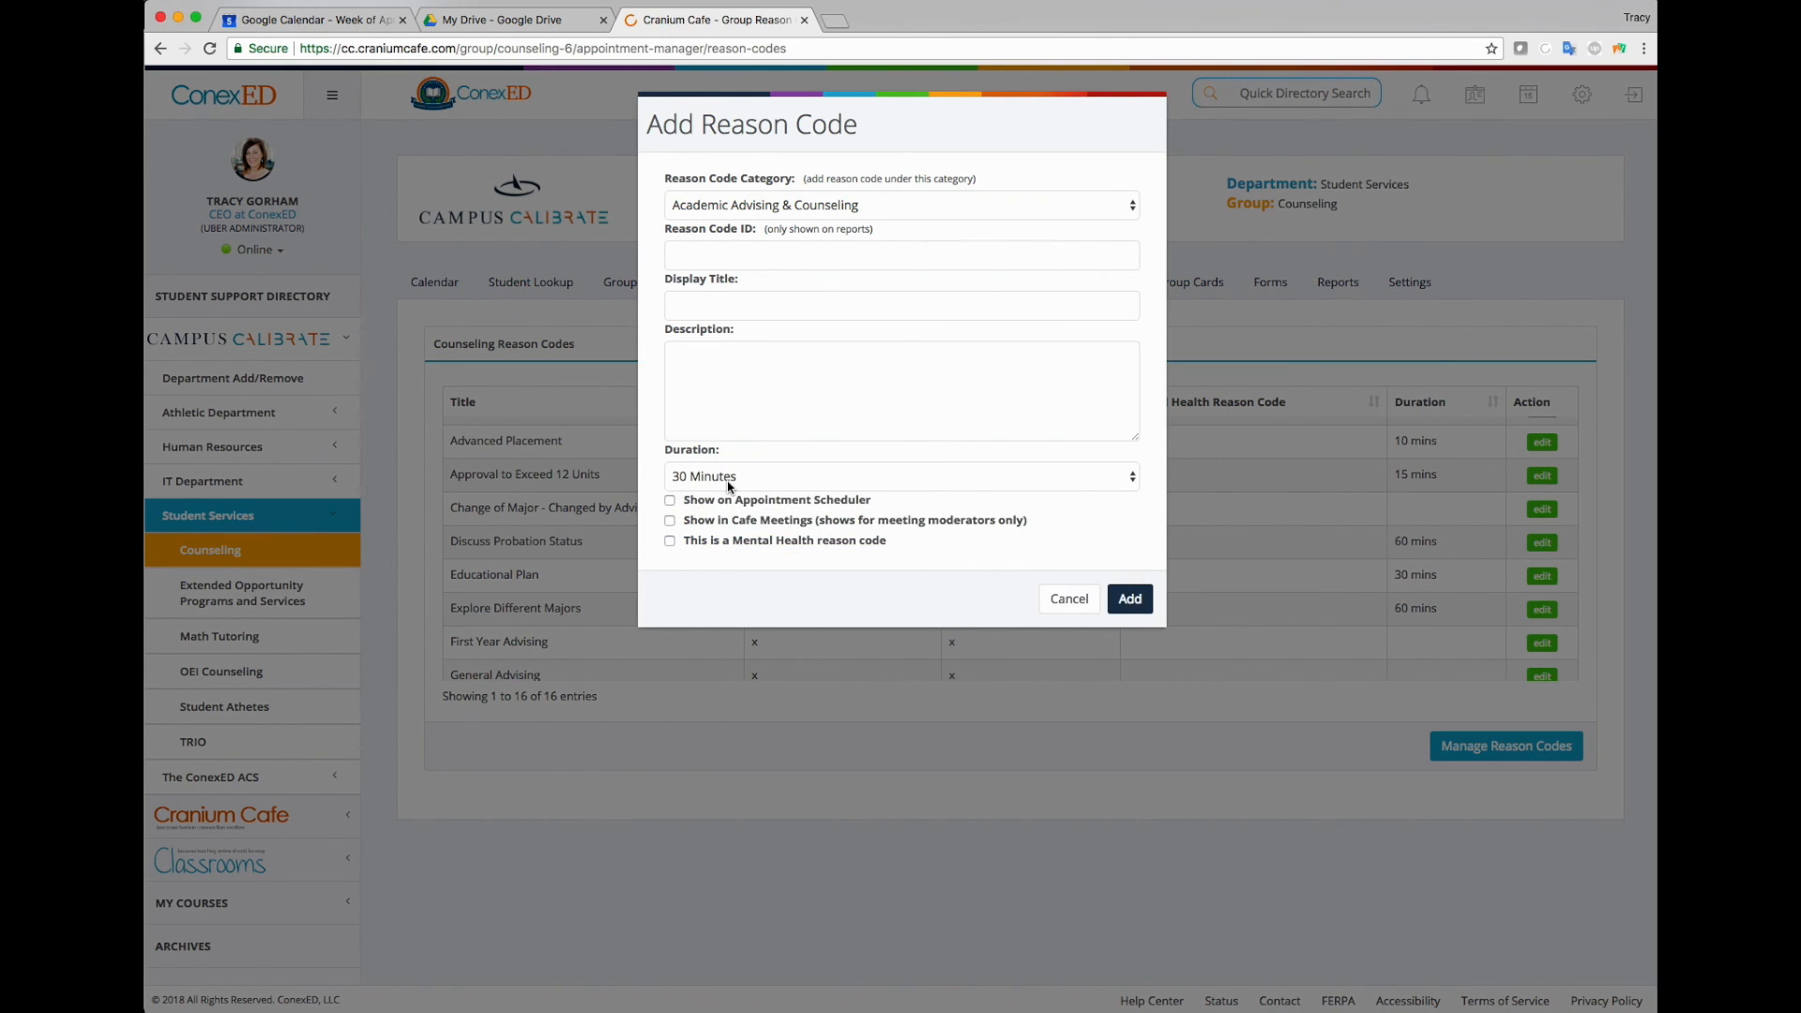
pyautogui.click(704, 504)
pyautogui.click(709, 525)
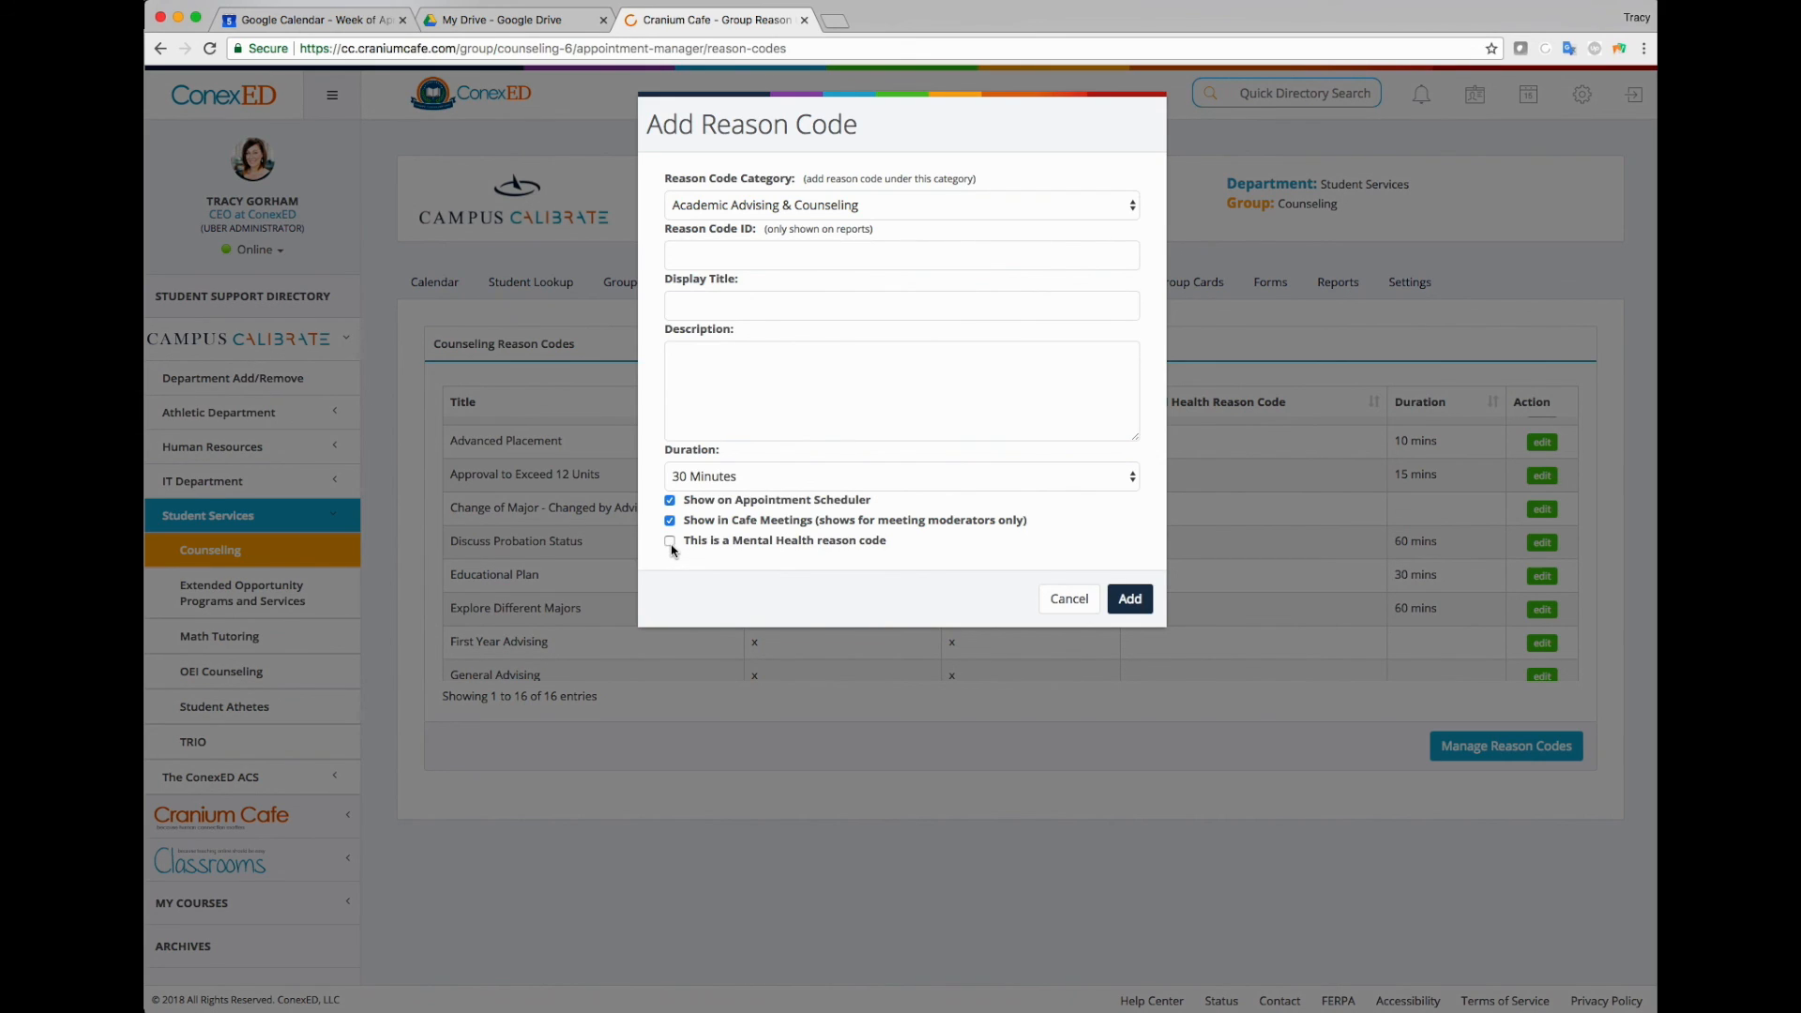
pyautogui.click(1069, 600)
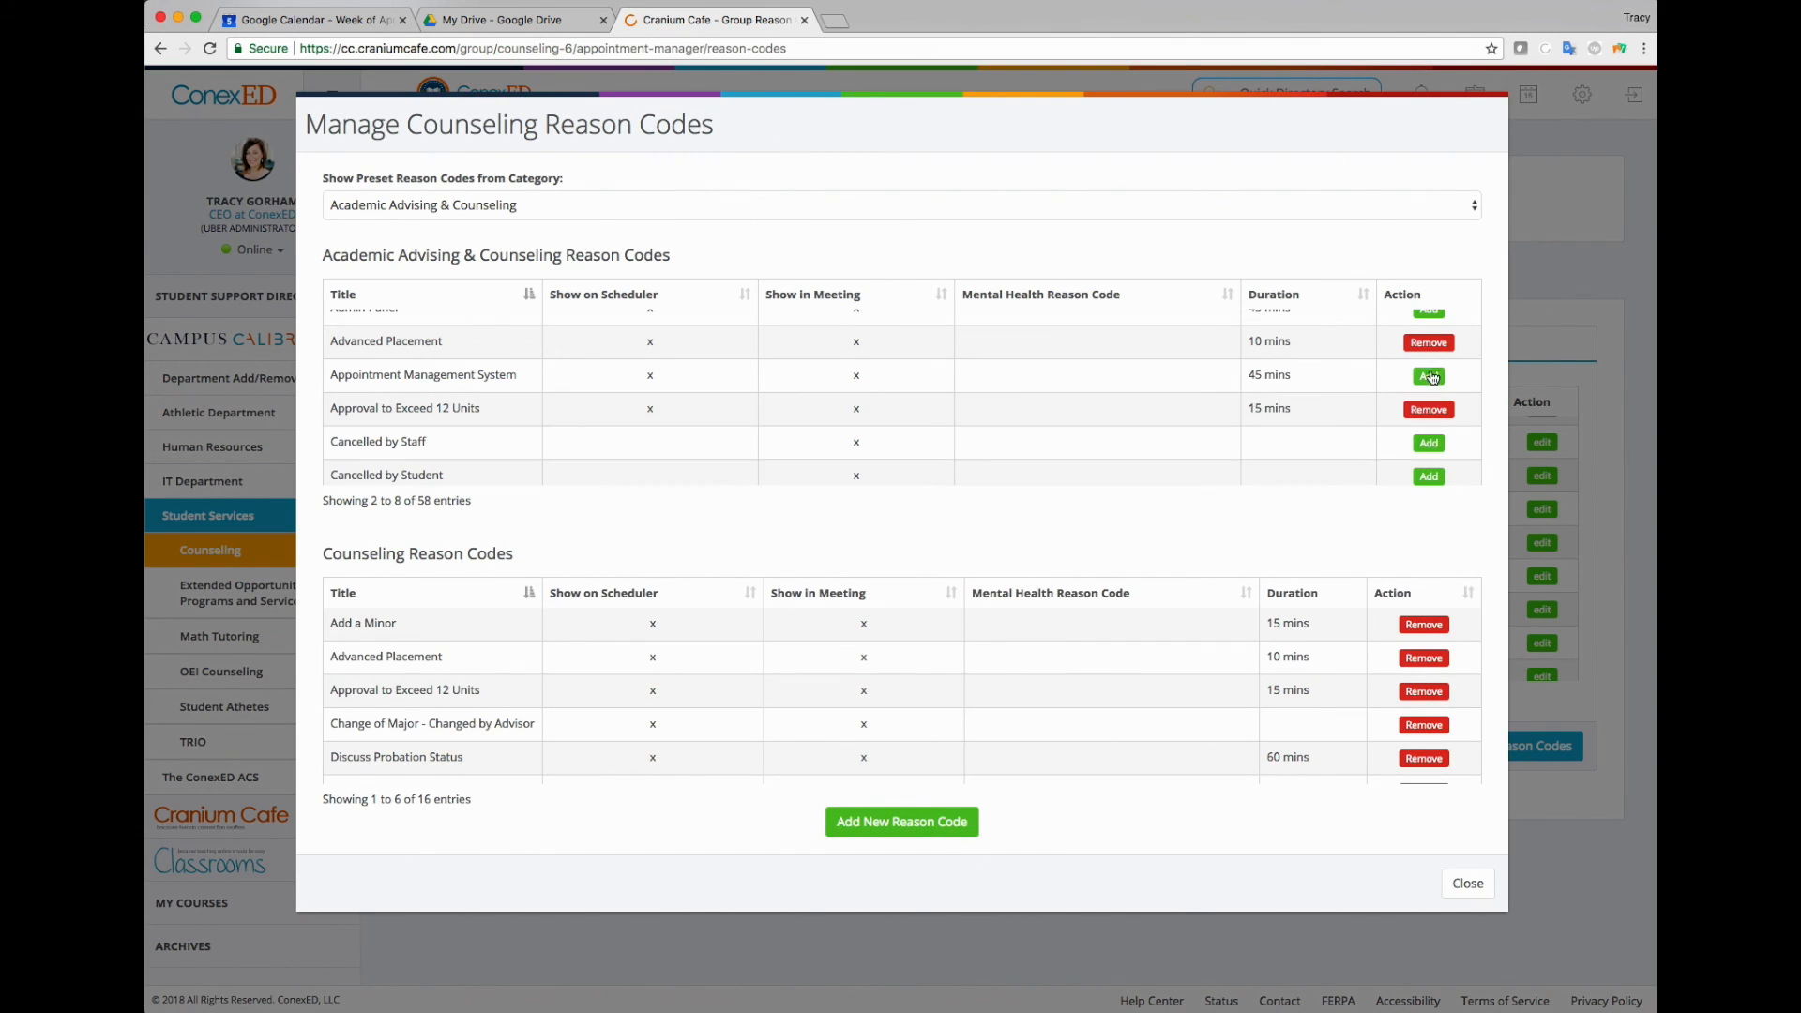
# Look through the preset and Counseling reason code lists and close the management dialog
pyautogui.scroll(-3, 1240, 726)
pyautogui.scroll(-5, 1240, 726)
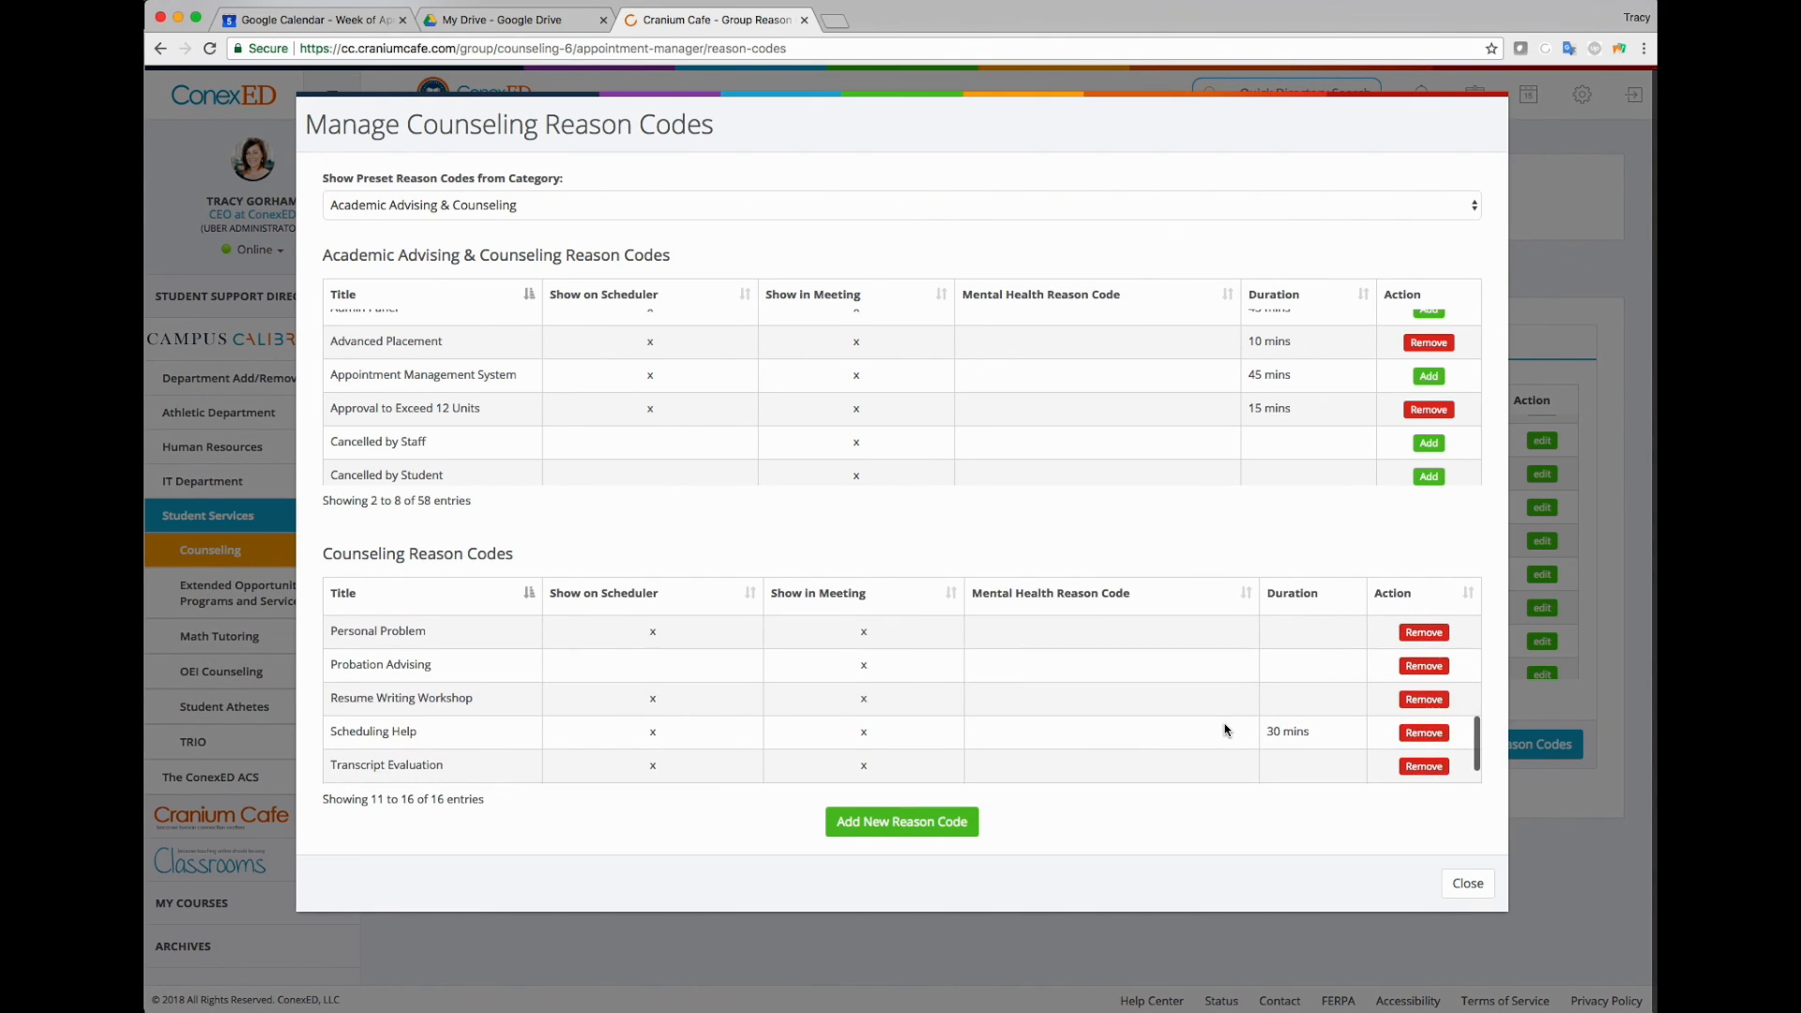
pyautogui.click(1466, 883)
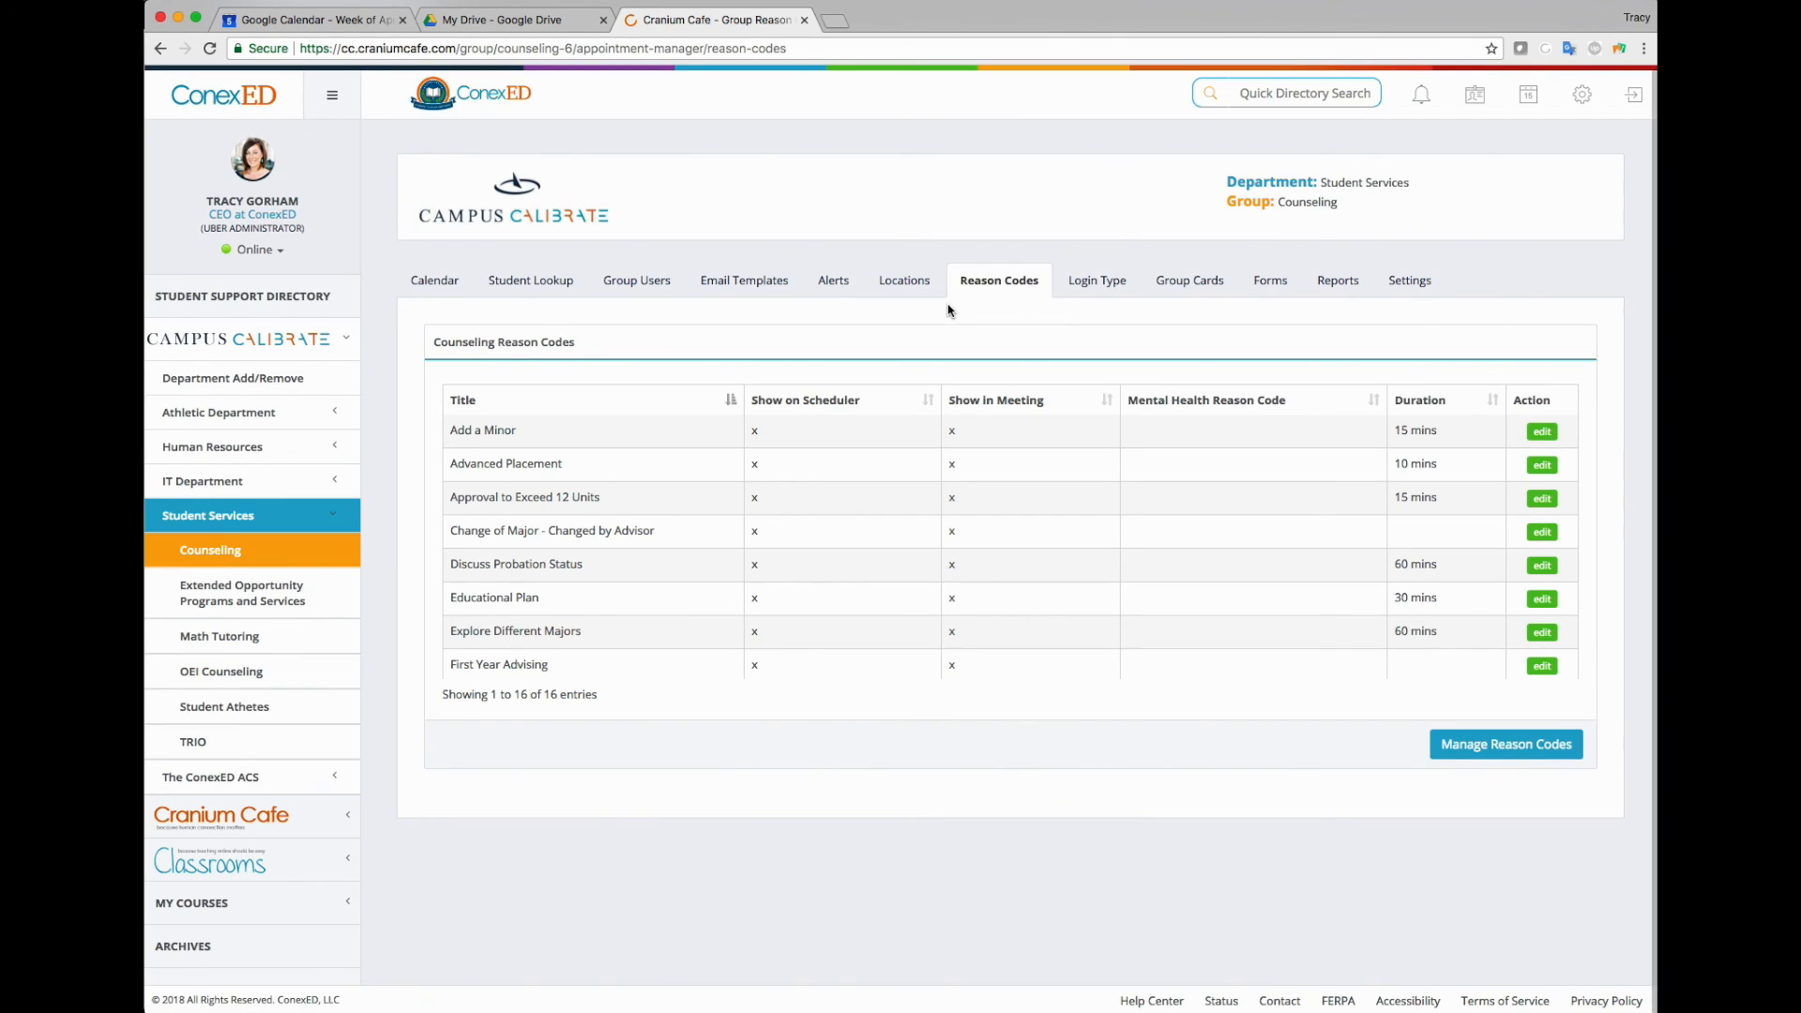
# Enable Facebook and LinkedIn OAuth among the Counseling group's login types and preview the login form
pyautogui.click(1097, 282)
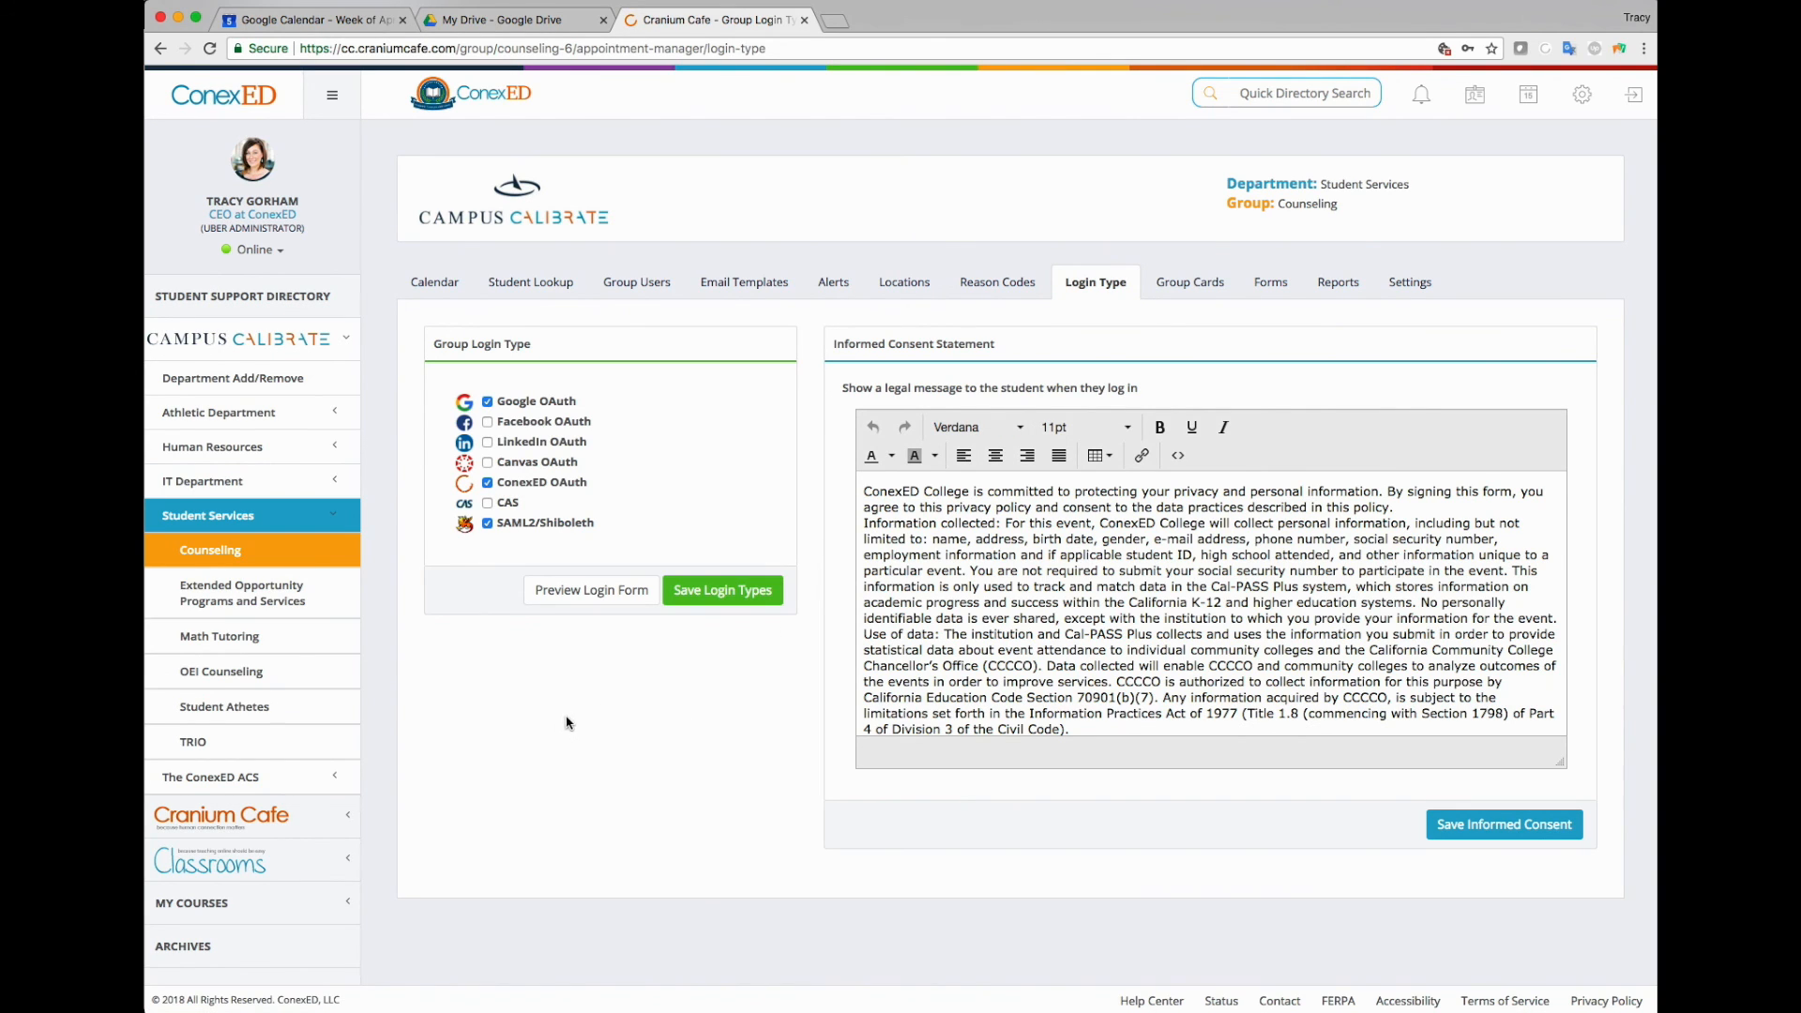
pyautogui.click(487, 422)
pyautogui.click(487, 442)
pyautogui.click(598, 591)
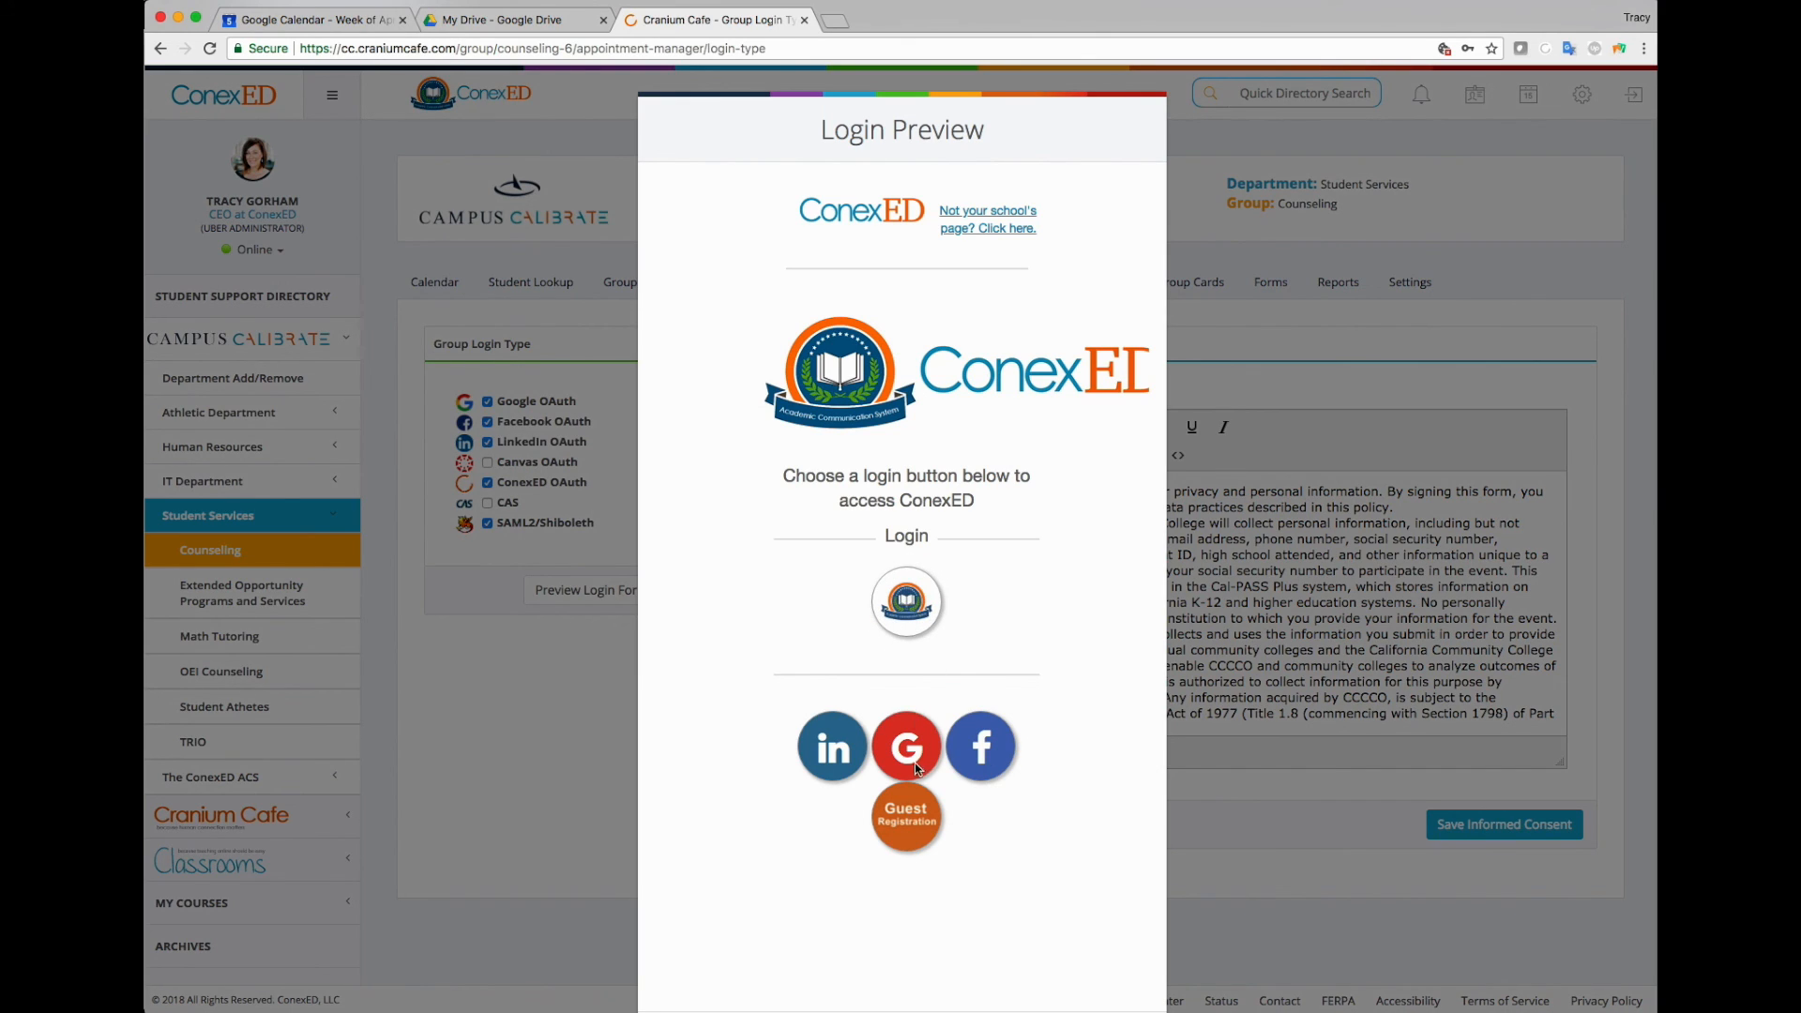
pyautogui.click(544, 723)
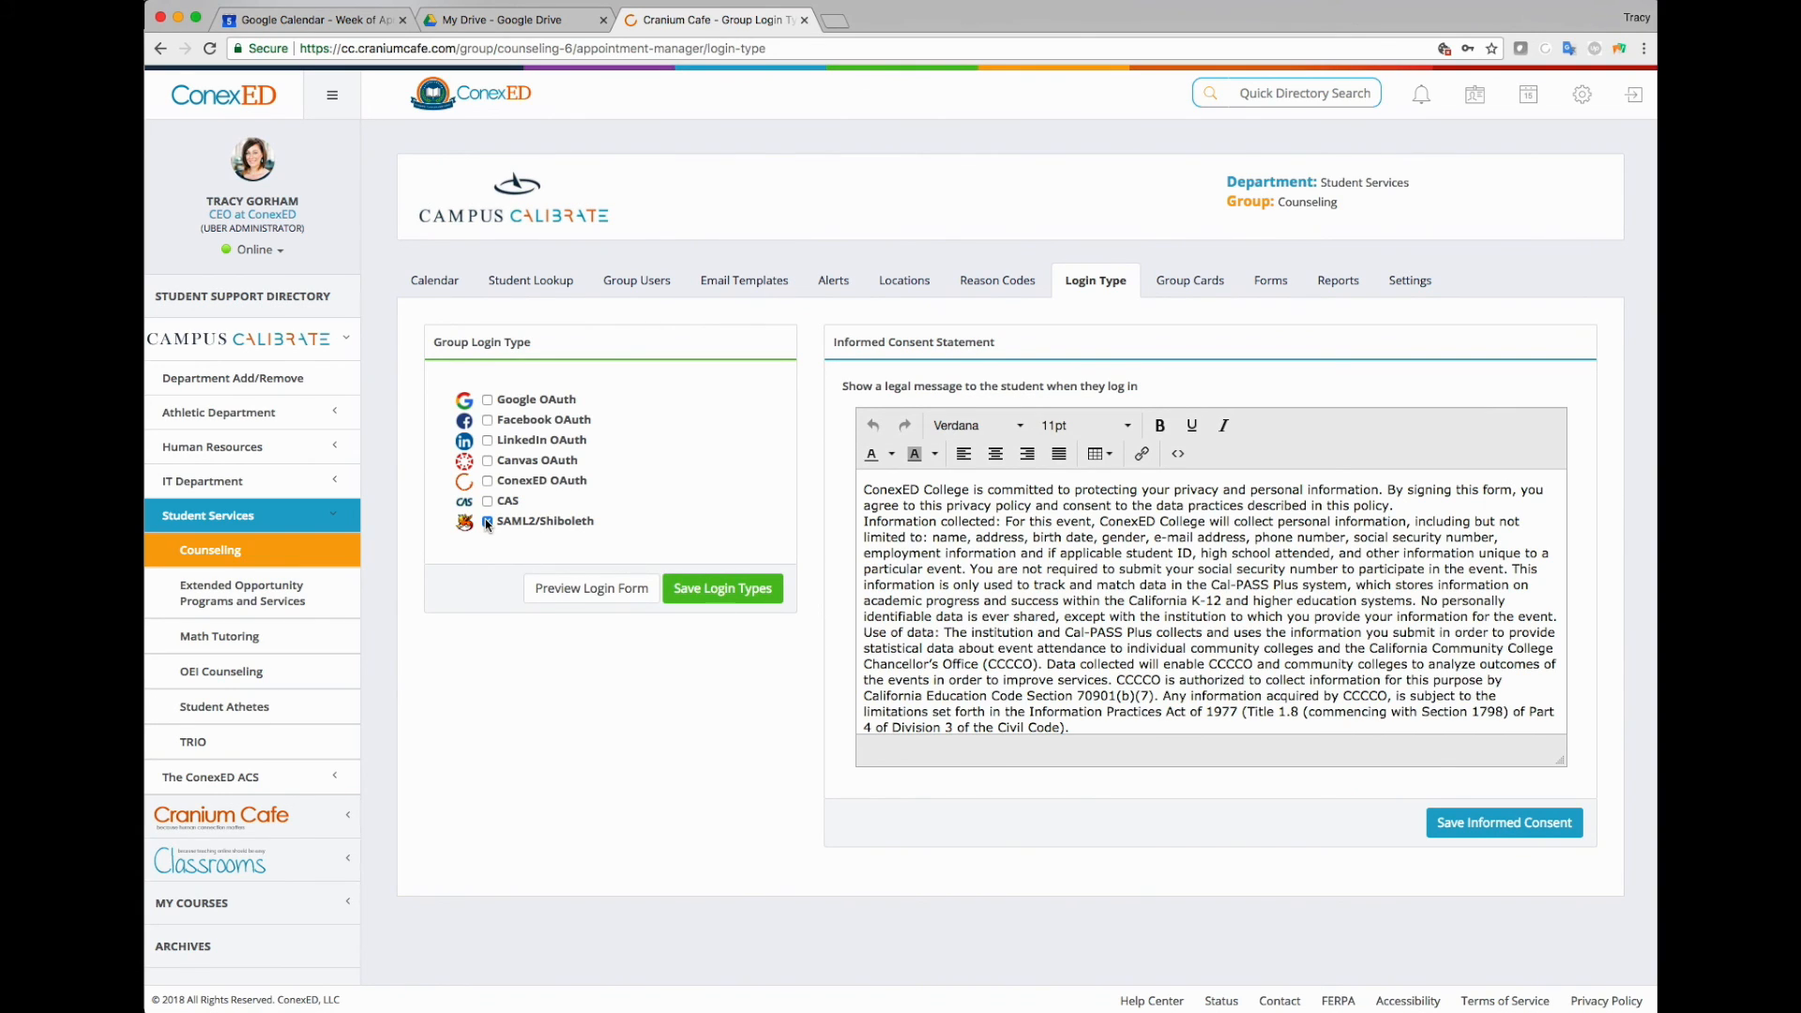
# Preview the login form with only SAML2/Shiboleth enabled and read through the Informed Consent Statement
pyautogui.click(582, 589)
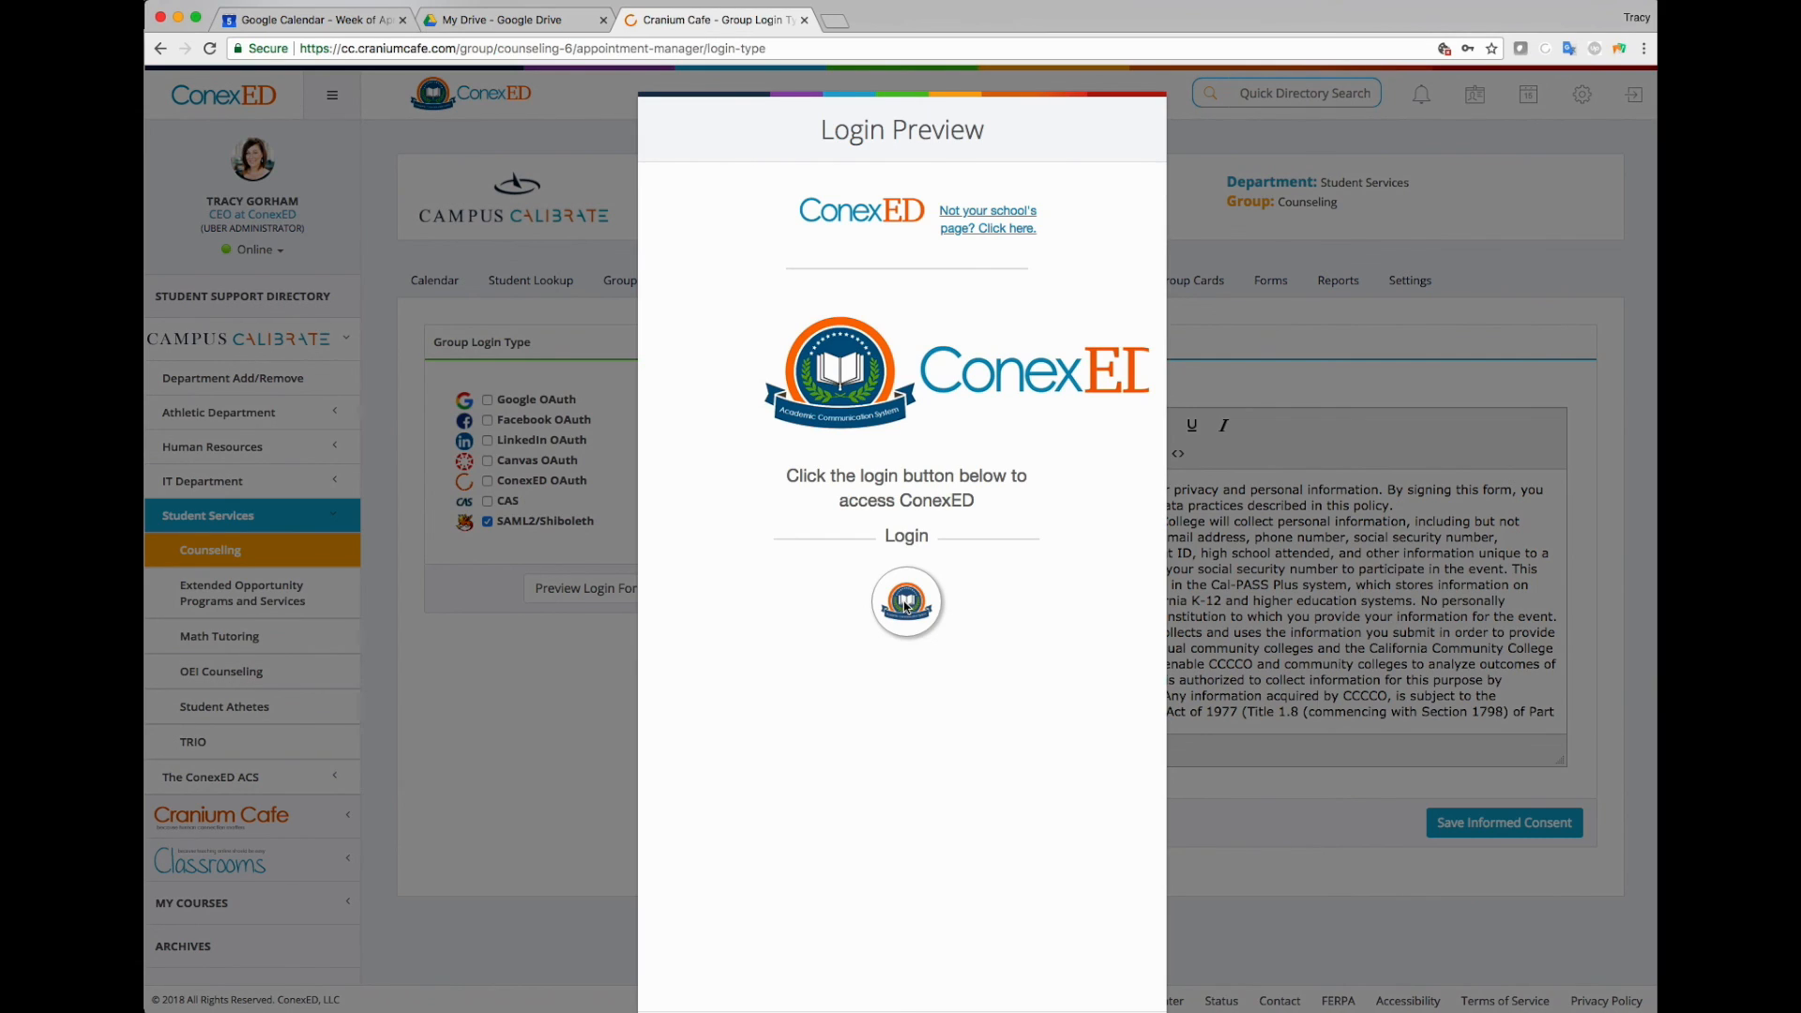
pyautogui.click(543, 711)
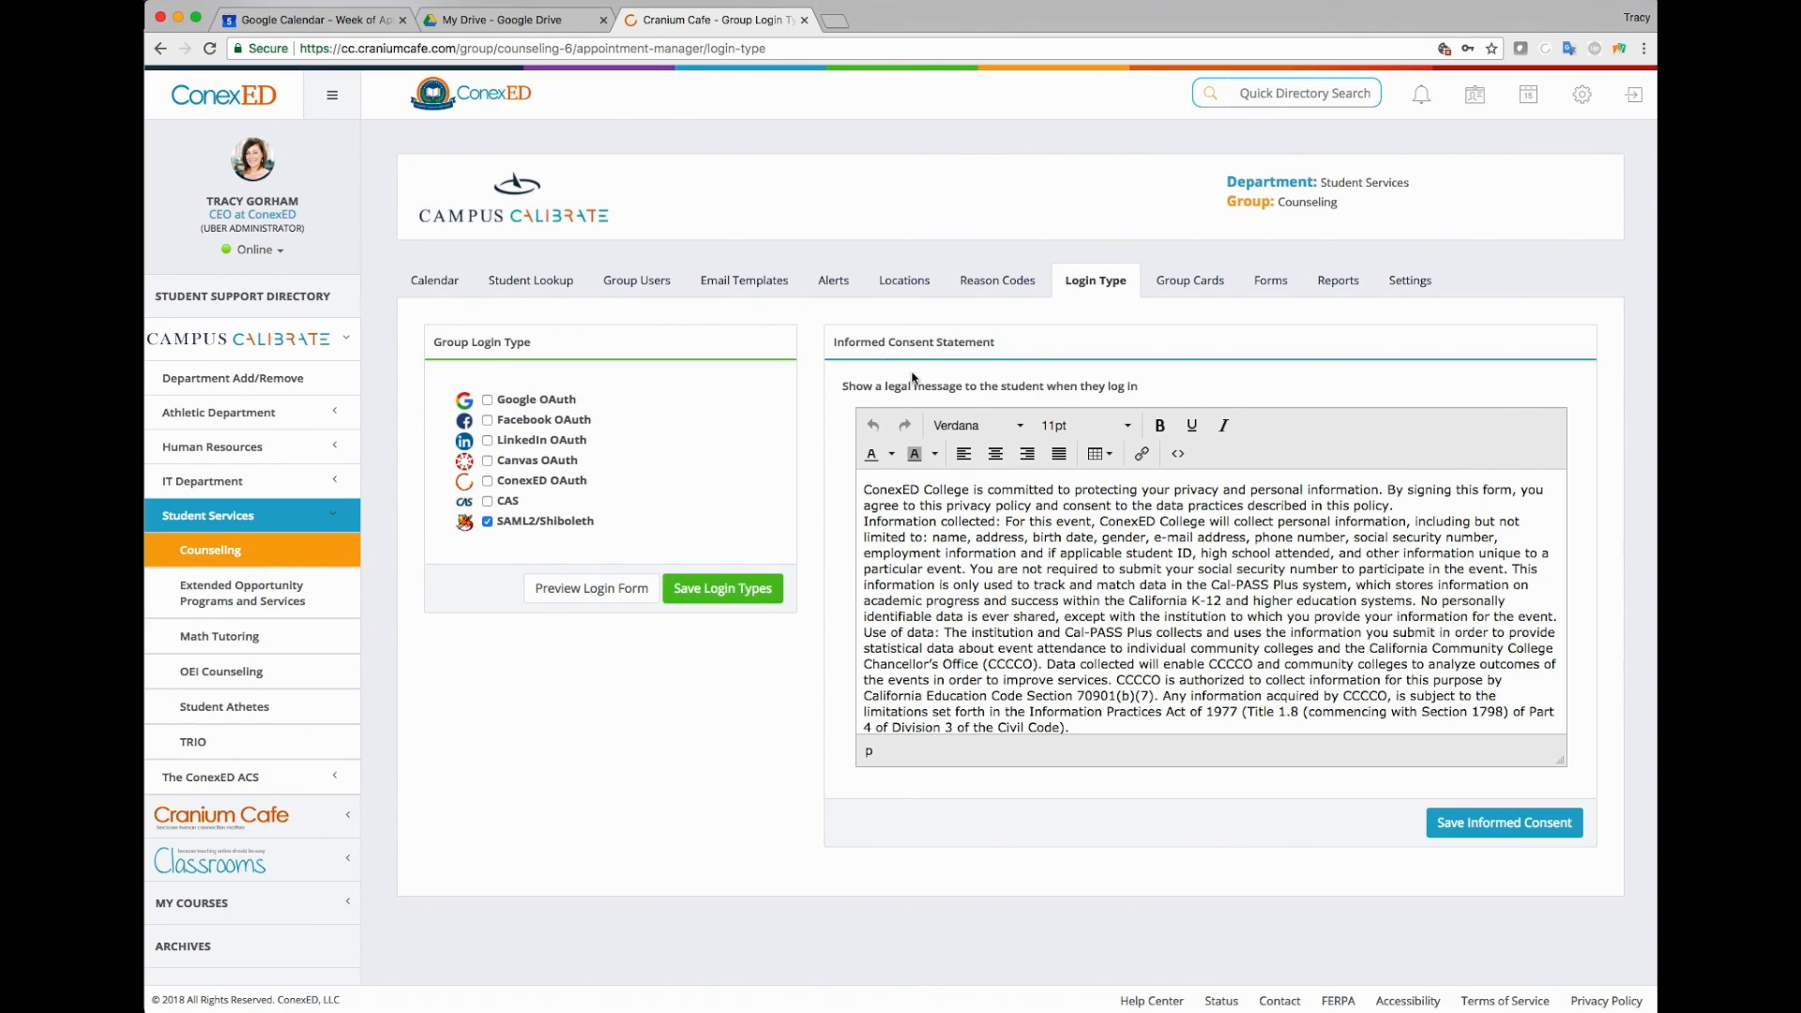
pyautogui.moveTo(829, 347); pyautogui.dragTo(1008, 348)
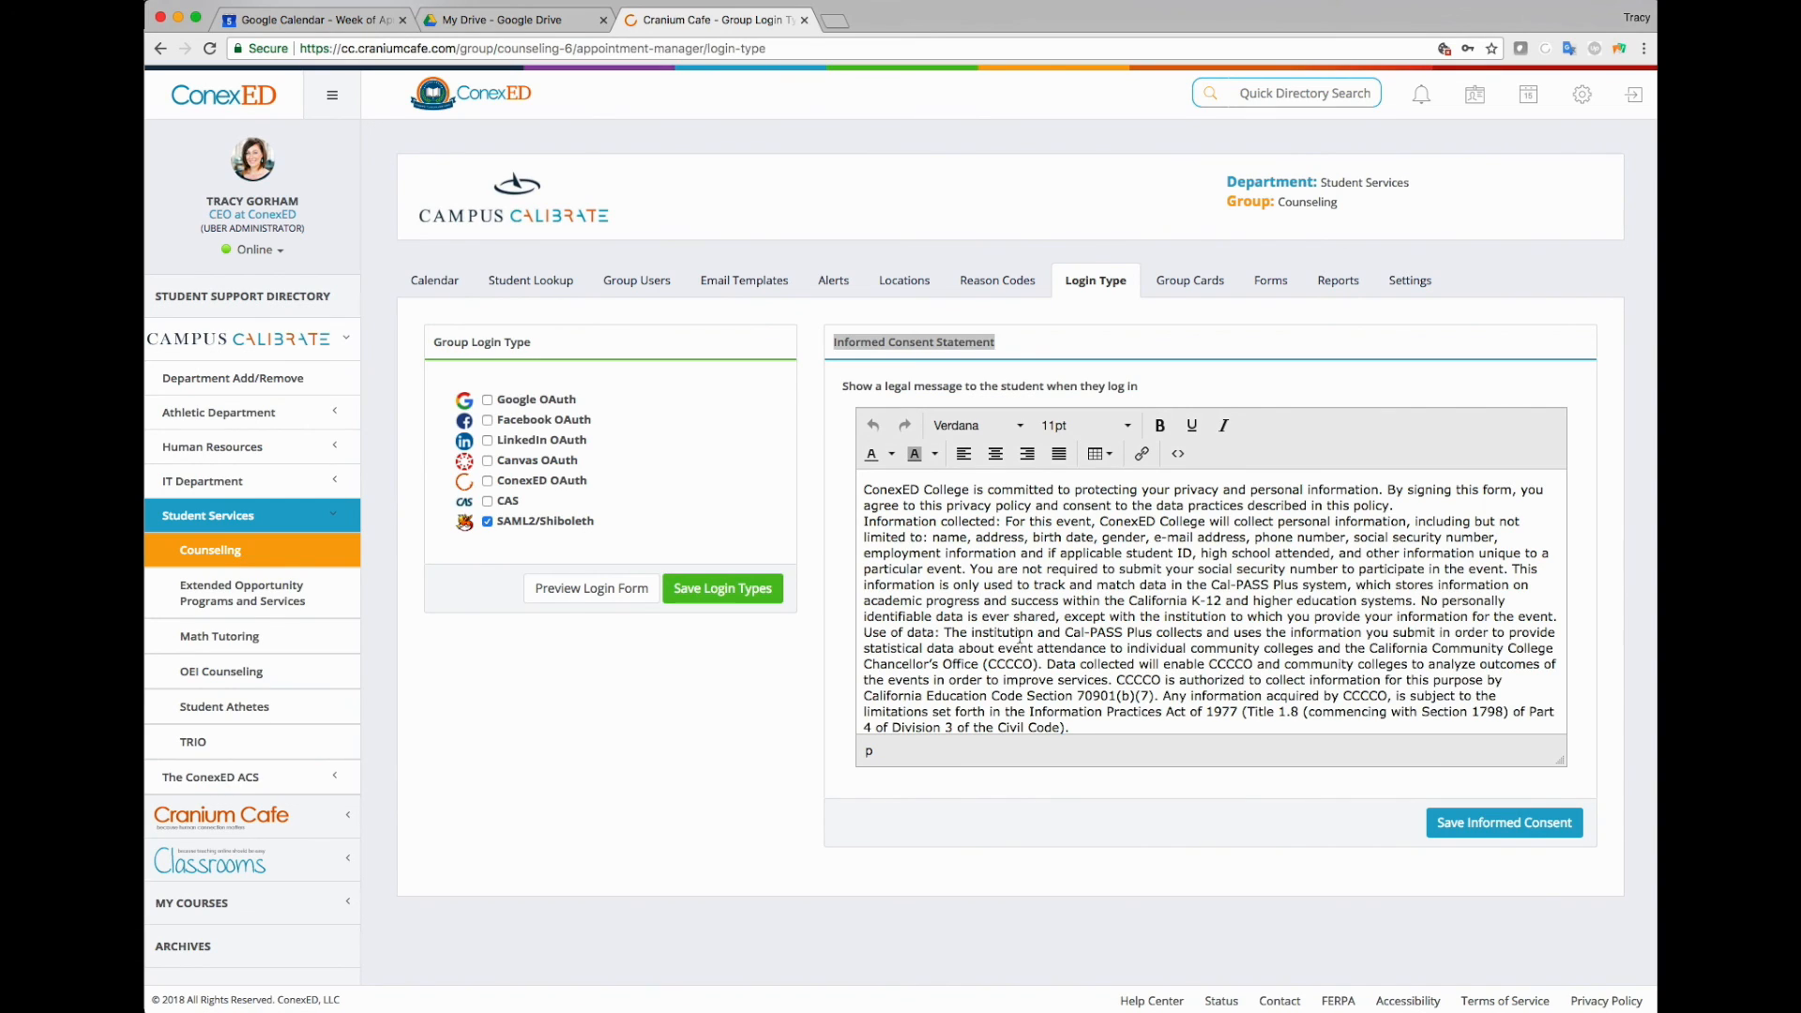
pyautogui.click(1002, 343)
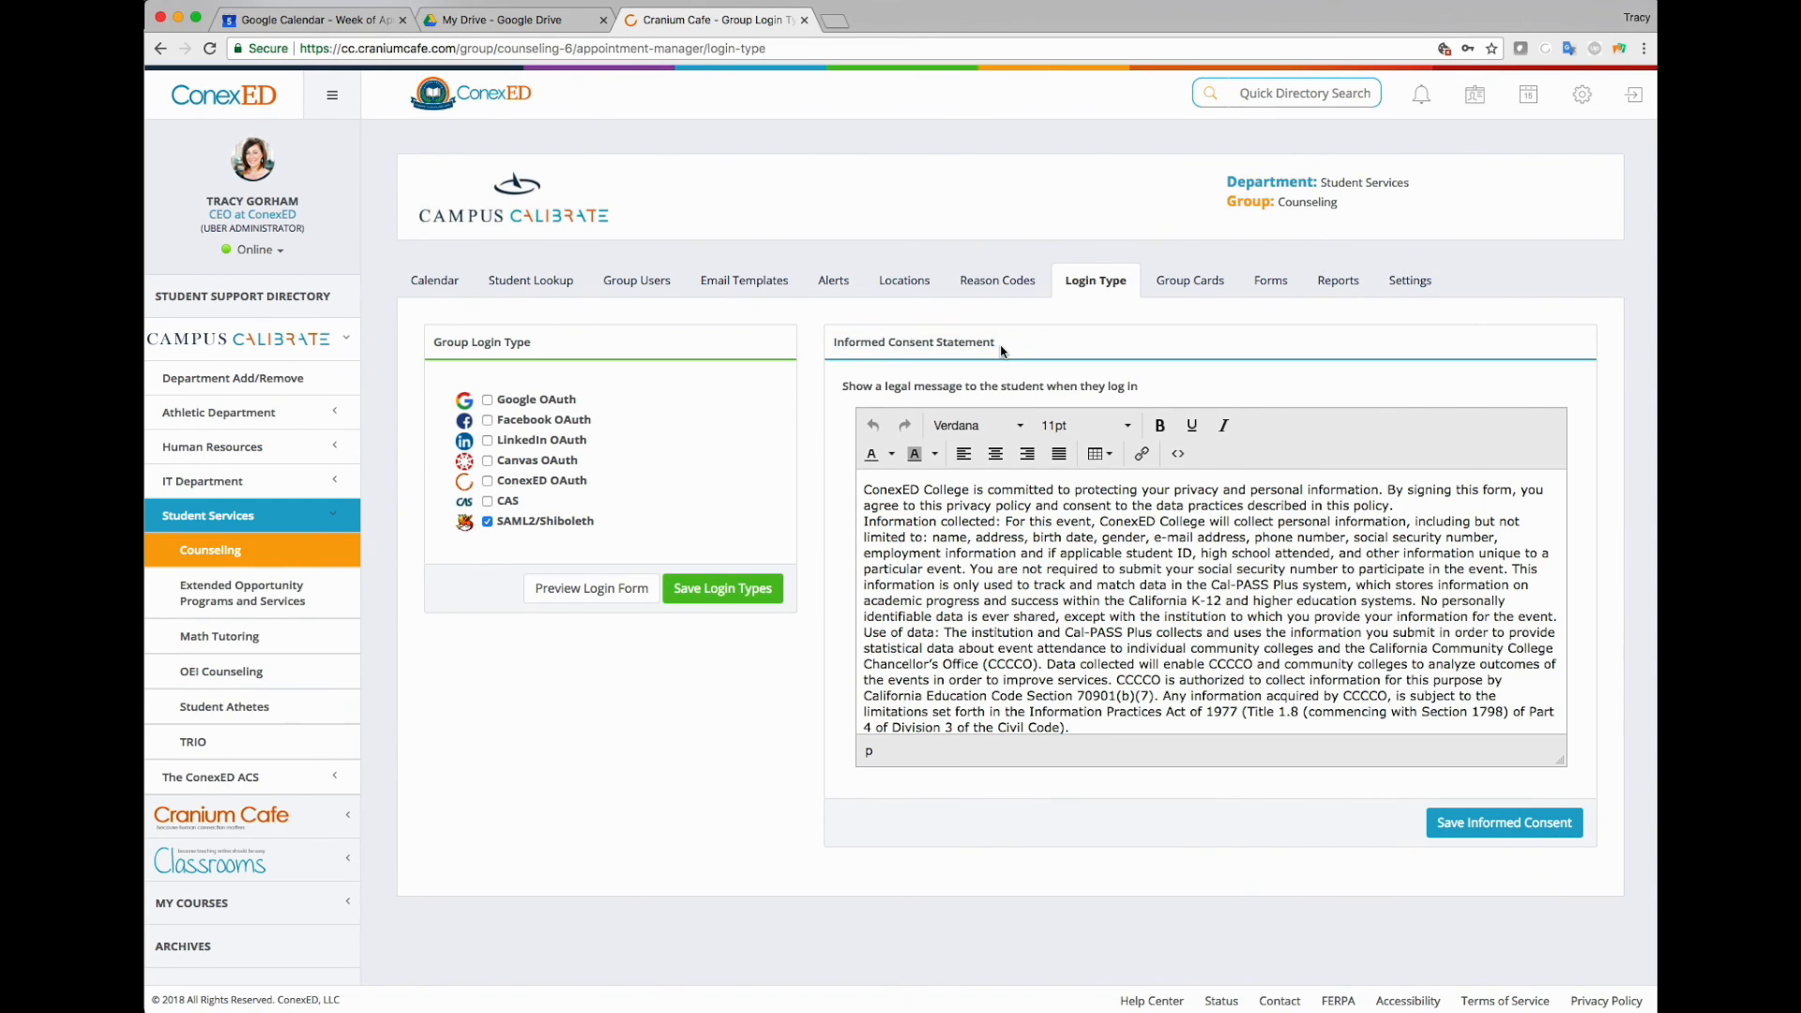
pyautogui.scroll(-4, 935, 673)
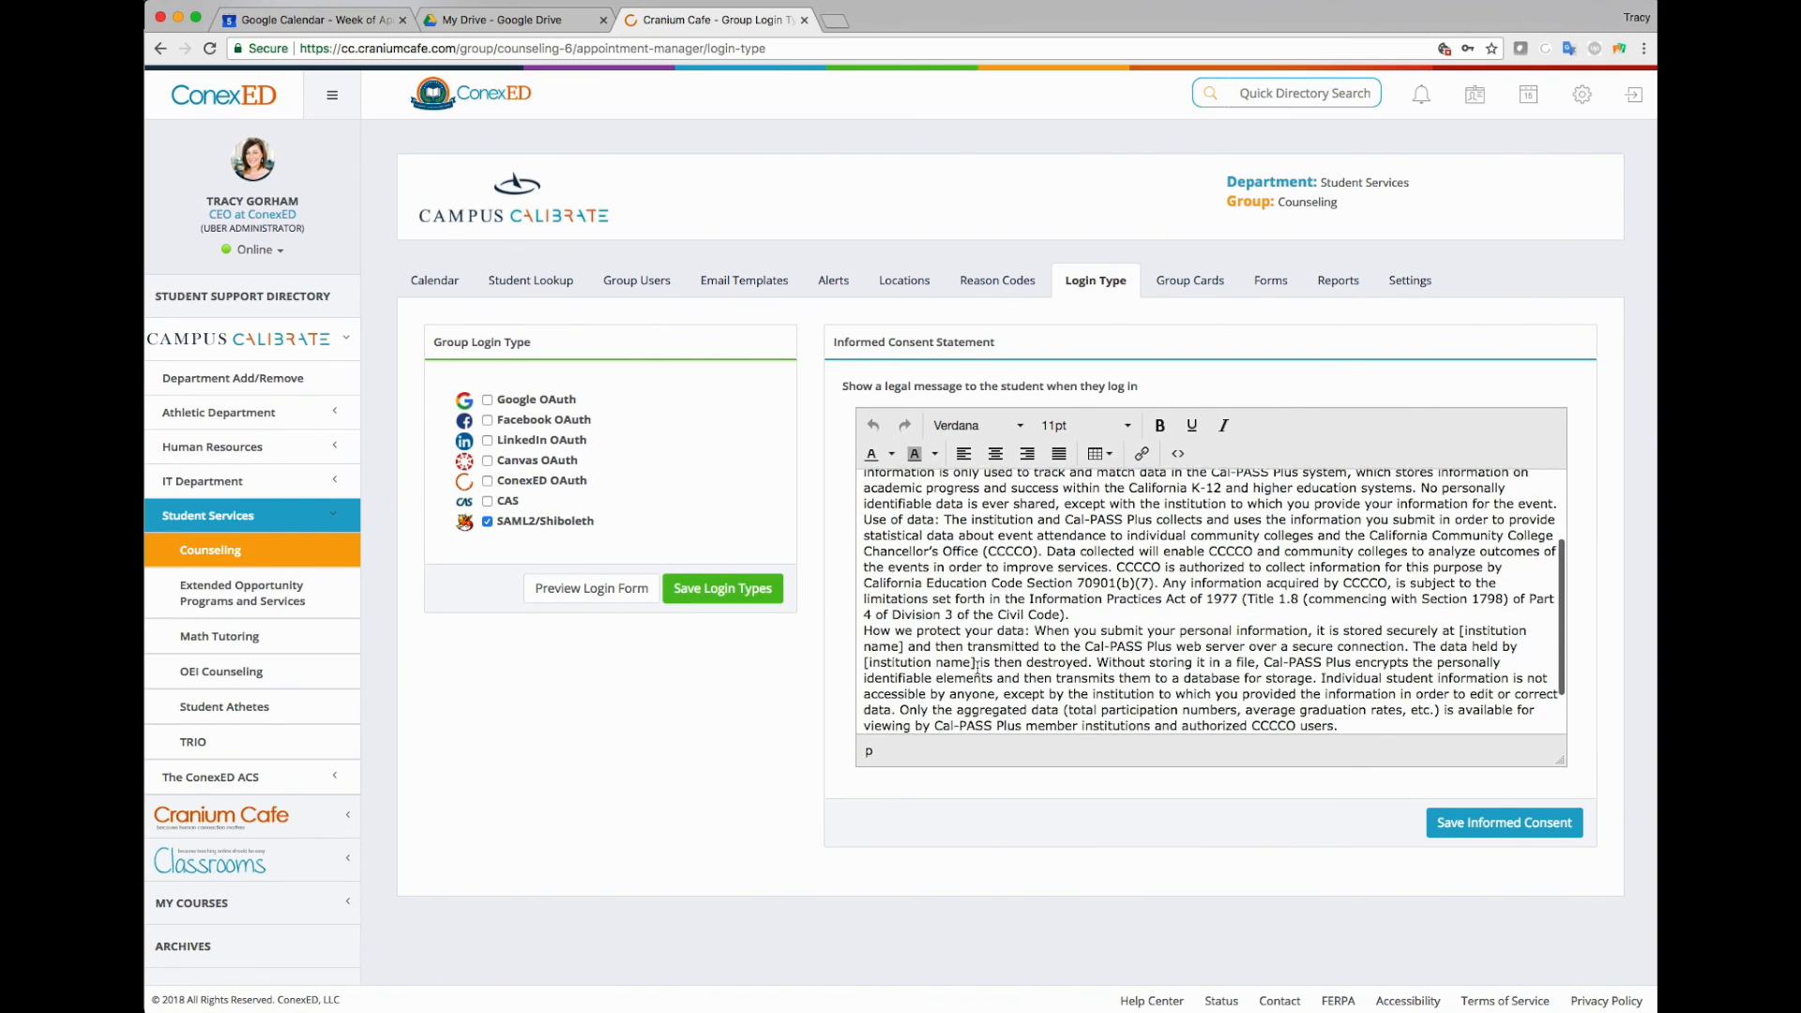
# Look over the Counseling group's Cafe Cards, open the card widget's embed code and select the code
pyautogui.click(1189, 280)
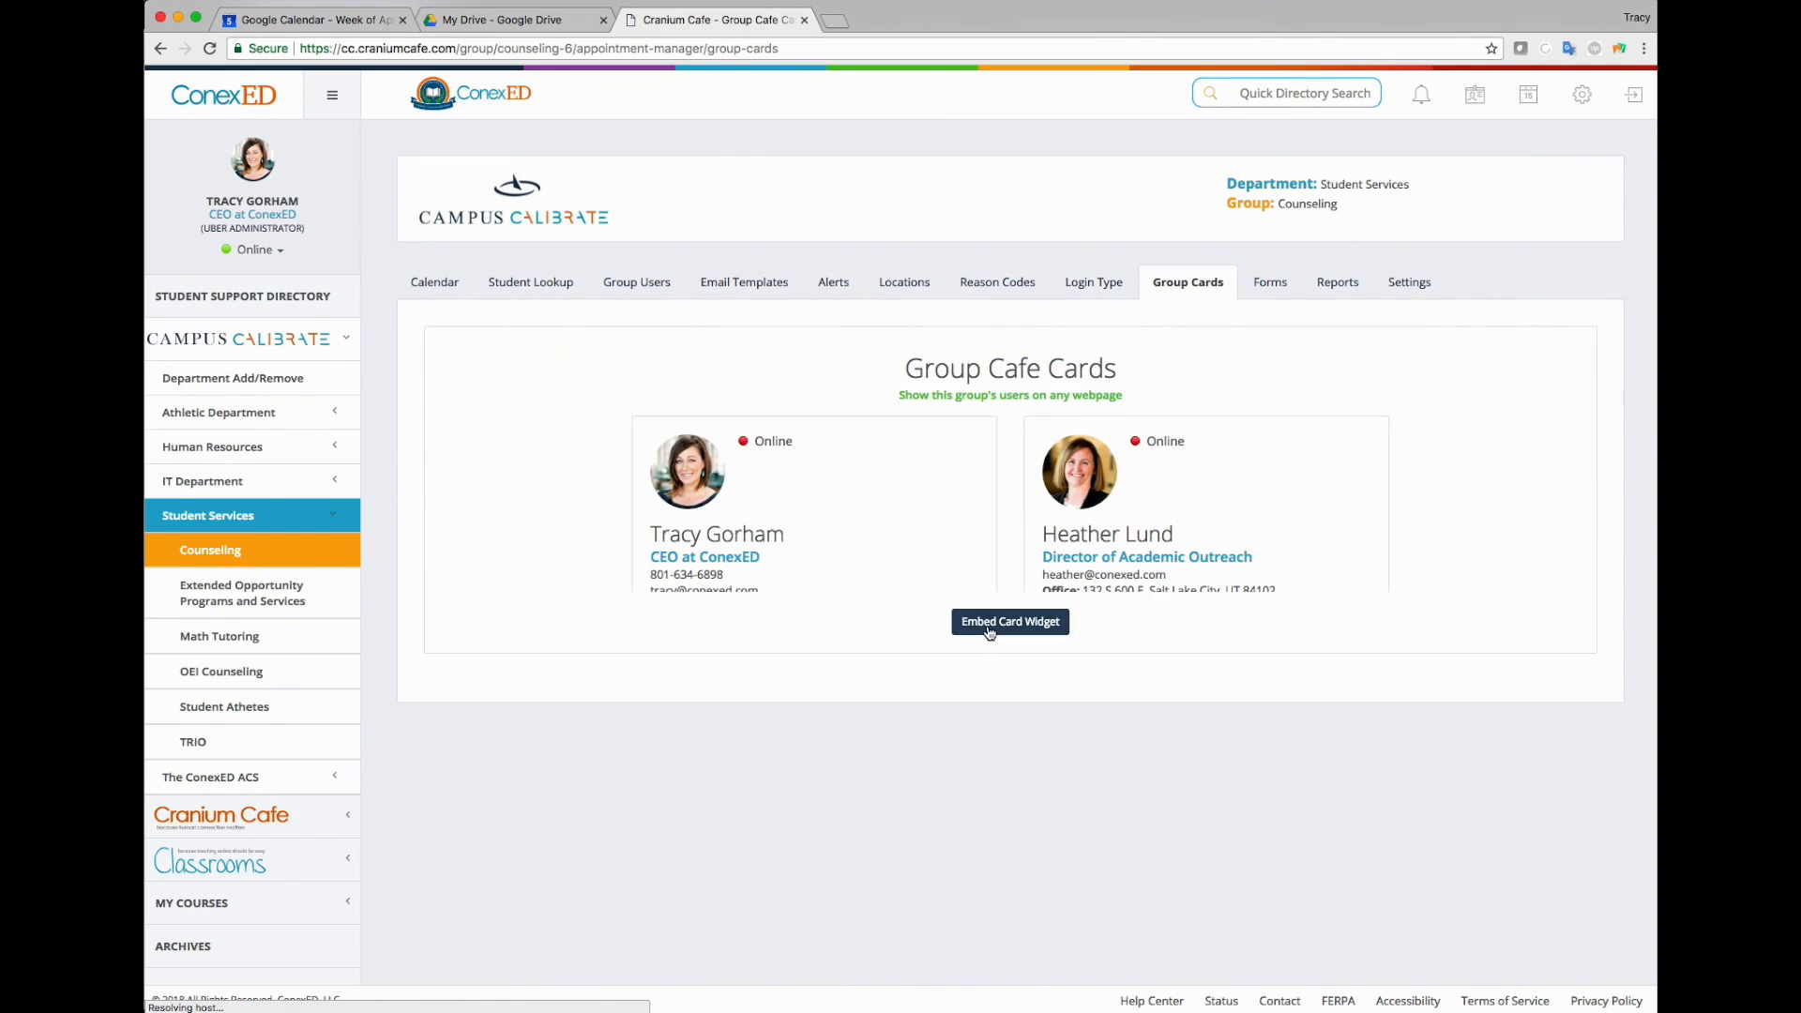
pyautogui.scroll(-3, 1159, 666)
pyautogui.scroll(-3, 1160, 668)
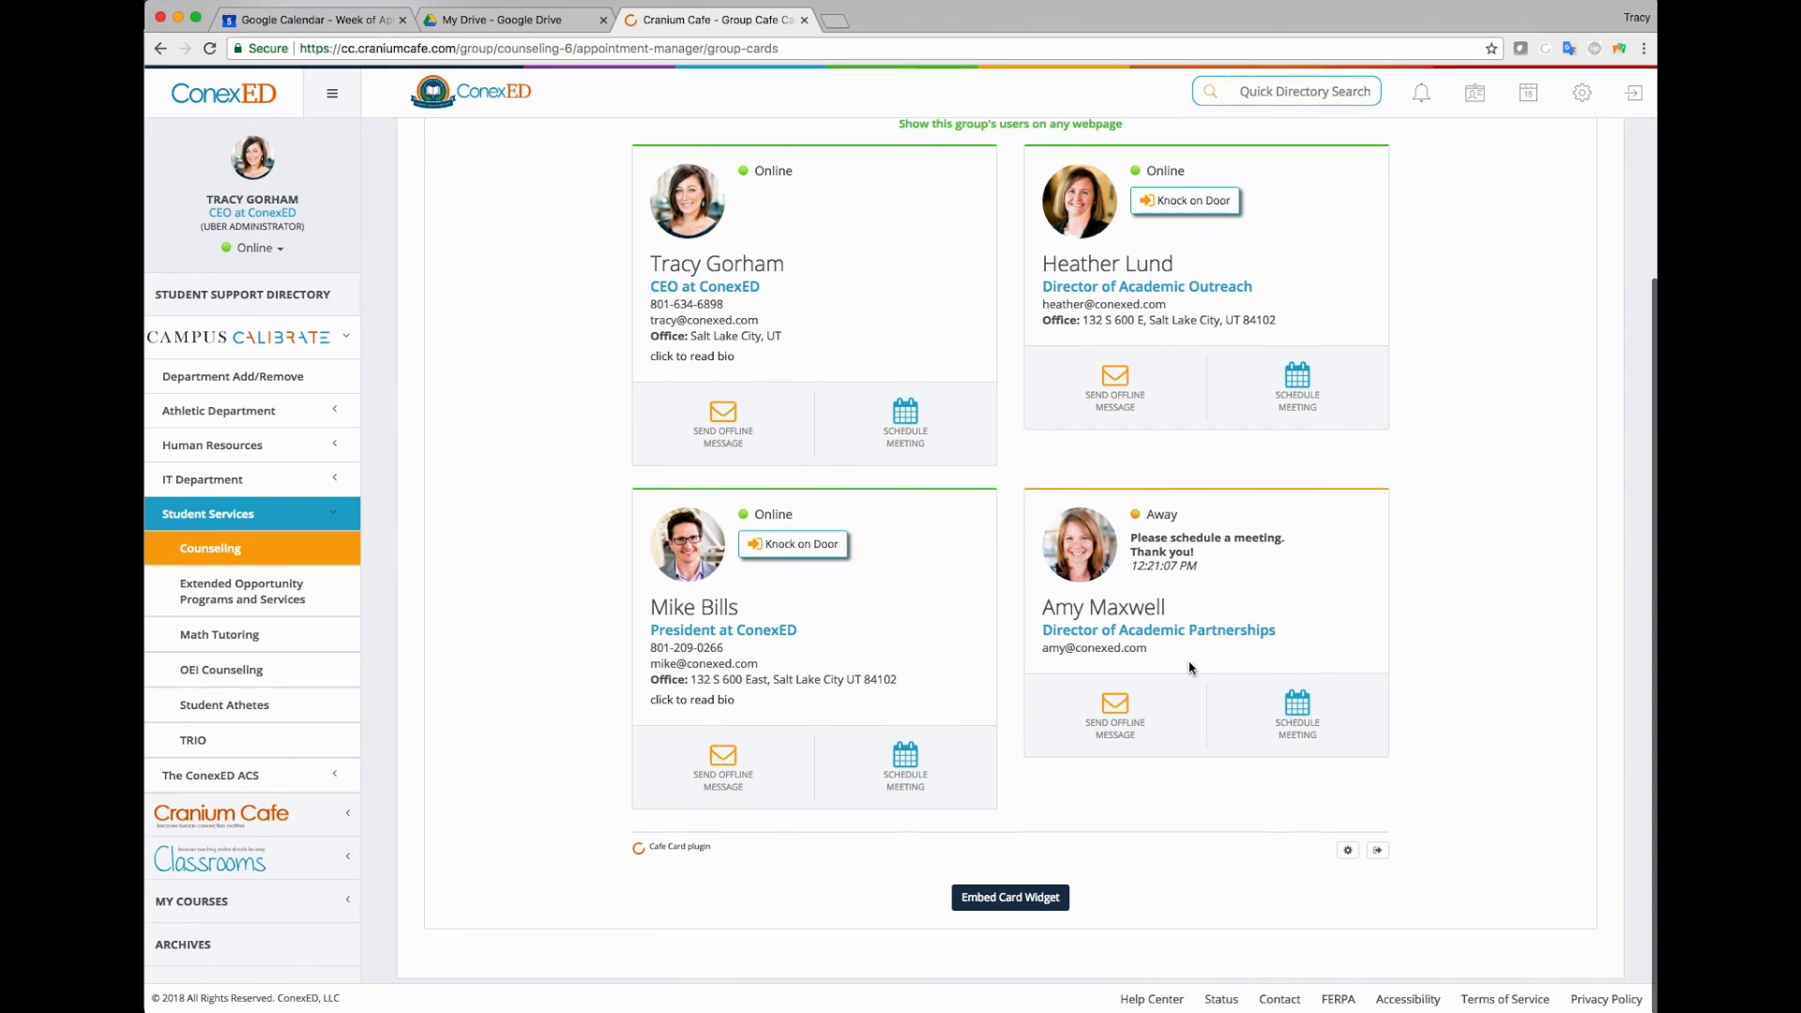
pyautogui.click(995, 915)
pyautogui.click(696, 246)
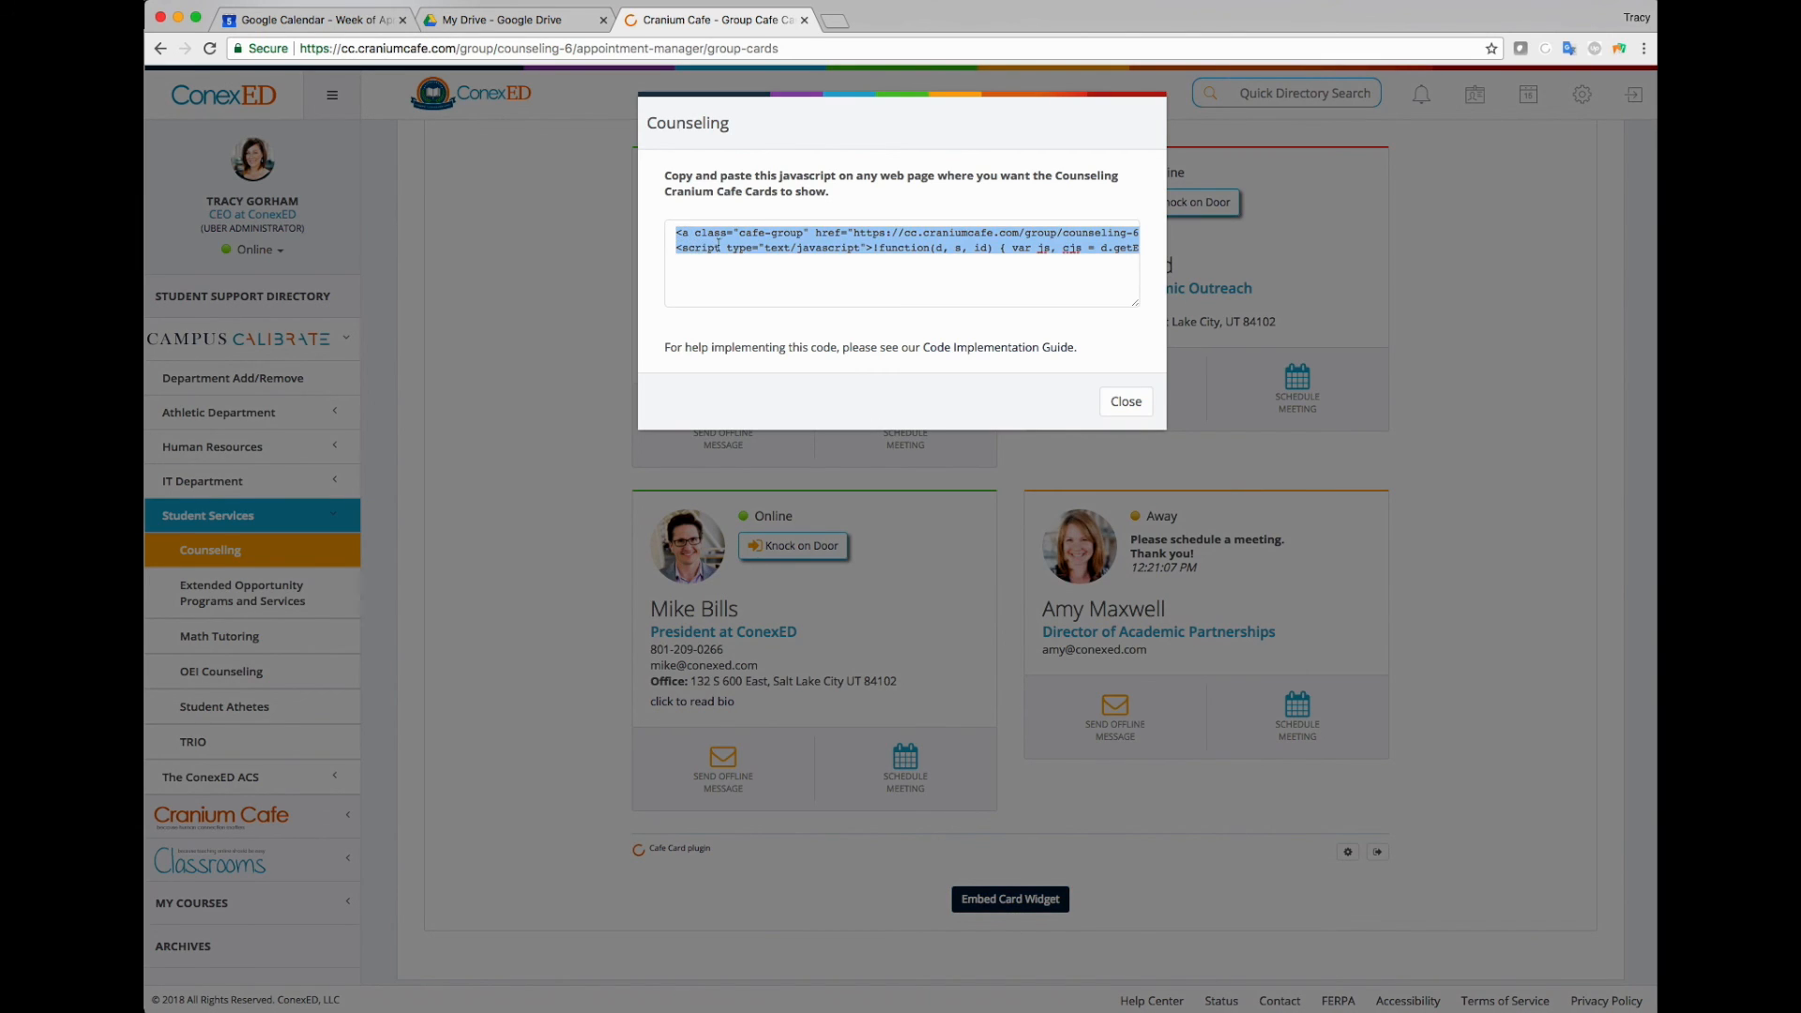
# Compare the embed code in Chrome with the counselor cards on the blog.conexed.com/counseling/ page in Firefox, ending back in Chrome
pyautogui.press('super+Tab')
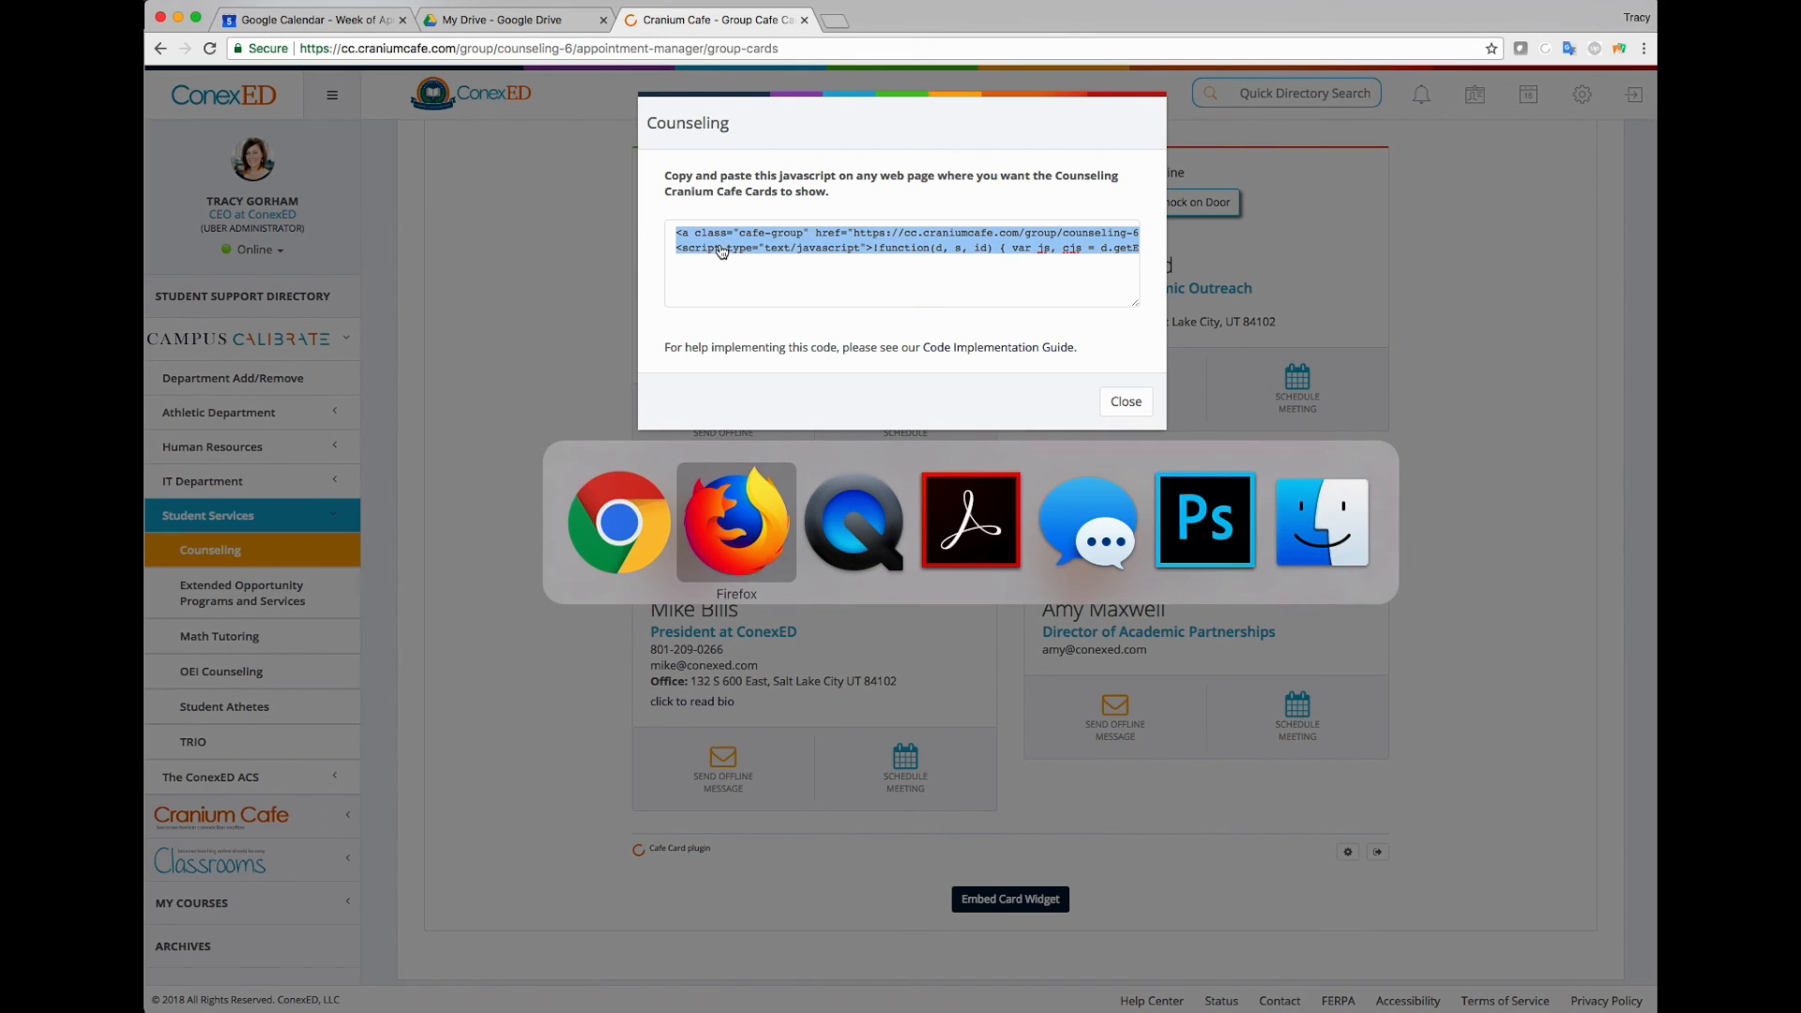
pyautogui.scroll(-2, 788, 732)
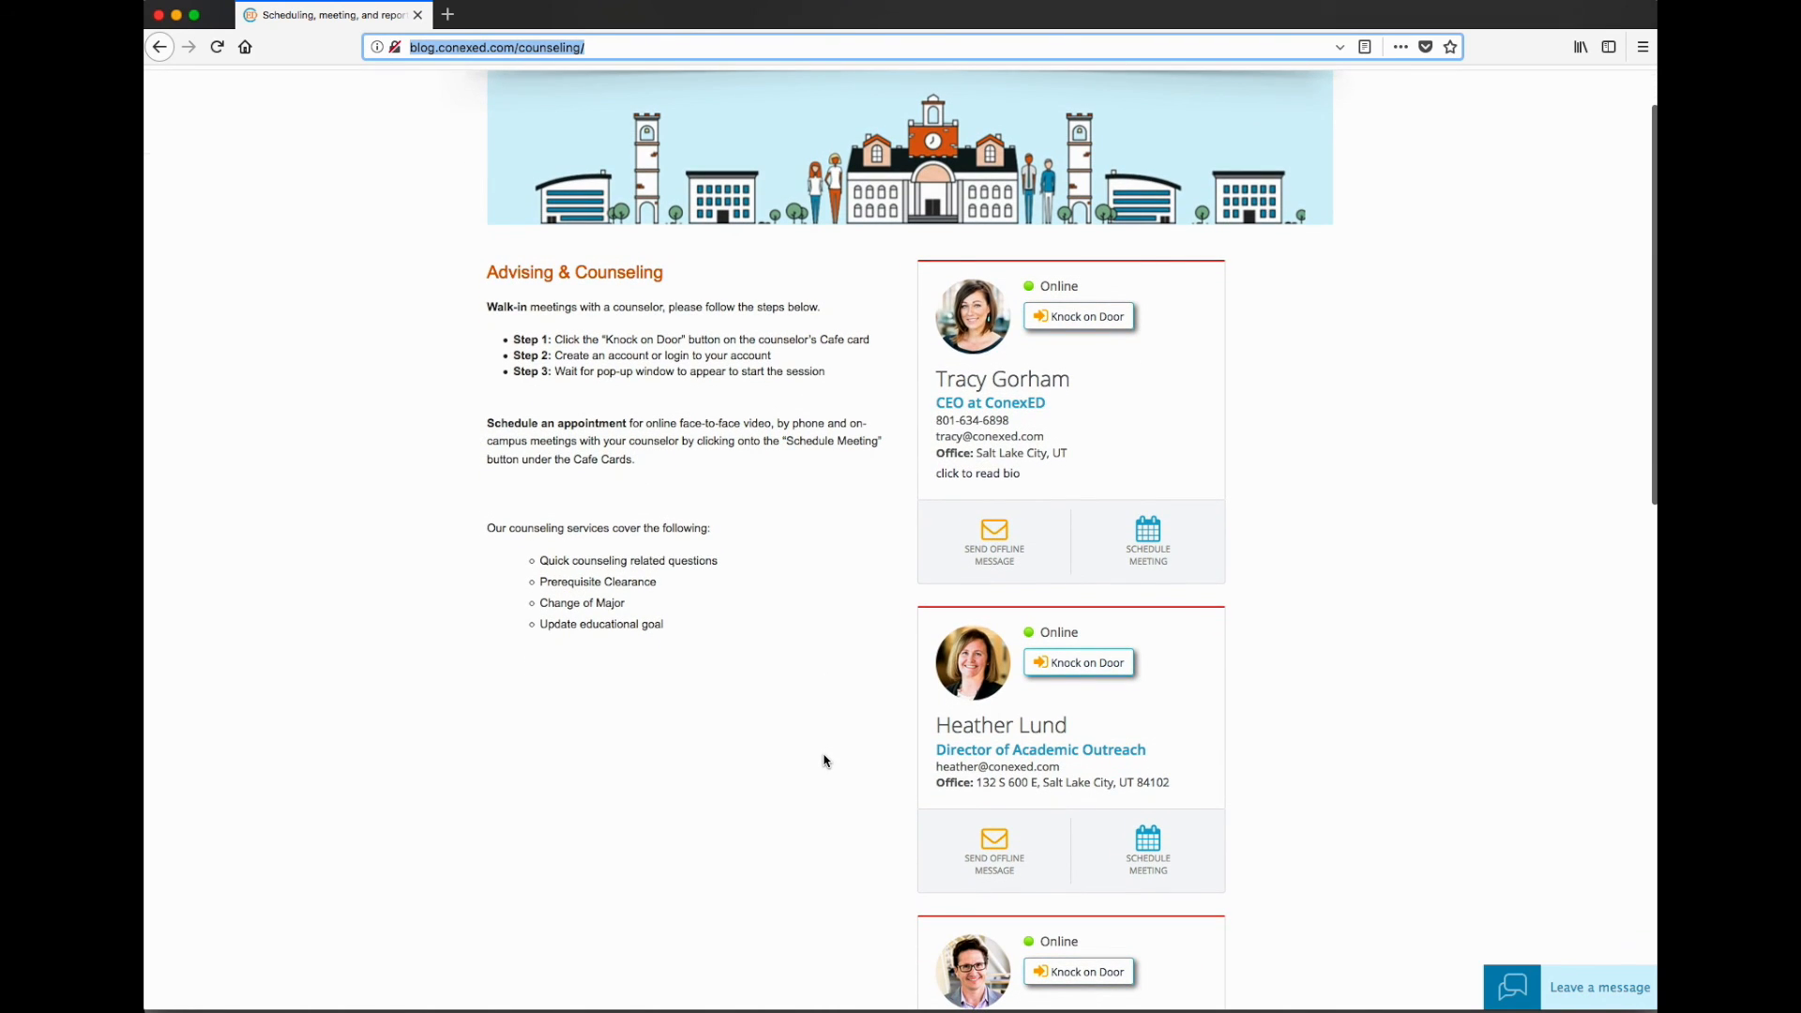
pyautogui.press('super+Tab')
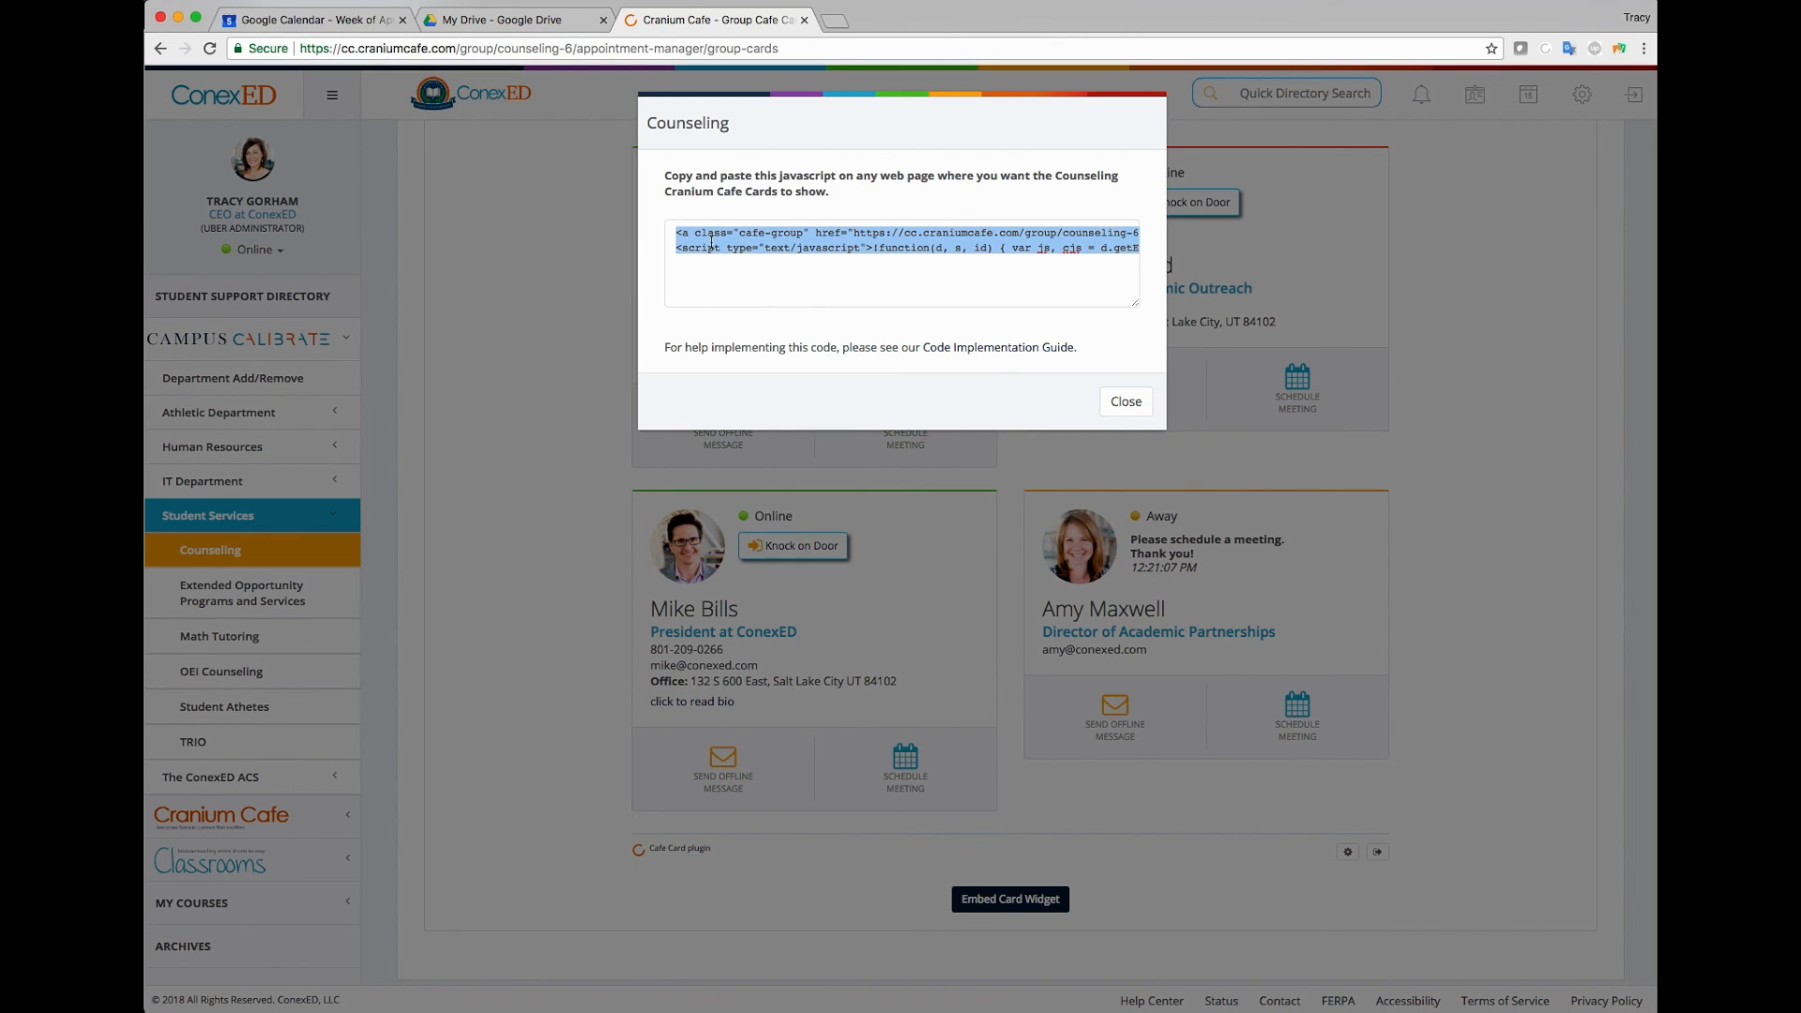
pyautogui.press('super+Tab')
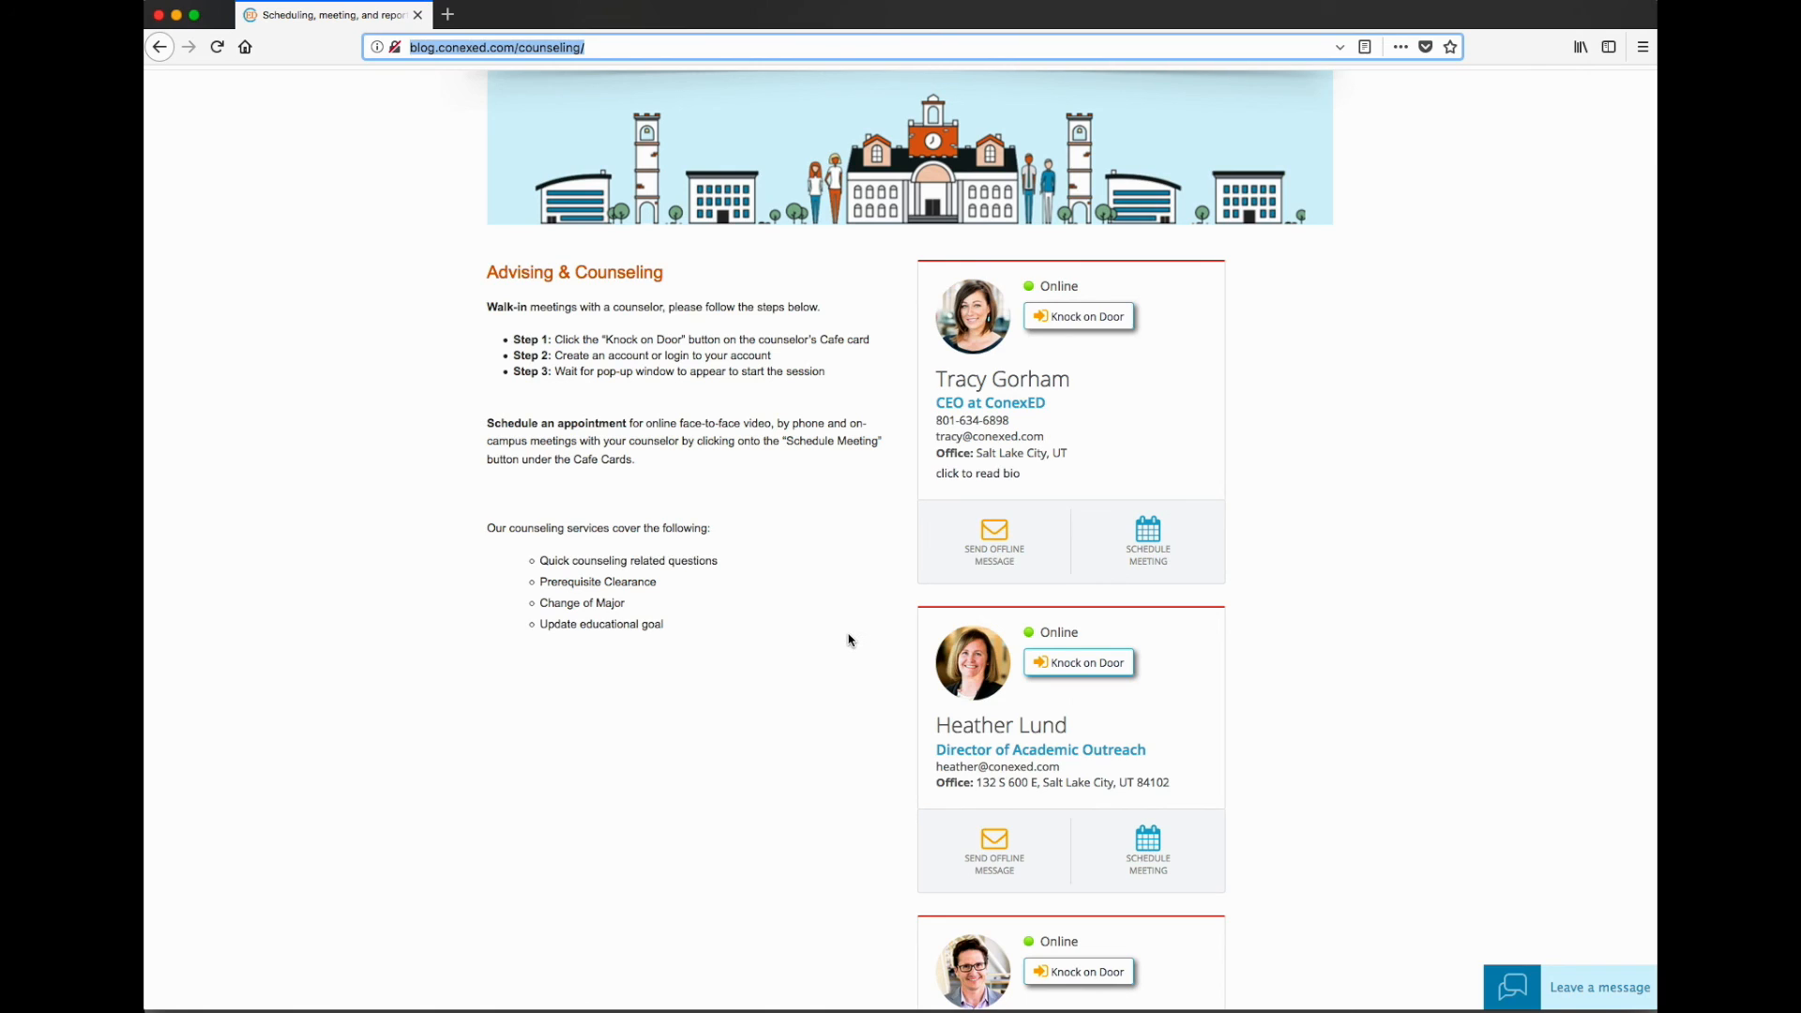
pyautogui.click(823, 613)
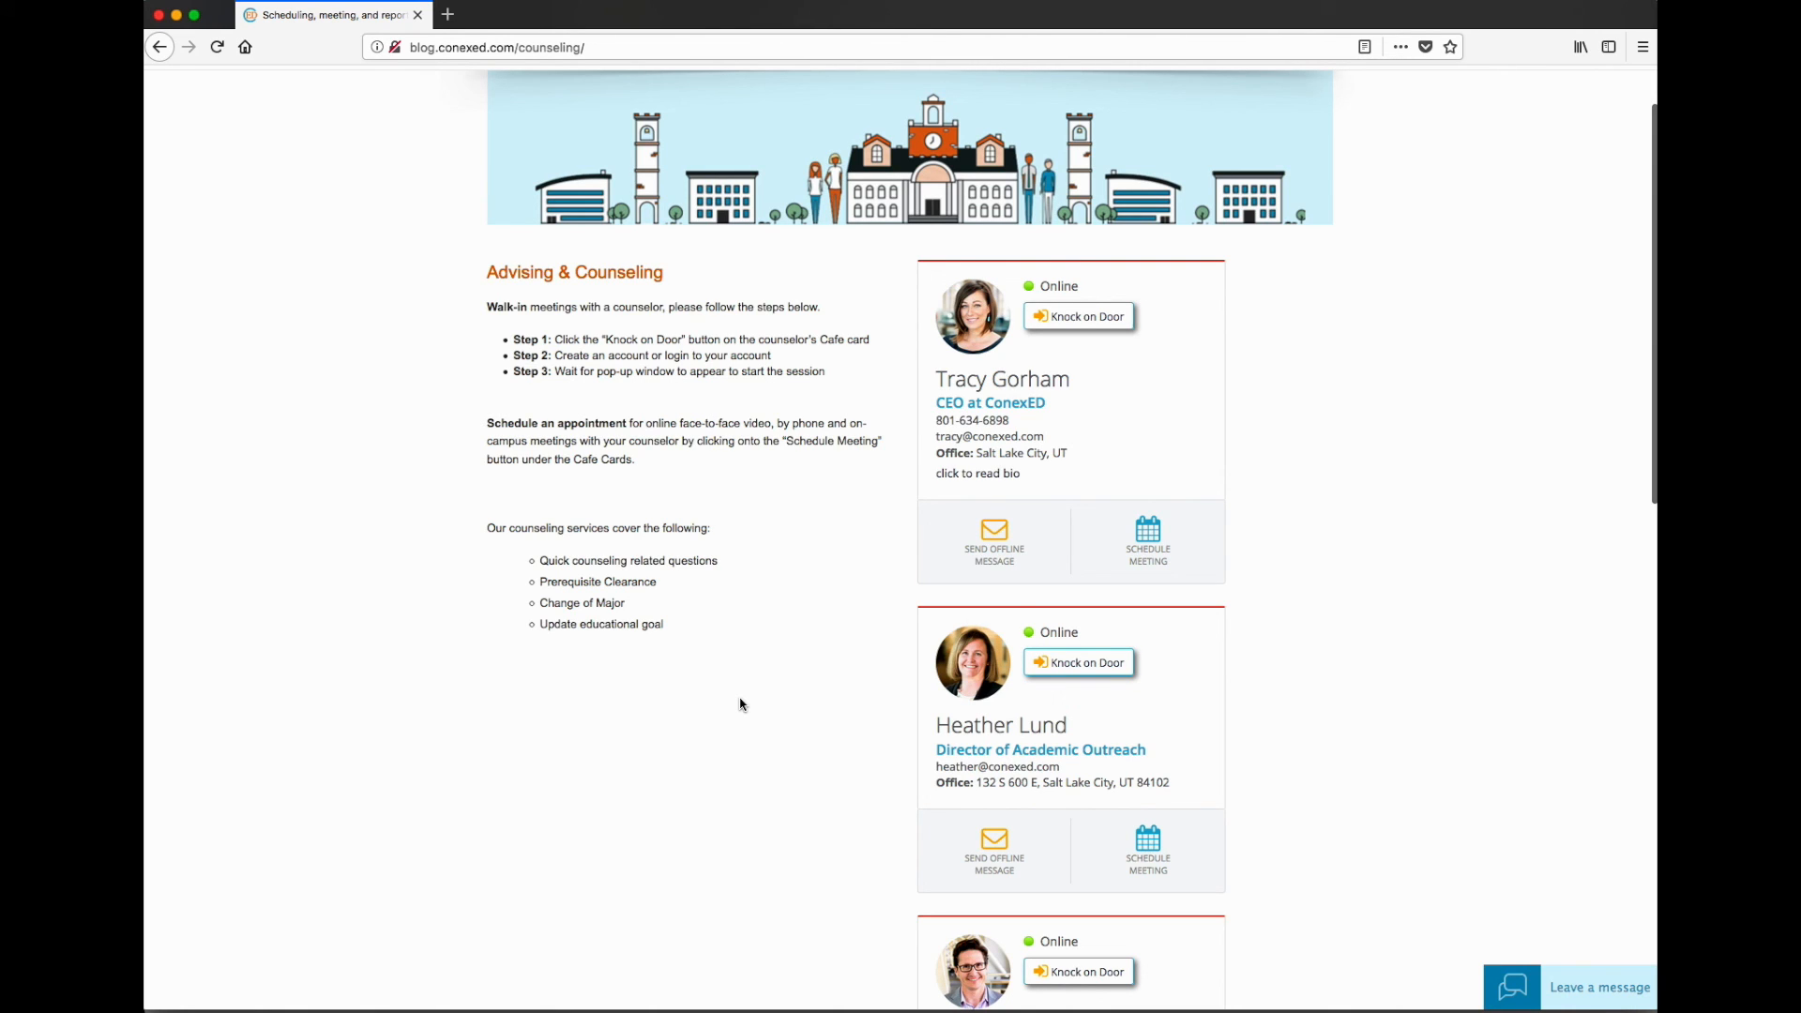
pyautogui.press('super+Tab')
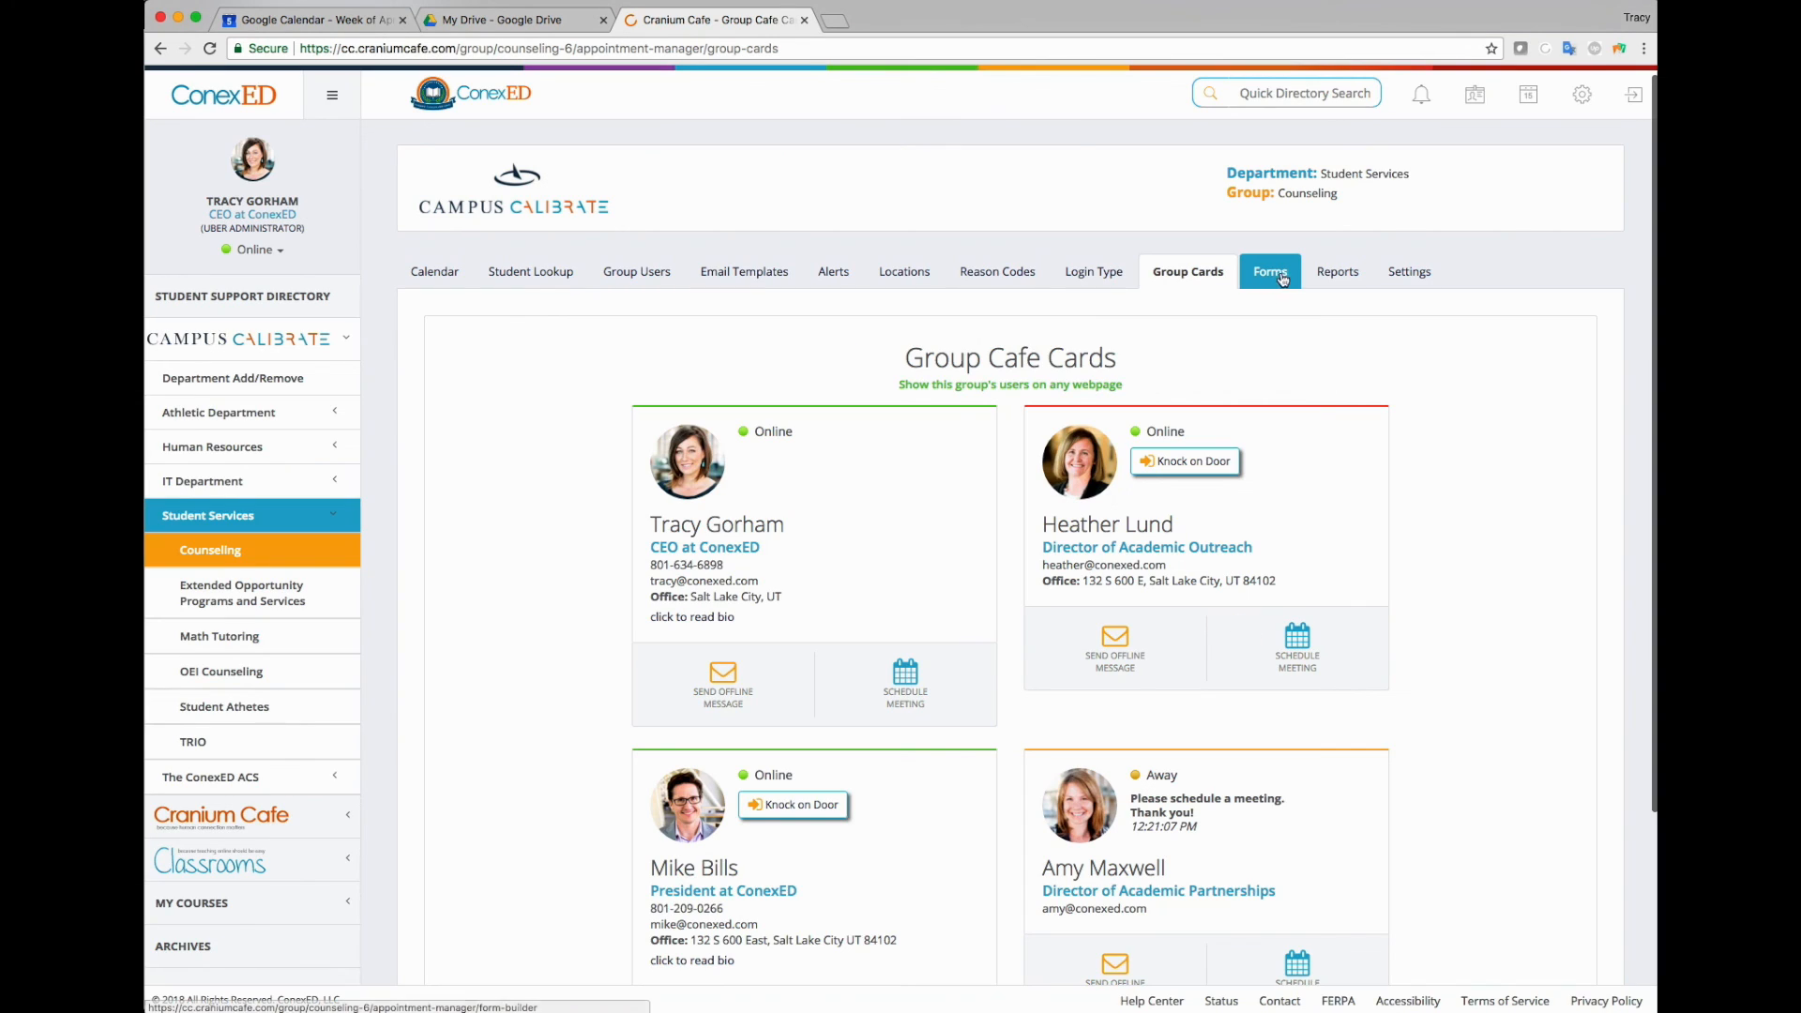
# Open the Appointment Schedule Form for editing and delete the "Check the items that are of most concern to you" and "I am ready to meet" fields
pyautogui.click(1282, 277)
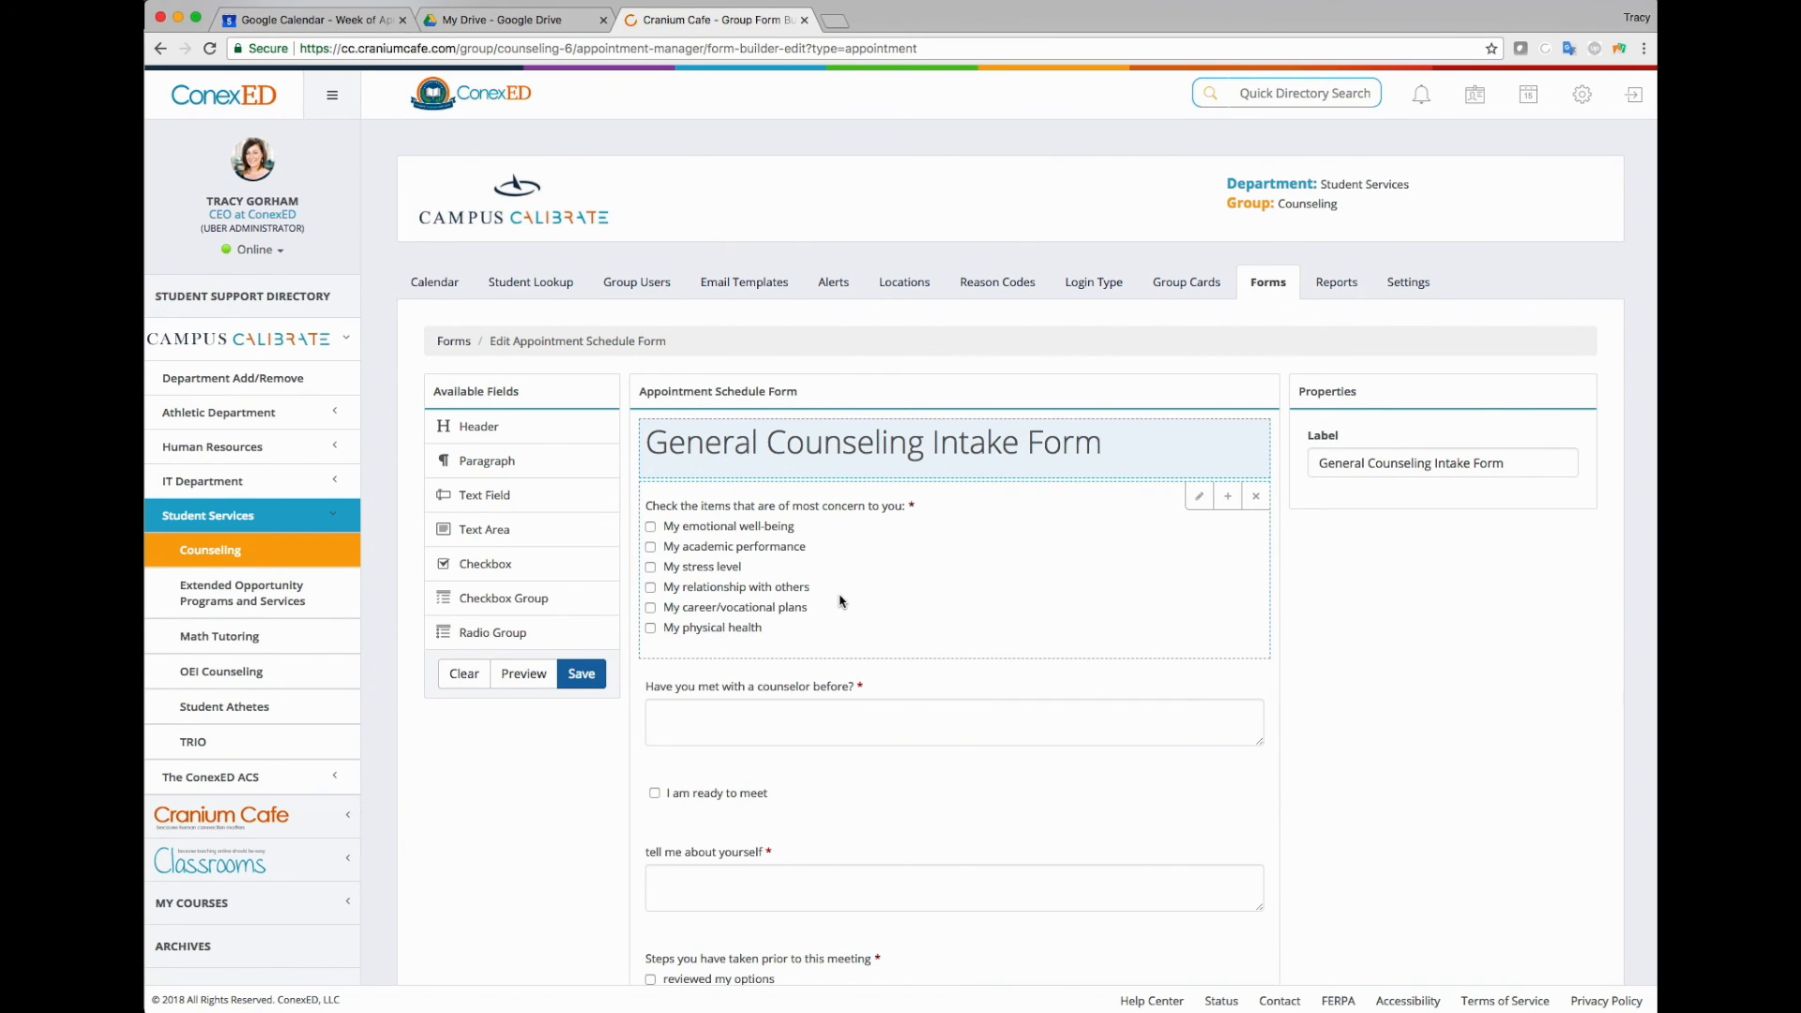
pyautogui.scroll(-2, 746, 659)
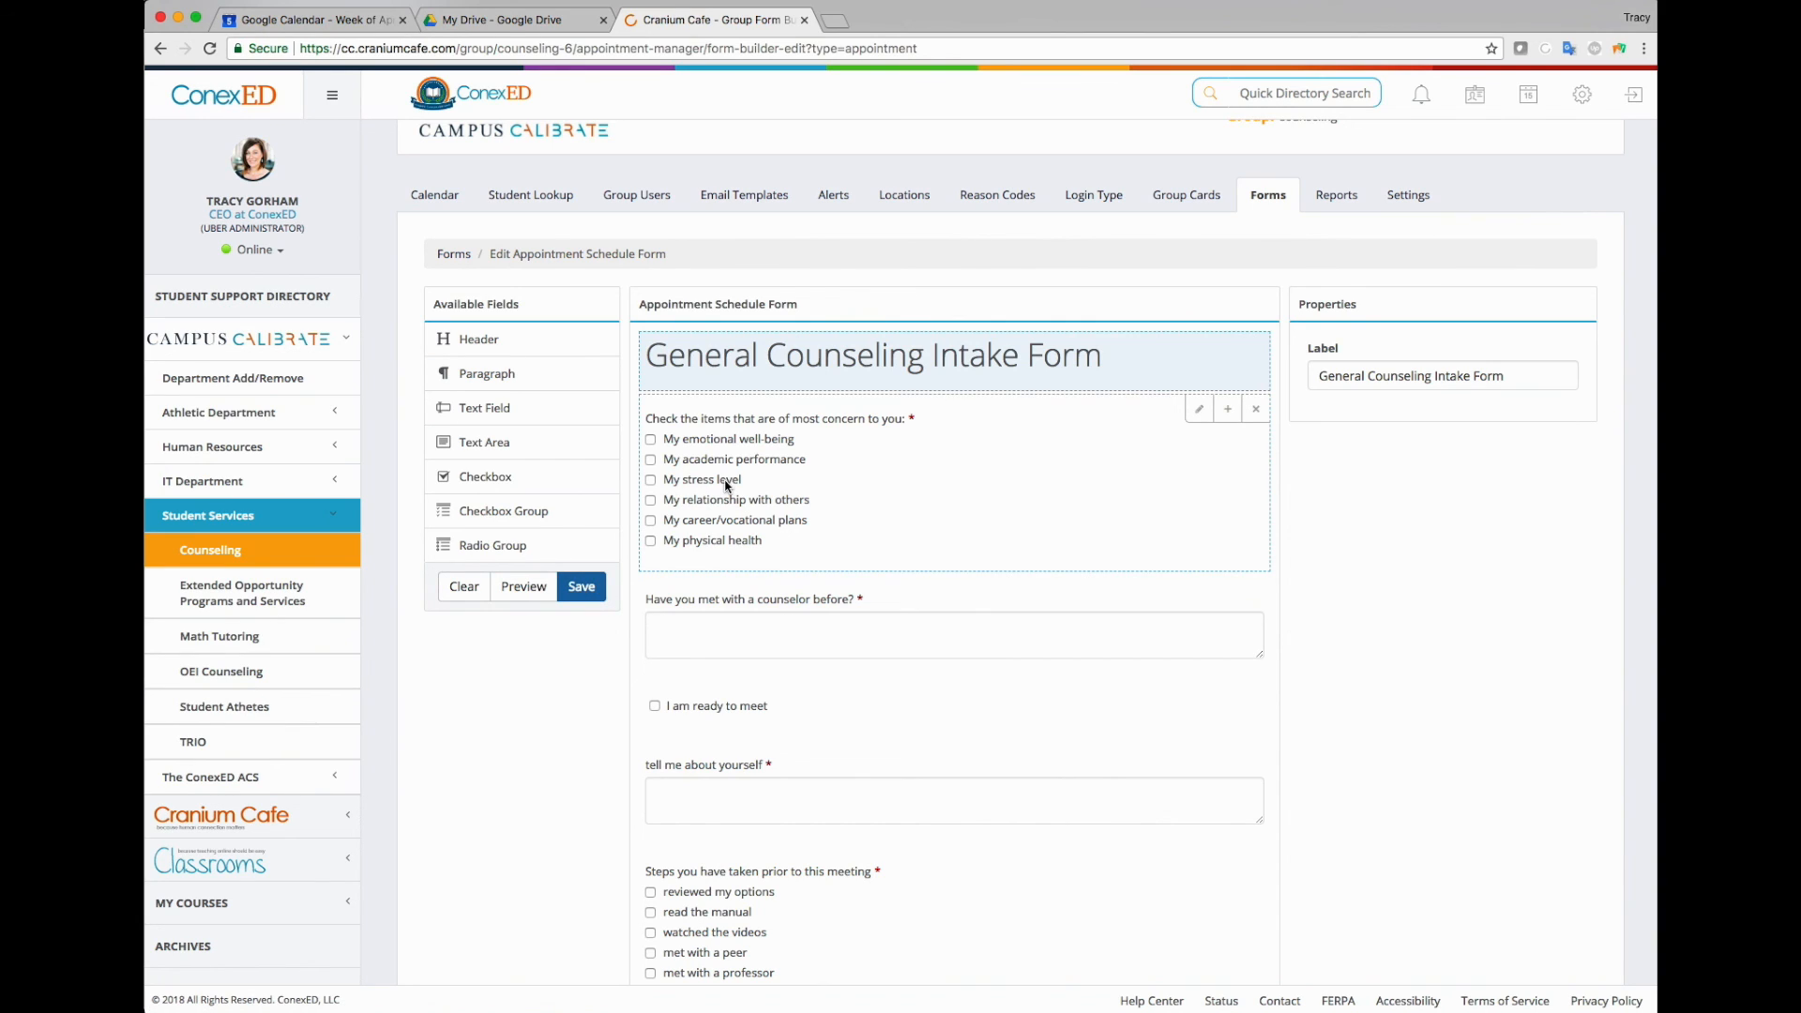
pyautogui.click(1255, 409)
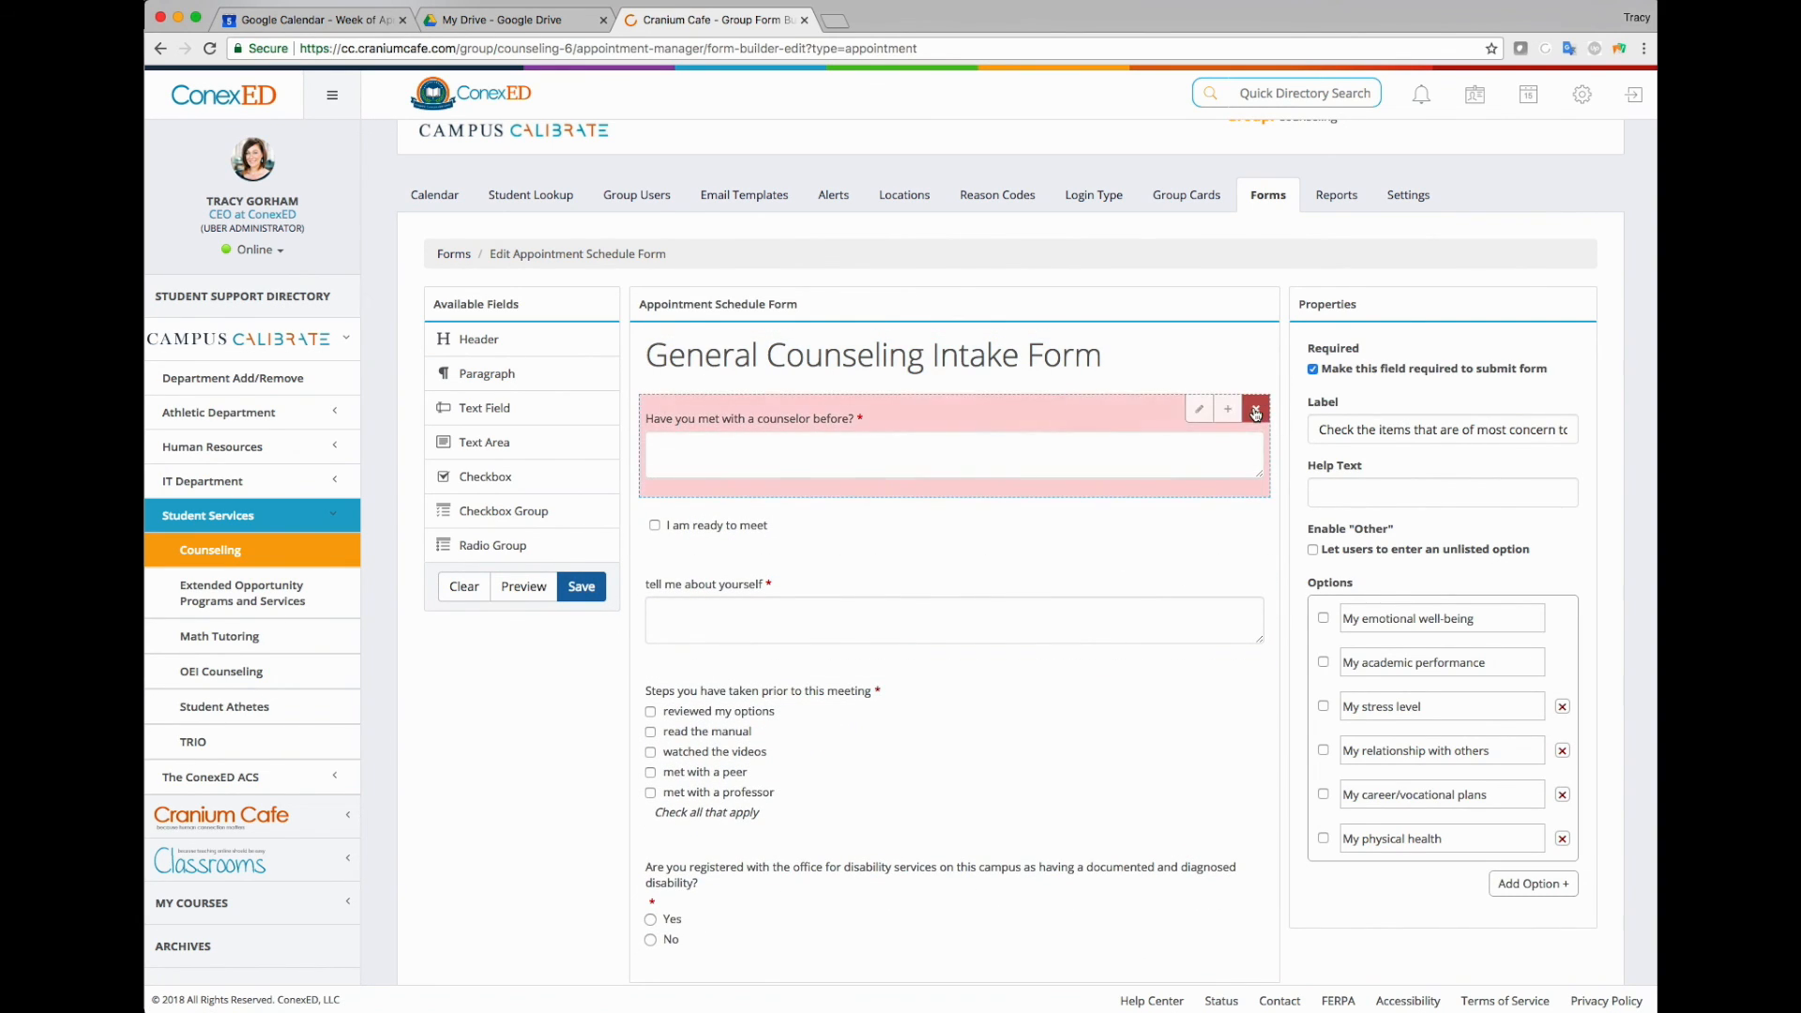
pyautogui.click(1255, 516)
# Insert a radio group above "tell me about yourself", name its first option "Name them here", and add two more blank options
pyautogui.moveTo(468, 559); pyautogui.dragTo(747, 521)
pyautogui.moveTo(1413, 626); pyautogui.dragTo(1326, 631)
pyautogui.write('Name th')
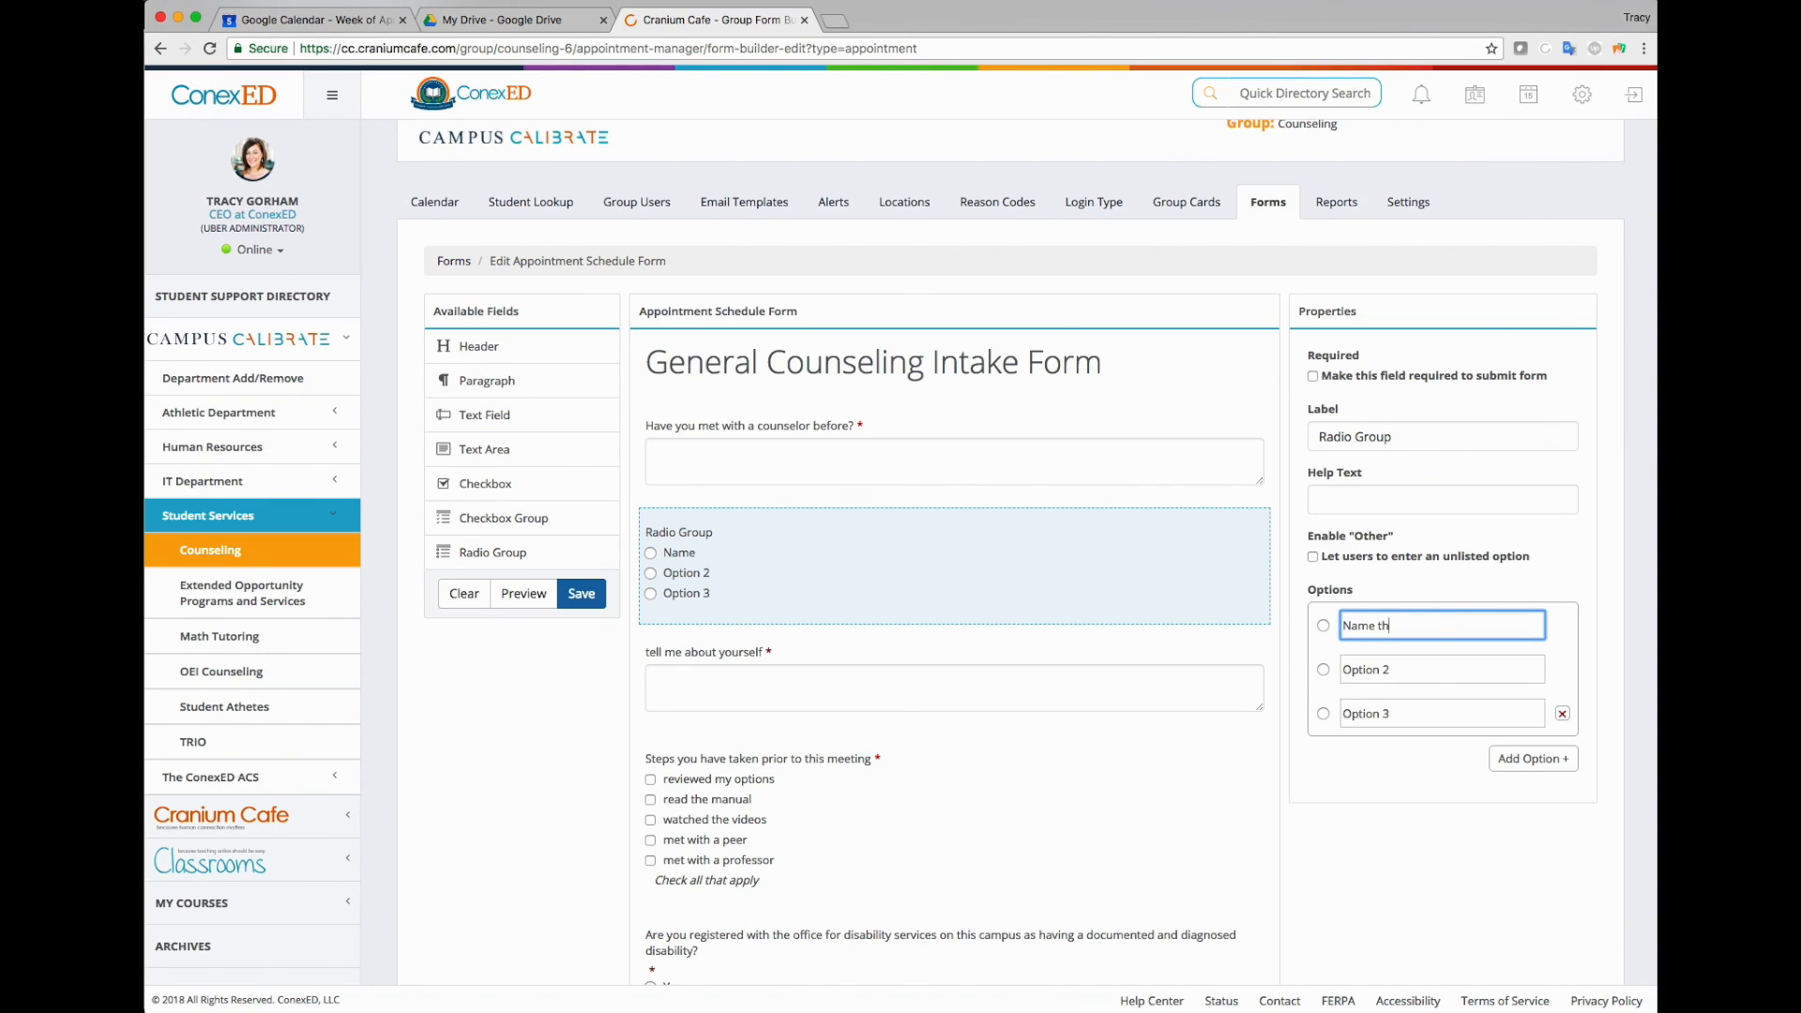
pyautogui.write('em here')
pyautogui.click(1532, 759)
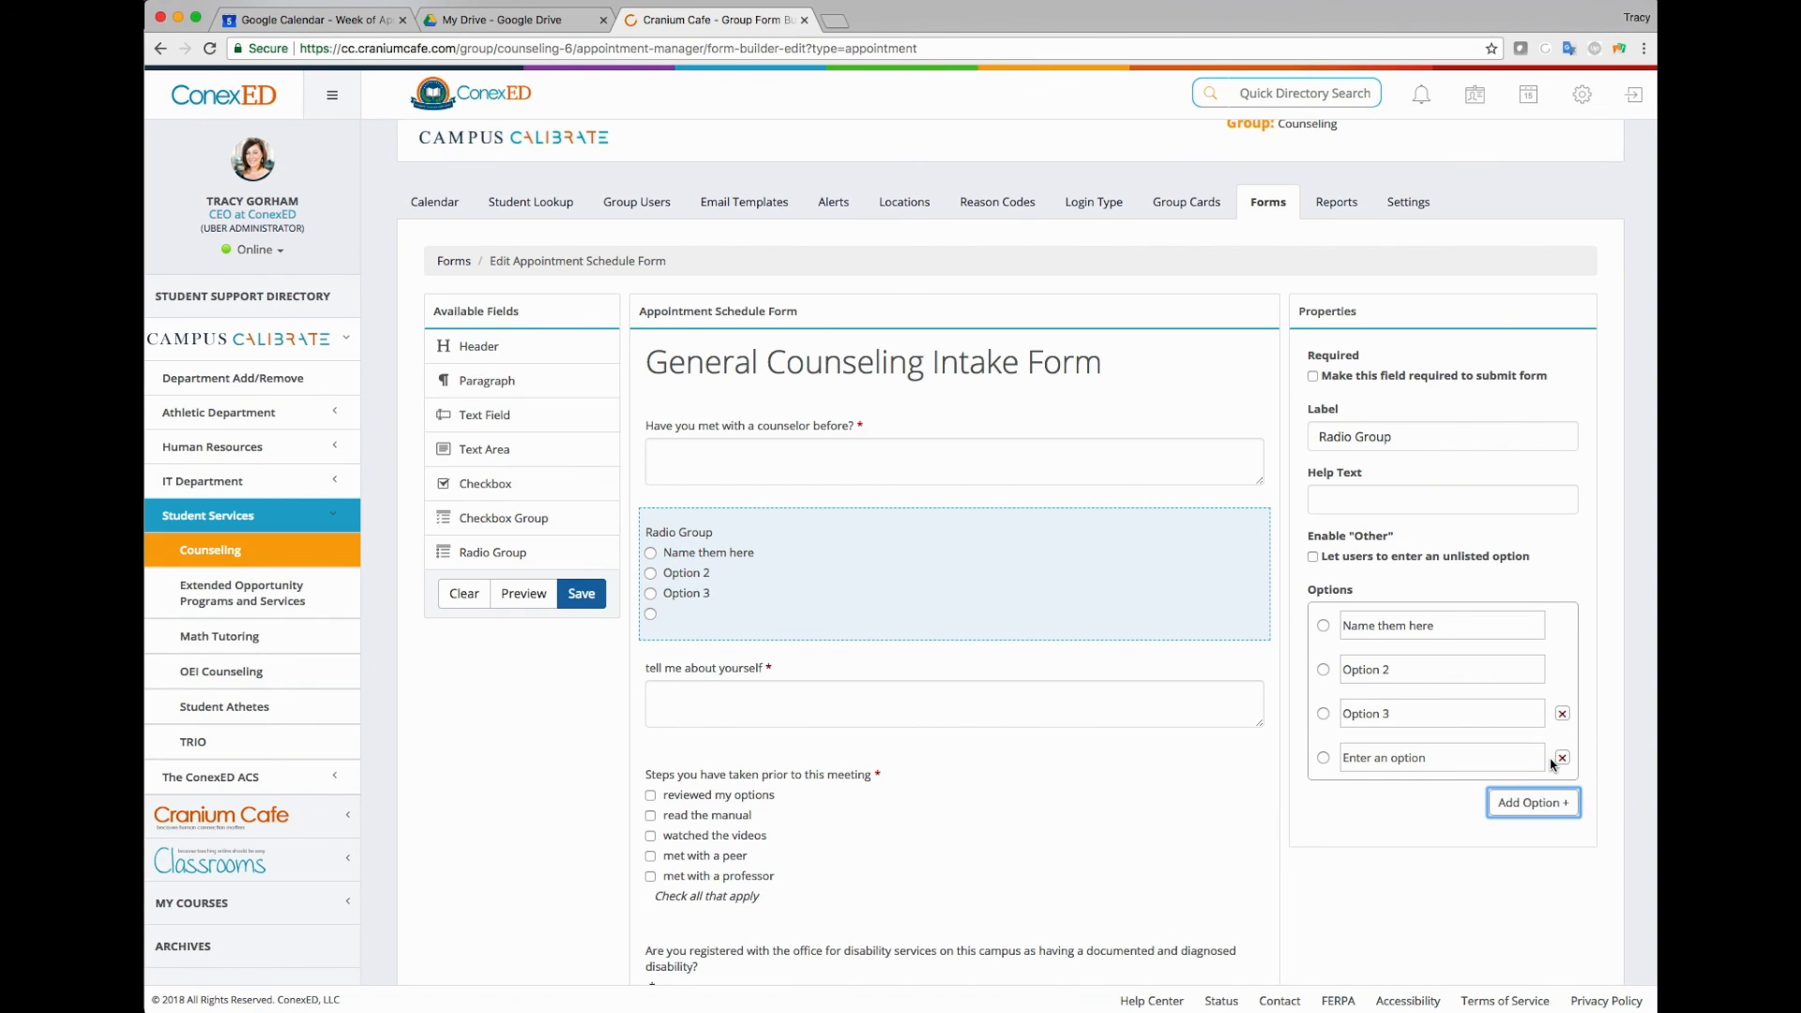
pyautogui.click(1532, 808)
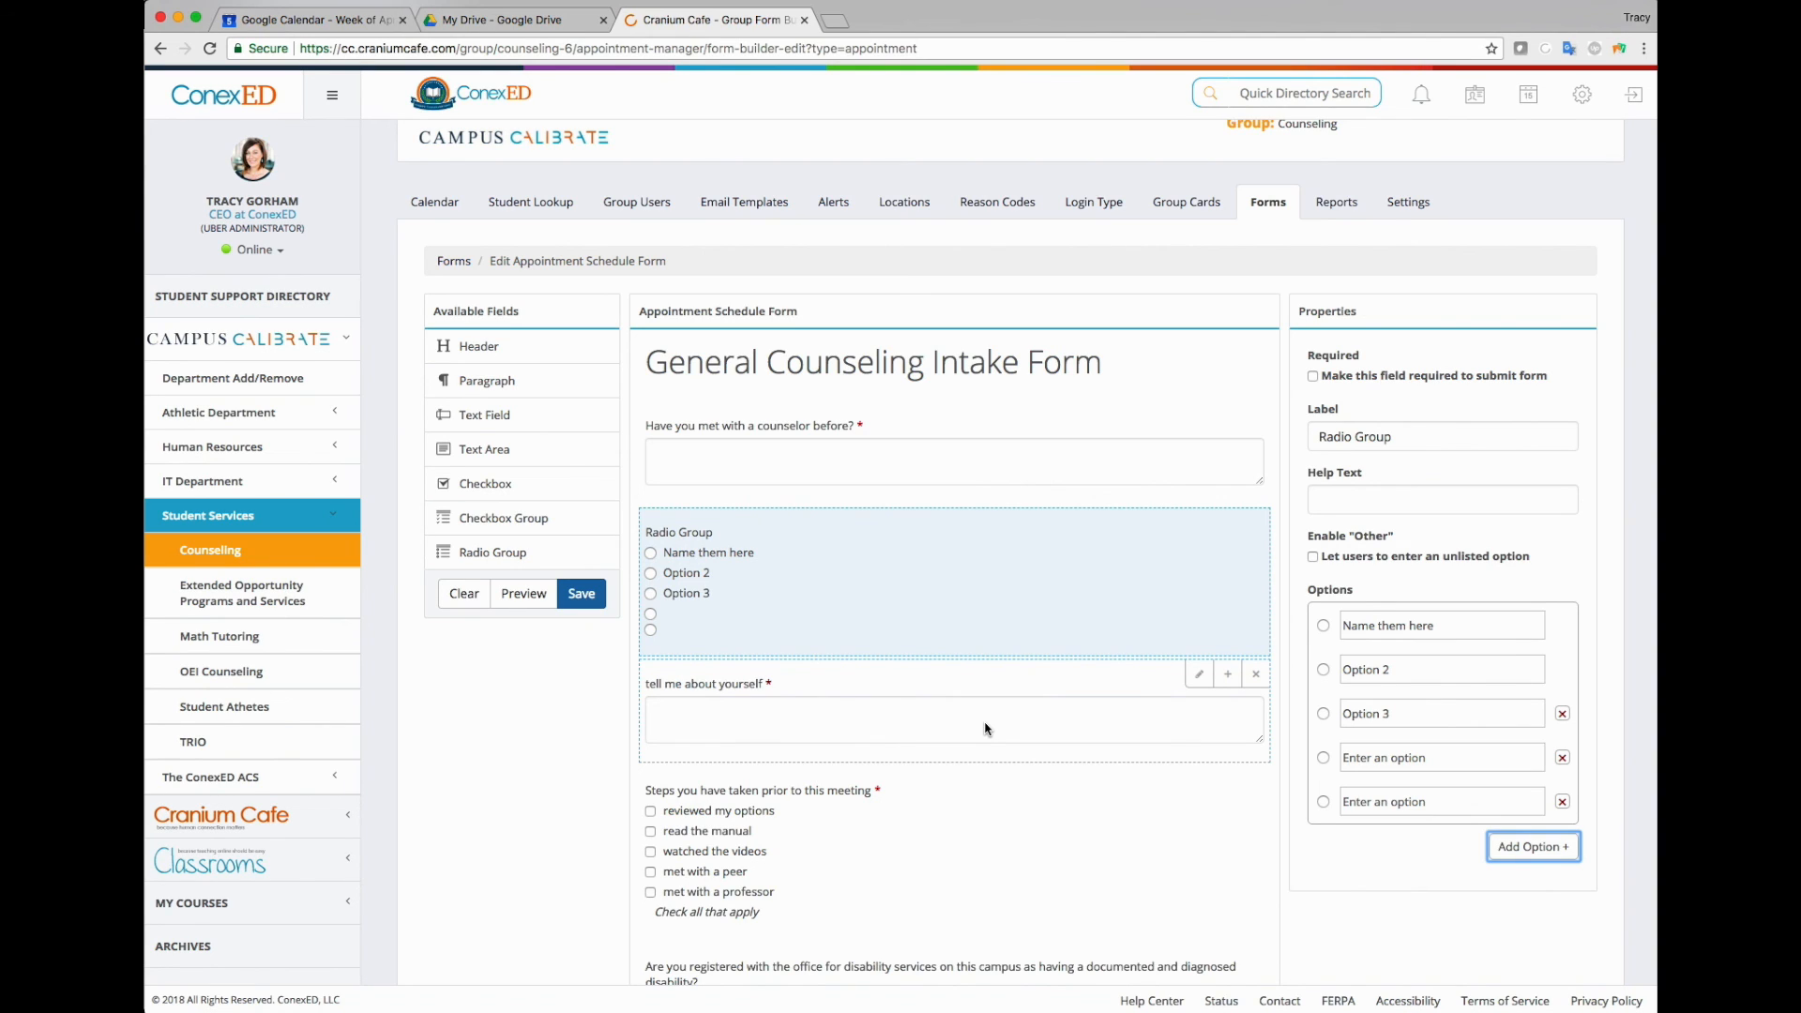
# Glance at the counseling page in Firefox, return to the form builder in Chrome, and preview the General Counseling Intake Form
pyautogui.press('super+Tab')
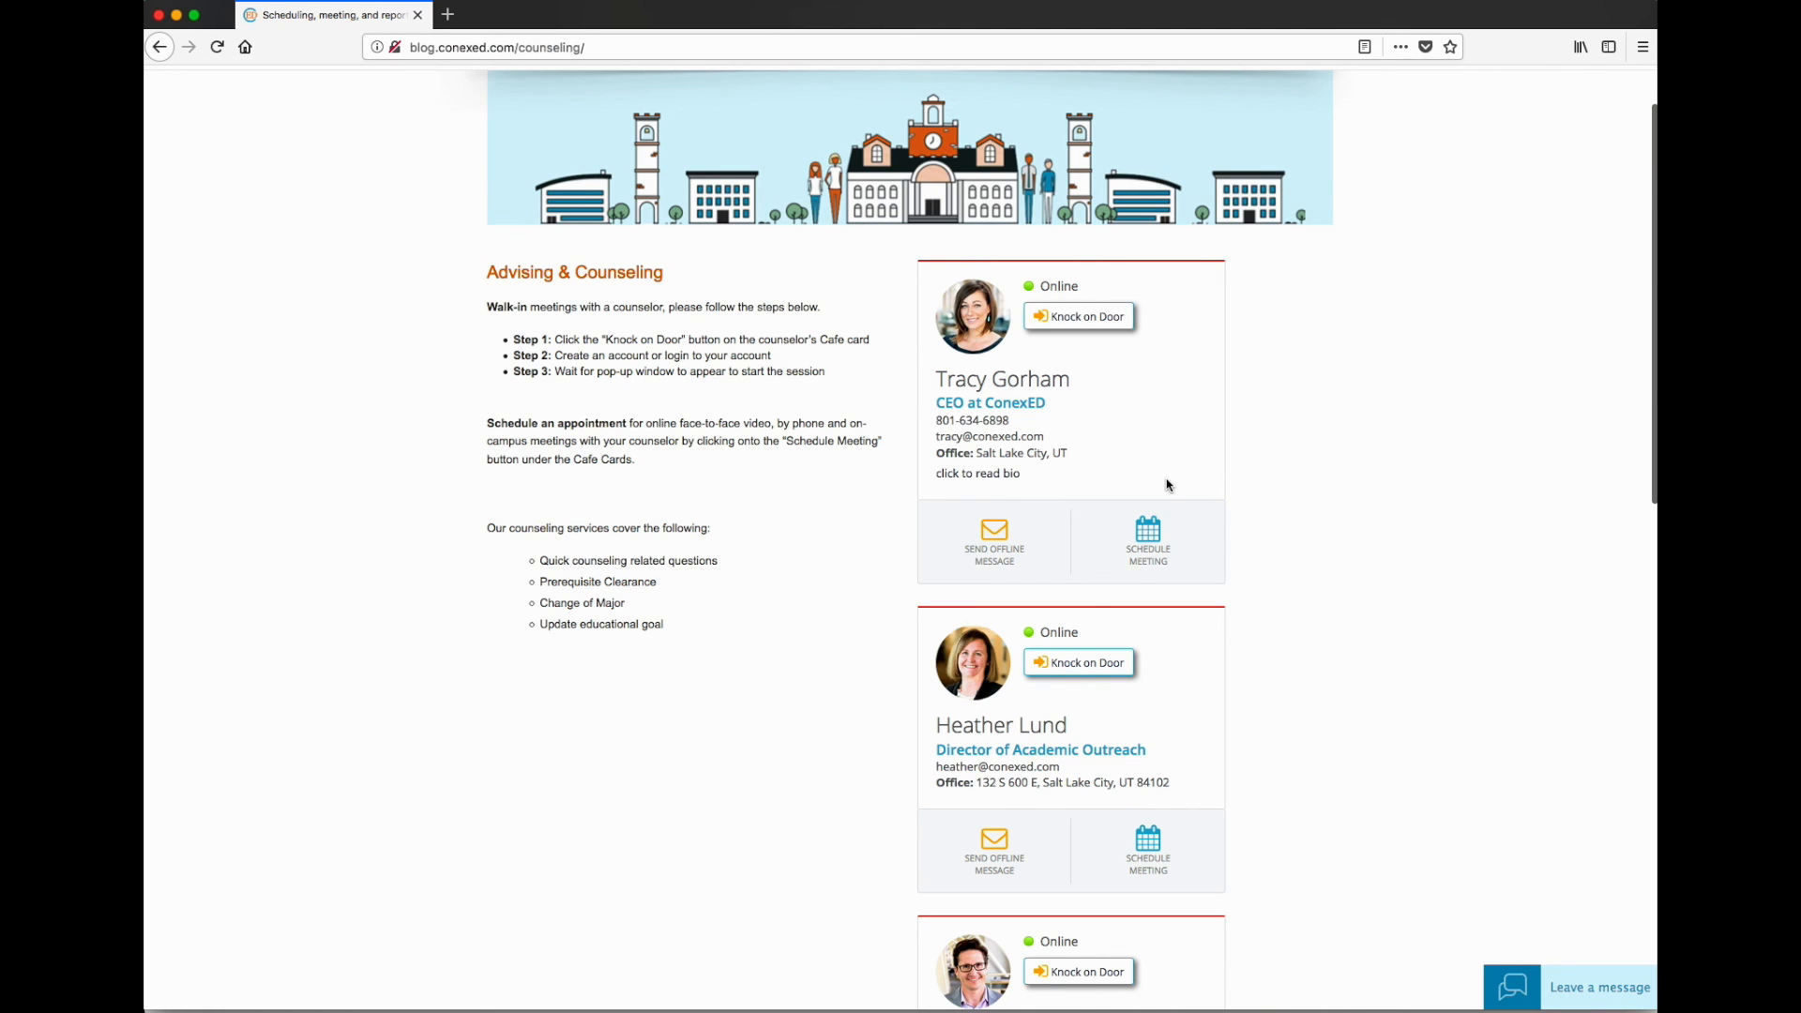
pyautogui.press('super+Tab')
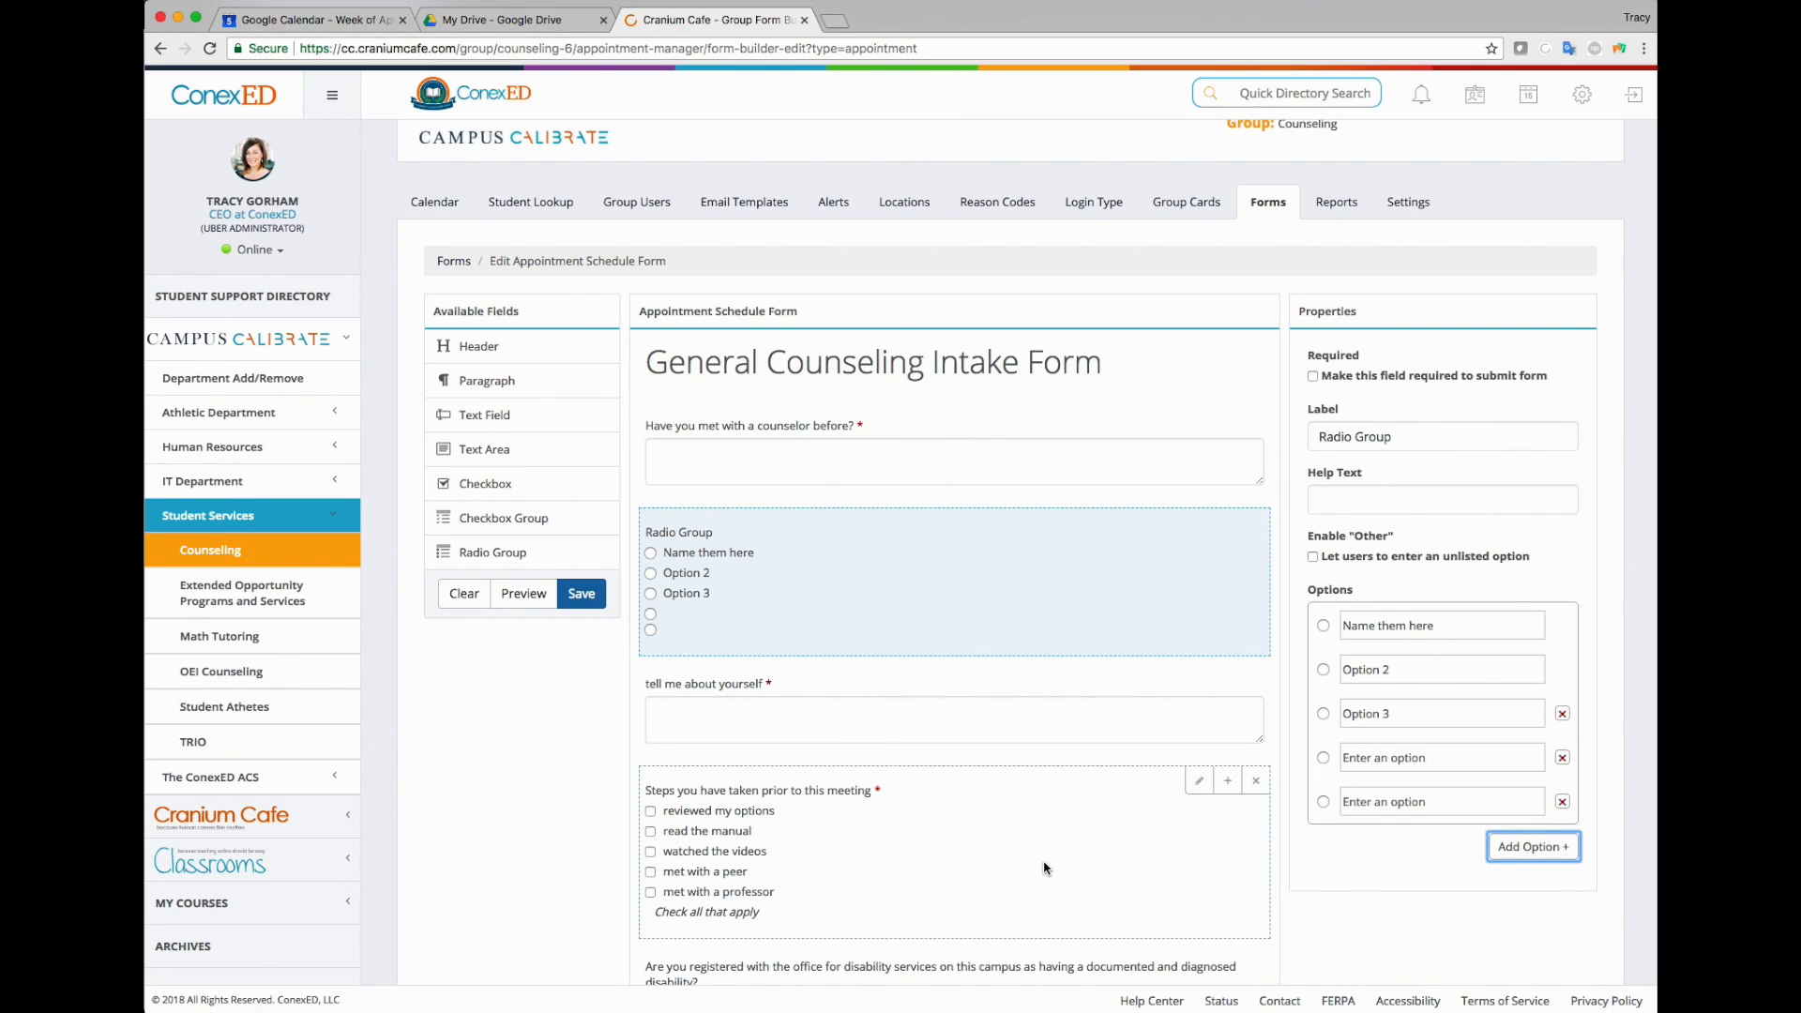
pyautogui.click(524, 594)
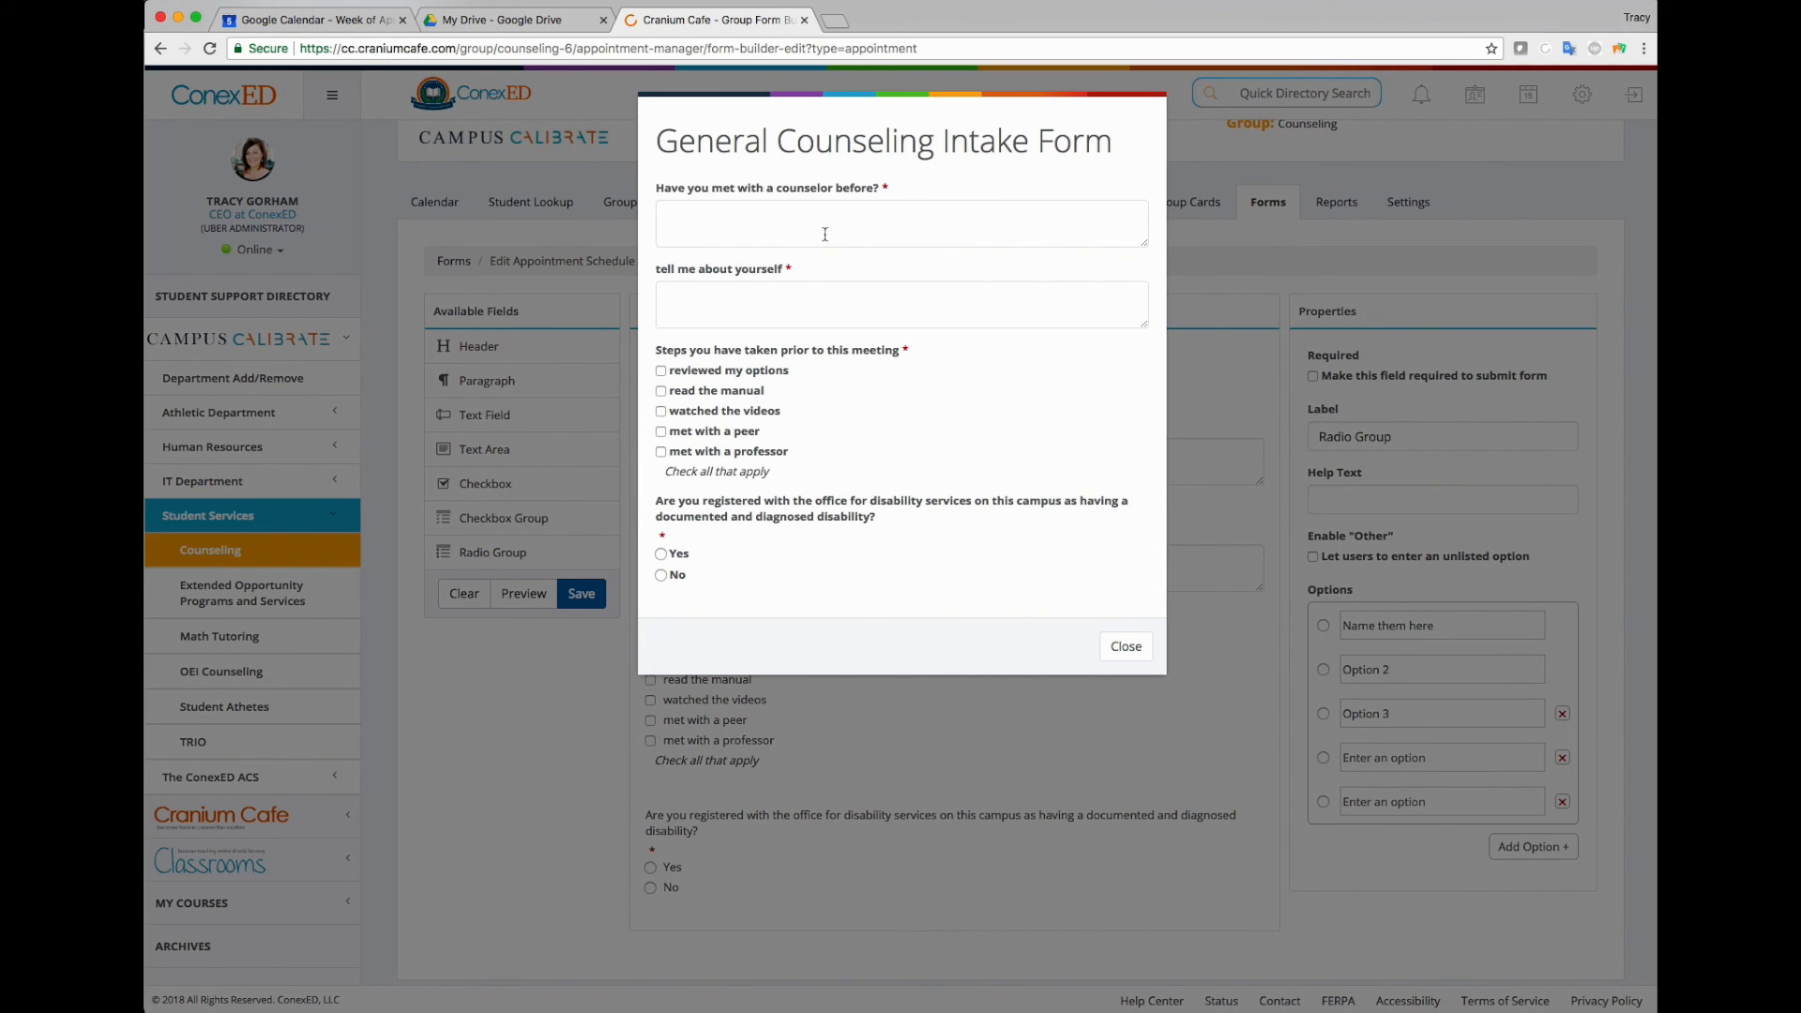
# Close the form preview and return to the forms overview to review the Student End of Meeting Survey and Staff Review Form cards
pyautogui.click(1123, 650)
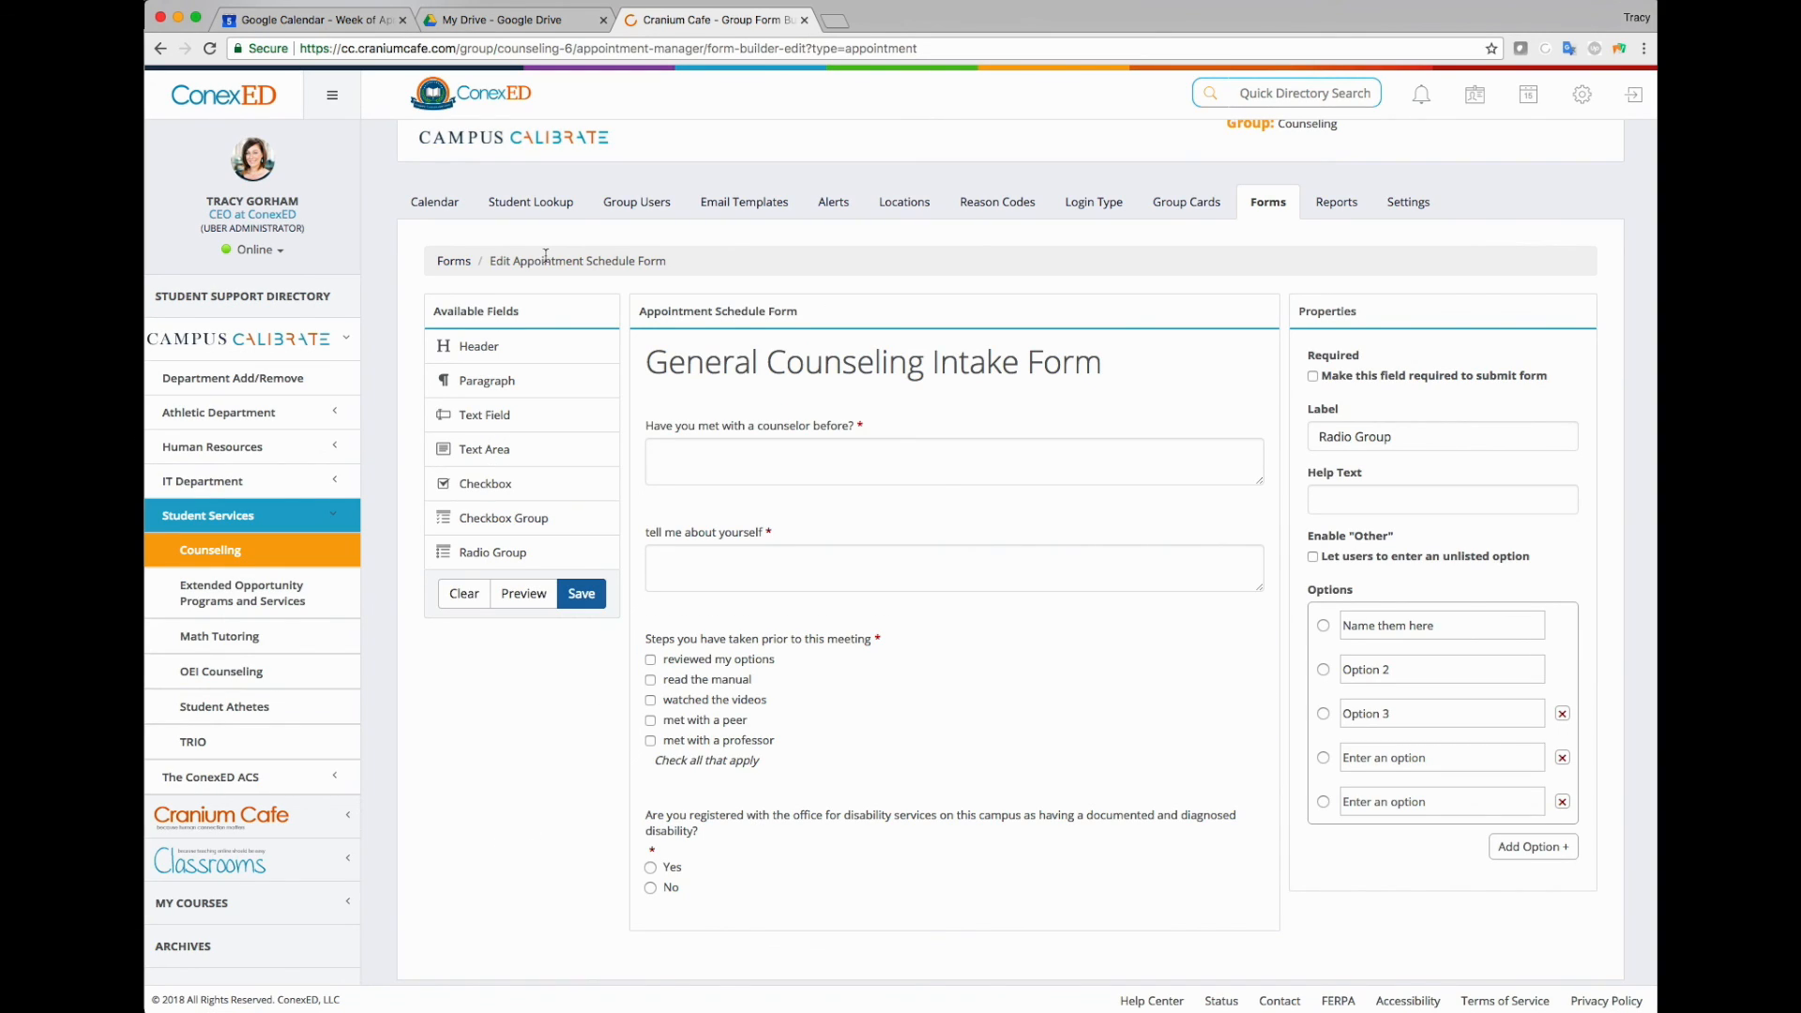
pyautogui.click(456, 262)
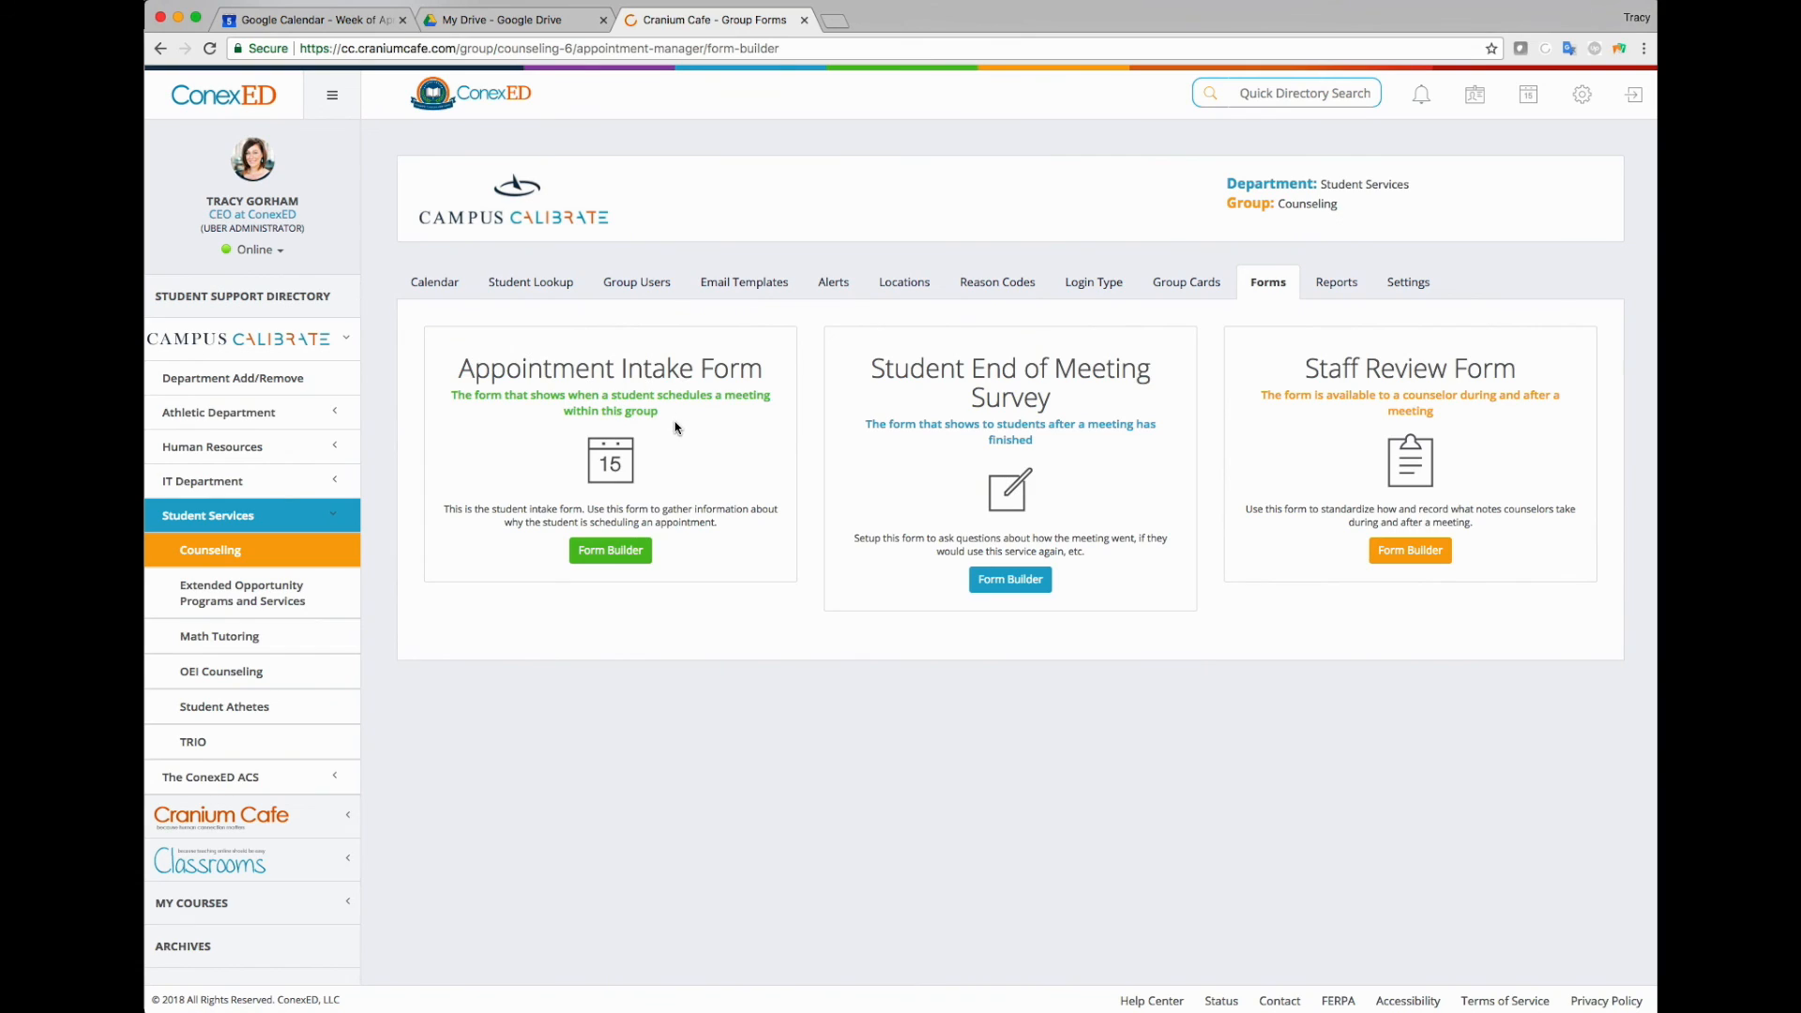
pyautogui.moveTo(888, 374); pyautogui.dragTo(1156, 410)
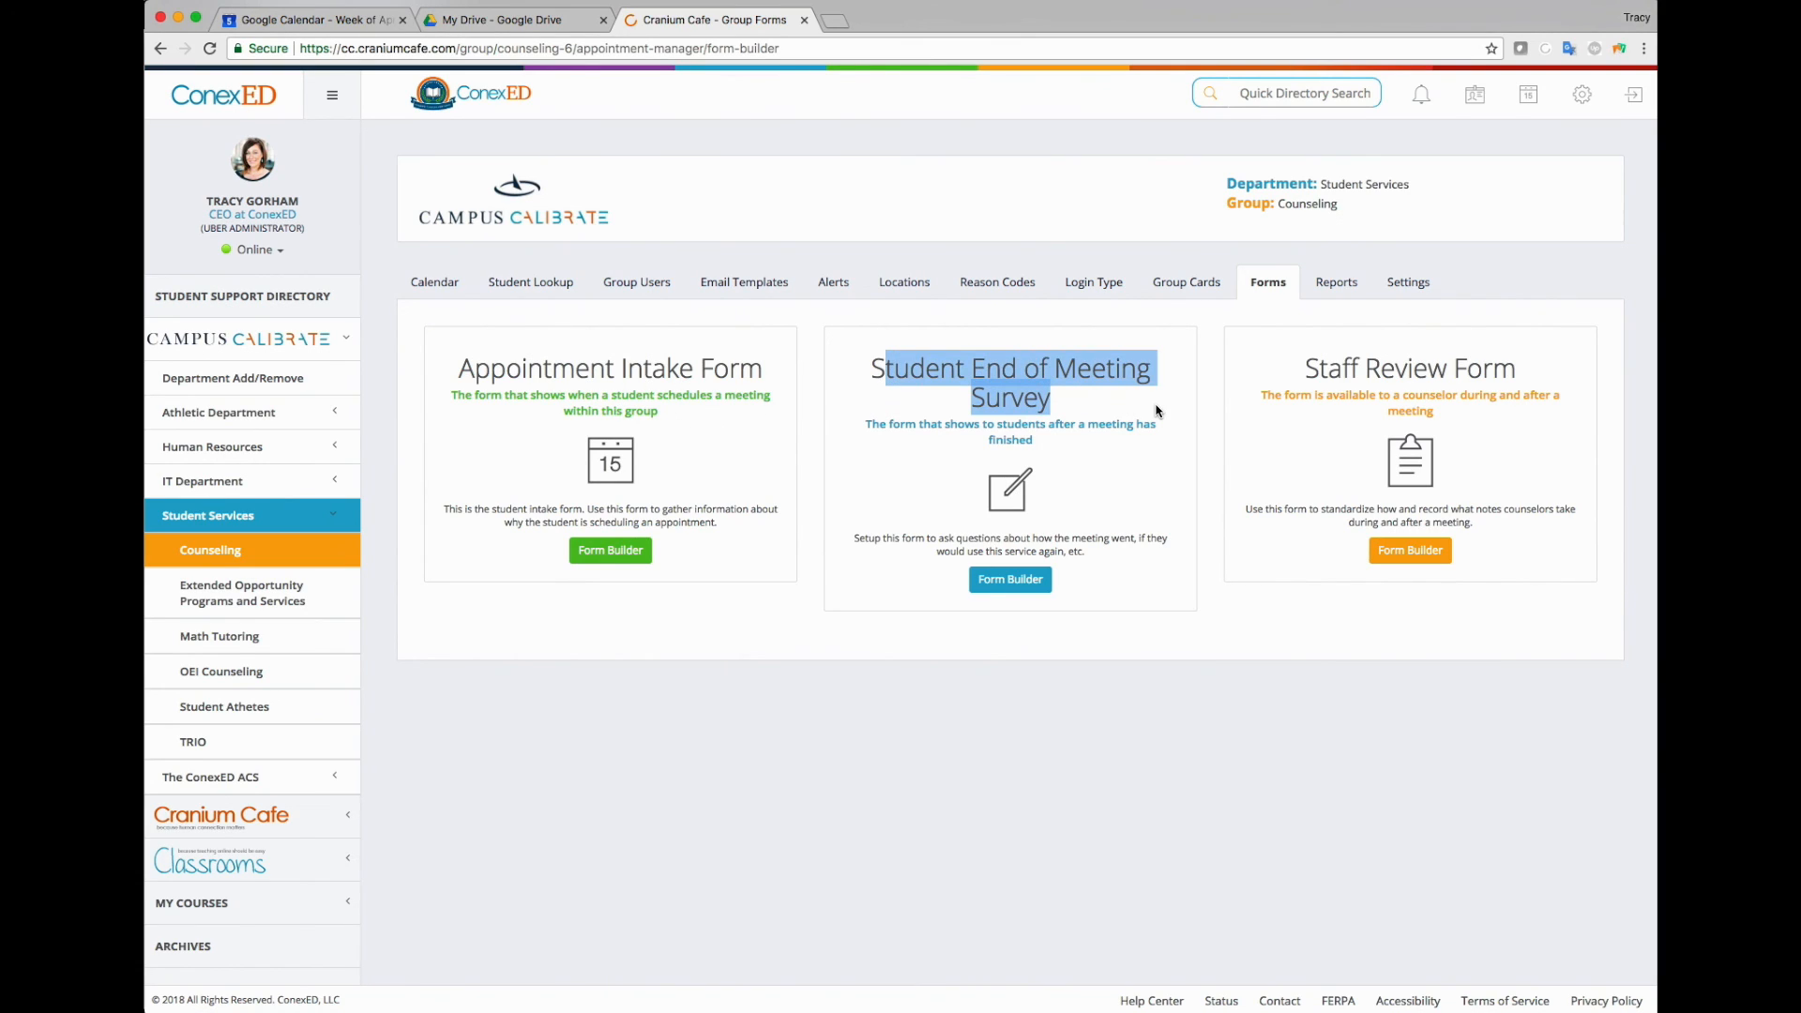
pyautogui.click(1035, 401)
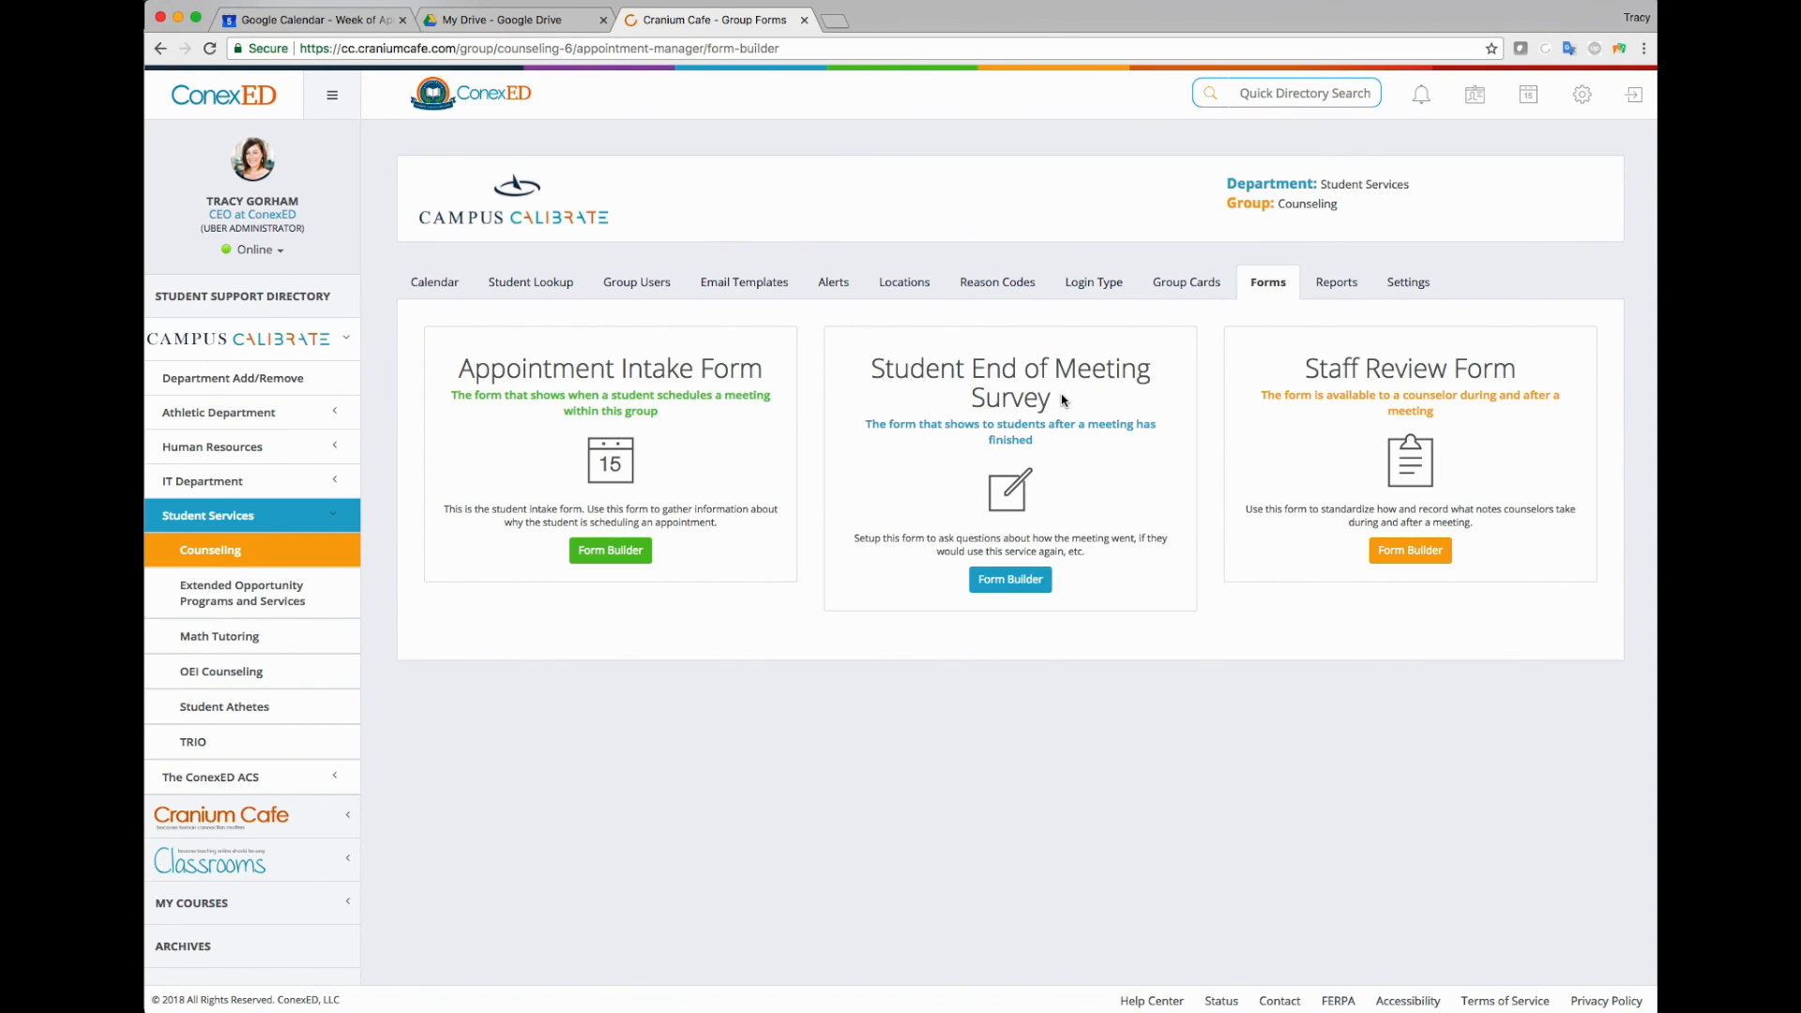
pyautogui.moveTo(1307, 366); pyautogui.dragTo(1517, 367)
# Open the Staff Review Form in the form builder and review its heading, meeting description and student follow-up steps fields
pyautogui.click(1410, 551)
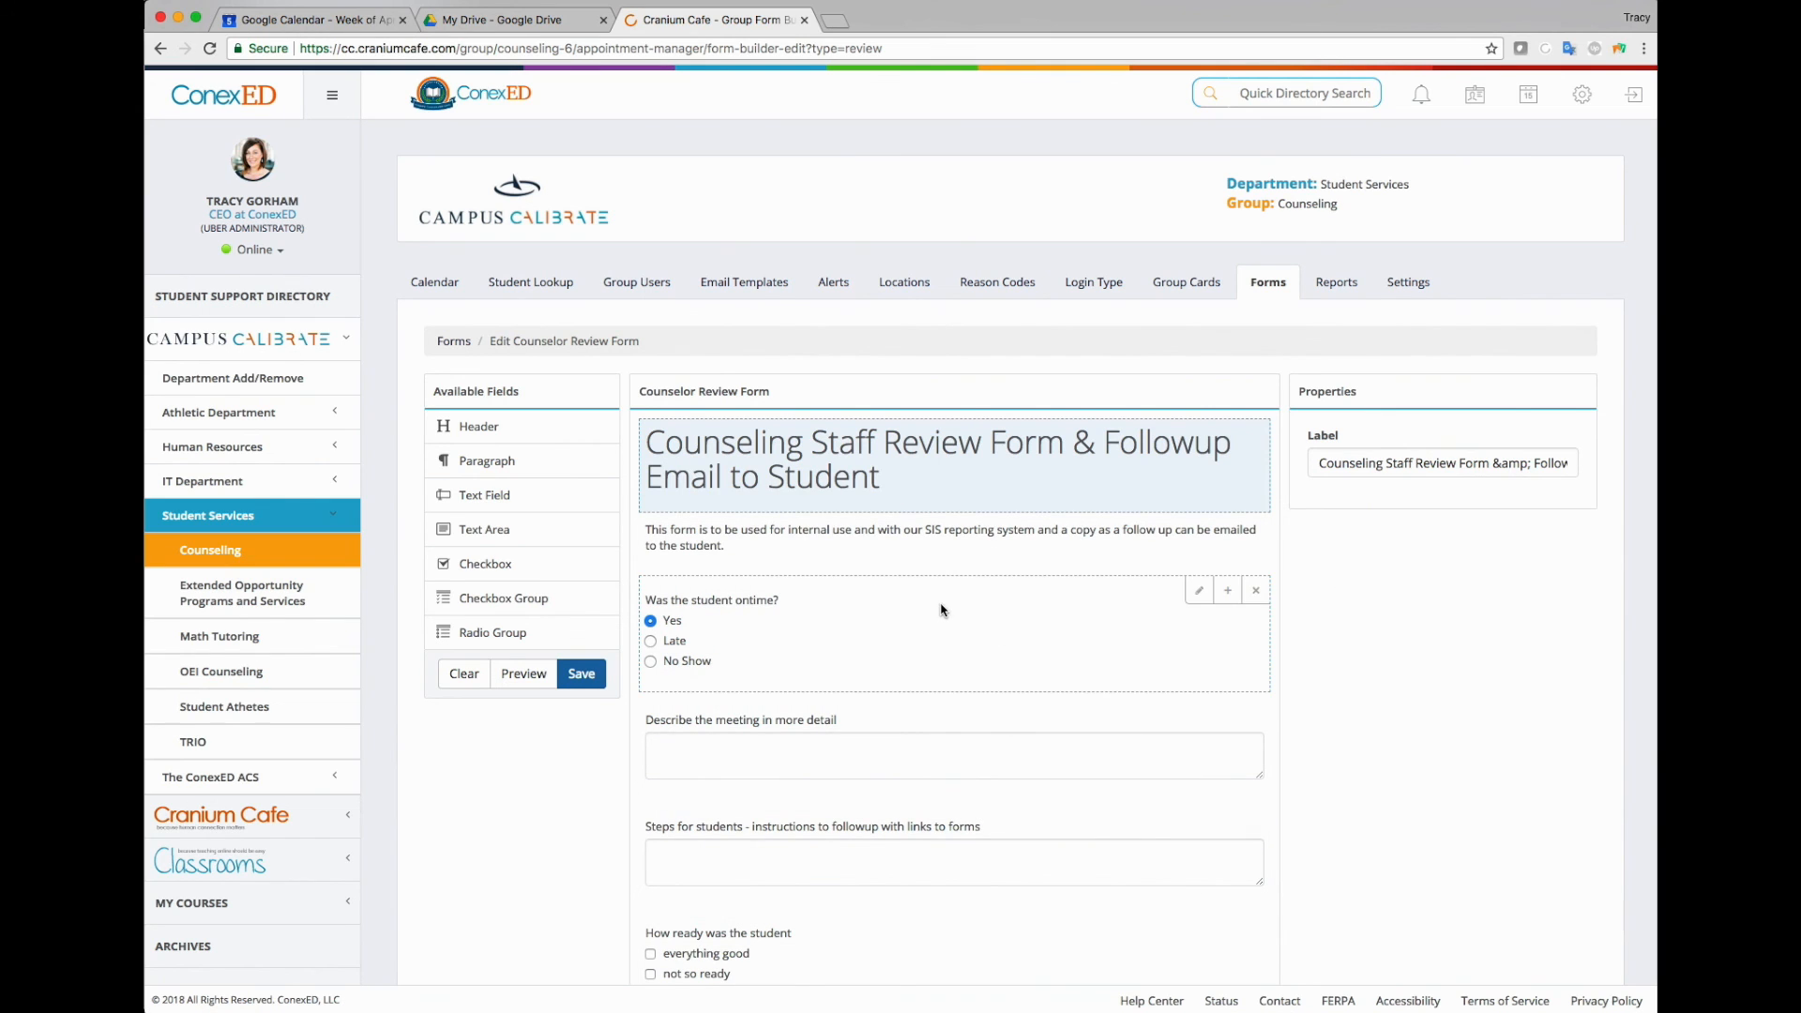
pyautogui.scroll(-2, 713, 469)
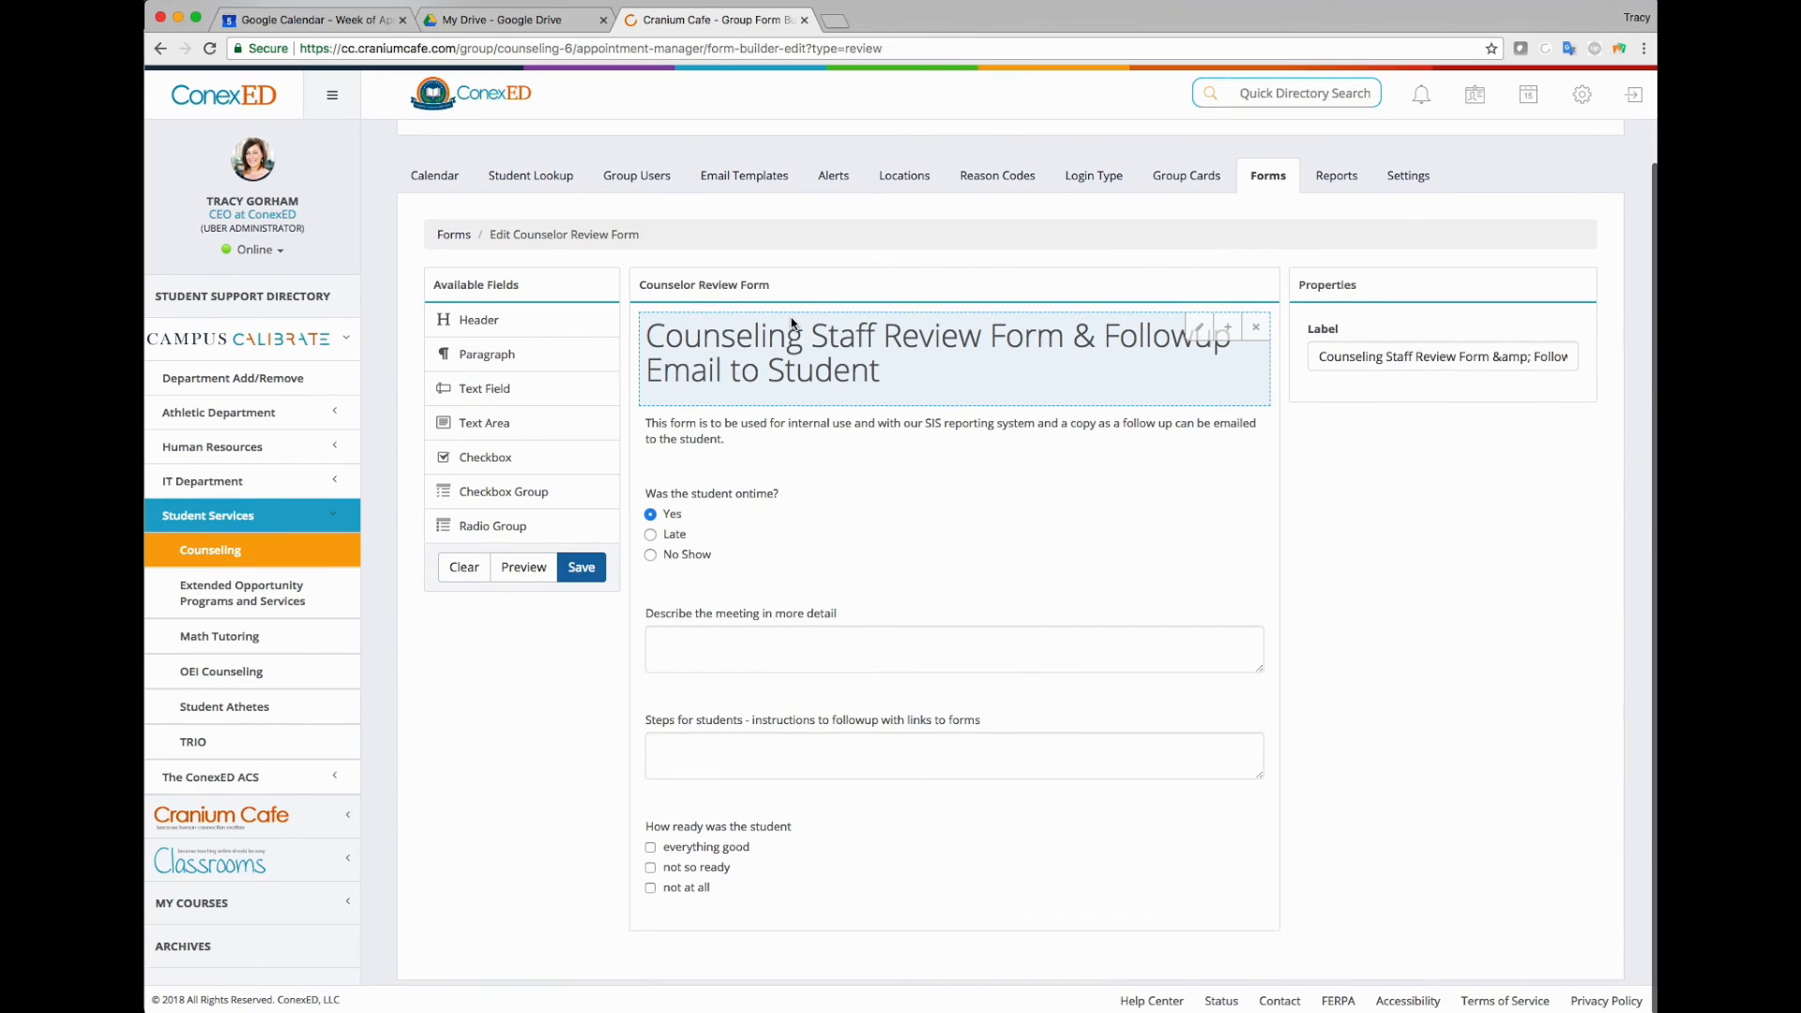
pyautogui.moveTo(885, 378); pyautogui.dragTo(654, 378)
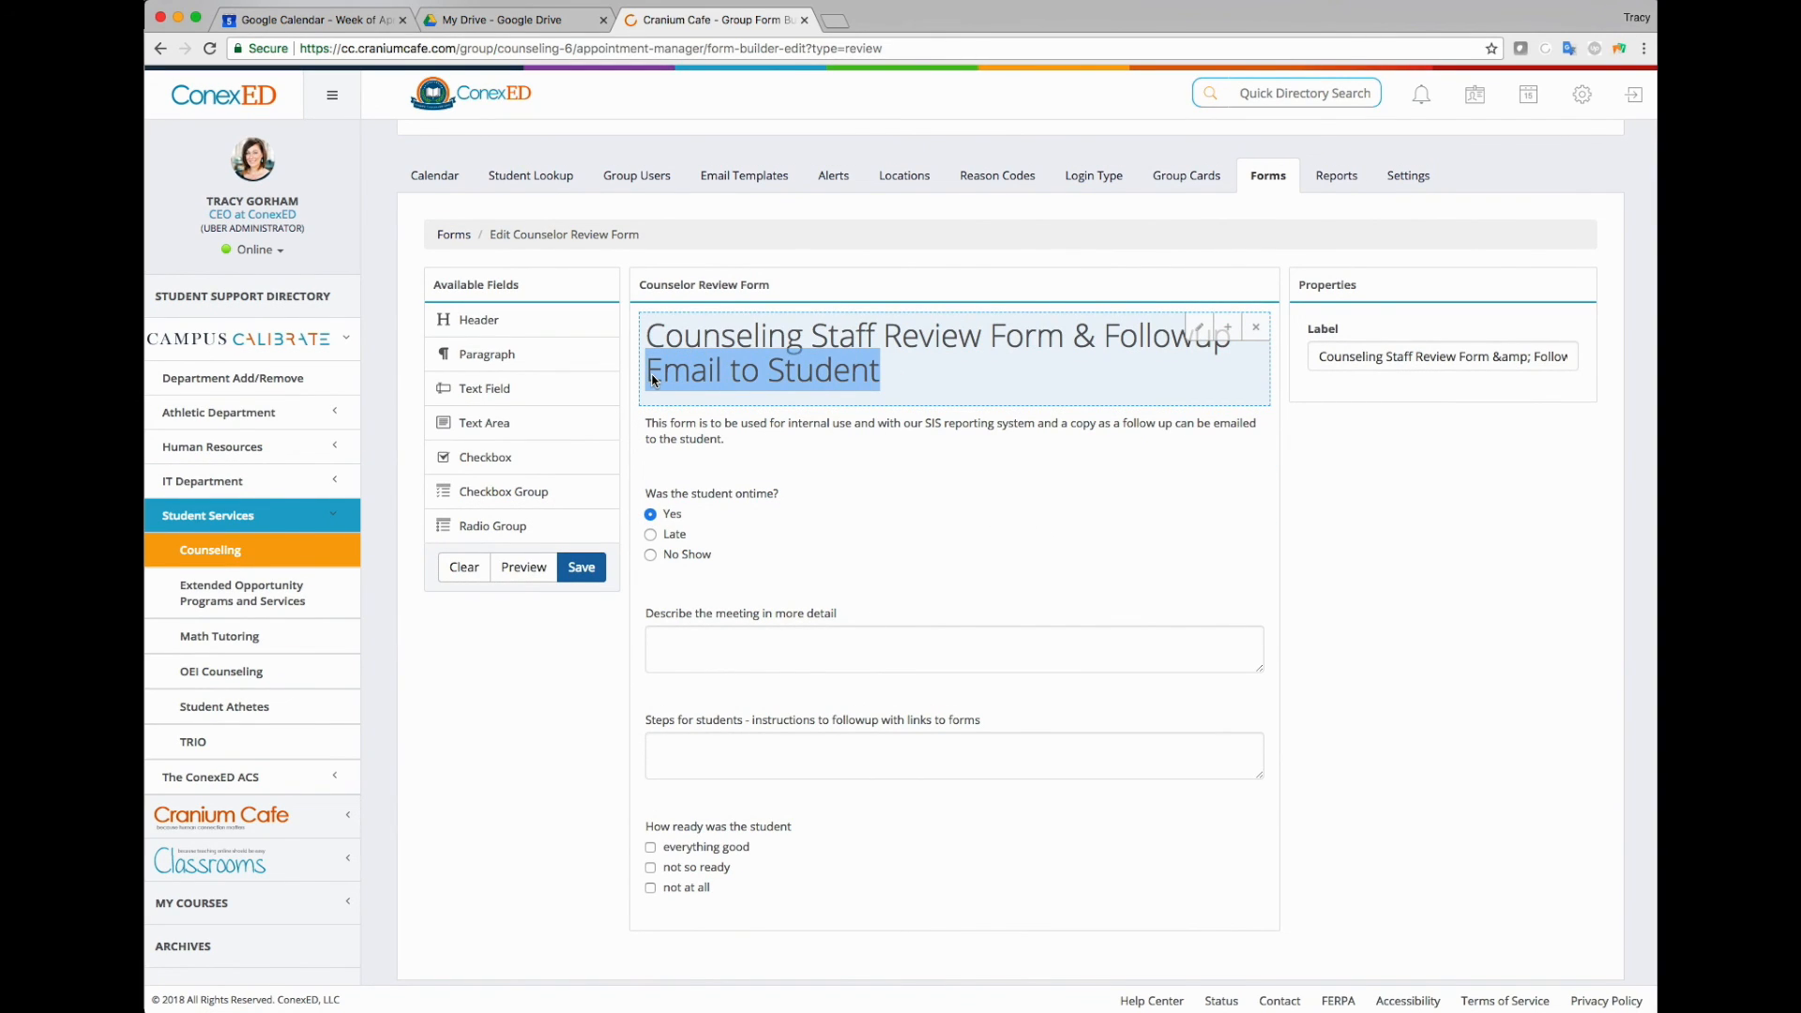
pyautogui.click(696, 654)
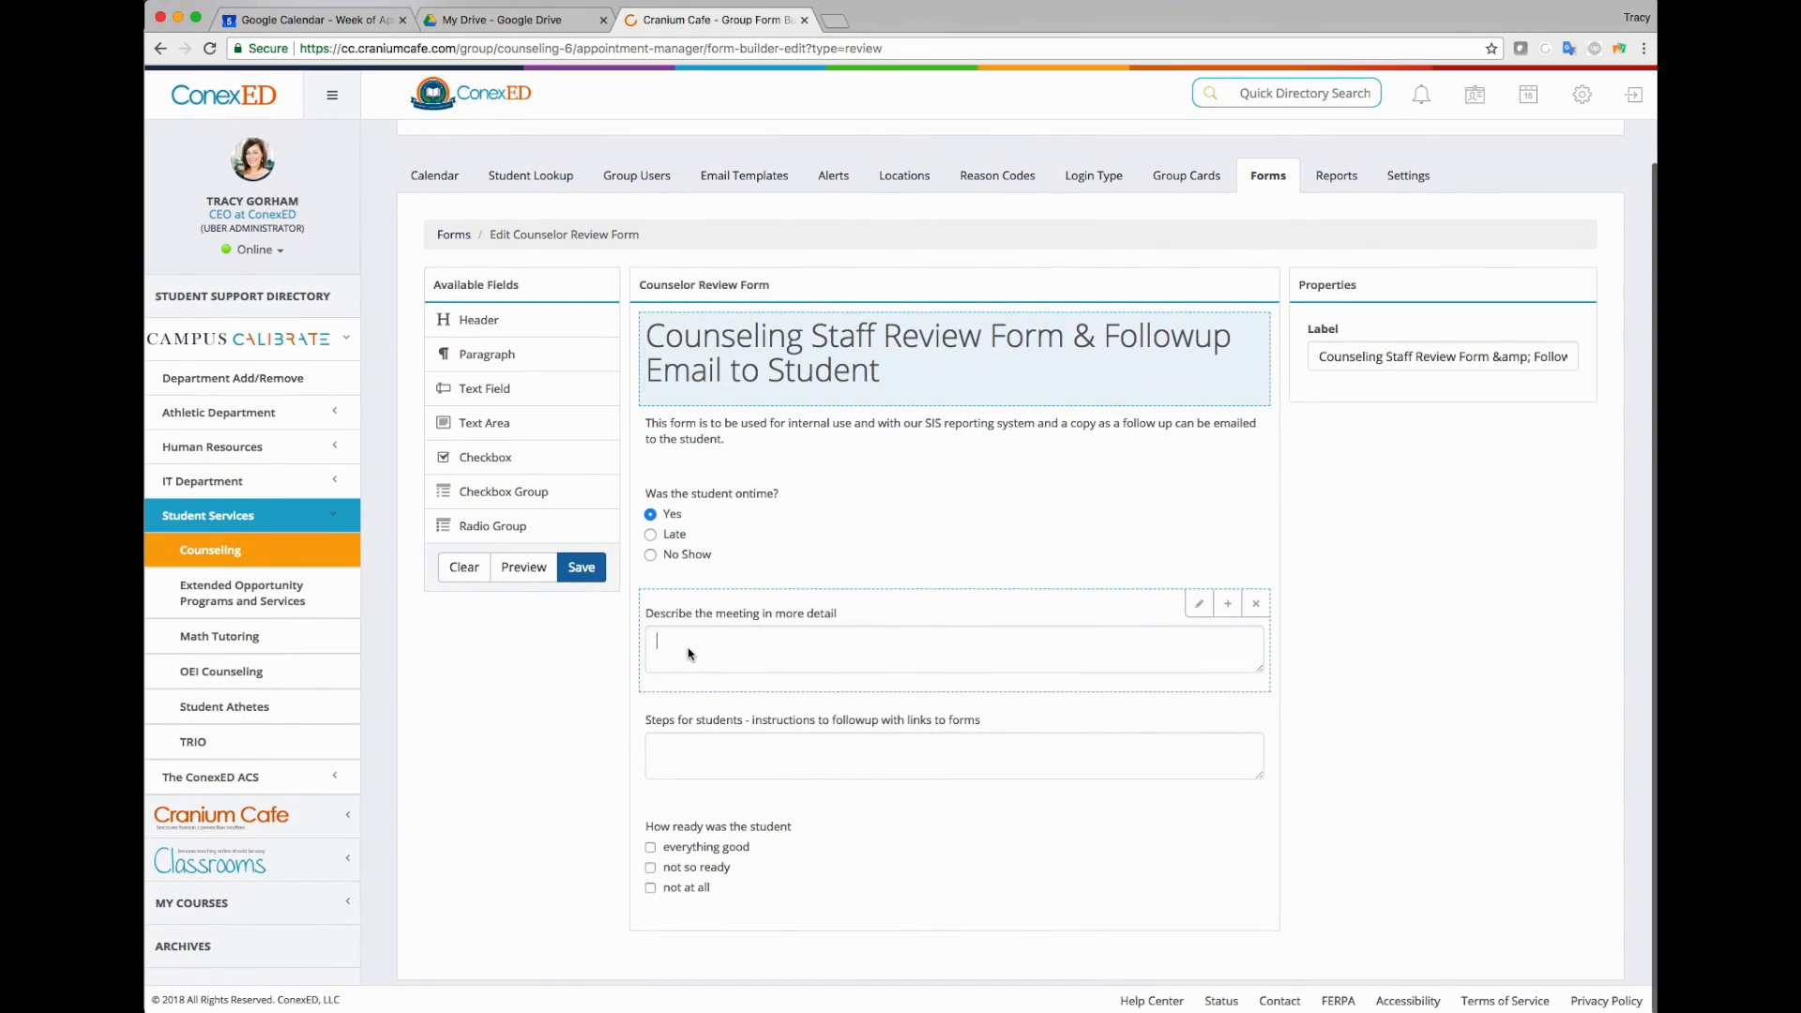
pyautogui.click(707, 756)
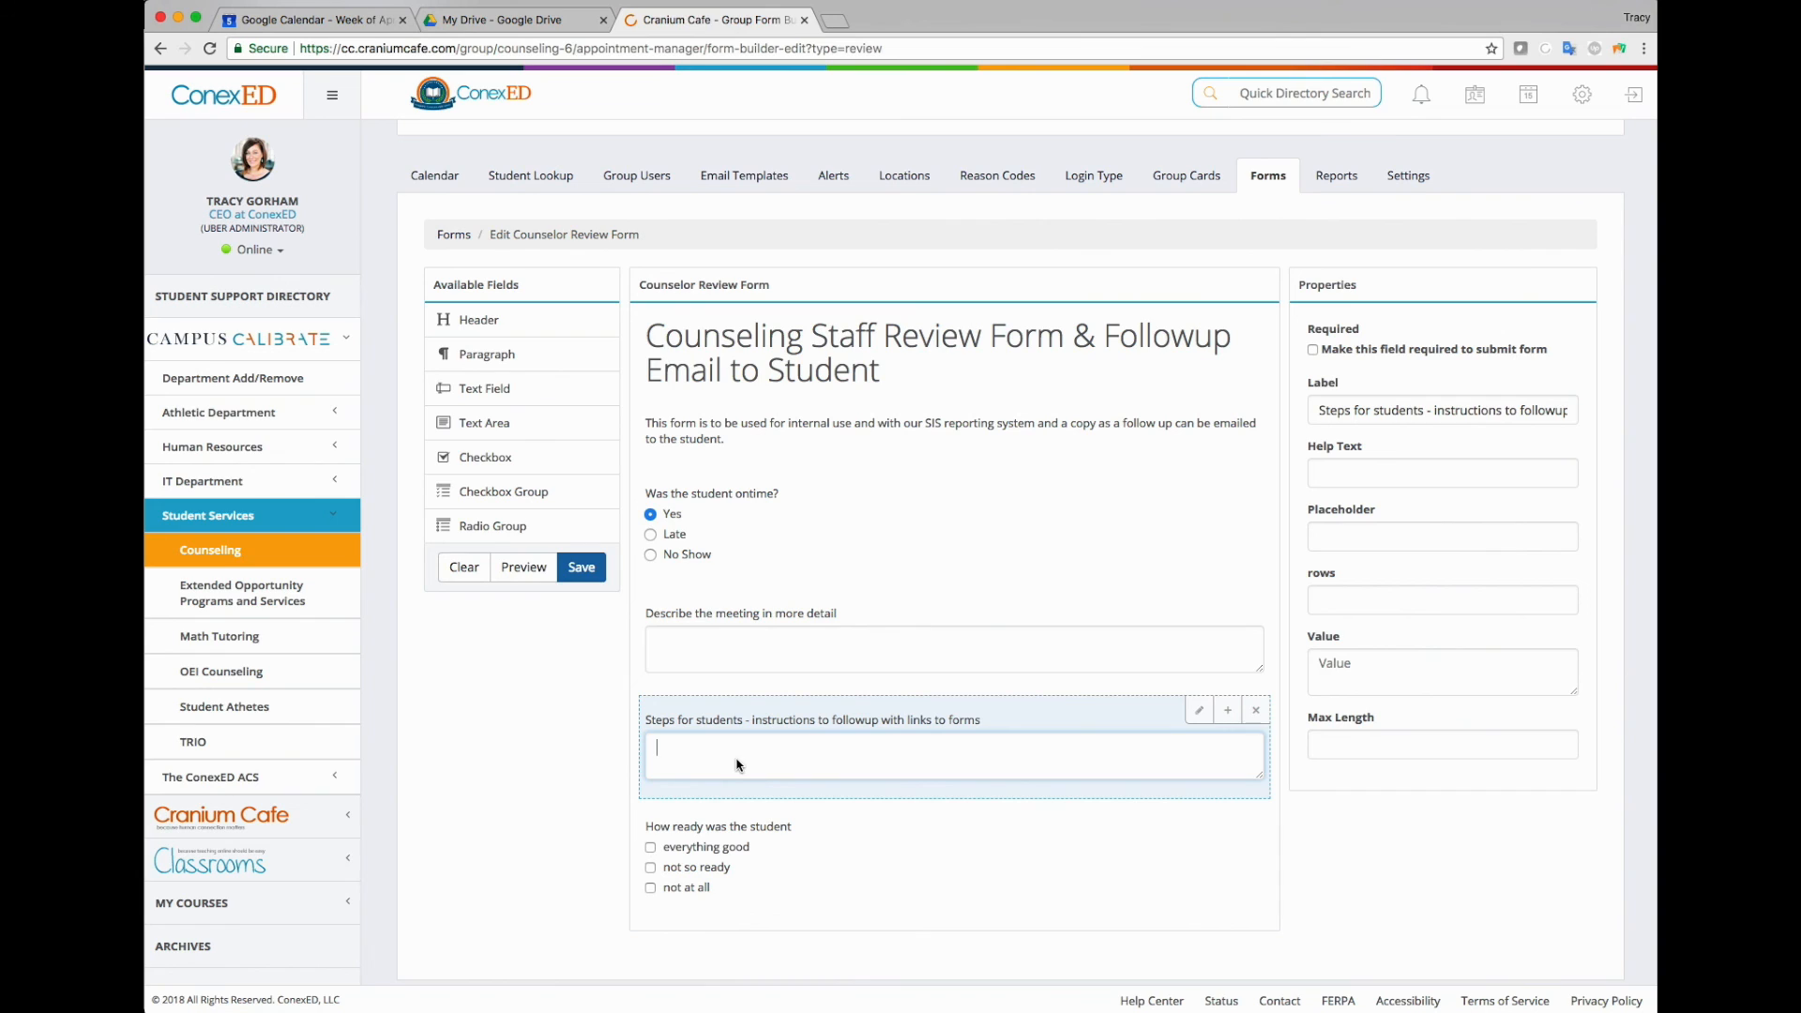
# Try adding a checkbox and a checkbox group to the Counselor Review Form and delete both fields again
pyautogui.moveTo(509, 457); pyautogui.dragTo(779, 441)
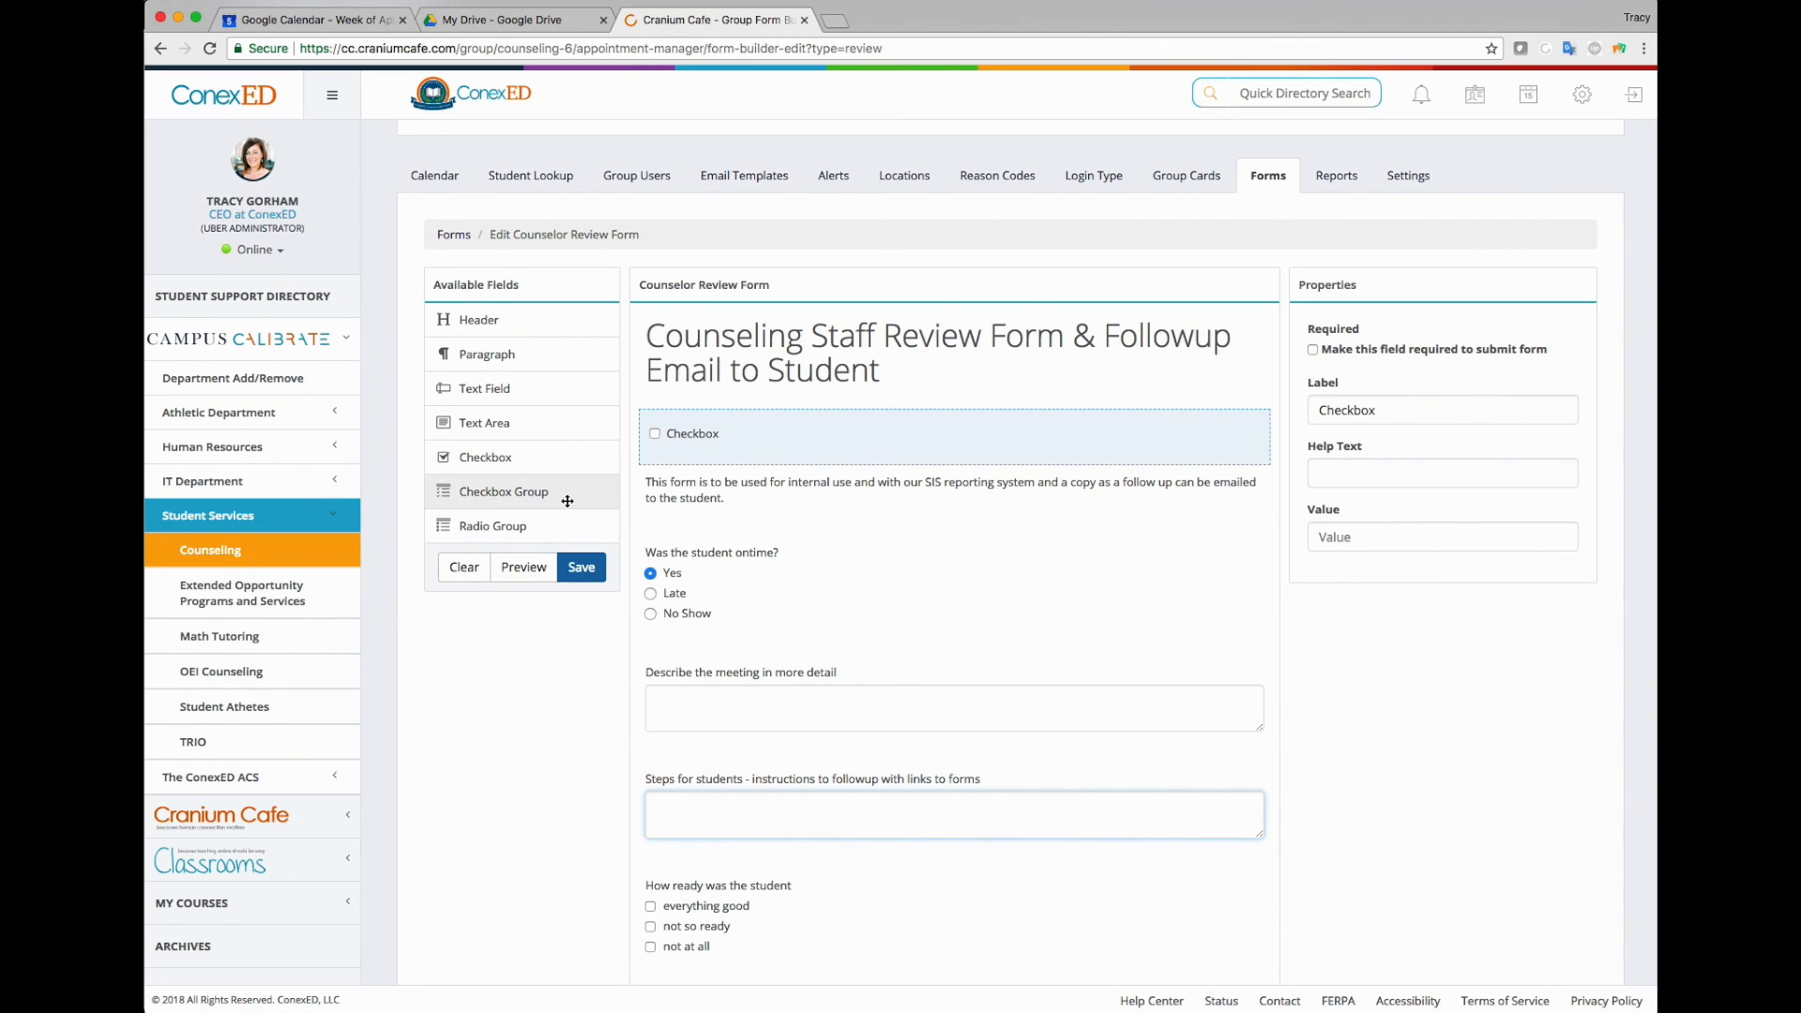
pyautogui.moveTo(530, 492); pyautogui.dragTo(829, 542)
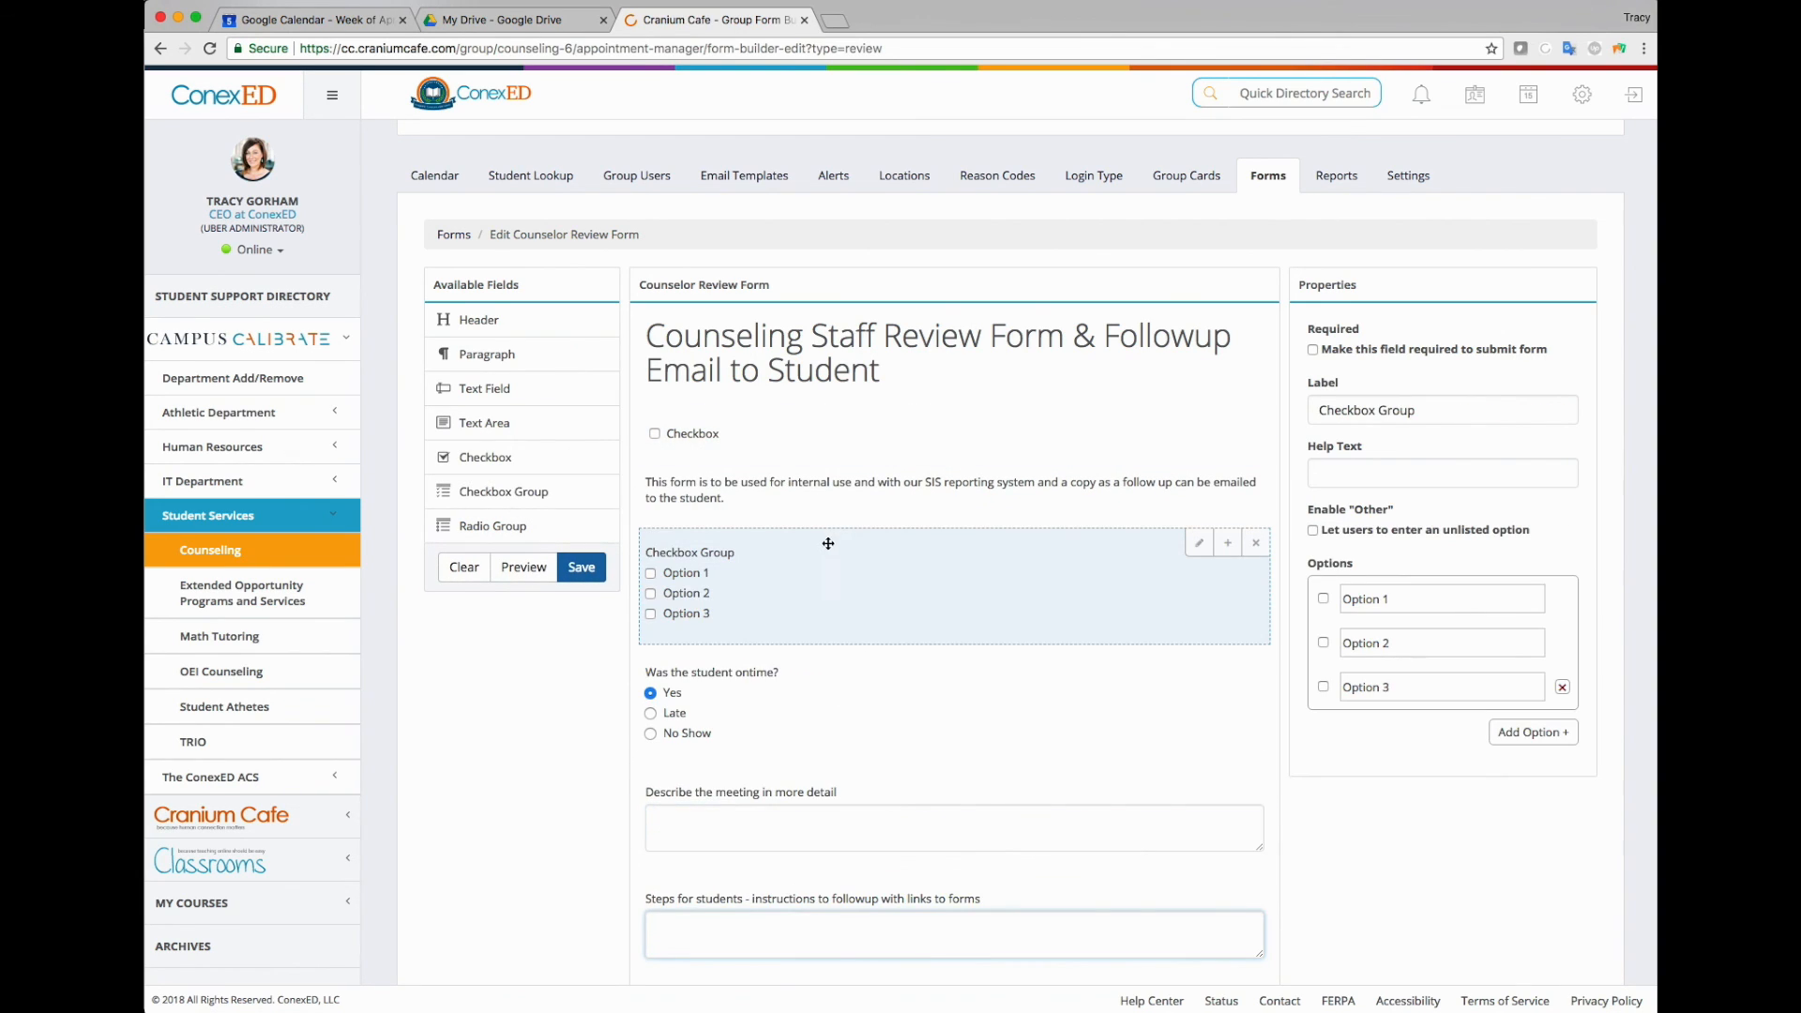
pyautogui.click(1254, 545)
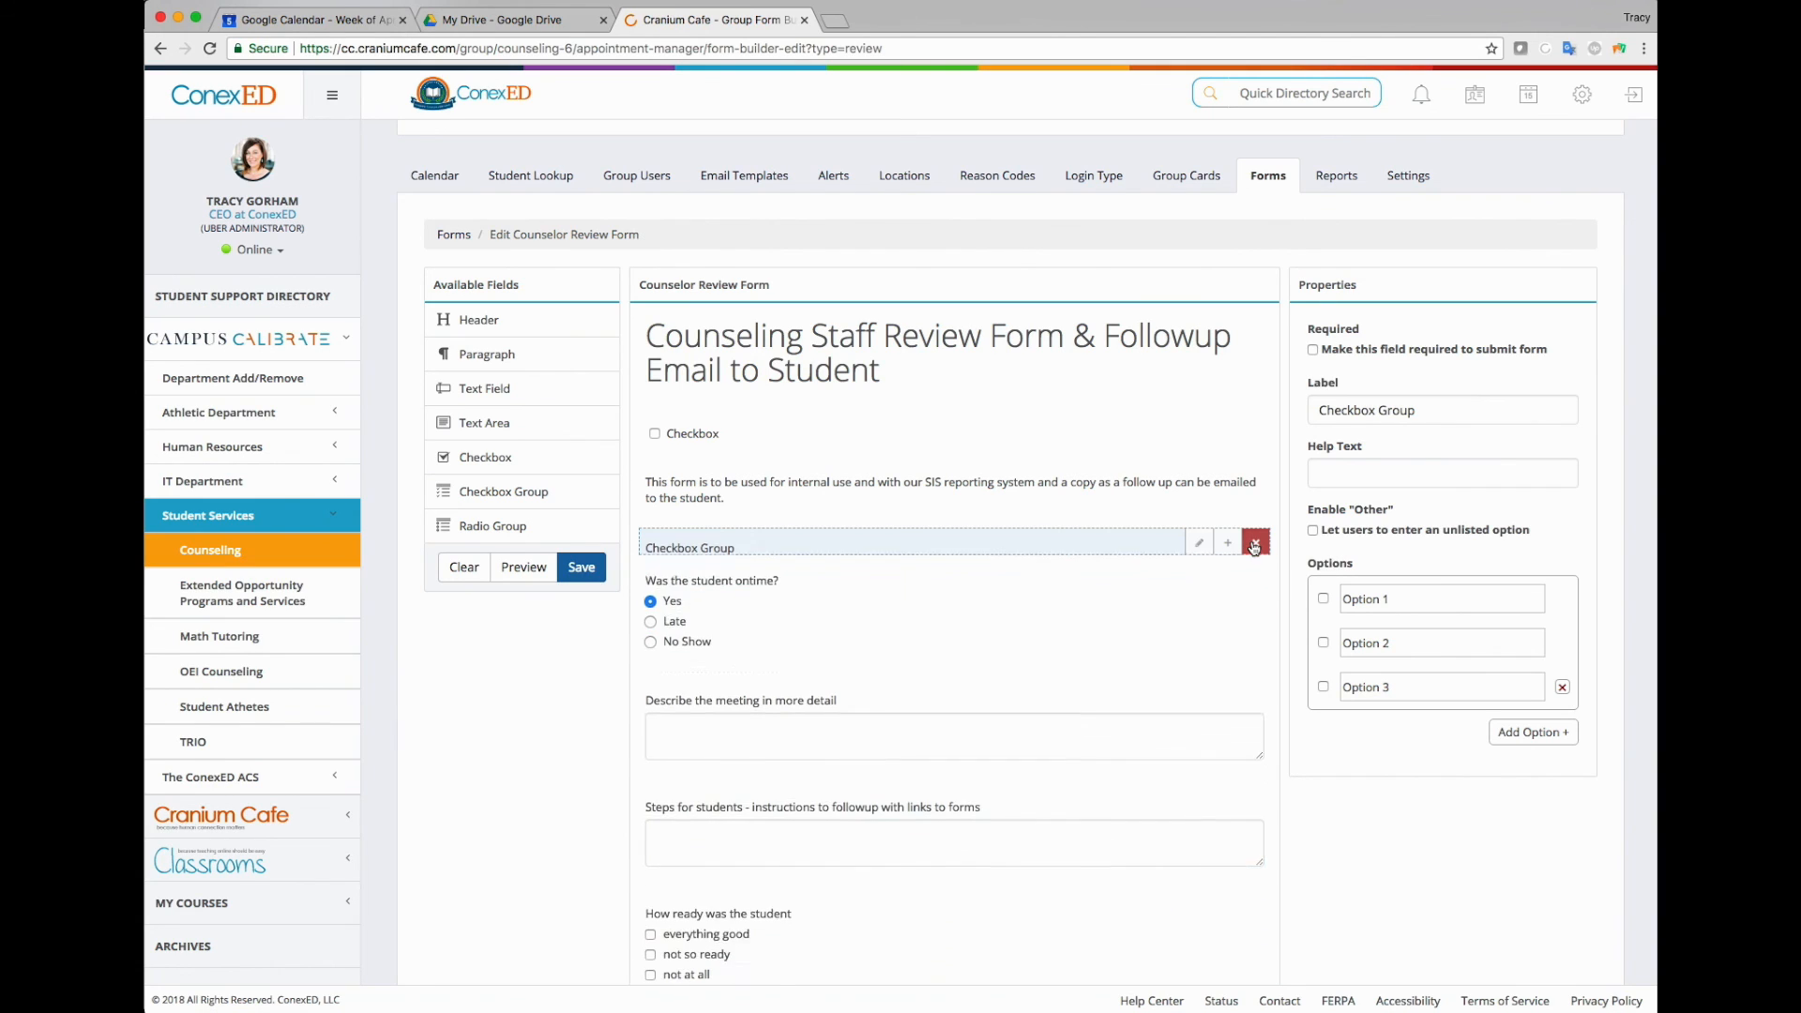
pyautogui.click(1255, 423)
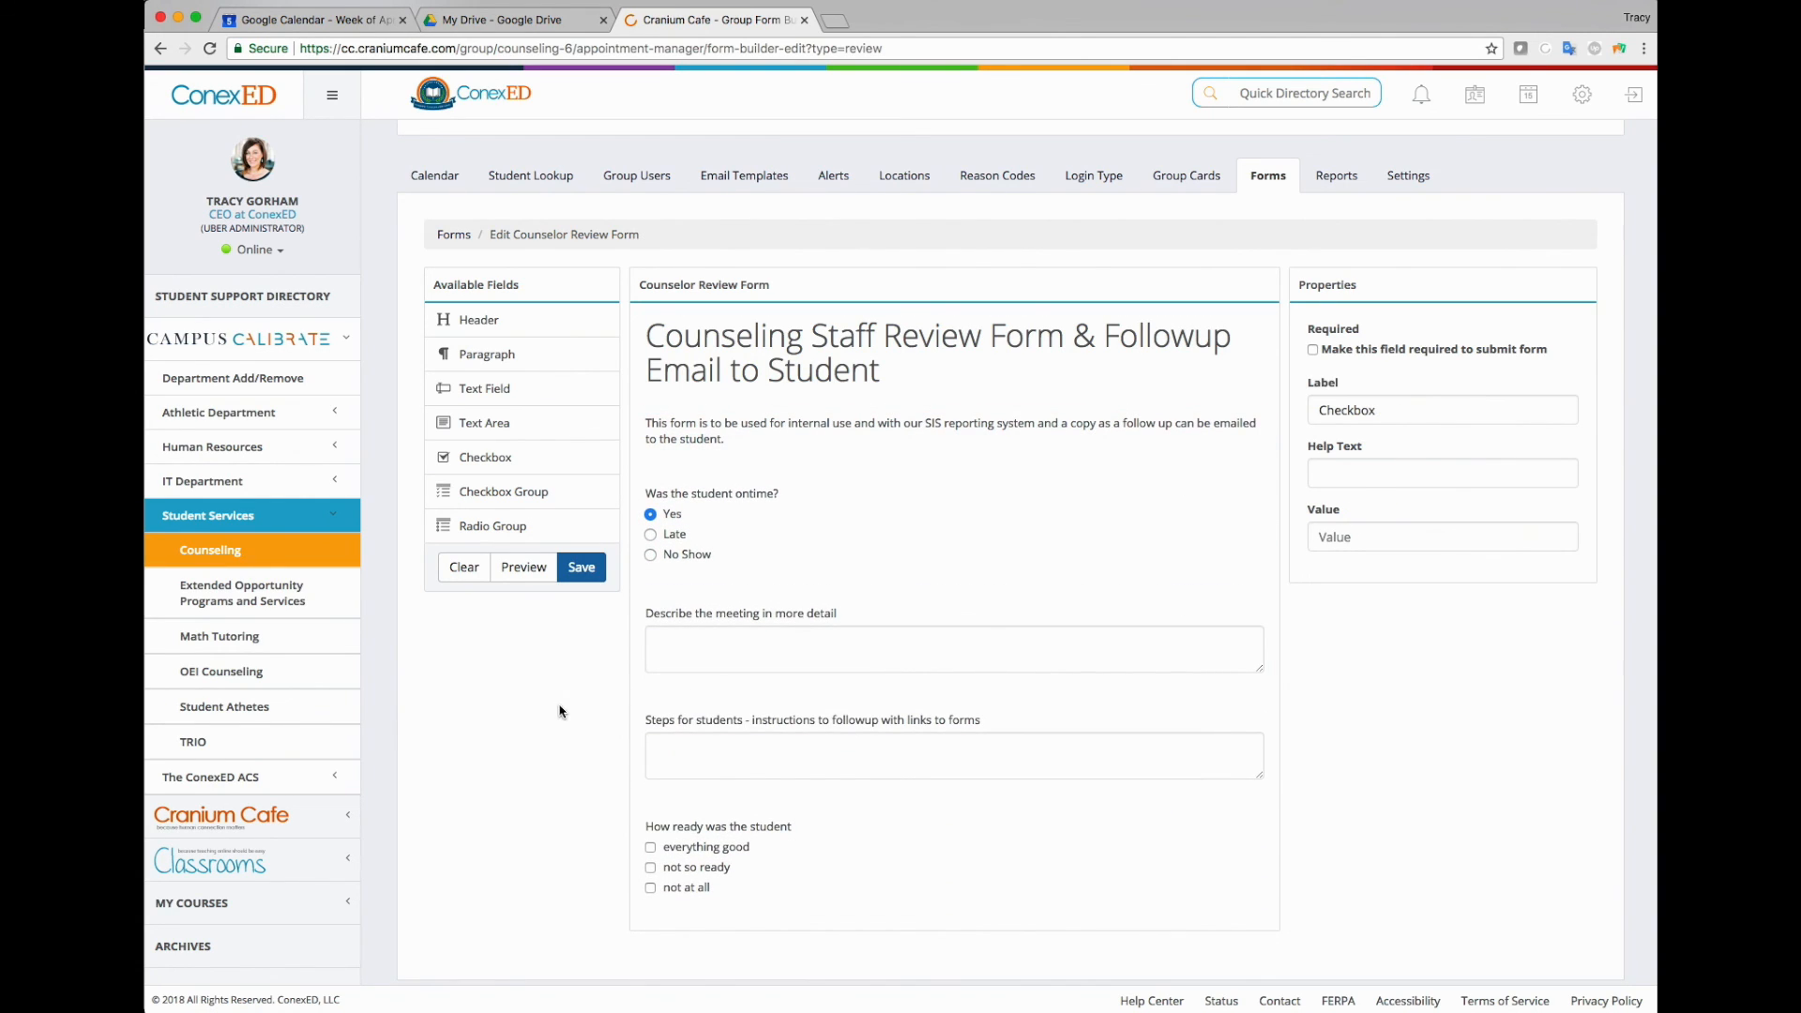
# Run the Appointment Intake Report for all staff members and all reason codes and review the response charts
pyautogui.click(1328, 177)
pyautogui.moveTo(743, 368); pyautogui.dragTo(947, 402)
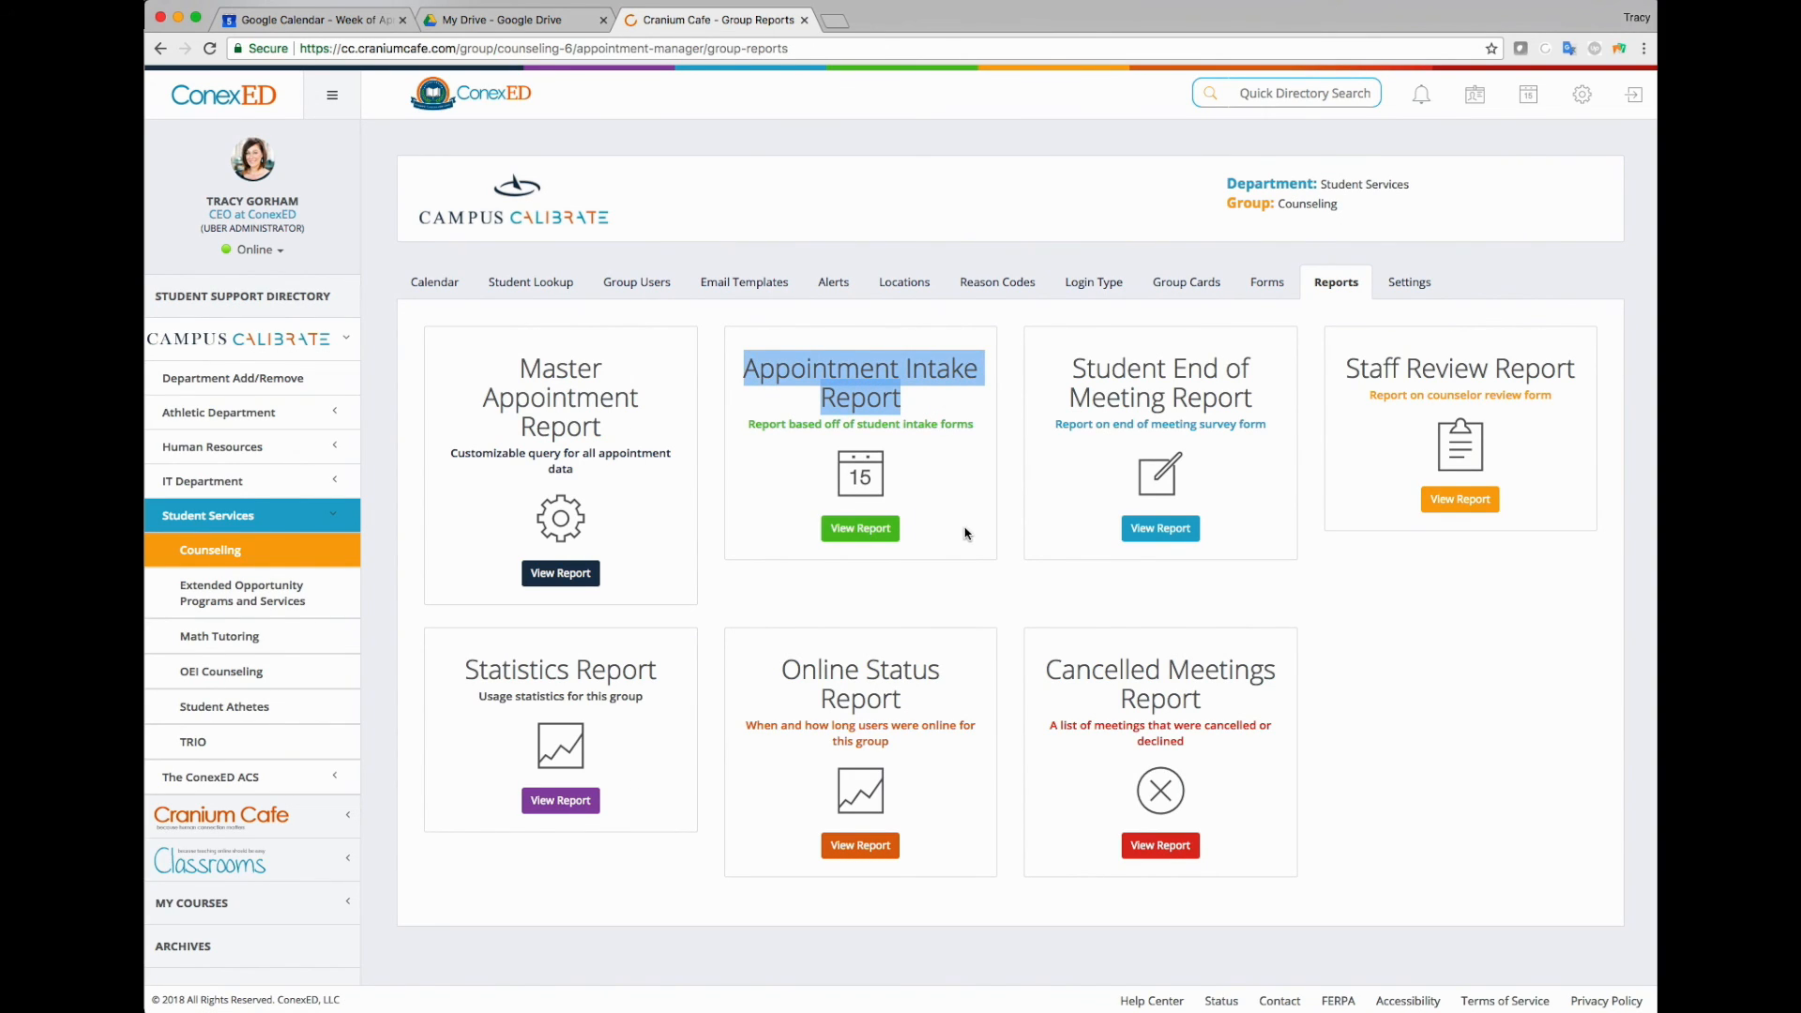
pyautogui.click(845, 531)
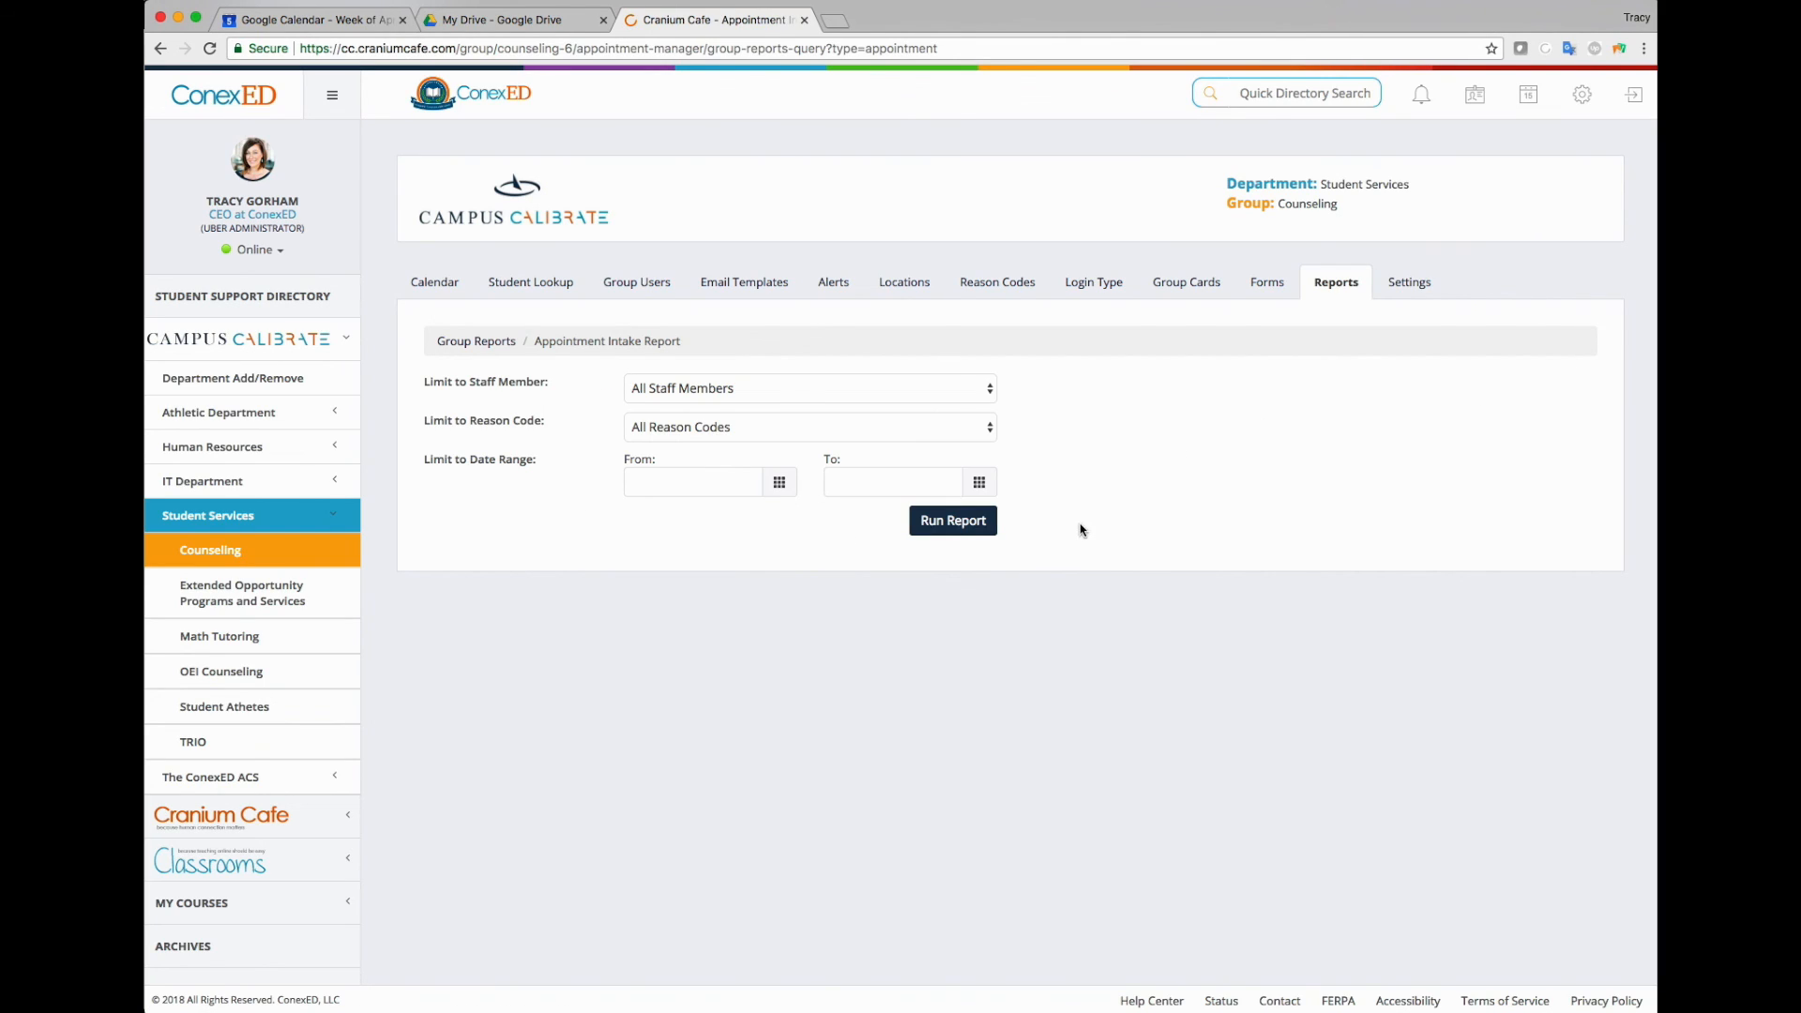
pyautogui.click(992, 522)
pyautogui.scroll(-1, 1162, 598)
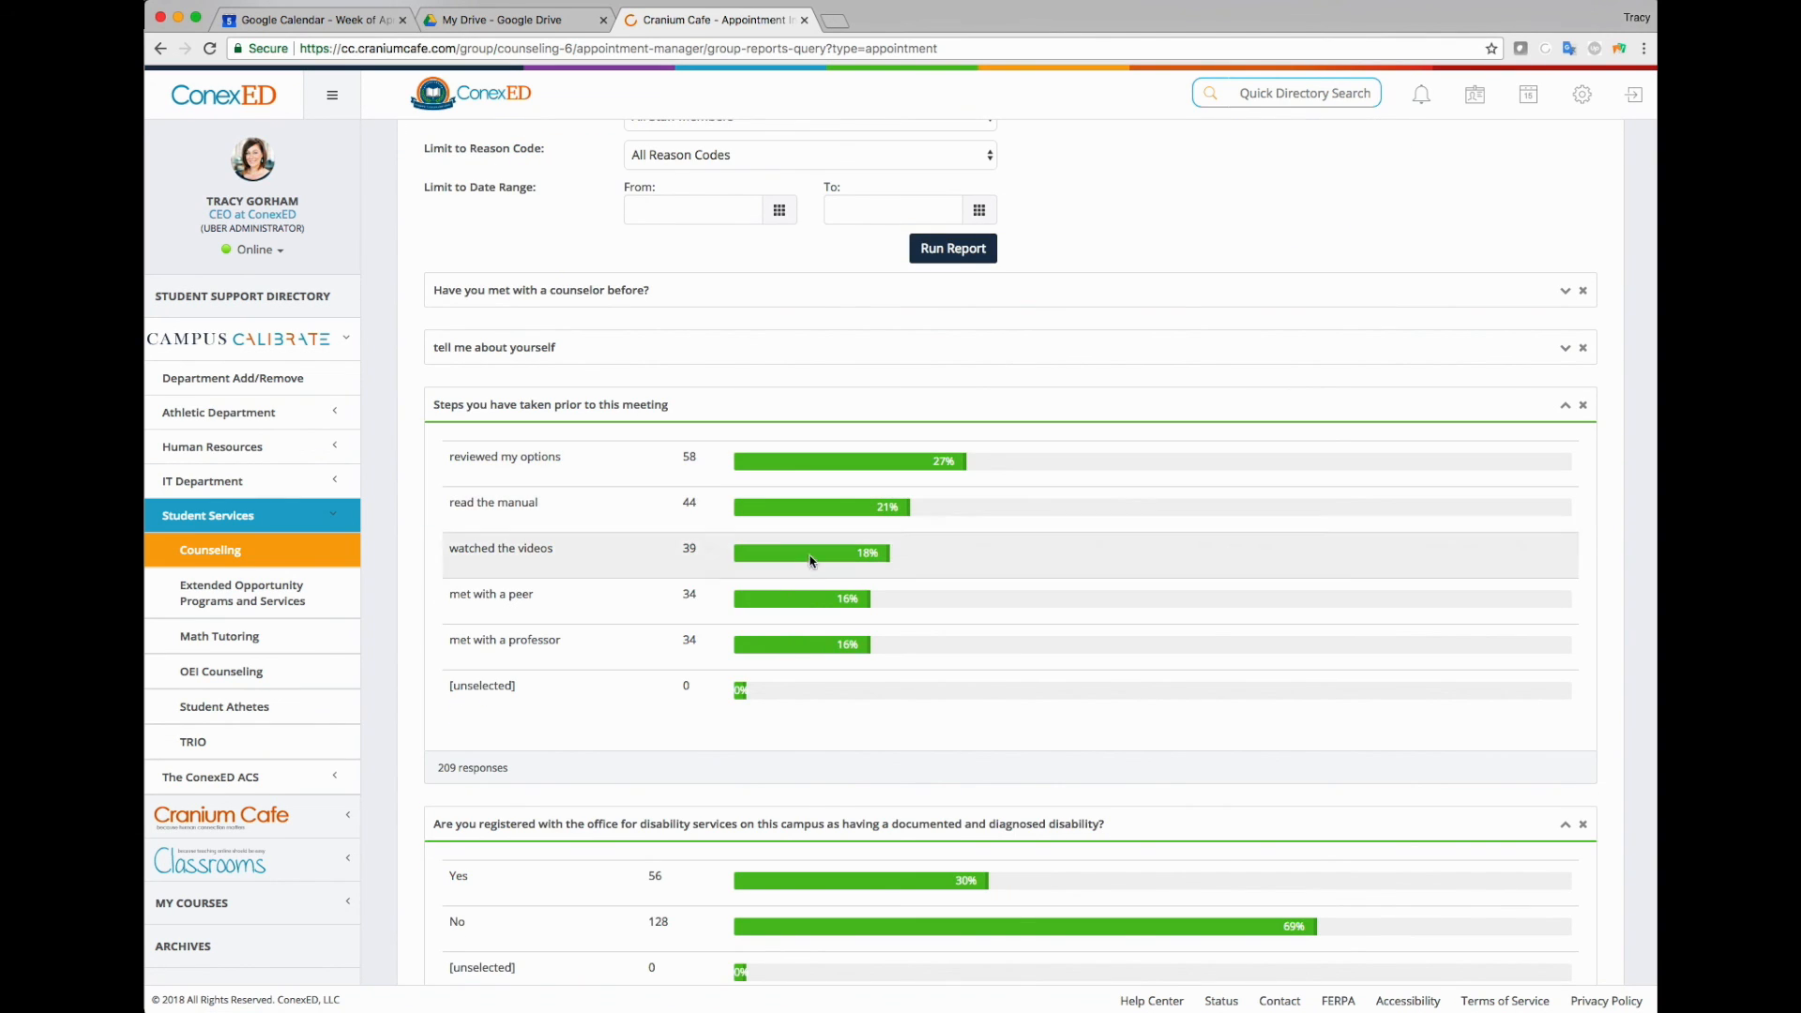
pyautogui.scroll(-5, 914, 636)
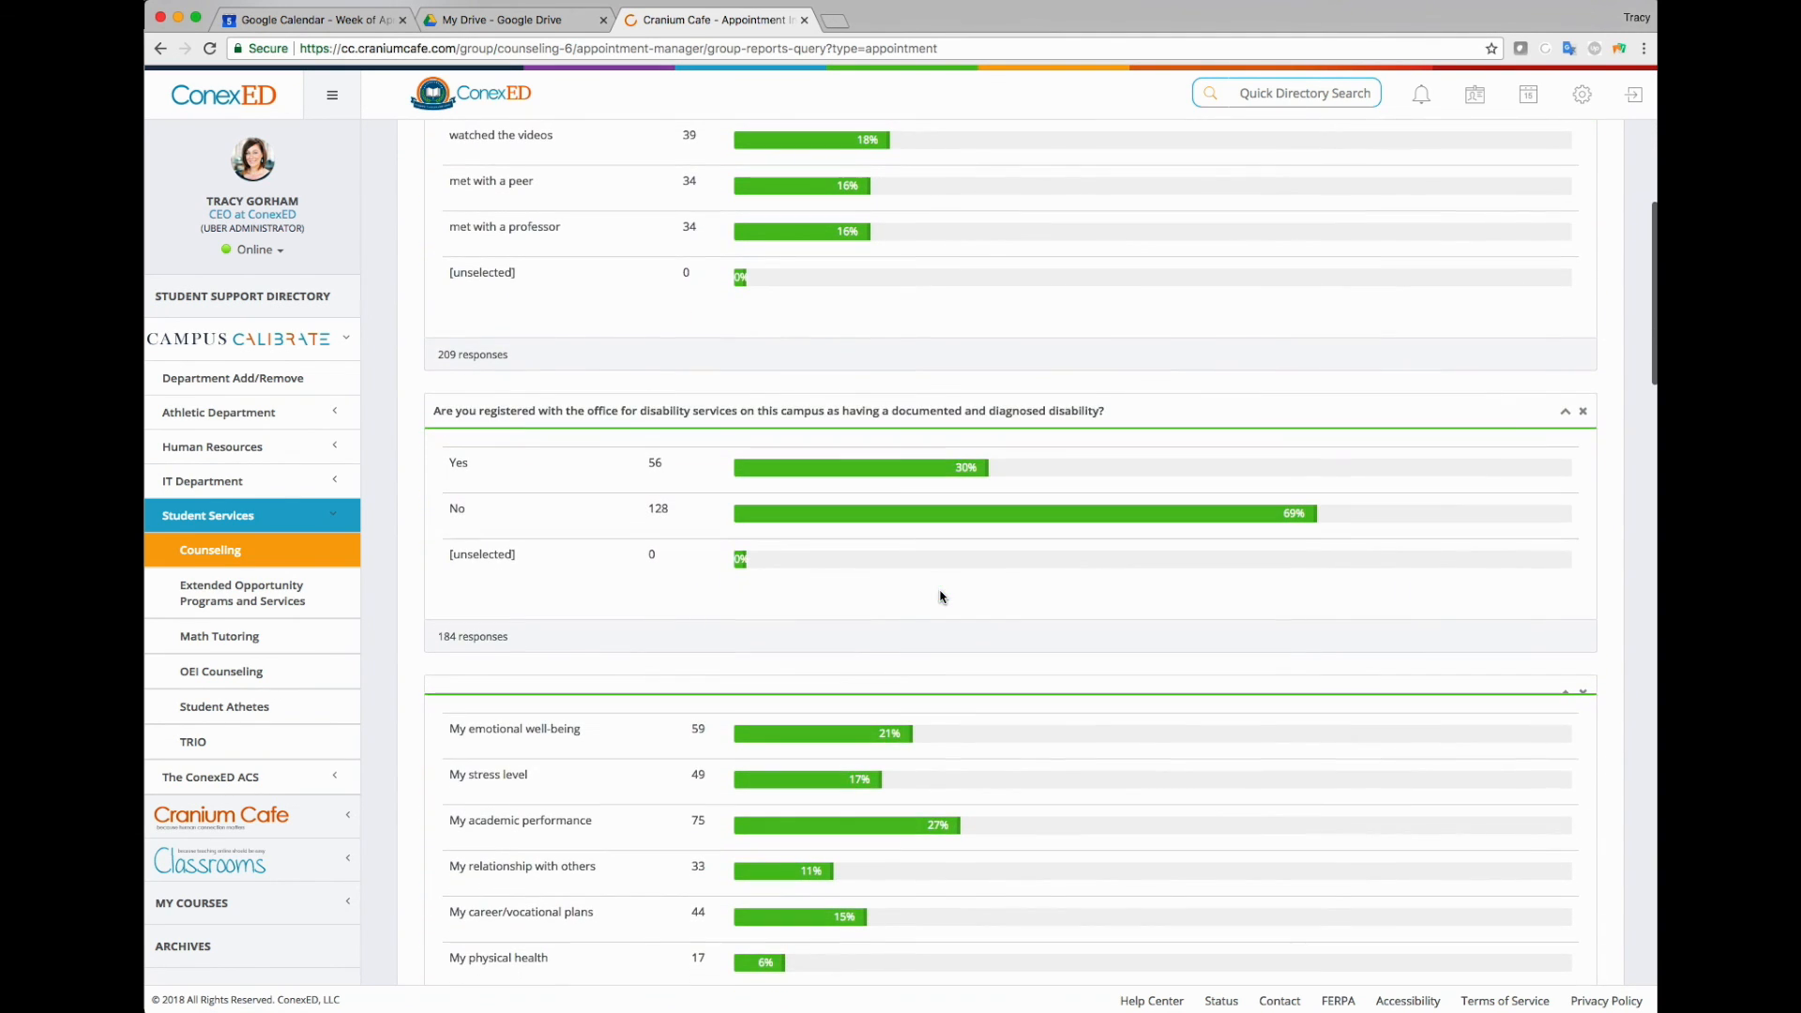
pyautogui.scroll(-5, 1066, 596)
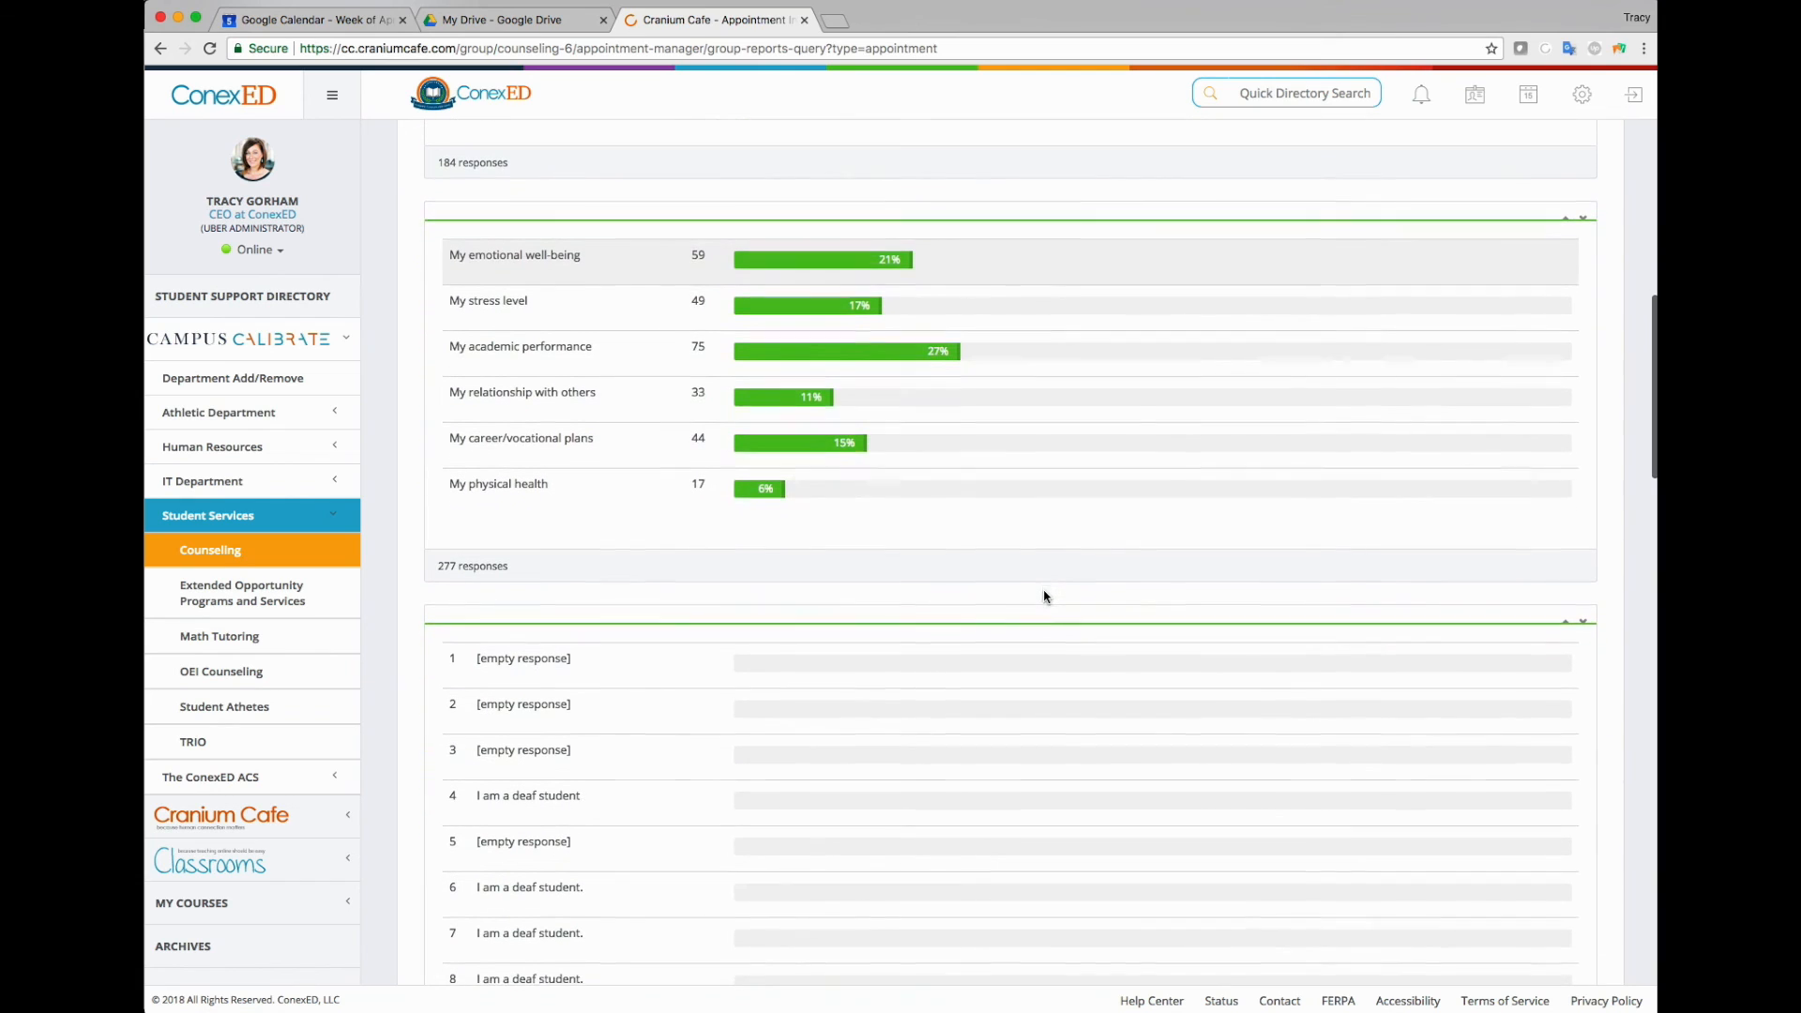
# Hide the untitled written-response section of the intake report and return to the report filters
pyautogui.click(1573, 616)
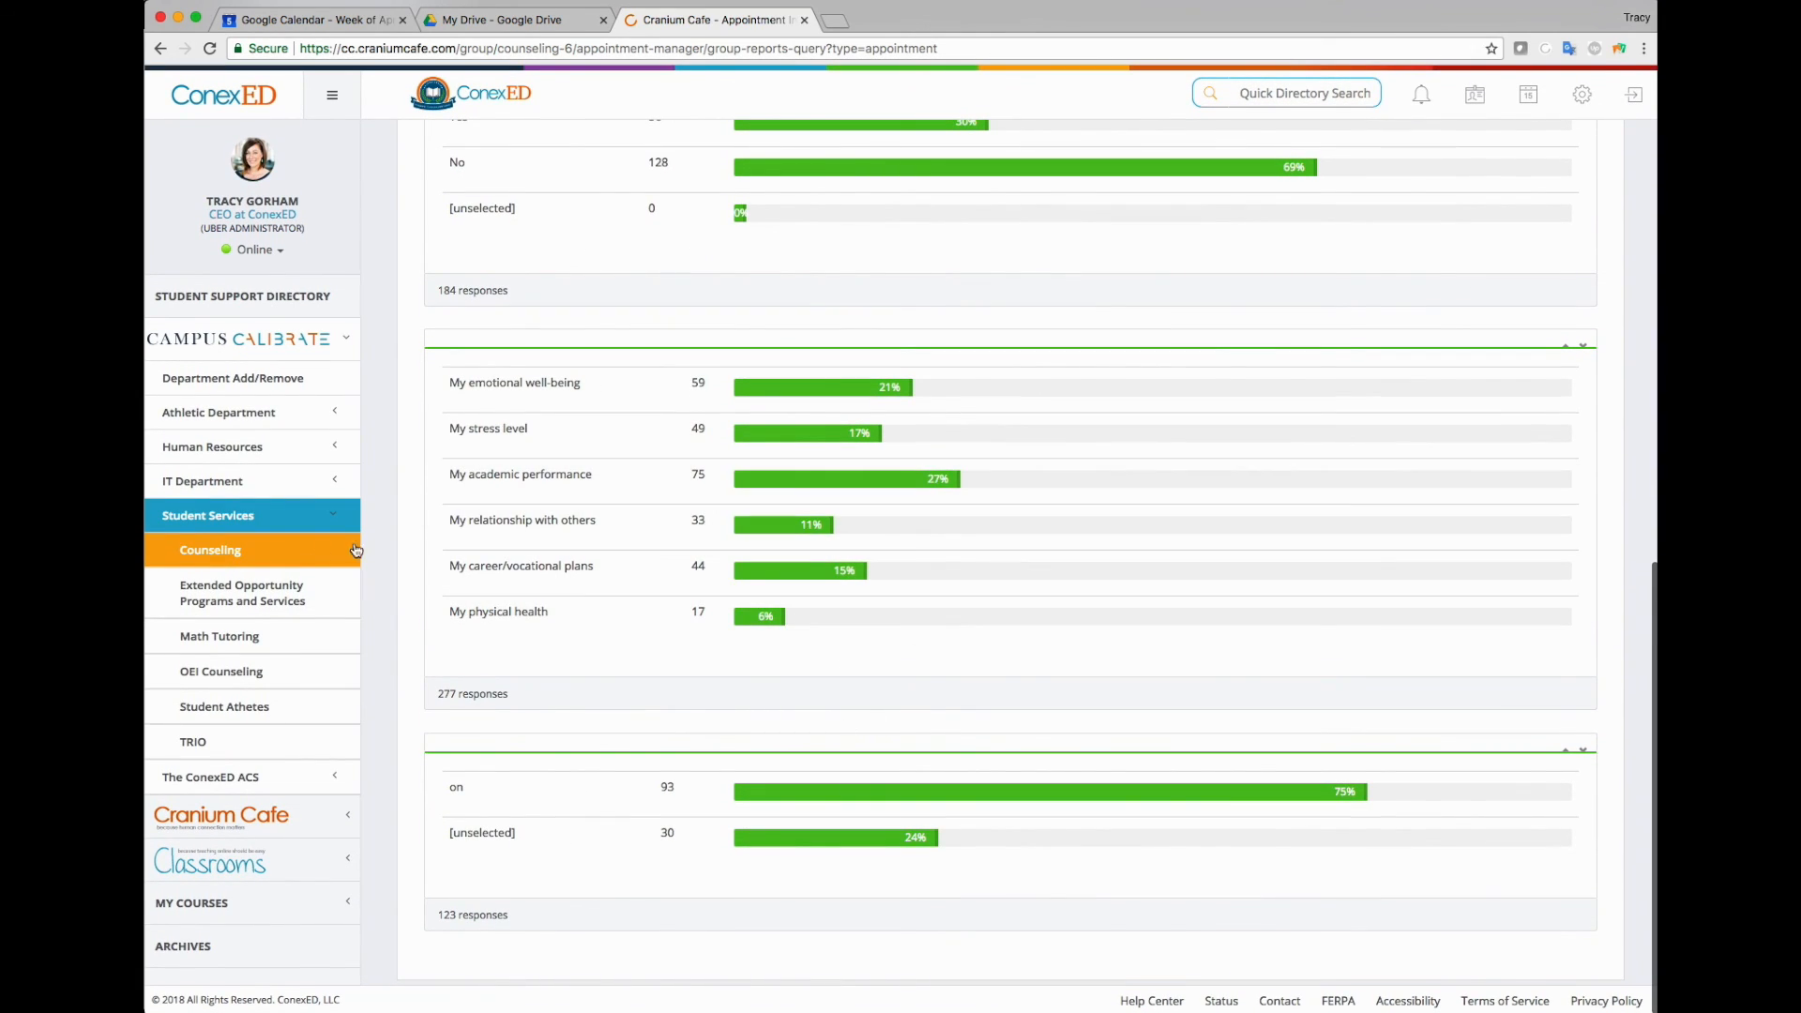
pyautogui.scroll(8, 858, 530)
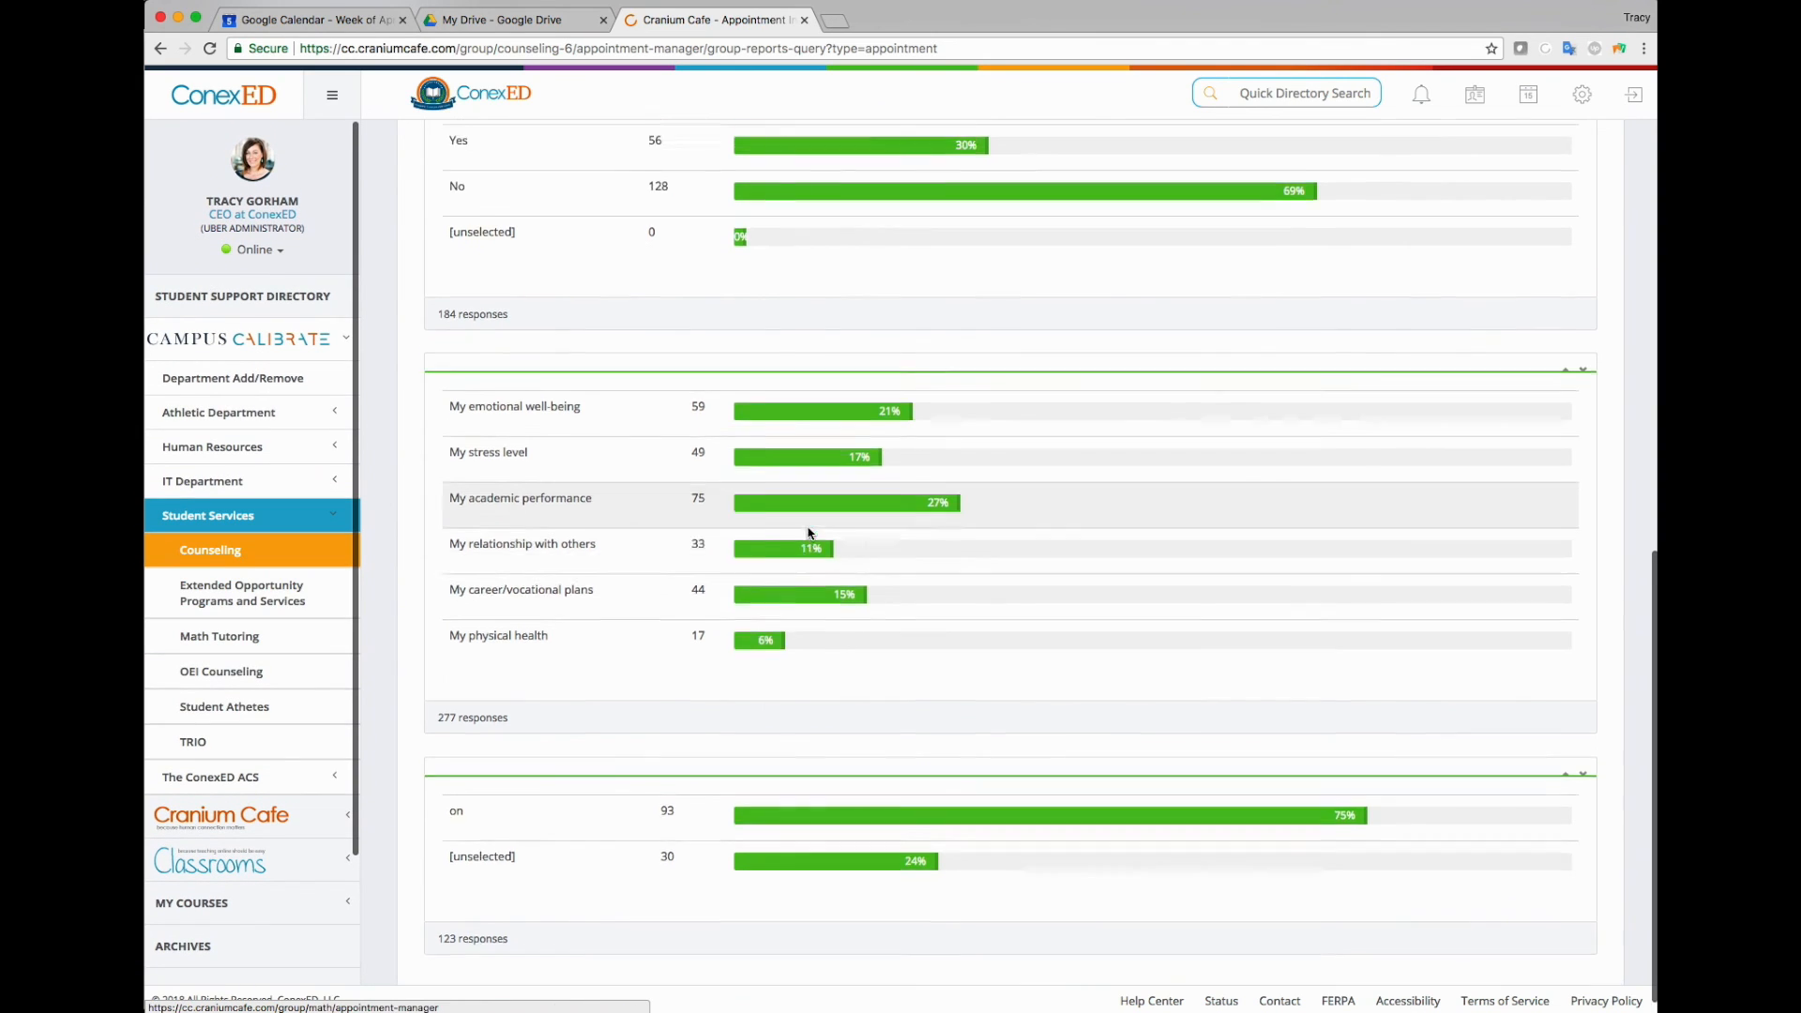
pyautogui.scroll(5, 1110, 567)
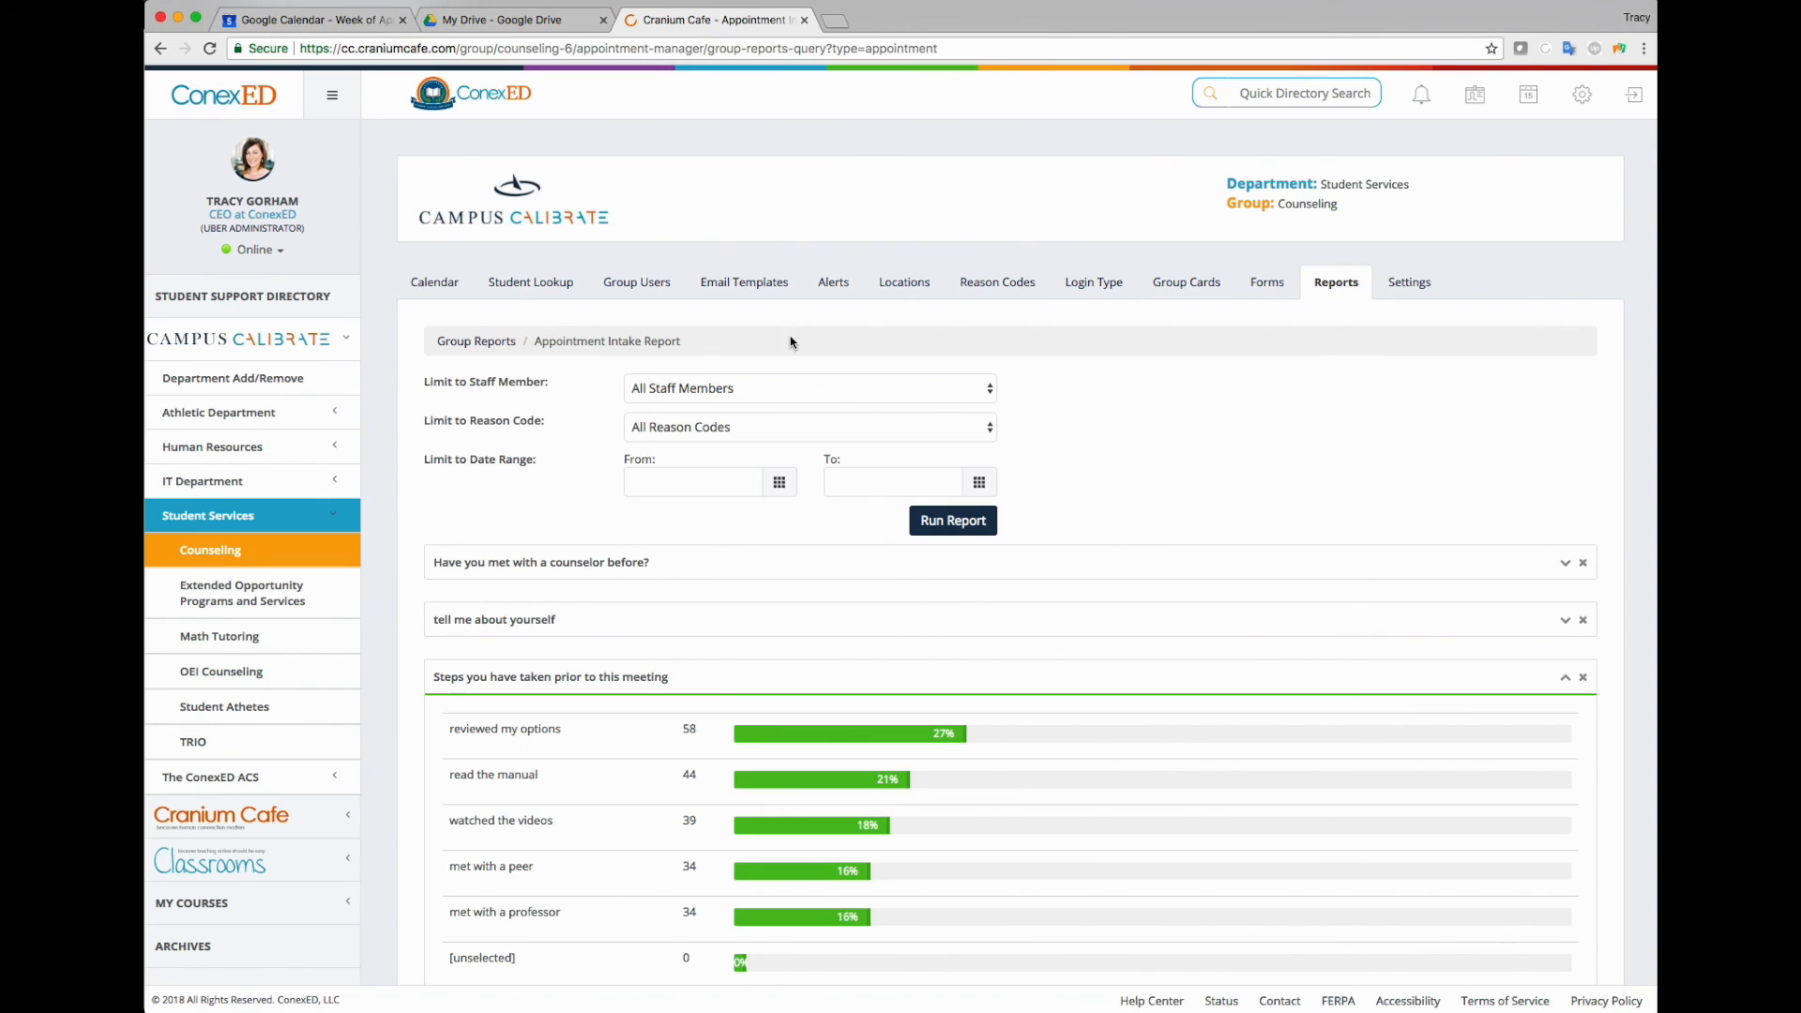
# Run the Statistics Report for all staff members and all reason codes and review the appointments by staff
pyautogui.click(471, 342)
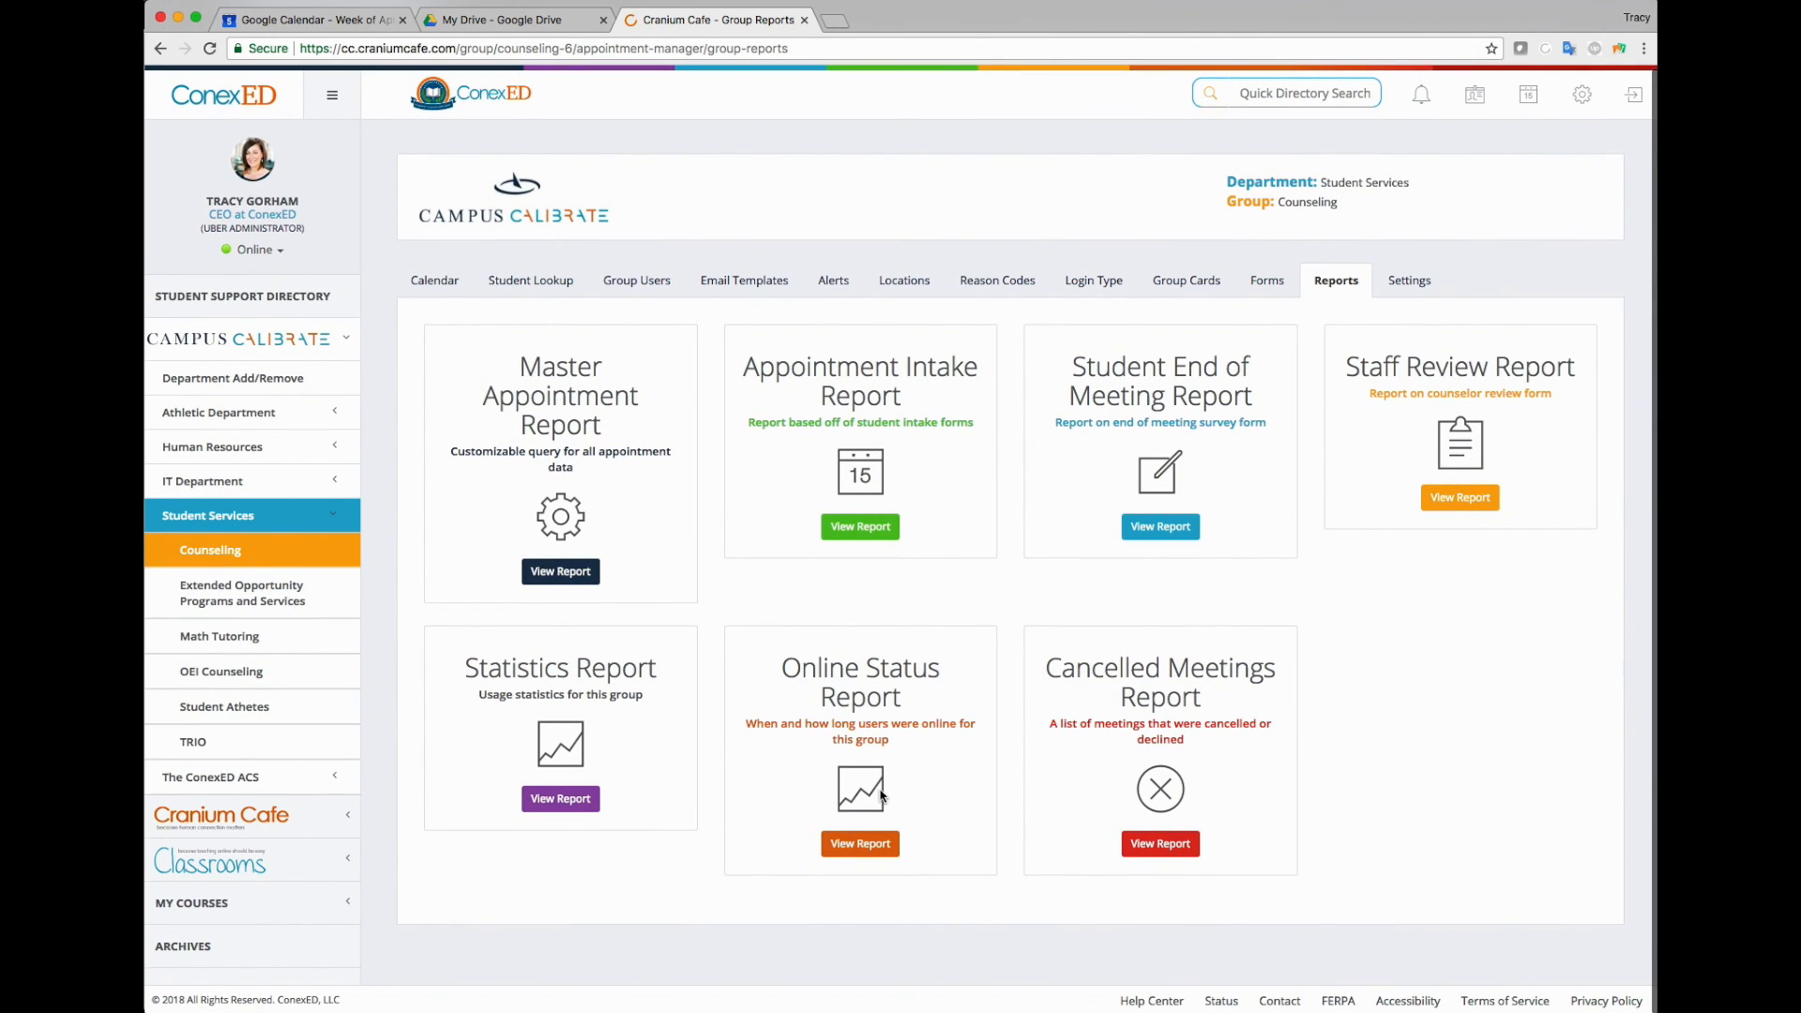
pyautogui.click(522, 798)
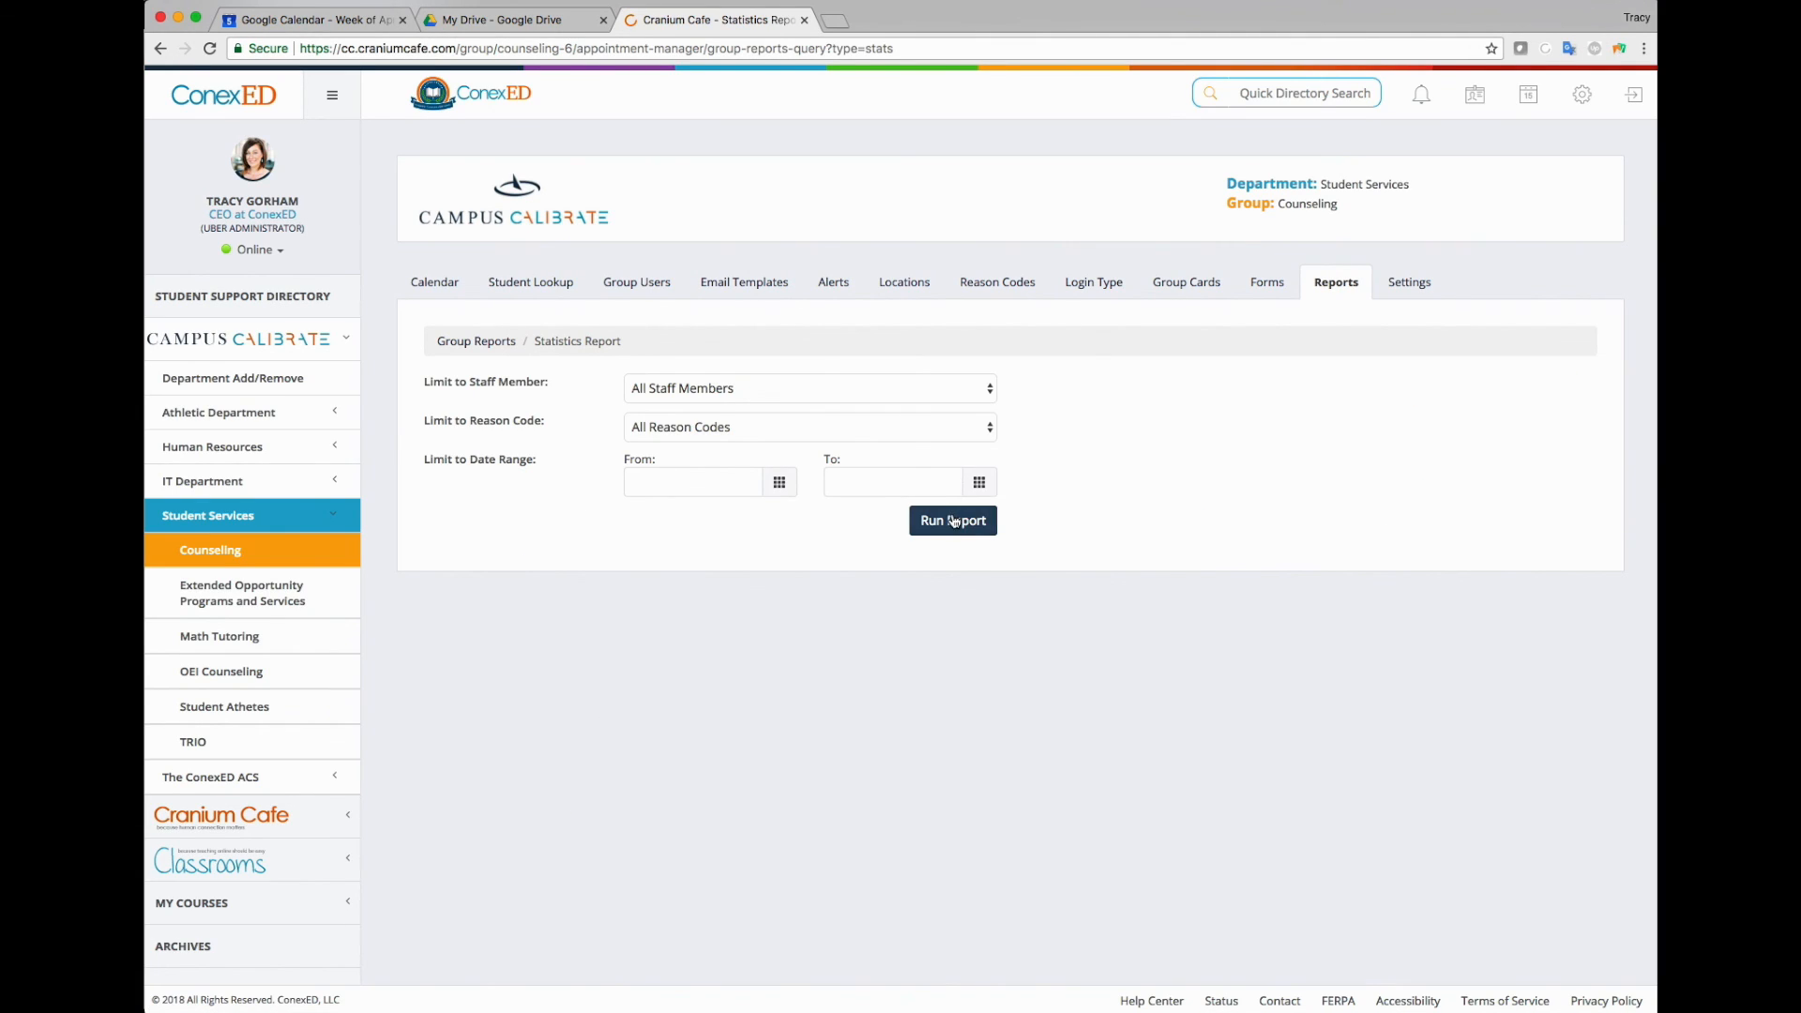
pyautogui.click(953, 521)
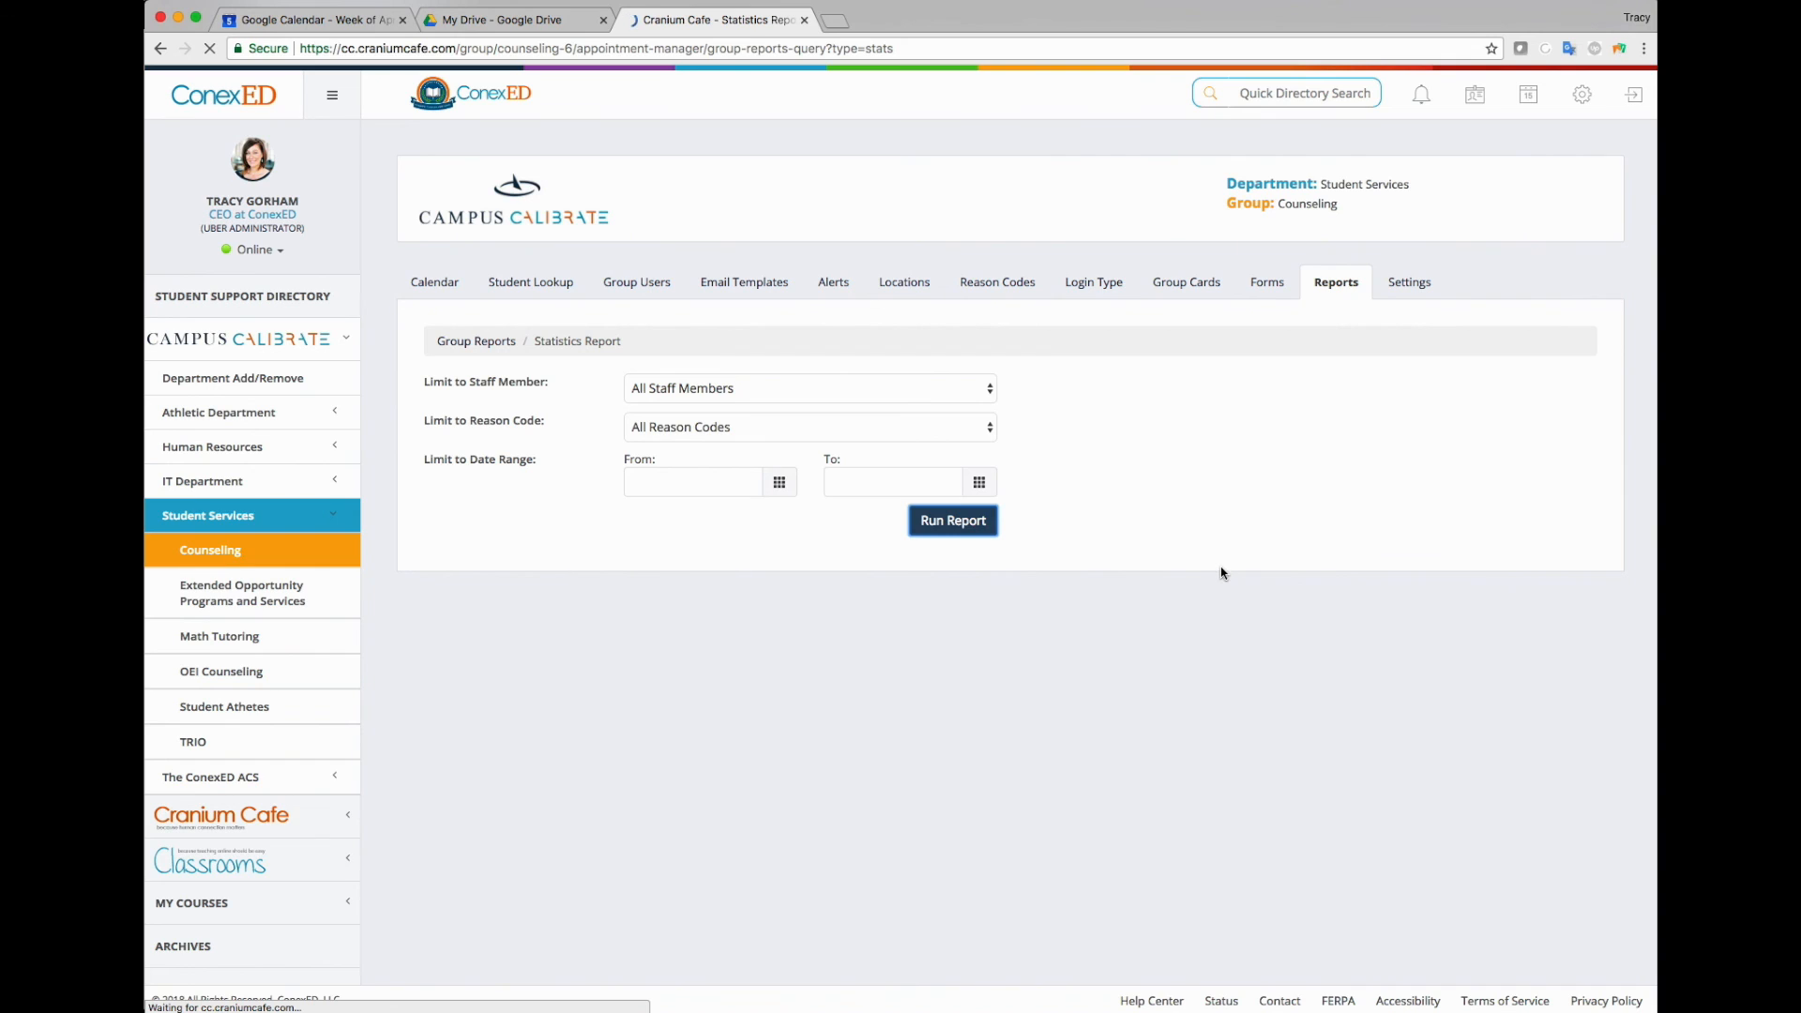
pyautogui.scroll(-2, 1349, 611)
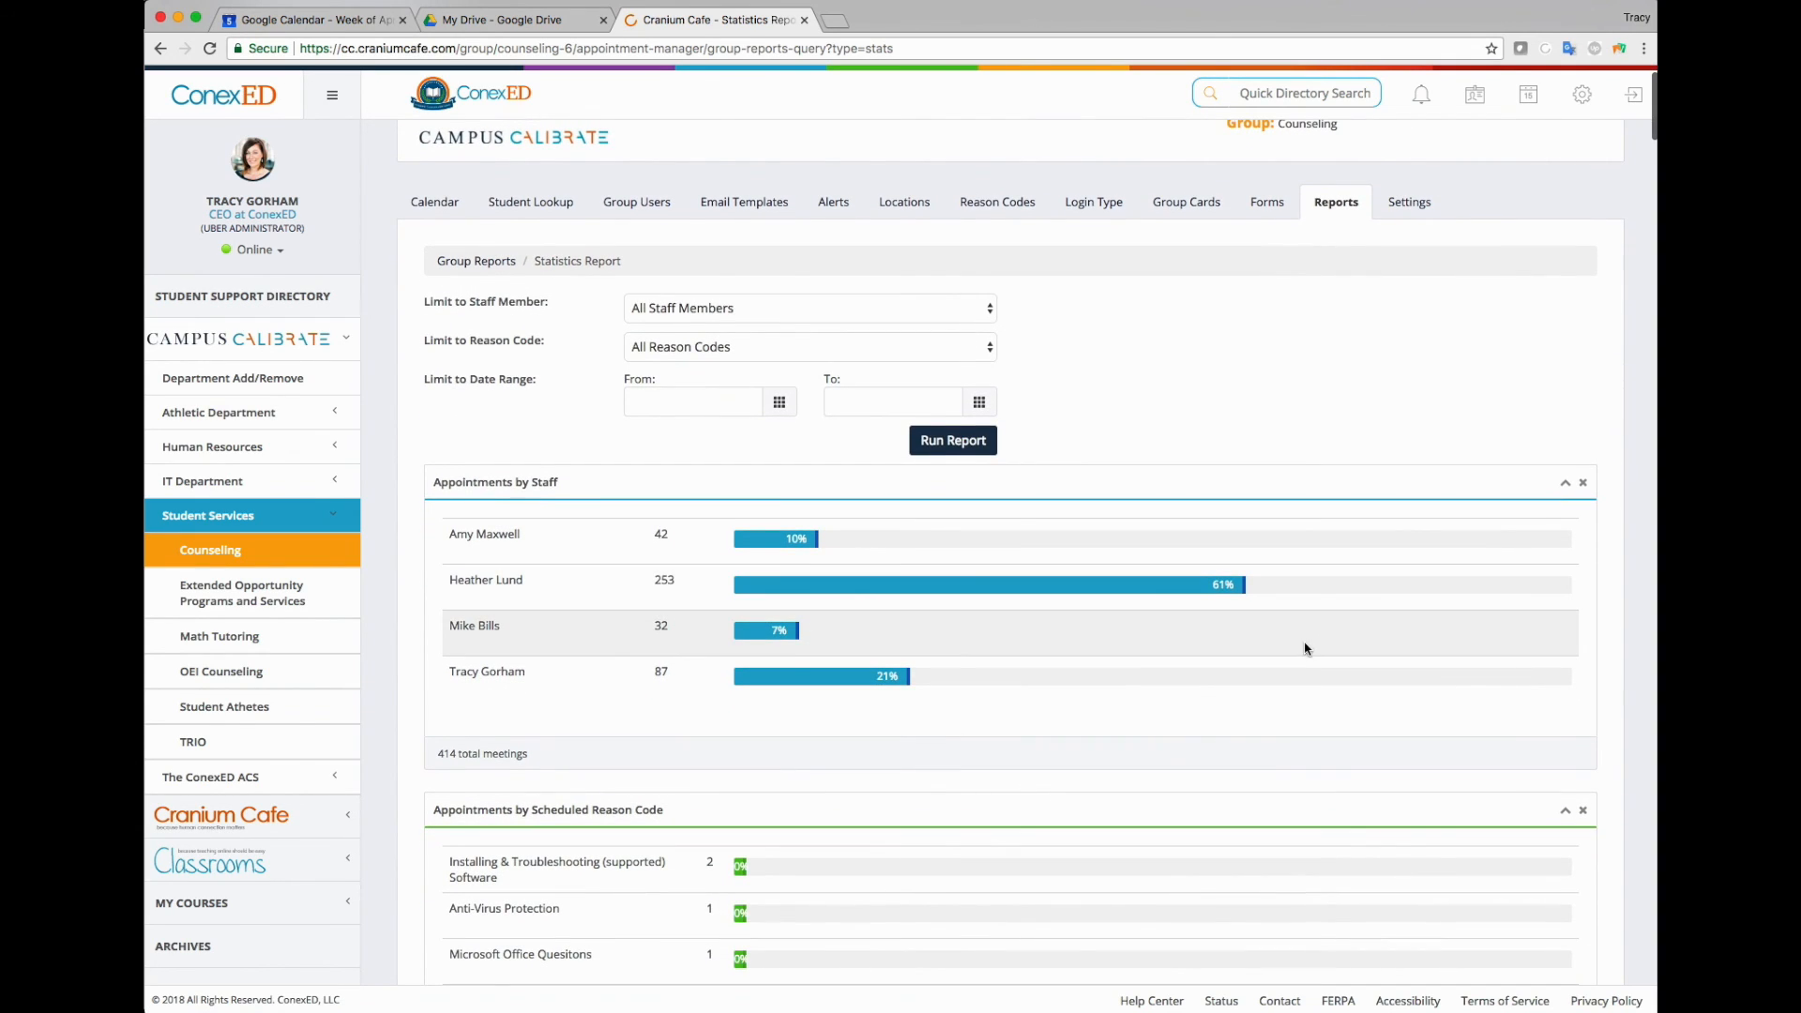
pyautogui.scroll(-1, 1304, 646)
pyautogui.moveTo(543, 547); pyautogui.dragTo(445, 549)
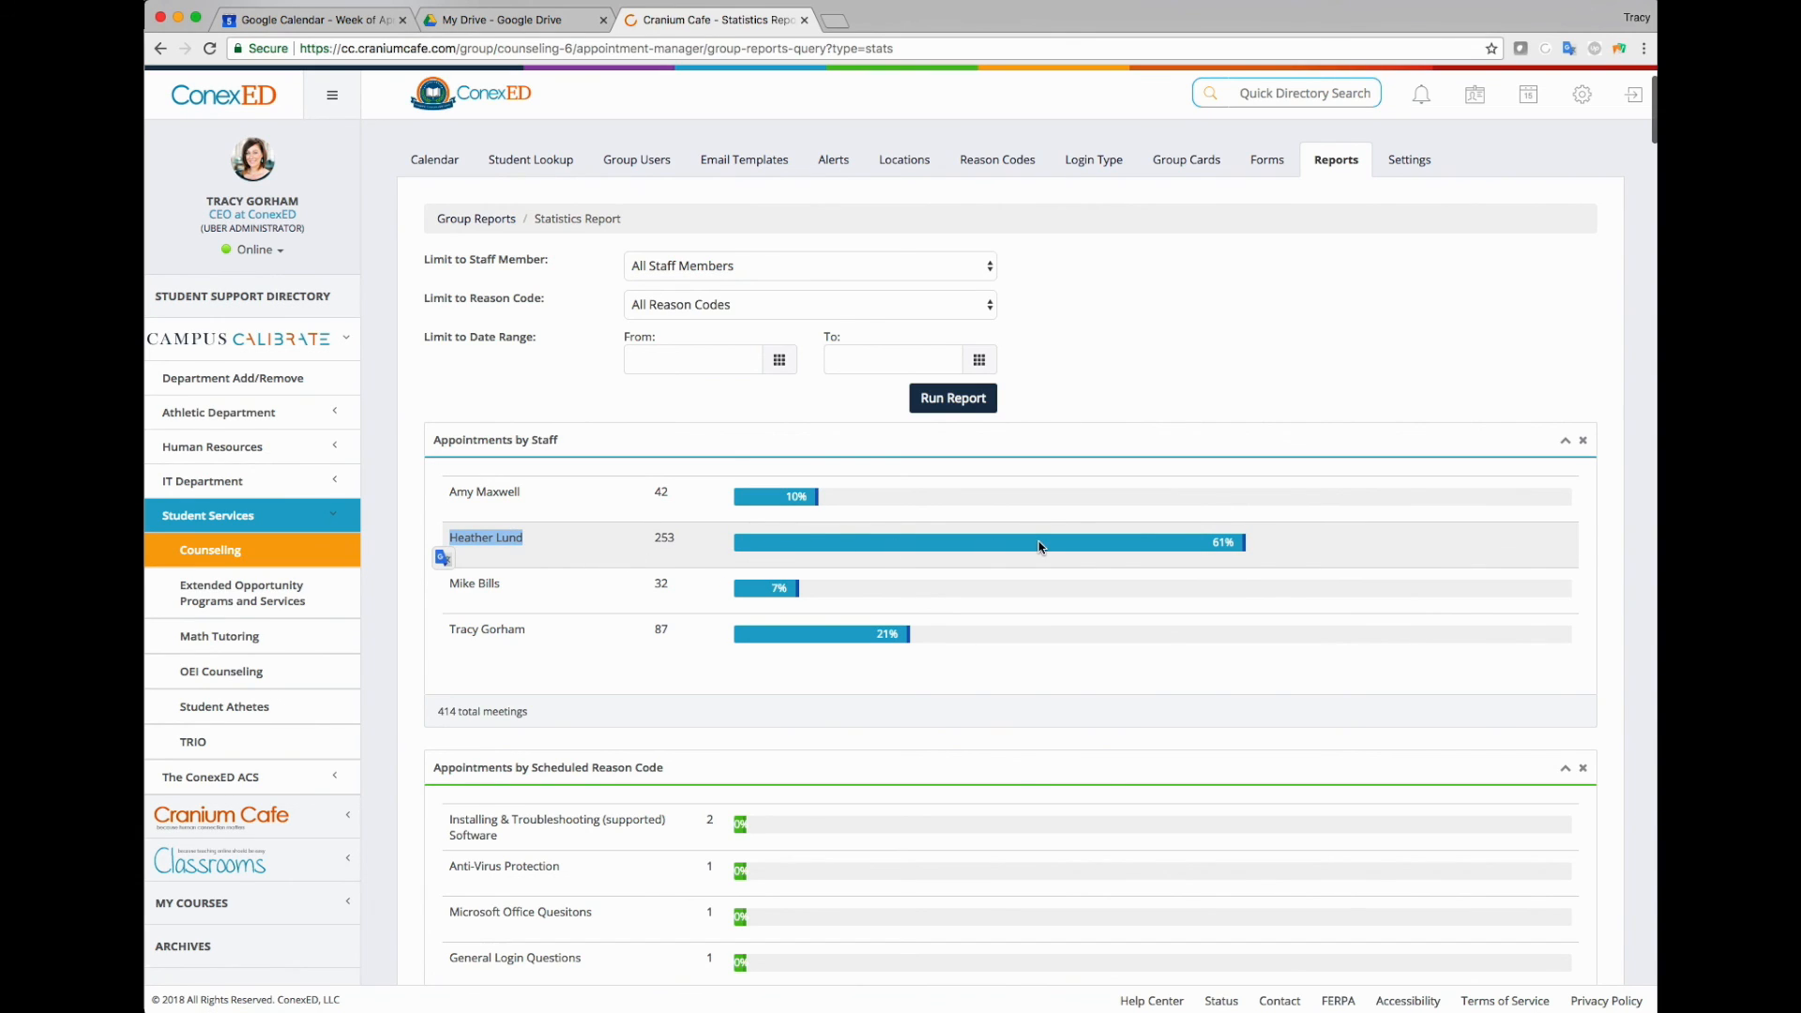
pyautogui.click(665, 540)
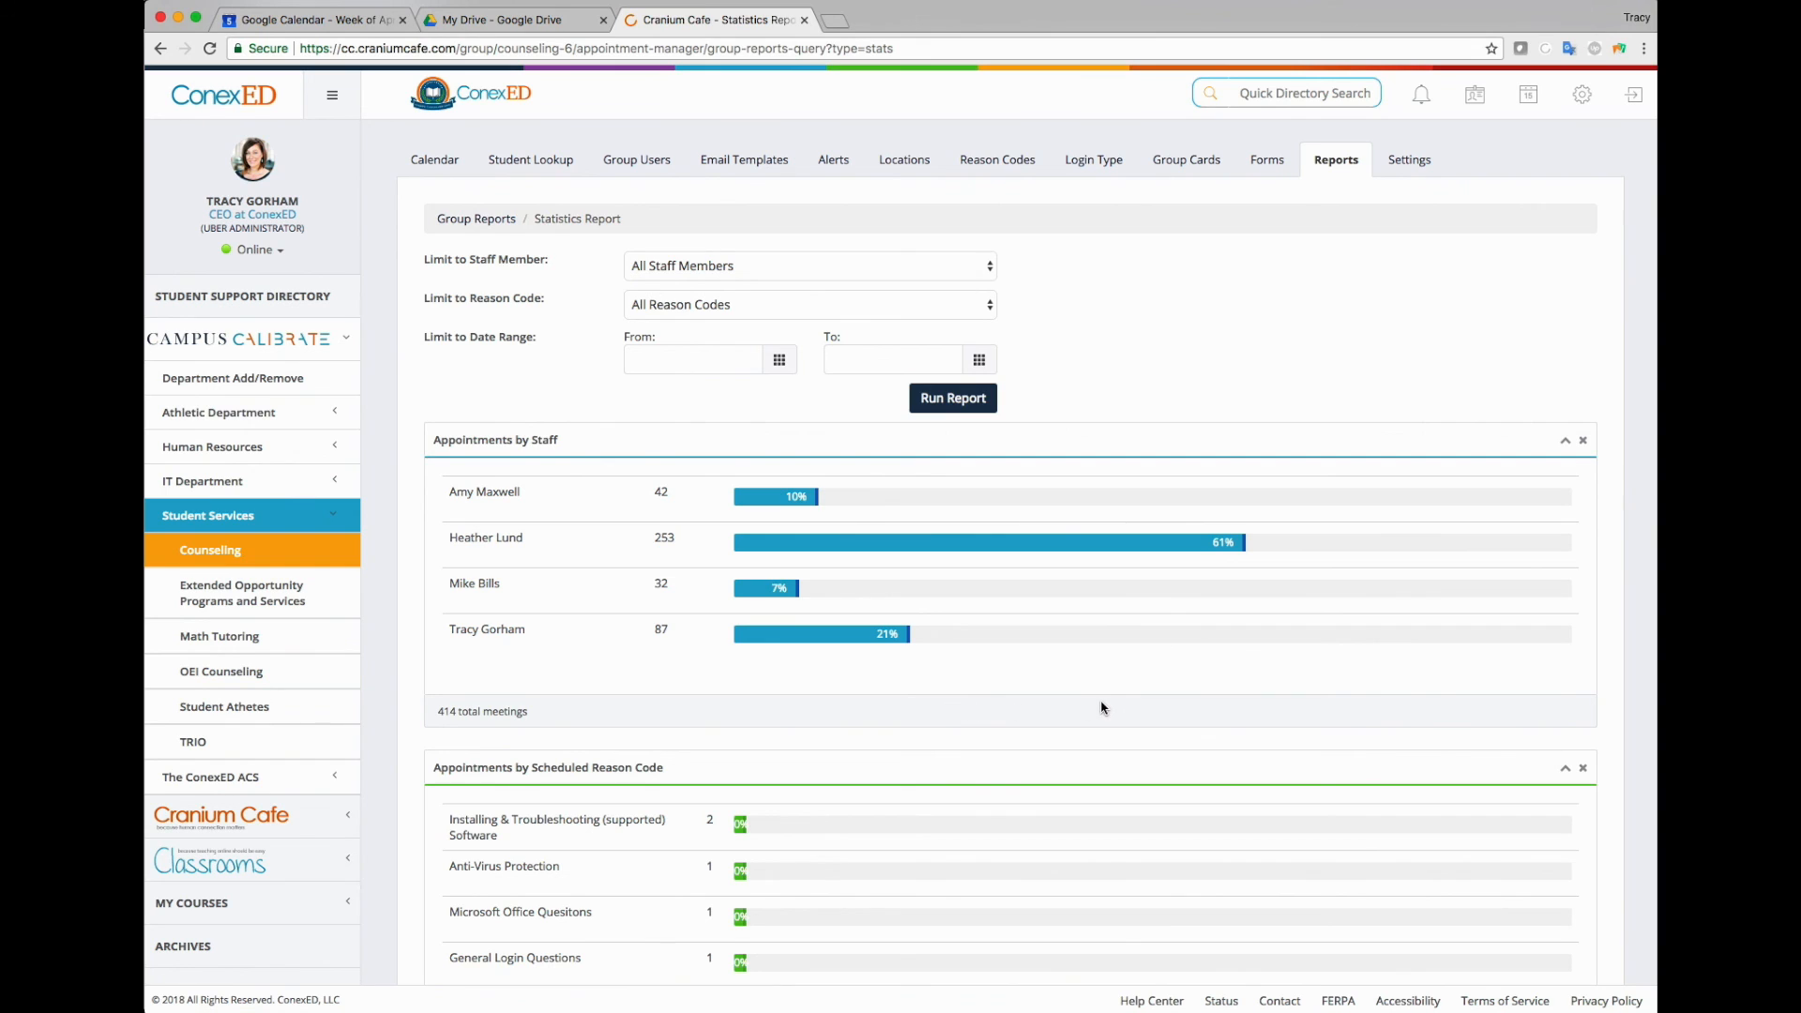
# Examine the Statistics Report's appointments by scheduled reason code and compare them with those by reported reason code
pyautogui.scroll(-1, 1100, 706)
pyautogui.scroll(-5, 1100, 706)
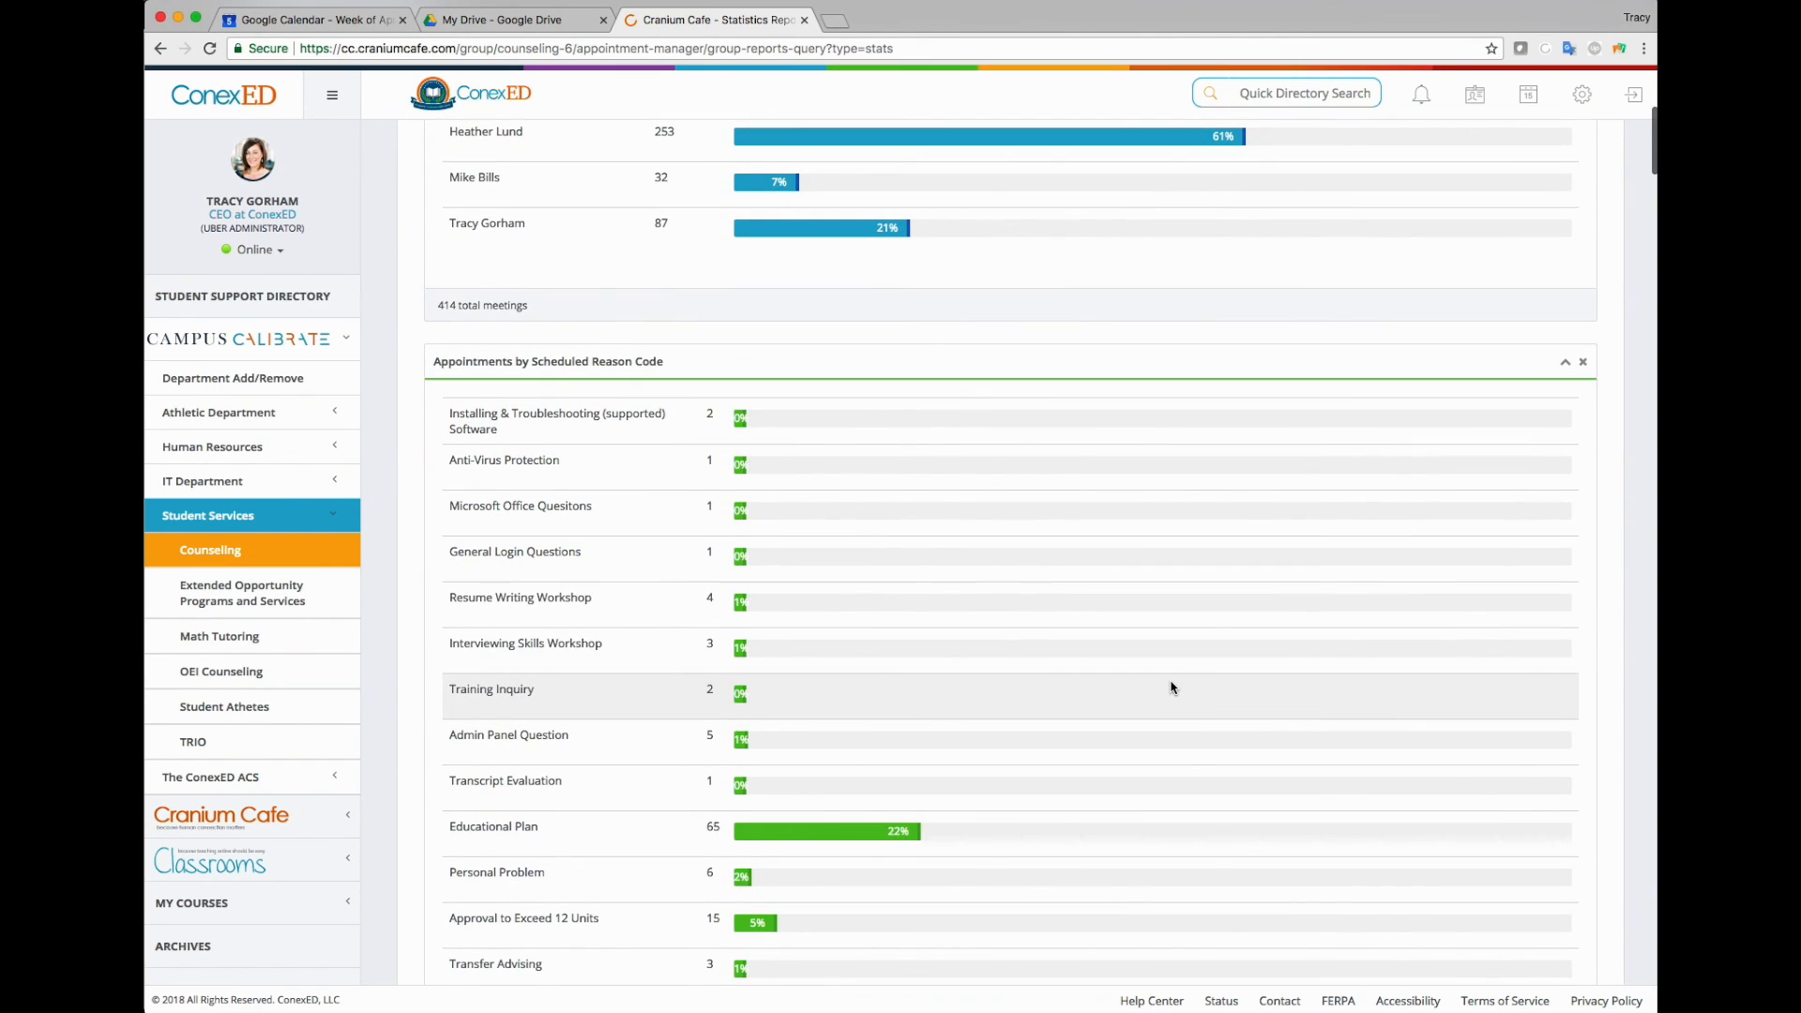
pyautogui.moveTo(523, 315); pyautogui.dragTo(664, 314)
pyautogui.scroll(-2, 961, 651)
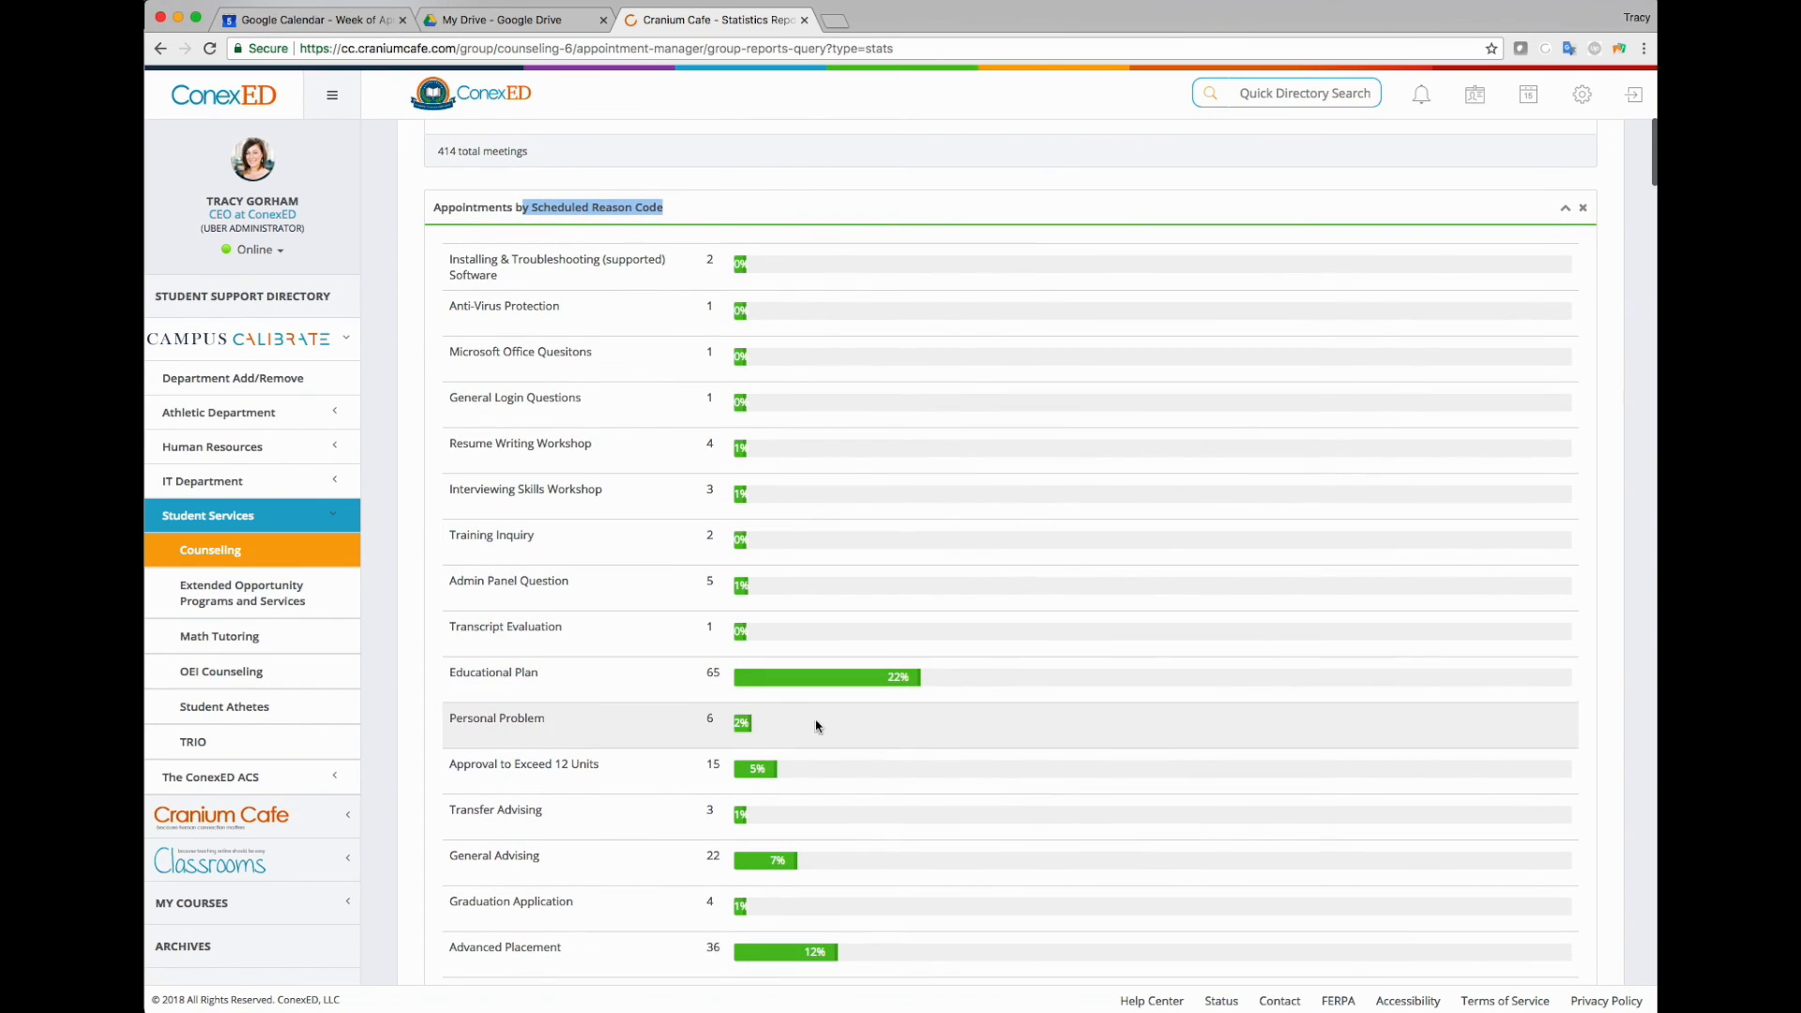
pyautogui.moveTo(542, 674); pyautogui.dragTo(450, 675)
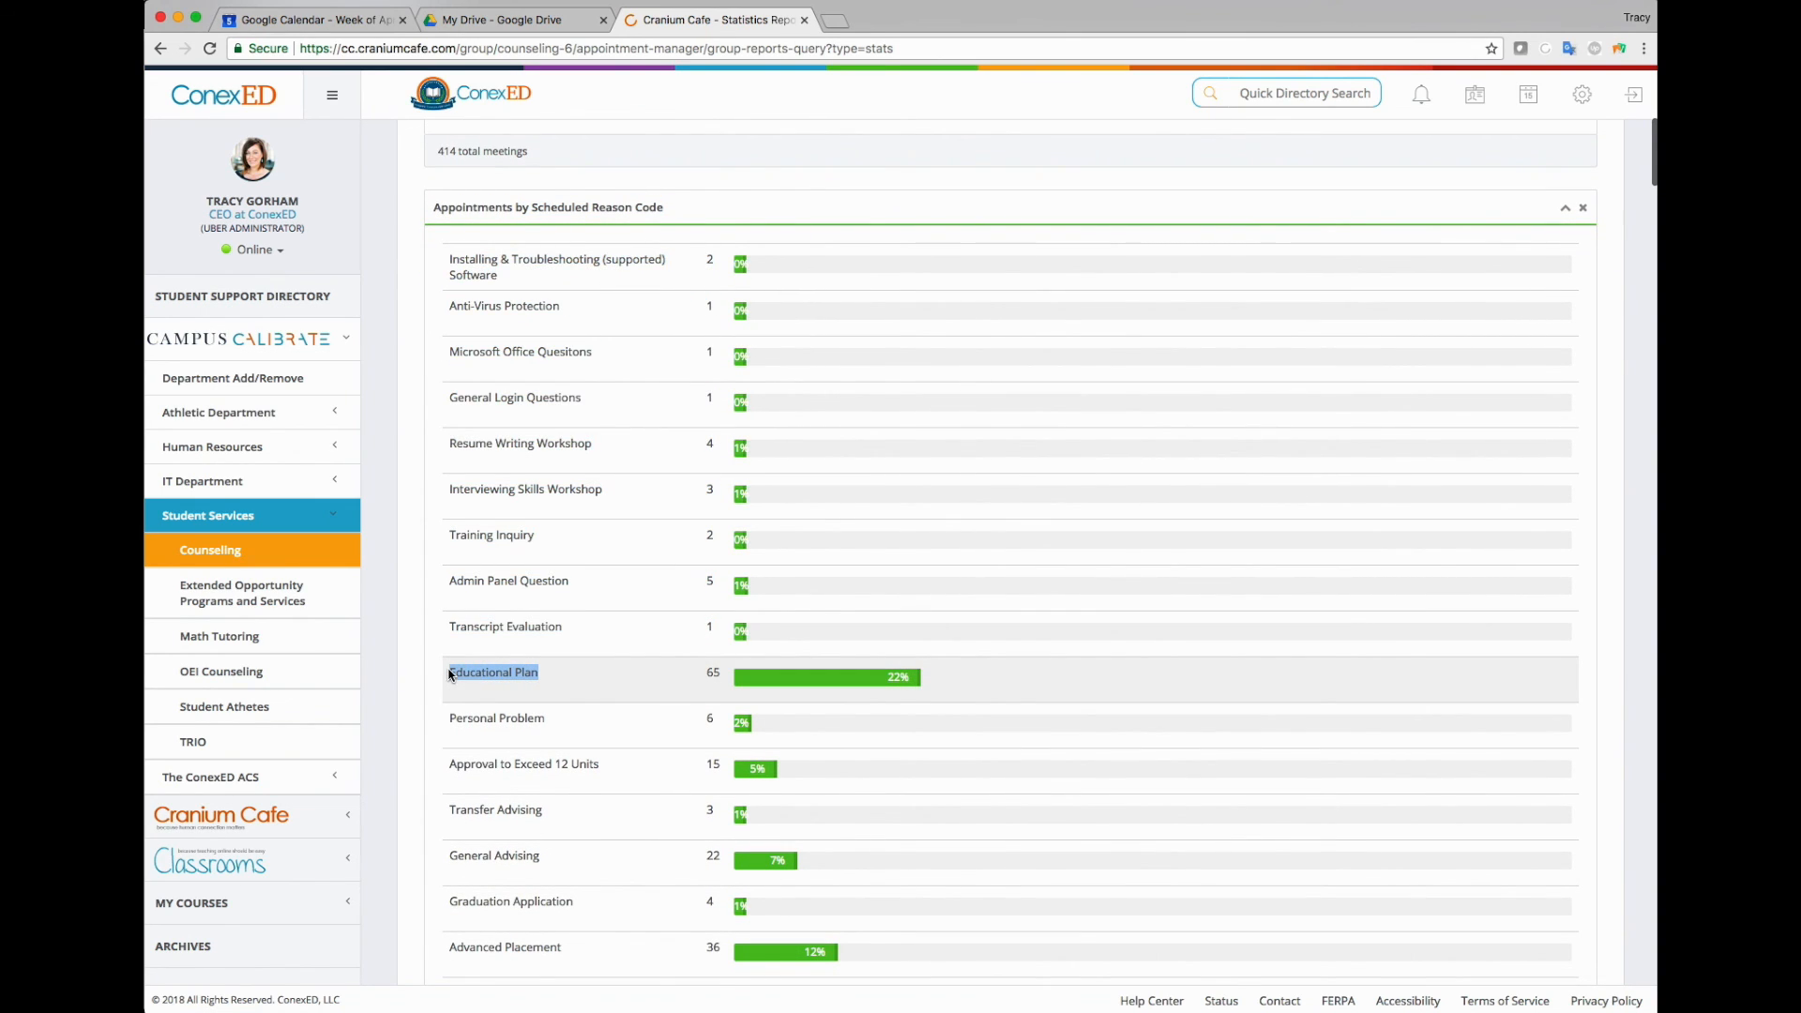
pyautogui.scroll(-5, 645, 674)
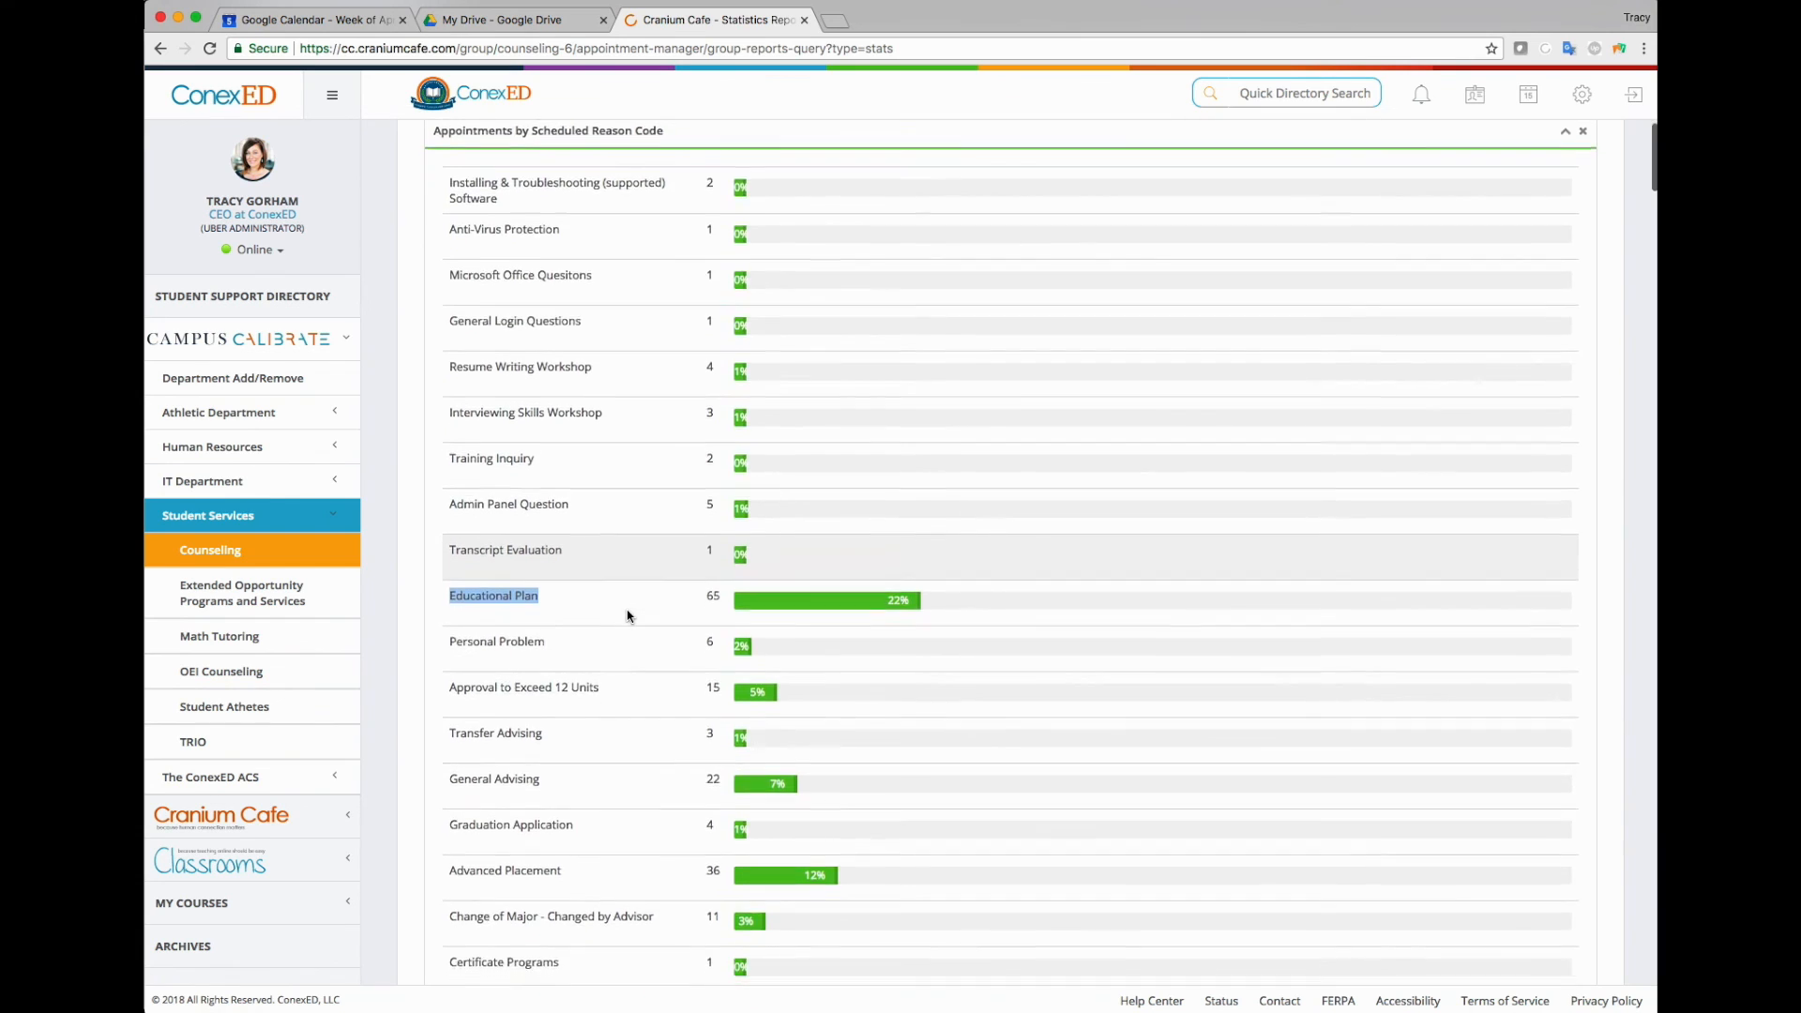
pyautogui.scroll(-12, 645, 618)
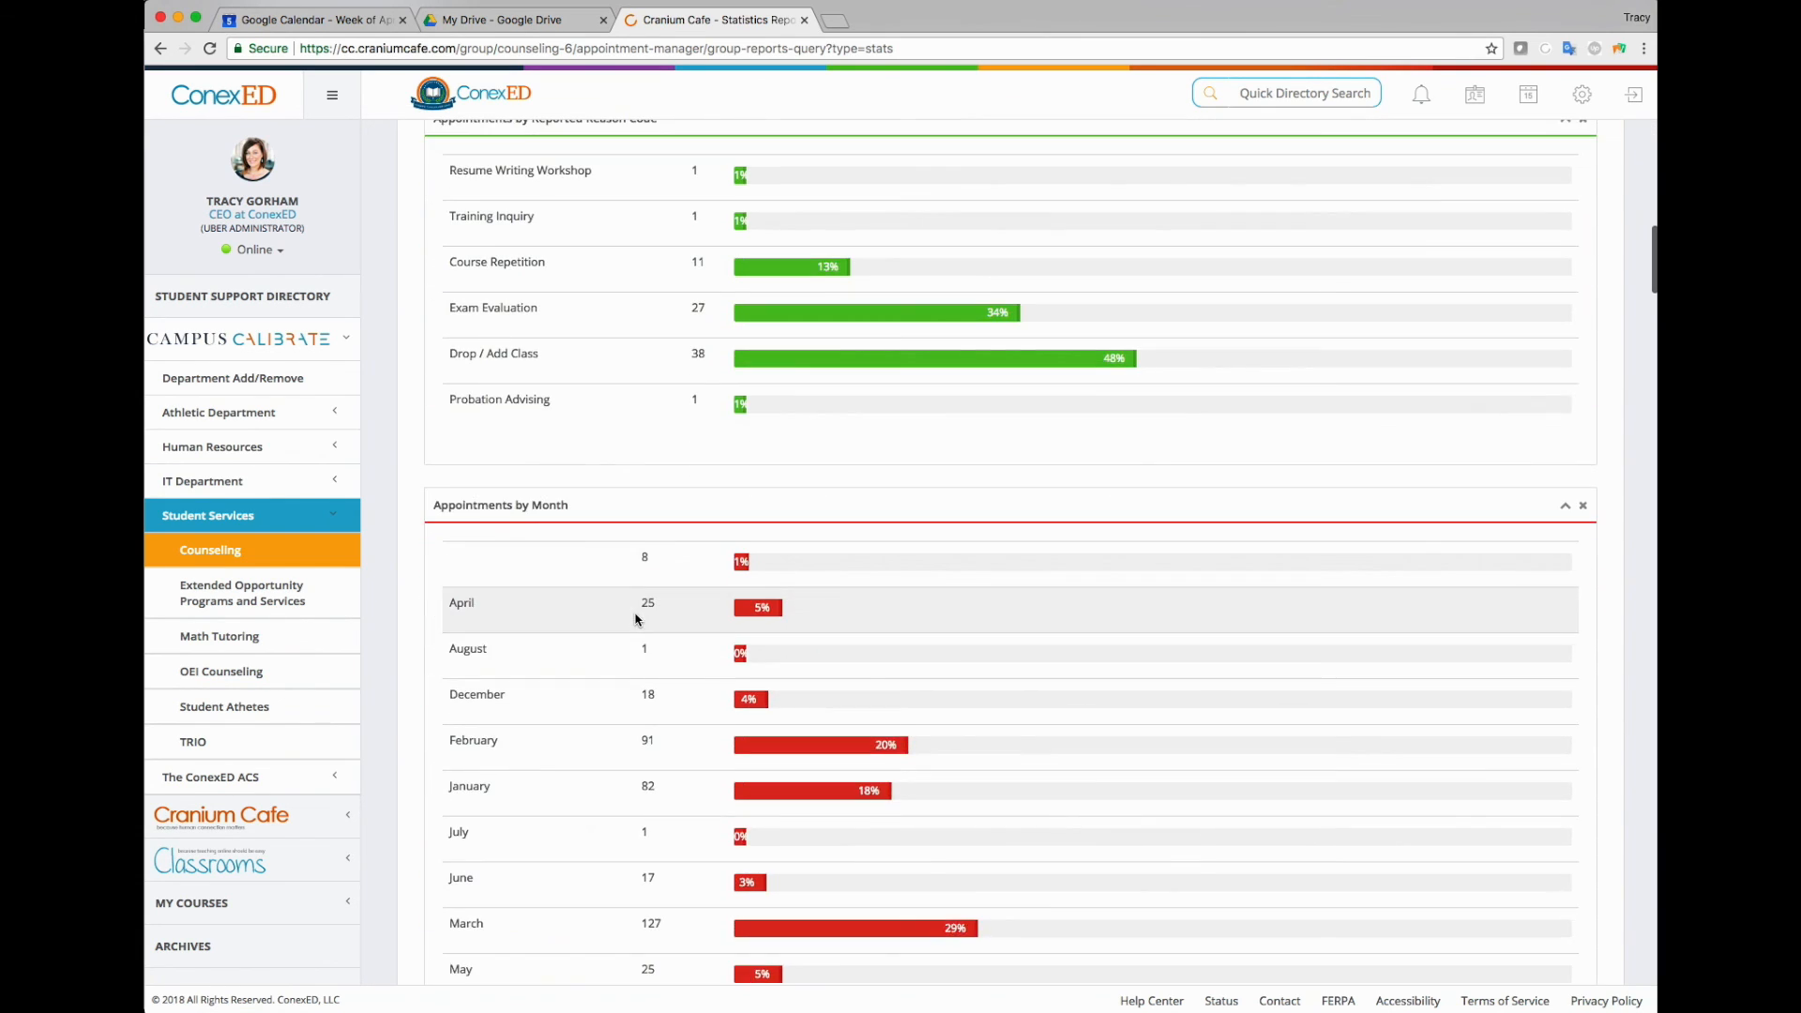
pyautogui.scroll(1, 635, 619)
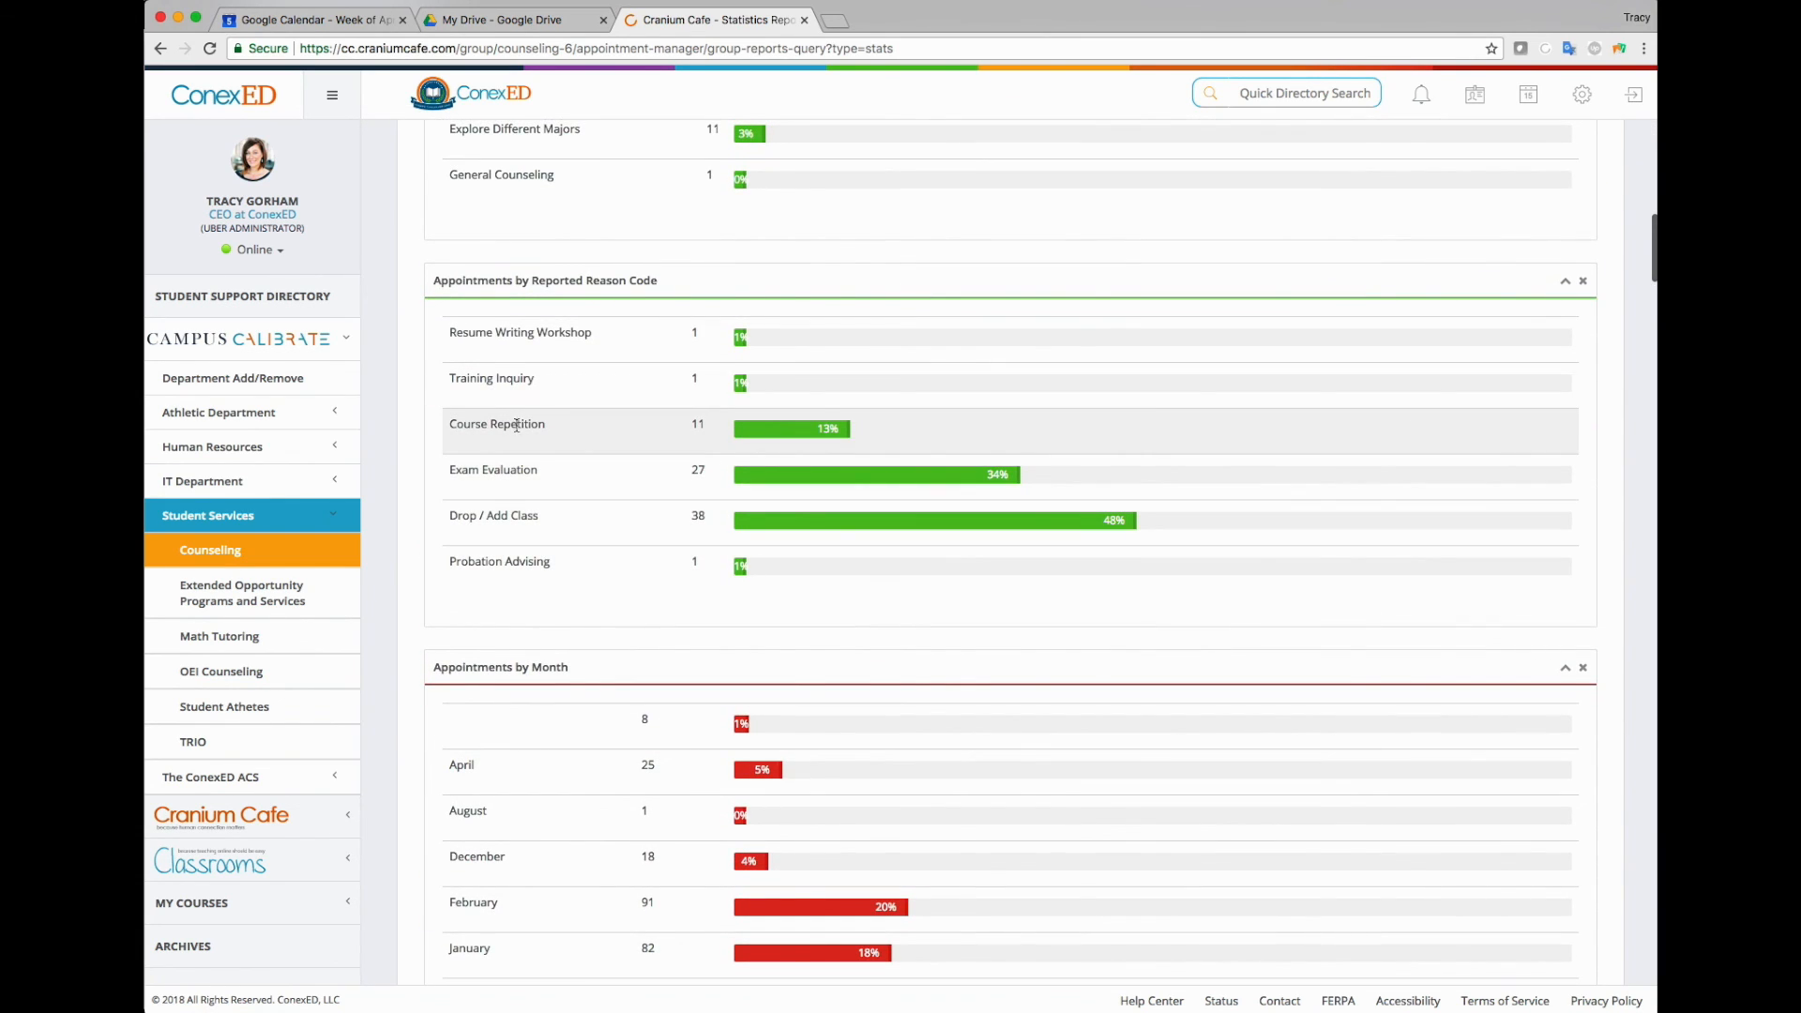
pyautogui.moveTo(672, 284); pyautogui.dragTo(437, 282)
pyautogui.scroll(9, 913, 515)
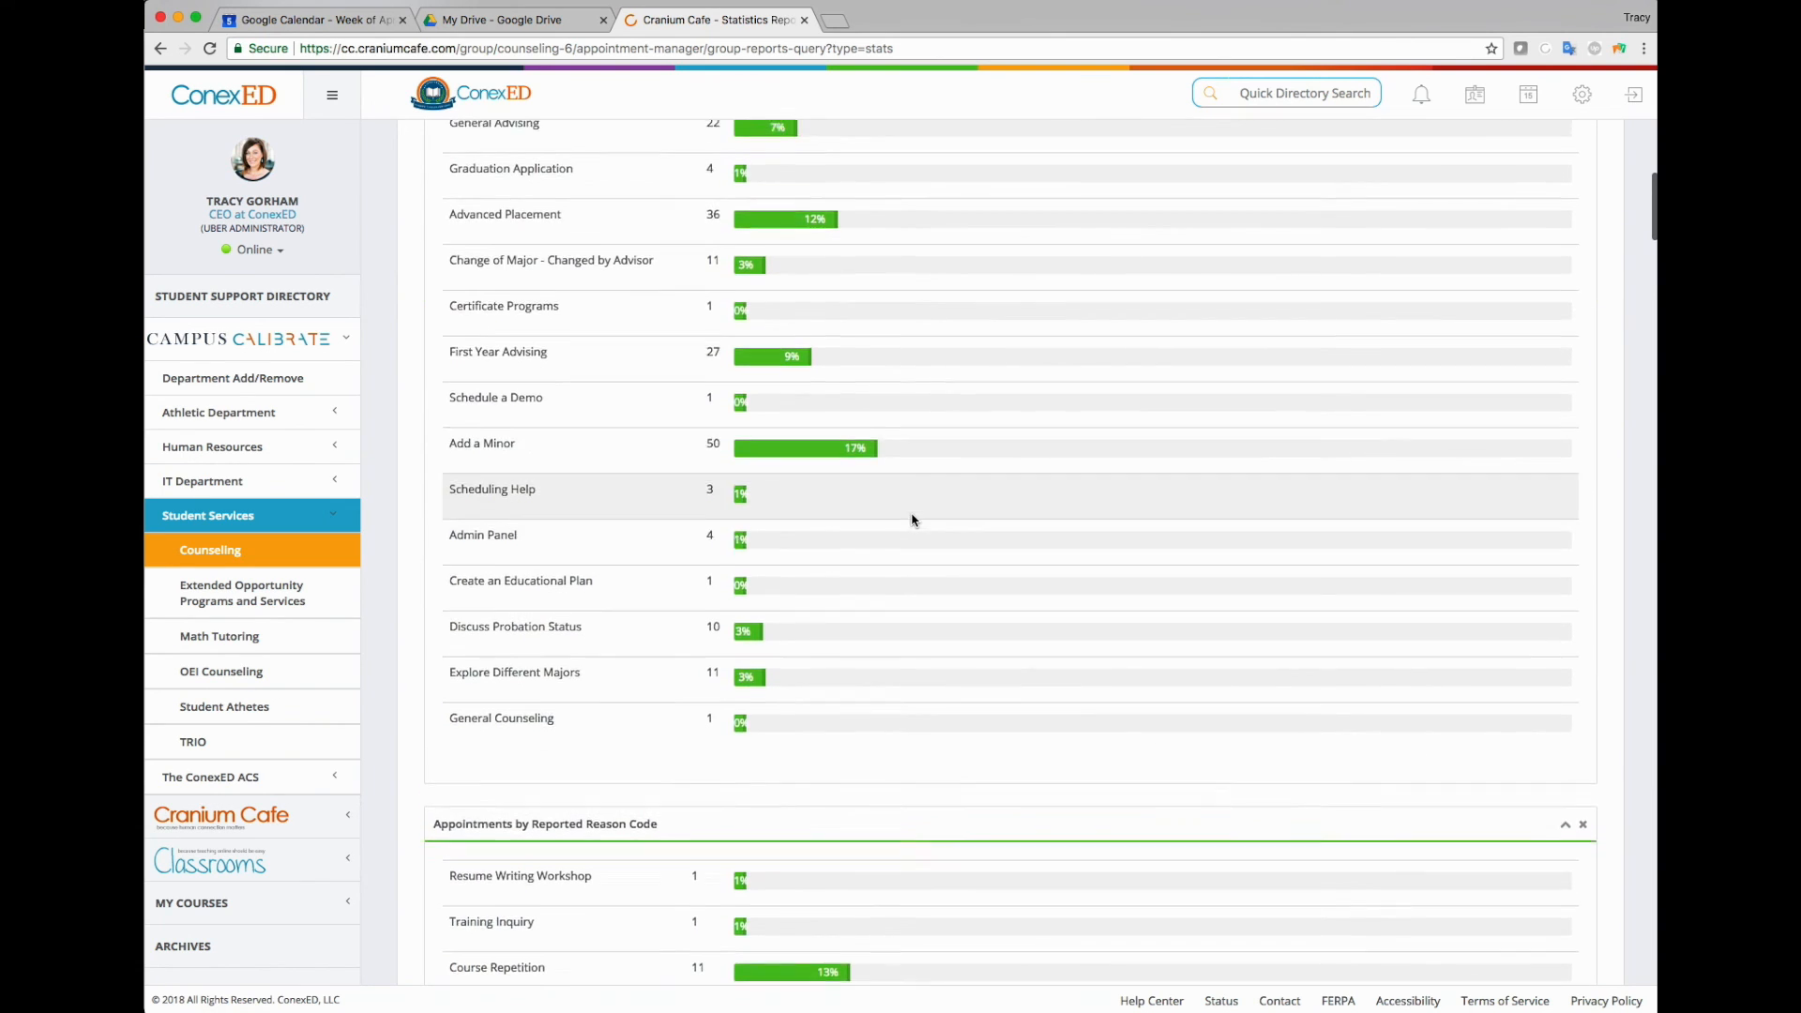
pyautogui.scroll(-8, 919, 525)
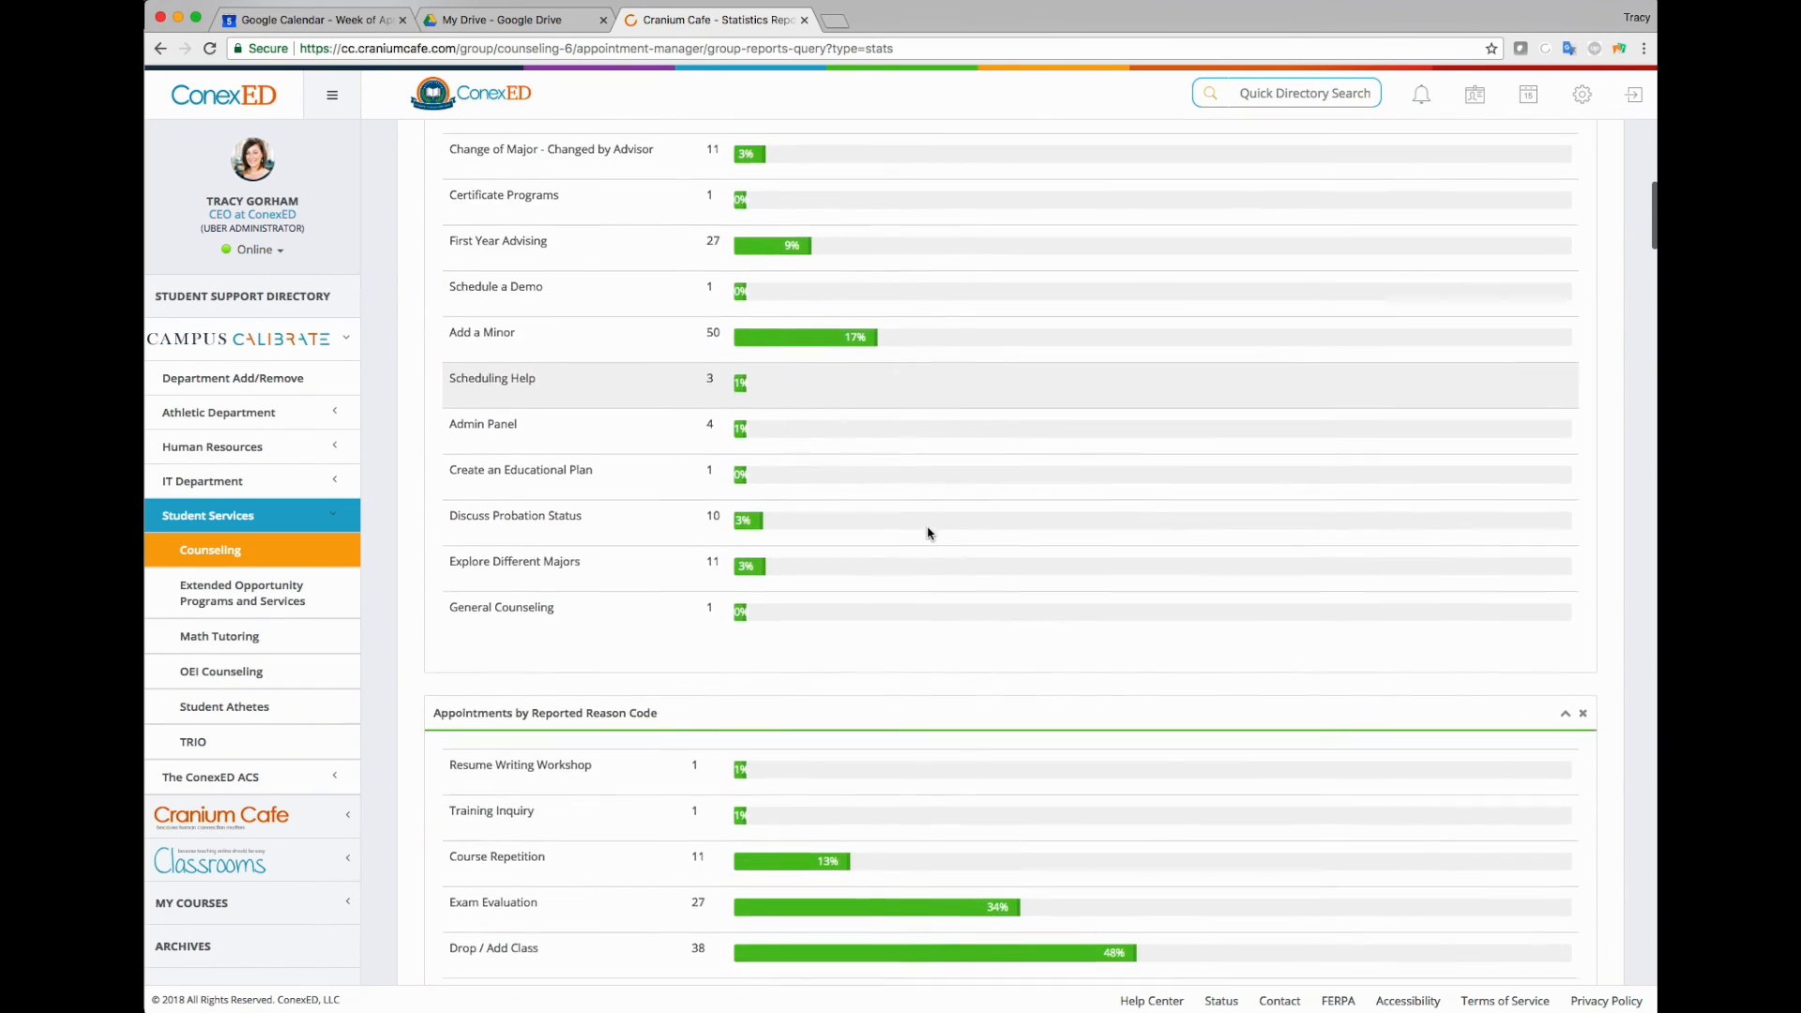
# Examine the Statistics Report's appointment breakdowns by reported reason code, month, weekday and start time
pyautogui.scroll(-2, 927, 531)
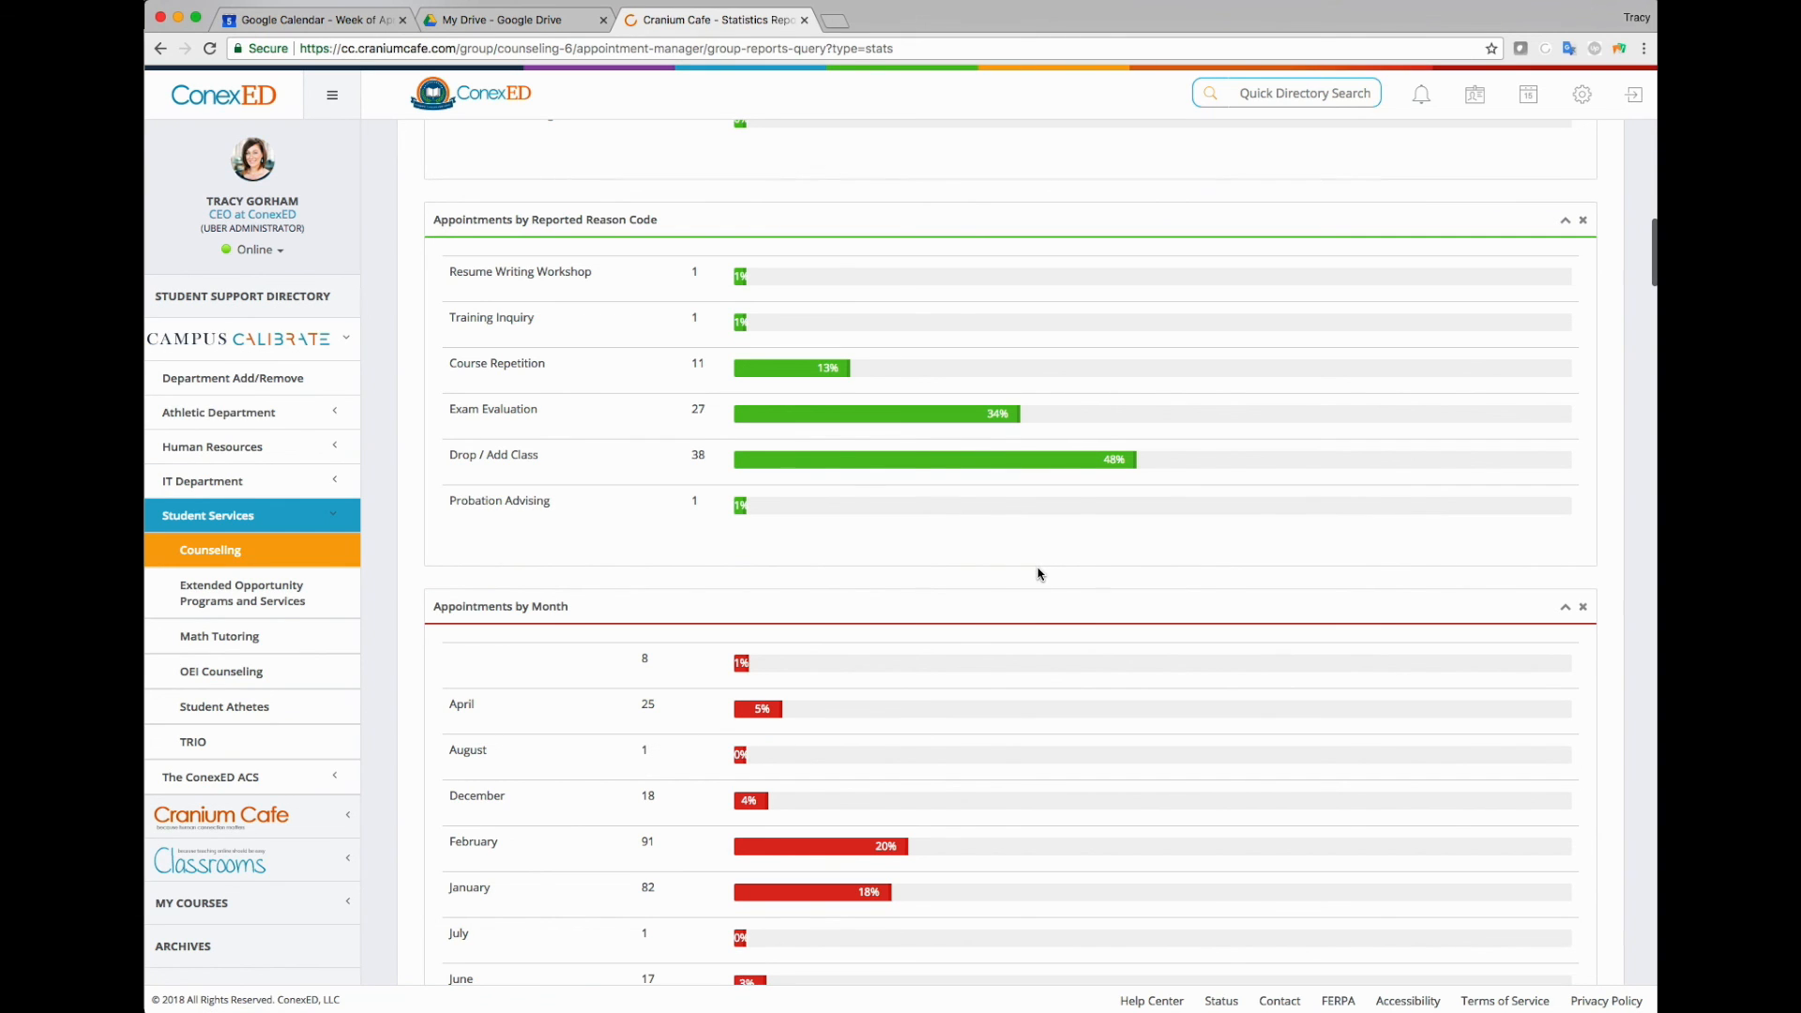
pyautogui.scroll(-5, 1038, 574)
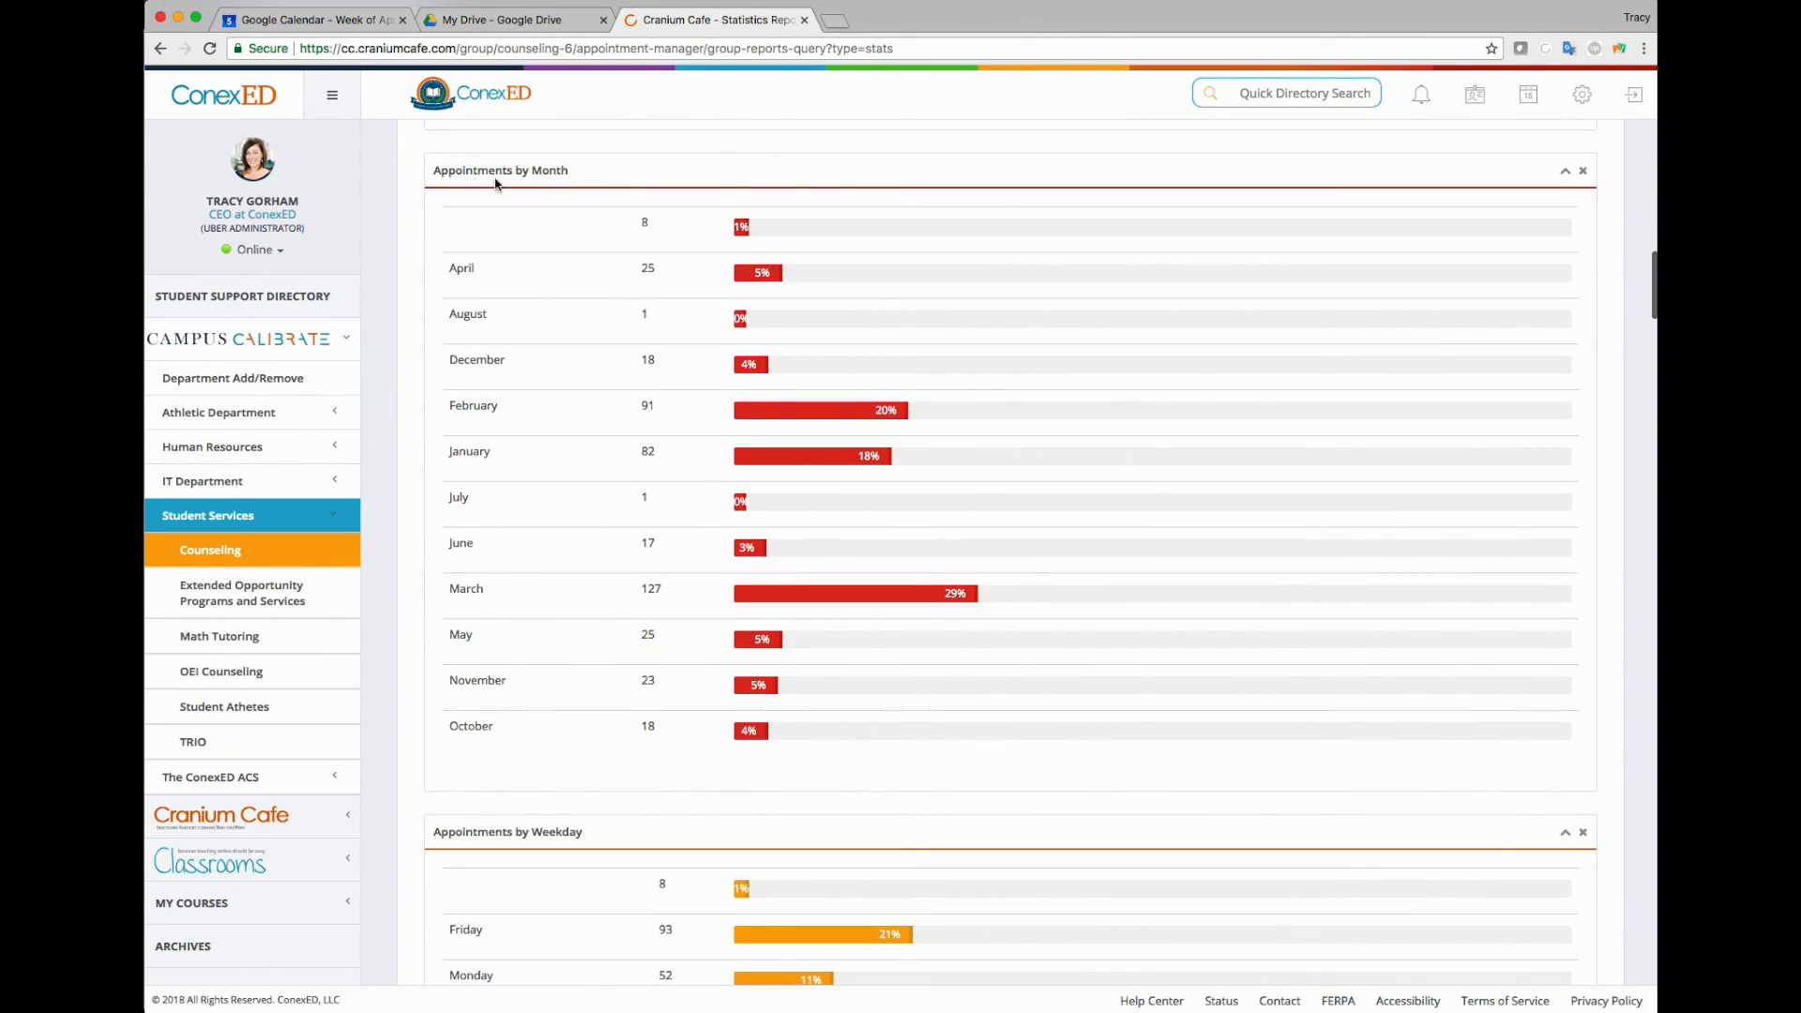
pyautogui.scroll(-1, 603, 538)
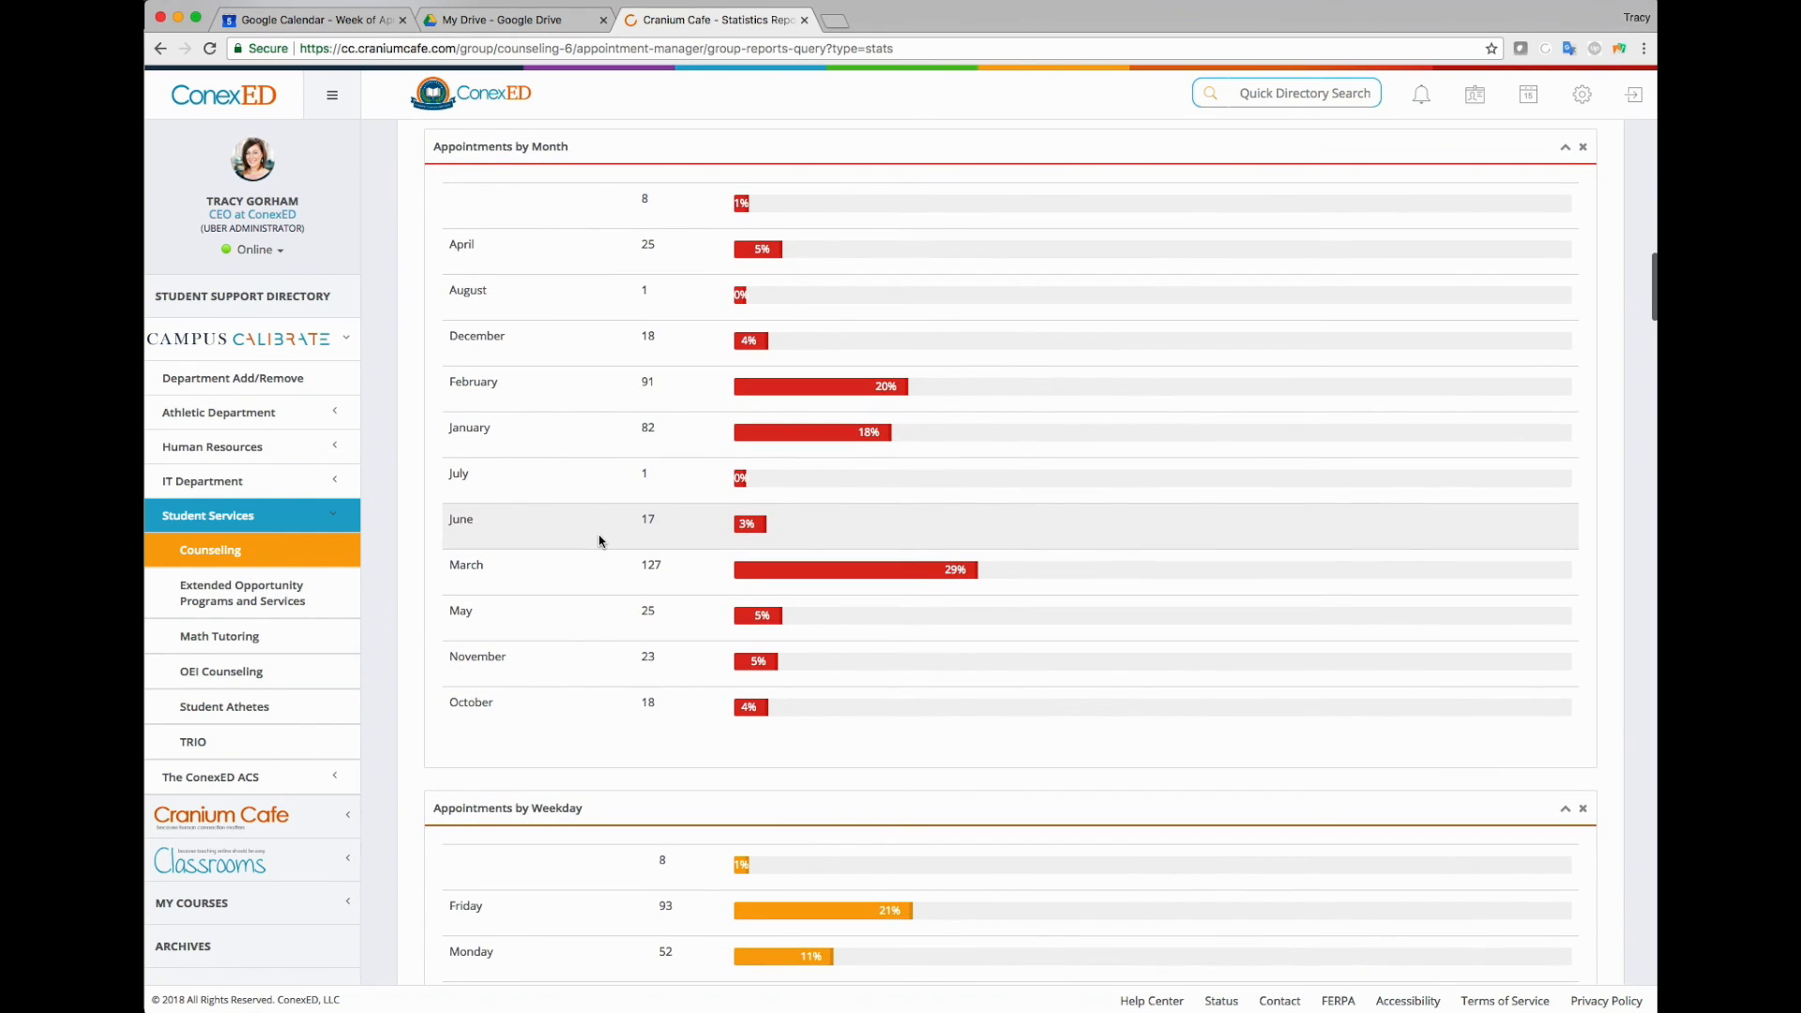
pyautogui.scroll(-6, 600, 541)
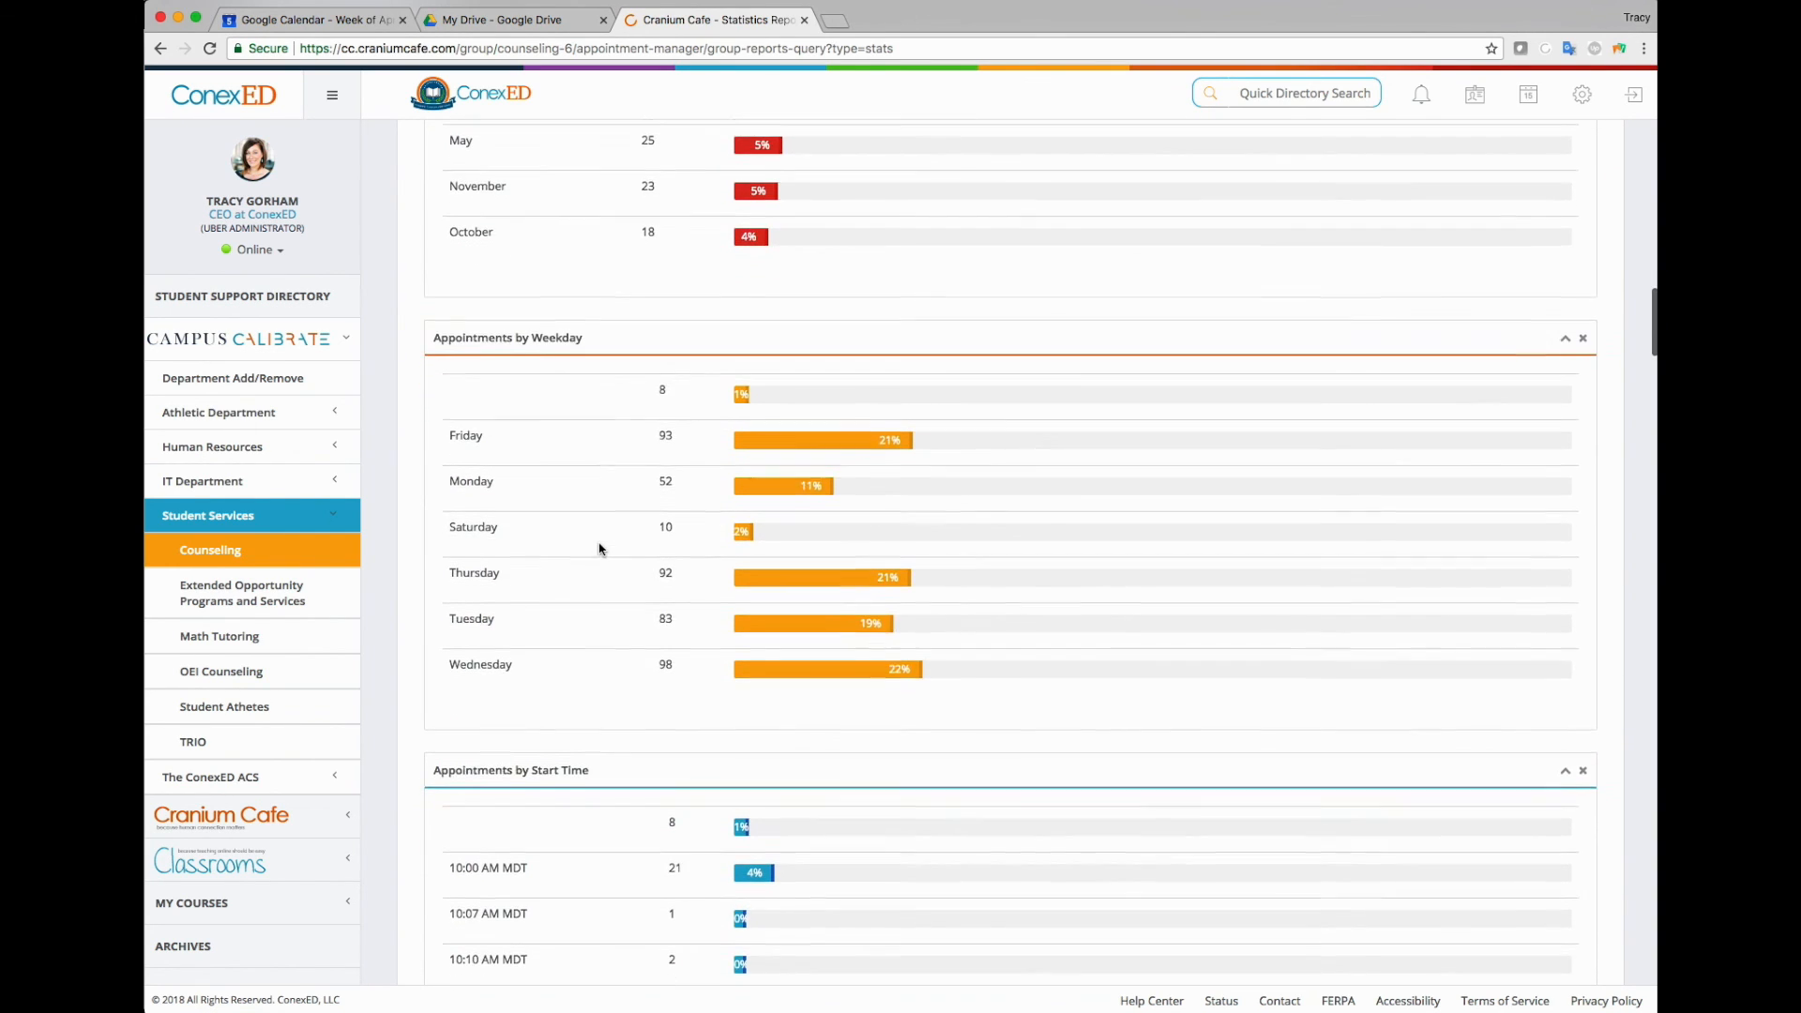
pyautogui.scroll(-8, 631, 582)
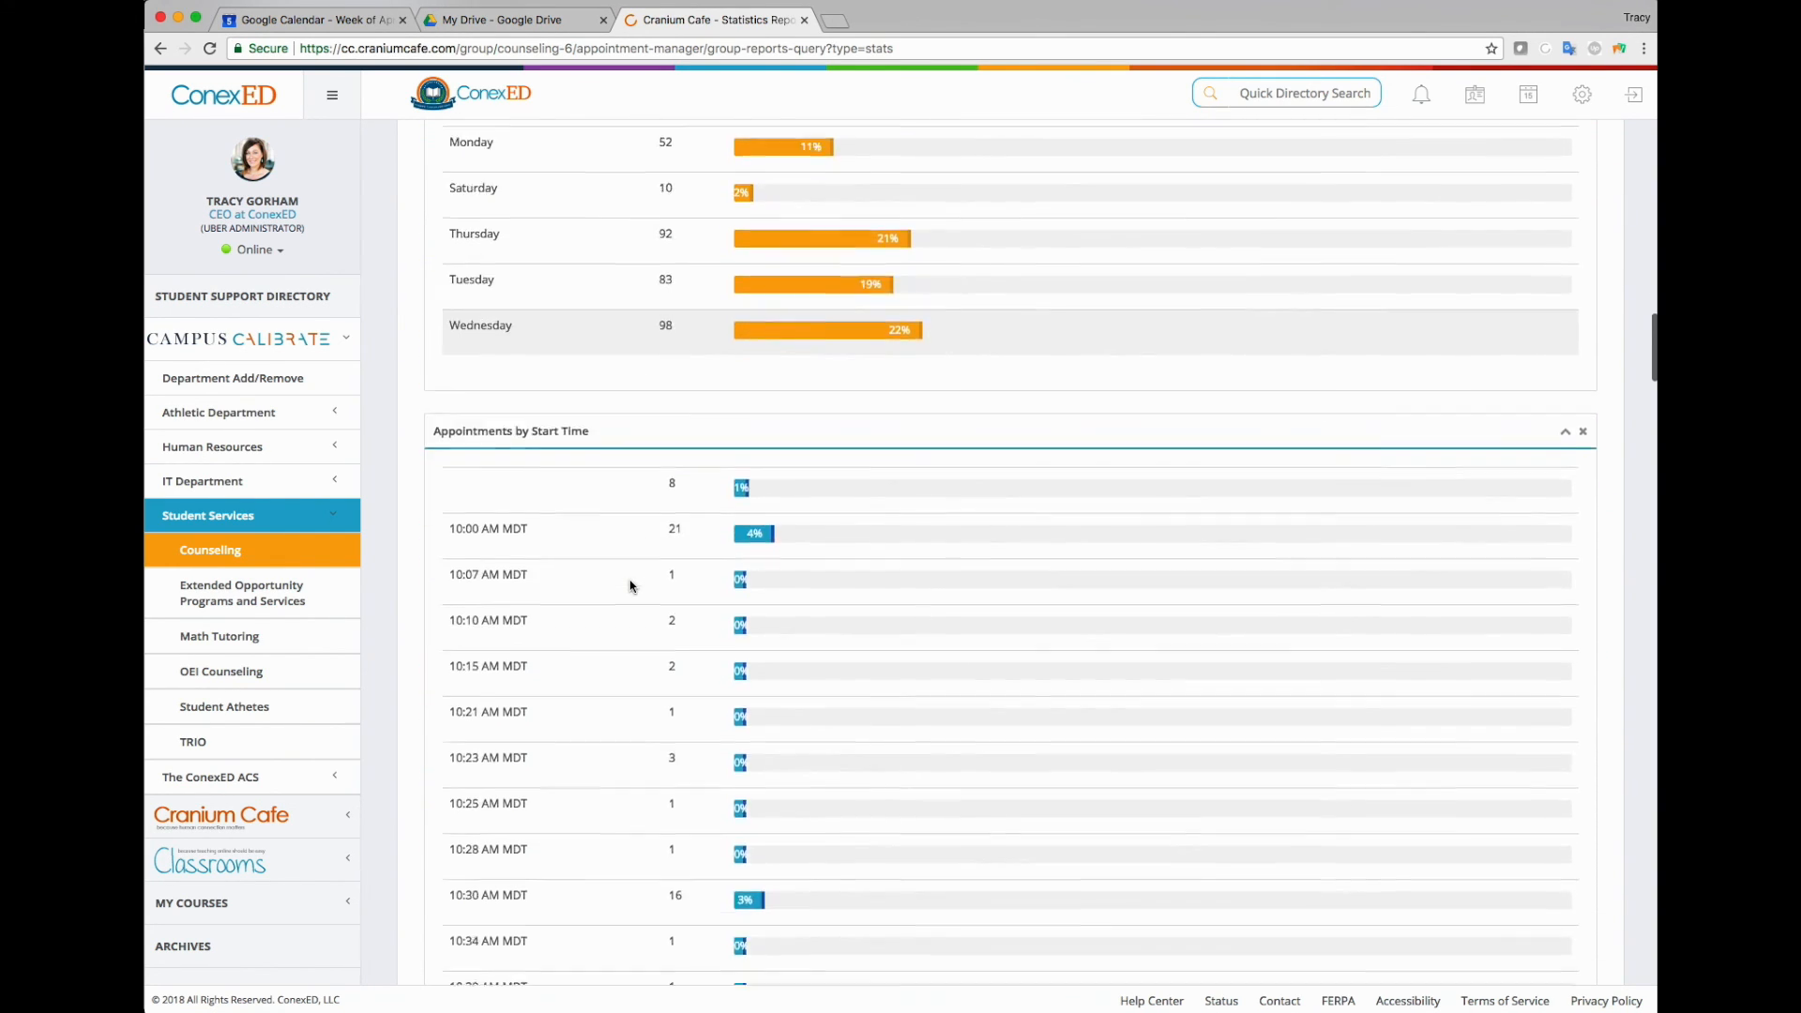
pyautogui.scroll(-4, 626, 587)
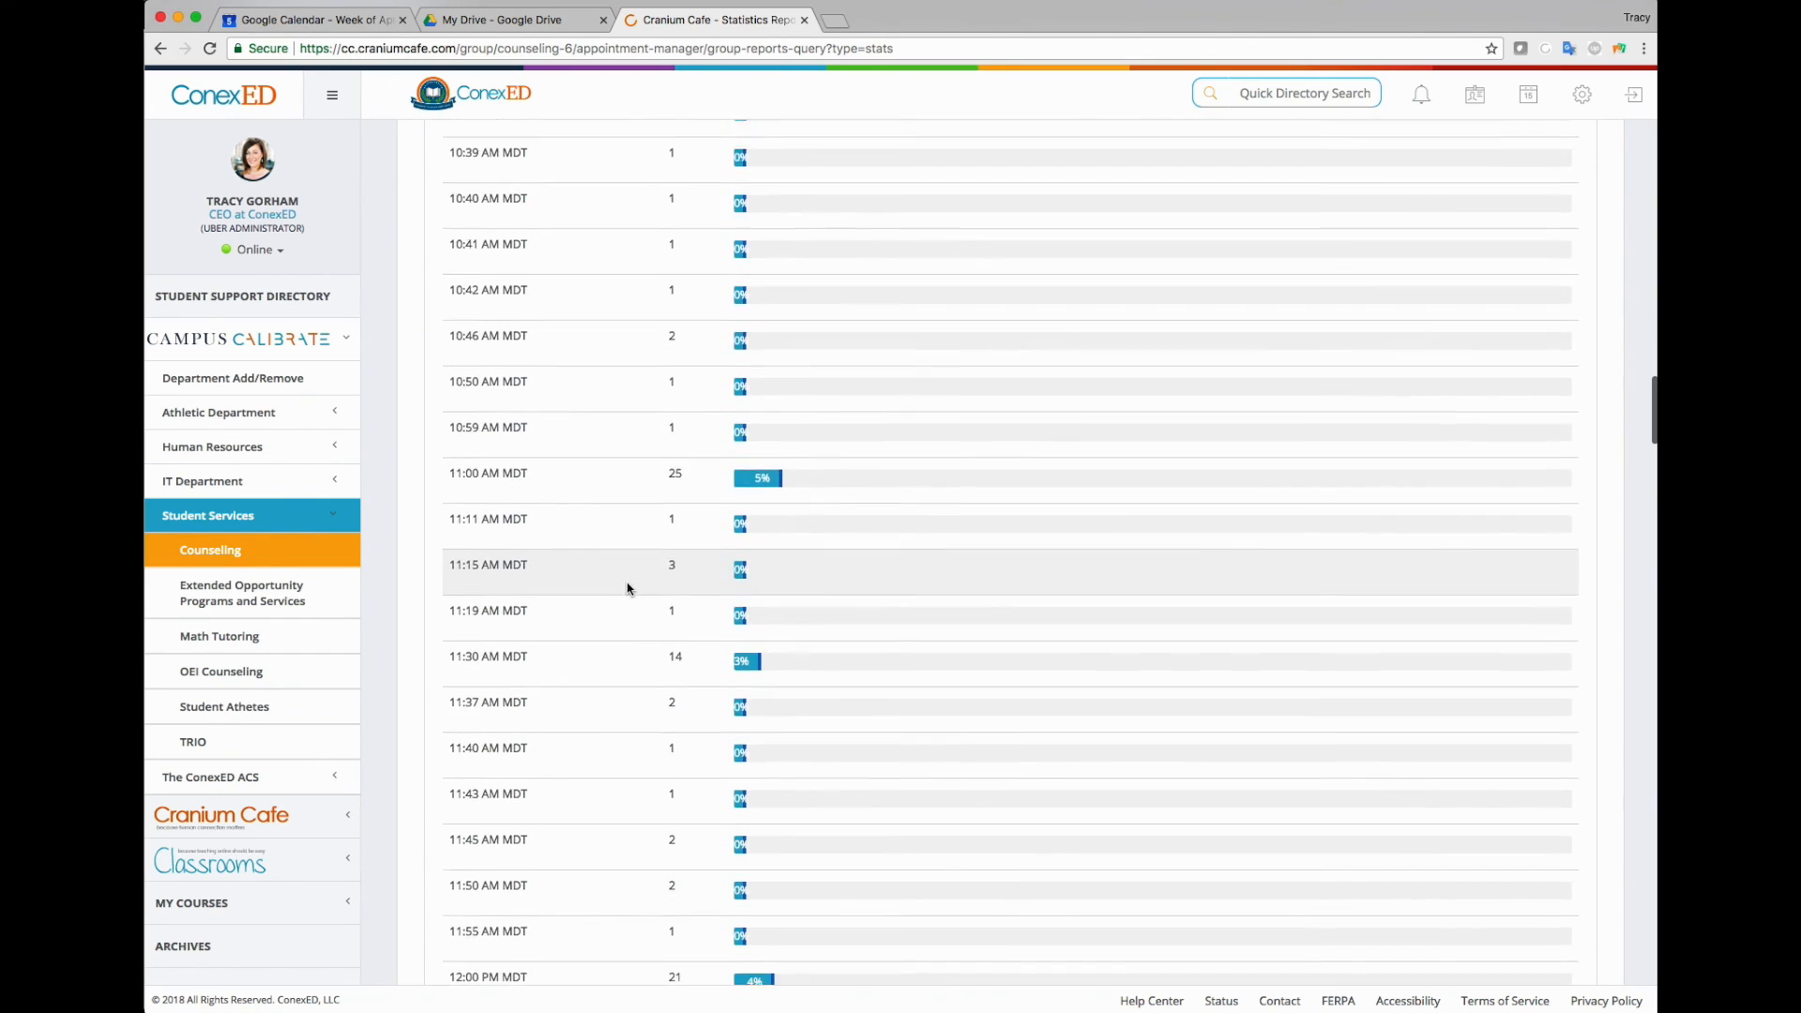
pyautogui.scroll(-20, 641, 535)
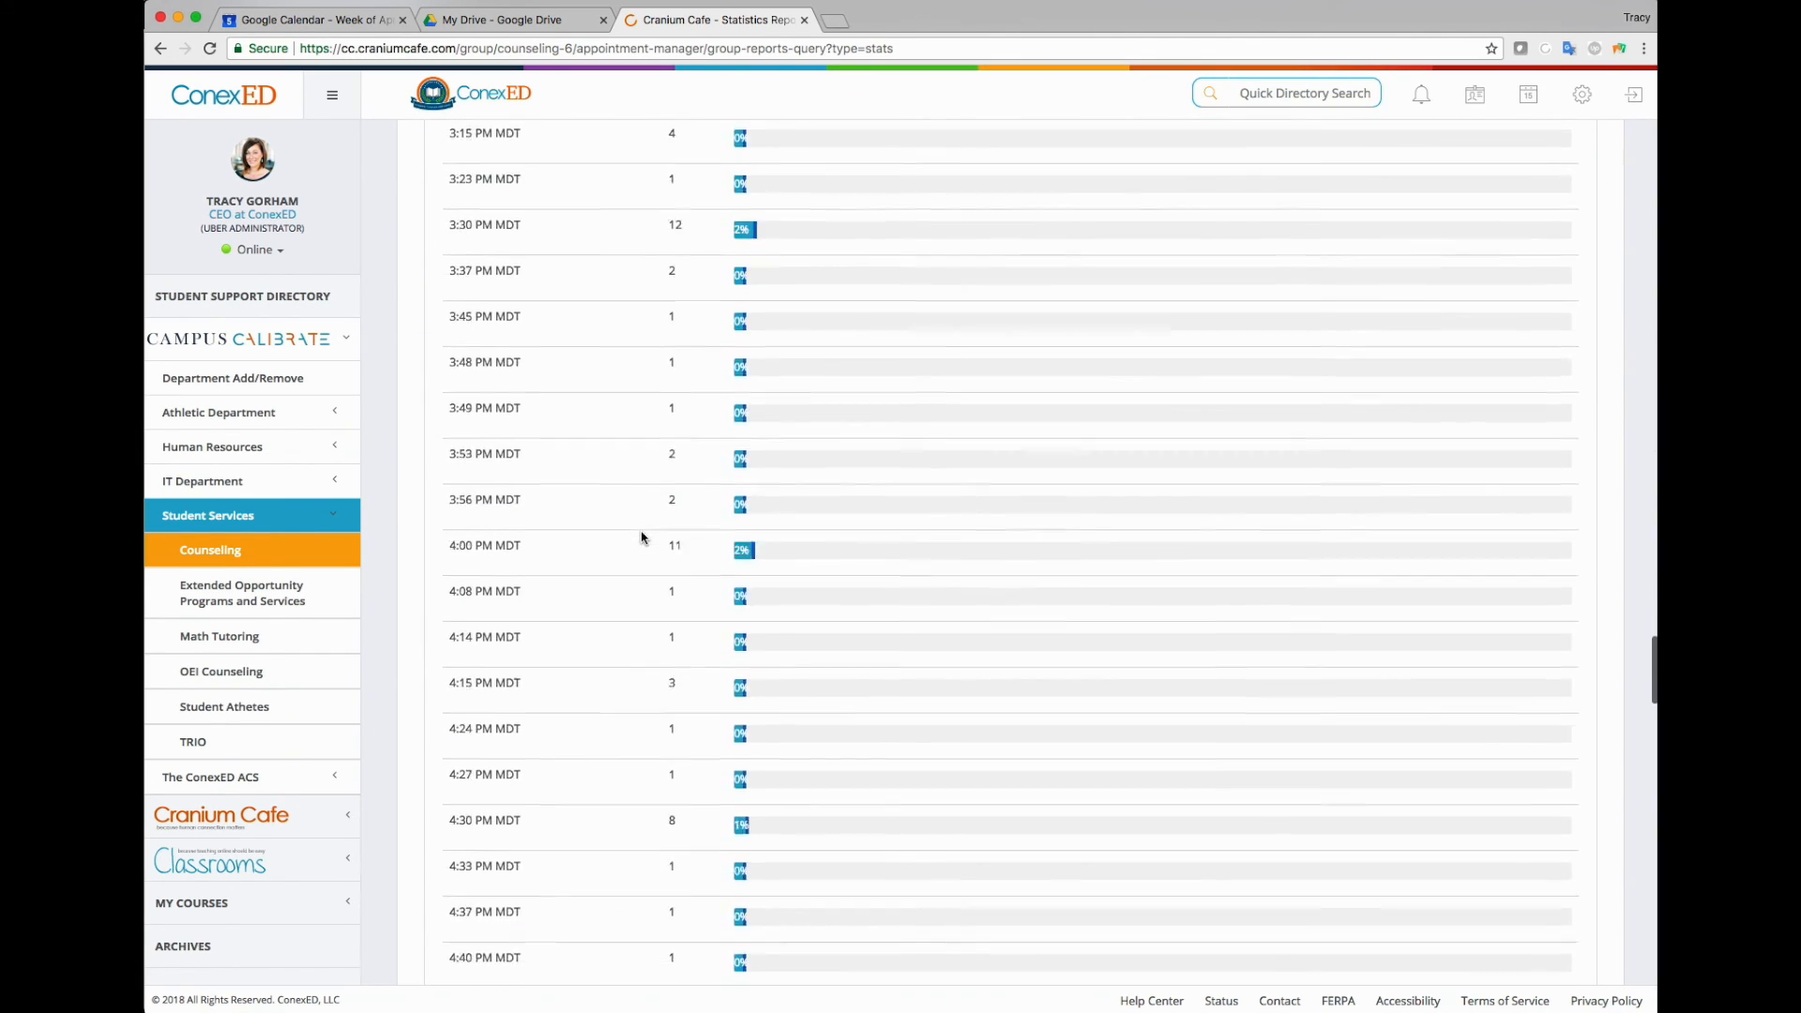
pyautogui.scroll(-7, 641, 536)
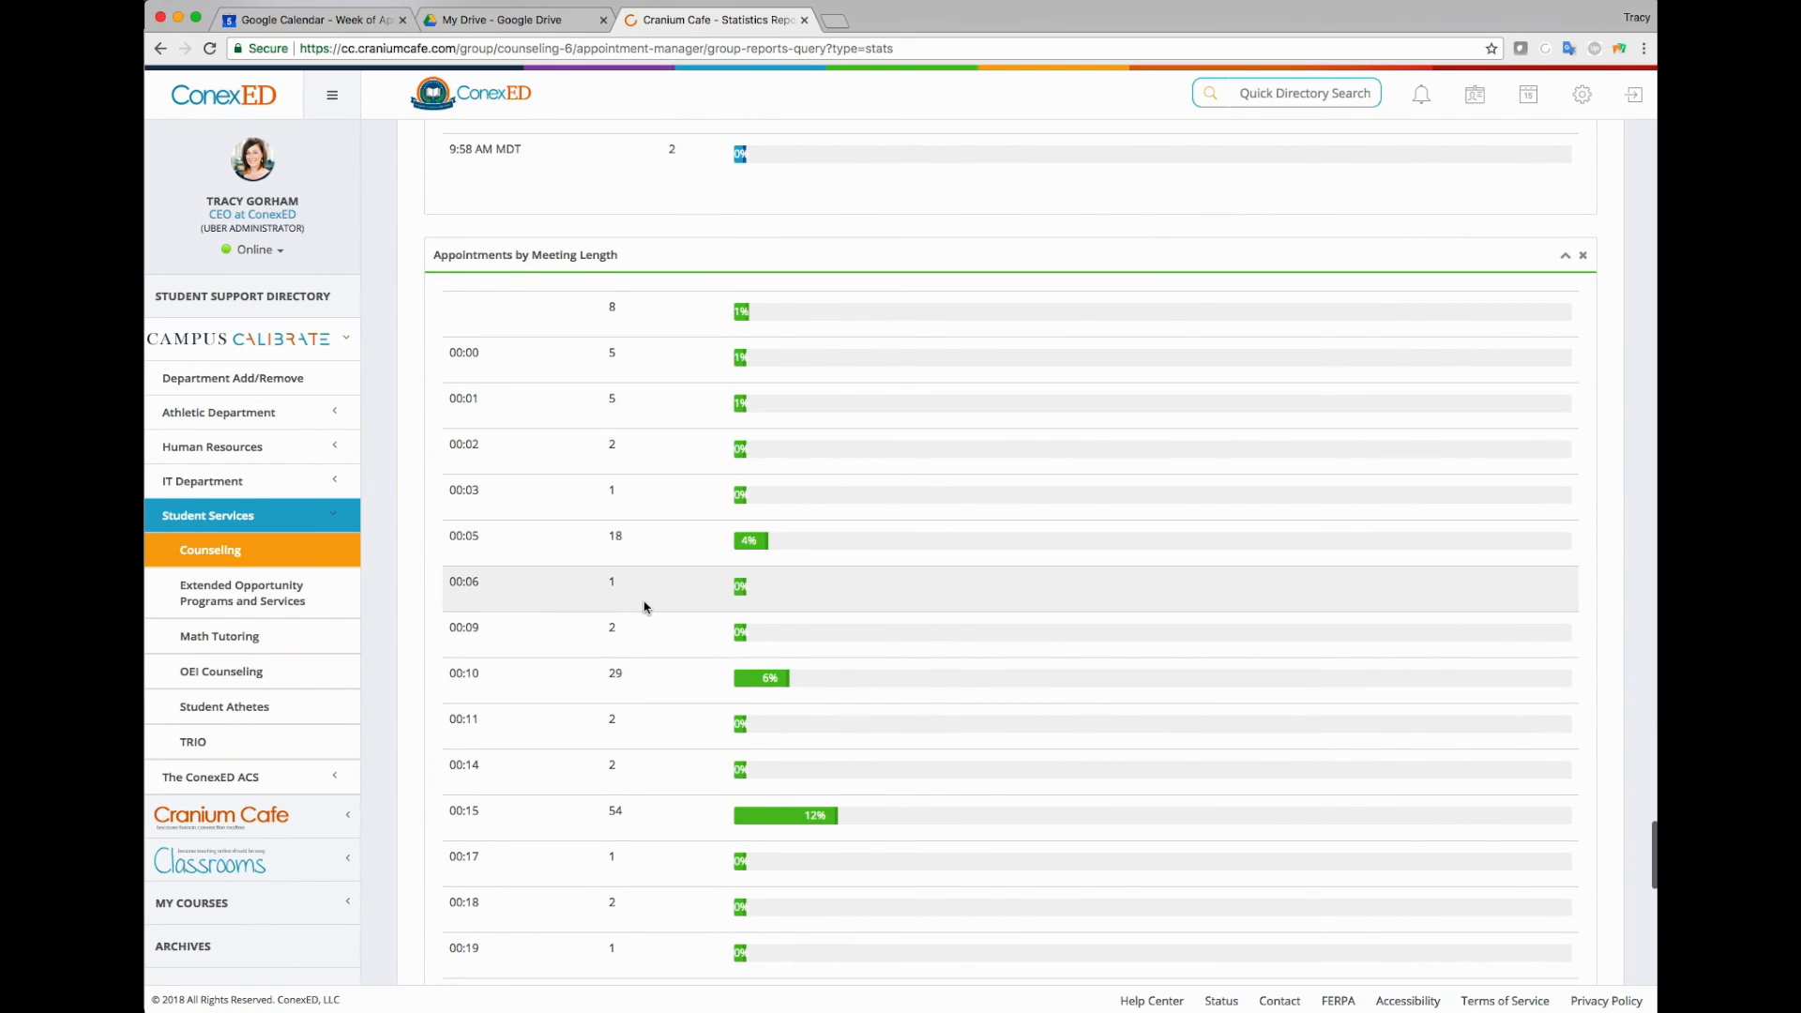
# Review the report's appointments by meeting length and the section on chats that lead to meetings
pyautogui.scroll(-1, 634, 591)
pyautogui.scroll(-15, 626, 605)
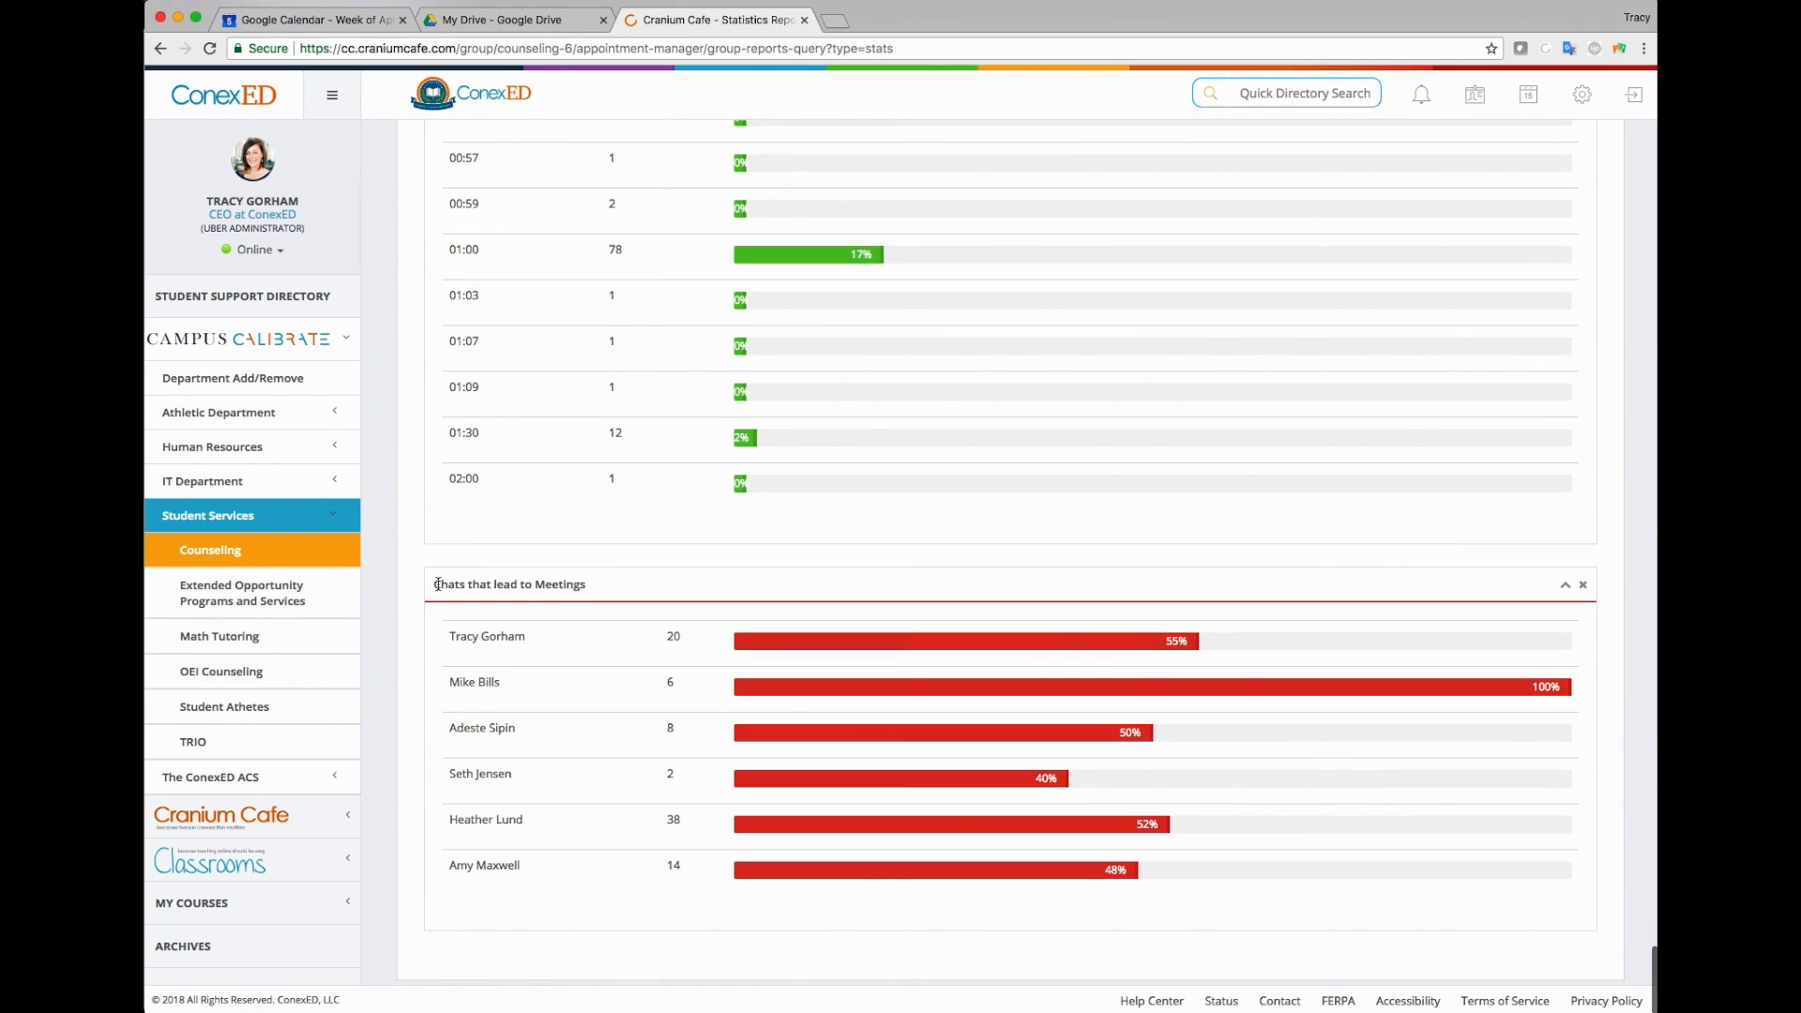
pyautogui.tripleClick(594, 591)
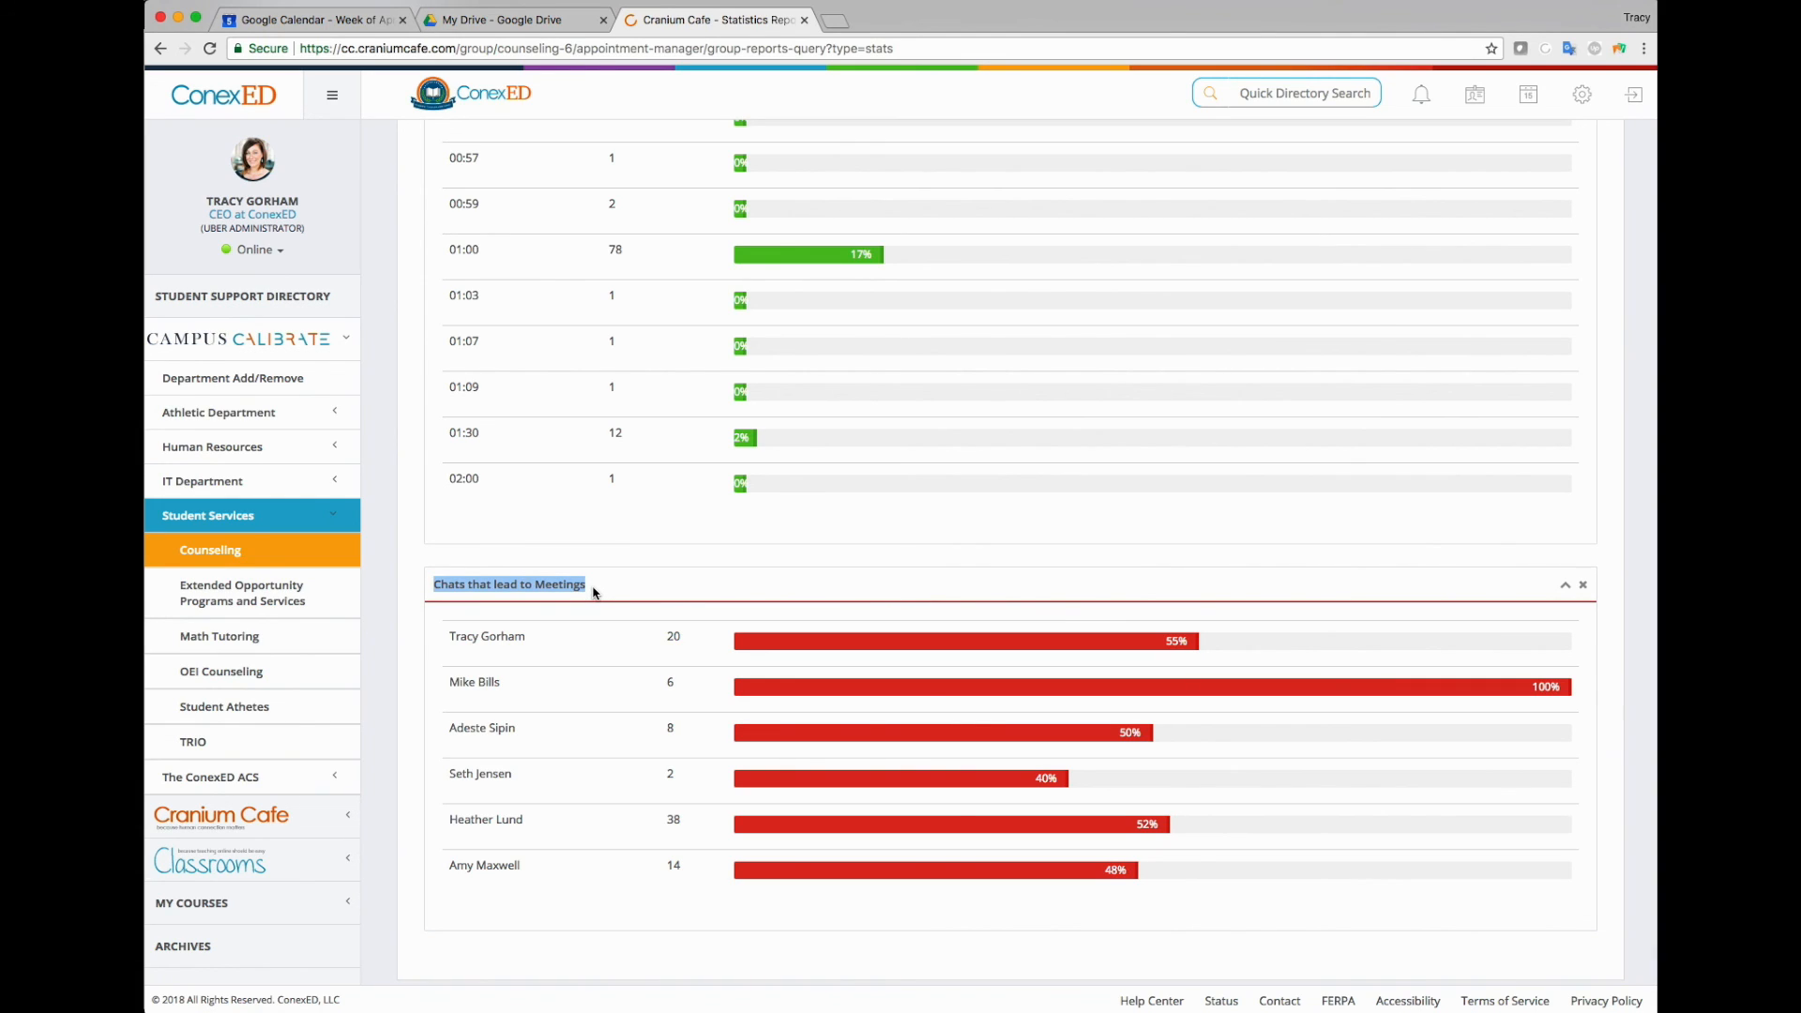
pyautogui.click(594, 591)
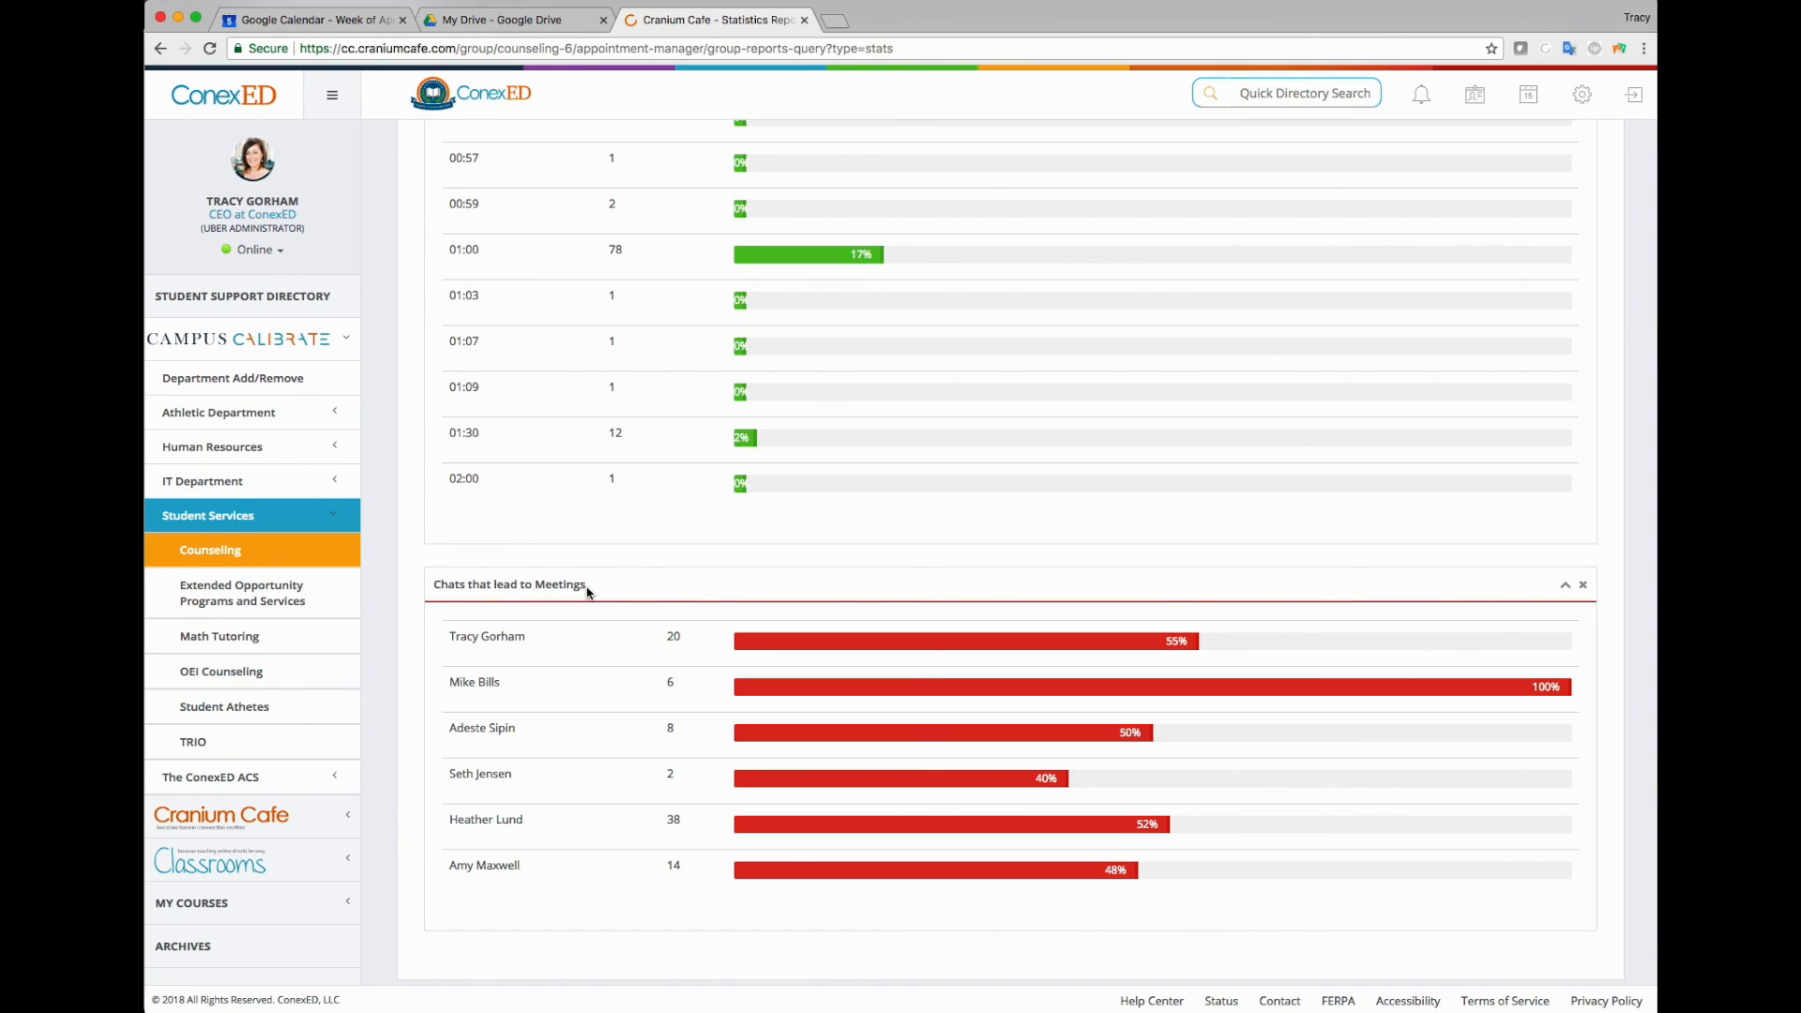
pyautogui.moveTo(434, 588); pyautogui.dragTo(455, 586)
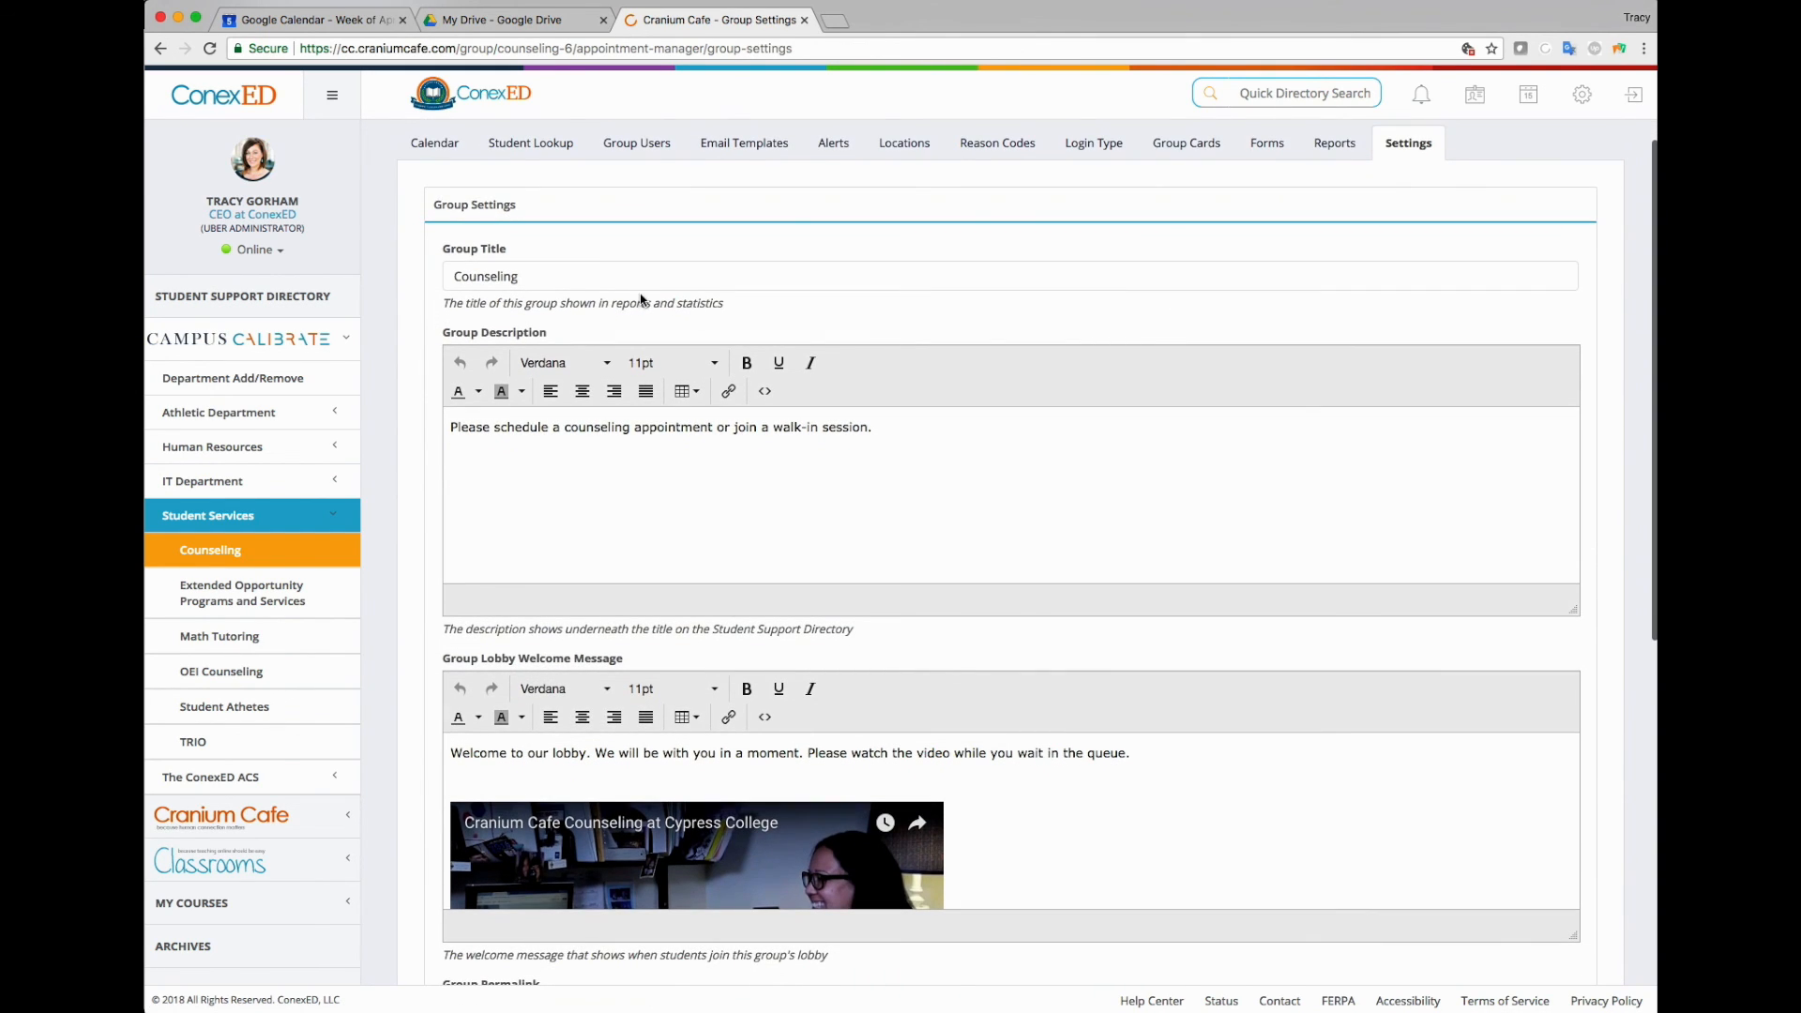
# In the group settings, change the Group Title to "General Counseling" without saving
pyautogui.moveTo(530, 270); pyautogui.dragTo(447, 276)
pyautogui.click(448, 275)
pyautogui.write('General')
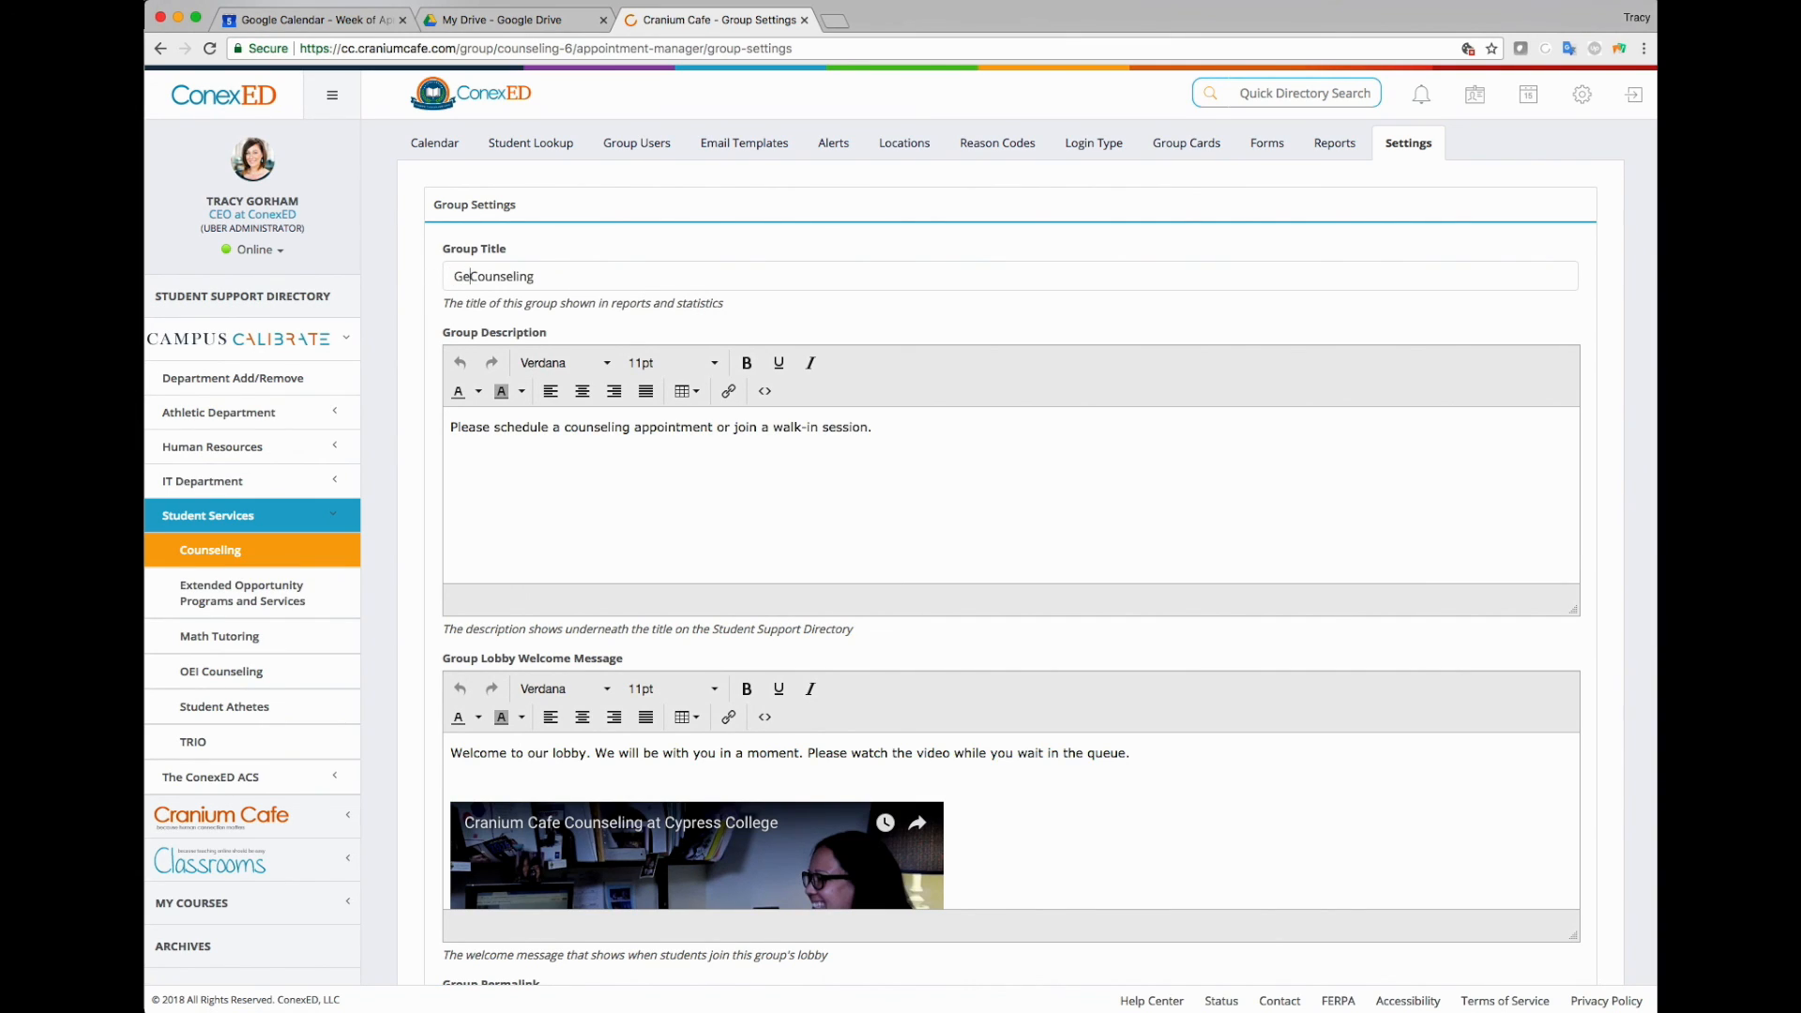
pyautogui.click(544, 466)
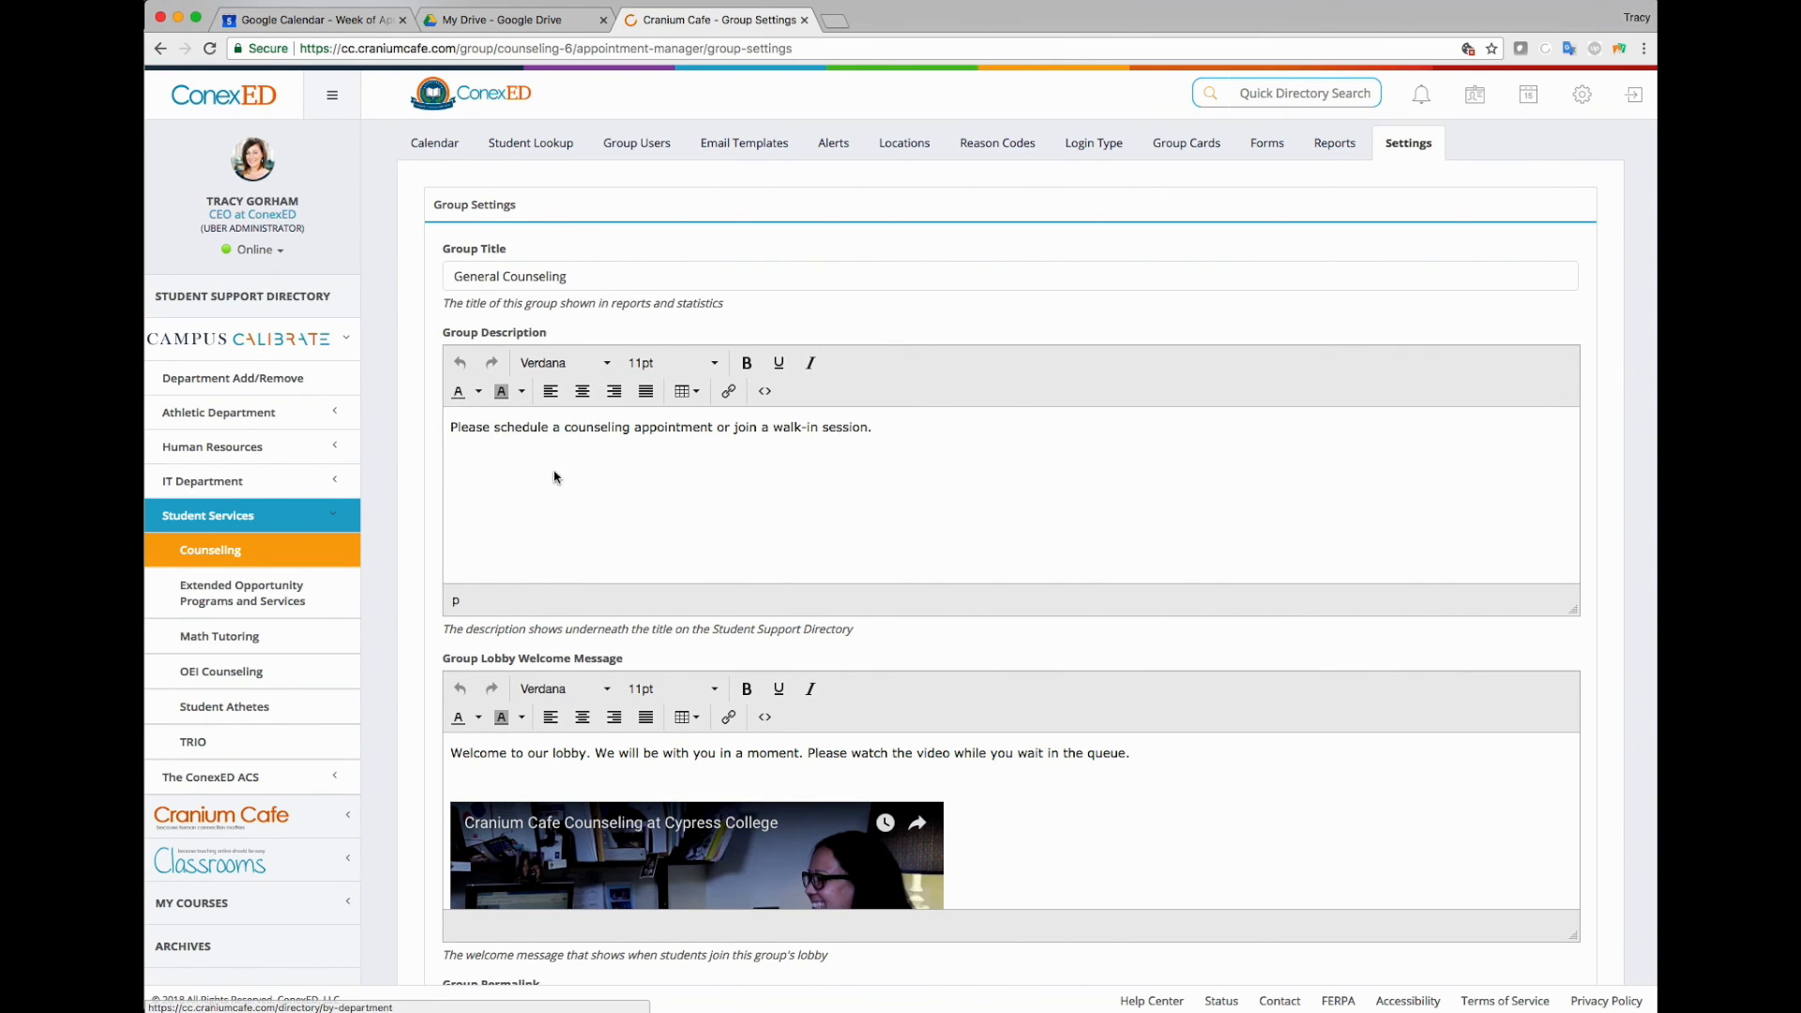
# Enlarge the Group Lobby Welcome Message editor enough to view the welcome text together with its whole embedded video
pyautogui.scroll(-2, 881, 474)
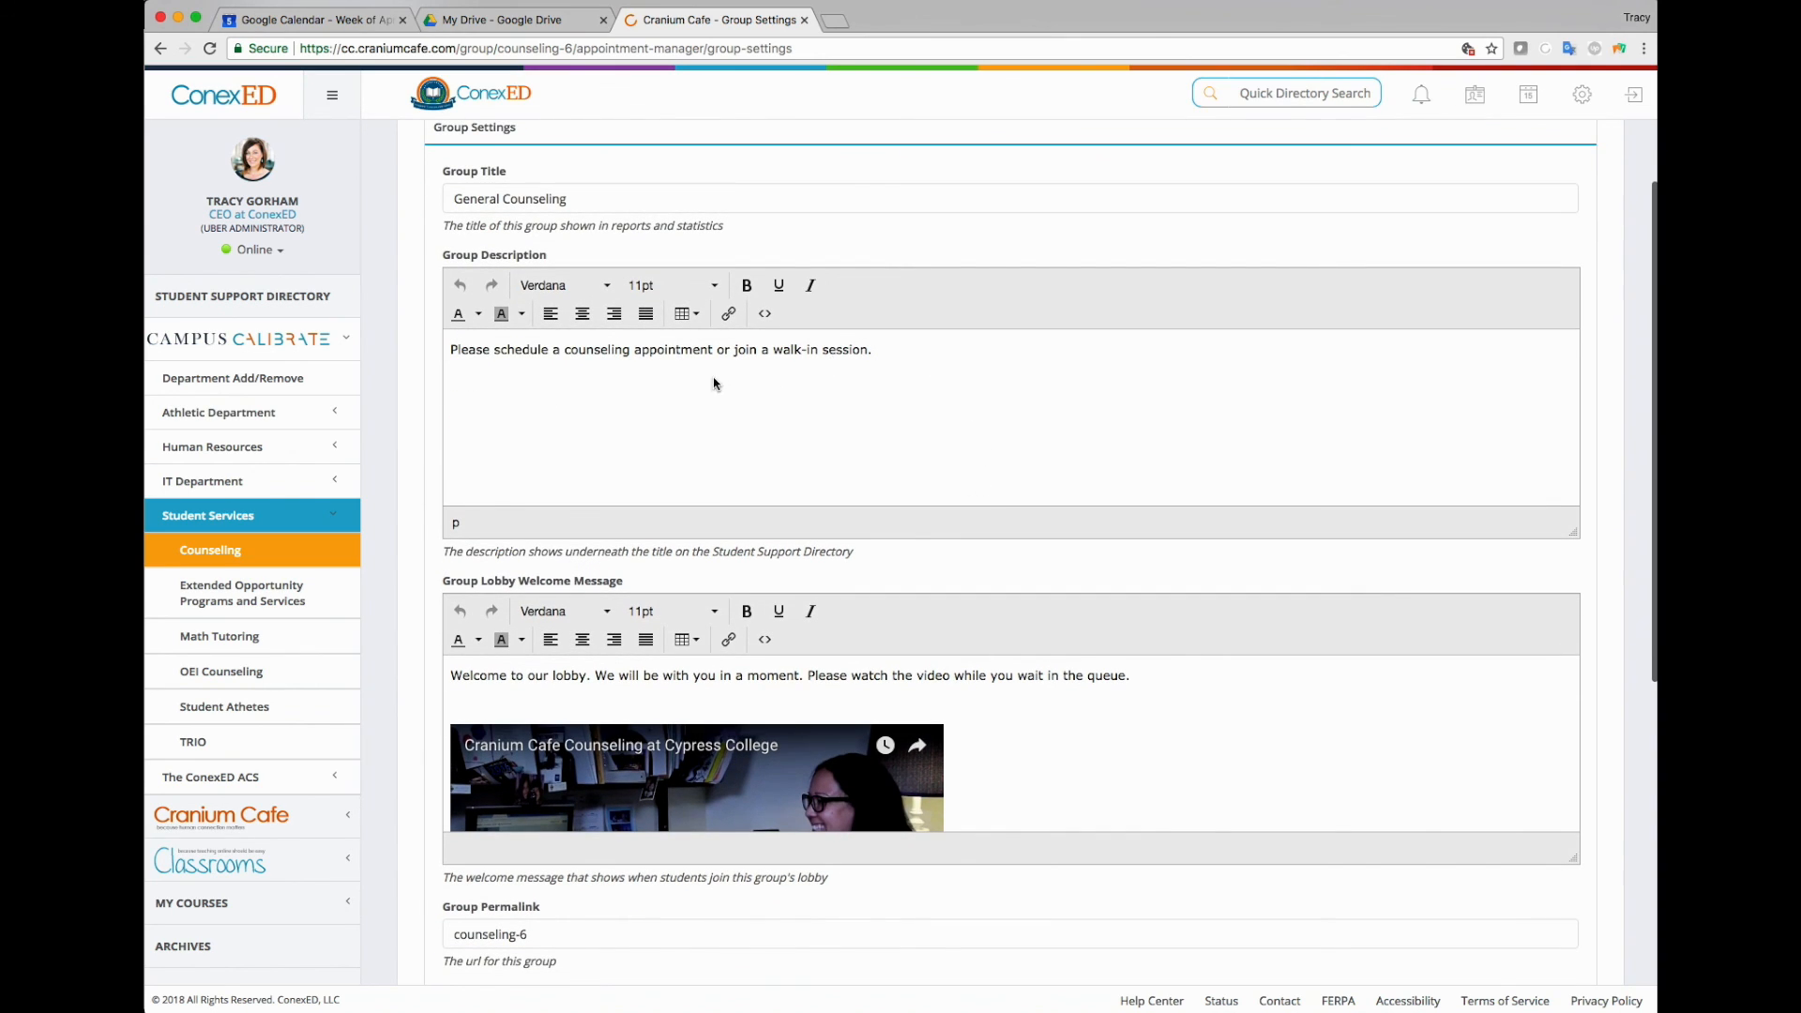
pyautogui.scroll(-5, 916, 417)
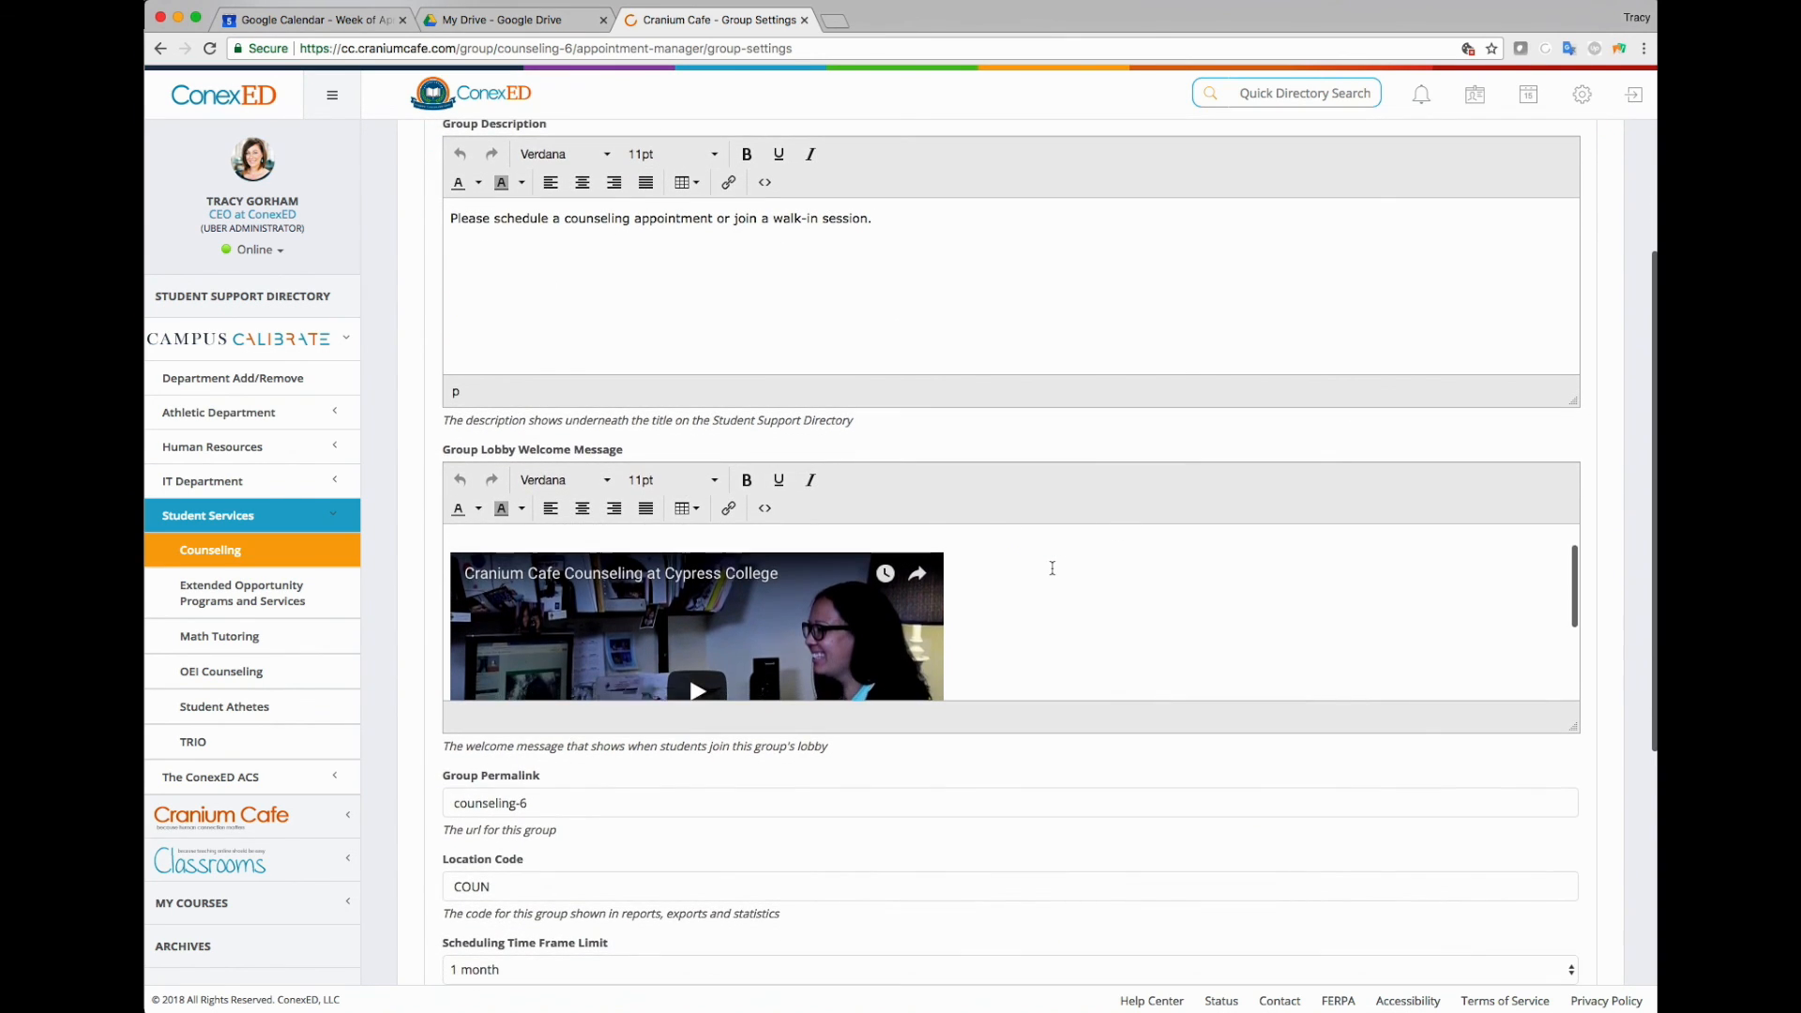
pyautogui.scroll(-1, 1053, 567)
pyautogui.moveTo(1579, 733); pyautogui.dragTo(1579, 955)
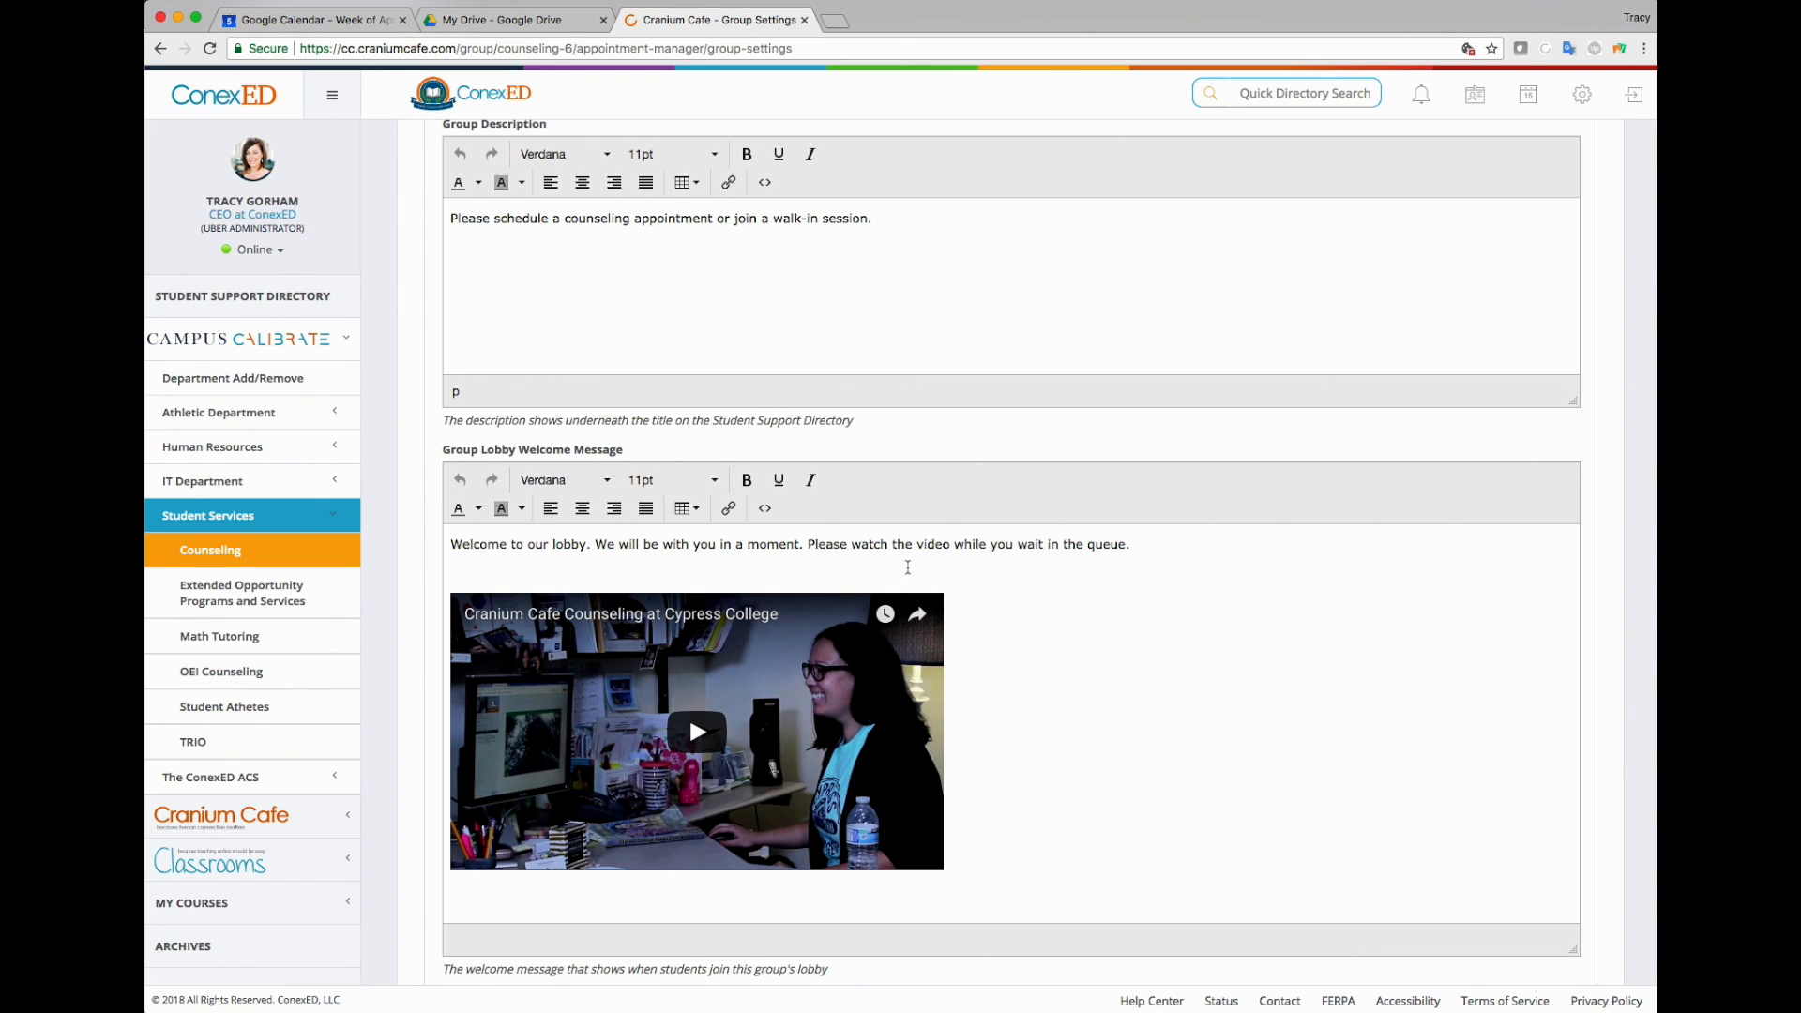
# Set the group's Scheduling Time Frame Limit to 2 weeks, and return it to 1 month
pyautogui.scroll(-3, 1445, 642)
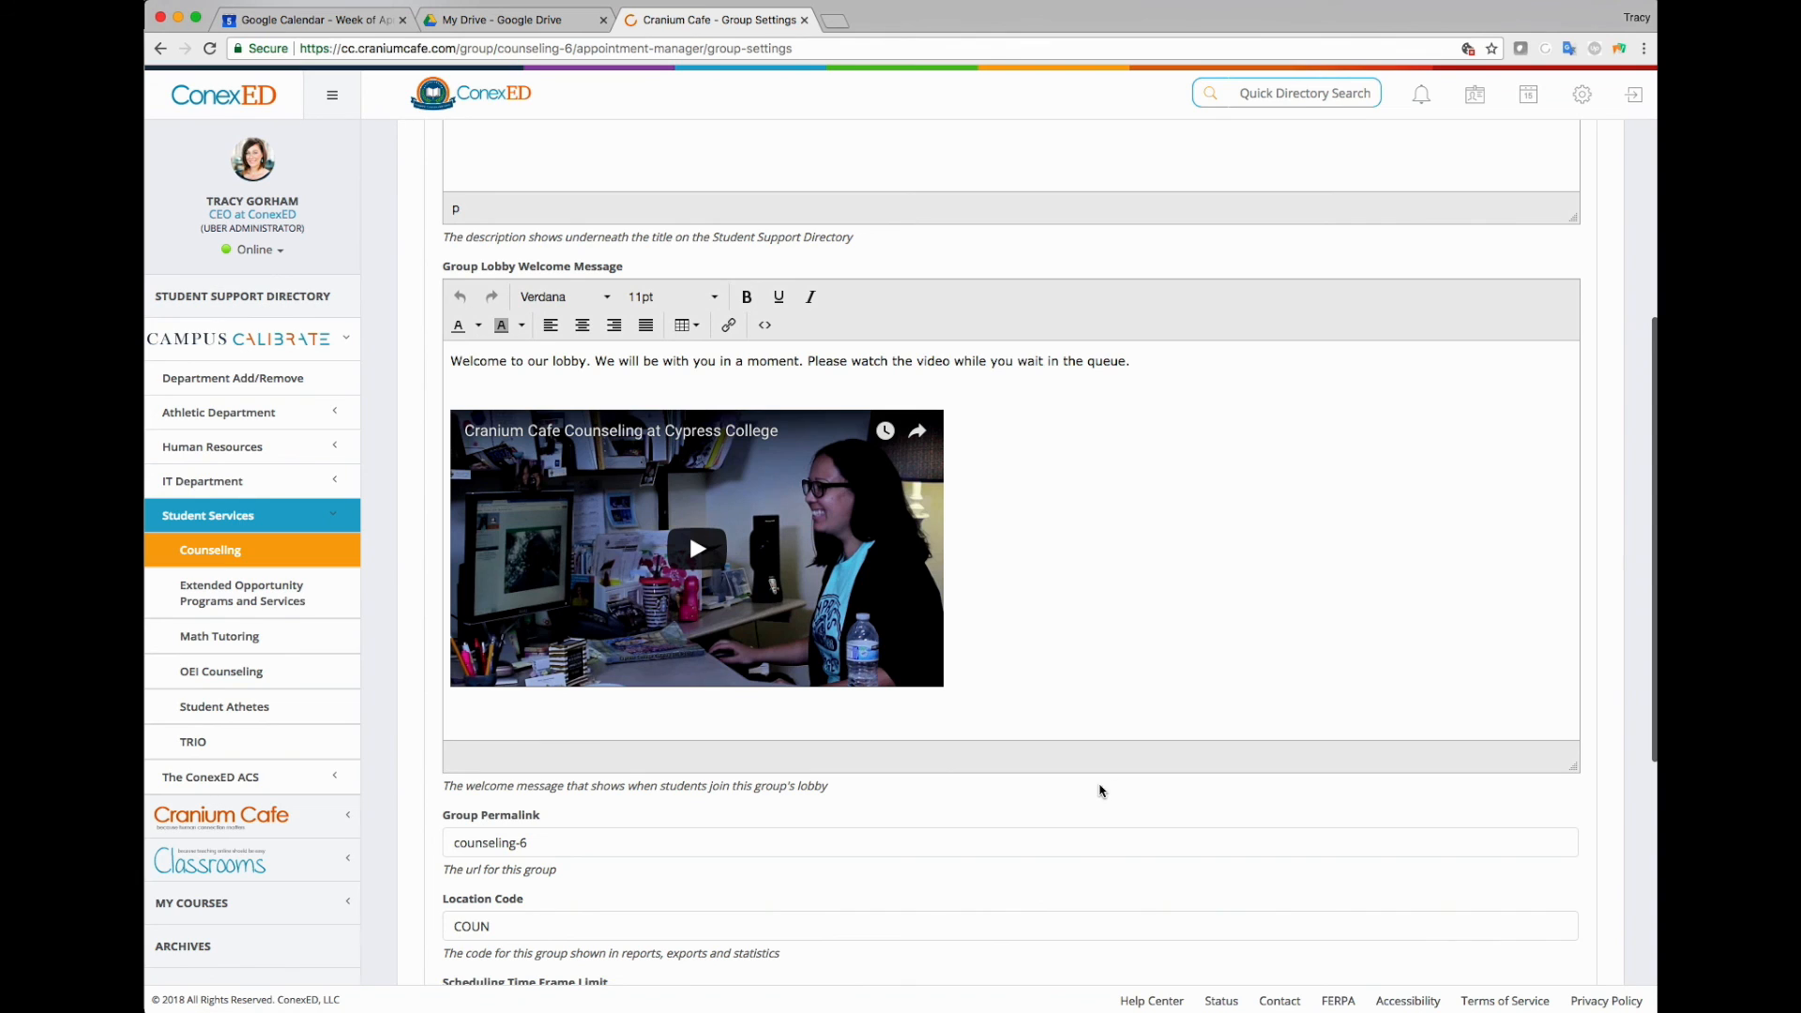
pyautogui.scroll(-3, 1116, 785)
pyautogui.scroll(-6, 1112, 785)
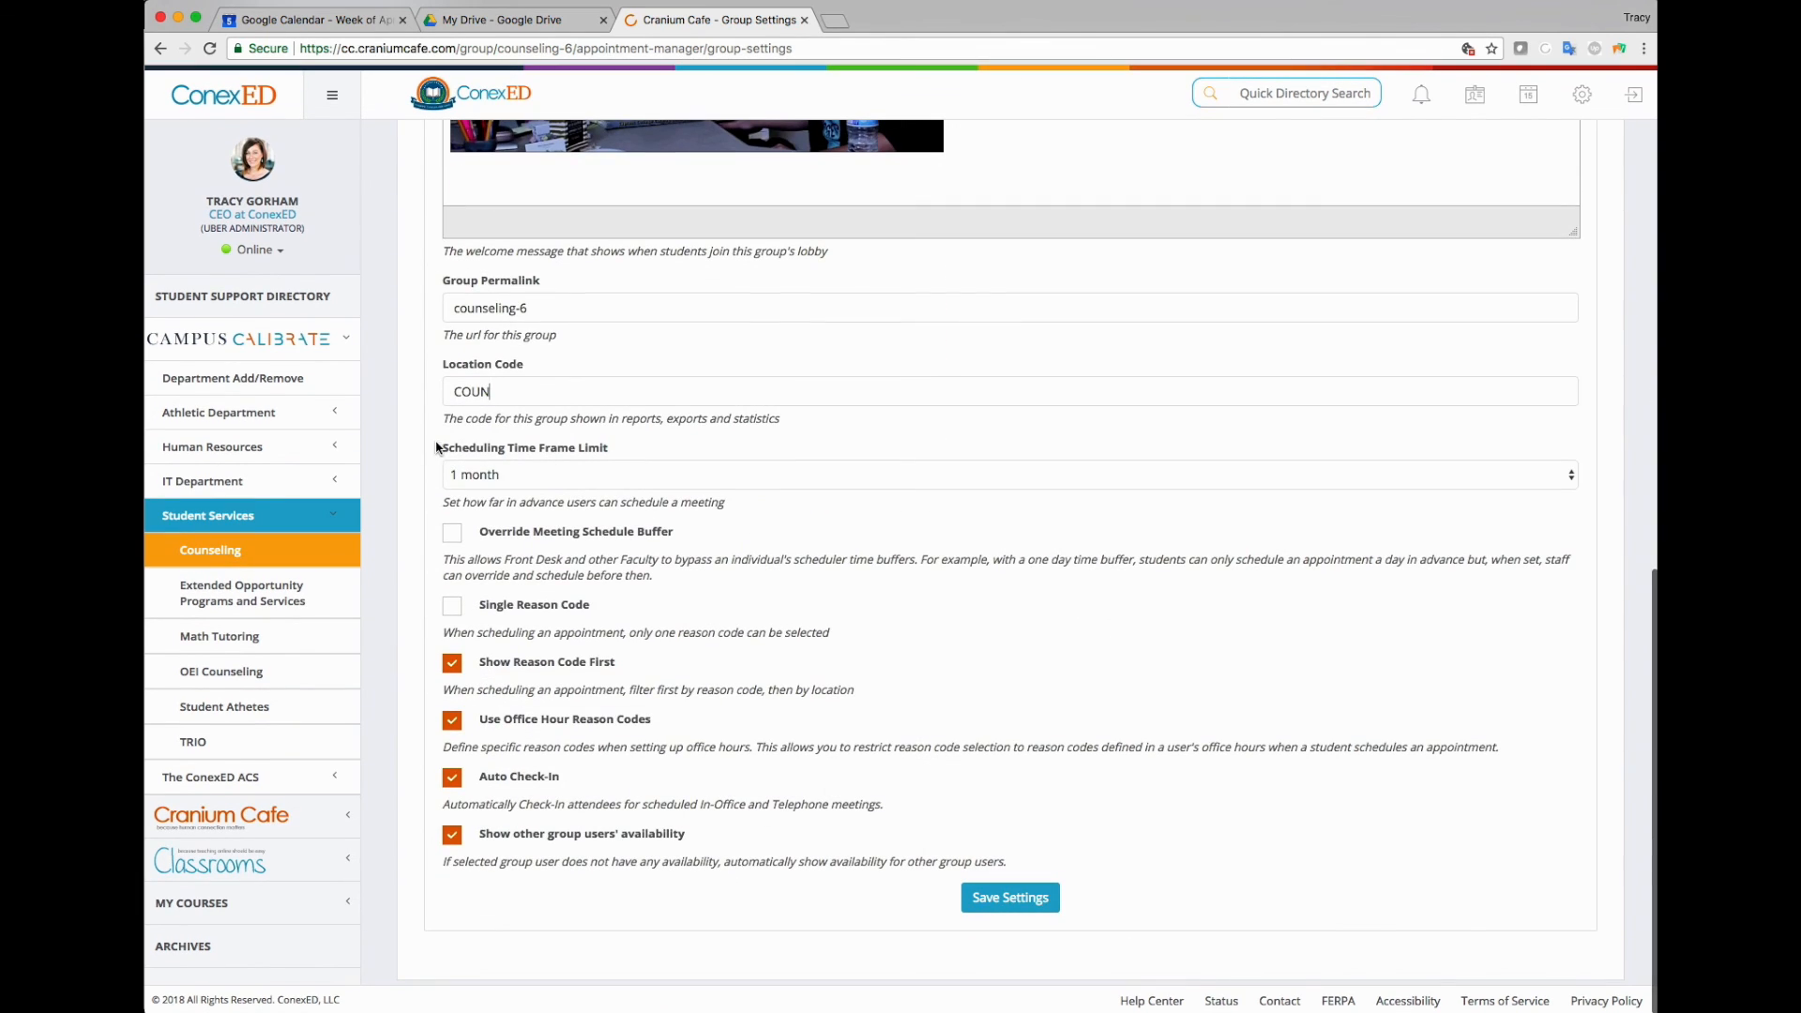
pyautogui.click(541, 480)
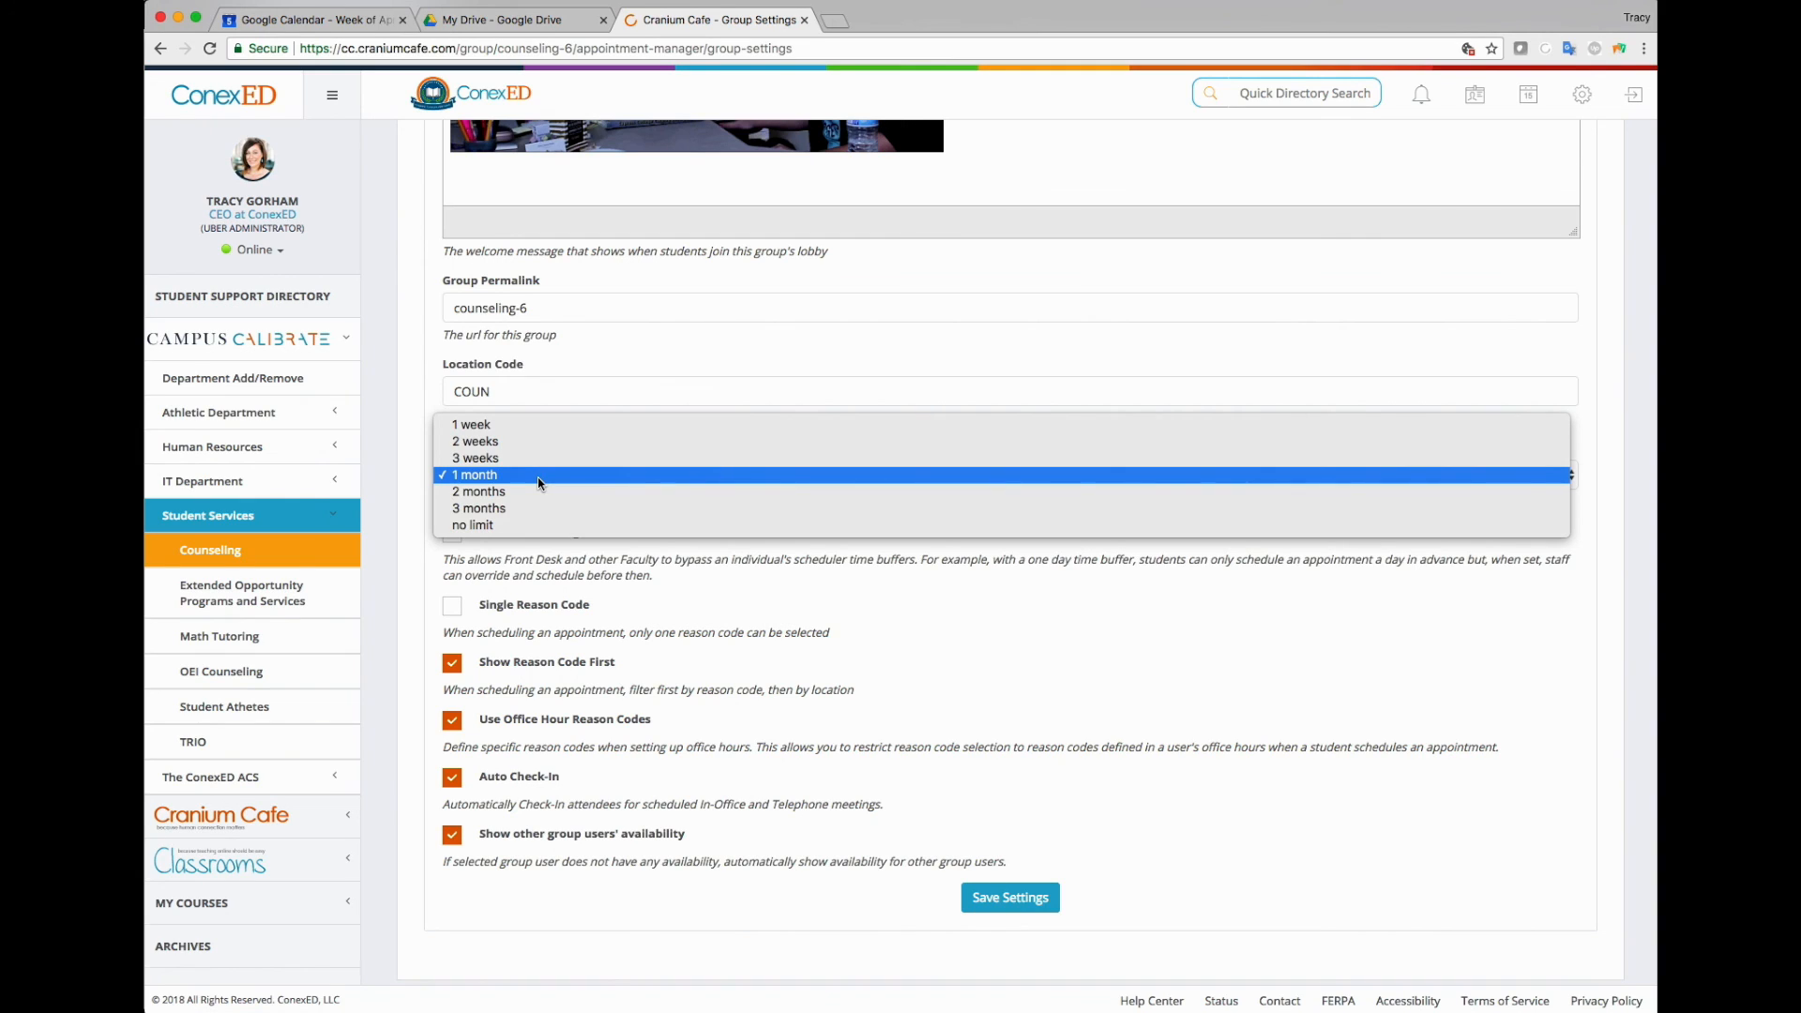
pyautogui.click(540, 441)
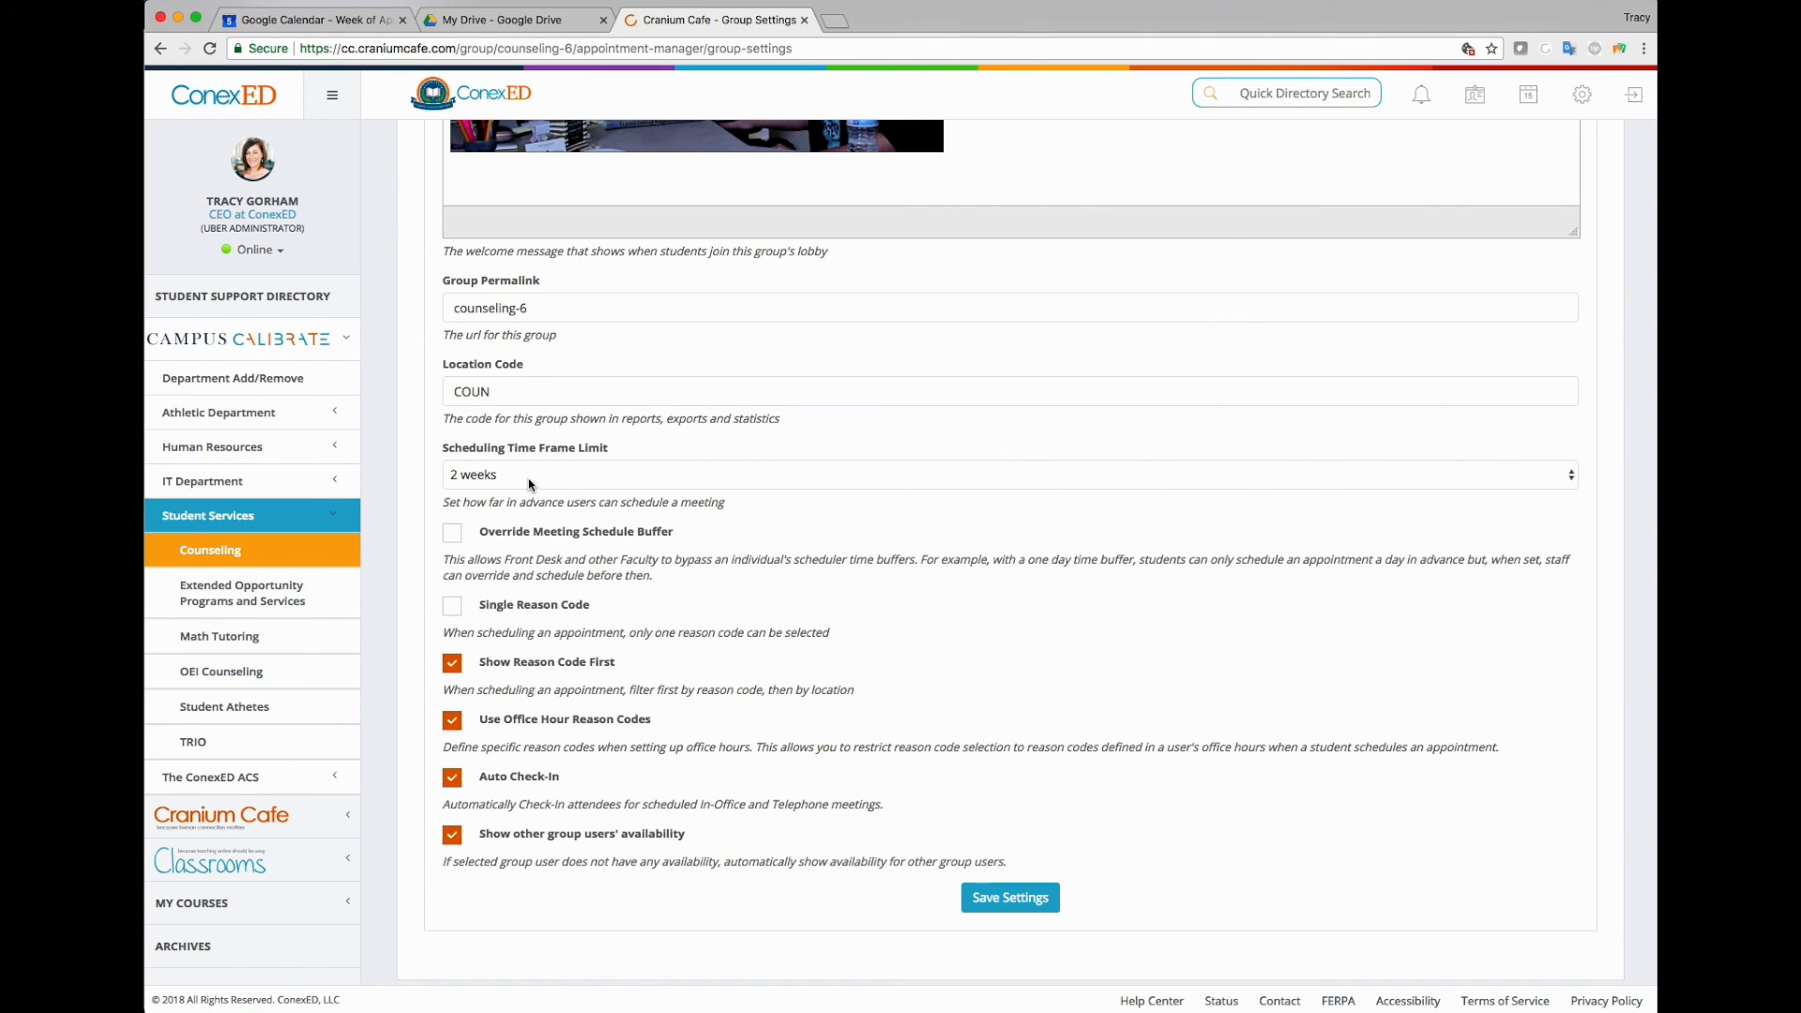
pyautogui.click(526, 477)
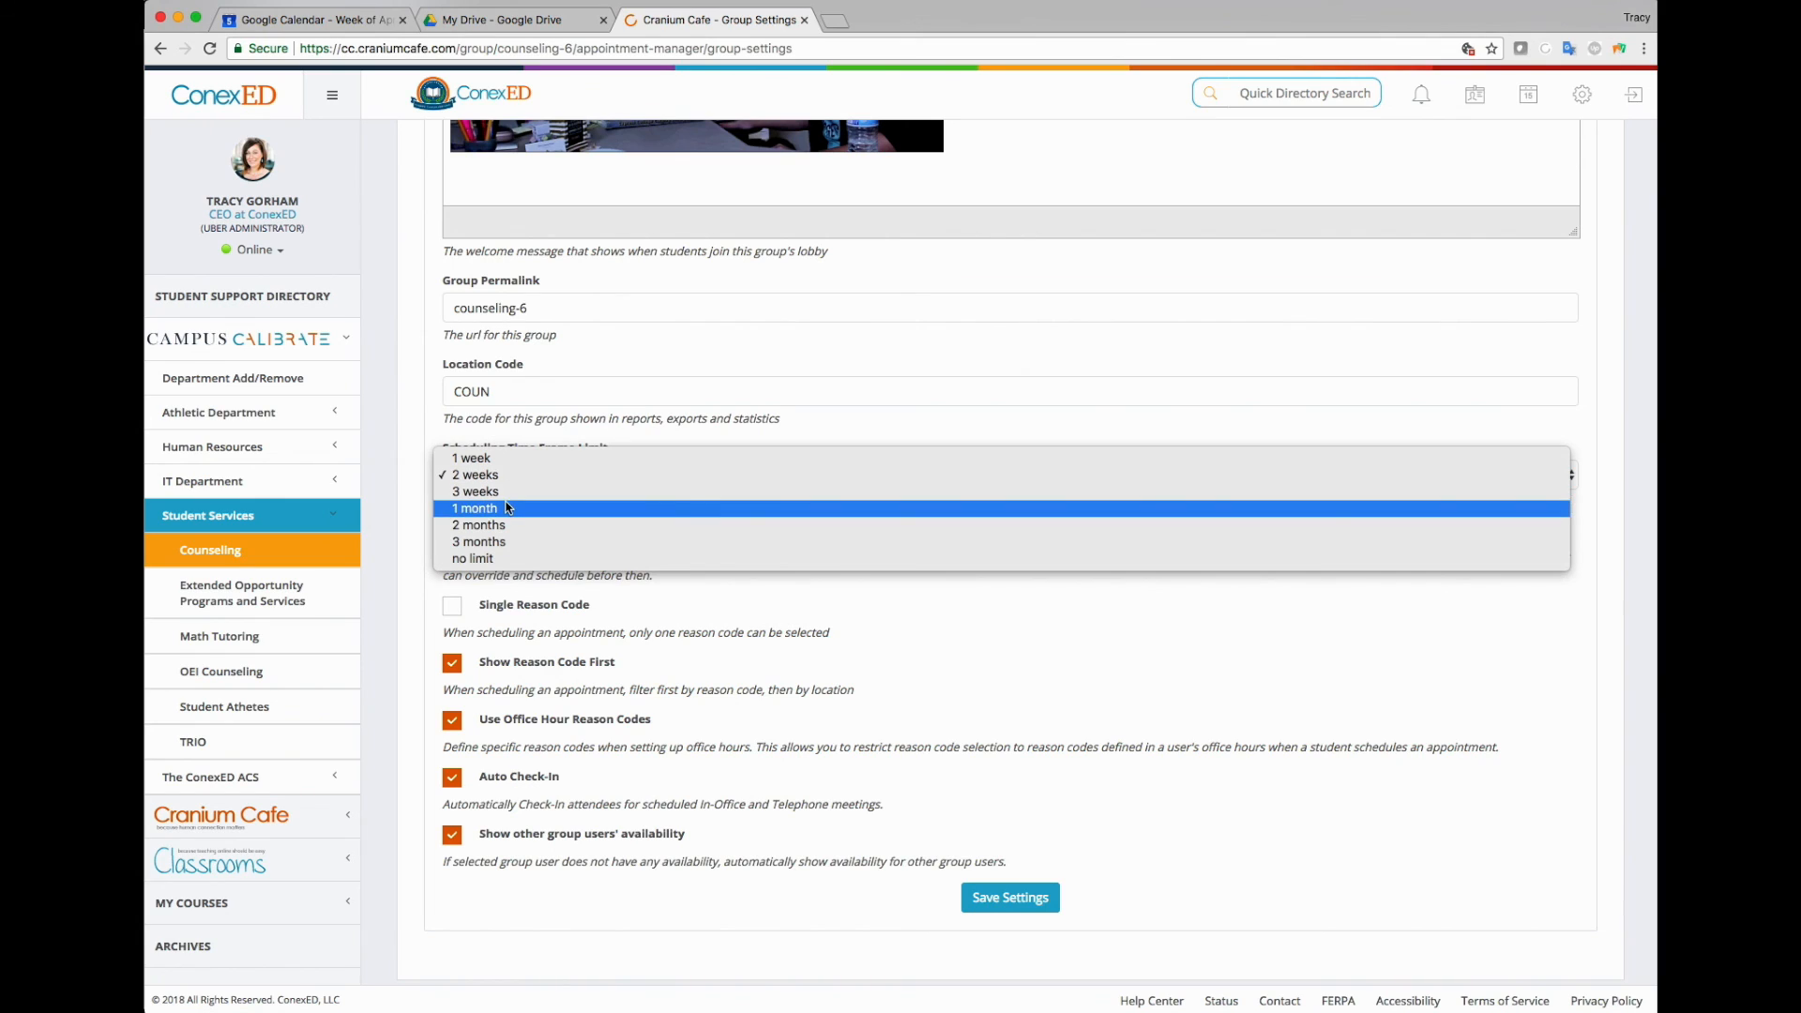
pyautogui.click(518, 507)
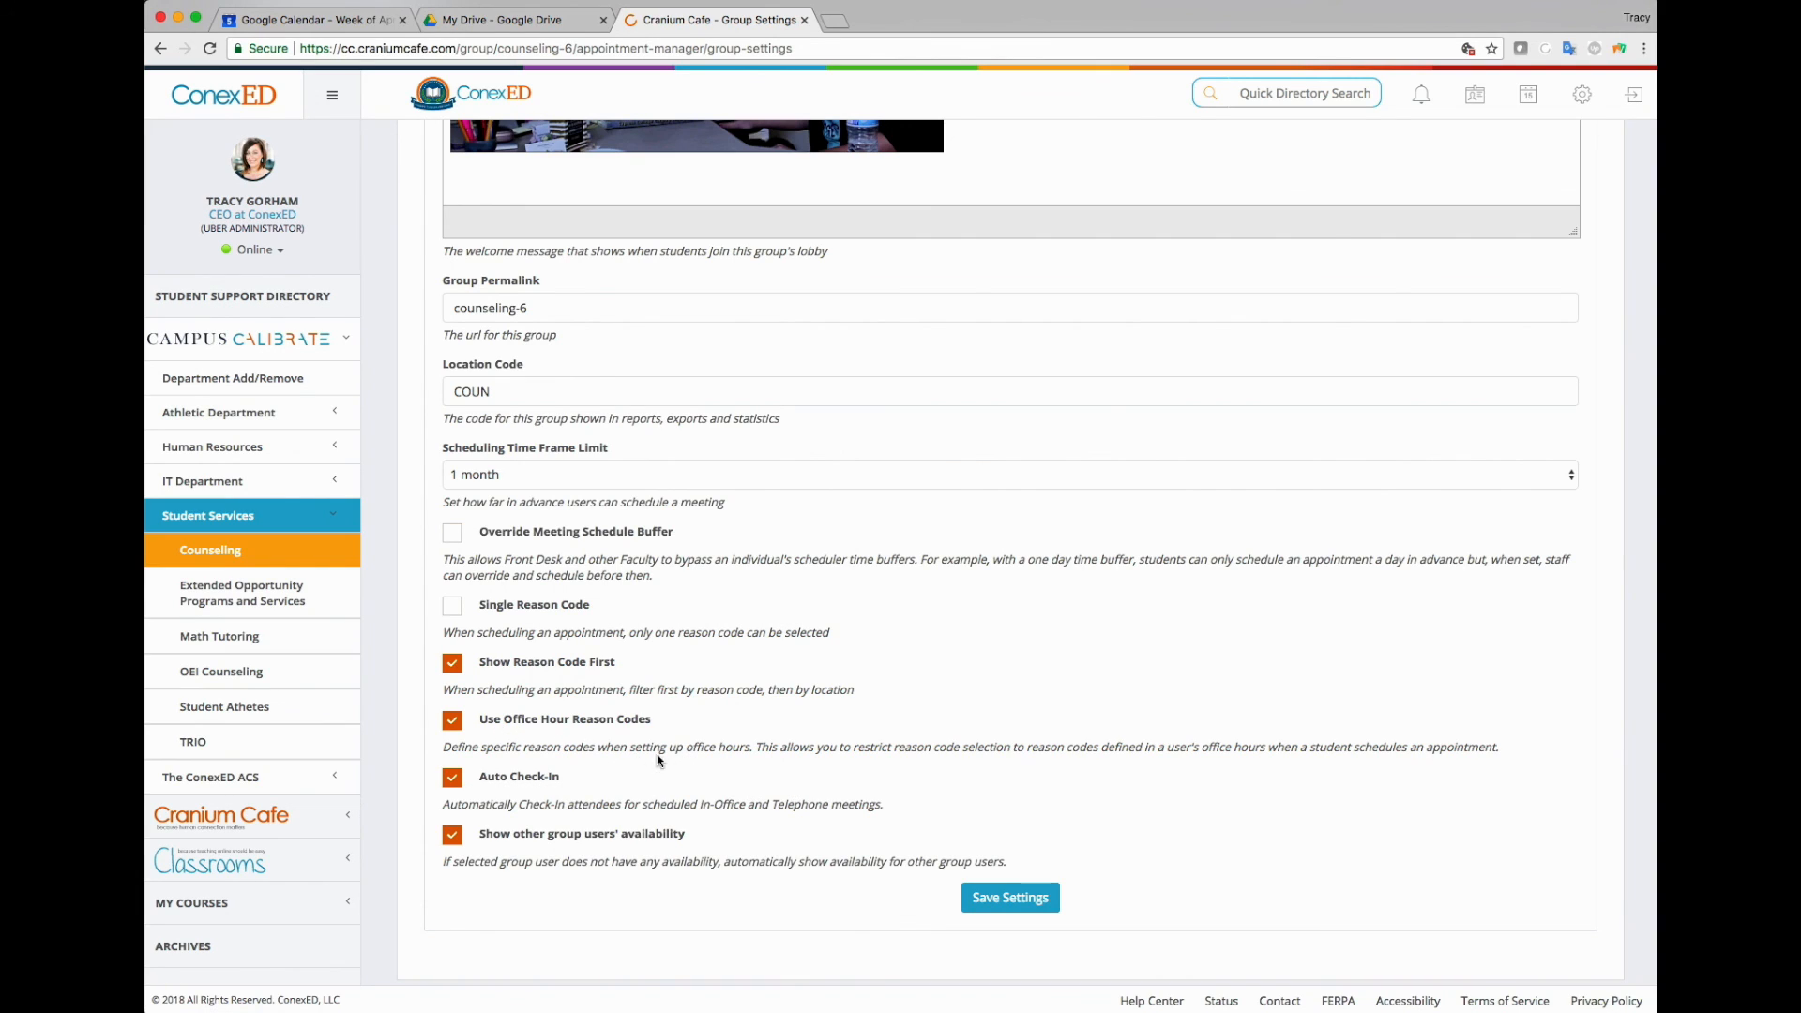
# Read the description of the Use Office Hour Reason Codes option in the group settings
pyautogui.moveTo(642, 747); pyautogui.dragTo(751, 747)
pyautogui.scroll(1, 682, 739)
pyautogui.click(682, 739)
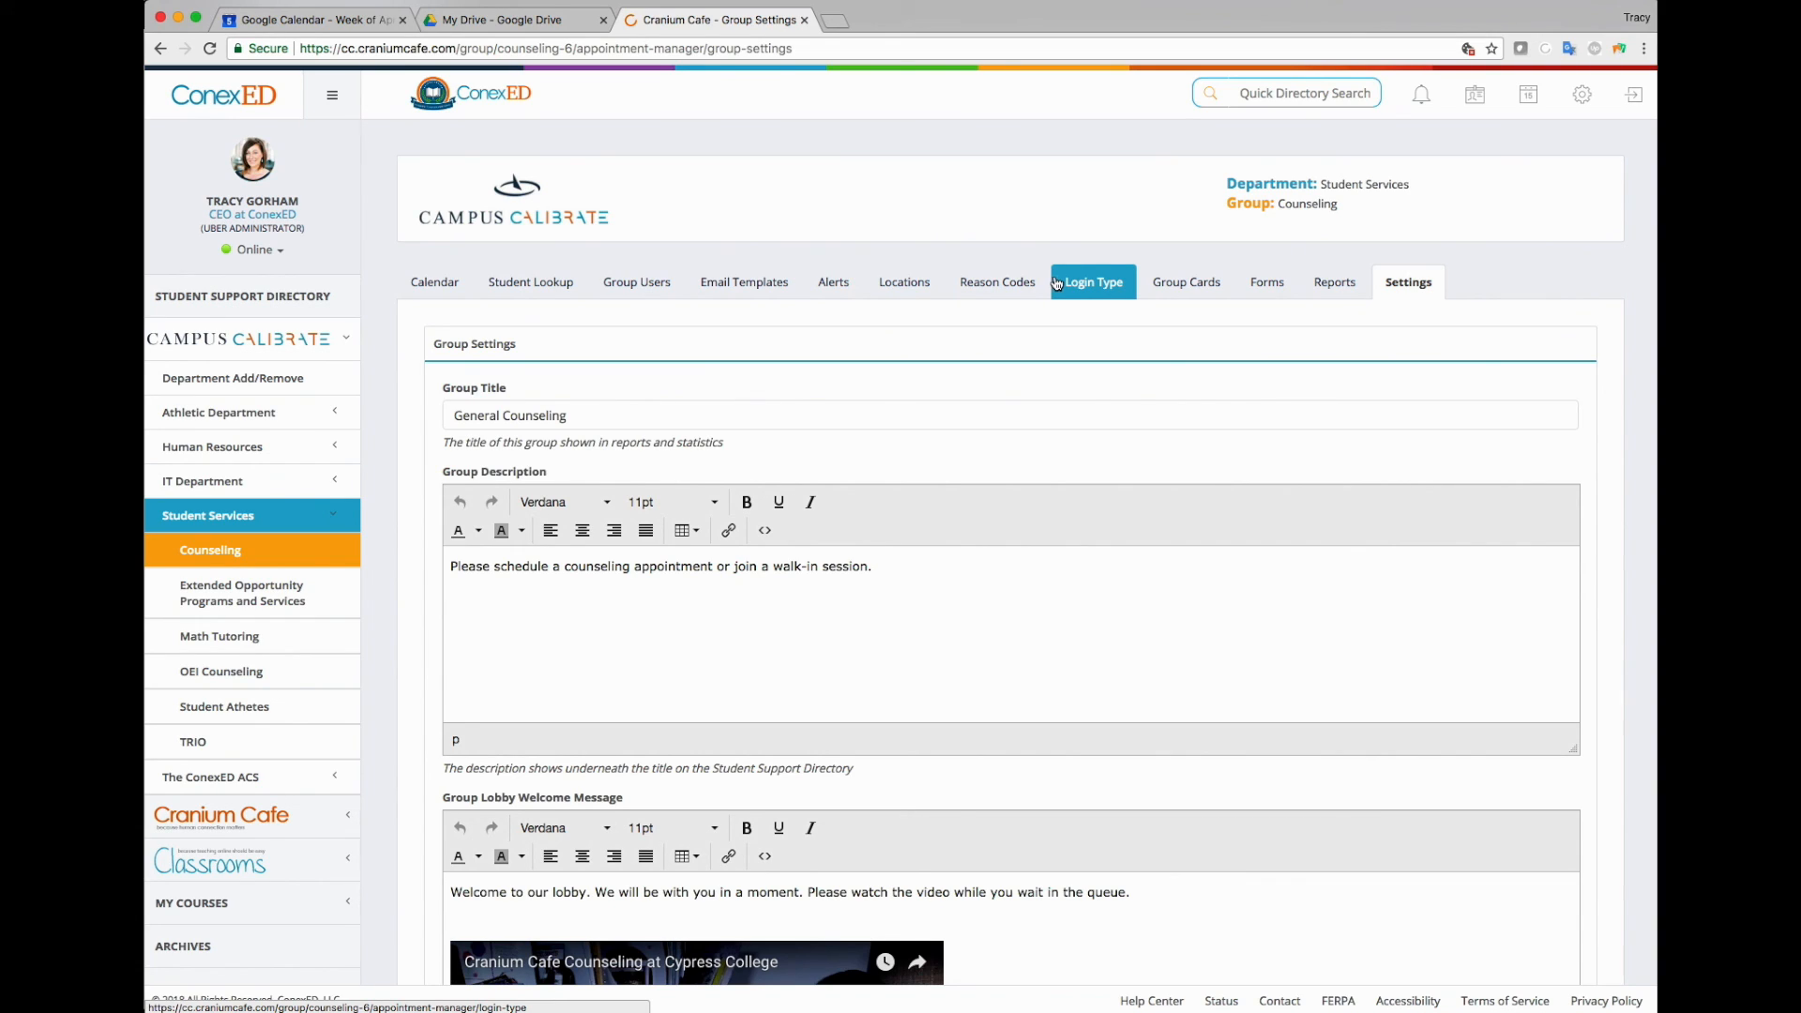
# Check the Student Lookup page, return to the group calendar and view it by day and by week
pyautogui.click(434, 289)
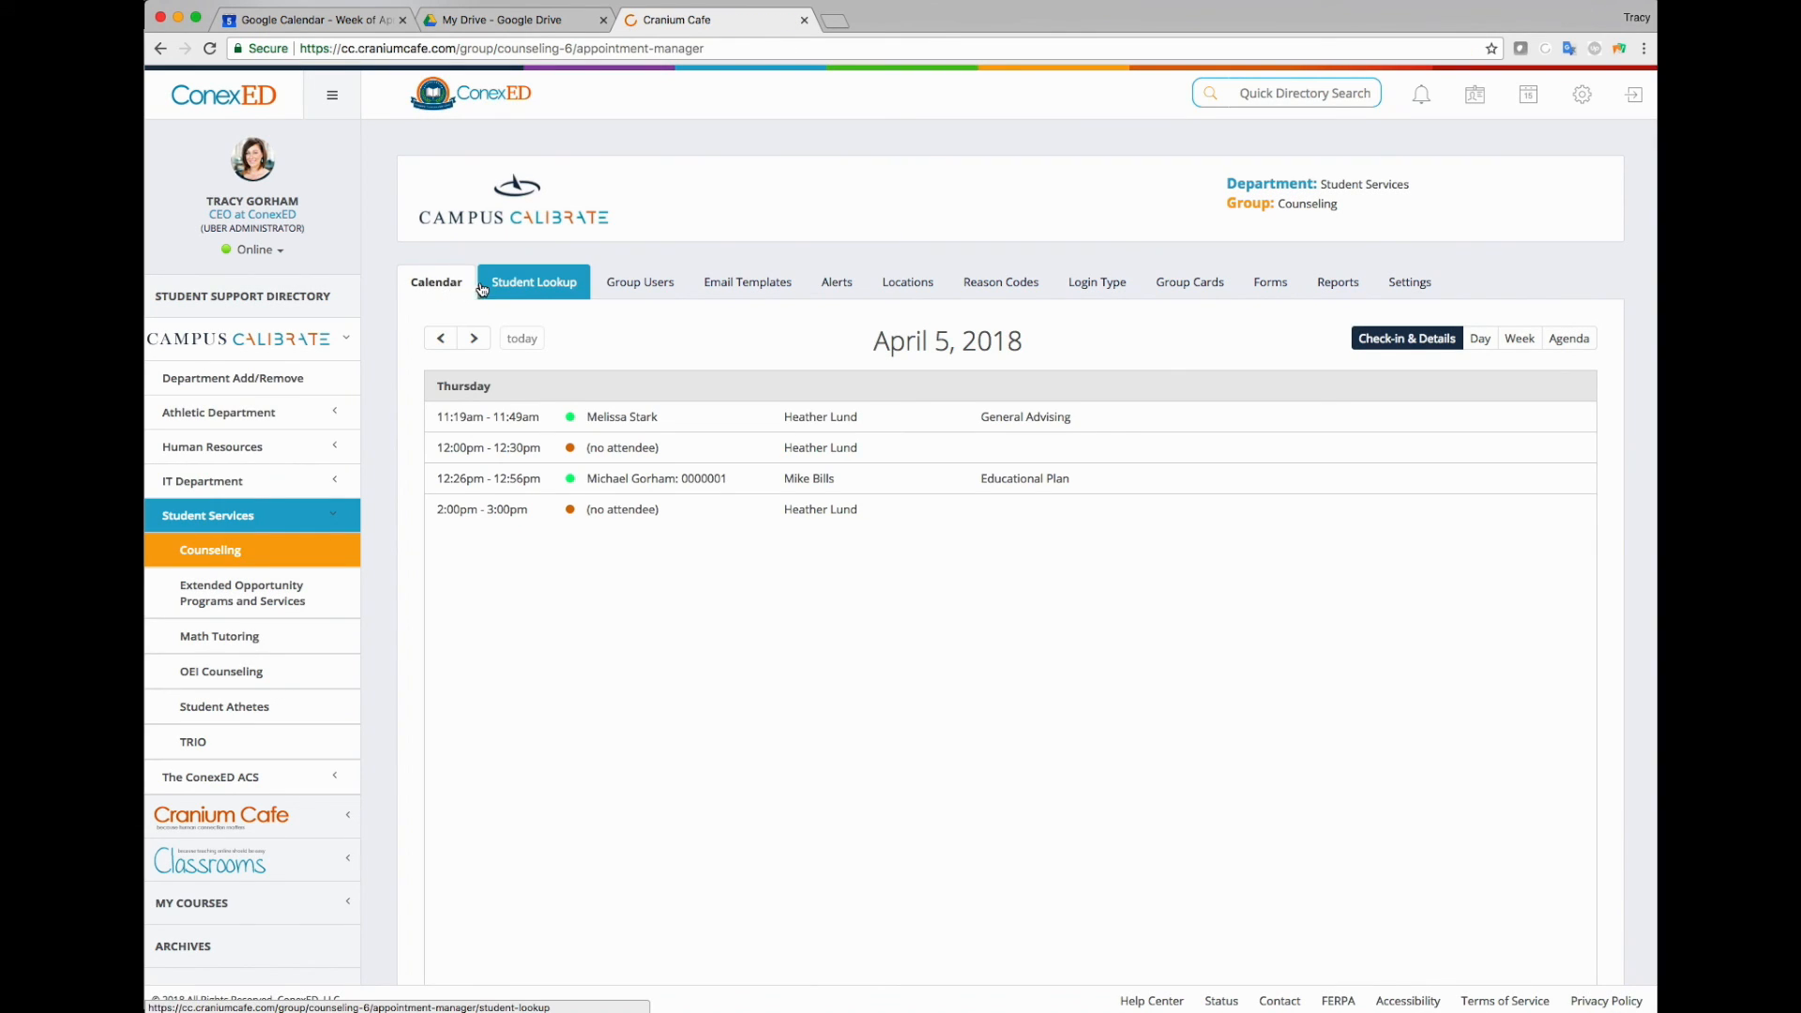
pyautogui.click(511, 286)
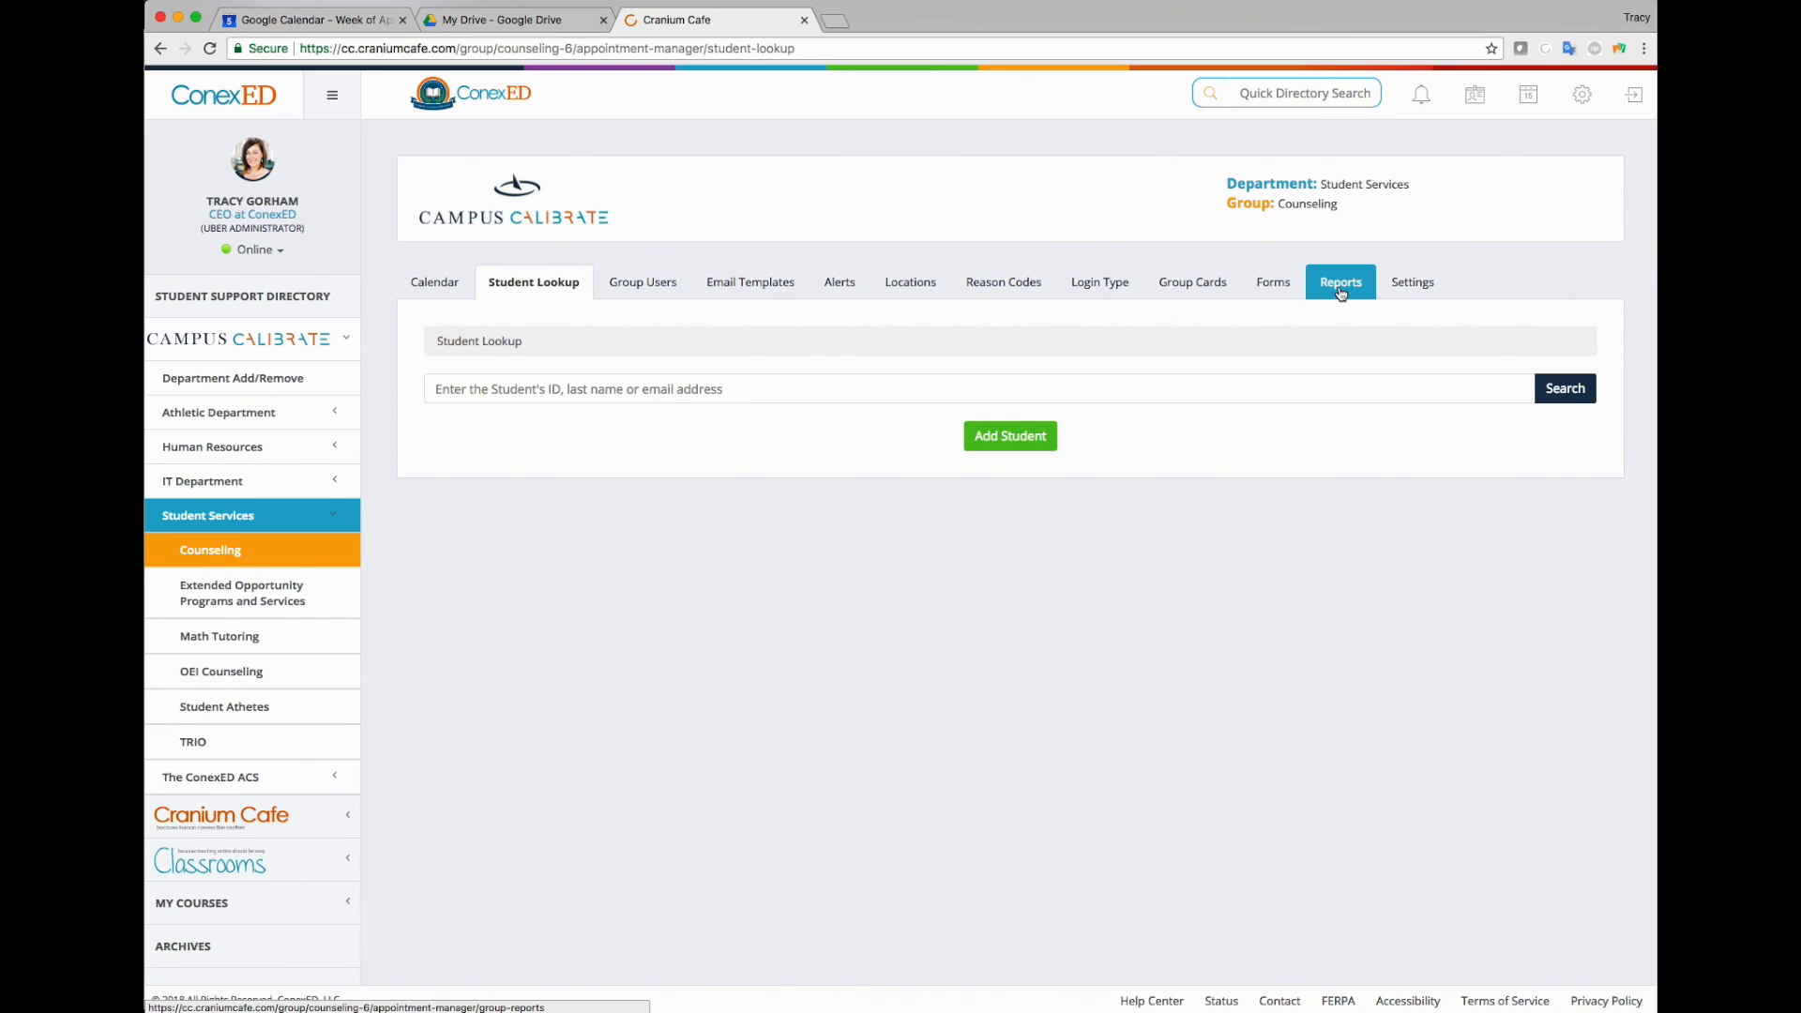
pyautogui.click(436, 282)
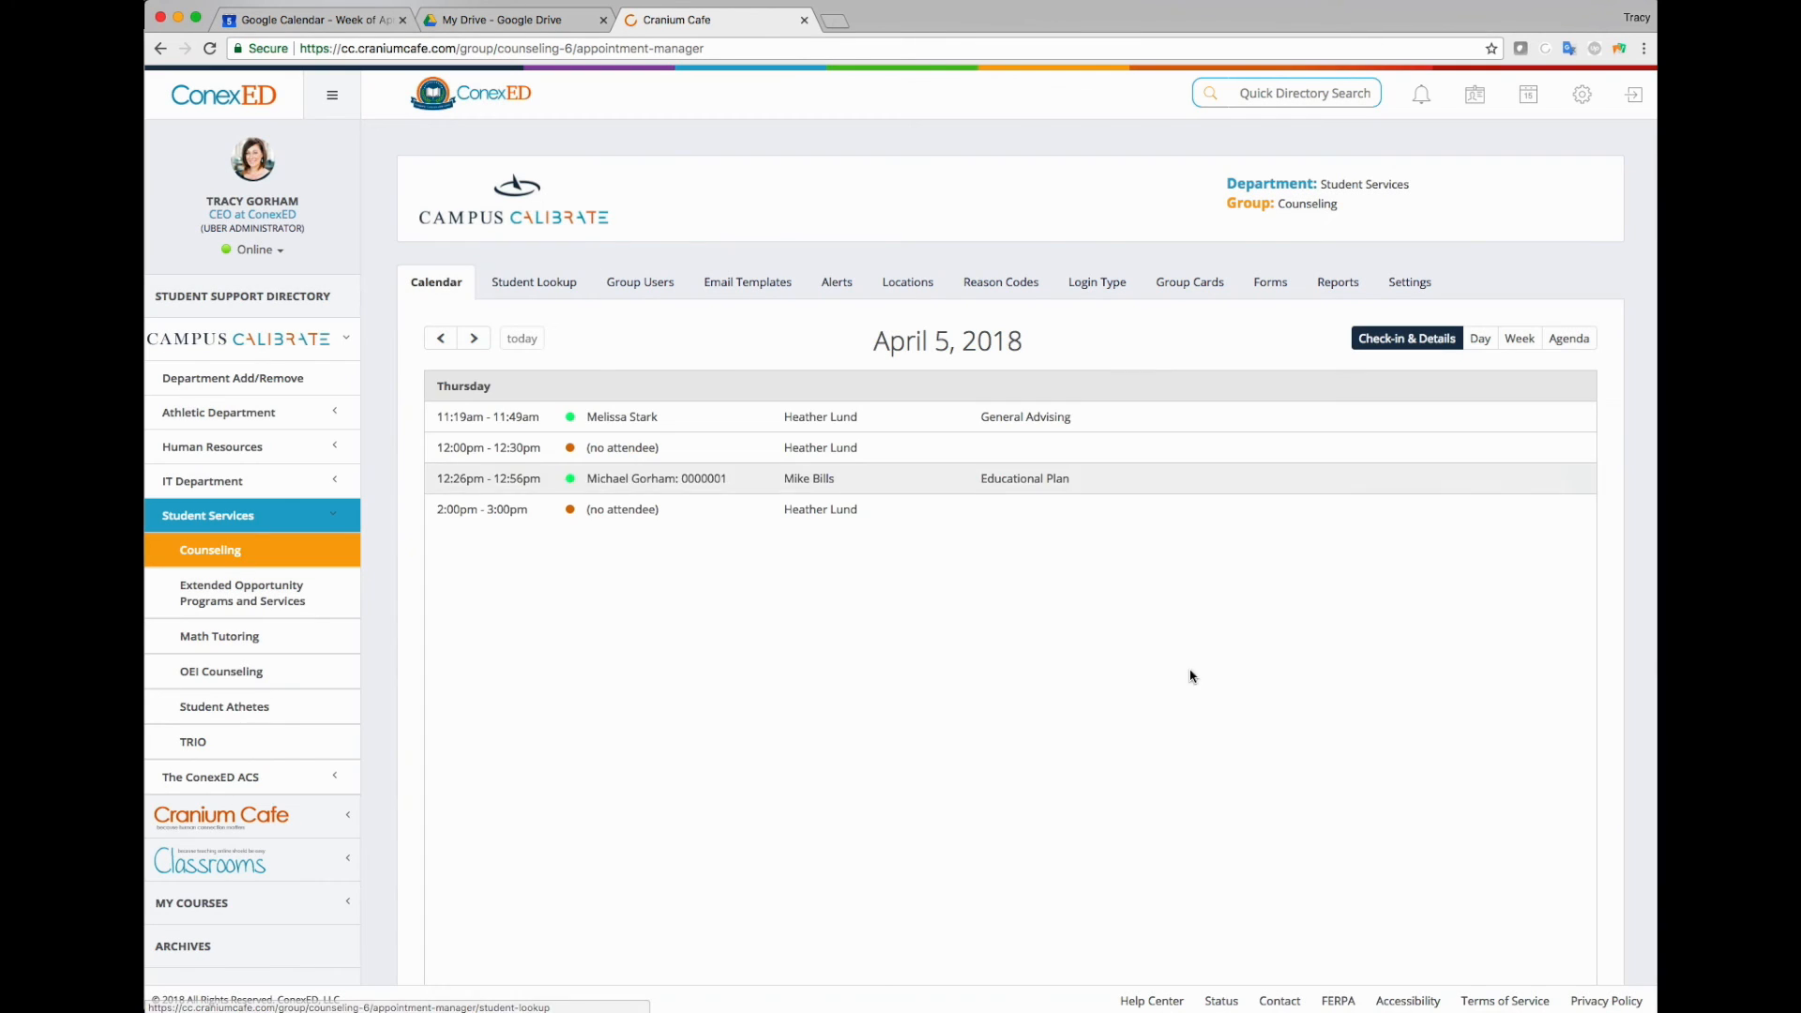
pyautogui.click(1482, 342)
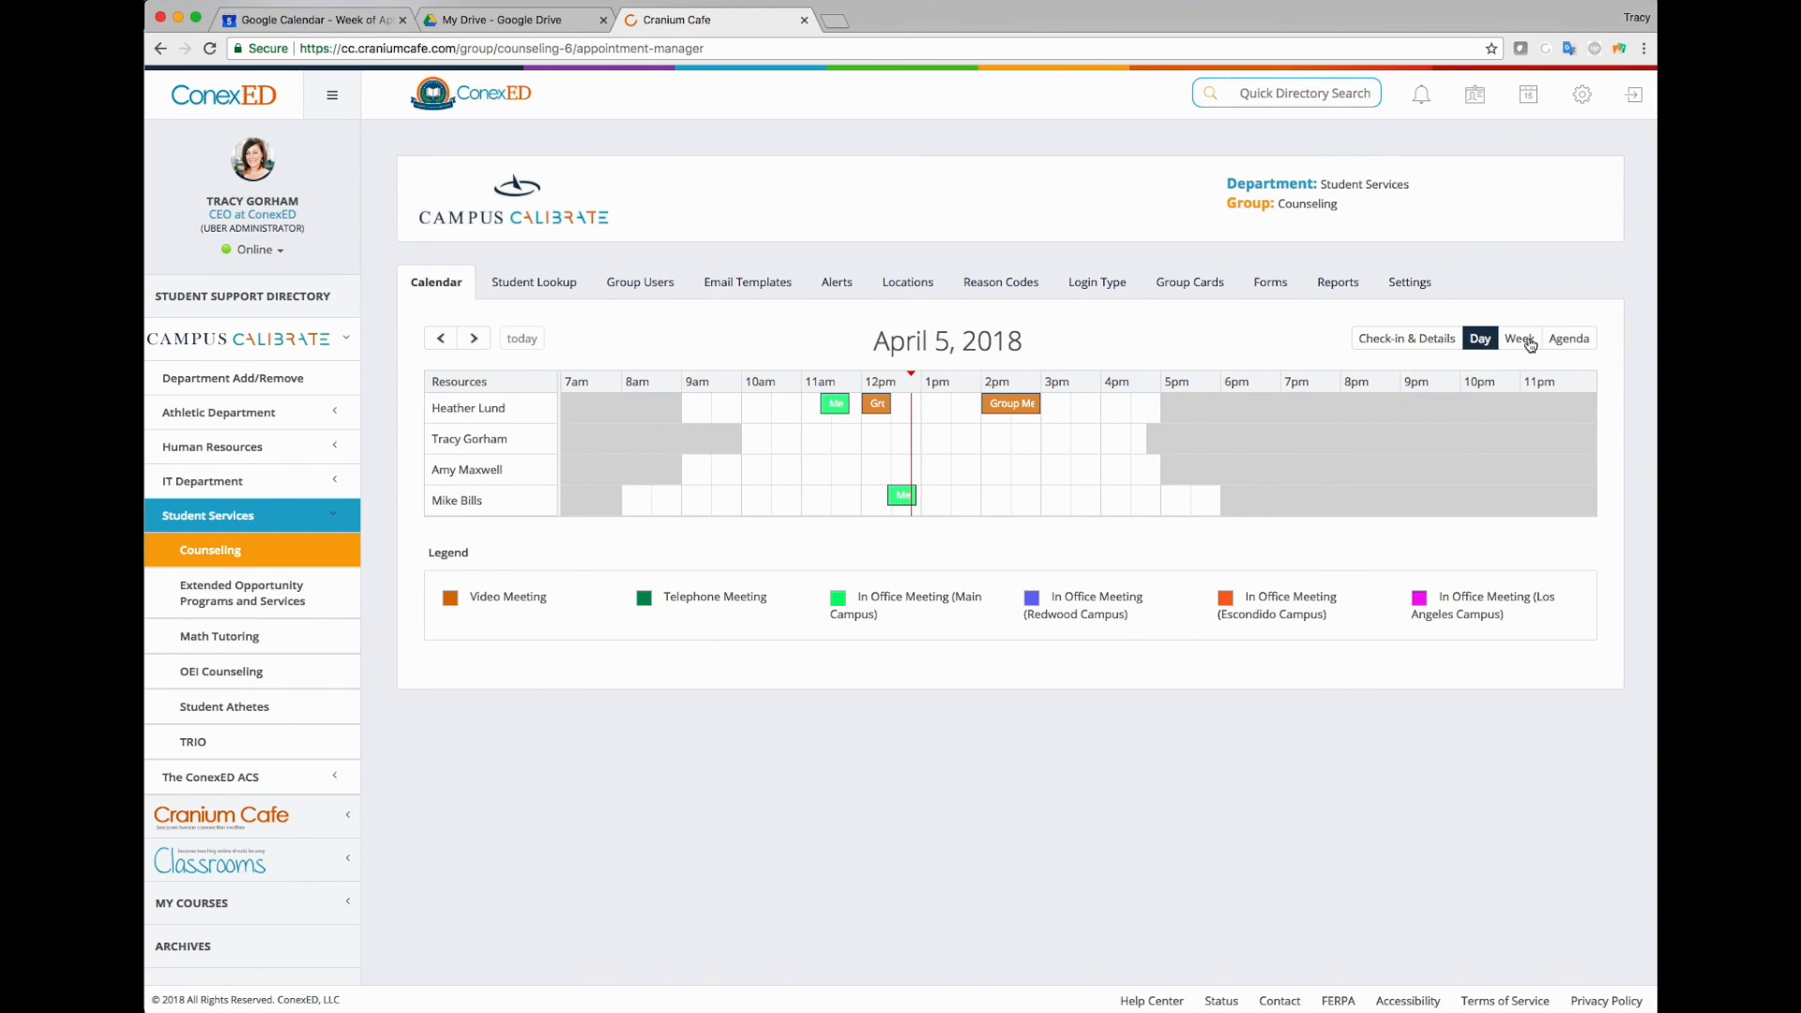
pyautogui.click(1514, 339)
# View the appointment details of the 12:26 PM student meeting and of the 12:00 PM group meeting
pyautogui.click(1376, 695)
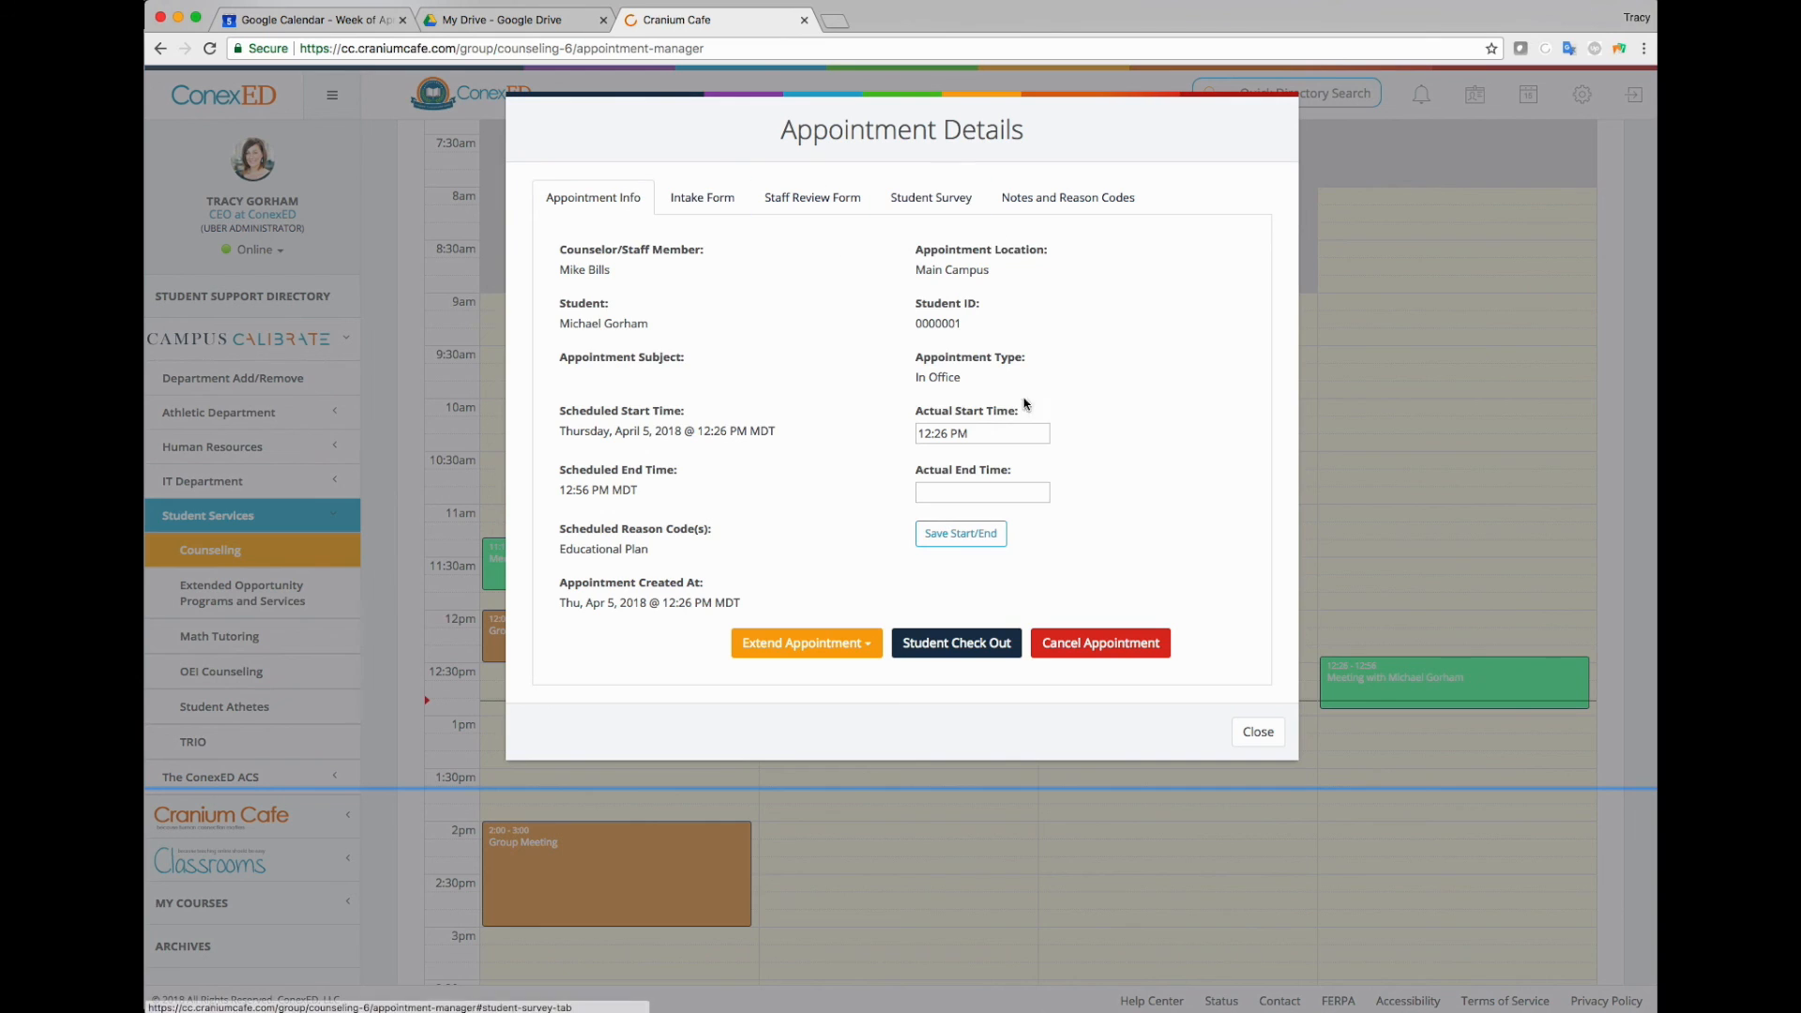
pyautogui.click(1254, 731)
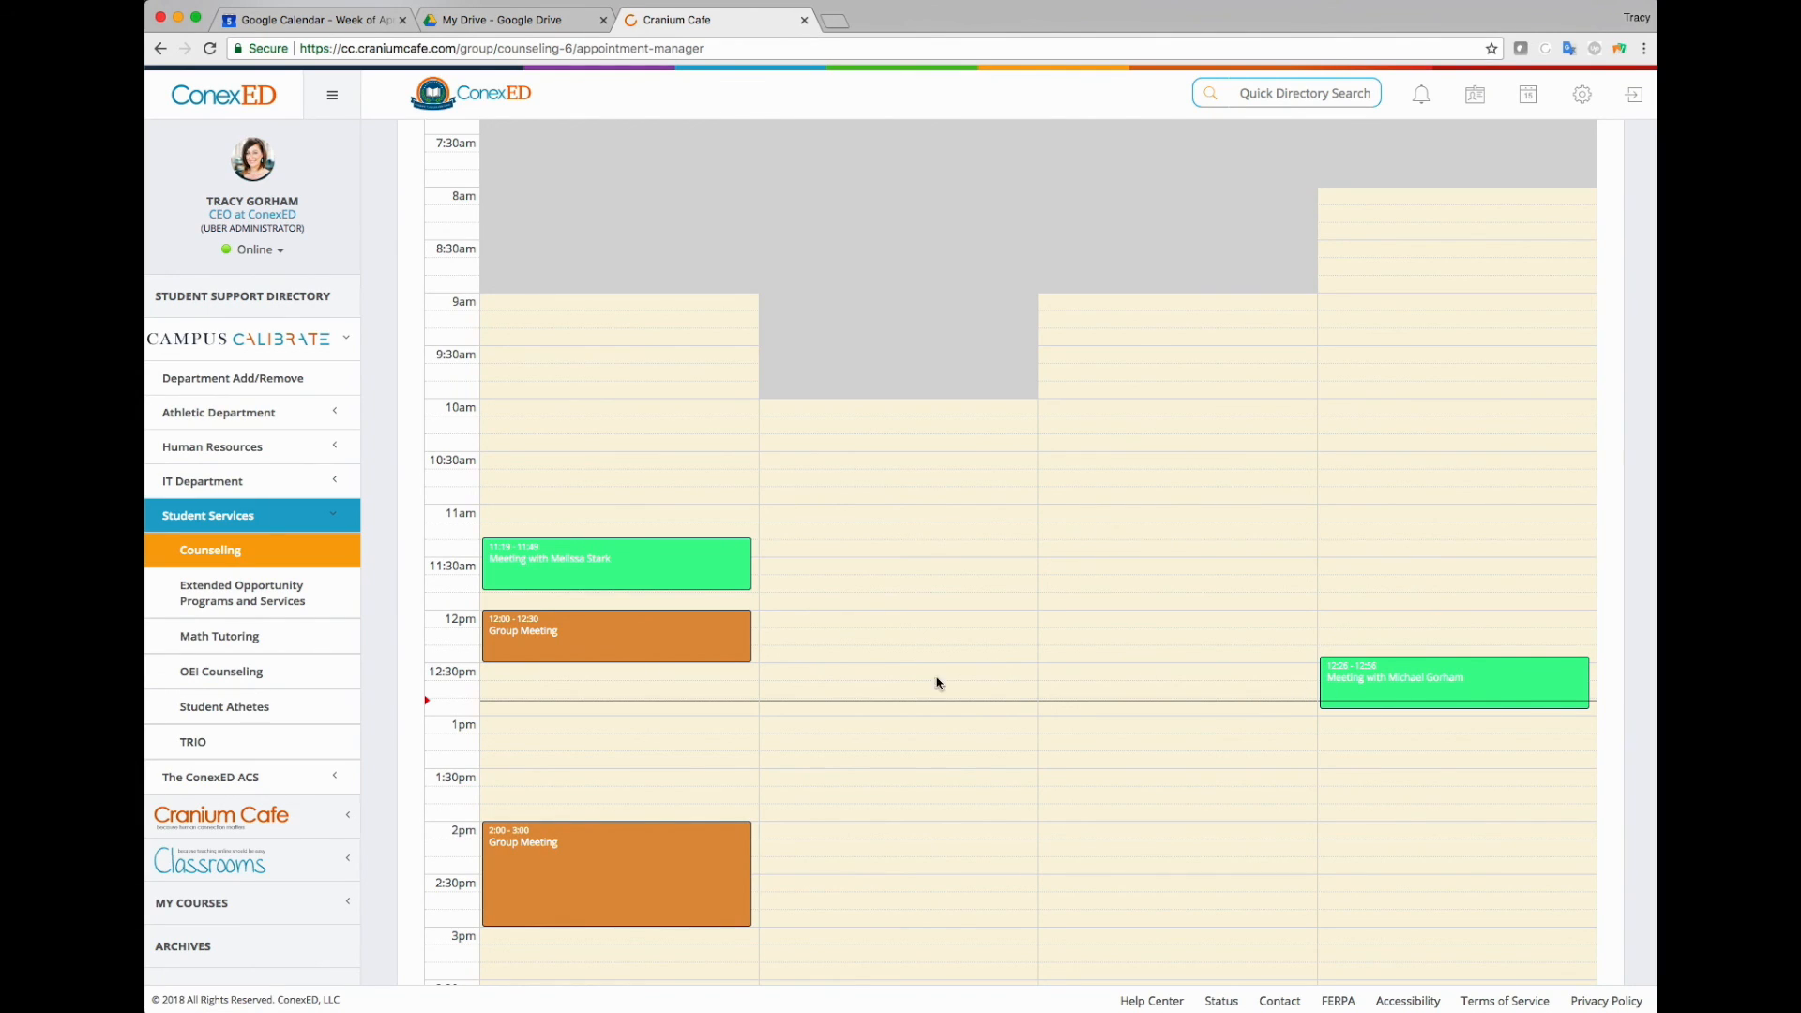
pyautogui.click(554, 638)
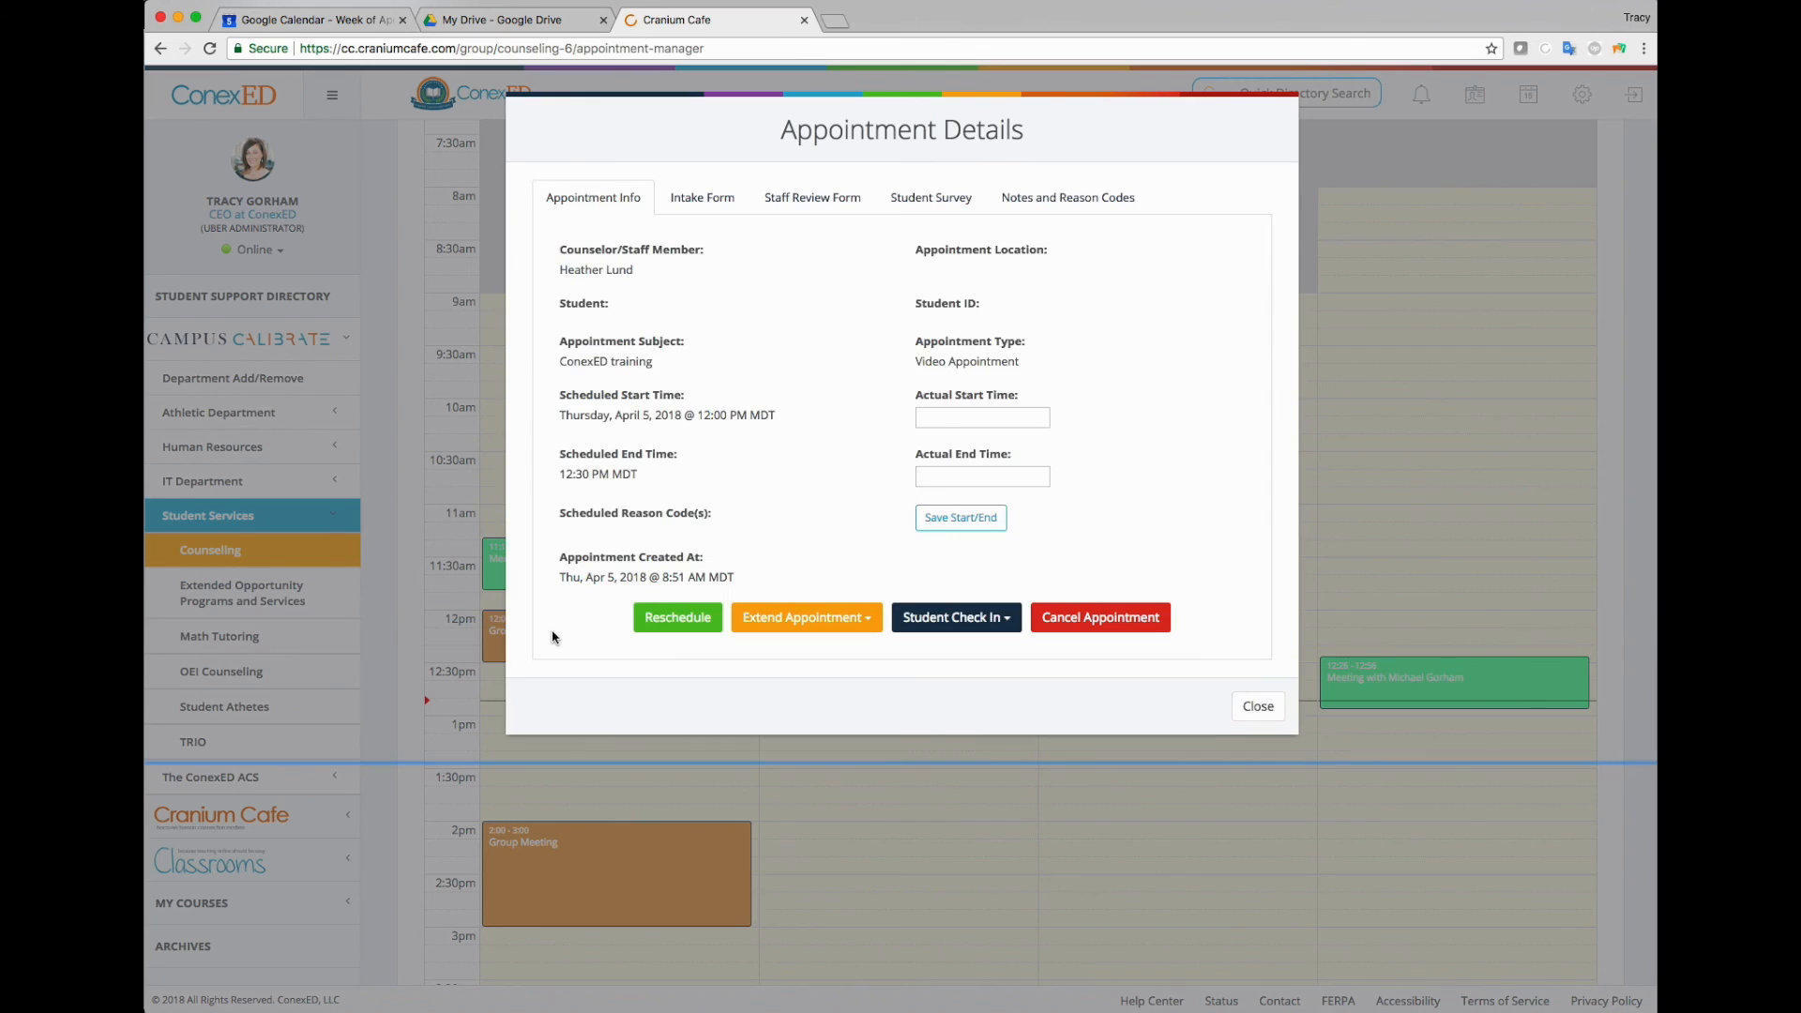